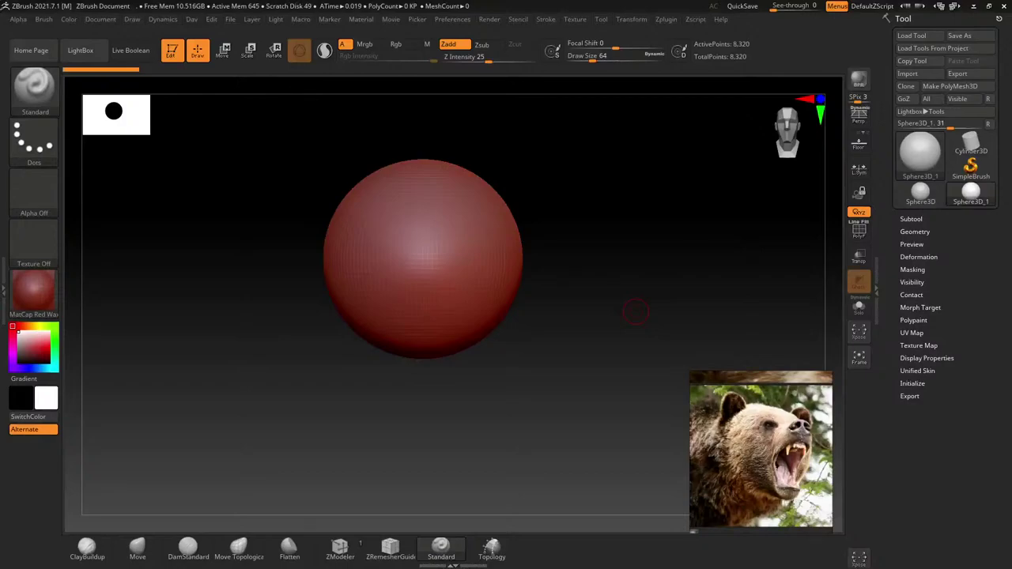
Step: Apply the MatCap Gray material to the sphere and turn it to a straight front view
left_click(33, 291)
left_click(247, 258)
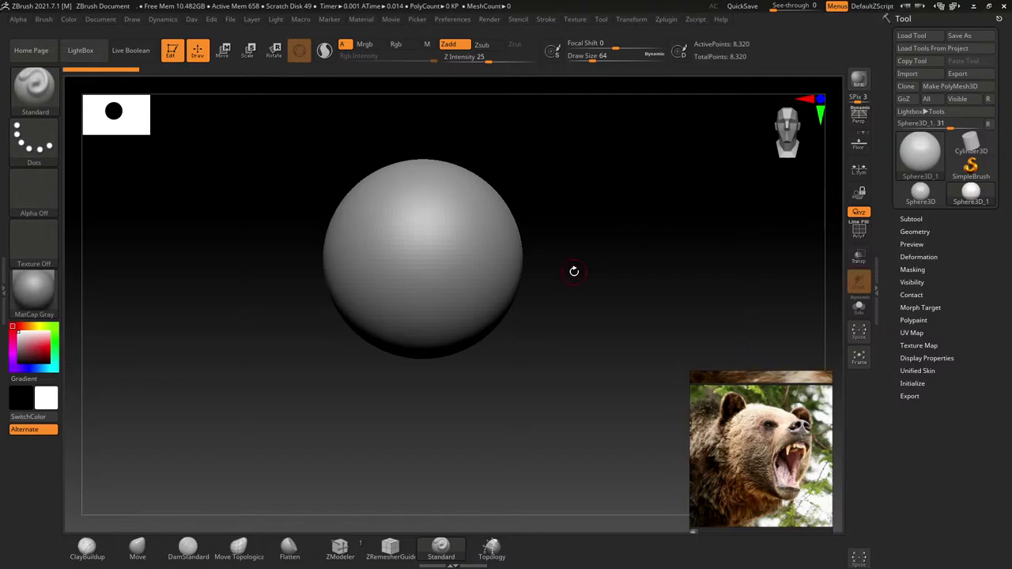
left_click_drag(583, 271, 573, 258)
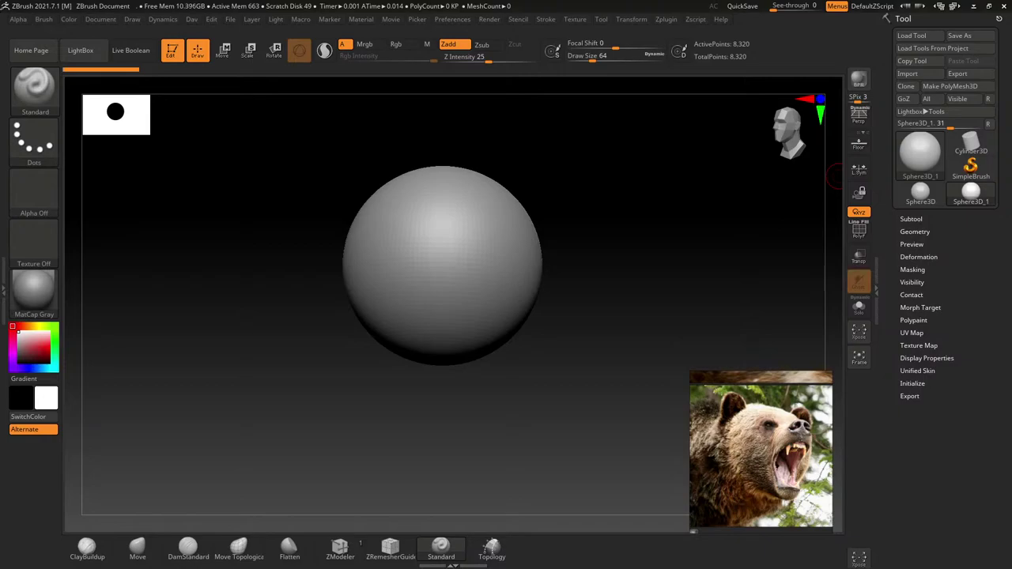
left_click_drag(308, 287, 319, 309)
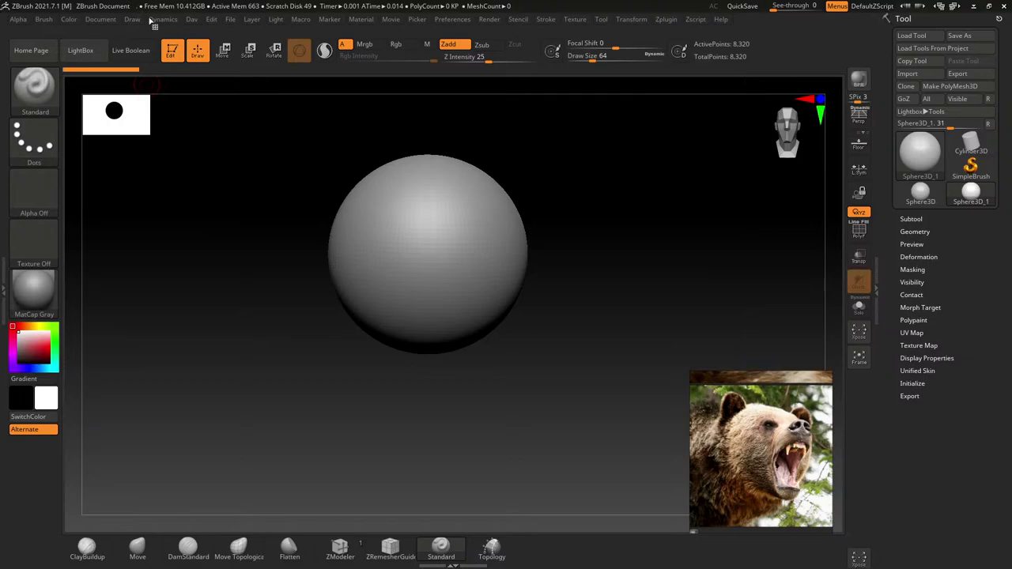
Step: Start a new document, draw a Sphere3D in the canvas centre and enter Edit mode
left_click(109, 21)
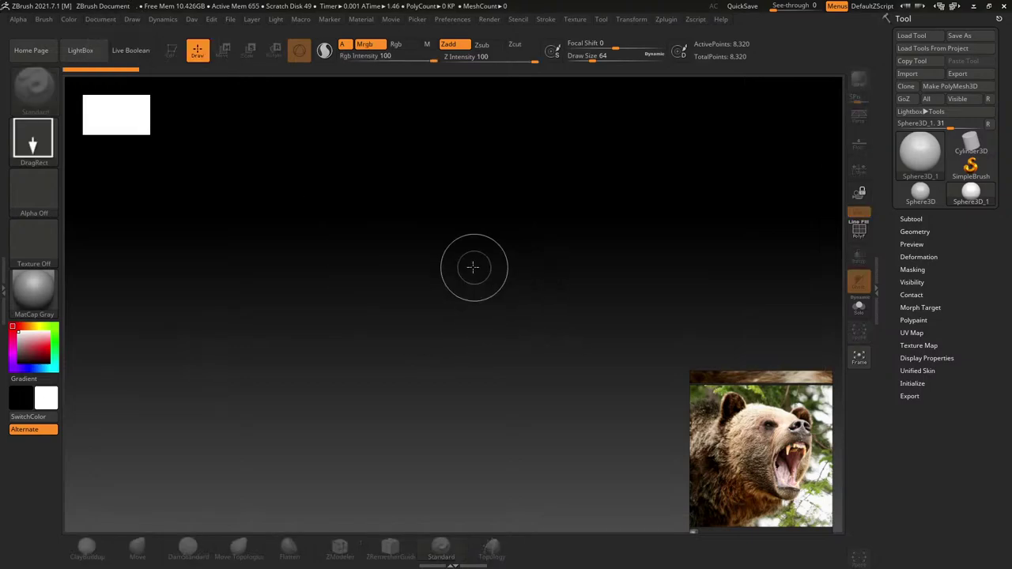
mouse_move(459, 255)
left_mouse_down()
mouse_move(445, 377)
mouse_move(474, 427)
left_mouse_up()
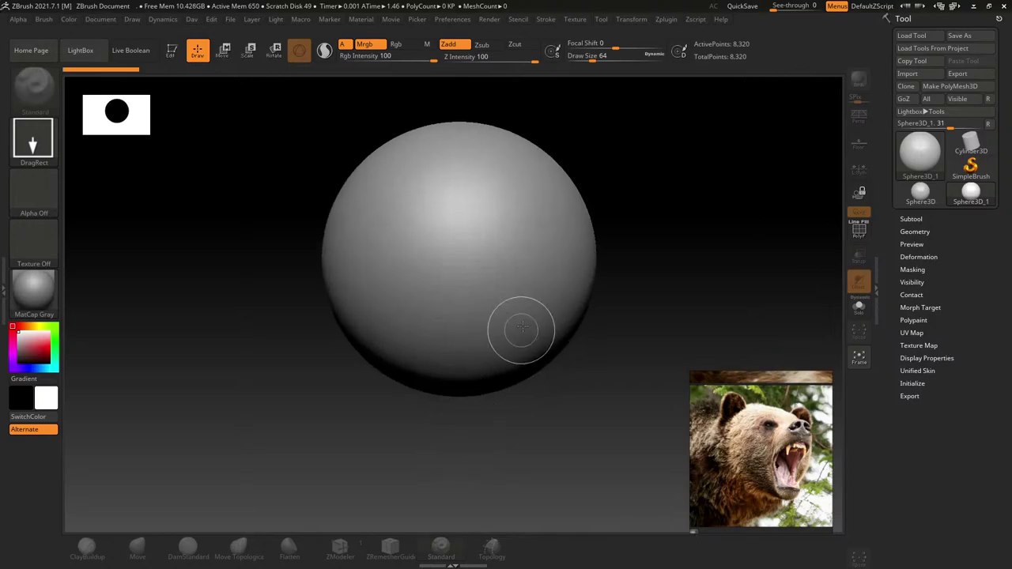
left_click(173, 52)
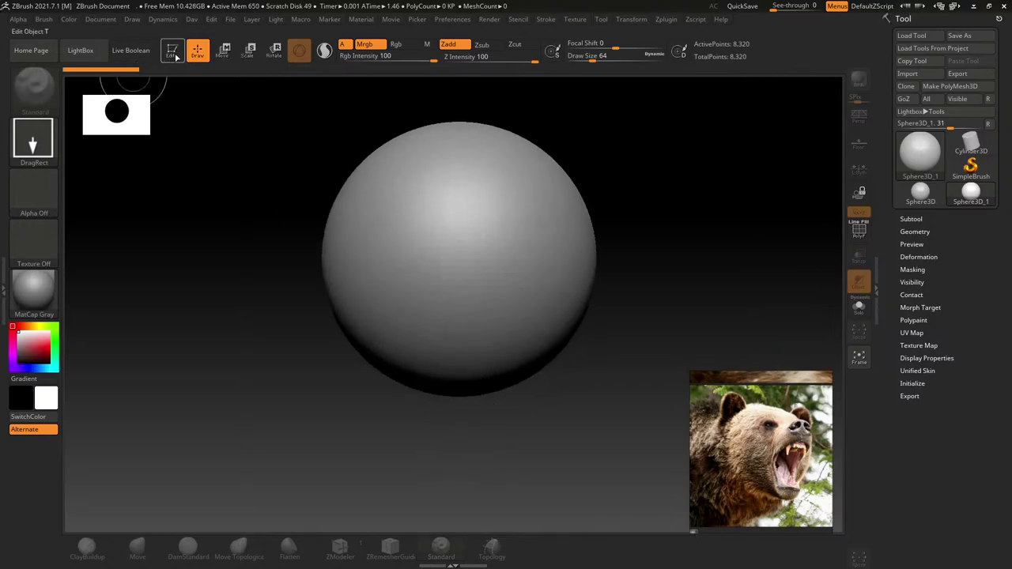
Step: Convert the sphere with Make PolyMesh3D into PM3D_Sphere3D_1 and recentre it in the view
left_click(950, 85)
left_click_drag(578, 265, 695, 289)
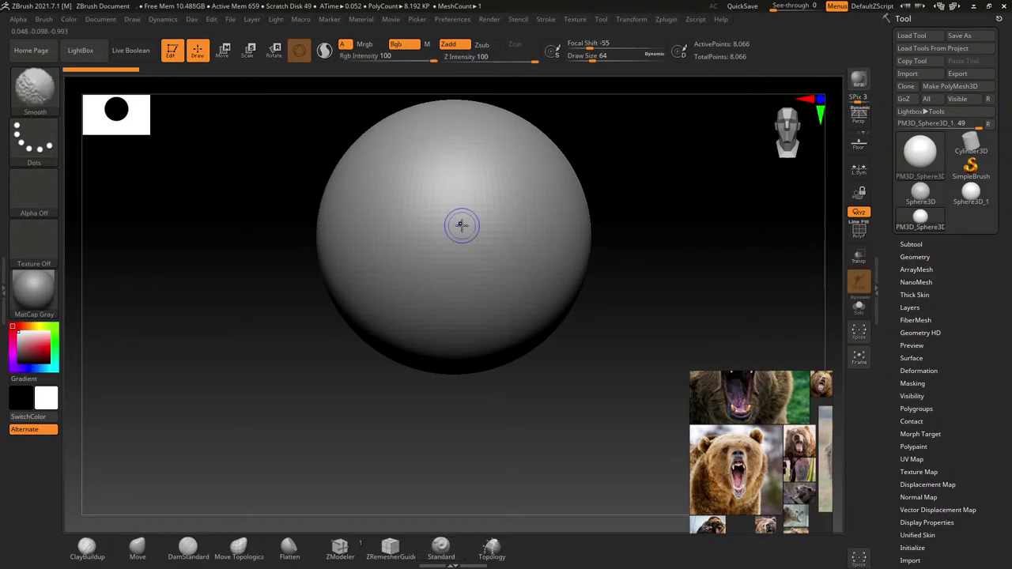
right_click_drag(461, 226, 461, 248, "alt")
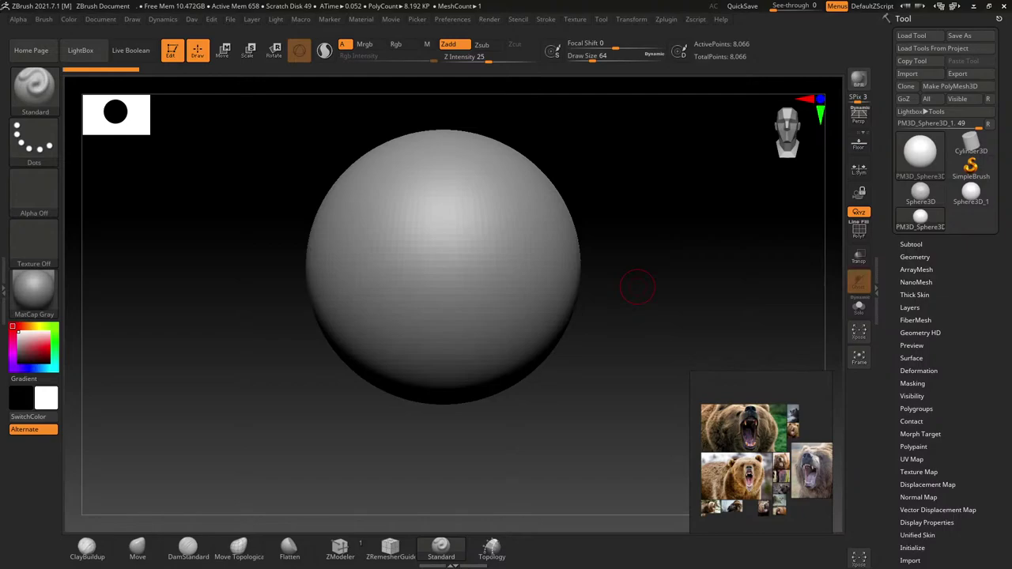
Step: Press symmetric eye sockets into the sphere and insert a Sphere3D subtool
mouse_move(502, 233)
left_mouse_down("alt")
mouse_move(488, 201)
mouse_move(515, 214)
mouse_move(492, 229)
left_mouse_up("alt")
left_click(491, 228)
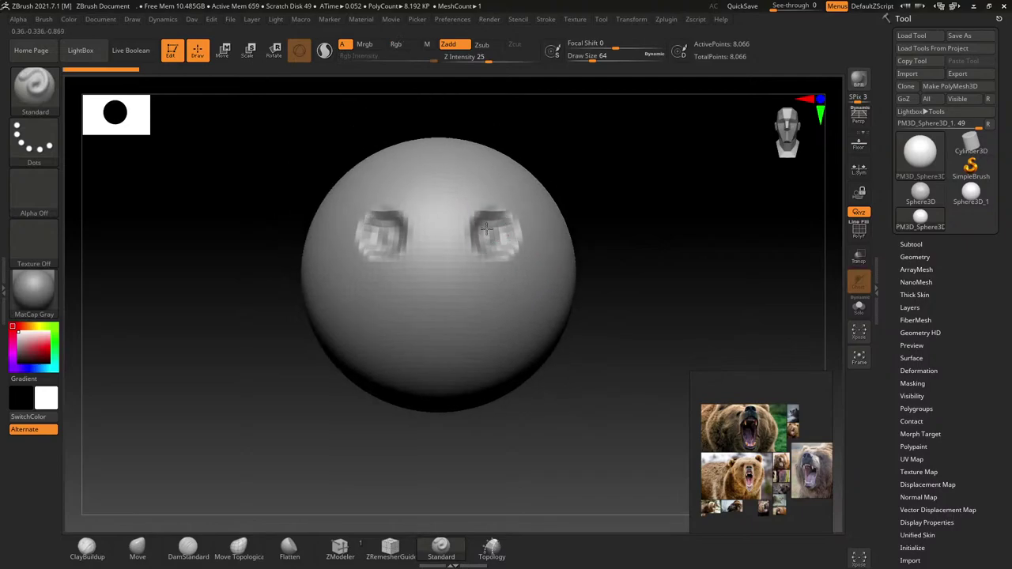
left_click(912, 245)
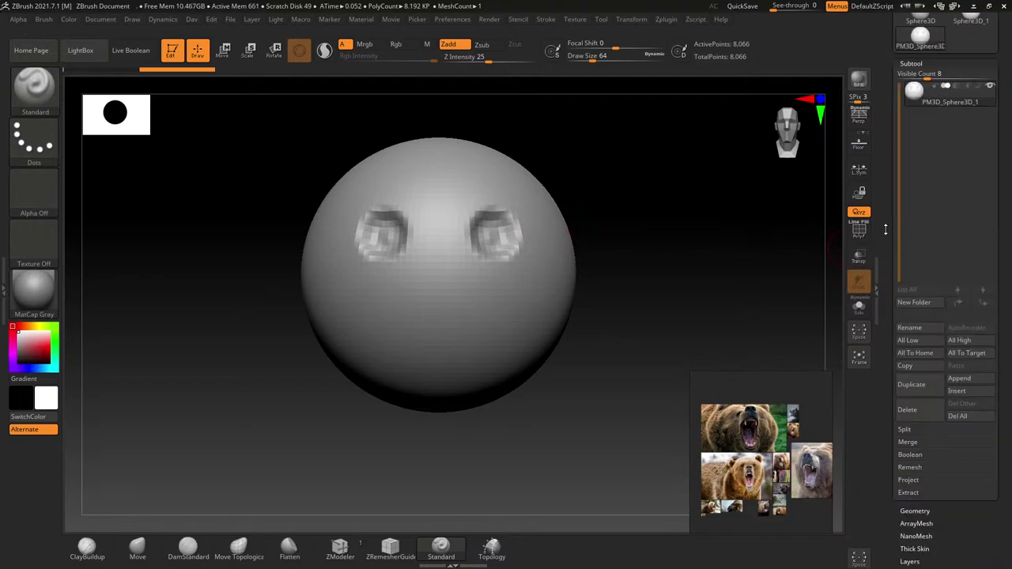
left_click(962, 304)
left_click(960, 300)
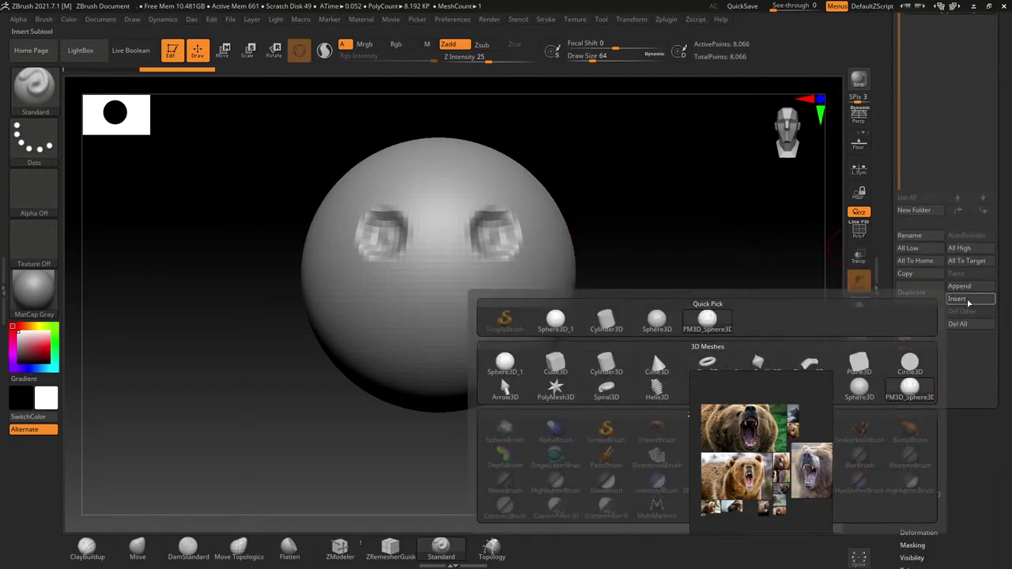
left_click(557, 317)
Step: Shrink the new sphere to eyeball size and set it into the left socket with Transpose
key("w")
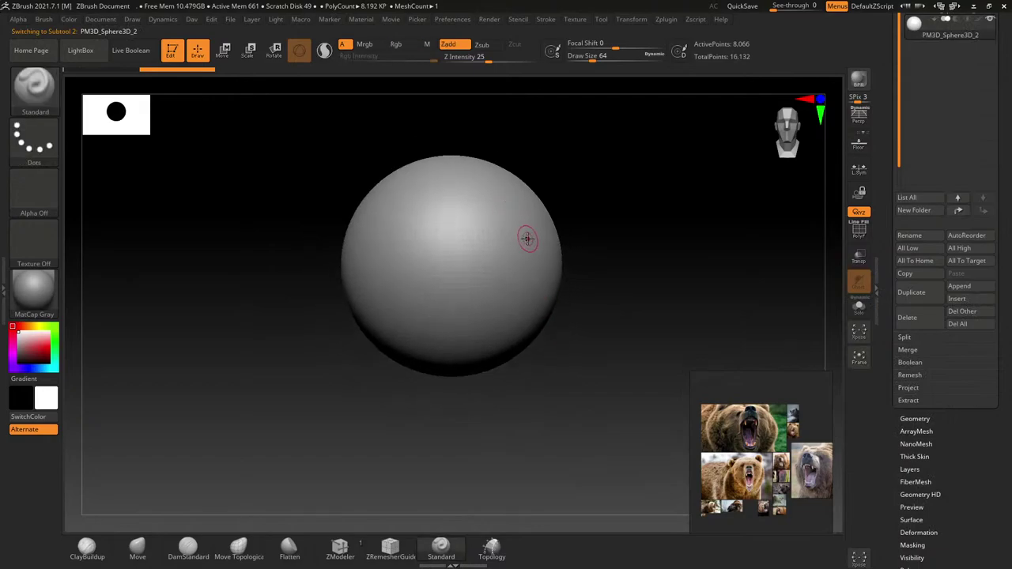
left_click(860, 256)
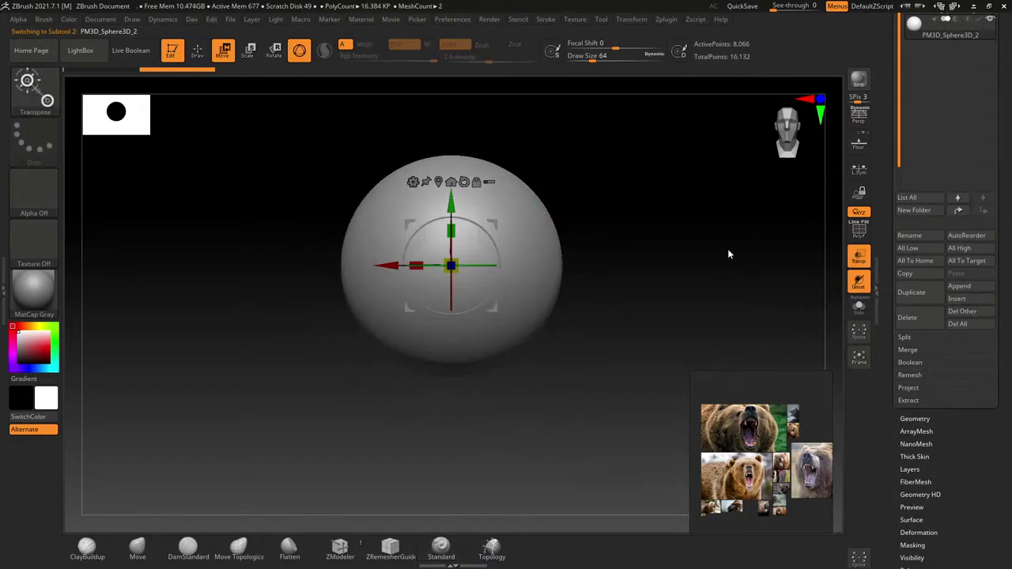
left_click_drag(450, 265, 447, 288)
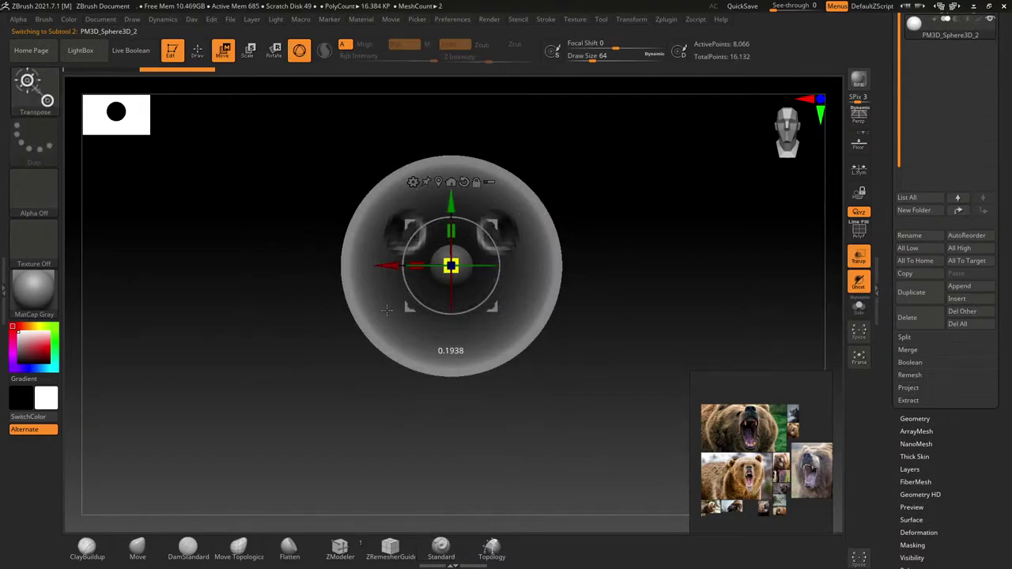
mouse_move(508, 214)
left_mouse_down()
mouse_move(443, 237)
mouse_move(413, 236)
left_mouse_up()
left_click(413, 236)
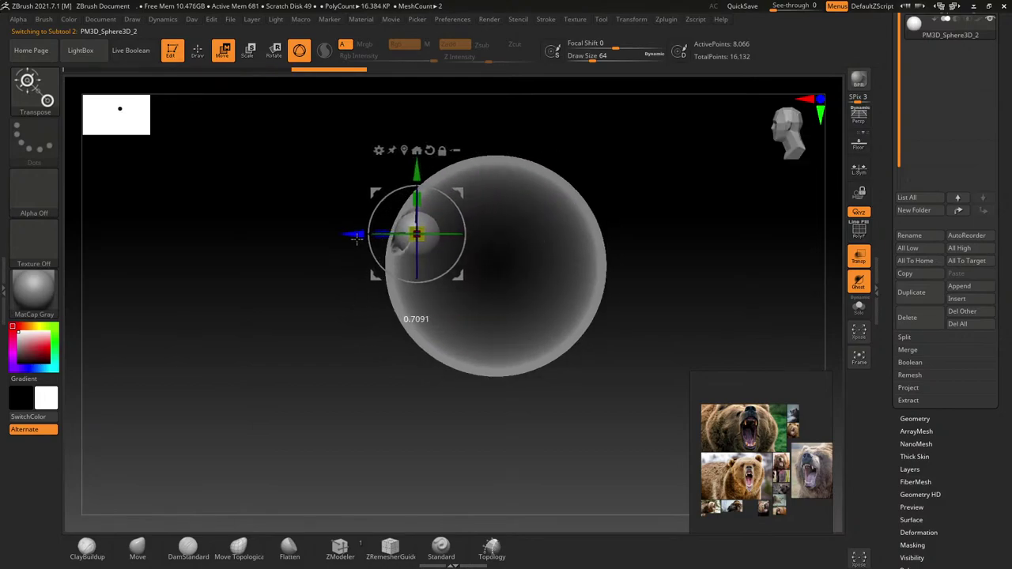
left_click(426, 226)
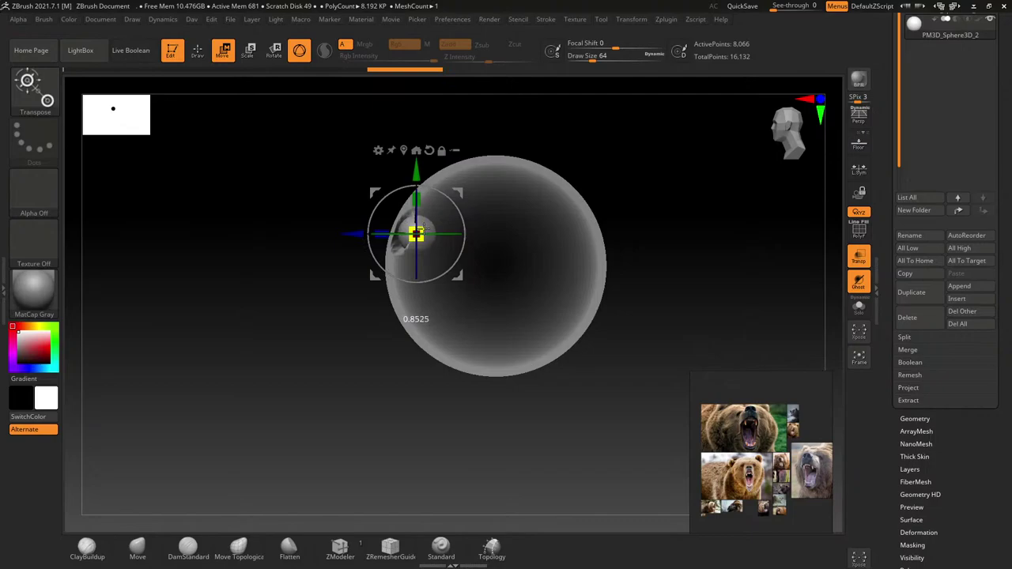
left_click_drag(357, 234, 353, 234)
left_click_drag(316, 119, 358, 114)
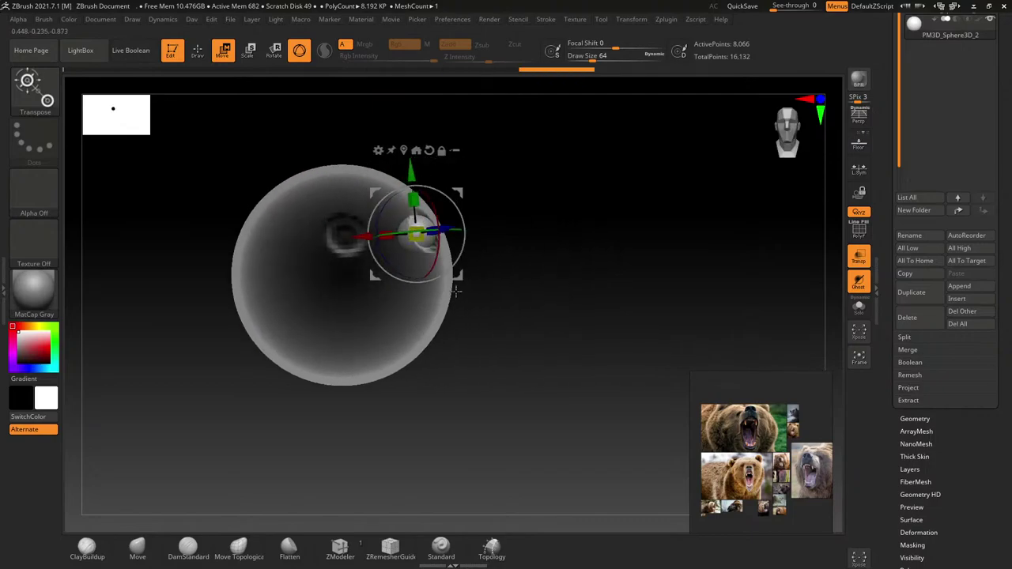
Step: Mirror the eyeball into the other socket and reselect the head subtool
key("q")
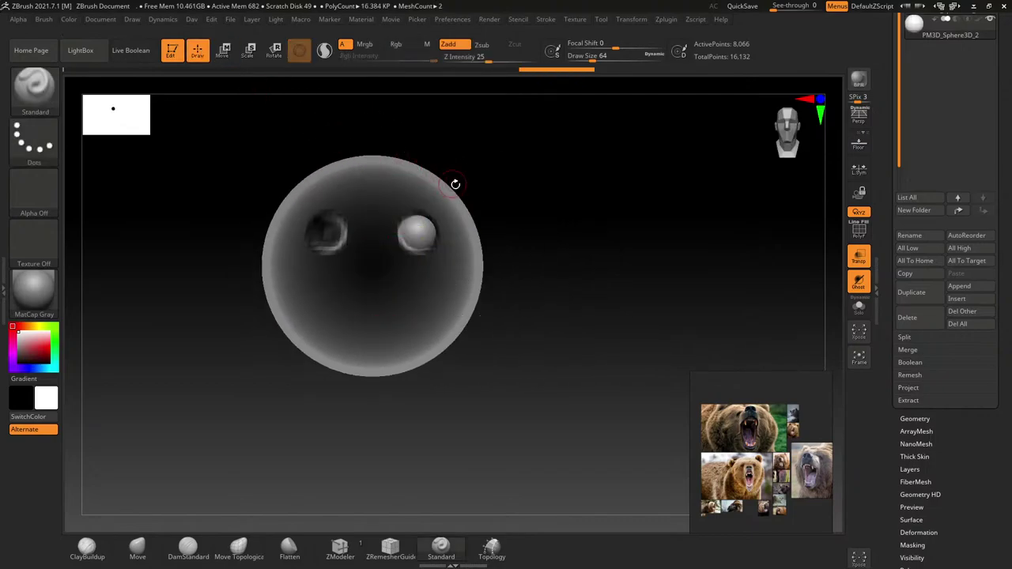
key("space")
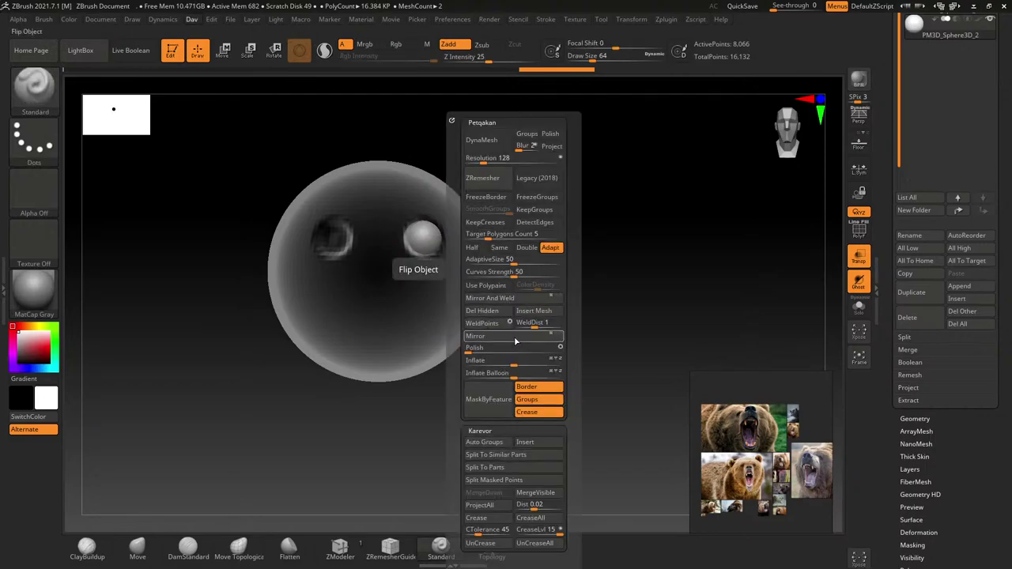
left_click(494, 298)
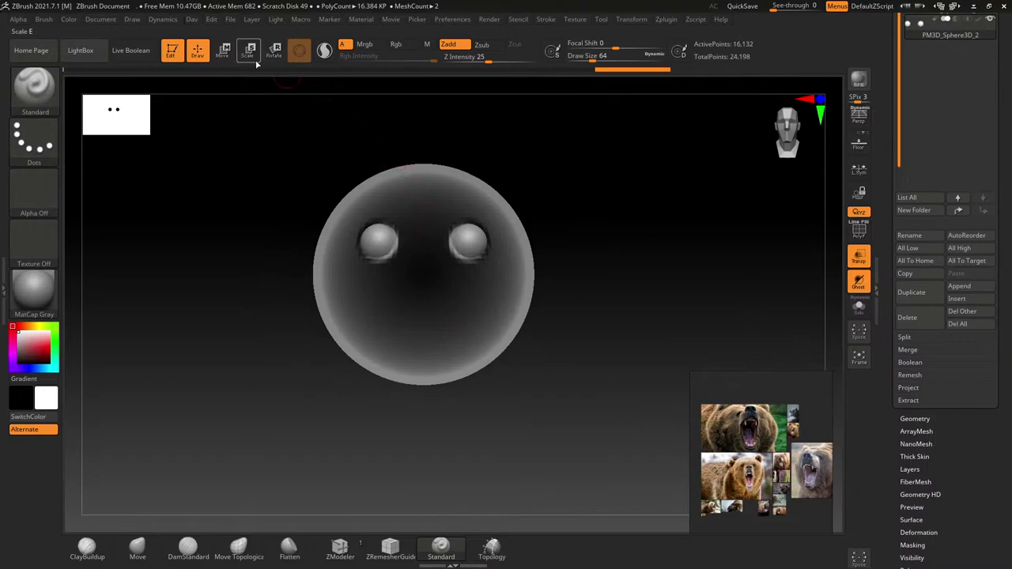
left_click(400, 230, "alt")
key("w")
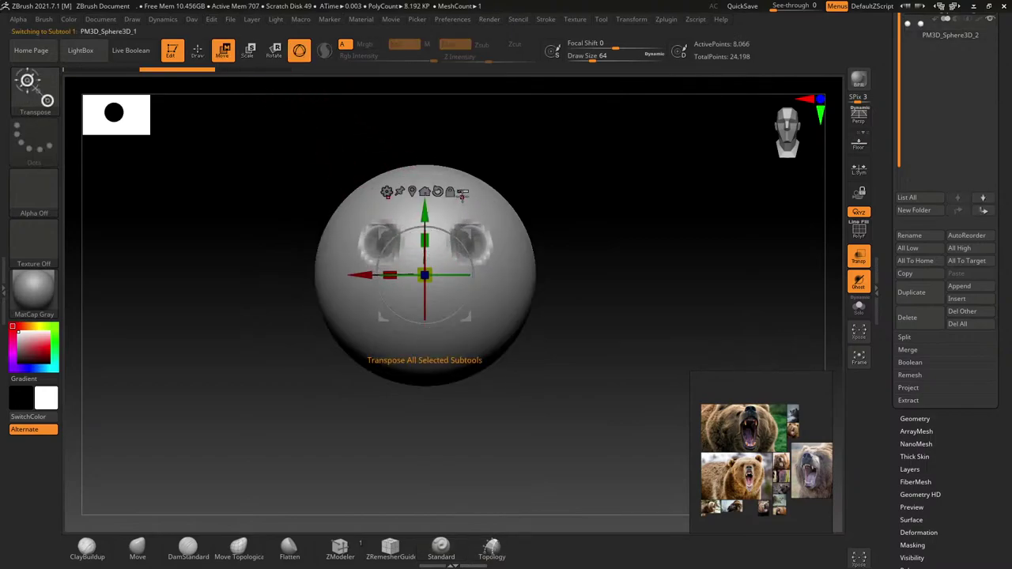
Step: Sculpt a mouth groove and nose bump, then start pulling a snout out with the Move brush
key("q")
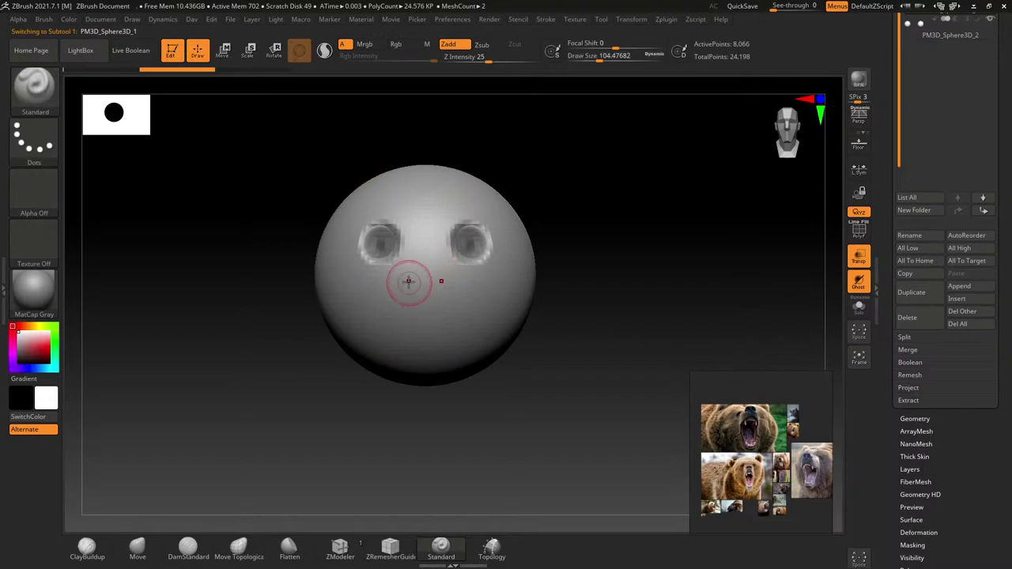
mouse_move(400, 305)
left_mouse_down()
mouse_move(454, 309)
mouse_move(427, 304)
mouse_move(427, 316)
left_mouse_up()
mouse_move(601, 300)
left_mouse_down()
mouse_move(443, 299)
mouse_move(474, 299)
left_mouse_up()
key("s")
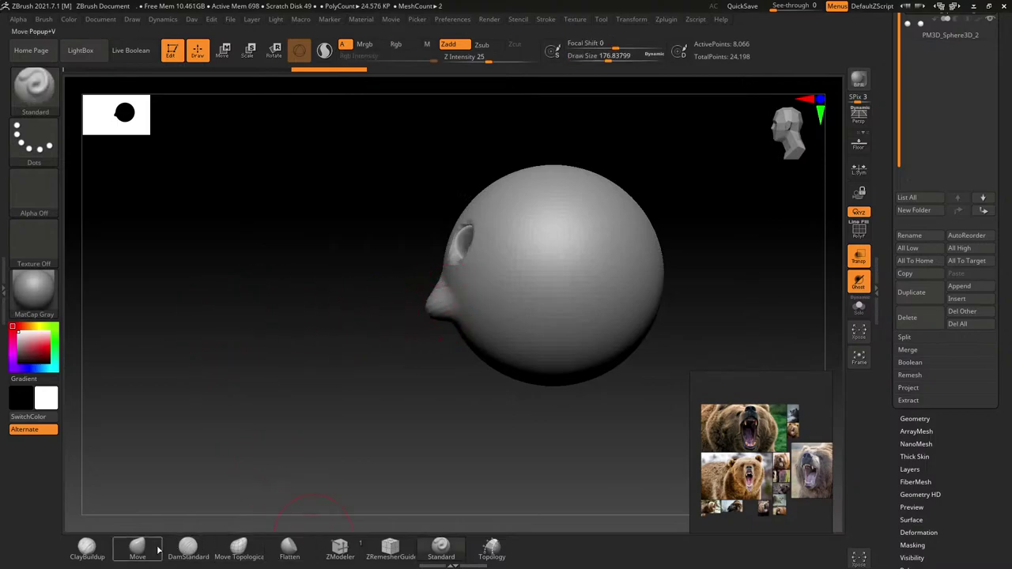
left_click(137, 547)
key("s")
left_click_drag(431, 304, 441, 305)
mouse_move(435, 305)
left_mouse_down()
mouse_move(380, 301)
mouse_move(444, 302)
left_mouse_up()
Step: Pull the snout out long to the left and raise and thicken its tip
key("s")
left_click_drag(380, 285, 282, 289)
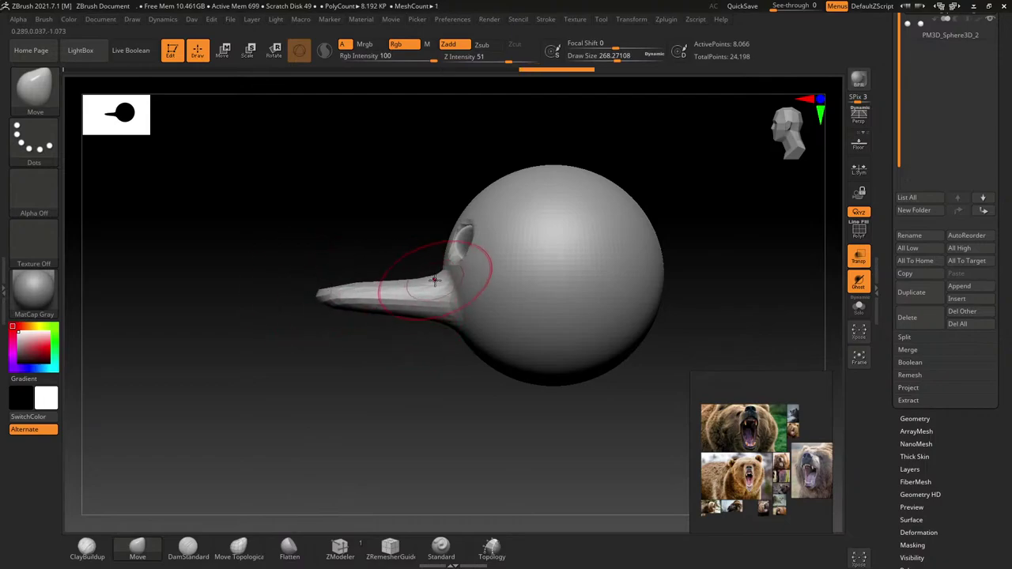
left_click_drag(434, 280, 406, 256)
mouse_move(358, 294)
left_mouse_down()
mouse_move(353, 268)
mouse_move(336, 271)
mouse_move(351, 260)
left_mouse_up()
key("s")
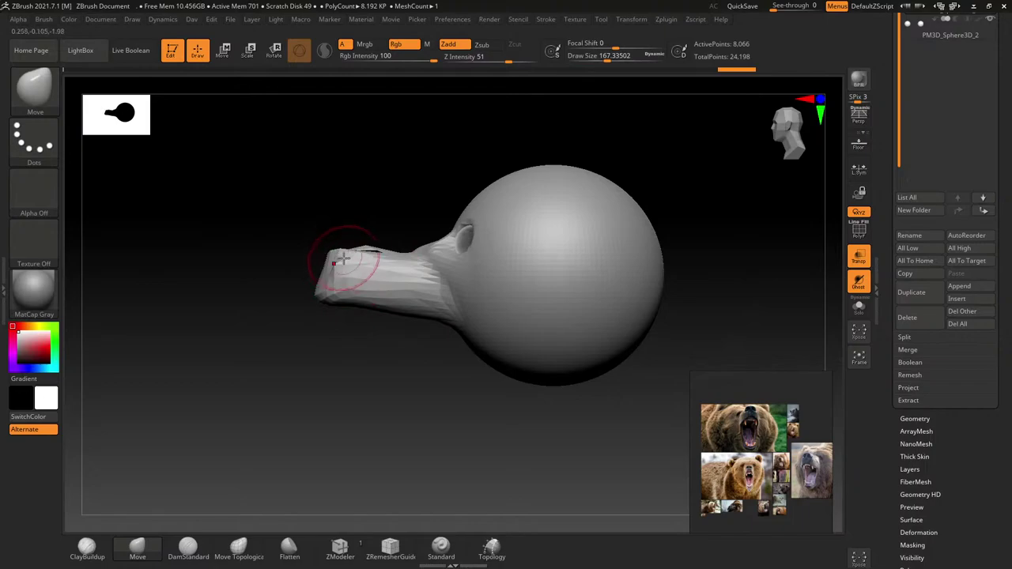
left_click_drag(323, 310, 327, 295)
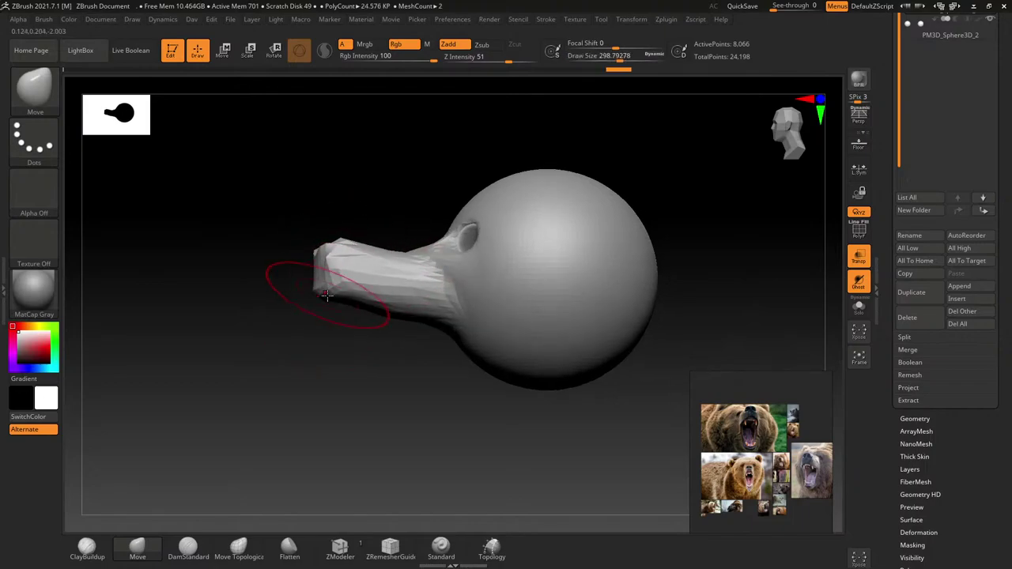
Step: Smooth the snout's base and DynaMesh the head up to 51,049 points
right_click_drag(326, 295, 368, 205)
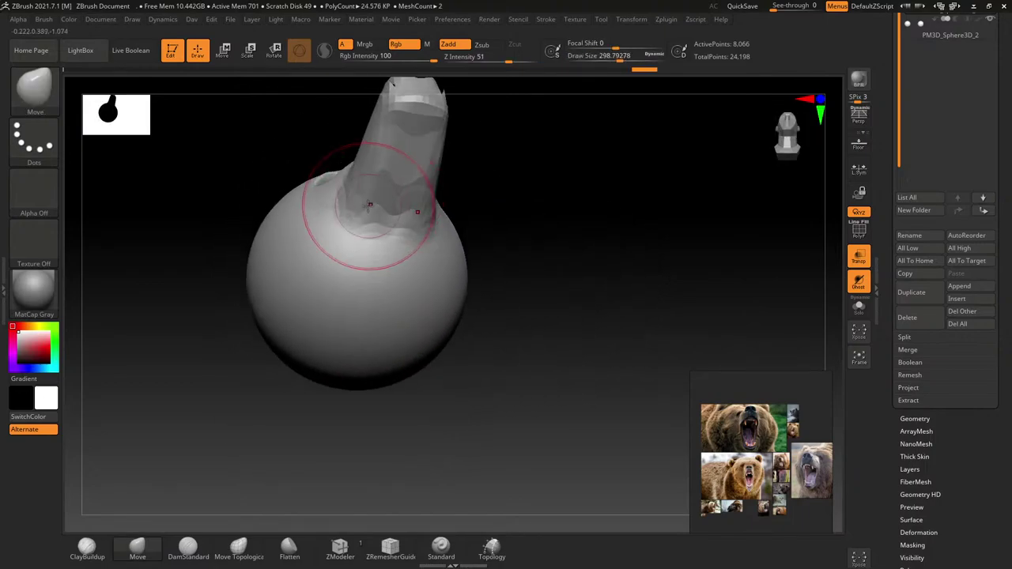
mouse_move(364, 171)
right_mouse_down()
mouse_move(451, 228)
mouse_move(406, 192)
right_mouse_up()
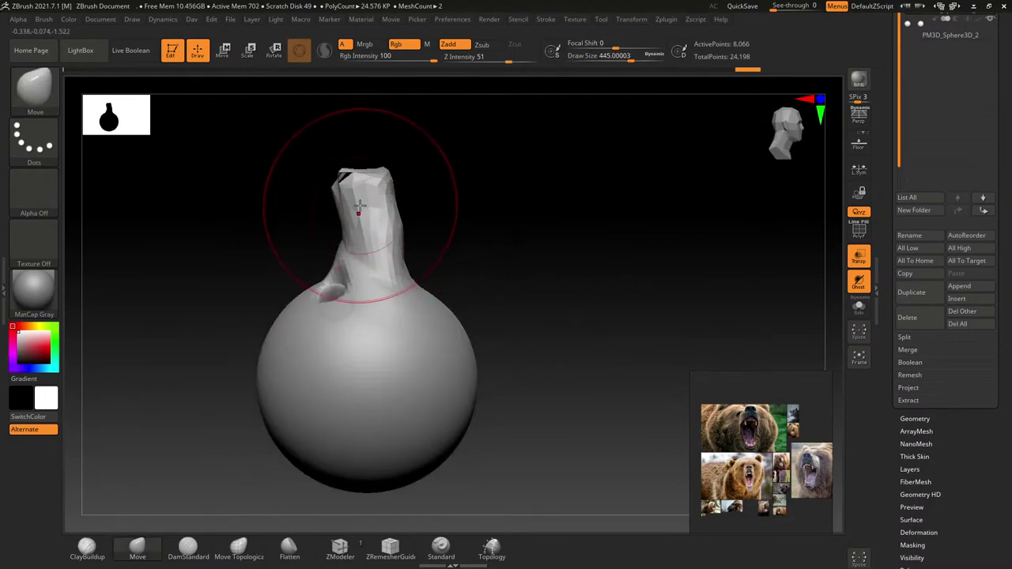
left_click_drag(359, 208, 350, 192)
right_click_drag(485, 214, 504, 230, "shift")
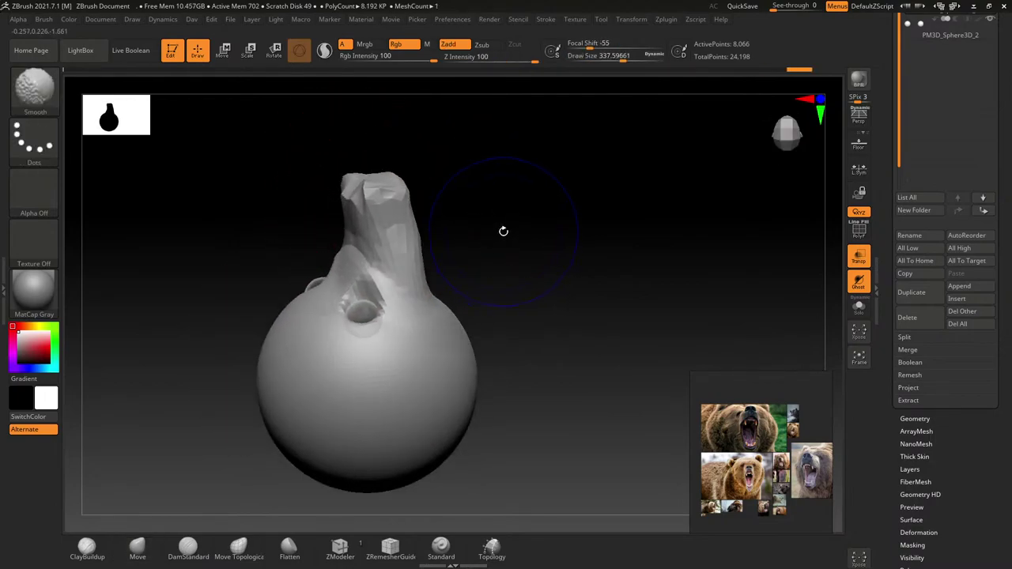
key("space")
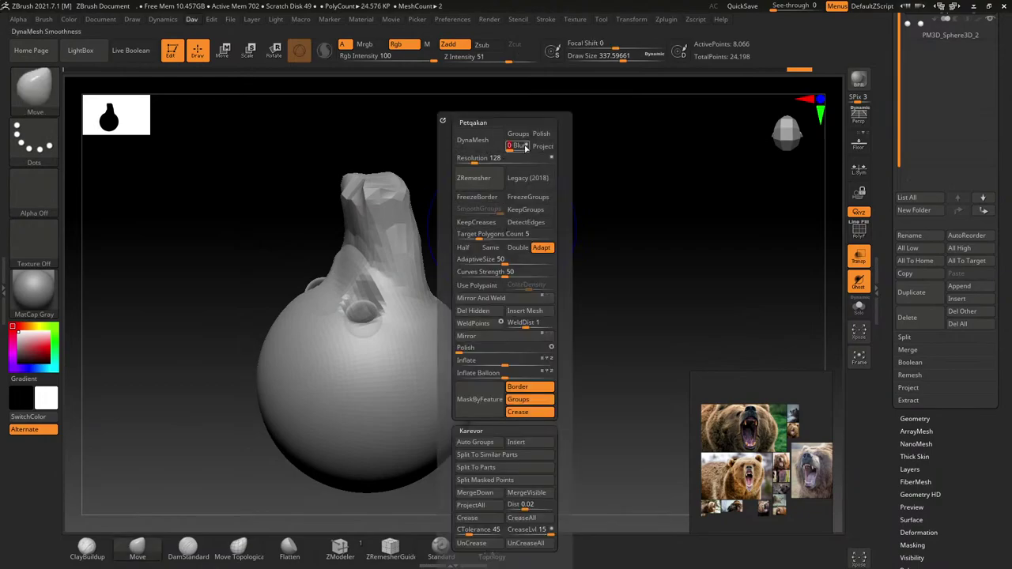
left_click(472, 140)
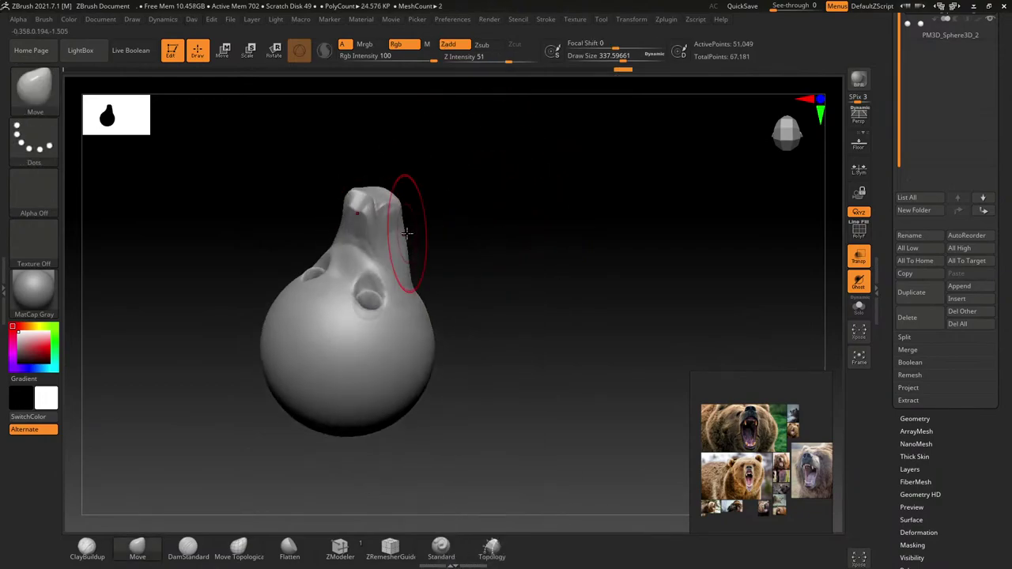
Step: Switch to the Move brush and set its size to about 476 with a side view
key("space")
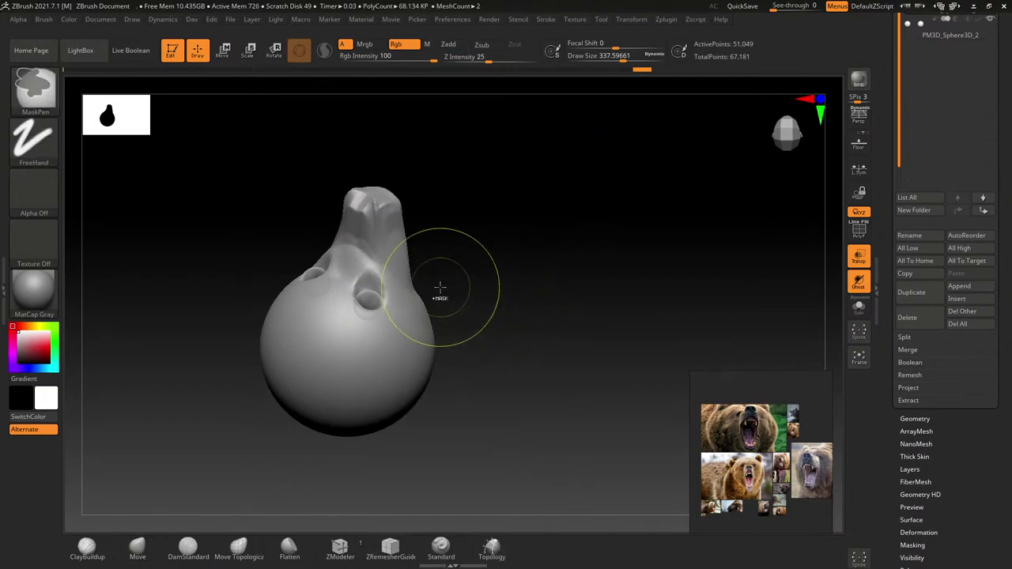
key("s")
left_click_drag(388, 214, 370, 207)
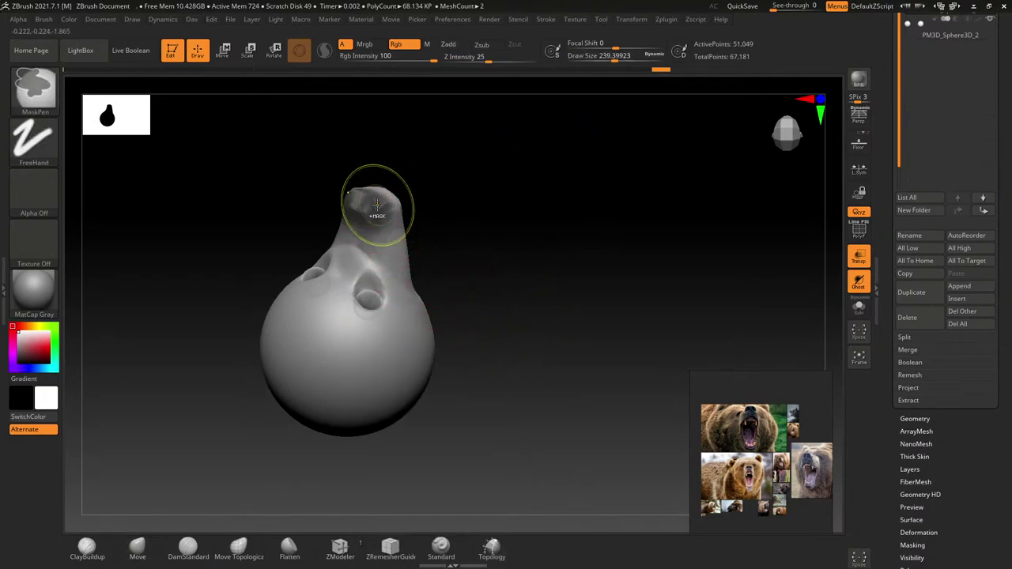
left_click_drag(452, 290, 498, 290)
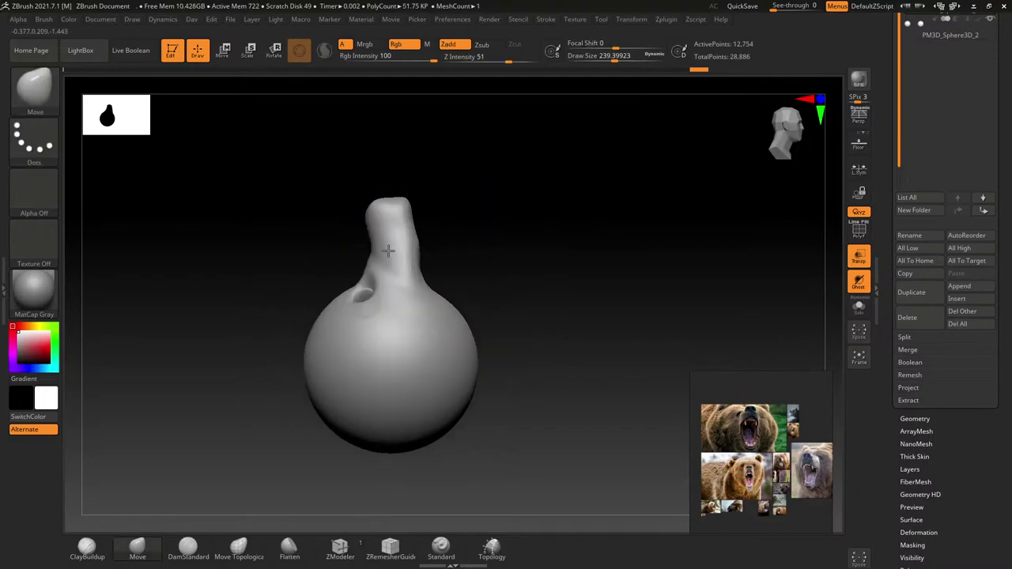
key("b")
key("m")
key("v")
key("s")
left_click_drag(406, 252, 395, 253)
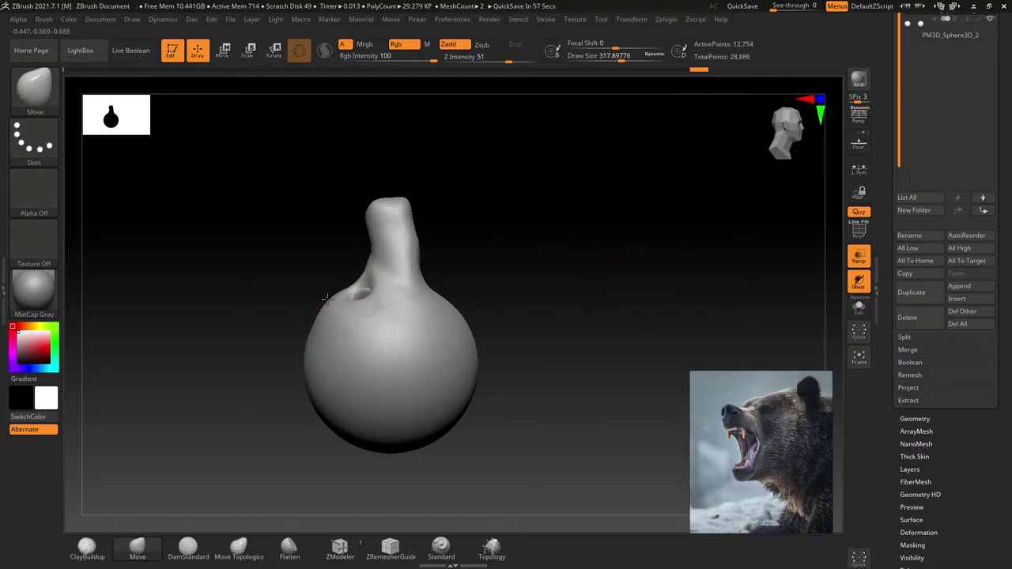
key("s")
left_click_drag(321, 350, 340, 350)
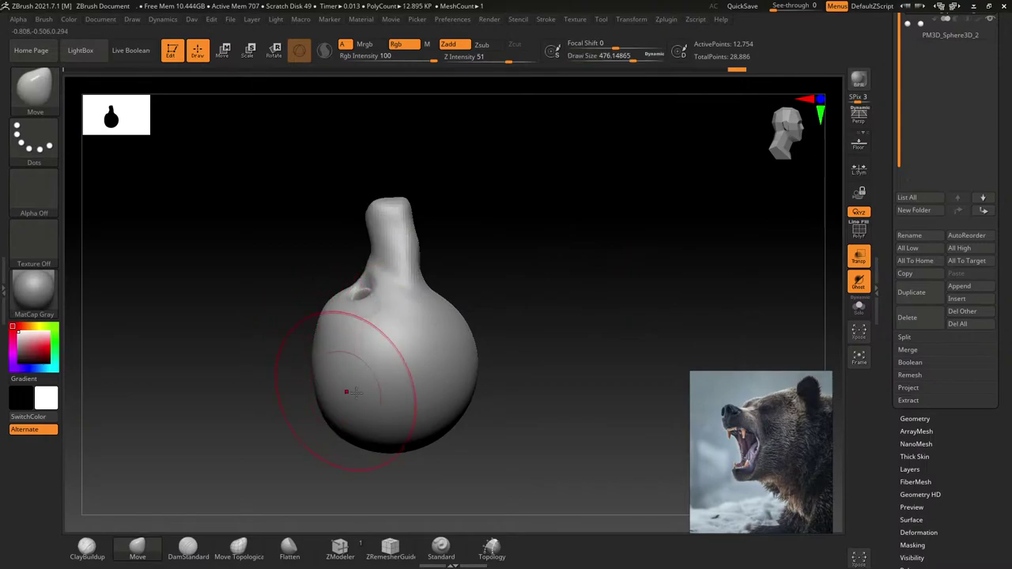
Step: Reshape the area around the eye socket with a brush of about 212, undoing a misstep
mouse_move(480, 350)
left_mouse_down()
mouse_move(422, 369)
mouse_move(447, 338)
left_mouse_up()
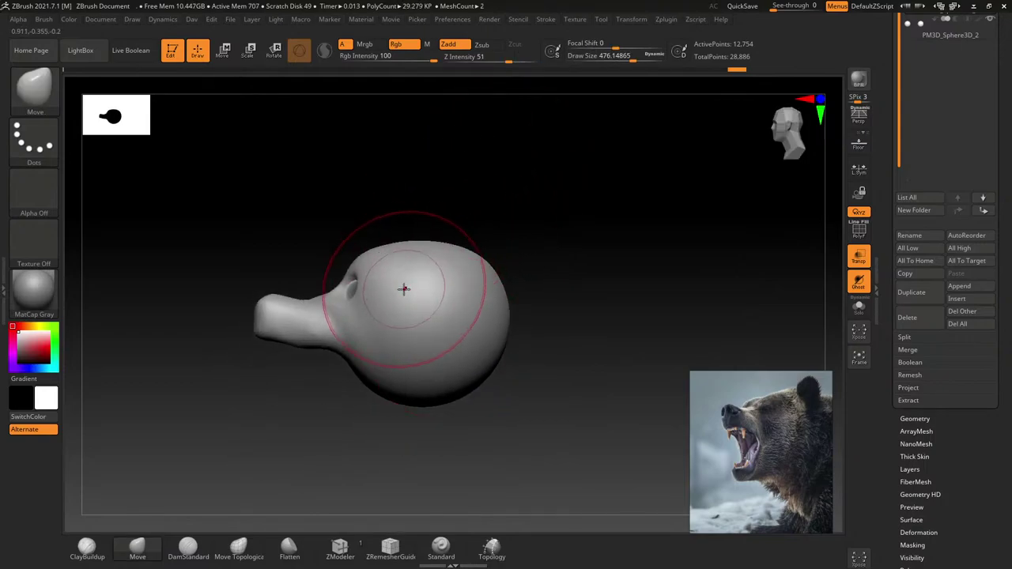
right_click_drag(388, 289, 414, 252)
key("bracketleft")
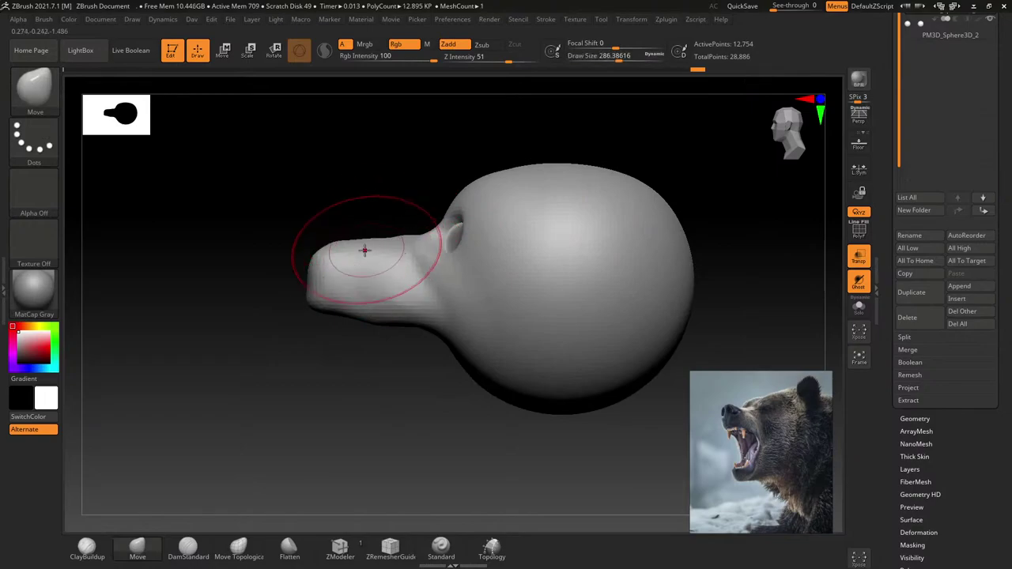
key("s")
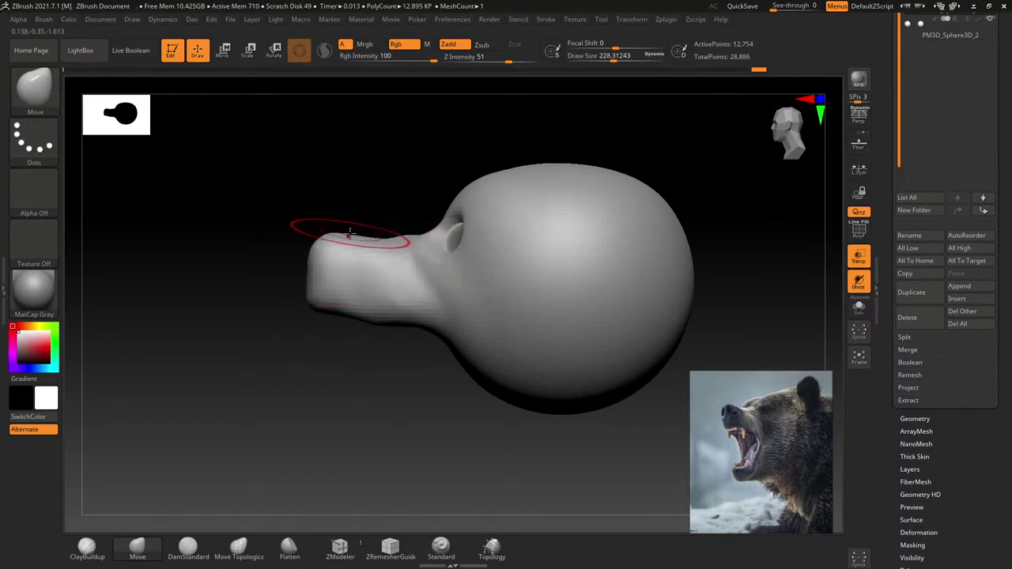
key("s")
left_click_drag(372, 242, 360, 242)
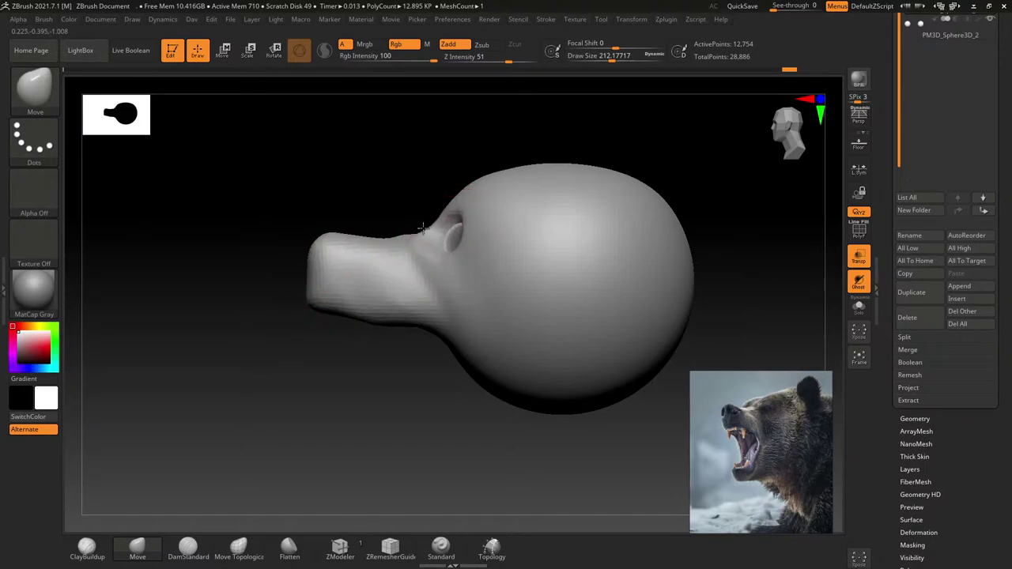
key("ctrl+z")
left_click_drag(477, 196, 463, 214)
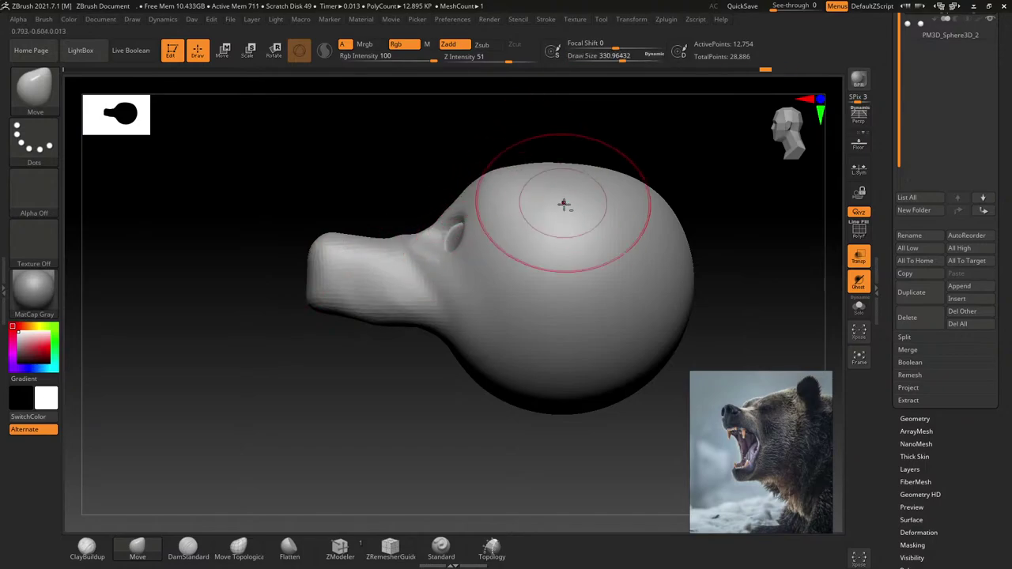
Step: Tilt the snout up and carve it into a shorter, smoother muzzle with a 268 brush
mouse_move(518, 175)
right_mouse_down()
mouse_move(532, 188)
mouse_move(514, 269)
right_mouse_up()
key("s")
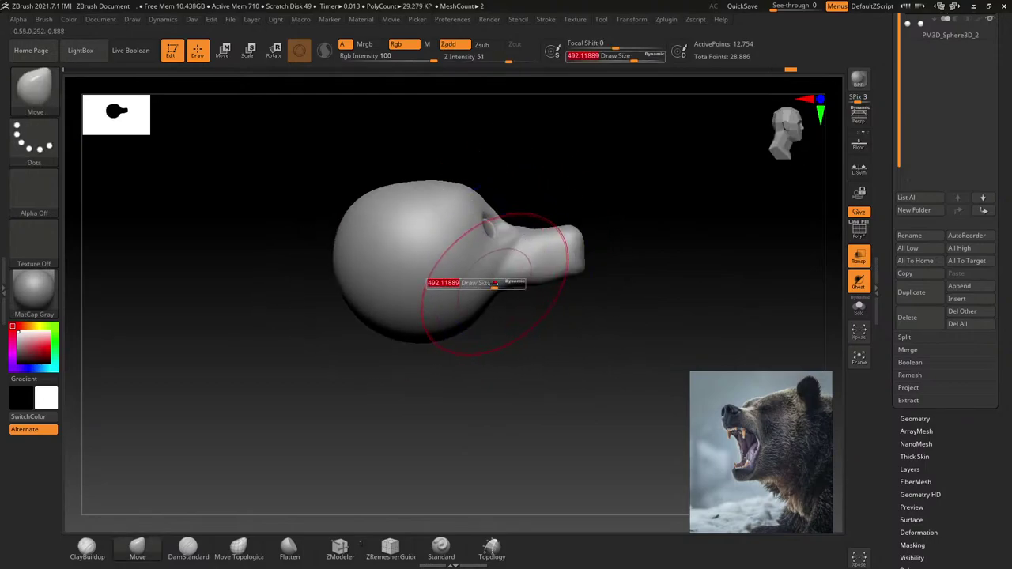
mouse_move(526, 283)
left_mouse_down()
mouse_move(490, 282)
mouse_move(531, 265)
left_mouse_up()
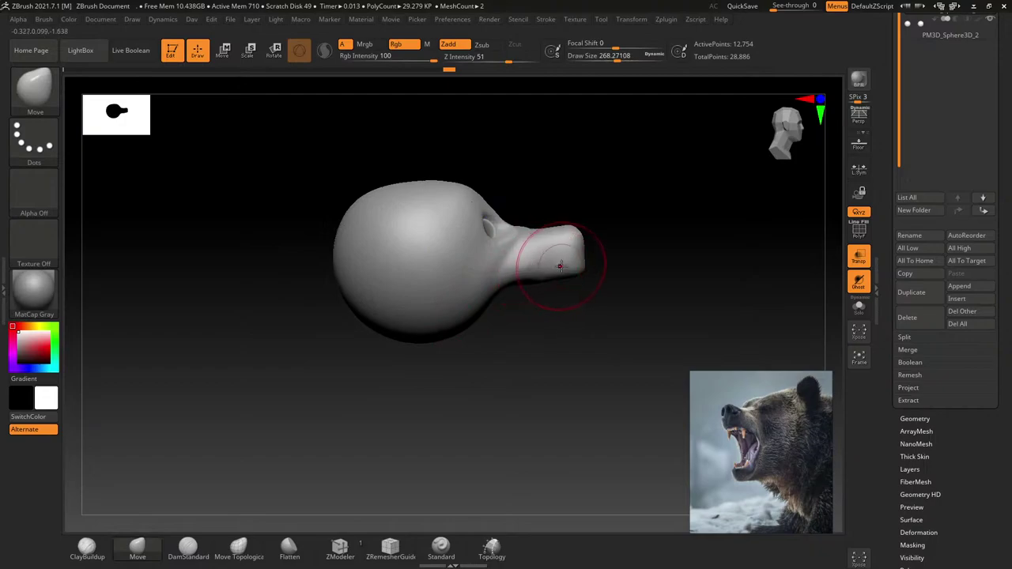
mouse_move(567, 262)
right_mouse_down()
mouse_move(545, 273)
mouse_move(558, 289)
right_mouse_up()
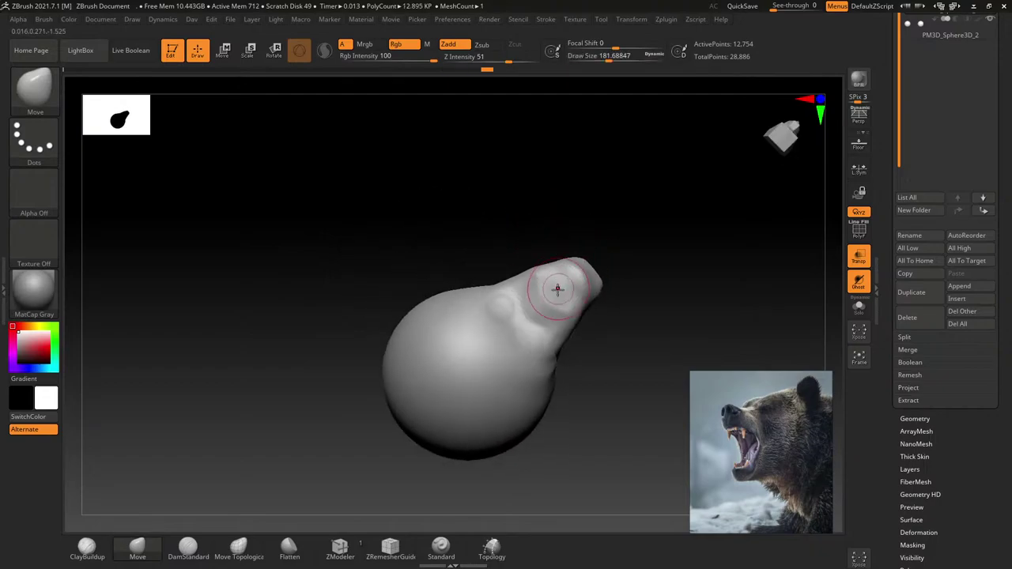
left_click_drag(547, 300, 512, 322)
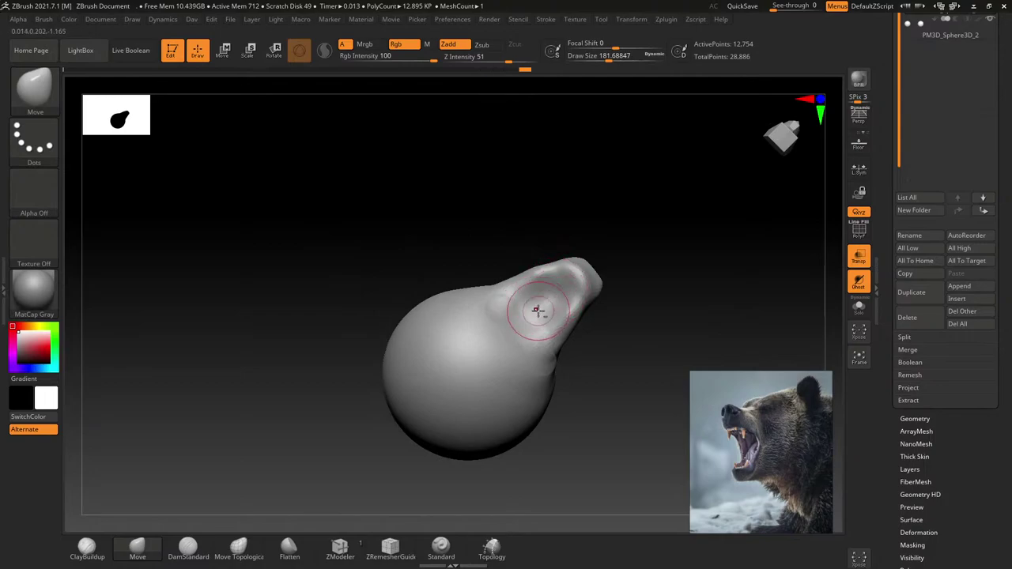
right_click_drag(512, 322, 535, 407)
mouse_move(524, 366)
right_mouse_down()
mouse_move(524, 447)
mouse_move(482, 326)
mouse_move(497, 255)
mouse_move(474, 269)
mouse_move(465, 261)
mouse_move(447, 288)
mouse_move(314, 232)
right_mouse_up()
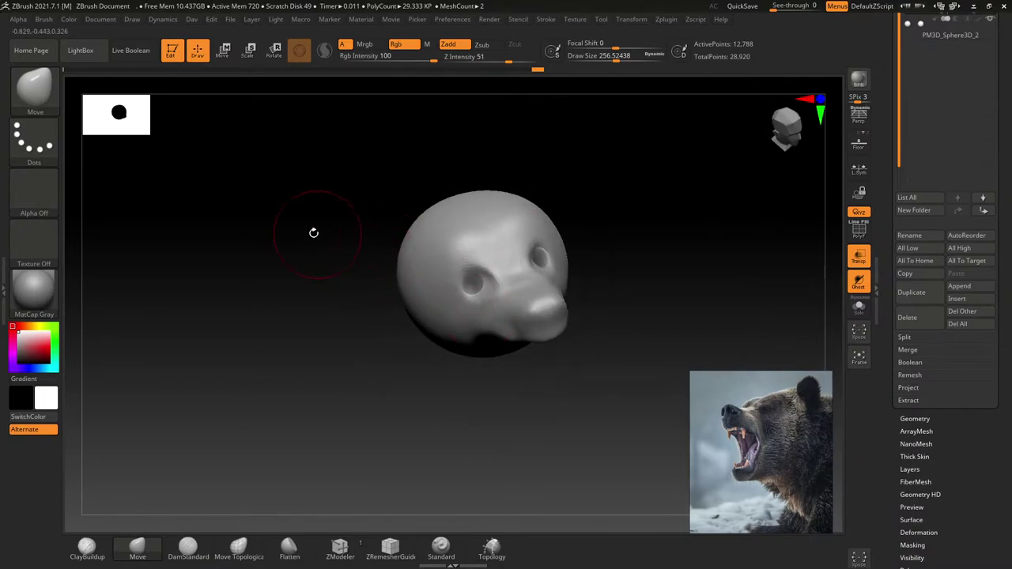
Step: Pick the ClayBuildup brush at size about 163 and build heavy brows above the eyes
left_click(36, 103)
left_click(152, 99)
right_click_drag(294, 186, 447, 264, "alt")
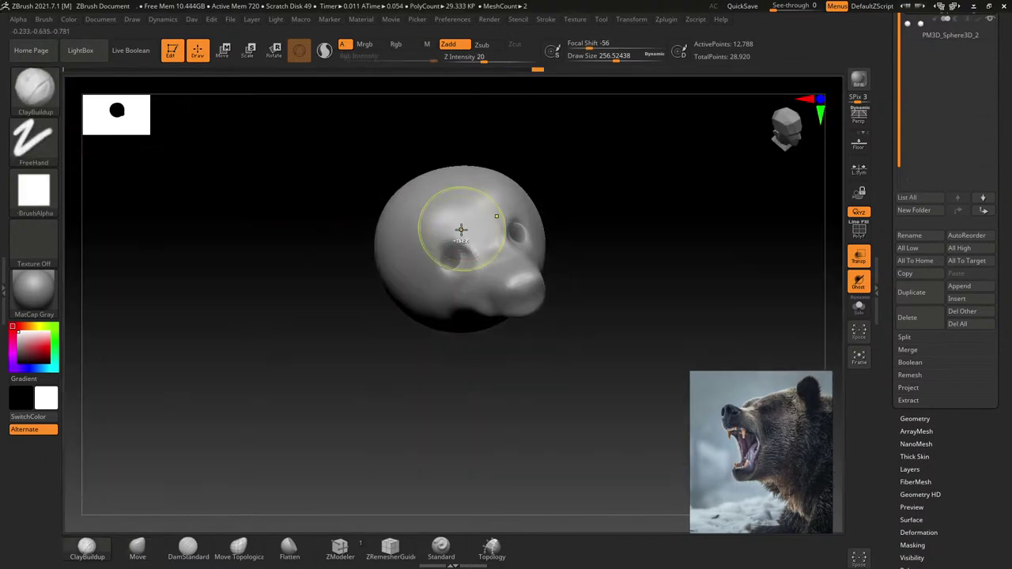
key("s")
mouse_move(448, 269)
left_mouse_down()
mouse_move(436, 269)
mouse_move(427, 237)
left_mouse_up()
mouse_move(537, 189)
left_mouse_down()
mouse_move(497, 252)
mouse_move(504, 237)
mouse_move(394, 243)
mouse_move(464, 215)
mouse_move(477, 235)
left_mouse_up()
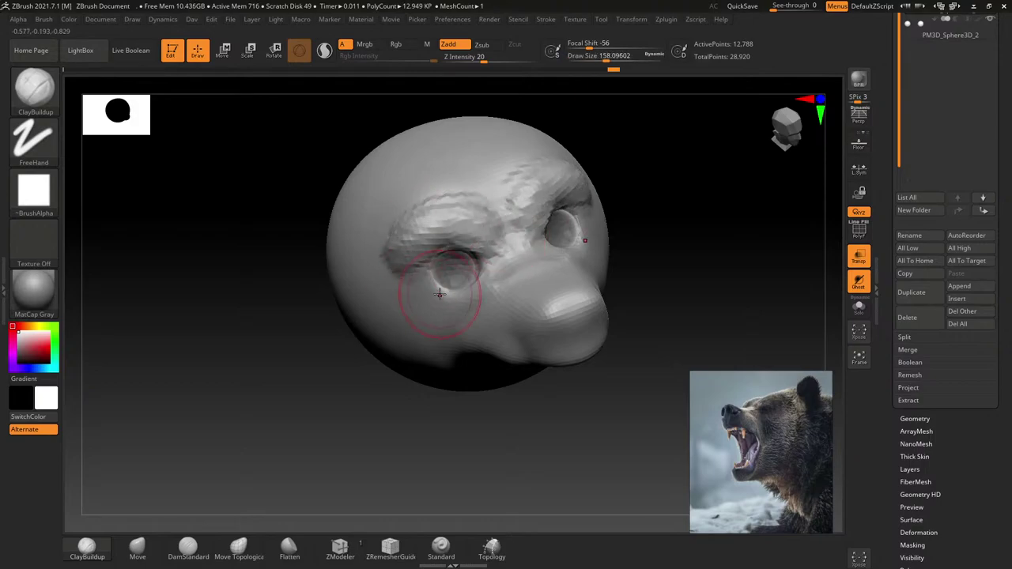
Step: Build ridges along the muzzle and a cheek bulge with a crease below the eye
right_click_drag(372, 293, 503, 245, "alt")
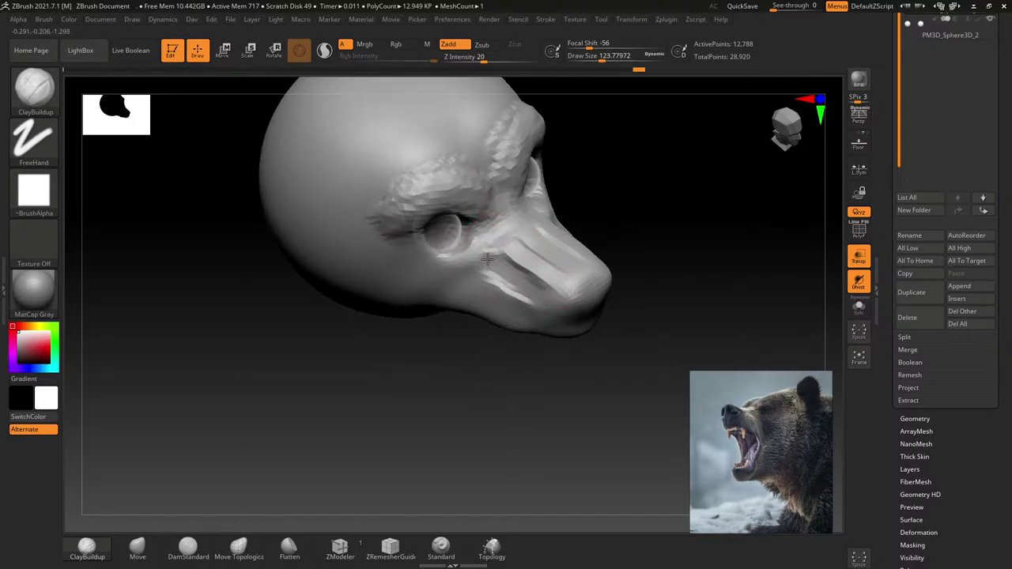
left_click_drag(487, 259, 509, 268)
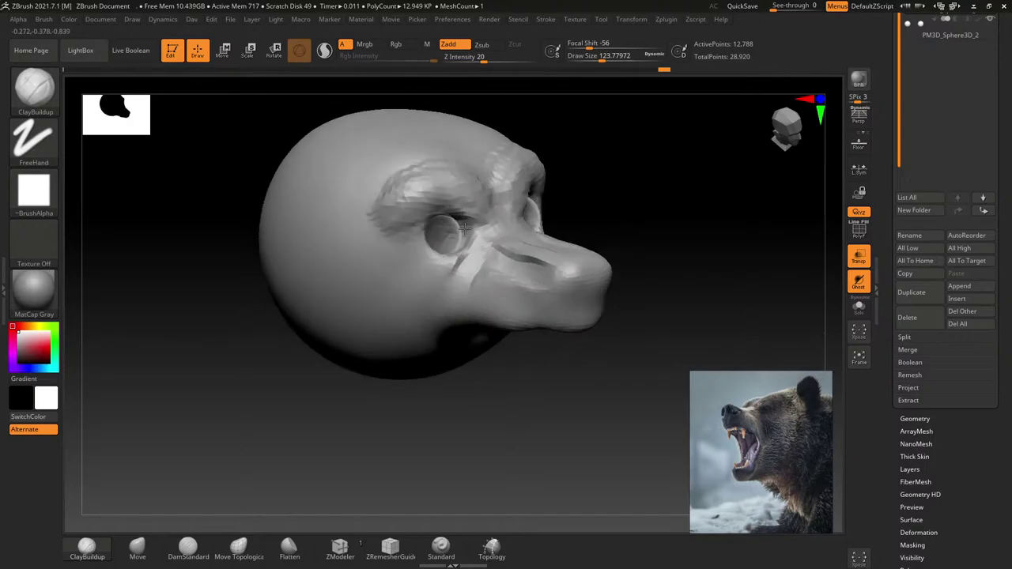
left_click_drag(434, 259, 428, 260)
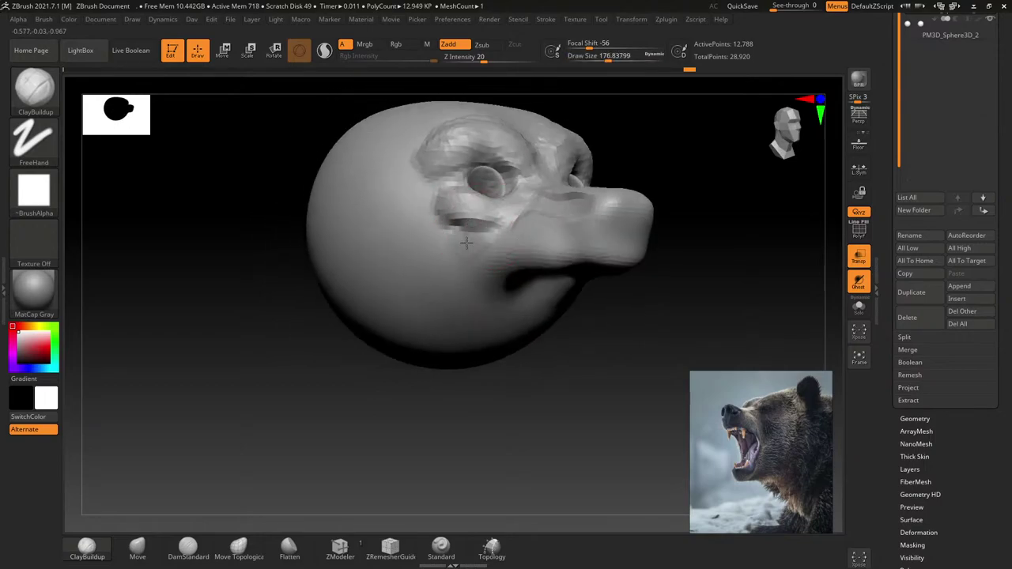
mouse_move(473, 235)
left_mouse_down()
mouse_move(419, 257)
mouse_move(449, 227)
left_mouse_up()
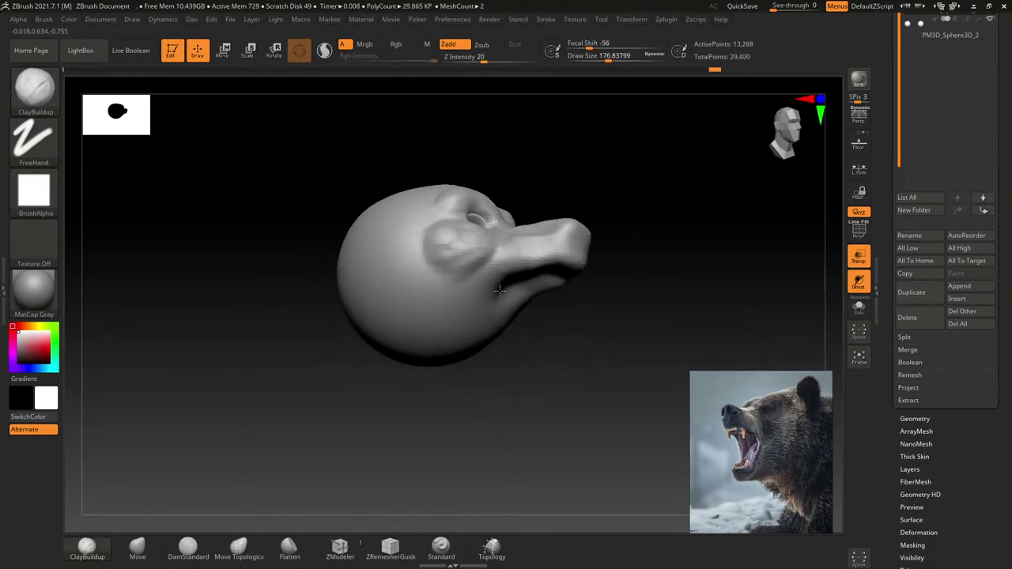
right_click_drag(470, 243, 497, 242)
key("s")
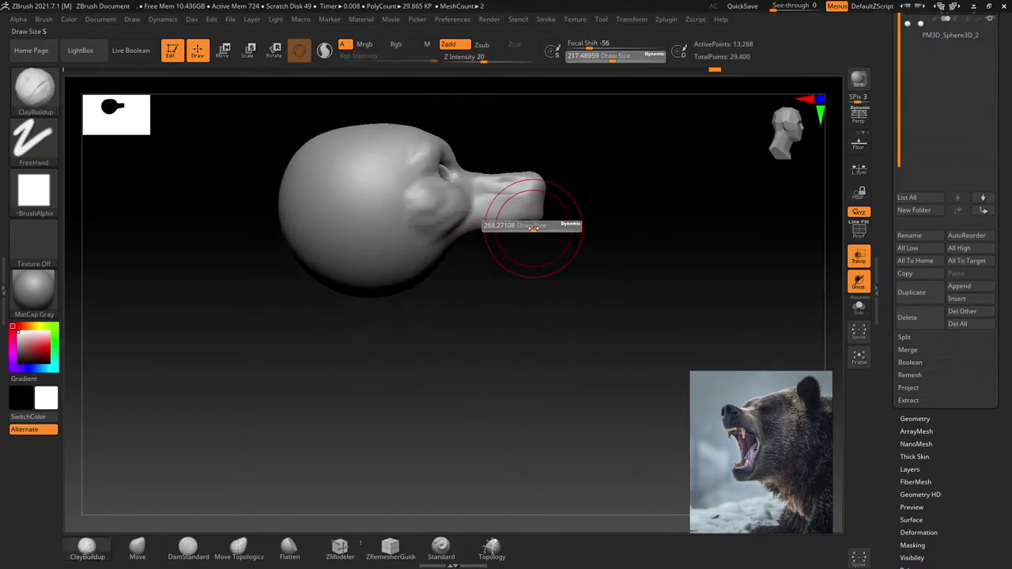
left_click_drag(506, 224, 496, 254)
right_click_drag(495, 254, 420, 231)
Step: Switch to the Move brush at about 524 and pull the head's underside and lower jaw into shape
left_click(34, 87)
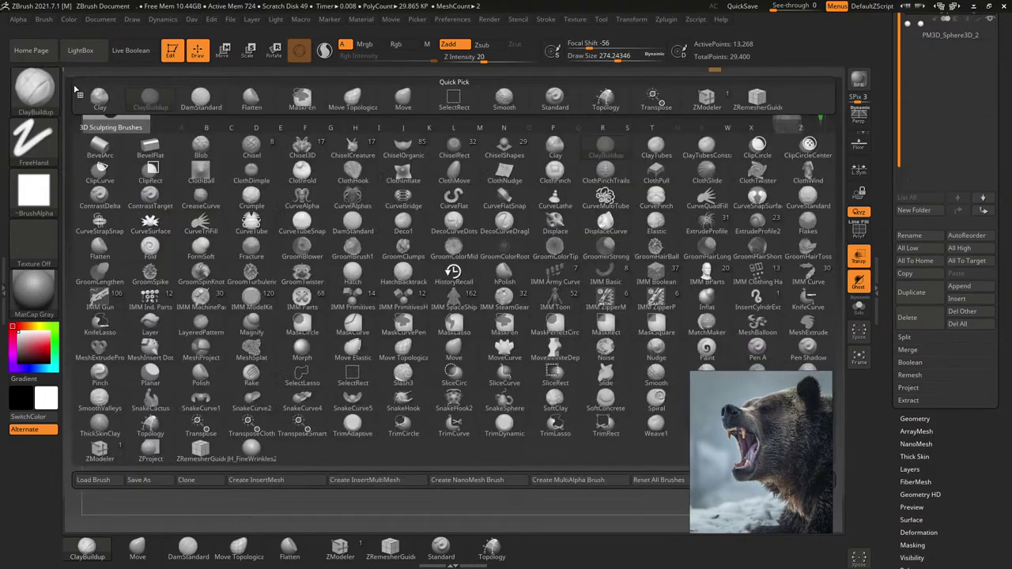
left_click(404, 96)
key("s")
left_click_drag(403, 192, 389, 172)
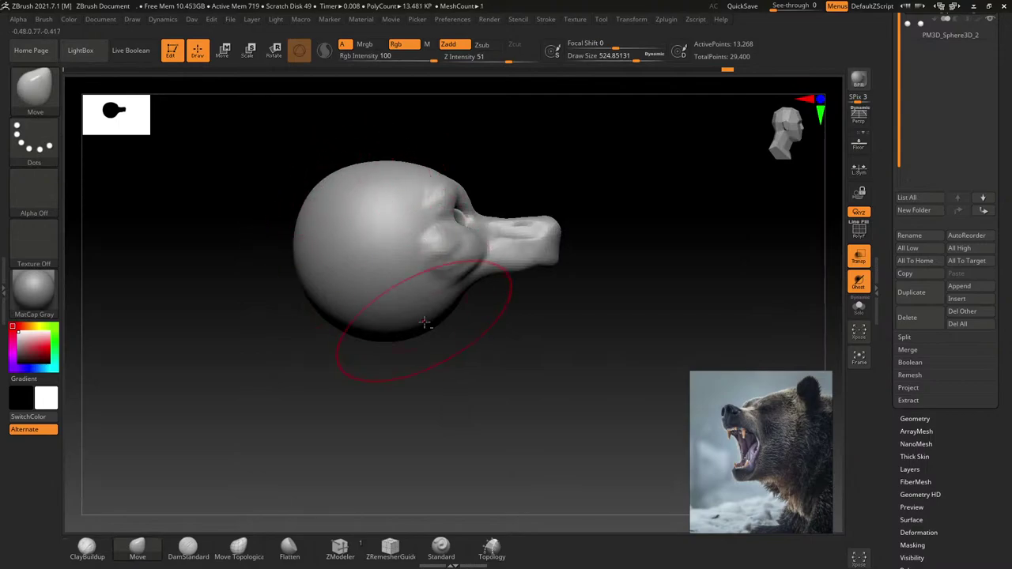
key("s")
mouse_move(429, 328)
left_mouse_down()
mouse_move(439, 255)
mouse_move(405, 253)
mouse_move(431, 253)
left_mouse_up()
key("s")
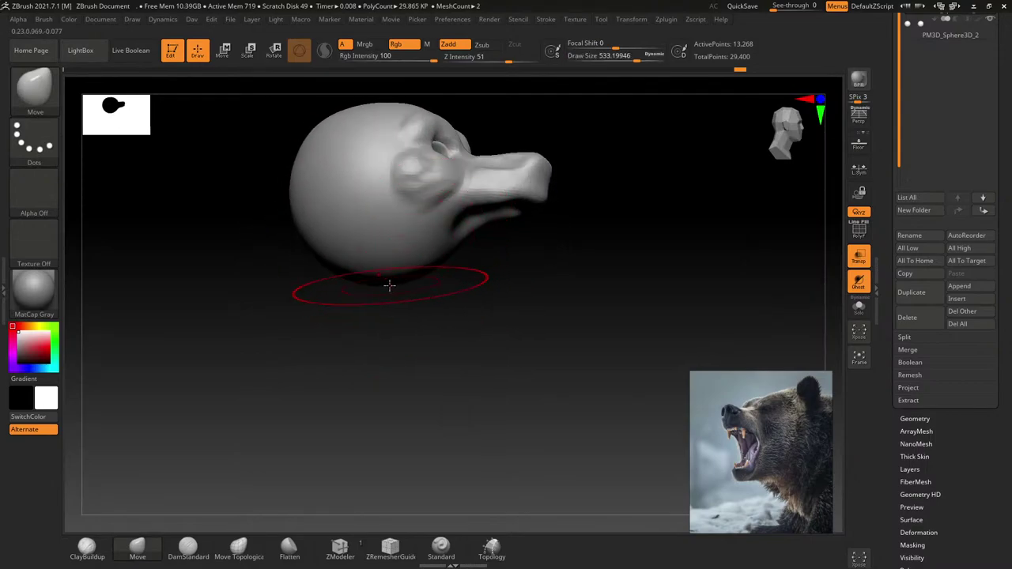
left_click_drag(325, 263, 425, 300)
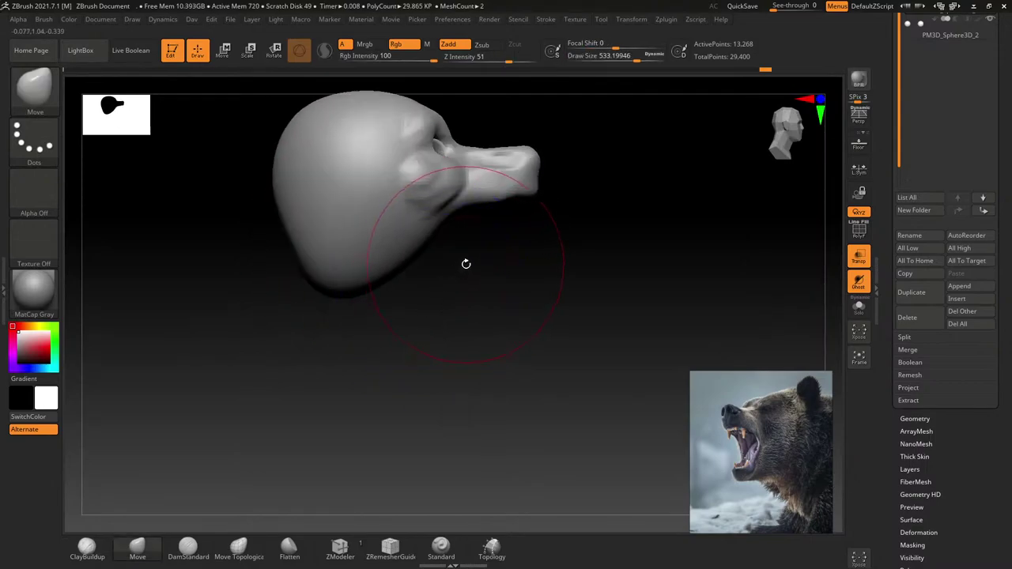
Step: Resize the Move brush to about 311 and orbit to view the head from above
key("s")
left_click_drag(452, 226, 469, 204)
right_click(469, 204)
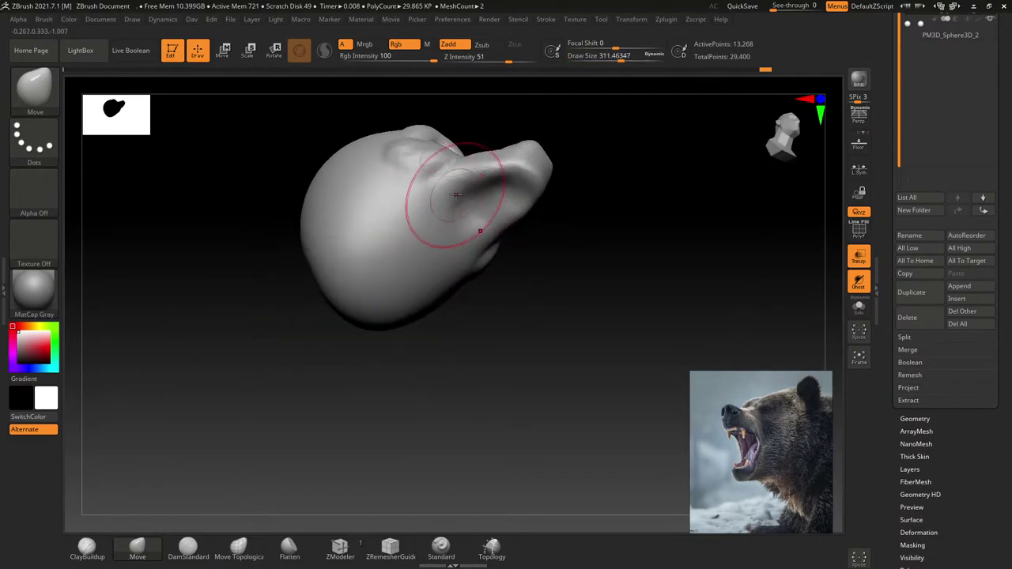
right_click_drag(451, 203, 412, 193)
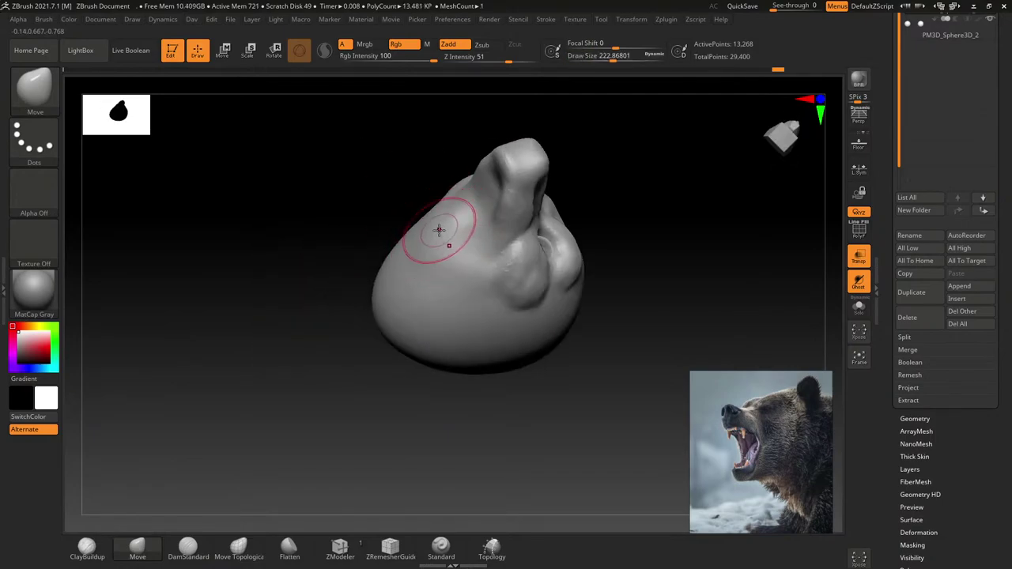
mouse_move(441, 213)
right_mouse_down()
mouse_move(429, 197)
mouse_move(452, 223)
right_mouse_up()
key("s")
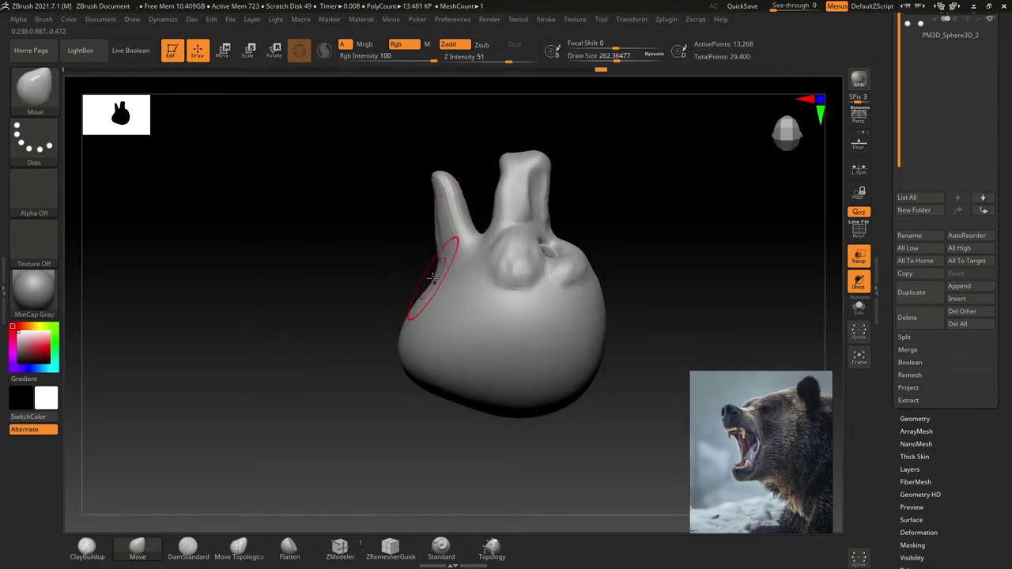
right_click_drag(431, 287, 463, 323)
key("bracketright")
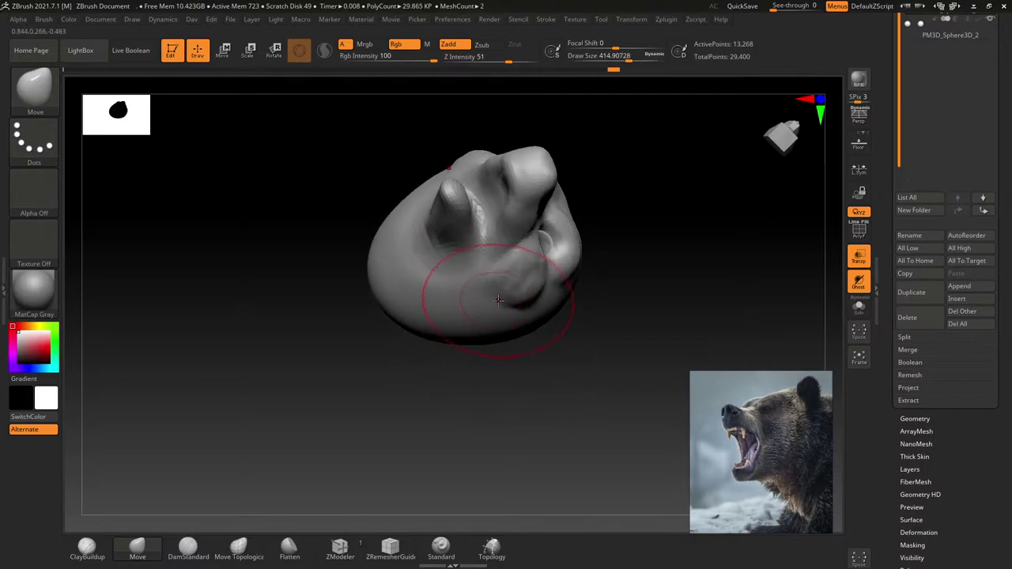
key("bracketright")
mouse_move(522, 310)
right_mouse_down()
mouse_move(498, 340)
mouse_move(476, 324)
mouse_move(514, 227)
mouse_move(504, 293)
mouse_move(463, 323)
mouse_move(467, 237)
mouse_move(451, 317)
right_mouse_up()
Step: Shrink the brush to about 120 and lightly smooth the snout surface
key("s")
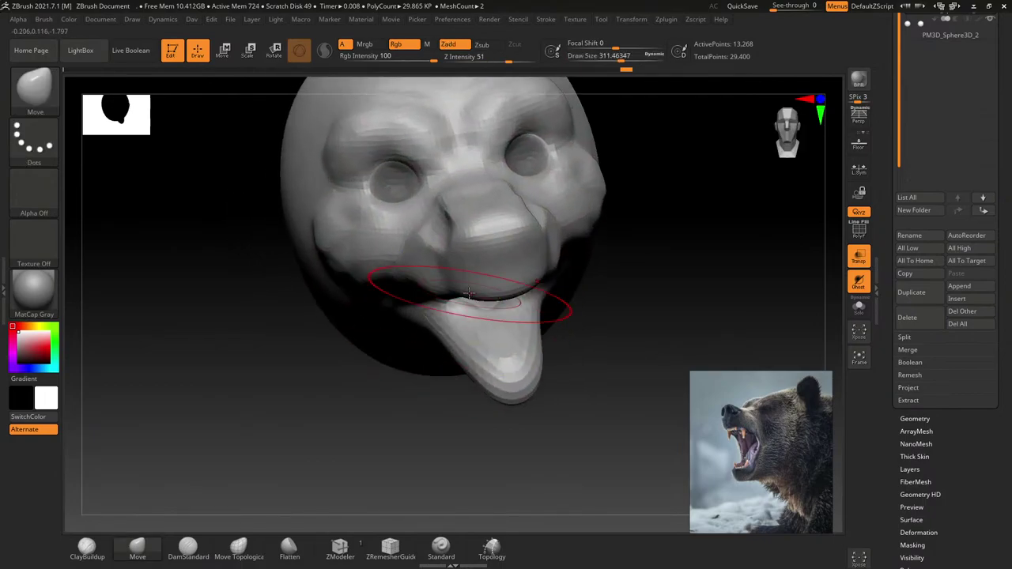
key("s")
left_click_drag(467, 269, 451, 273)
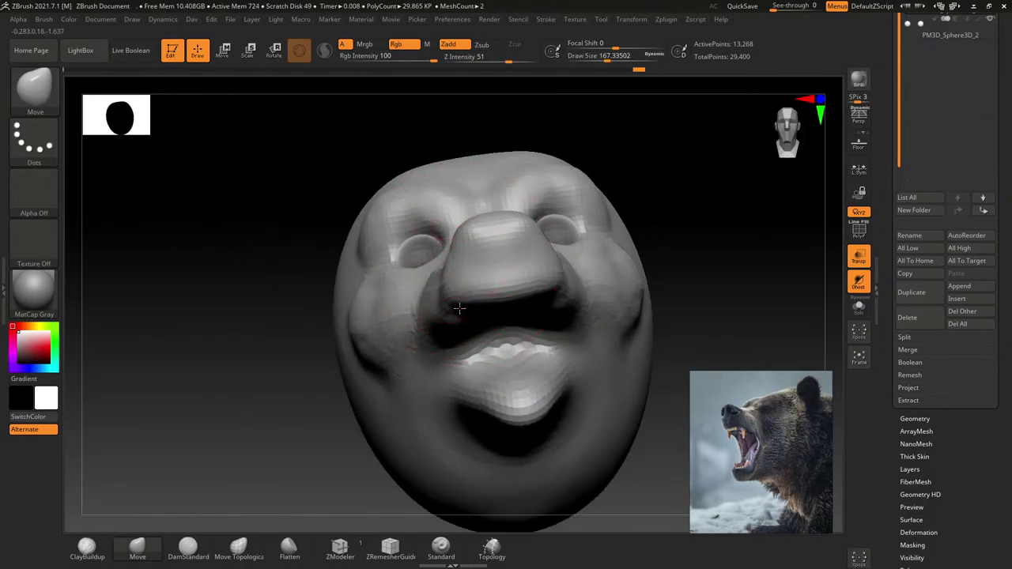
right_click_drag(460, 308, 479, 279)
key("s")
right_click_drag(490, 225, 491, 241)
key("s")
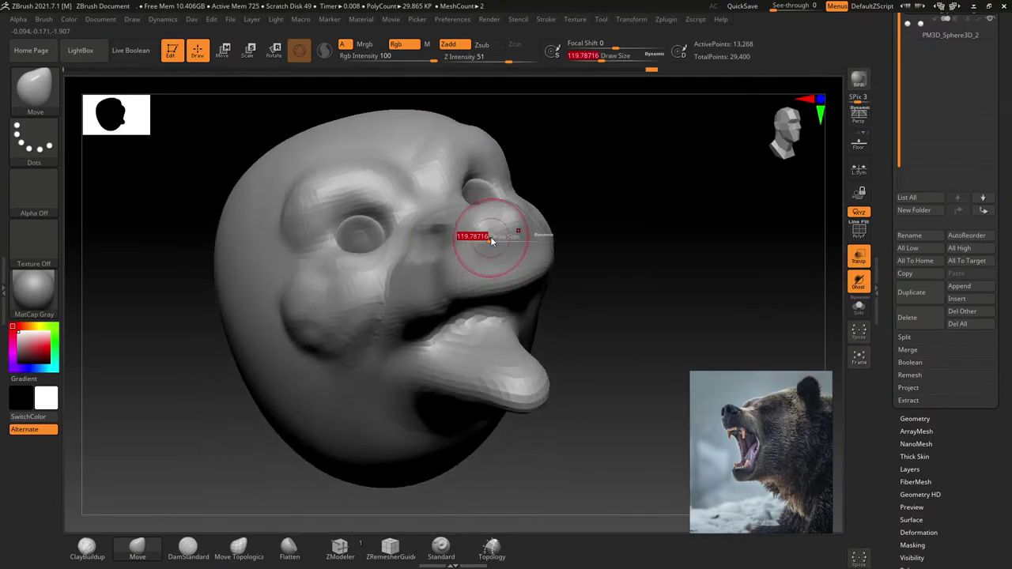
mouse_move(494, 204)
right_mouse_down()
mouse_move(515, 232)
mouse_move(429, 244)
right_mouse_up()
key("s")
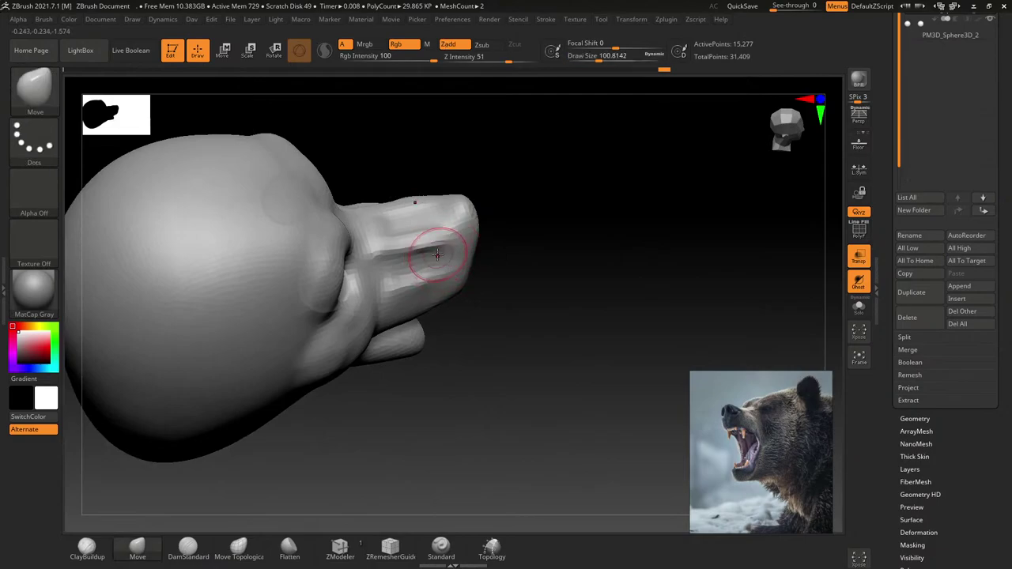
left_click_drag(430, 244, 384, 266, "shift")
Step: Orbit up beneath and around the head, setting the brush to about 158
mouse_move(383, 266)
right_mouse_down()
mouse_move(430, 233)
mouse_move(463, 255)
mouse_move(487, 207)
right_mouse_up()
key("s")
left_click_drag(486, 210, 523, 229)
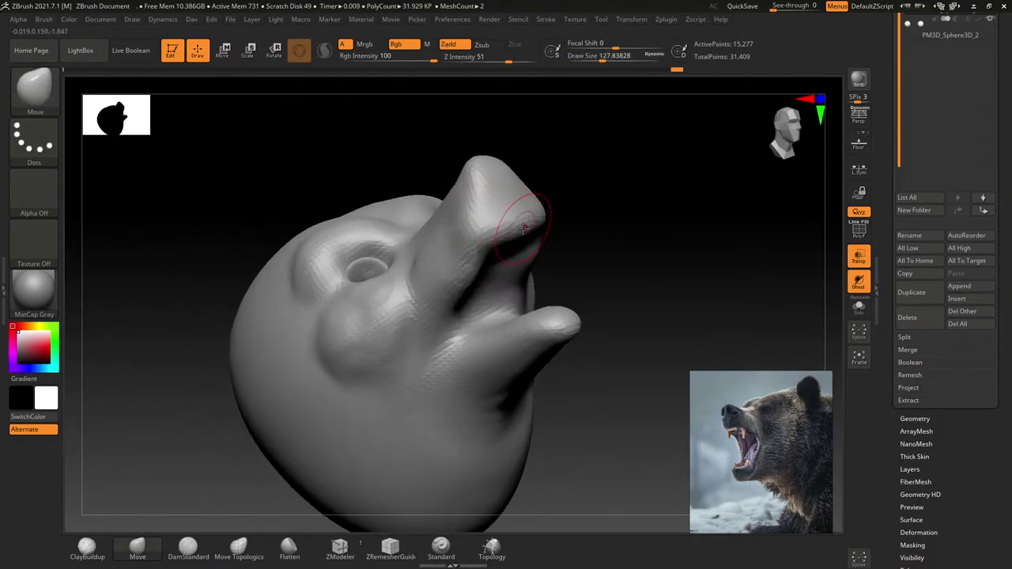
mouse_move(510, 253)
right_mouse_down()
mouse_move(484, 246)
mouse_move(470, 266)
mouse_move(461, 252)
right_mouse_up()
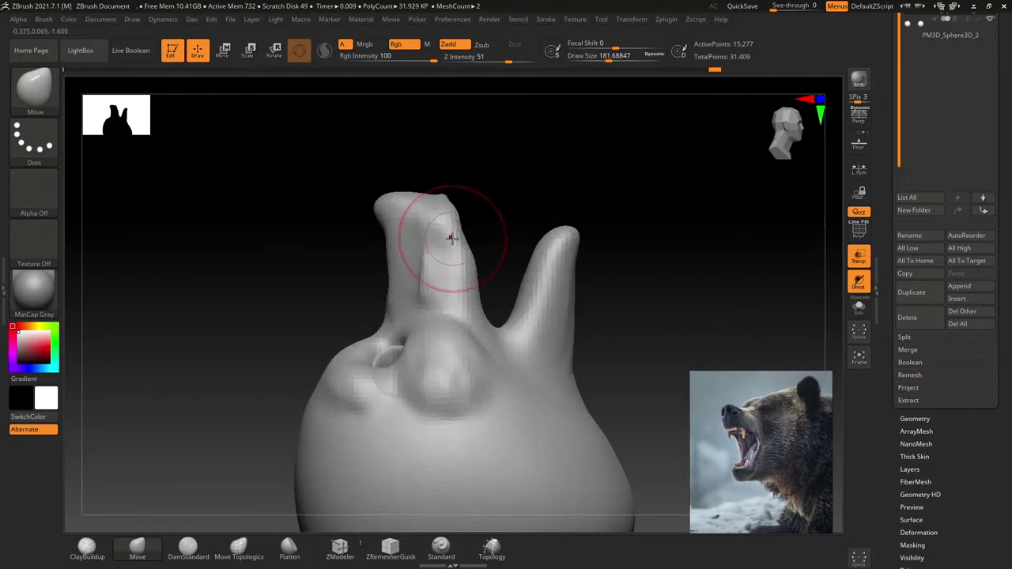
key("s")
left_click_drag(457, 240, 454, 235)
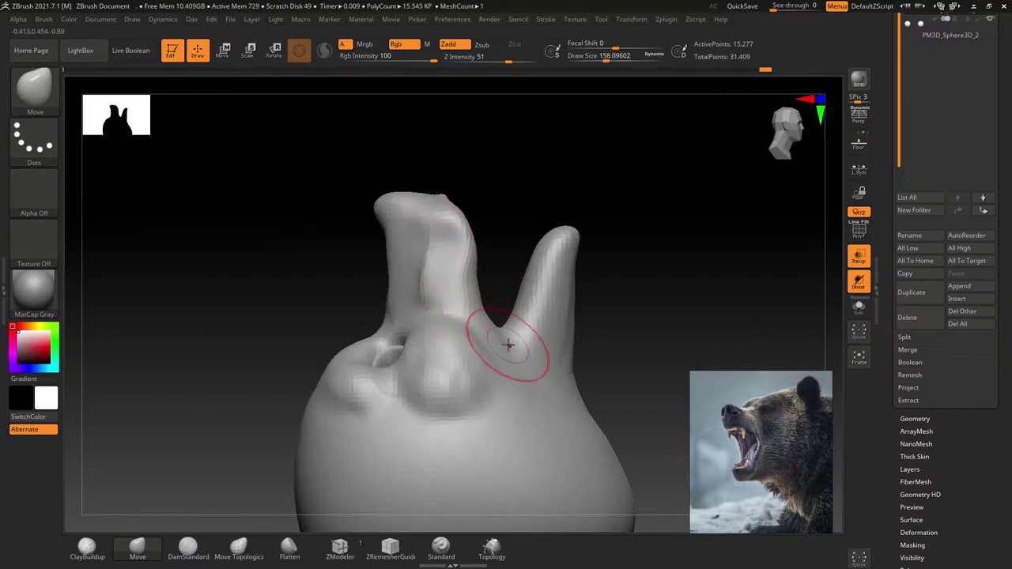
mouse_move(510, 341)
right_mouse_down()
mouse_move(474, 266)
mouse_move(504, 268)
right_mouse_up()
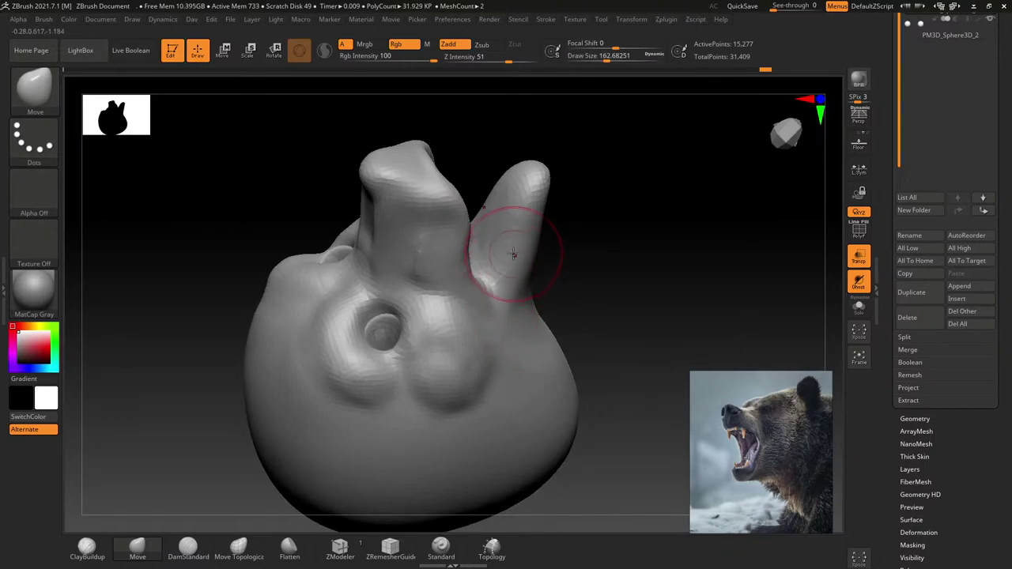
mouse_move(536, 192)
right_mouse_down()
mouse_move(495, 207)
mouse_move(538, 237)
mouse_move(454, 214)
right_mouse_up()
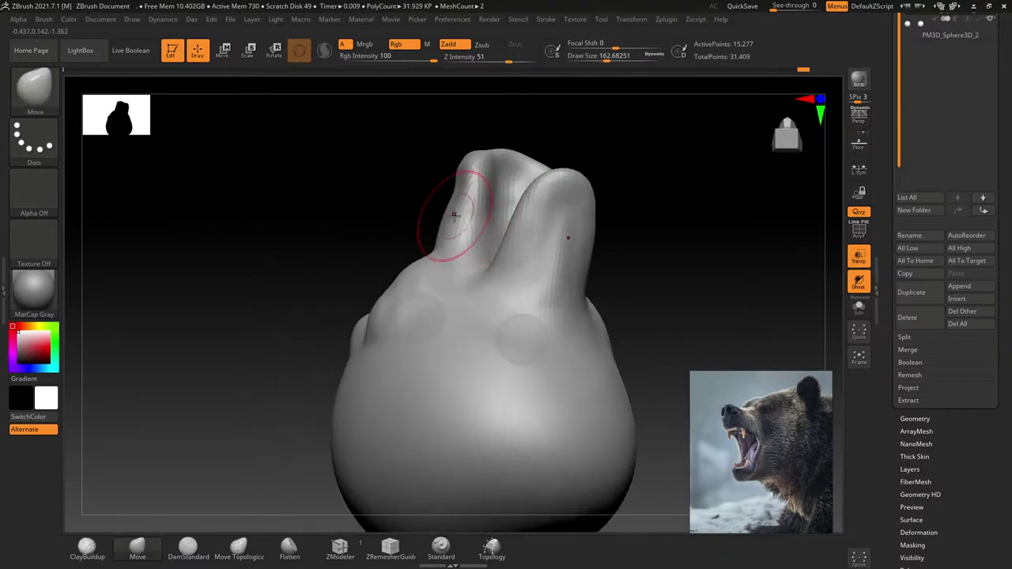
Step: Switch to the ClayBuildup brush and enable BackfaceMask under Brush > Auto Masking
left_click(52, 89)
left_click(150, 100)
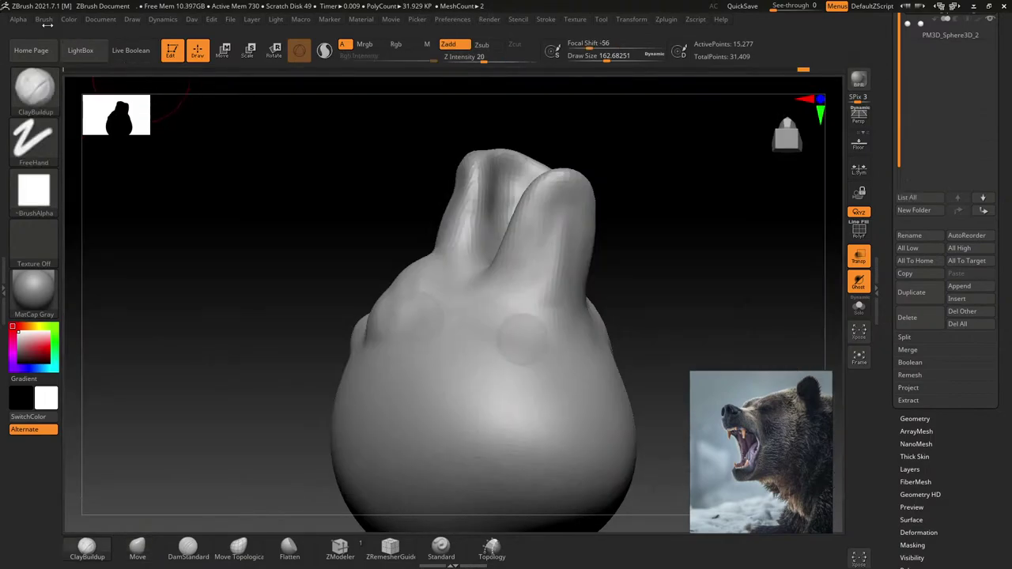
left_click(43, 19)
scroll(85, 316, "down", 3)
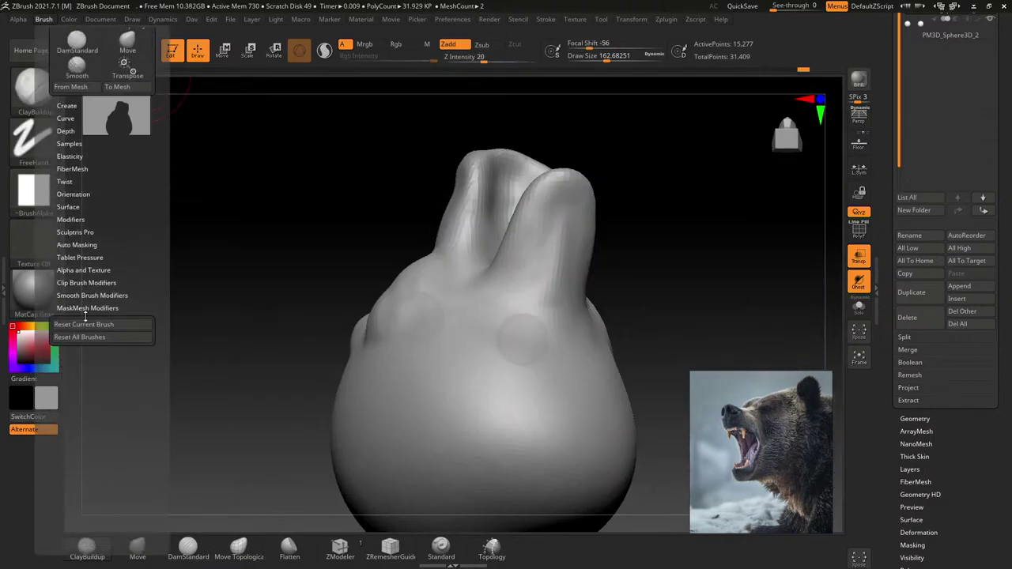
left_click(87, 244)
scroll(86, 349, "down", 3)
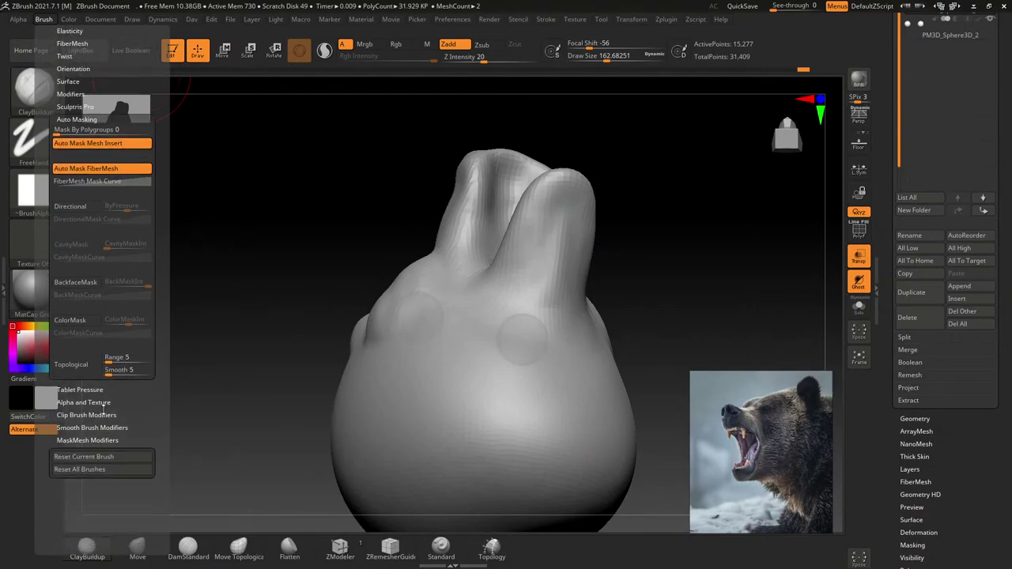
left_click(75, 282)
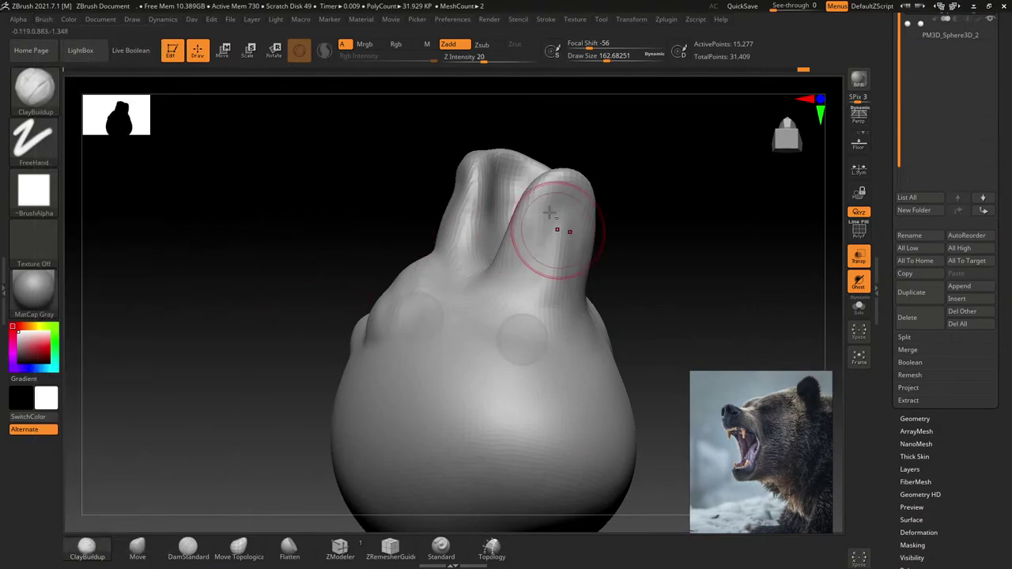
Step: Shrink the brush to about 104 and sculpt clay dents into the upper-right snout tip
mouse_move(554, 219)
right_mouse_down()
mouse_move(535, 198)
mouse_move(565, 174)
right_mouse_up()
key("[")
mouse_move(558, 158)
left_mouse_down()
mouse_move(563, 182)
mouse_move(570, 154)
mouse_move(544, 231)
mouse_move(537, 220)
left_mouse_up()
key("shift")
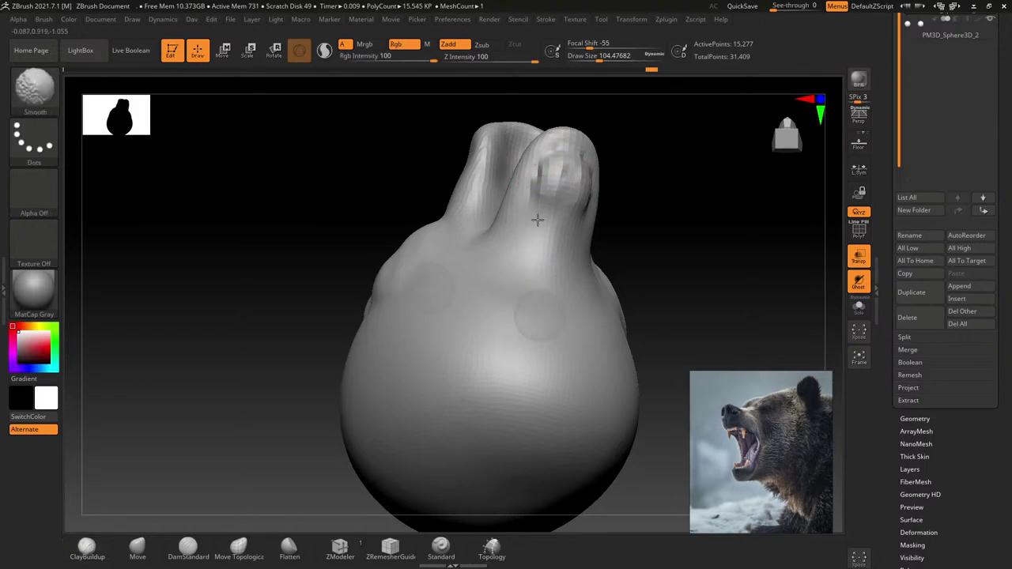
mouse_move(653, 219)
left_mouse_down("alt")
mouse_move(524, 232)
mouse_move(542, 325)
mouse_move(547, 219)
left_mouse_up("alt")
Step: Add clay scratch strokes across the forehead and brow, smooth them, and stroke over the eye
key("s")
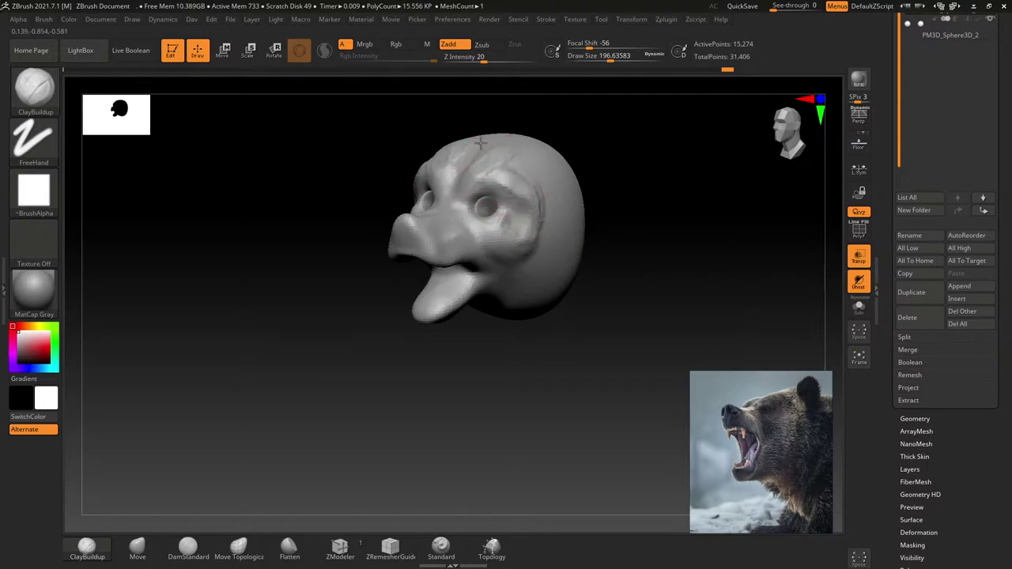
mouse_move(485, 147)
left_mouse_down()
mouse_move(497, 158)
mouse_move(486, 194)
mouse_move(488, 175)
left_mouse_up()
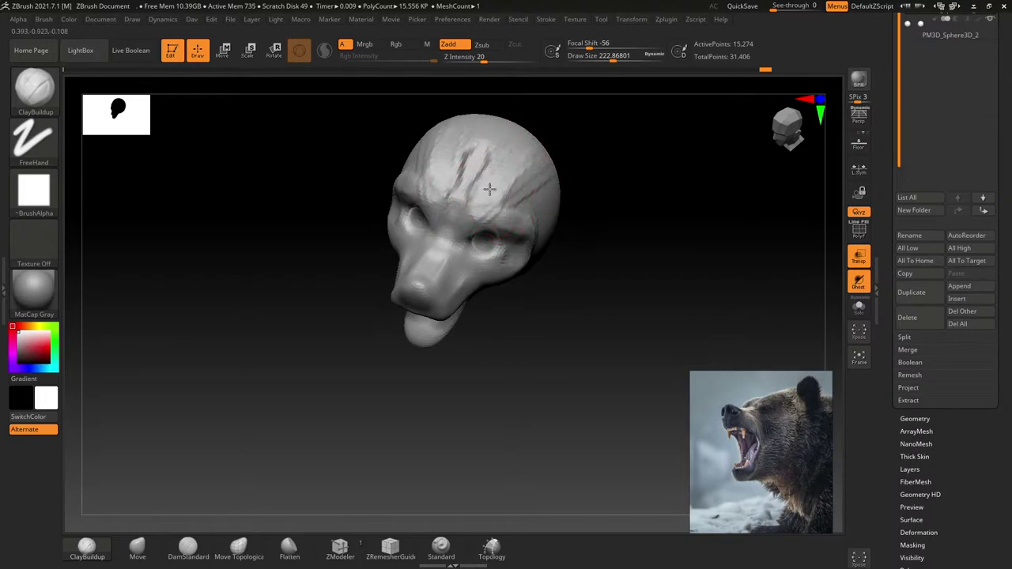
left_click_drag(489, 188, 532, 145)
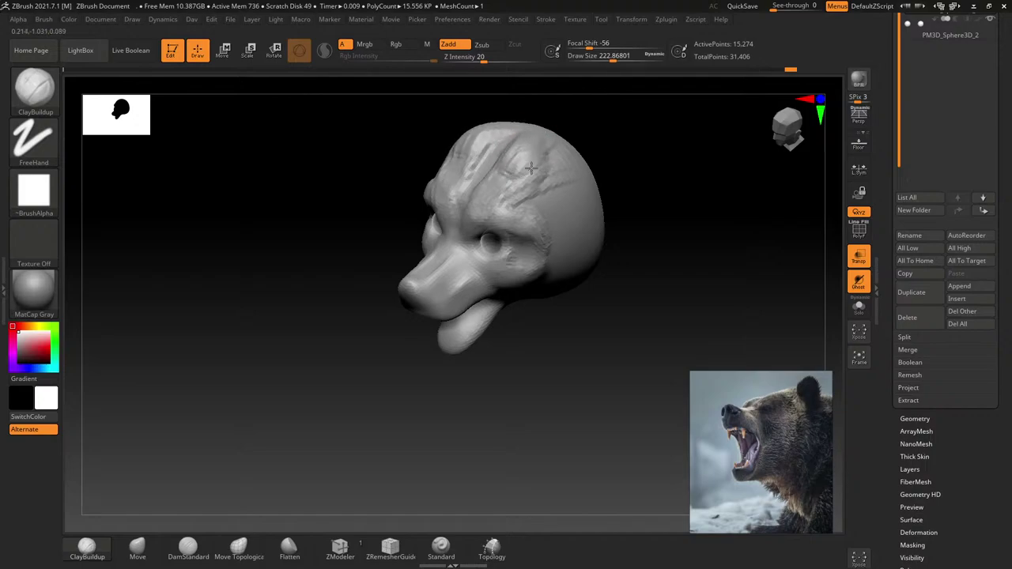
left_click_drag(573, 187, 558, 183)
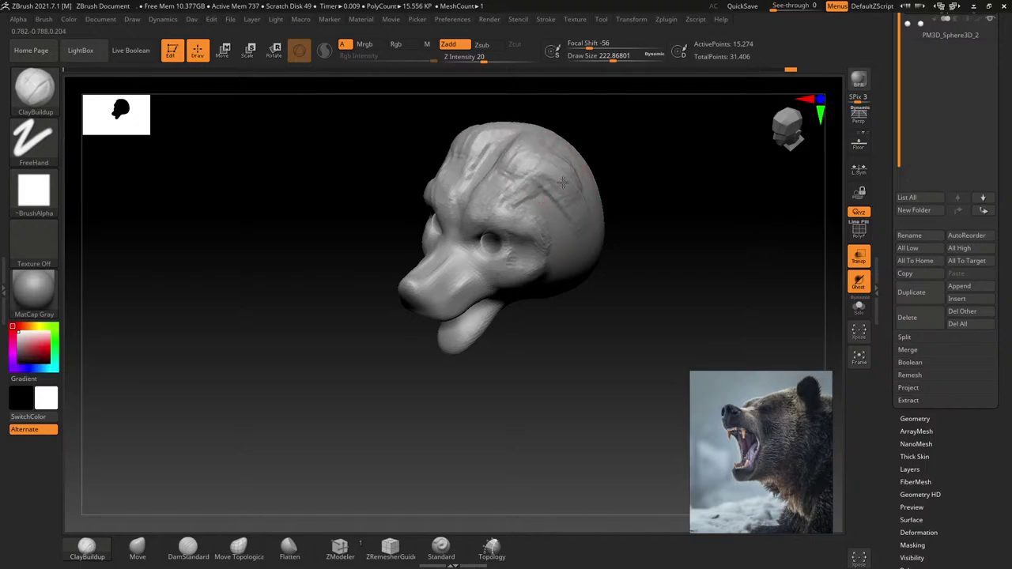
mouse_move(628, 163)
left_mouse_down()
mouse_move(519, 169)
mouse_move(493, 150)
left_mouse_up()
key("s")
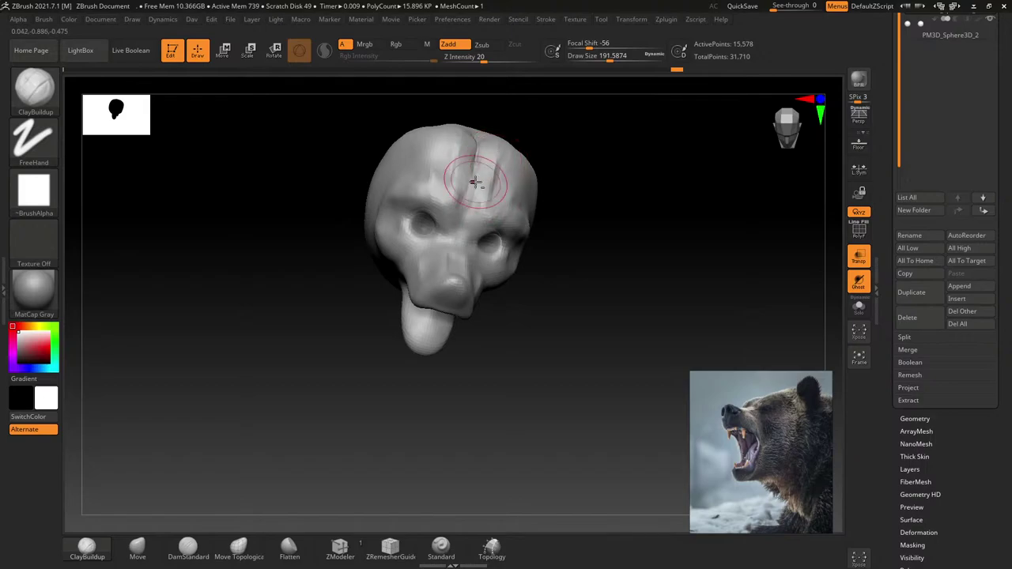
key("shift")
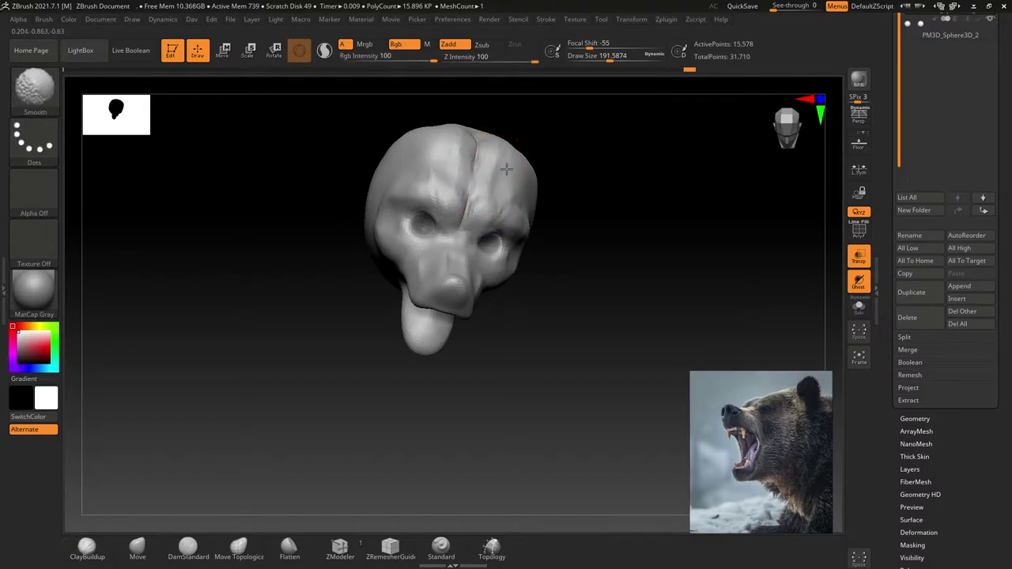
mouse_move(519, 192)
right_mouse_down()
mouse_move(474, 214)
mouse_move(480, 228)
right_mouse_up()
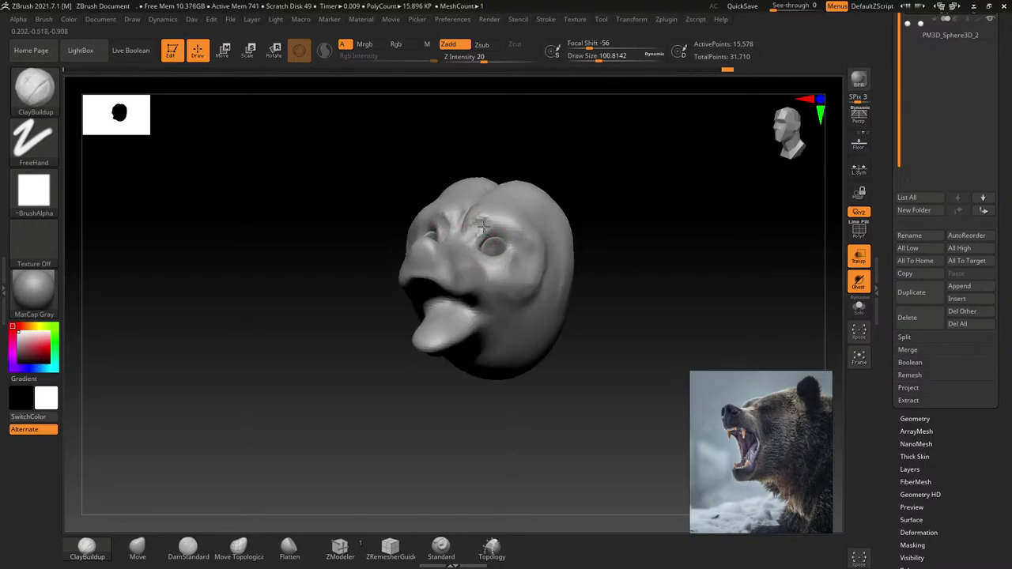
left_click_drag(477, 234, 492, 221, "shift")
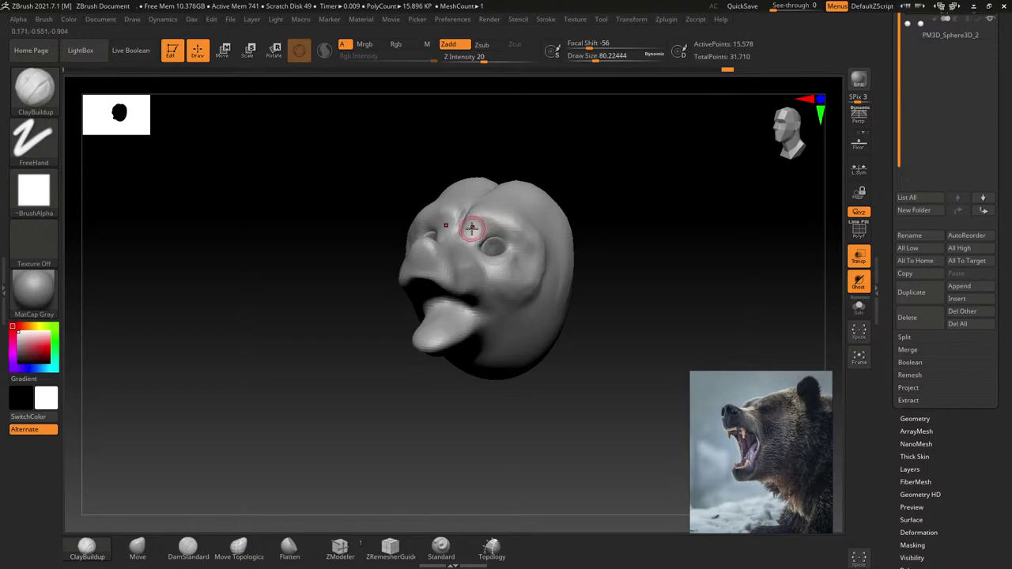
Step: Smooth the brow, then stroke vertical clay ridges on the left side with a 245 brush
mouse_move(513, 240)
right_mouse_down()
mouse_move(508, 192)
mouse_move(486, 181)
mouse_move(522, 187)
right_mouse_up()
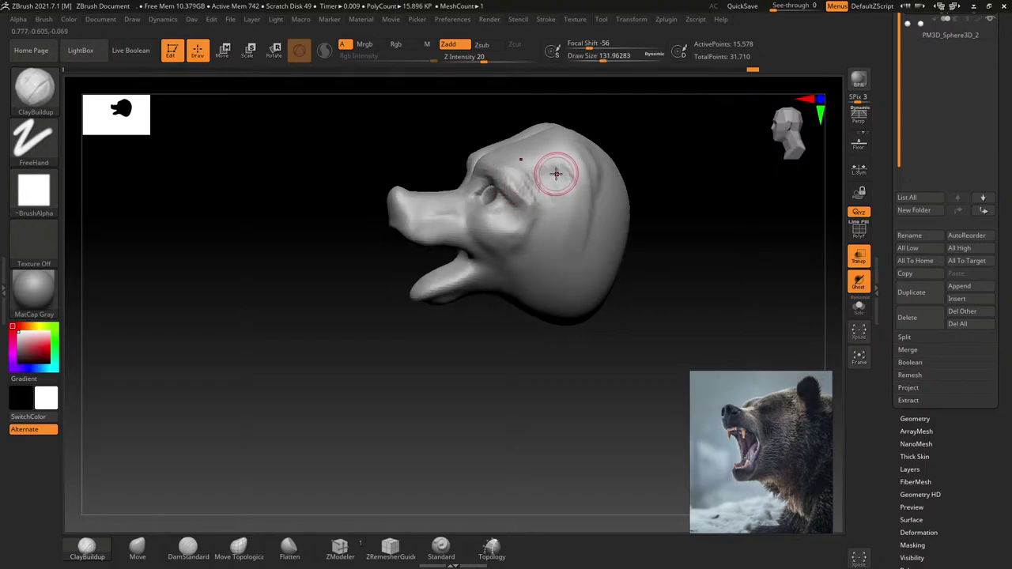
left_click_drag(554, 169, 525, 169)
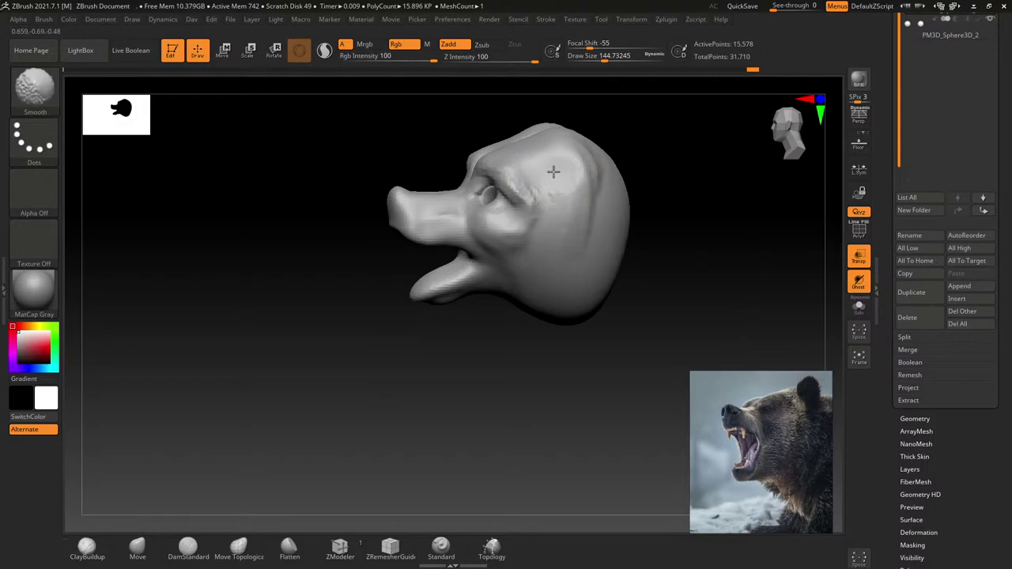
mouse_move(616, 210)
left_mouse_down("shift")
mouse_move(533, 229)
mouse_move(535, 213)
mouse_move(519, 214)
mouse_move(516, 228)
left_mouse_up("shift")
key("s")
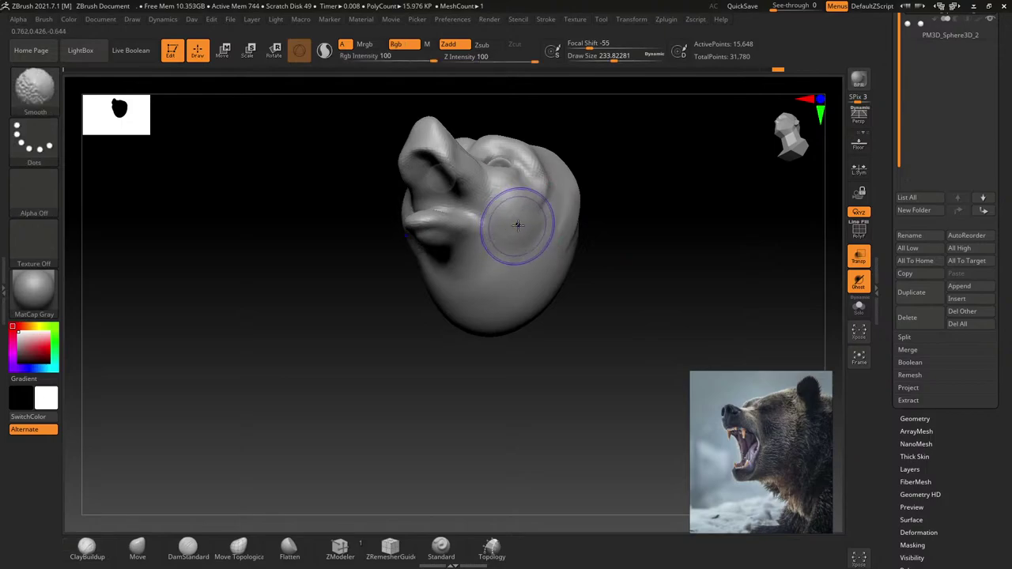
left_click_drag(571, 265, 564, 293)
mouse_move(539, 346)
left_mouse_down()
mouse_move(511, 260)
mouse_move(475, 226)
mouse_move(475, 204)
left_mouse_up()
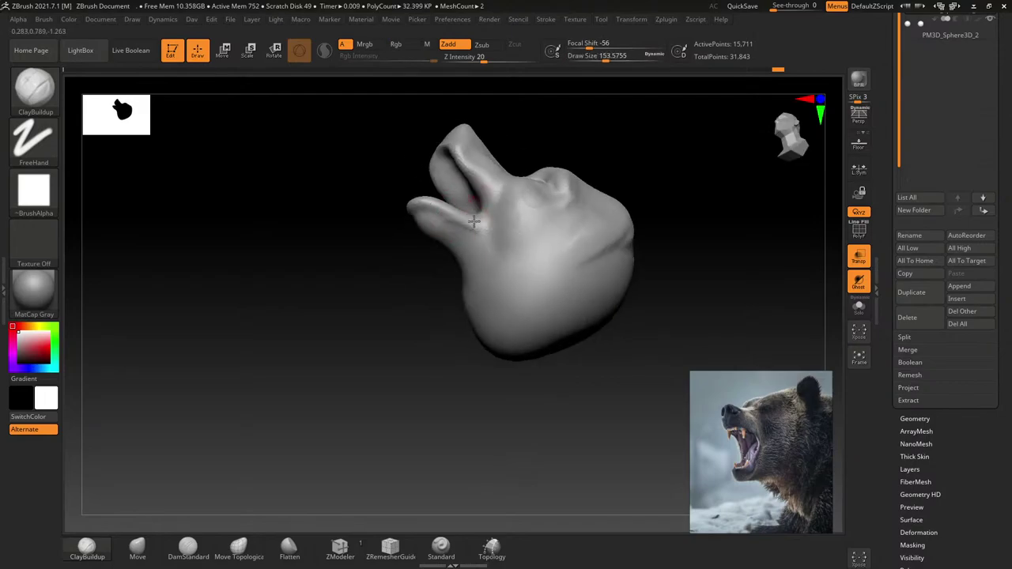
key("bracketleft")
key("bracketleft")
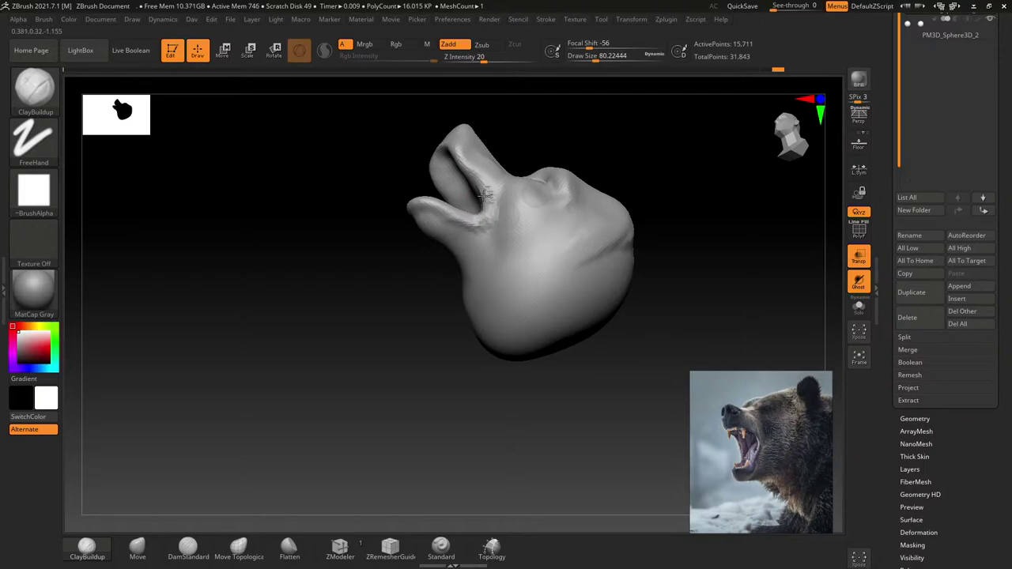
mouse_move(425, 330)
left_mouse_down("shift")
mouse_move(484, 244)
mouse_move(431, 207)
left_mouse_up("shift")
key("bracketright")
key("bracketright")
key("bracketright")
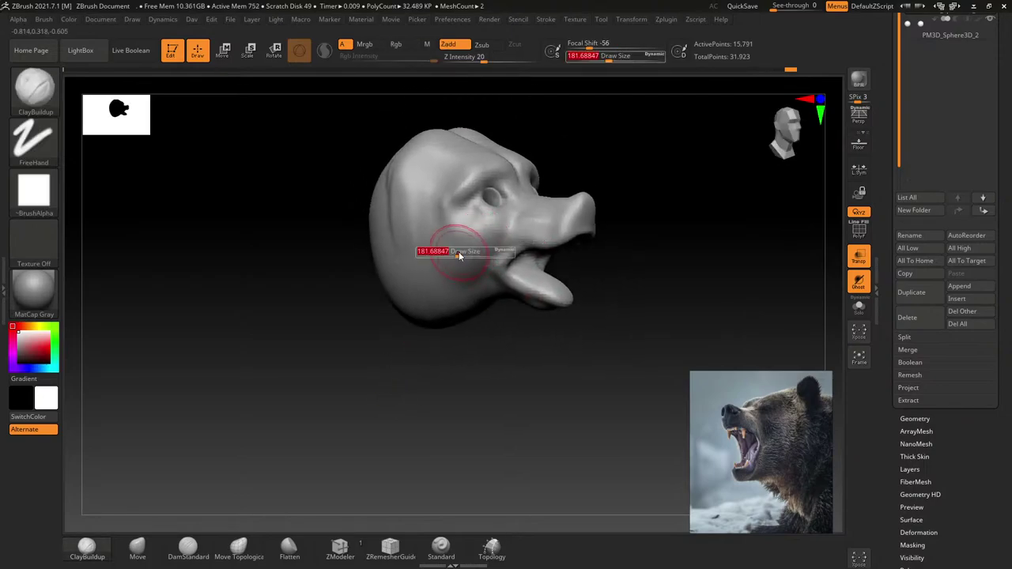
mouse_move(429, 237)
left_mouse_down()
mouse_move(417, 204)
mouse_move(418, 294)
mouse_move(387, 206)
mouse_move(406, 294)
mouse_move(421, 300)
mouse_move(404, 151)
left_mouse_up()
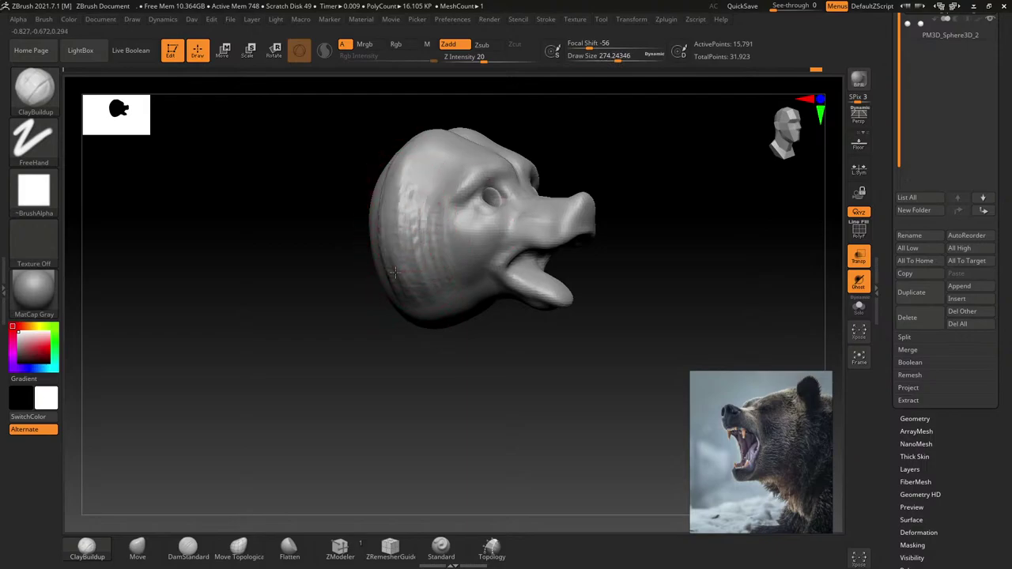
key("bracketright")
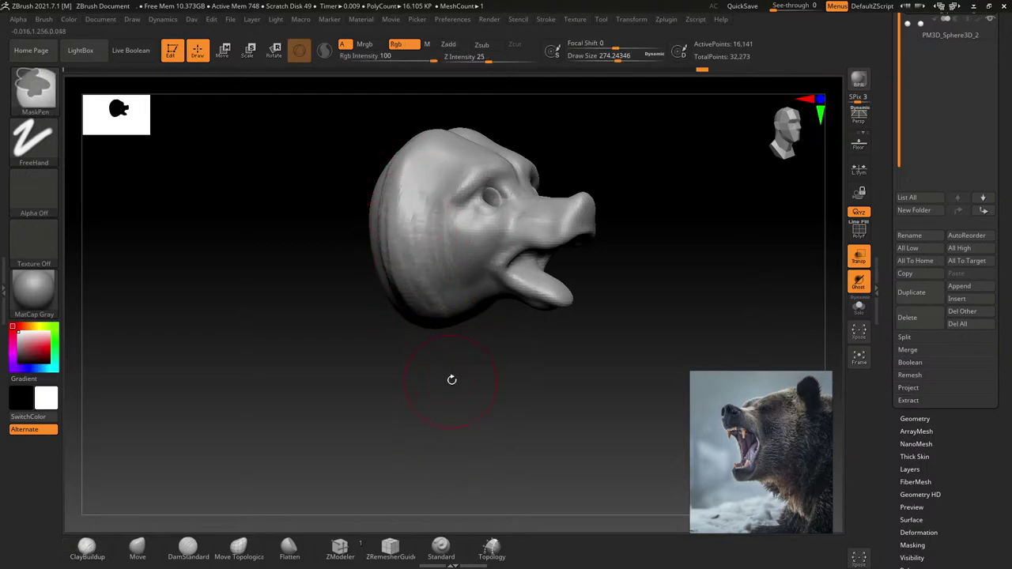
Step: Shrink the brush and dismiss the Dynamic Subdiv prompt
left_click_drag(451, 380, 422, 242, "shift")
key("bracketleft")
key("bracketleft")
key("bracketleft")
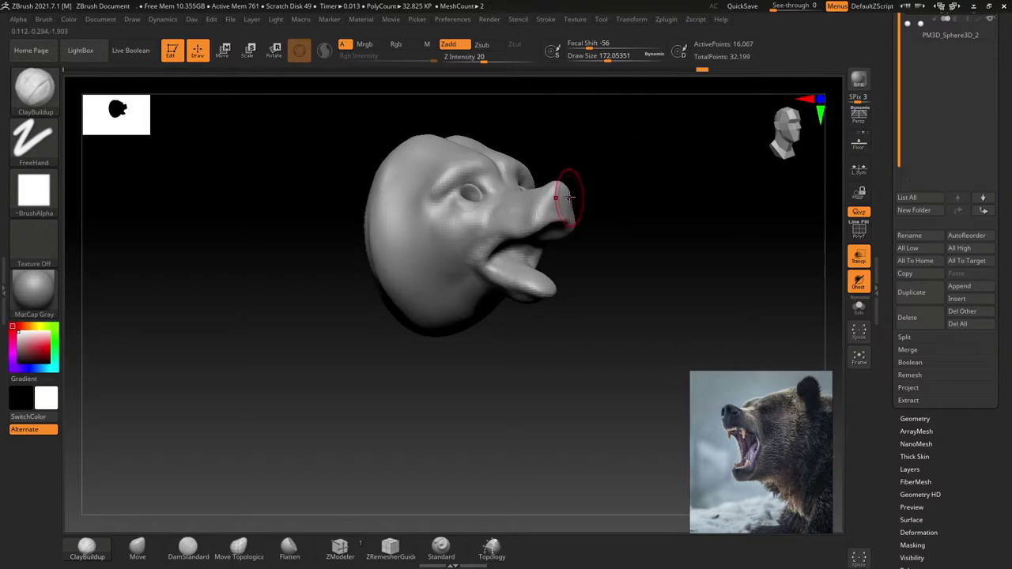
key("d")
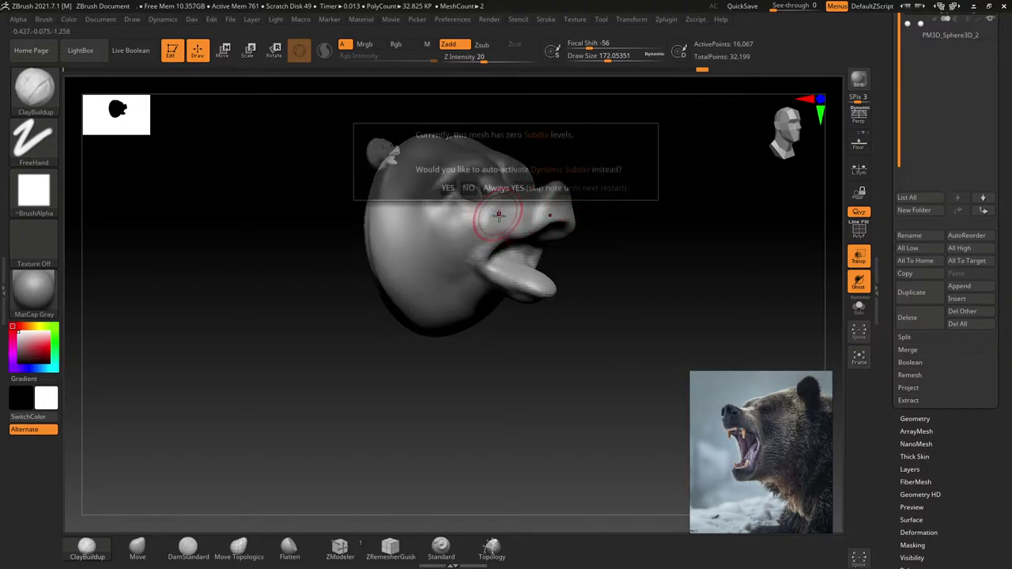
key("Escape")
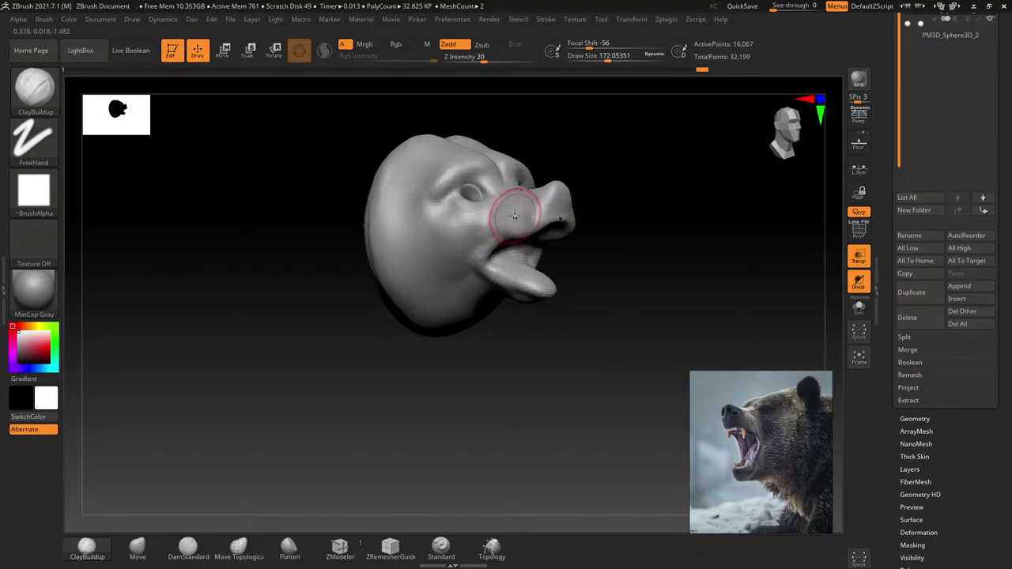
Step: Build up ClayBuildup strokes along the snout and the cheek beside it
mouse_move(512, 210)
right_mouse_down()
mouse_move(316, 223)
mouse_move(567, 224)
mouse_move(554, 208)
mouse_move(559, 192)
right_mouse_up()
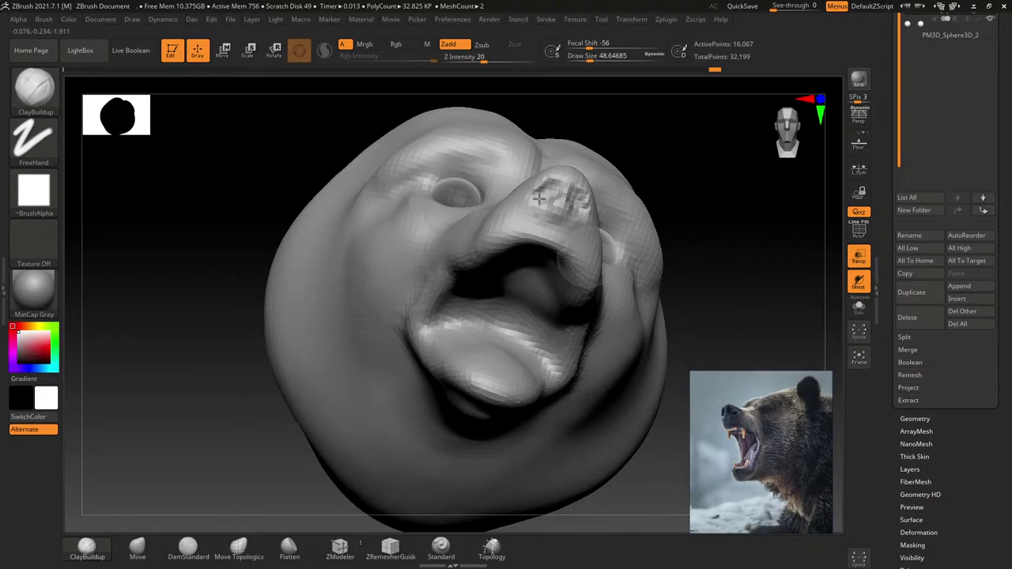
right_click_drag(538, 202, 536, 200)
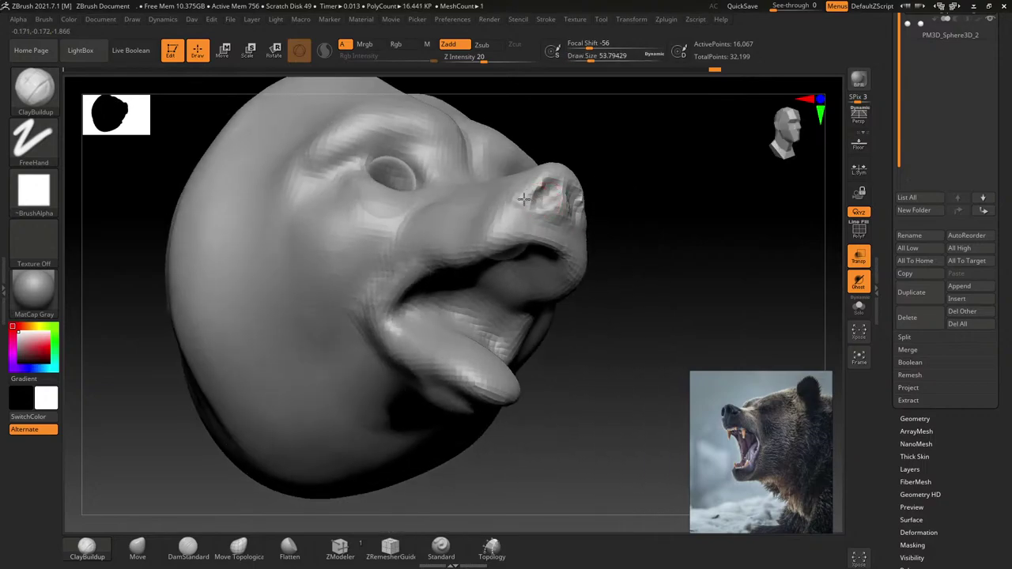
mouse_move(535, 188)
right_mouse_down()
mouse_move(528, 207)
mouse_move(514, 199)
mouse_move(518, 163)
mouse_move(483, 175)
mouse_move(526, 340)
mouse_move(493, 228)
right_mouse_up()
key("s")
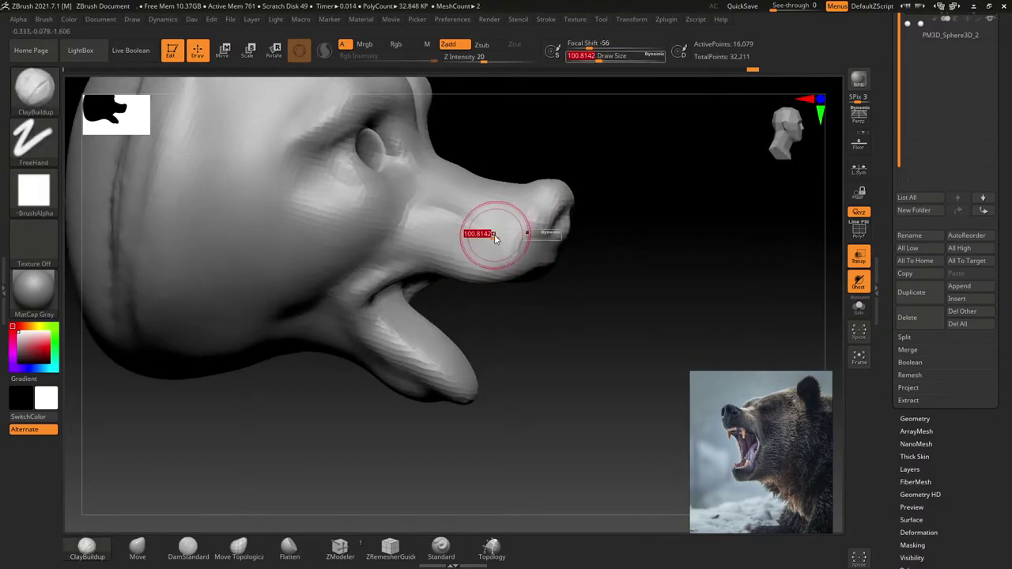
mouse_move(496, 233)
left_mouse_down()
mouse_move(463, 249)
mouse_move(511, 243)
left_mouse_up()
mouse_move(446, 259)
left_mouse_down()
mouse_move(430, 227)
mouse_move(433, 204)
mouse_move(494, 217)
left_mouse_up()
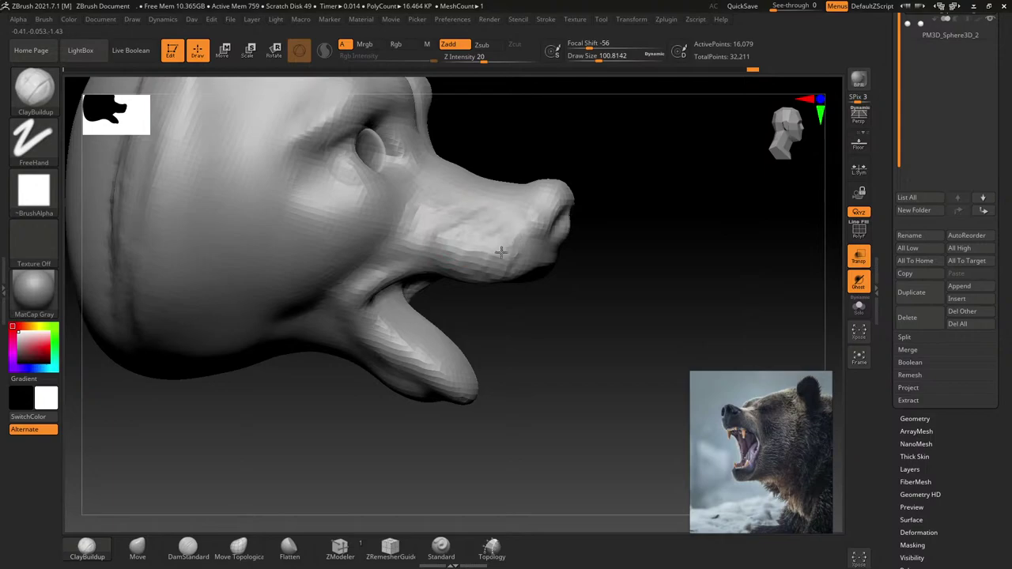
Step: Zoom in and toggle the PolyF wireframe on and off again
left_click_drag(551, 327, 509, 237)
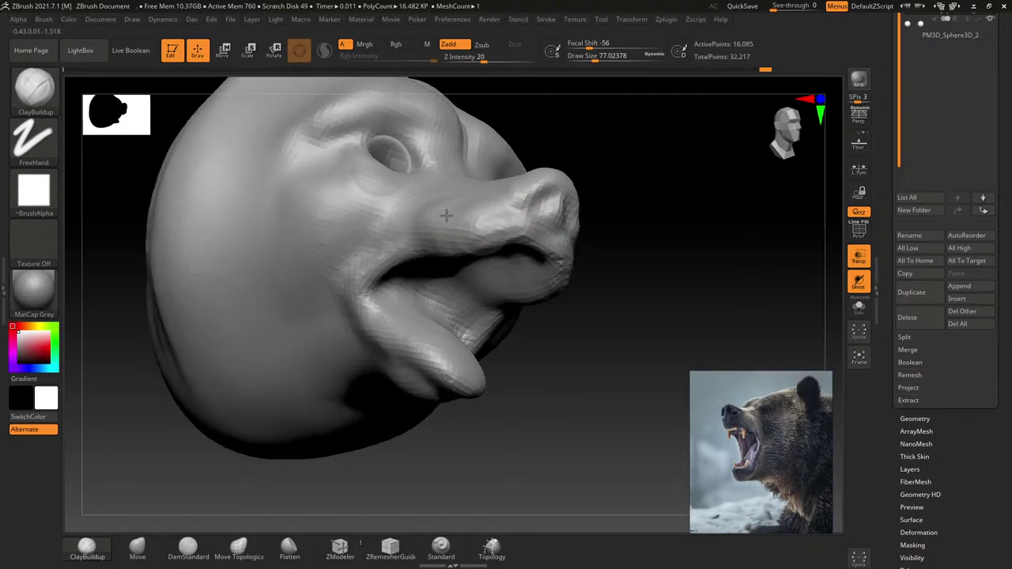
right_click_drag(493, 222, 418, 211)
key("shift+f")
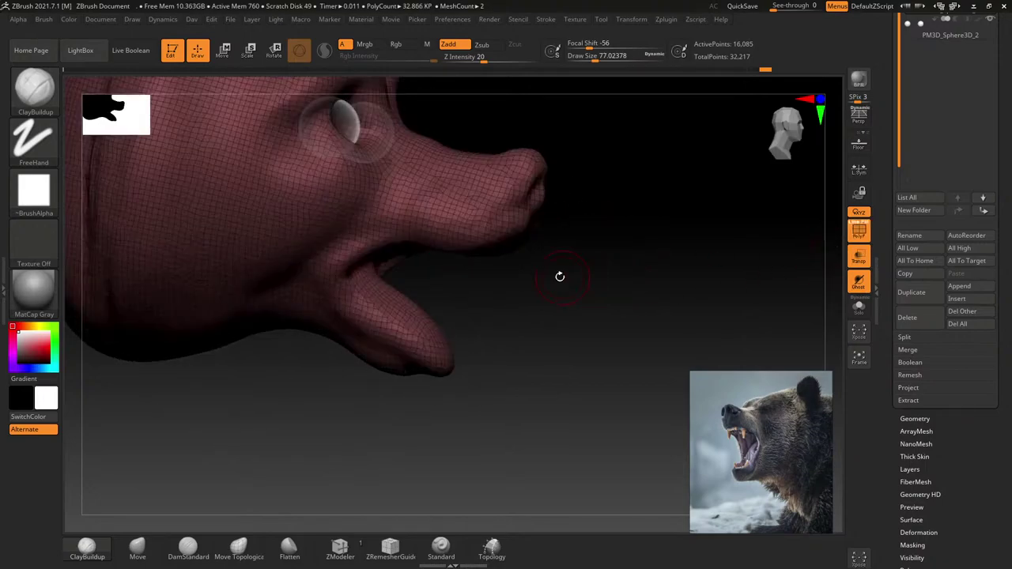
left_click(860, 232)
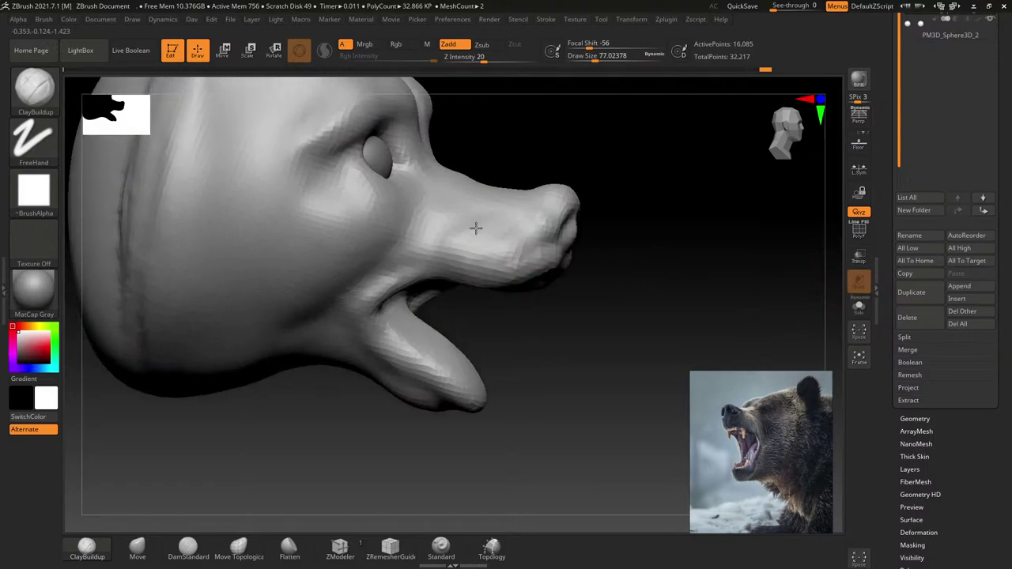
right_click_drag(475, 226, 404, 264)
Step: With a smaller brush in exact front view, build up clay under the left eye
mouse_move(413, 233)
left_mouse_down()
mouse_move(395, 215)
mouse_move(368, 226)
mouse_move(409, 221)
left_mouse_up()
key("bracketleft")
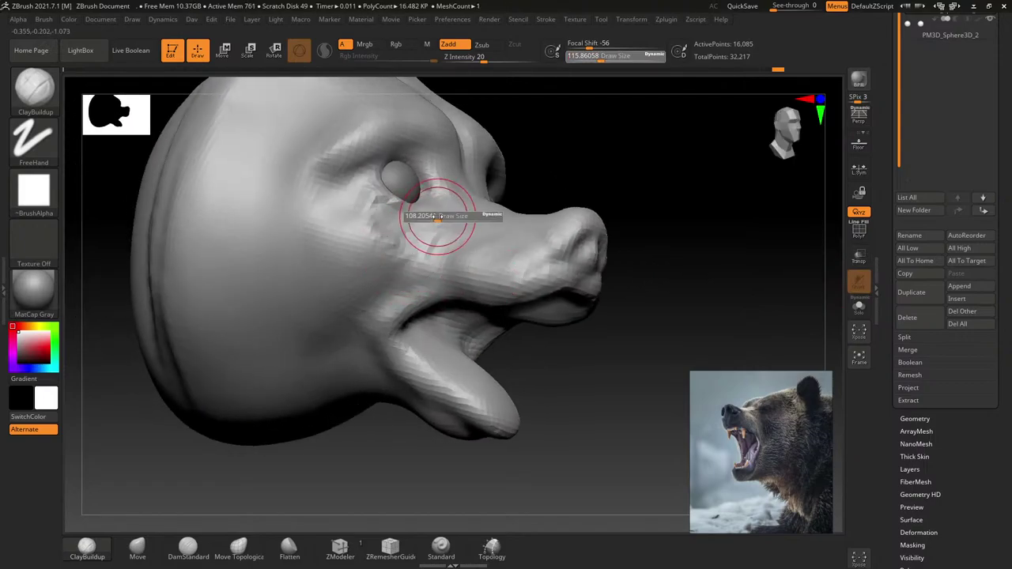
key("bracketleft")
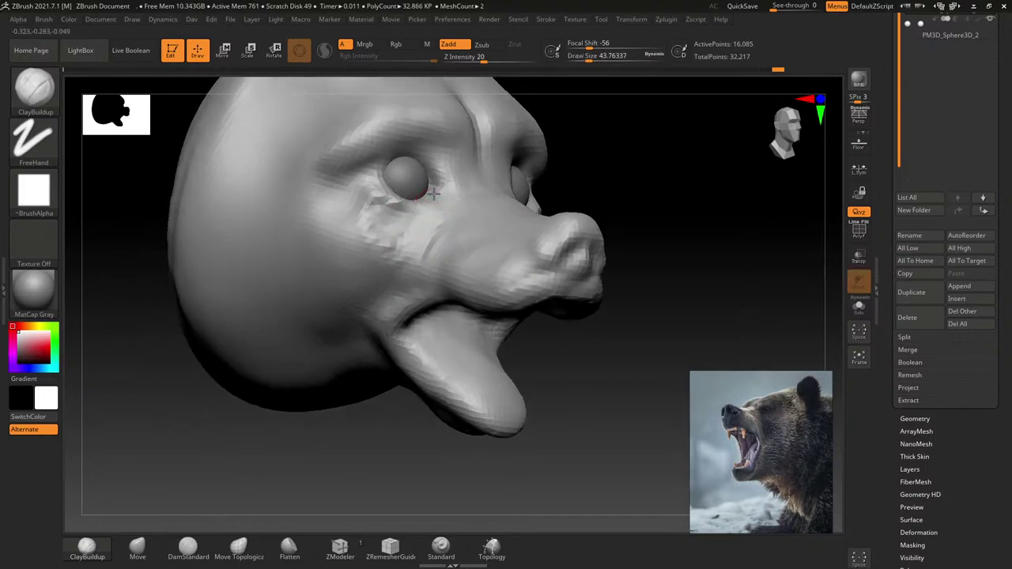
right_click_drag(421, 203, 423, 198, "shift")
key("bracketright")
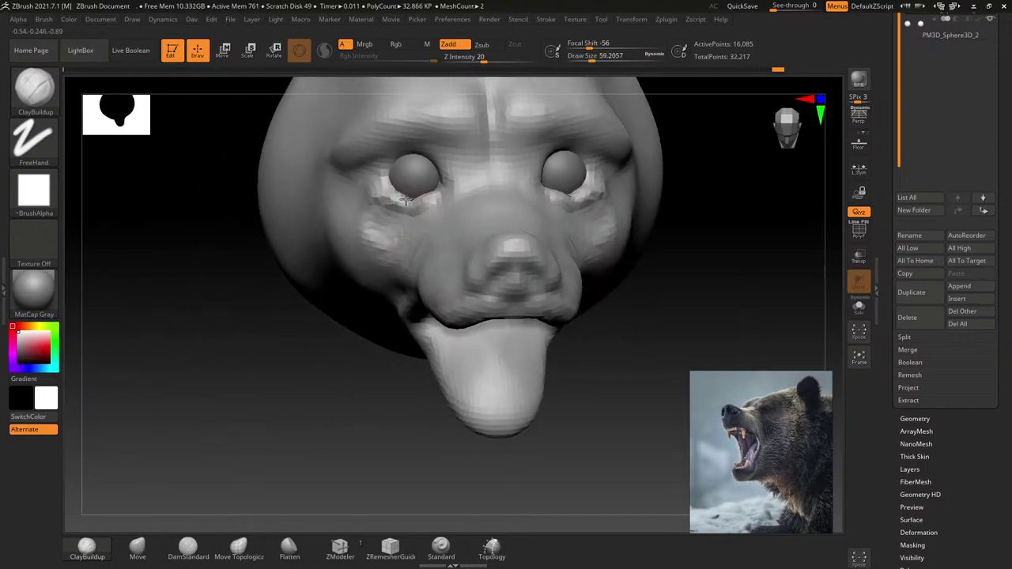
left_click_drag(423, 198, 440, 198)
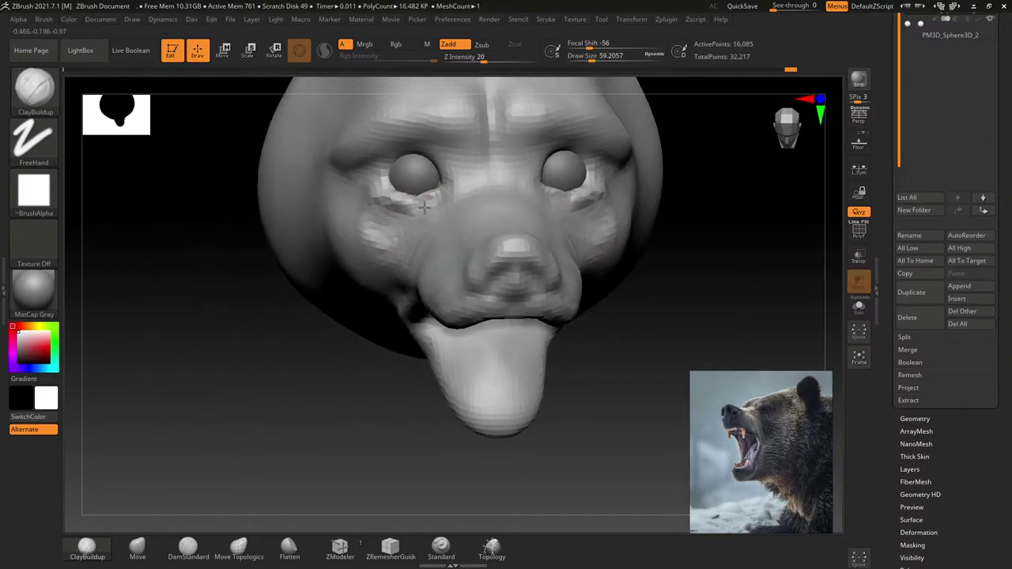
Step: Build up the upper eyelid over the eyeball, then carve and soften cheek creases
right_click_drag(431, 201, 423, 178)
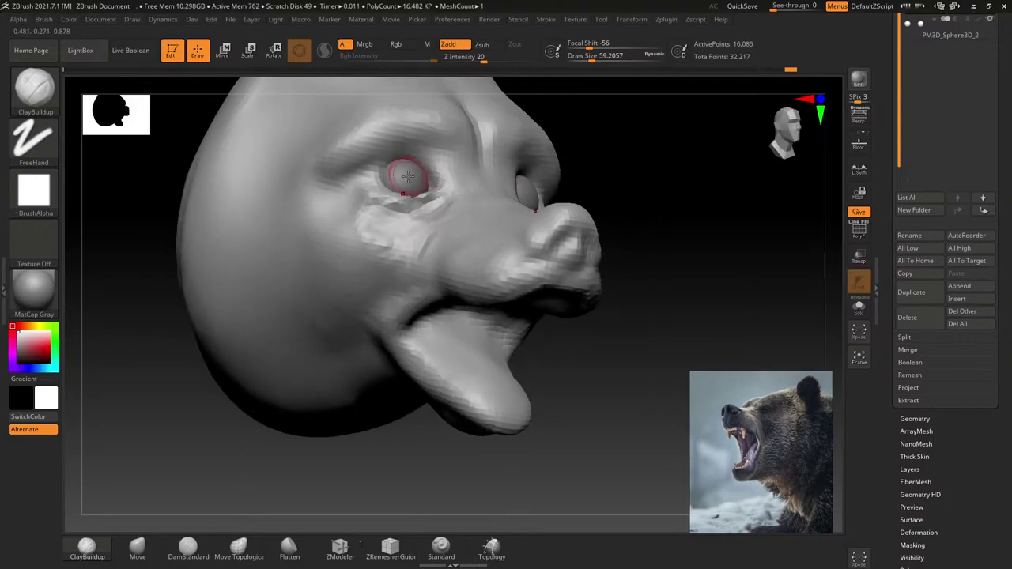
mouse_move(415, 166)
left_mouse_down()
mouse_move(395, 162)
mouse_move(348, 199)
left_mouse_up()
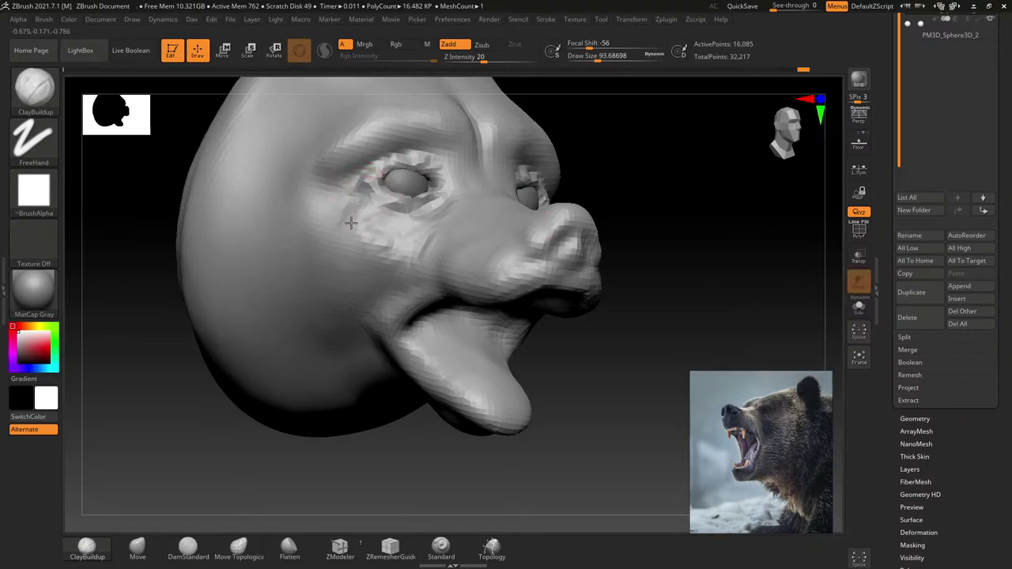
left_click_drag(336, 242, 373, 226)
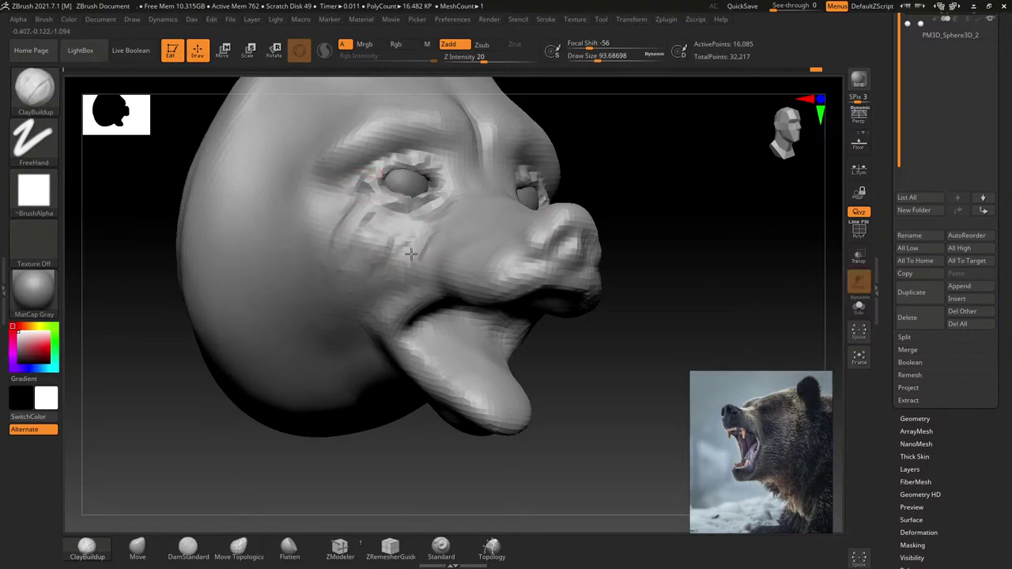
left_click_drag(411, 255, 417, 260, "shift")
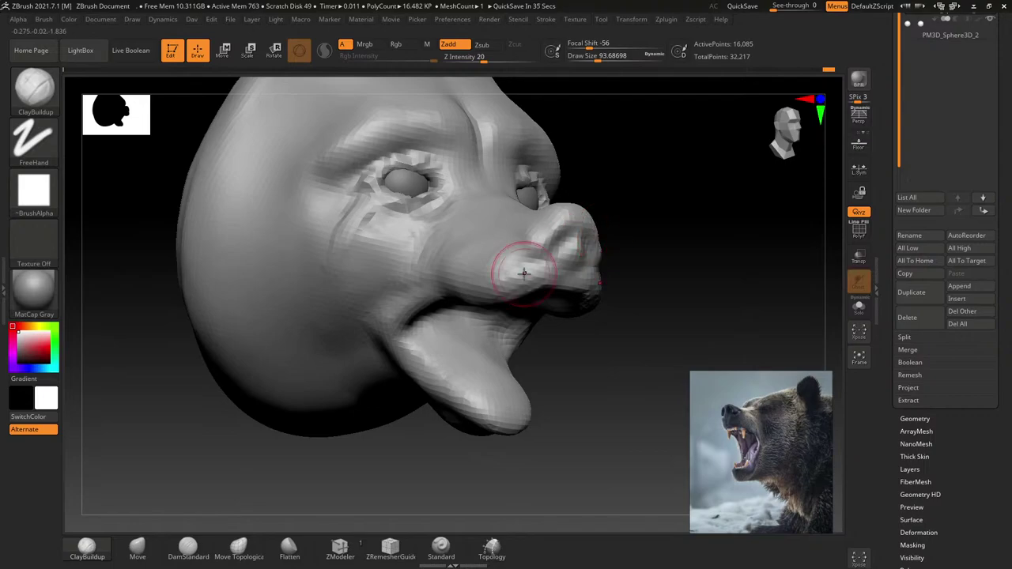
Step: Reshape the mouth corner and build up the lower lip with a smaller brush
right_click_drag(463, 282, 478, 270)
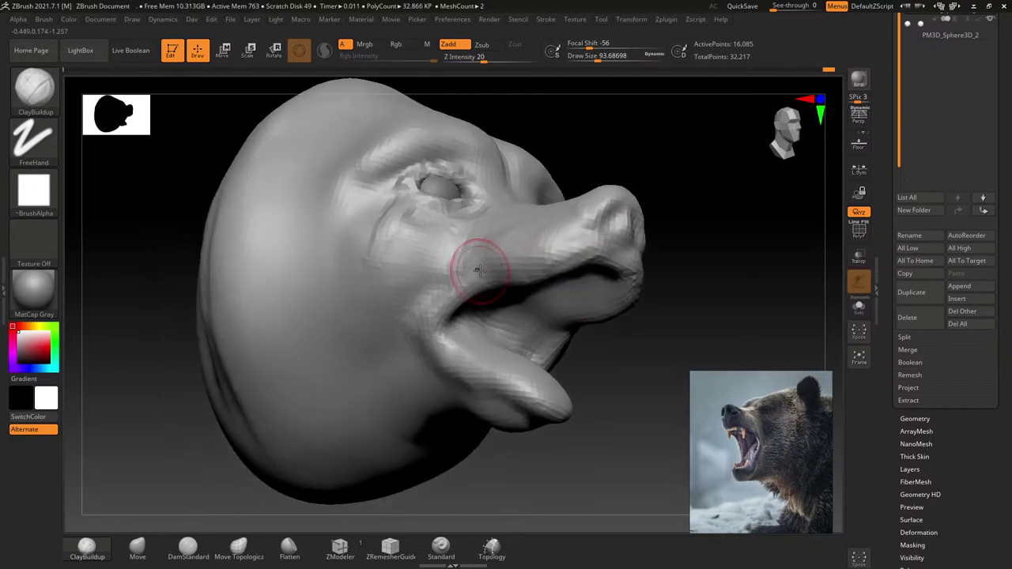
key("[")
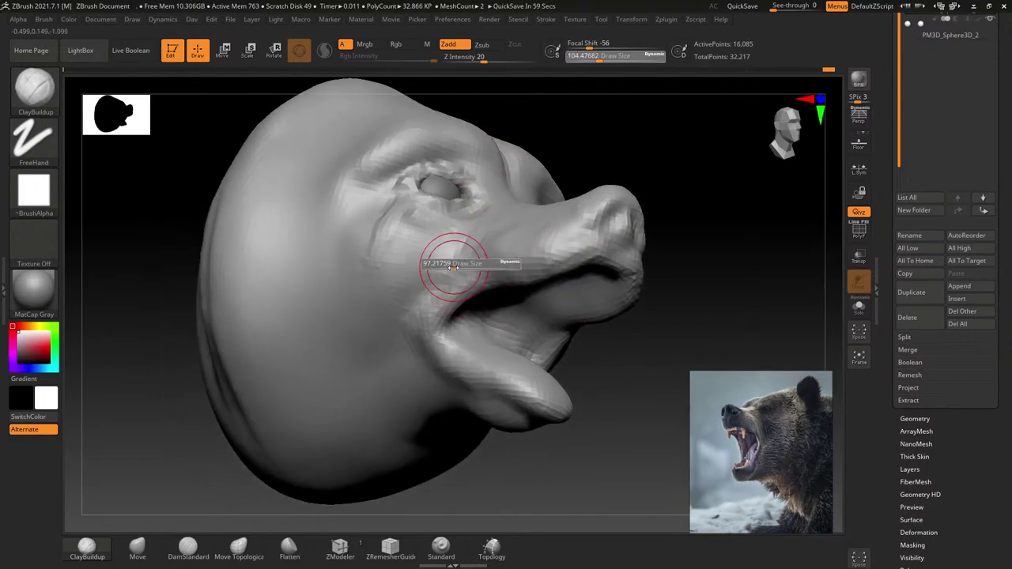
left_click_drag(441, 294, 452, 271)
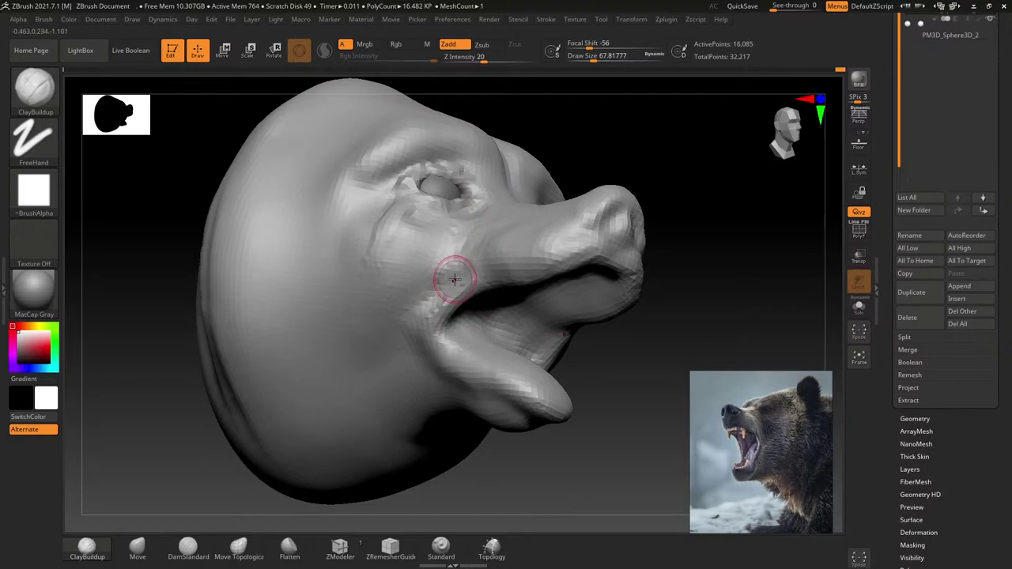
right_click_drag(434, 386, 436, 288)
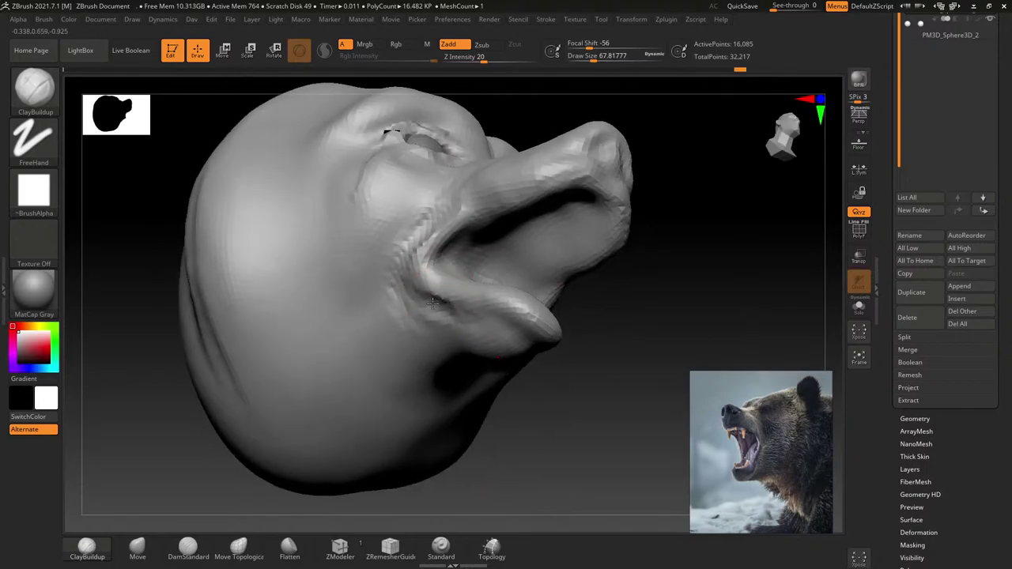
left_click_drag(432, 303, 490, 317)
Step: Carve a crease across the brow and smooth it
right_click_drag(476, 316, 563, 365, "shift")
mouse_move(484, 370)
right_mouse_down()
mouse_move(535, 269)
mouse_move(542, 282)
right_mouse_up()
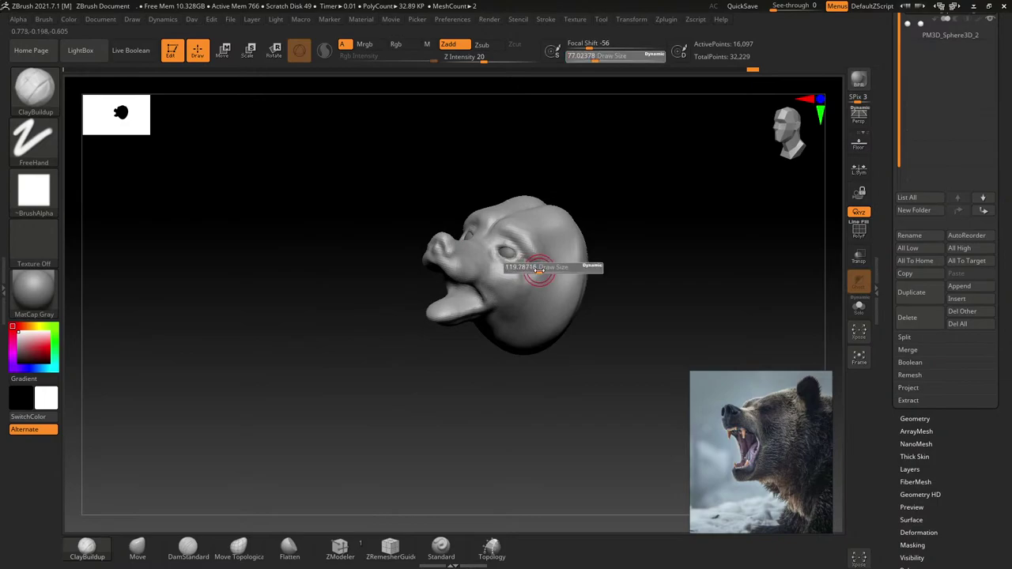
right_click_drag(615, 264, 560, 185)
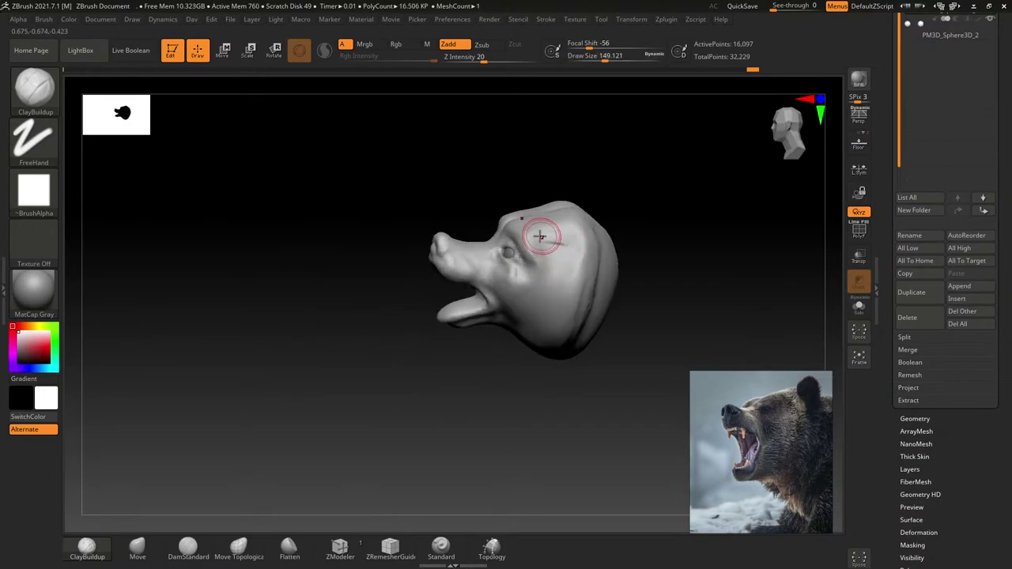
mouse_move(537, 233)
left_mouse_down()
mouse_move(568, 246)
mouse_move(549, 233)
left_mouse_up()
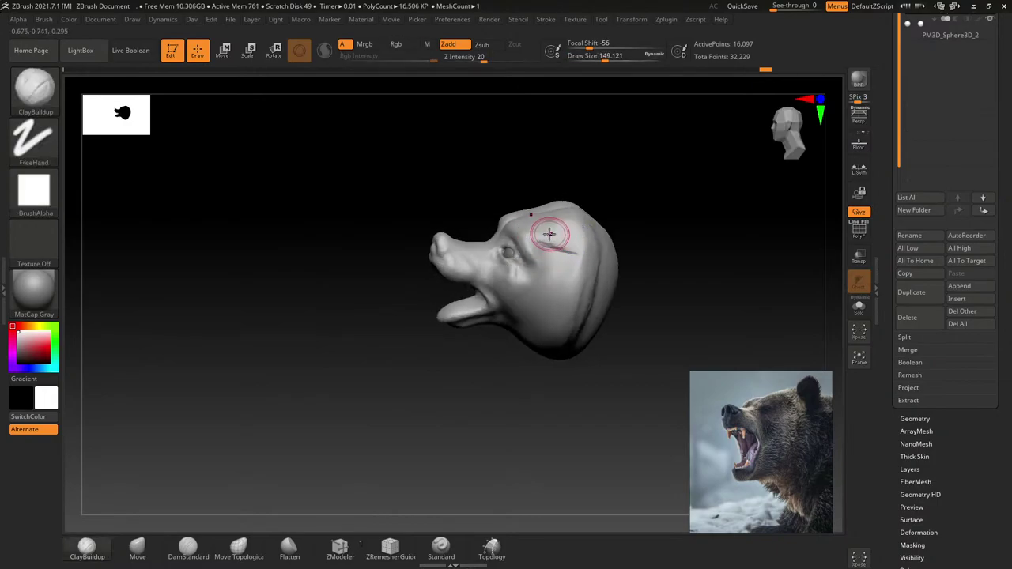
key("shift")
right_click_drag(574, 229, 572, 251)
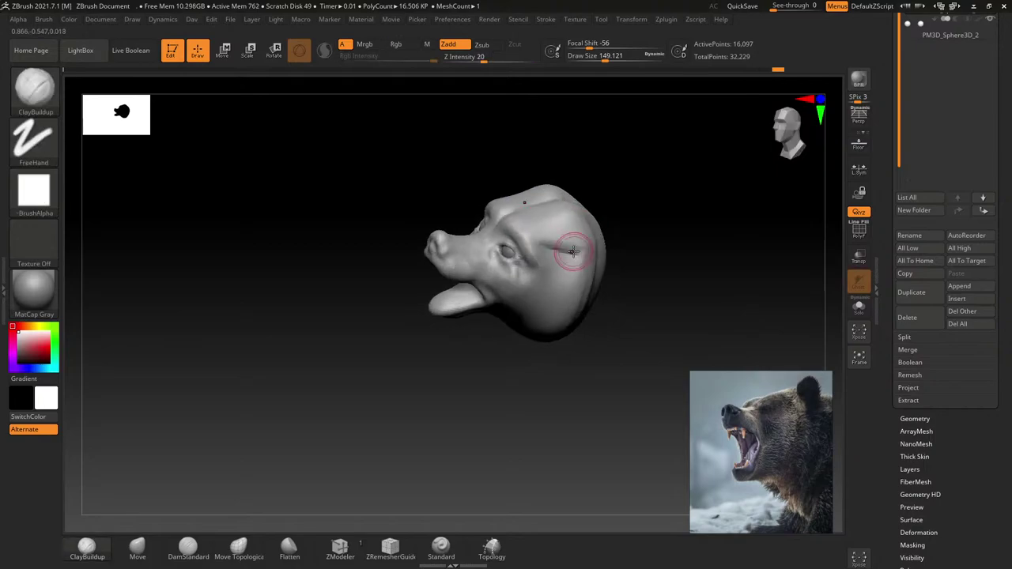
key("[")
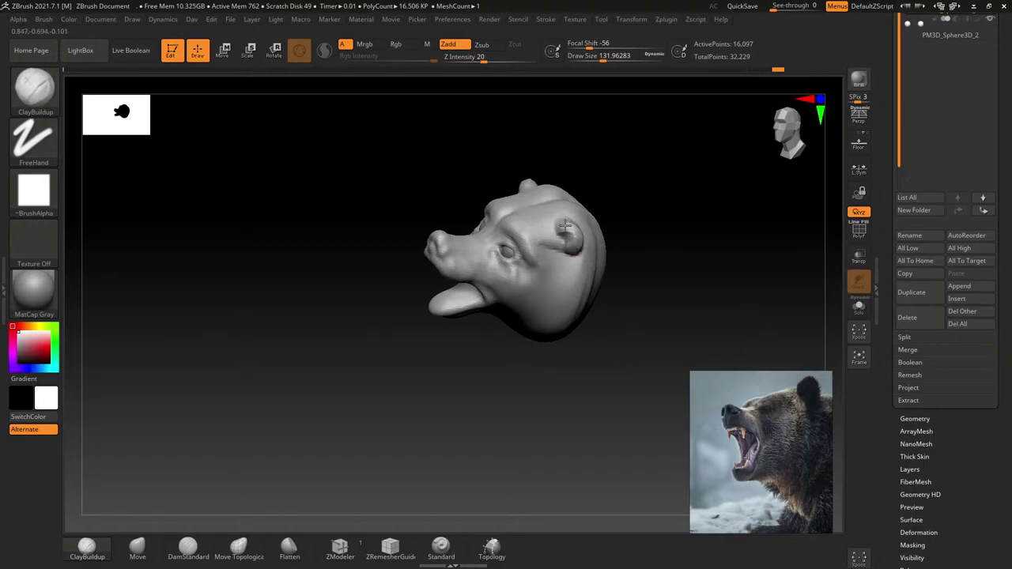
mouse_move(554, 277)
left_mouse_down()
mouse_move(554, 366)
mouse_move(508, 361)
mouse_move(512, 316)
mouse_move(447, 287)
mouse_move(373, 209)
left_mouse_up()
Step: Select the Move brush from the library and test-pull the snout, undoing the change
key("b")
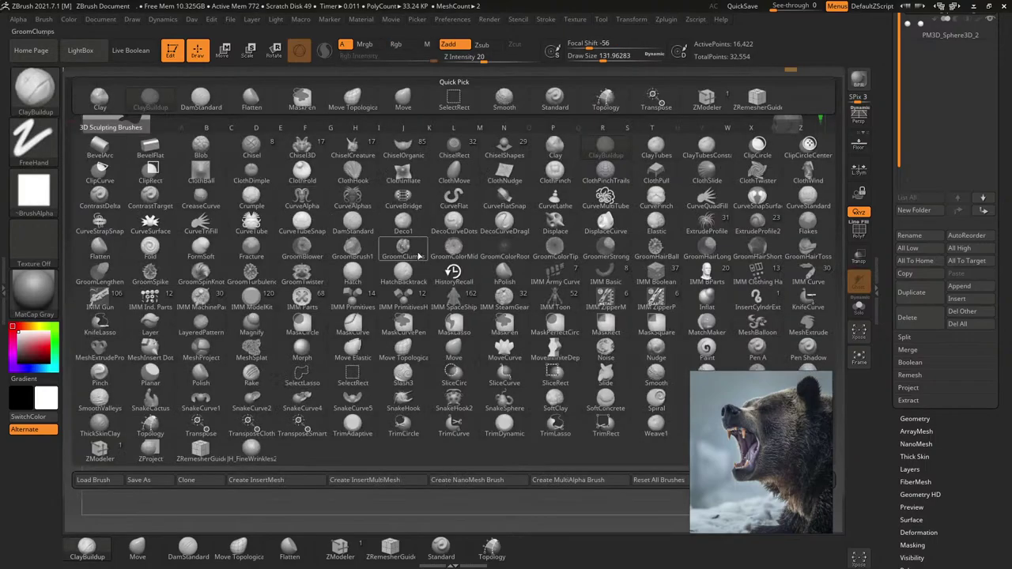
key("m")
key("v")
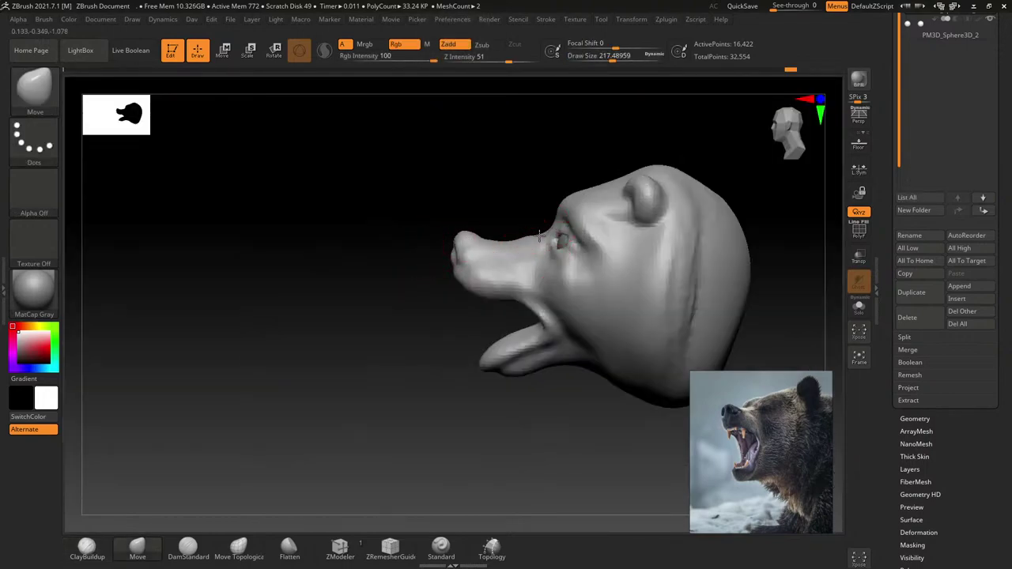
left_click_drag(530, 238, 502, 237)
key("ctrl+z")
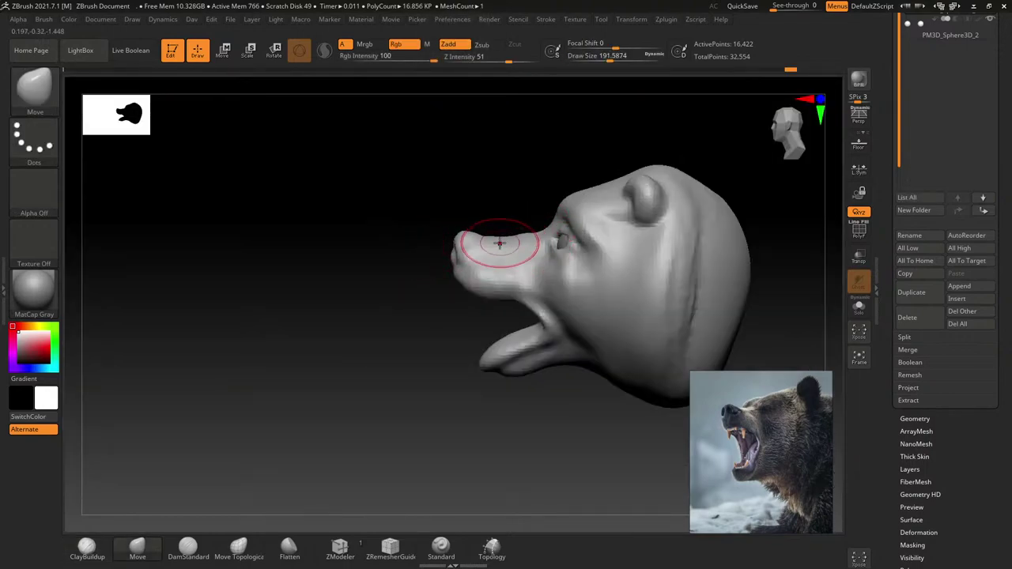
key("bracketleft")
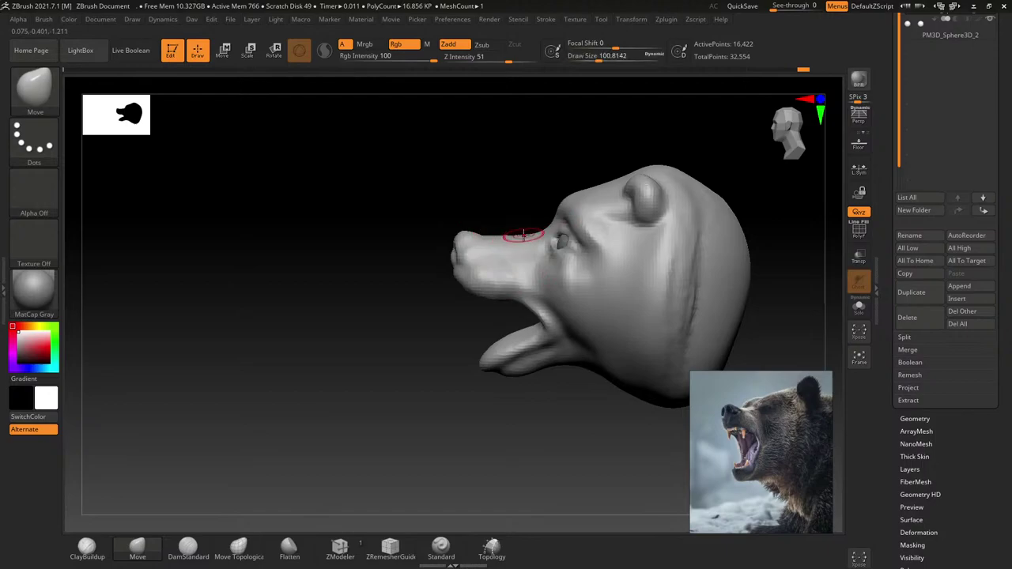
Step: Resize the Move brush to about 257 and gently pull the brow above the eye
key("s")
left_click_drag(545, 211, 570, 204)
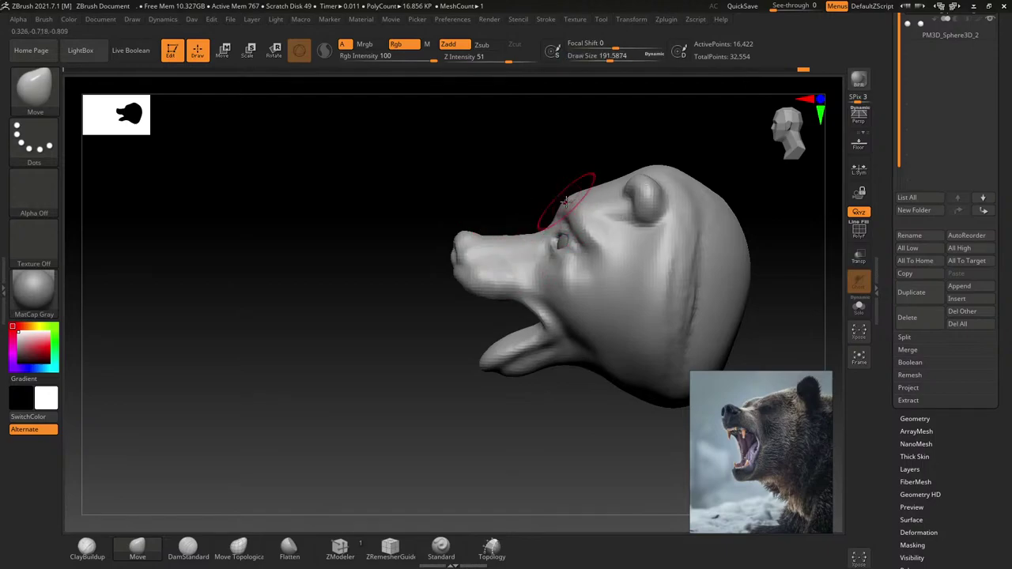
key("bracketright")
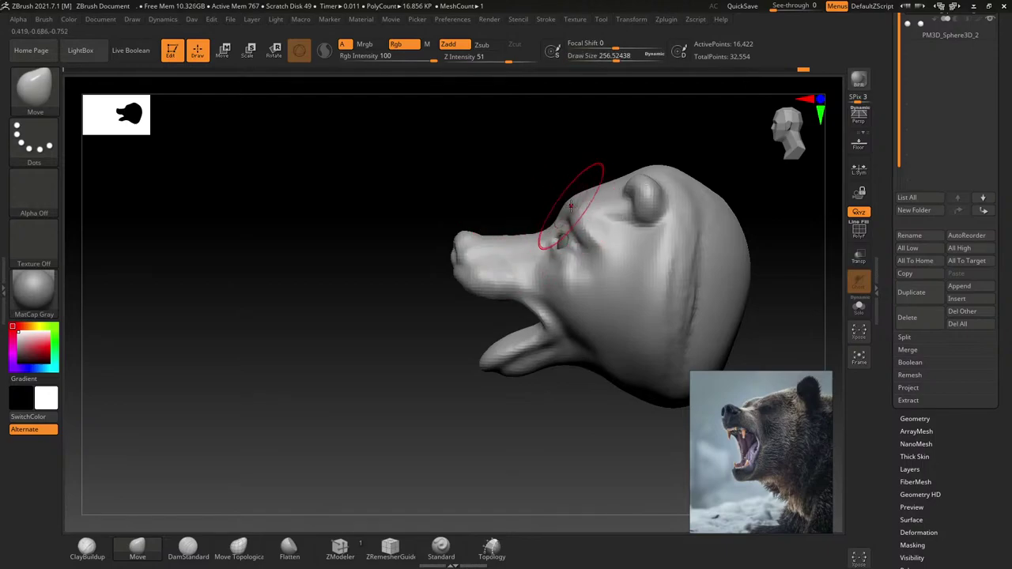
mouse_move(559, 208)
right_mouse_down()
mouse_move(562, 257)
mouse_move(516, 272)
right_mouse_up()
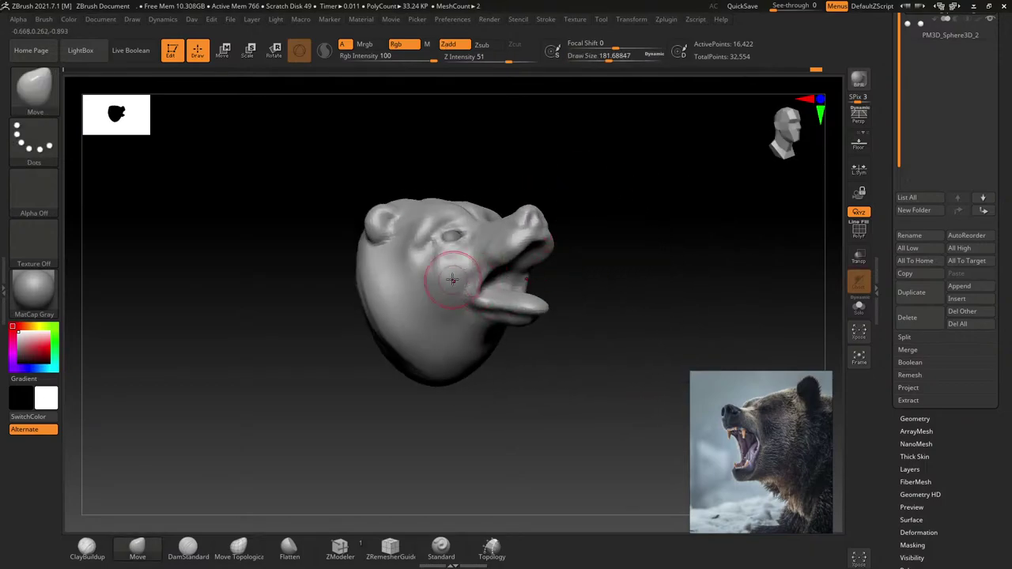
key("shift")
right_click_drag(440, 290, 445, 309, "shift")
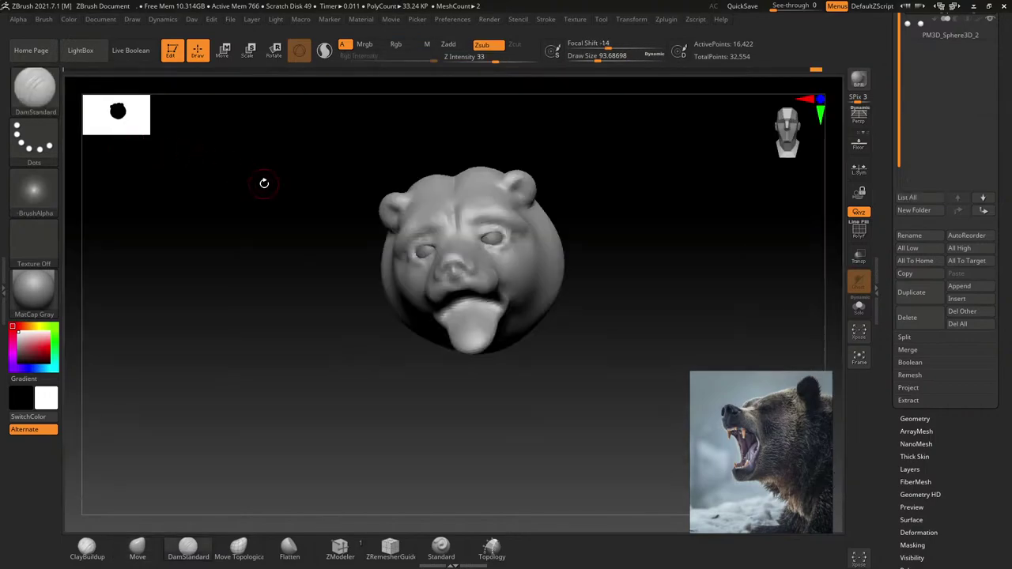
Step: Pick DamStandard and carve creases above the eyes, shrinking it to about 51
mouse_move(265, 181)
right_mouse_down("ctrl")
mouse_move(503, 283)
mouse_move(480, 245)
right_mouse_up("ctrl")
key("b")
key("d")
key("s")
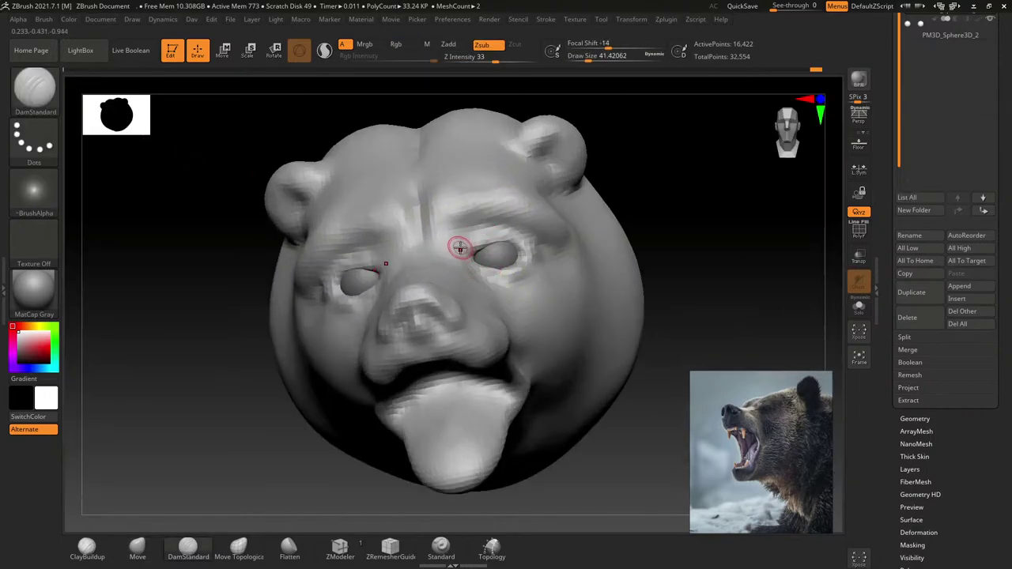
left_click_drag(474, 232, 484, 223)
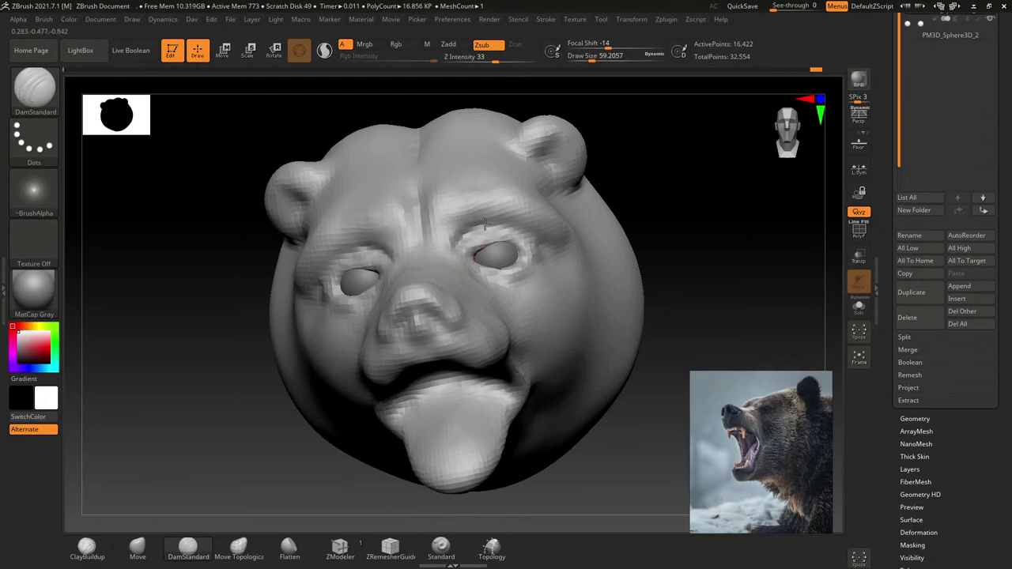
key("bracketleft")
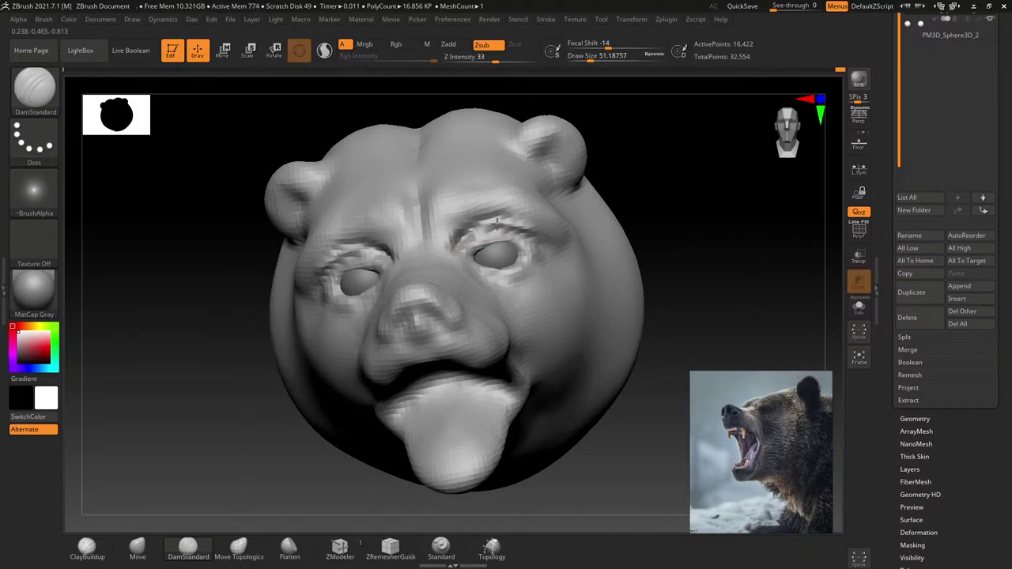
Step: Select the eyeball subtool, shift it slightly left with the move gizmo, then return to Draw
right_click_drag(498, 232, 506, 255)
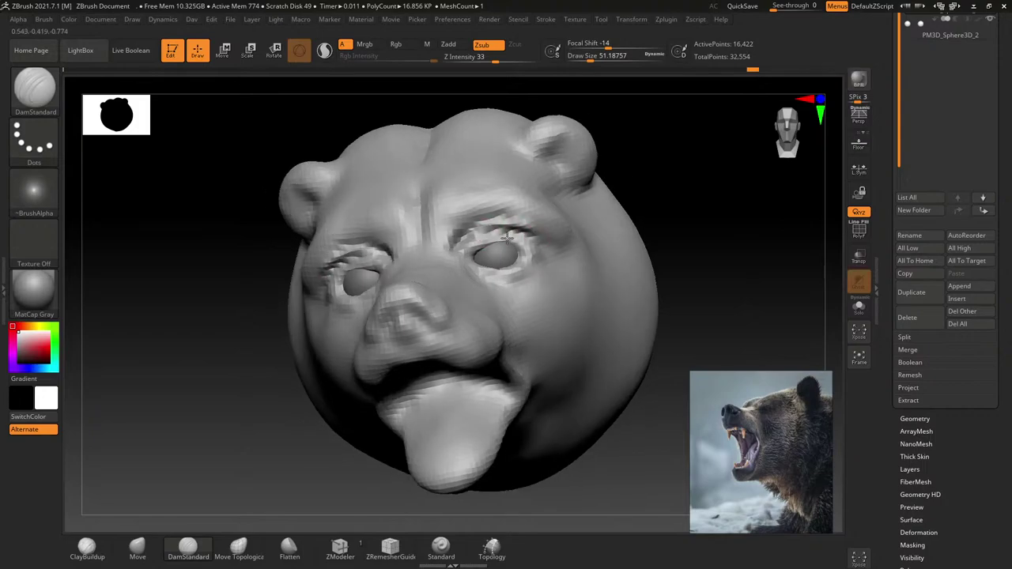
left_click(506, 255, "alt")
key("w")
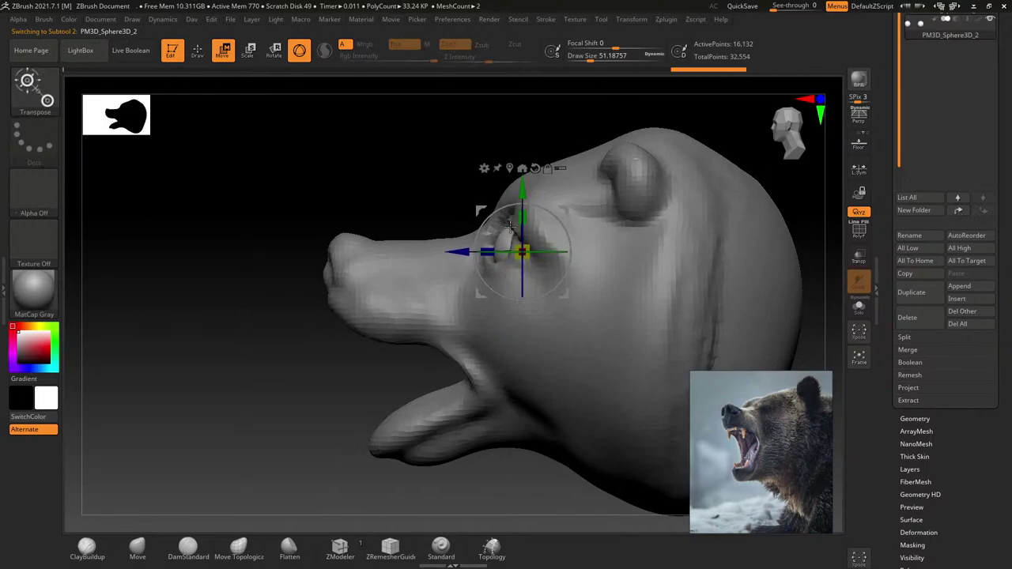
right_click_drag(527, 198, 546, 262)
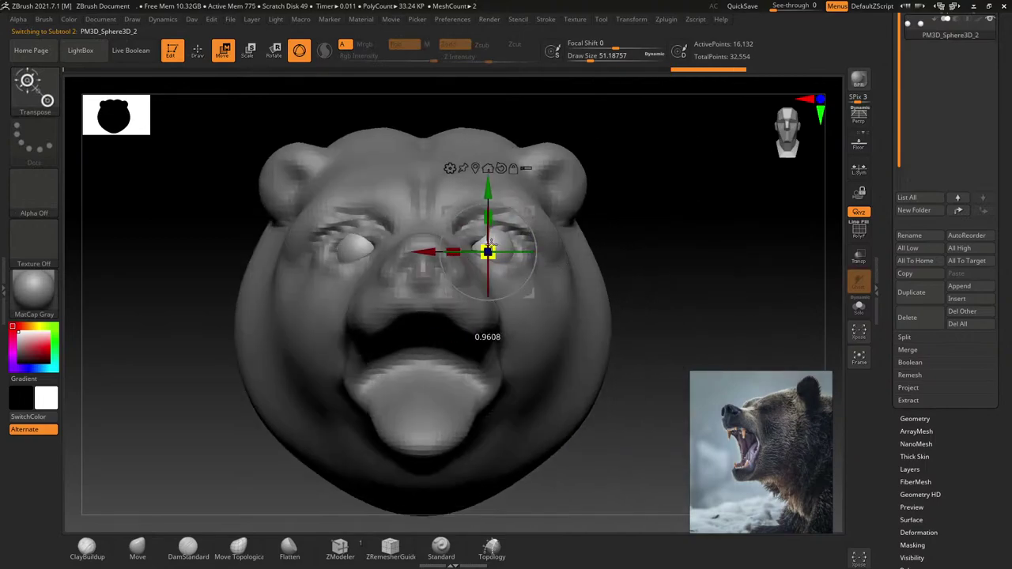
left_click_drag(422, 254, 426, 252)
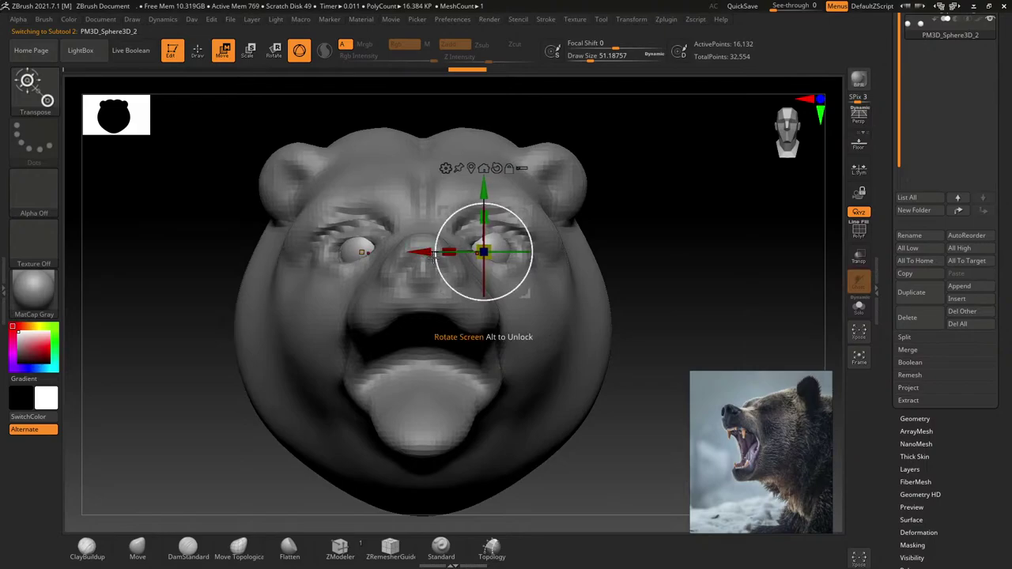
left_click(196, 50)
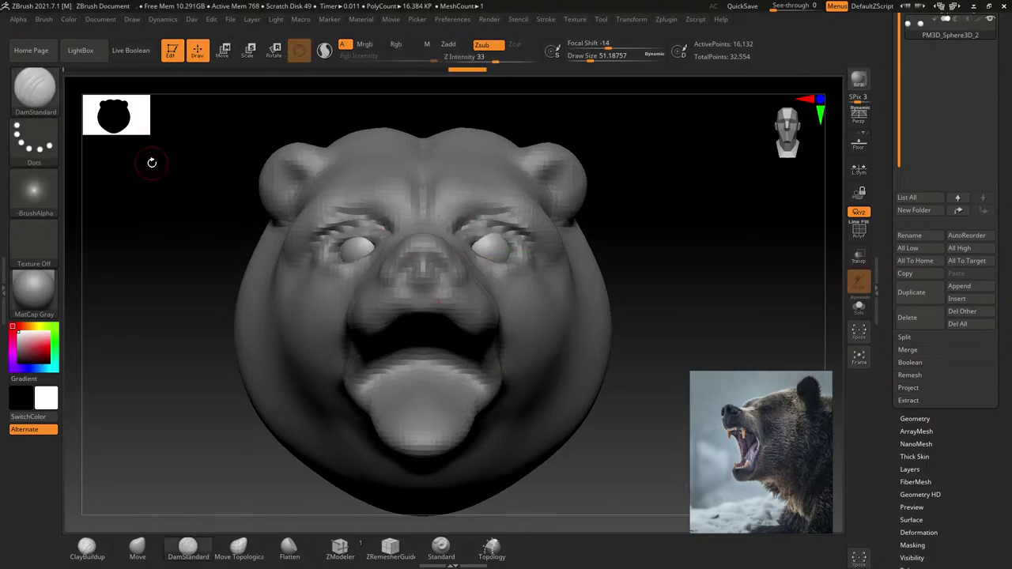
left_click_drag(78, 96, 57, 98)
Step: Choose ClayBuildup and build up clay under the eye
left_click(87, 548)
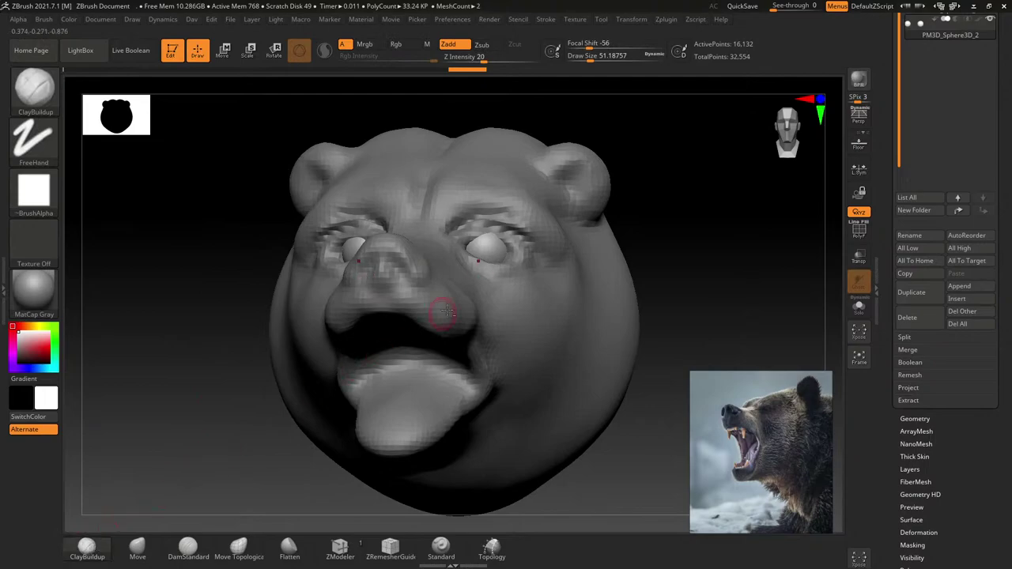
mouse_move(441, 310)
right_mouse_down()
mouse_move(488, 218)
mouse_move(467, 237)
right_mouse_up()
key("s")
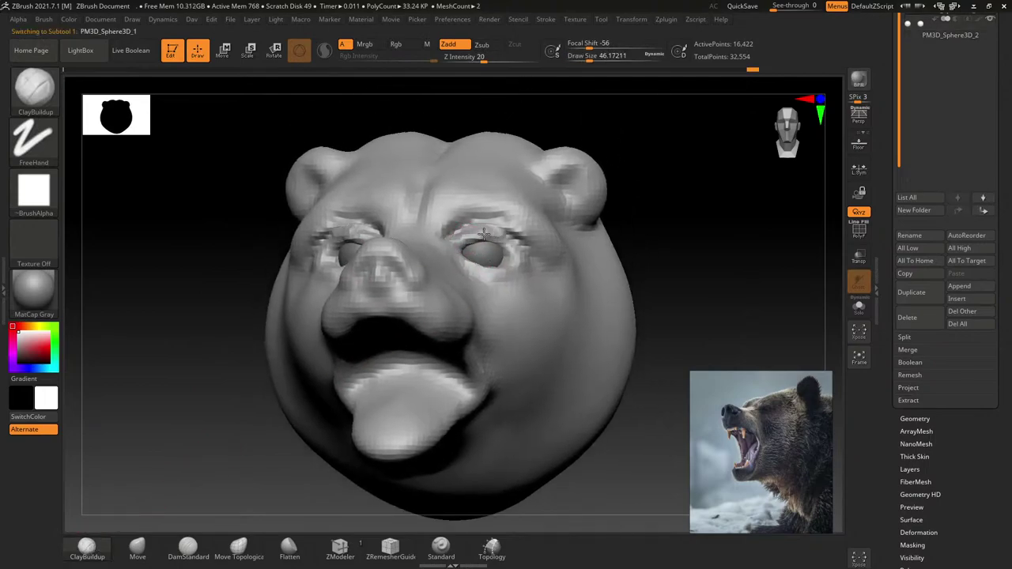
mouse_move(510, 247)
right_mouse_down()
mouse_move(475, 278)
mouse_move(506, 286)
right_mouse_up()
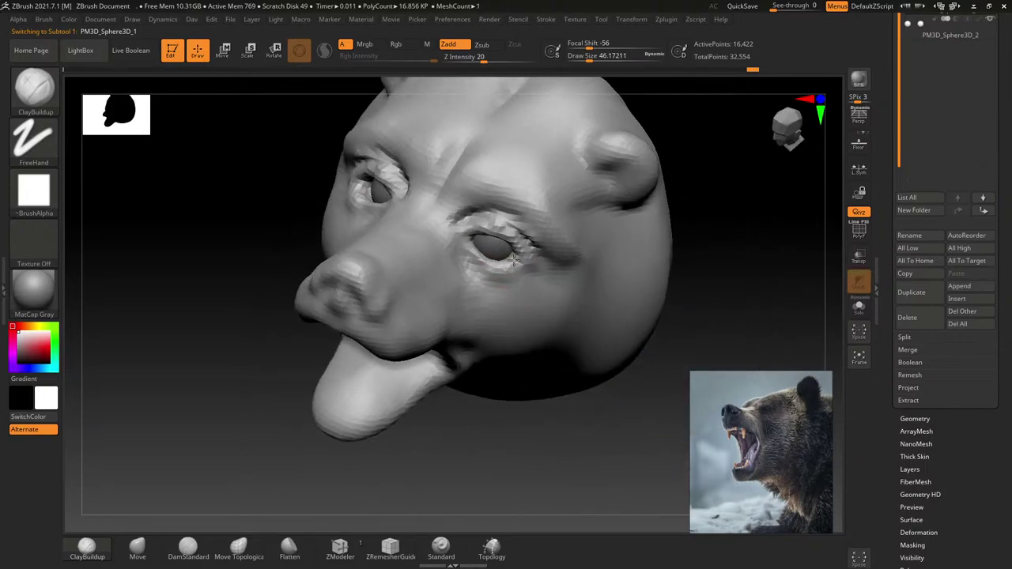
left_click_drag(502, 268, 486, 277)
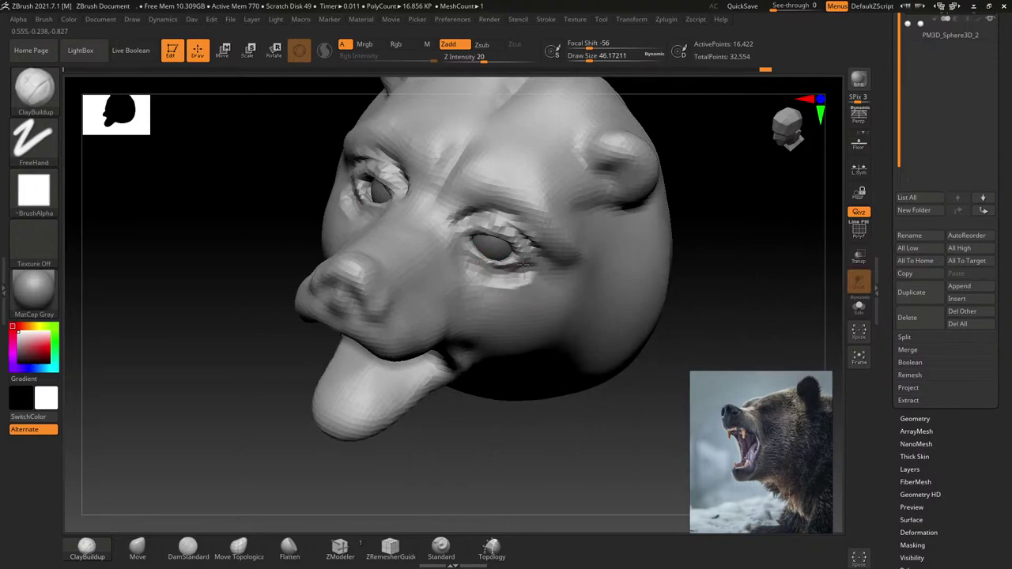
mouse_move(523, 267)
right_mouse_down()
mouse_move(533, 241)
mouse_move(481, 208)
mouse_move(472, 243)
mouse_move(490, 389)
right_mouse_up()
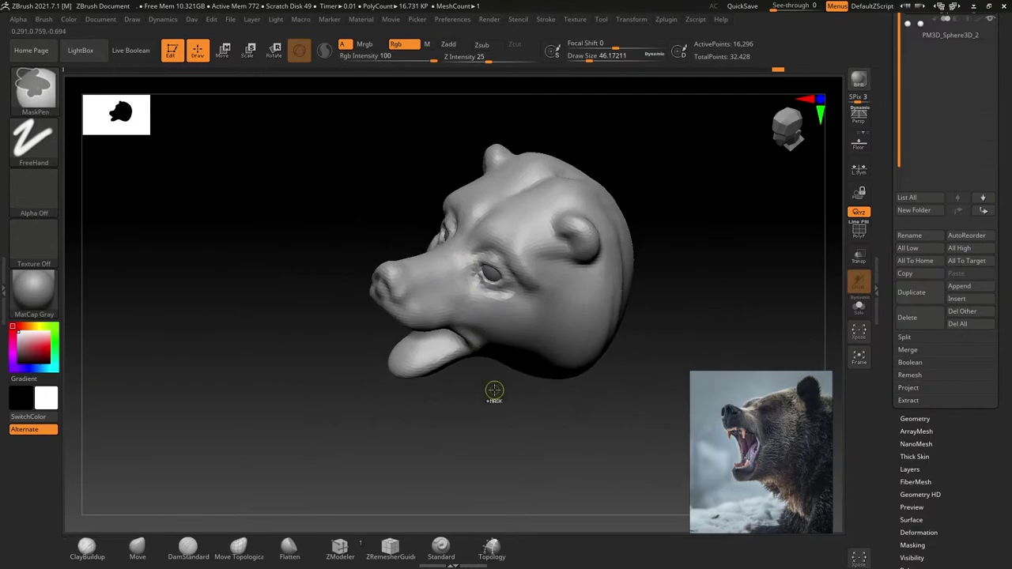
Step: Enlarge the brush to about 116 and smooth the snout area
key("s")
mouse_move(464, 294)
right_mouse_down()
mouse_move(467, 275)
mouse_move(431, 278)
right_mouse_up()
key("s")
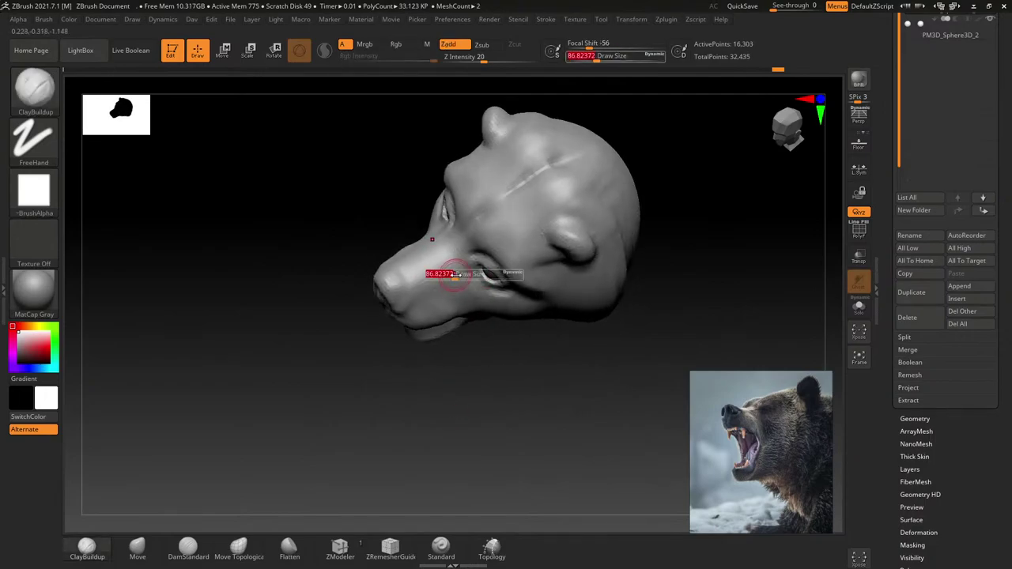
mouse_move(429, 277)
left_mouse_down()
mouse_move(467, 277)
mouse_move(407, 271)
mouse_move(440, 267)
left_mouse_up()
key("shift")
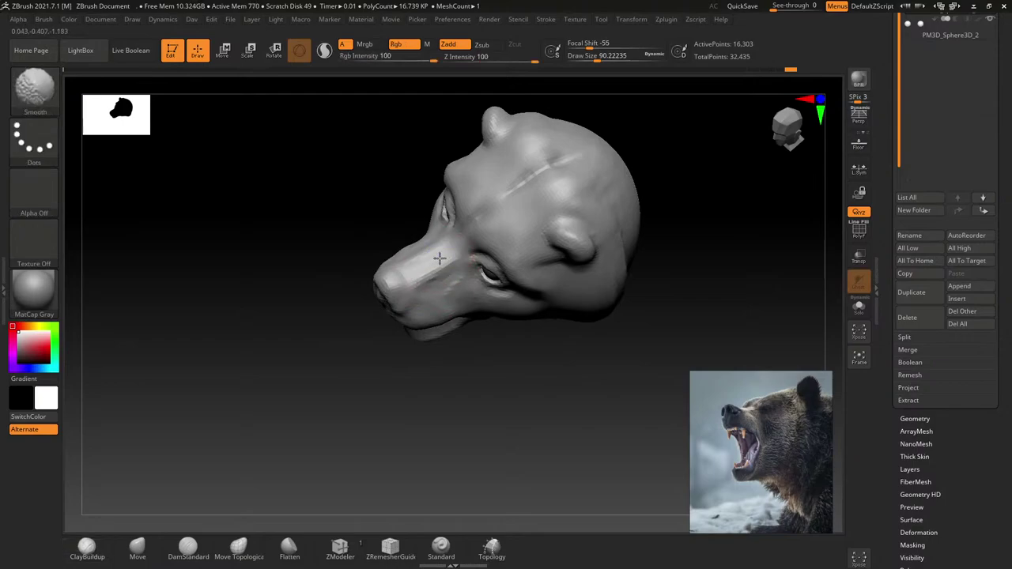
right_click_drag(460, 250, 450, 262)
Step: Build up clay on the forehead and smooth it
mouse_move(487, 228)
right_mouse_down()
mouse_move(470, 242)
mouse_move(497, 224)
right_mouse_up()
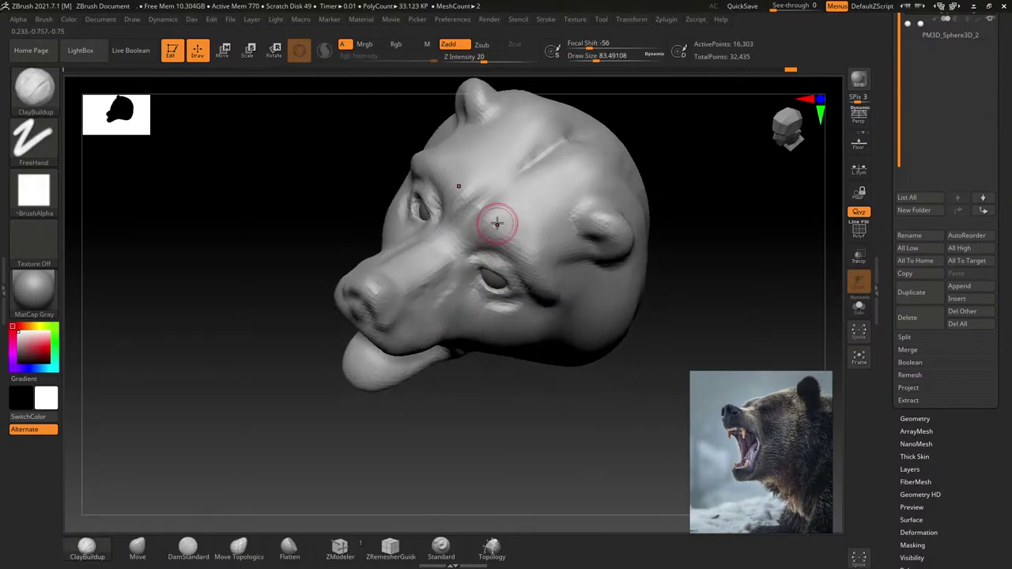
mouse_move(507, 212)
left_mouse_down()
mouse_move(524, 244)
mouse_move(515, 213)
left_mouse_up()
right_click_drag(539, 263, 570, 304)
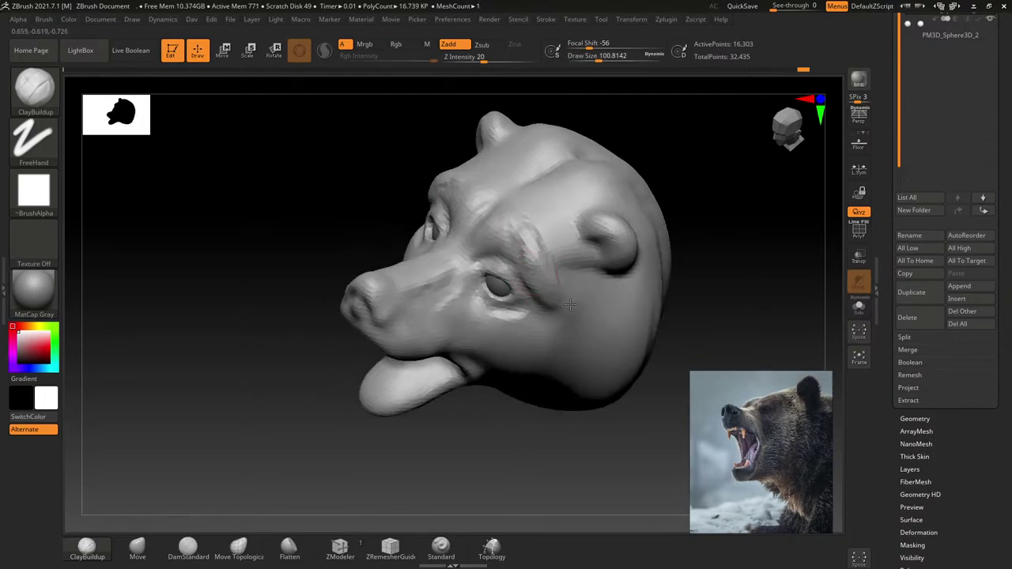
key("shift")
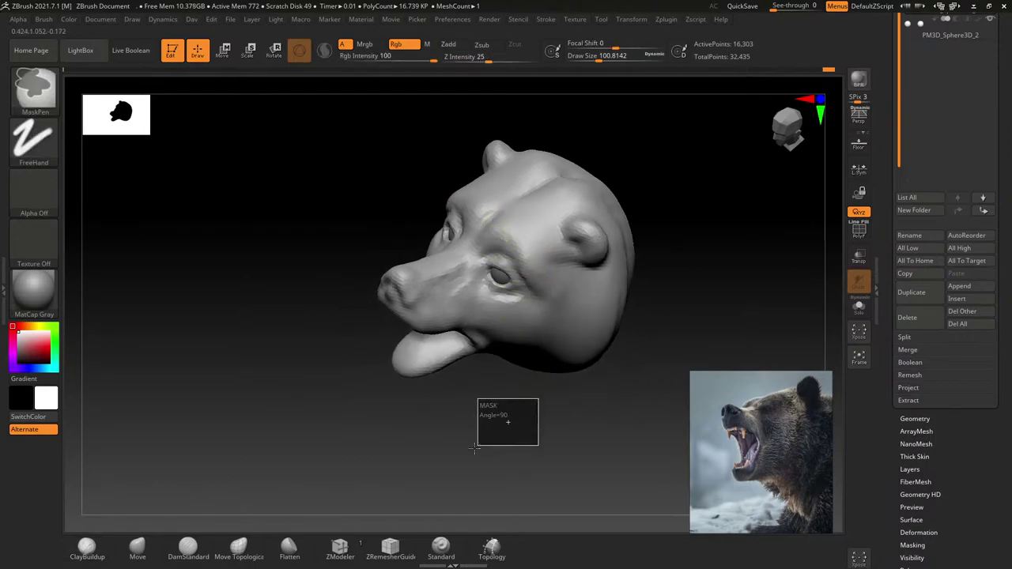
Step: Add clay on the lower jaw with a brush of about 187, then shrink it to 145
mouse_move(506, 407)
right_mouse_down()
mouse_move(501, 286)
mouse_move(486, 327)
right_mouse_up()
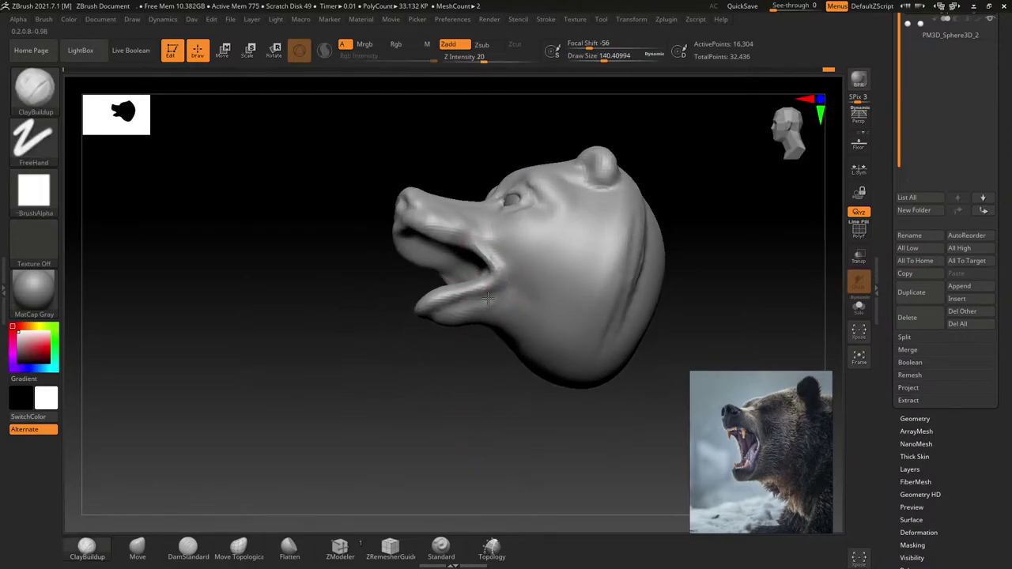
key("s")
left_click_drag(486, 305, 514, 305)
right_click_drag(485, 328, 486, 316)
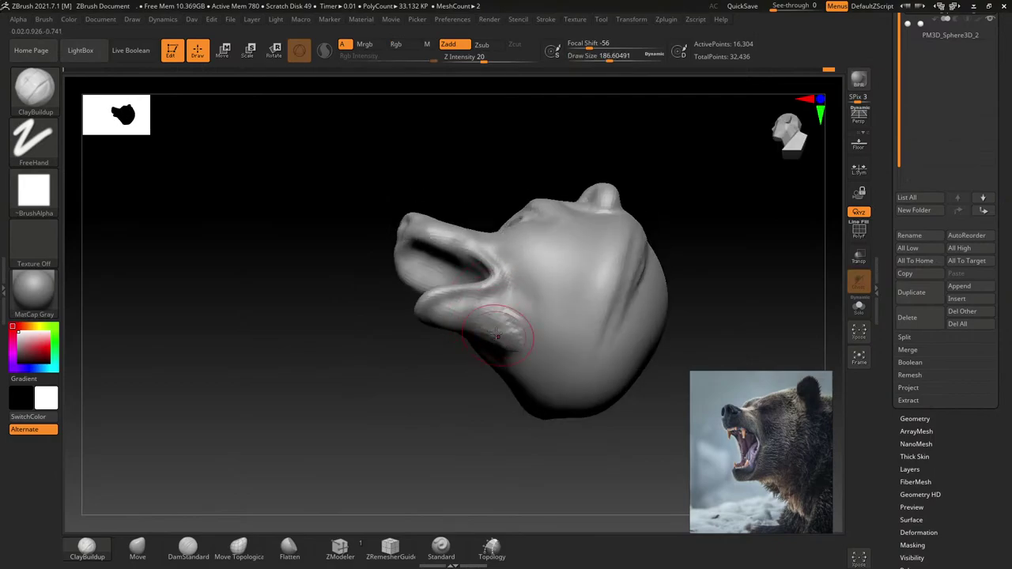
left_click_drag(496, 336, 500, 330)
key("bracketleft")
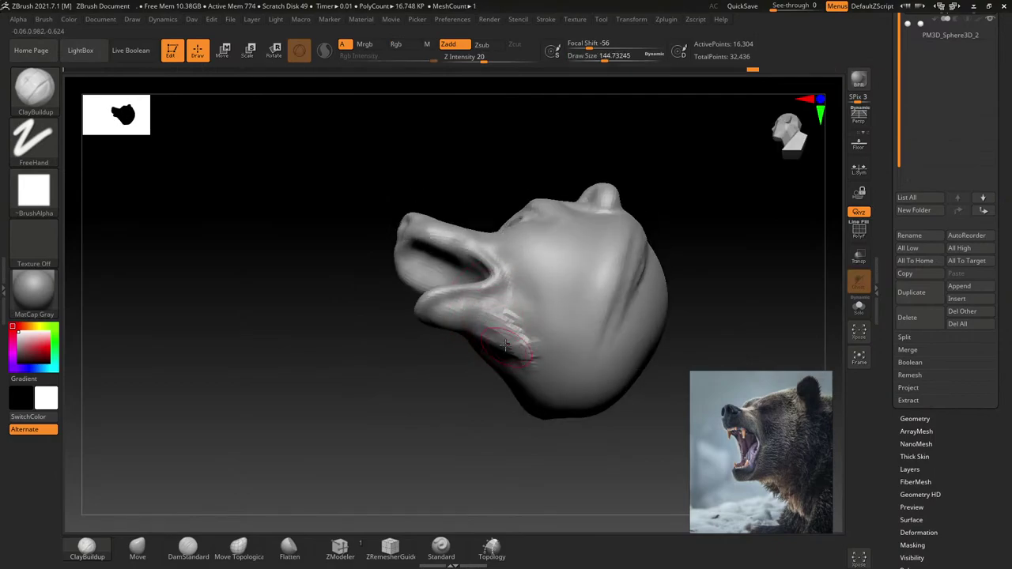
Step: With a brush of about 172, add clay along the brow ridge and across the cheek
mouse_move(495, 418)
right_mouse_down()
mouse_move(515, 282)
mouse_move(483, 247)
right_mouse_up()
key("bracketright")
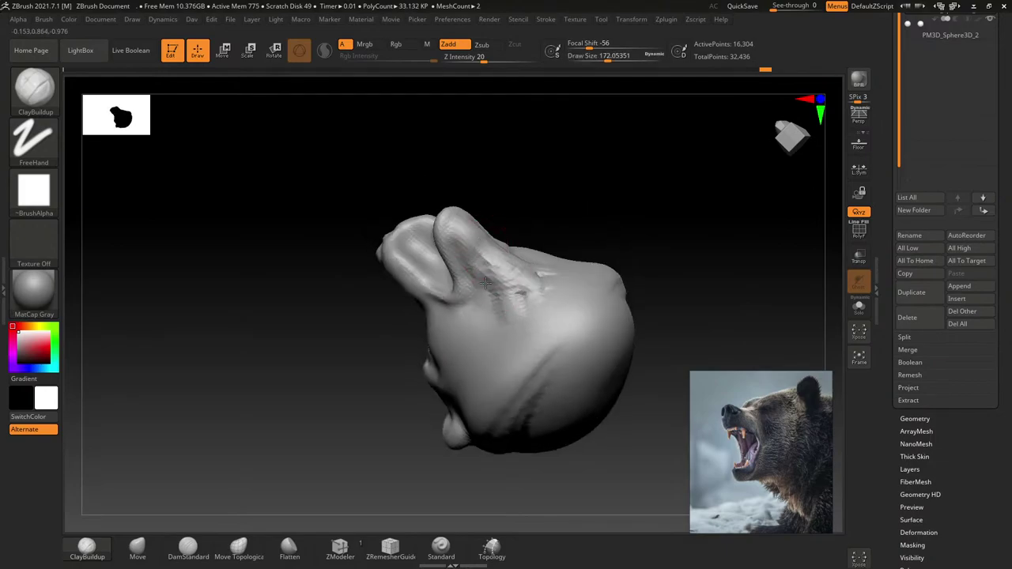
left_click_drag(486, 282, 506, 309)
right_click_drag(506, 308, 480, 265)
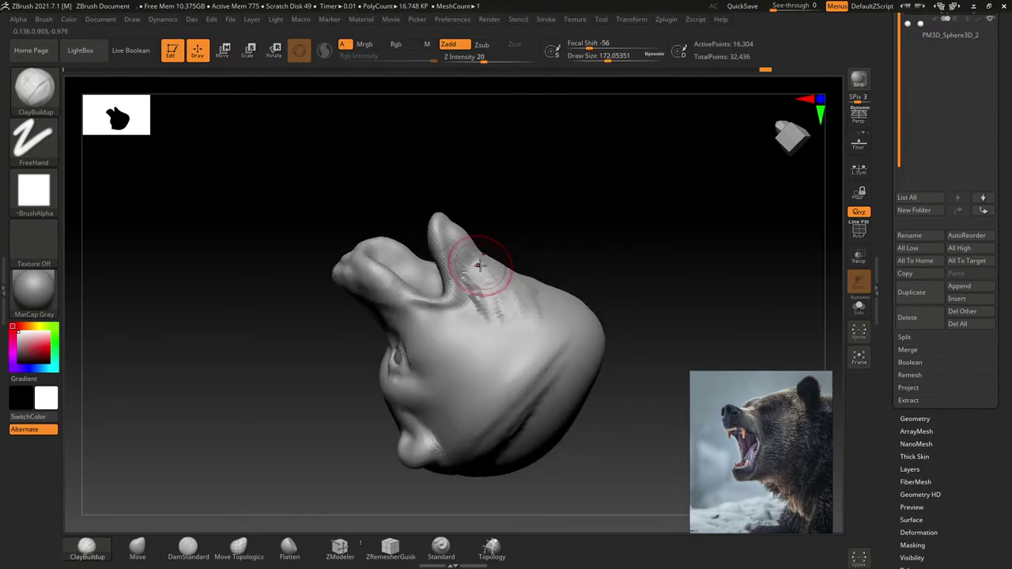
mouse_move(475, 268)
left_mouse_down()
mouse_move(478, 288)
mouse_move(515, 319)
mouse_move(531, 293)
left_mouse_up()
right_click_drag(531, 293, 554, 293)
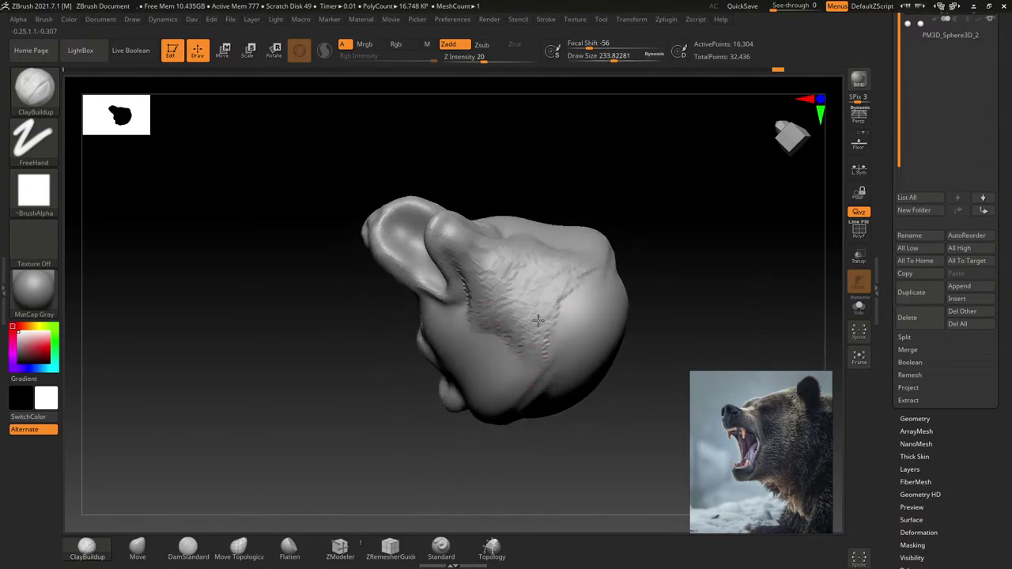
mouse_move(554, 293)
left_mouse_down()
mouse_move(550, 348)
mouse_move(506, 300)
left_mouse_up()
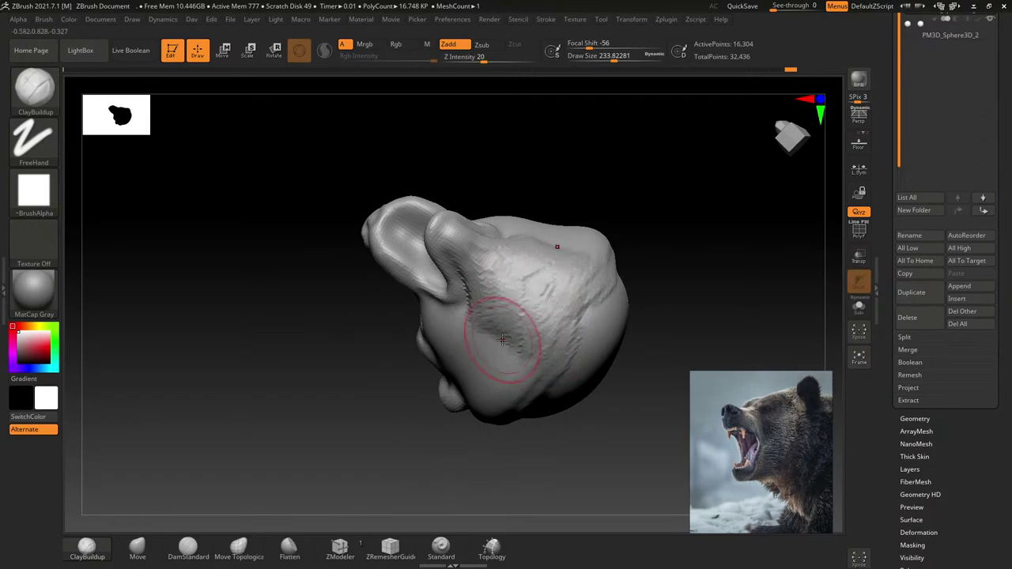
key("ctrl")
left_click_drag(558, 462, 492, 332, "shift")
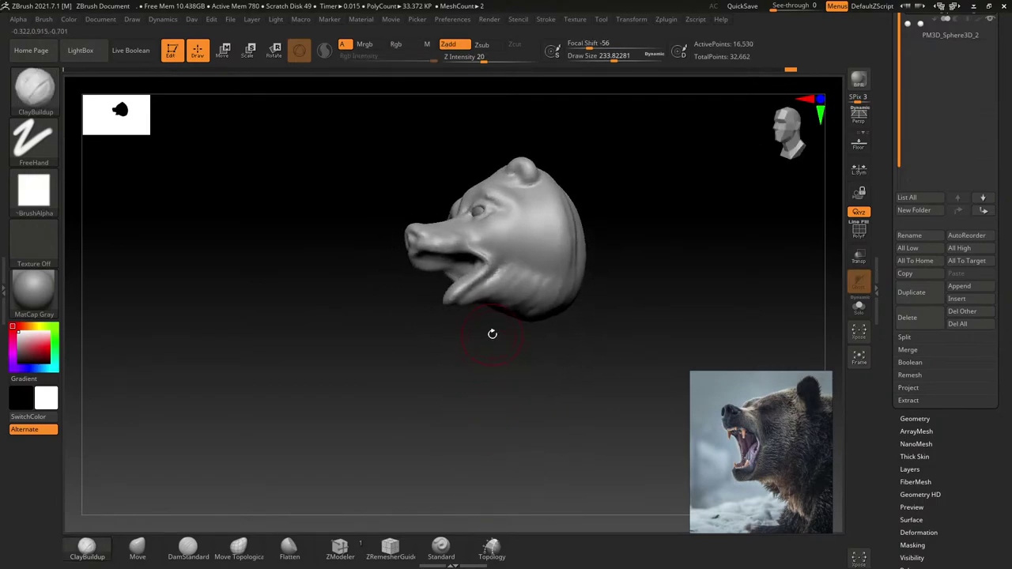
left_click_drag(459, 300, 450, 308)
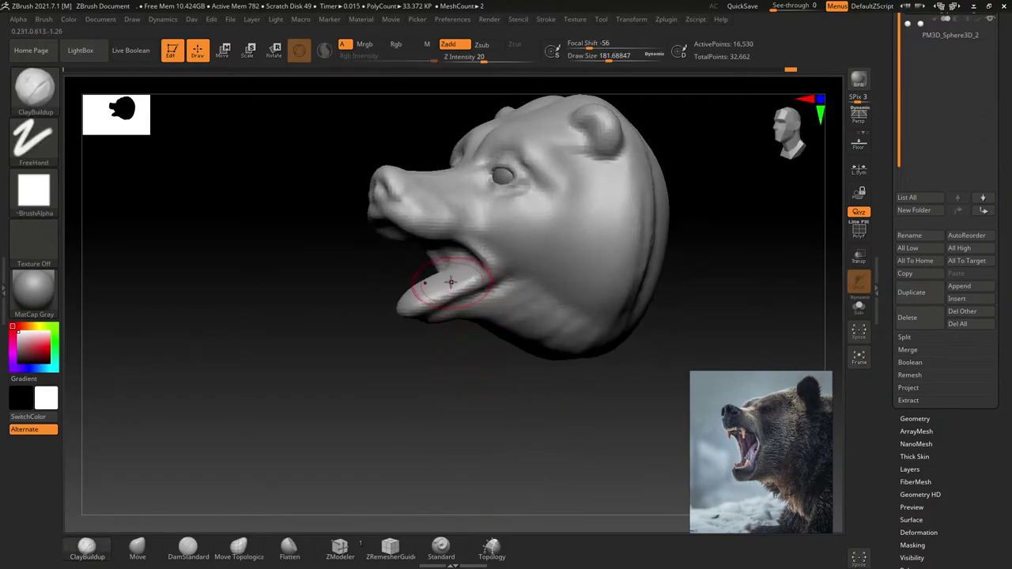
Step: Reduce Draw Size to about 83 and carve a central groove along the tongue
scroll(457, 314, "up", 5)
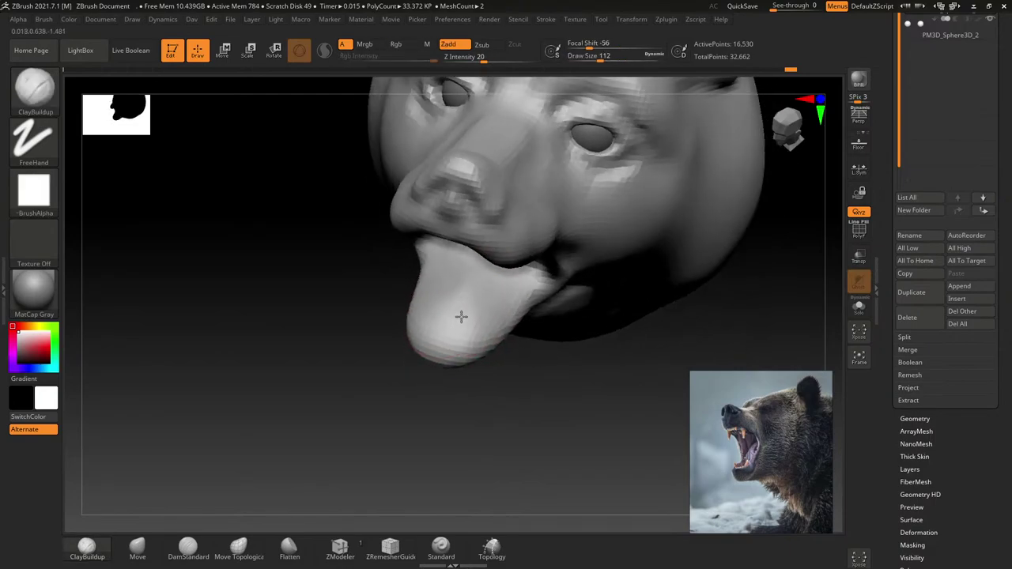
key("s")
left_click_drag(446, 331, 439, 331)
left_click_drag(431, 269, 455, 325)
mouse_move(451, 284)
left_mouse_down()
mouse_move(441, 305)
mouse_move(447, 291)
left_mouse_up()
left_click_drag(260, 332, 285, 317)
Step: Deepen the tongue grooves with further strokes, then smooth the tongue surface
left_click_drag(463, 265, 471, 320)
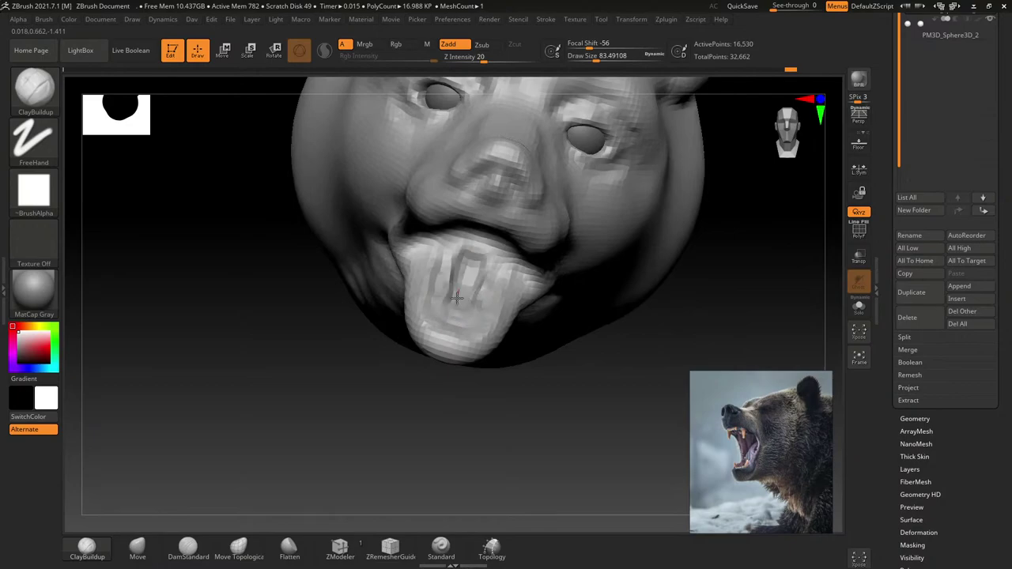
mouse_move(447, 249)
left_mouse_down()
mouse_move(432, 294)
mouse_move(498, 285)
mouse_move(474, 305)
left_mouse_up()
left_click_drag(261, 340, 265, 372)
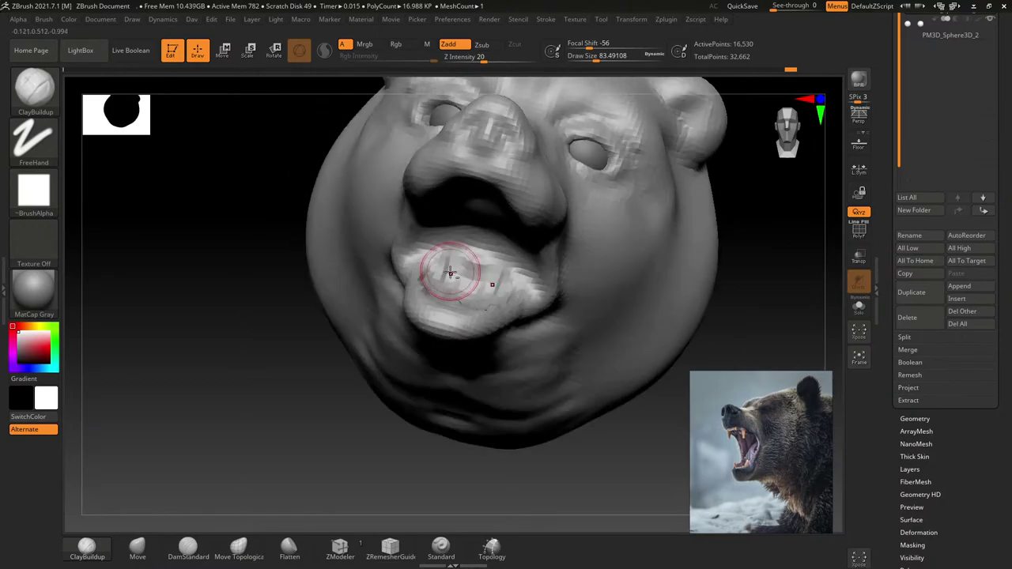
mouse_move(431, 237)
left_mouse_down()
mouse_move(452, 274)
mouse_move(490, 237)
mouse_move(447, 300)
left_mouse_up()
right_click_drag(447, 301, 458, 324)
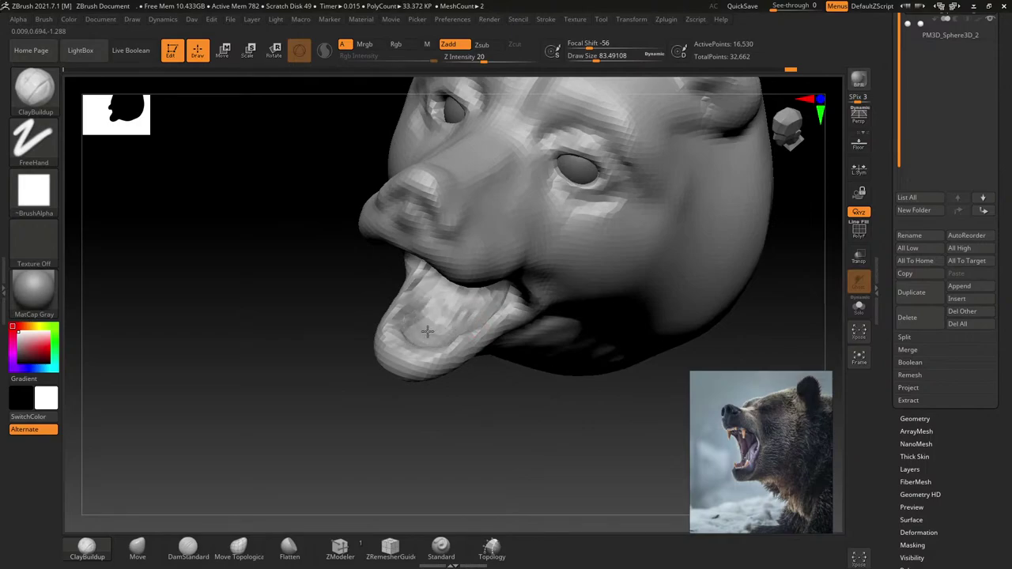
mouse_move(451, 406)
left_mouse_down("shift")
mouse_move(435, 307)
mouse_move(431, 318)
left_mouse_up("shift")
right_click_drag(451, 287, 469, 301)
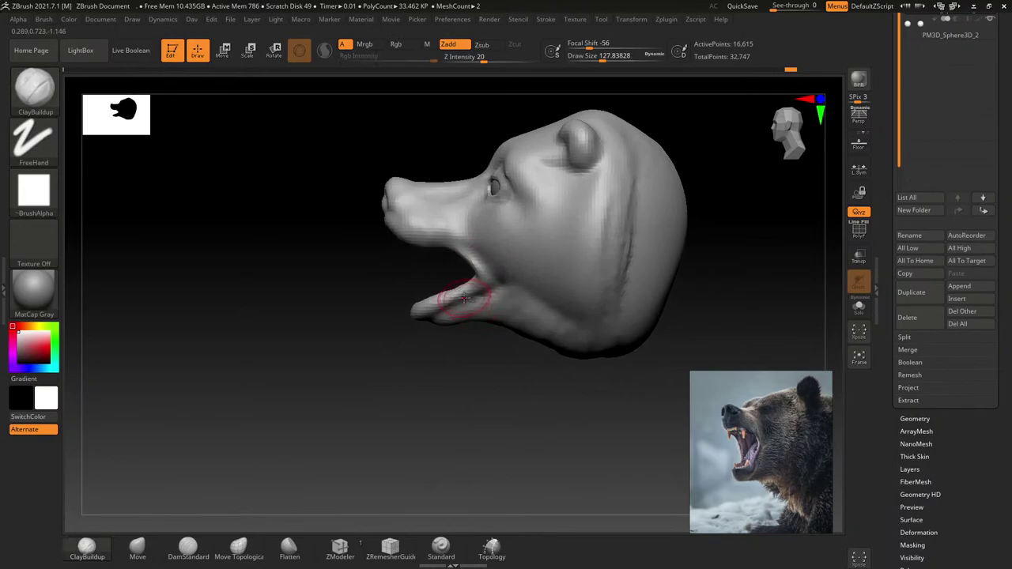
Step: Shrink the ClayBuildup brush to about 62 and turn the head to show the cheek
key("bracketright")
right_click_drag(415, 241, 439, 191)
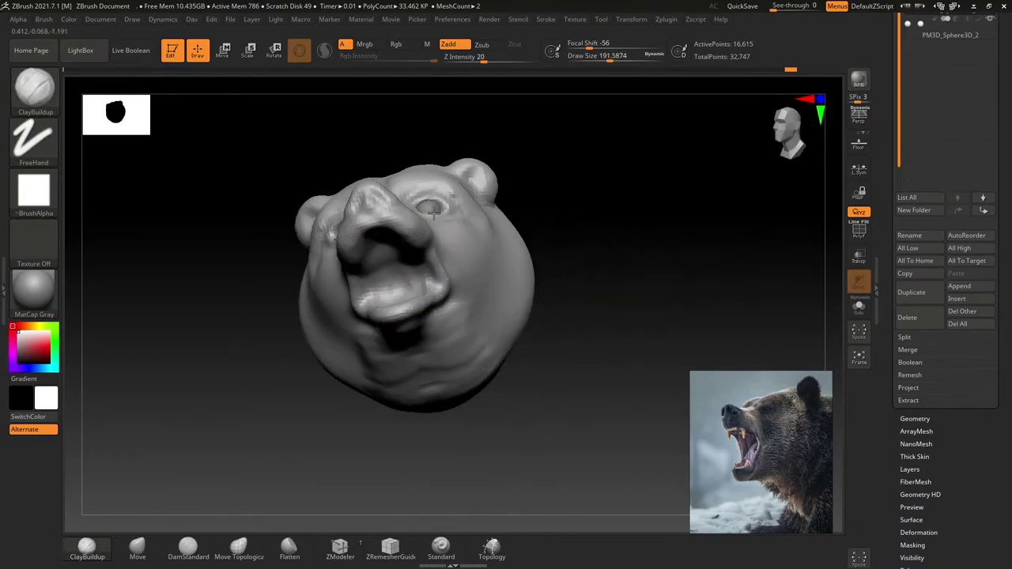
key("bracketleft")
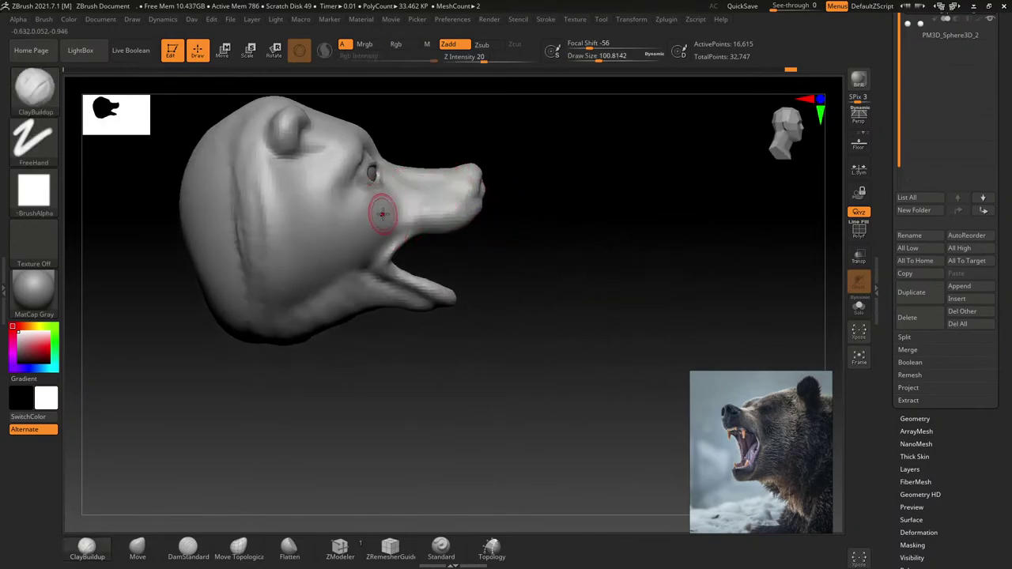
mouse_move(379, 204)
right_mouse_down()
mouse_move(463, 192)
mouse_move(514, 238)
right_mouse_up()
key("s")
left_click_drag(514, 238, 516, 236)
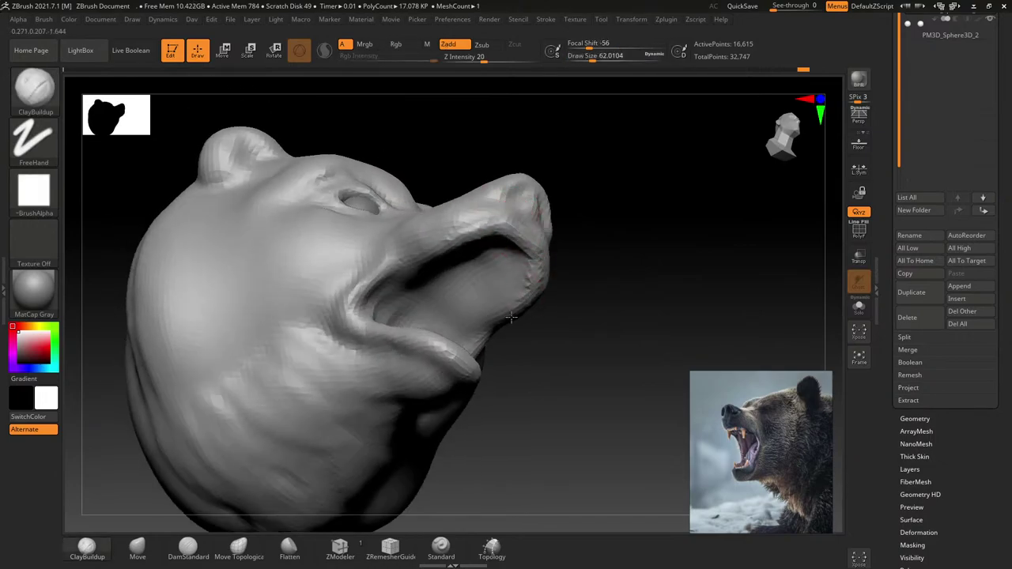
mouse_move(480, 303)
right_mouse_down()
mouse_move(465, 254)
mouse_move(449, 265)
right_mouse_up()
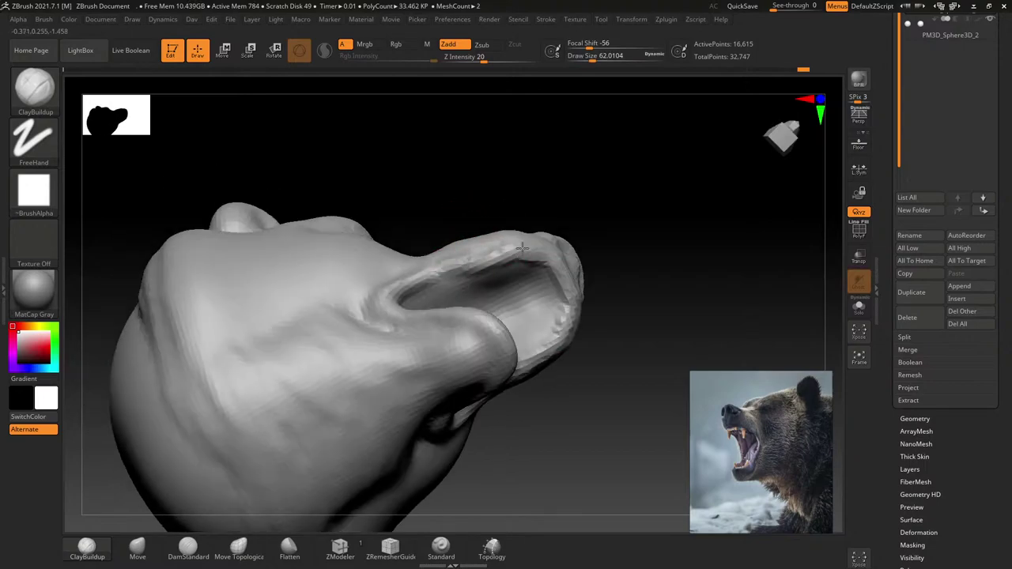
mouse_move(435, 277)
right_mouse_down()
mouse_move(429, 306)
mouse_move(415, 263)
right_mouse_up()
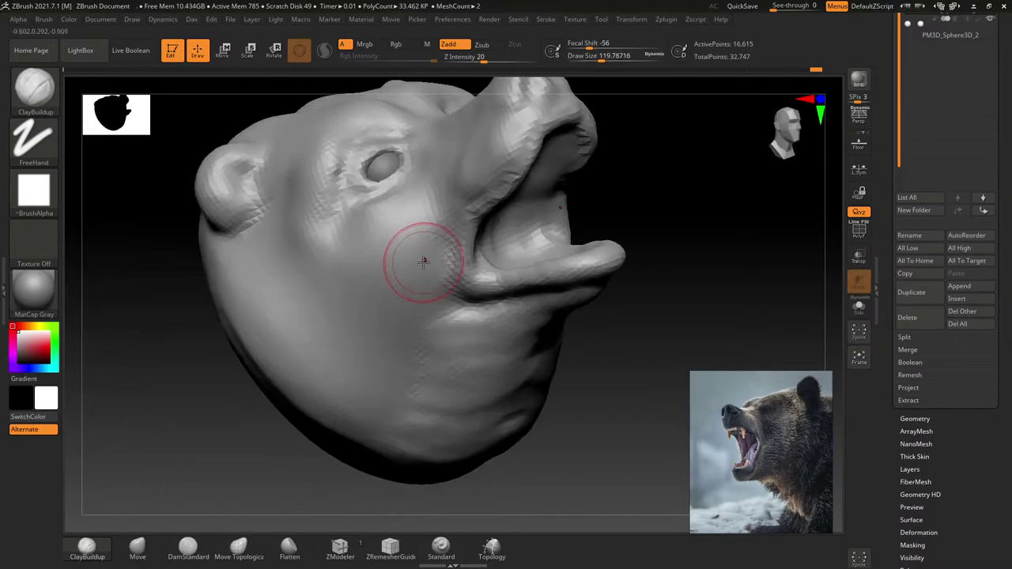
Step: Build up clay down the cheek below the eye and smooth the rough texture
left_click_drag(418, 193, 397, 292)
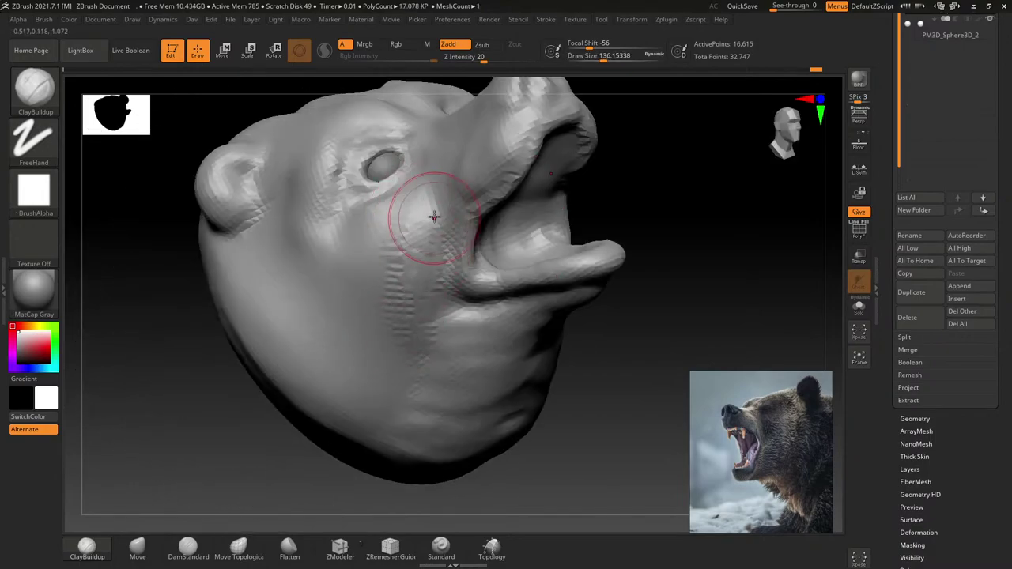
mouse_move(434, 216)
left_mouse_down()
mouse_move(380, 261)
mouse_move(353, 250)
mouse_move(404, 358)
left_mouse_up()
left_click_drag(423, 273, 440, 339)
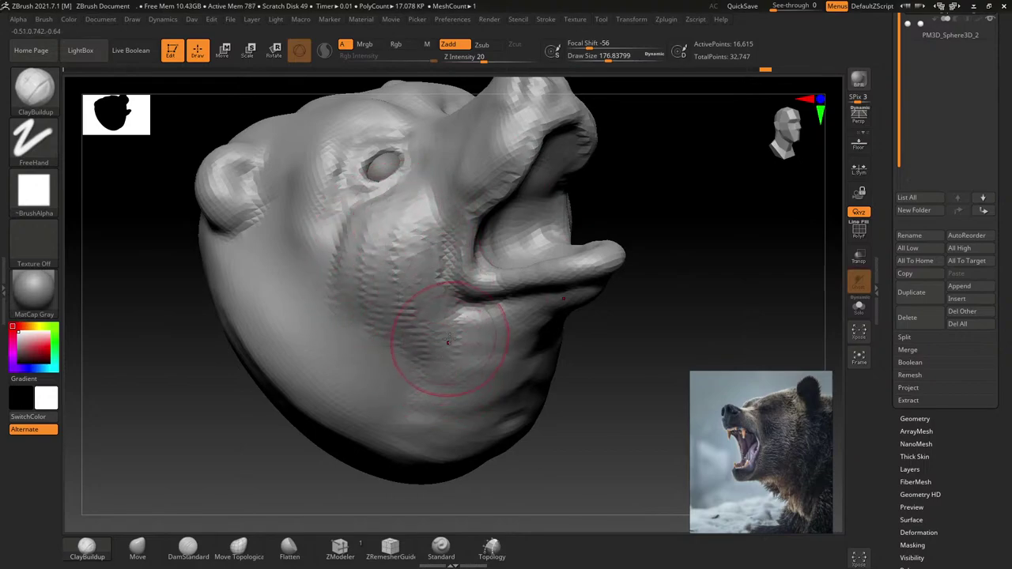
mouse_move(490, 388)
right_mouse_down()
mouse_move(443, 316)
mouse_move(482, 272)
right_mouse_up()
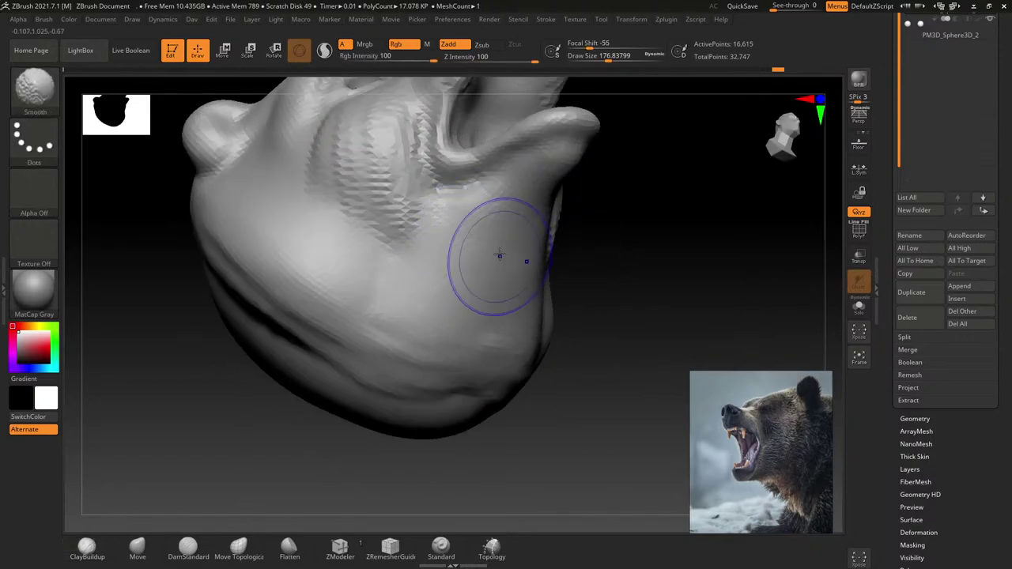
right_click_drag(451, 246, 470, 316)
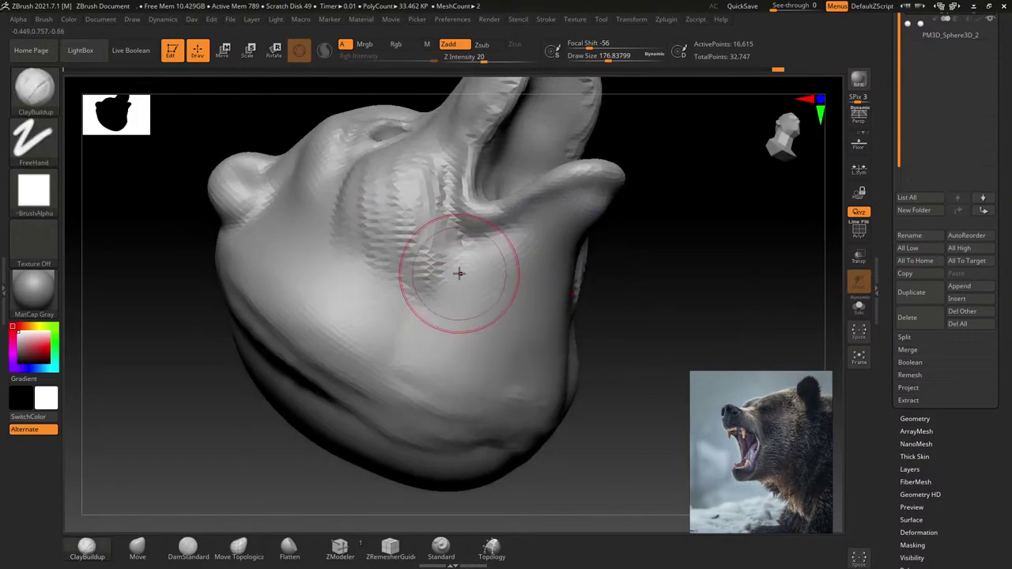
left_click_drag(458, 269, 429, 258)
right_click_drag(430, 257, 473, 310)
left_click_drag(474, 310, 450, 249, "shift")
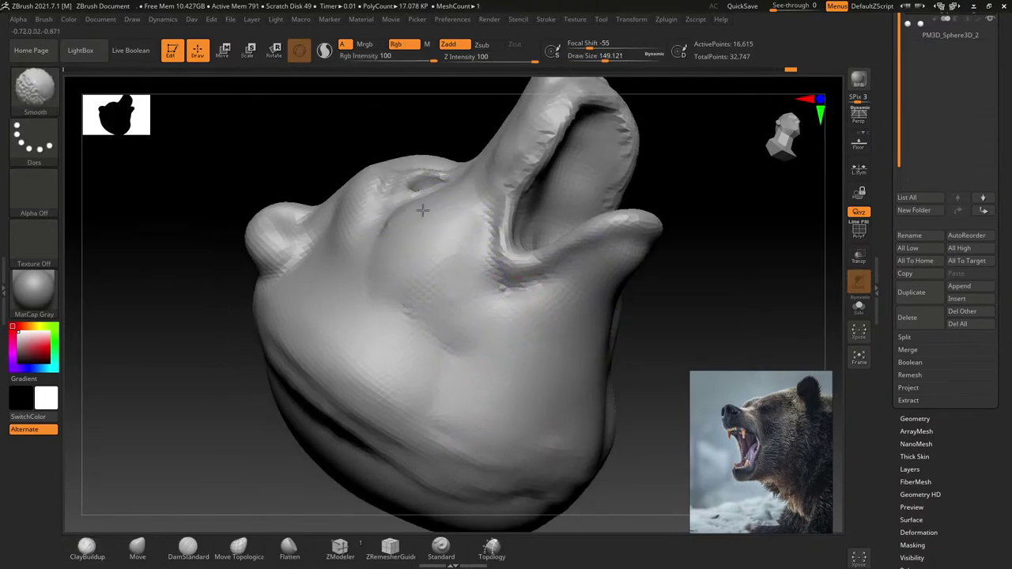
mouse_move(475, 334)
right_mouse_down("ctrl")
mouse_move(417, 356)
mouse_move(464, 400)
mouse_move(468, 224)
mouse_move(452, 214)
mouse_move(463, 260)
mouse_move(448, 221)
mouse_move(481, 248)
mouse_move(440, 232)
right_mouse_up("ctrl")
Step: Switch to the Move brush and set its size to about 94 for the snout
key("b")
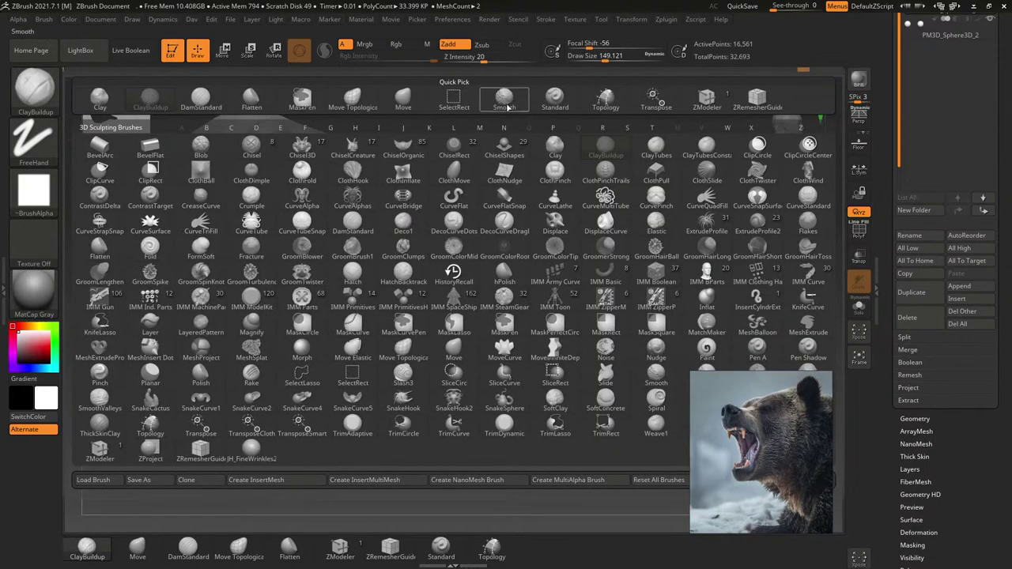
left_click(402, 99)
right_click_drag(443, 149, 497, 260, "ctrl")
key("s")
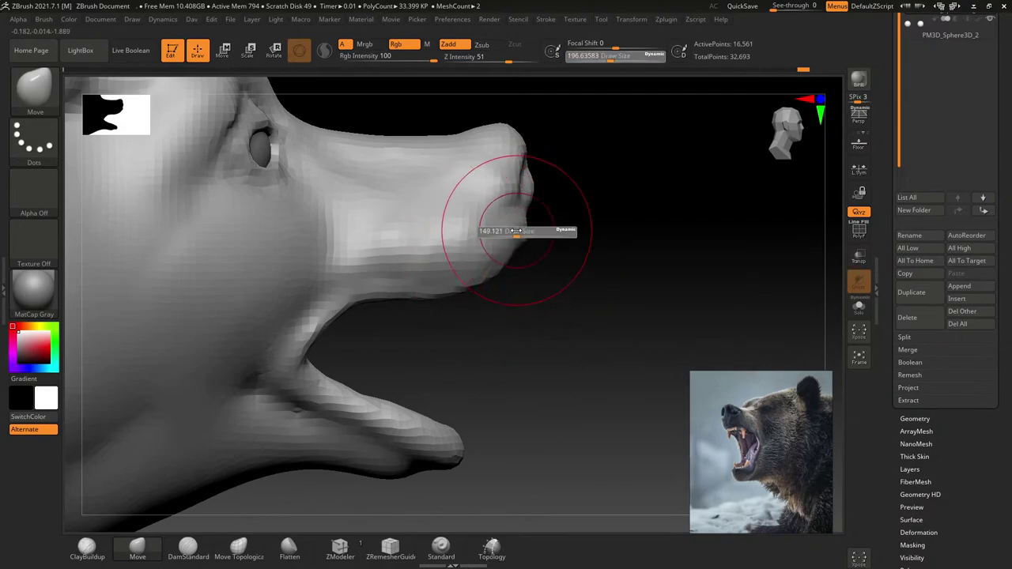
key("s")
left_click_drag(514, 236, 524, 236)
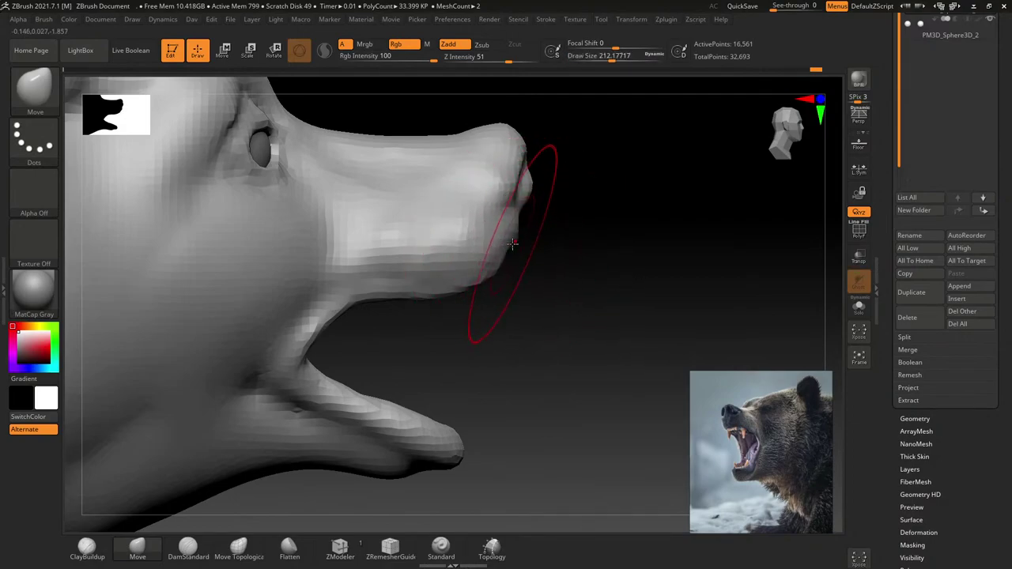
key("s")
left_click_drag(524, 192, 422, 232)
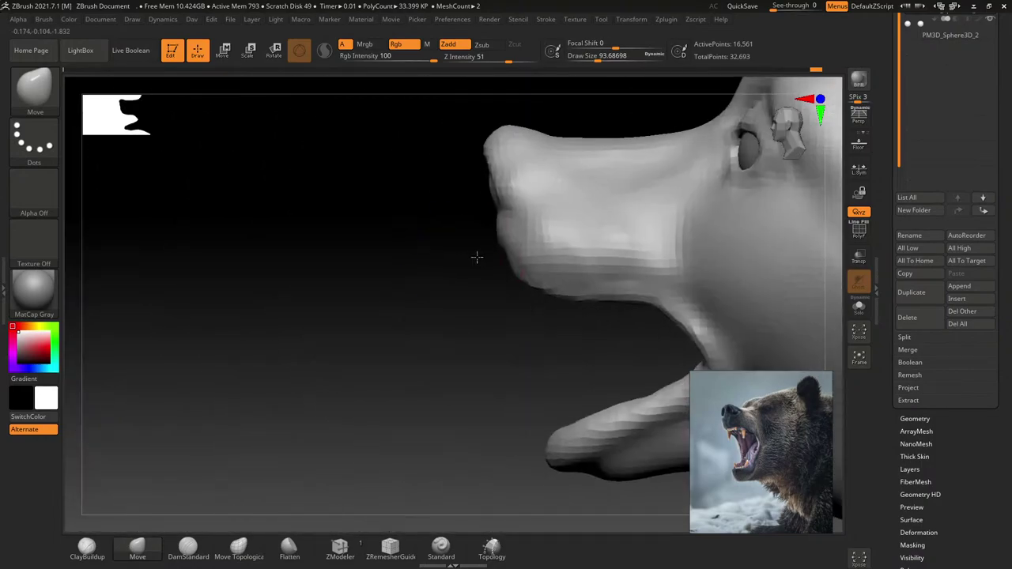
Step: Pull the lower jaw tip slightly forward with the Move brush
mouse_move(477, 258)
left_mouse_down()
mouse_move(450, 219)
mouse_move(461, 229)
mouse_move(531, 210)
left_mouse_up()
key("s")
key("s")
key("s")
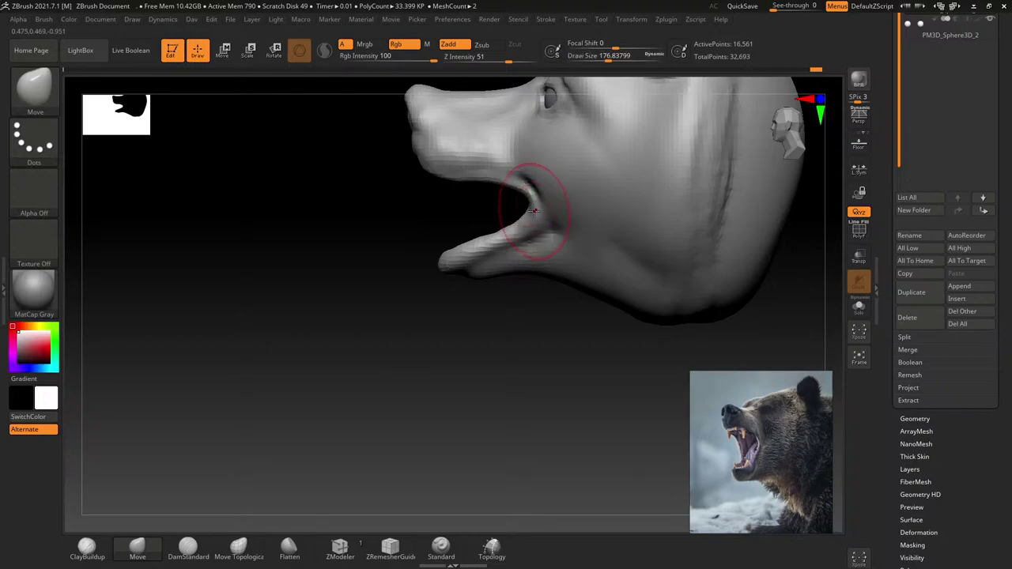
key("s")
mouse_move(458, 280)
left_mouse_down()
mouse_move(475, 277)
mouse_move(467, 272)
mouse_move(511, 277)
left_mouse_up()
key("s")
key("s")
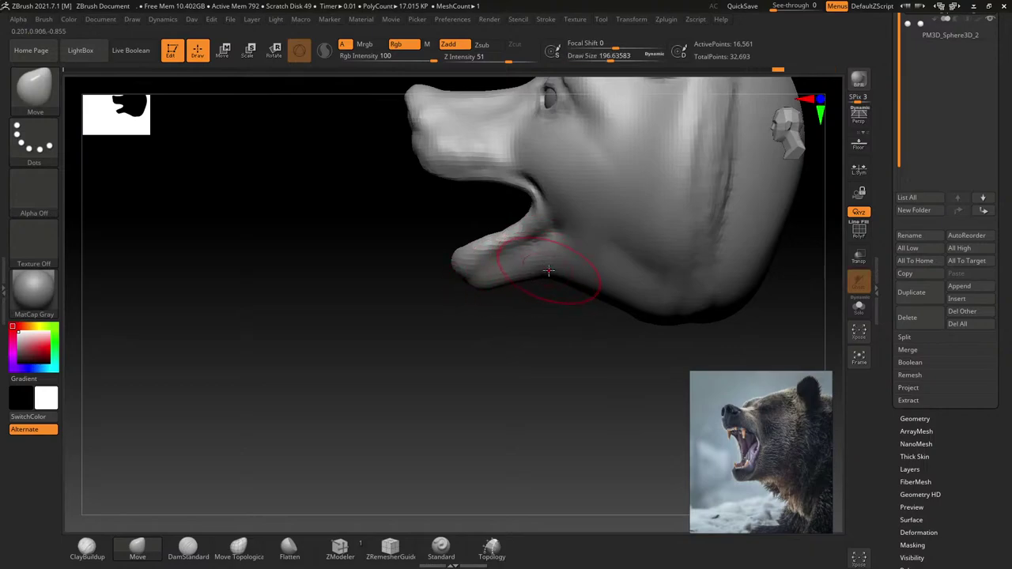
Step: Reshape the nose tip into a rounder, upturned shape with a size-83 Move brush
right_click_drag(555, 280, 492, 286, "ctrl")
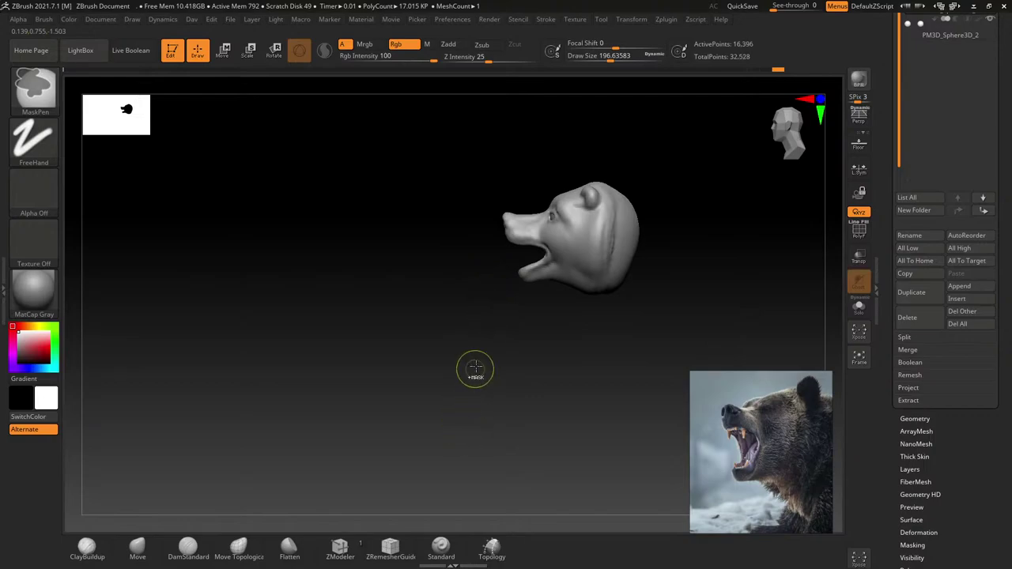
left_click_drag(475, 369, 561, 323)
mouse_move(543, 264)
right_mouse_down("ctrl")
mouse_move(494, 271)
mouse_move(514, 235)
mouse_move(529, 251)
right_mouse_up("ctrl")
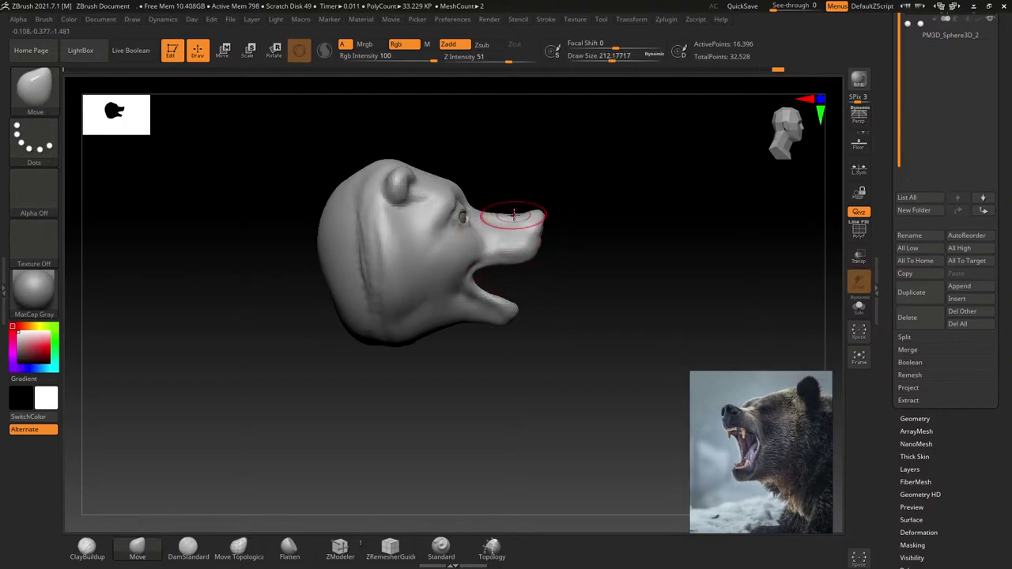
right_click_drag(514, 214, 524, 237)
key("s")
left_click_drag(525, 226, 532, 215)
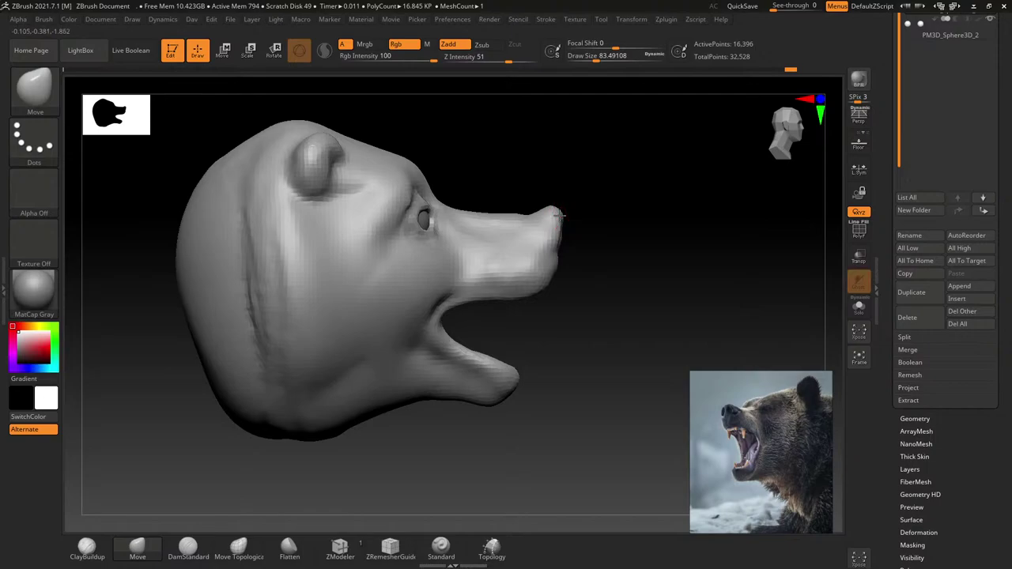
mouse_move(548, 225)
right_mouse_down()
mouse_move(519, 237)
mouse_move(528, 229)
mouse_move(469, 226)
right_mouse_up()
key("s")
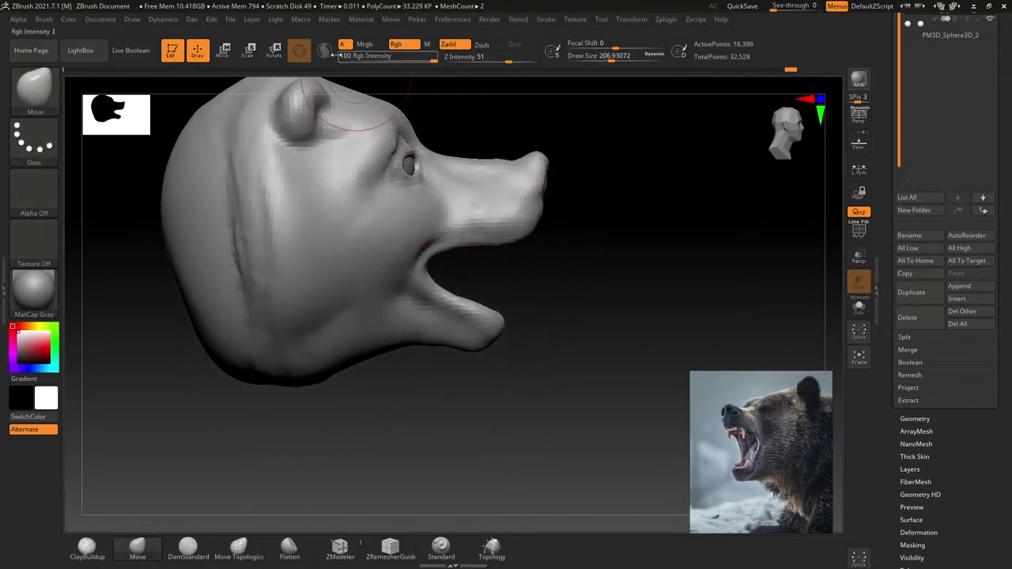
Step: Switch to Transpose Rotate with the line tool and mask everything but the muzzle
left_click(275, 50)
left_click(299, 50)
mouse_move(438, 207)
left_mouse_down("ctrl")
mouse_move(479, 197)
mouse_move(467, 202)
left_mouse_up("ctrl")
Step: Undo the muzzle rotation and shift the unmasked snout slightly with Transpose Move
key("ctrl+z")
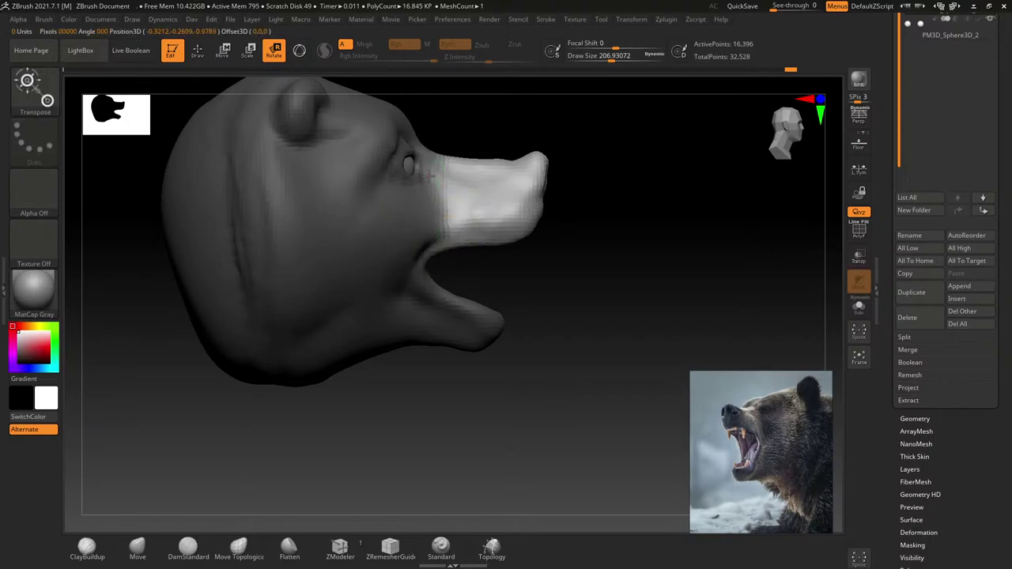
left_click_drag(427, 175, 623, 159)
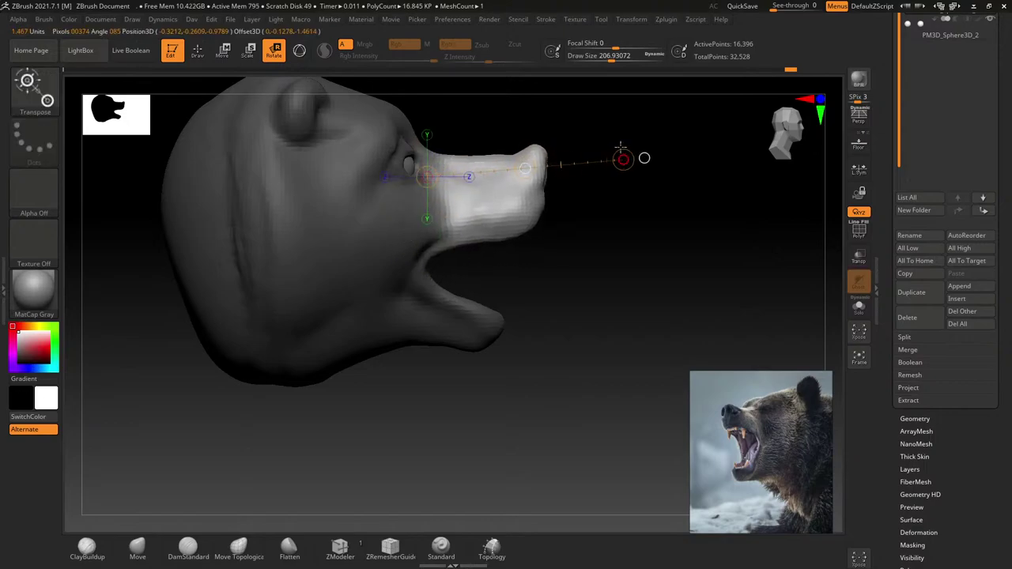
key("w")
left_click_drag(525, 169, 523, 166)
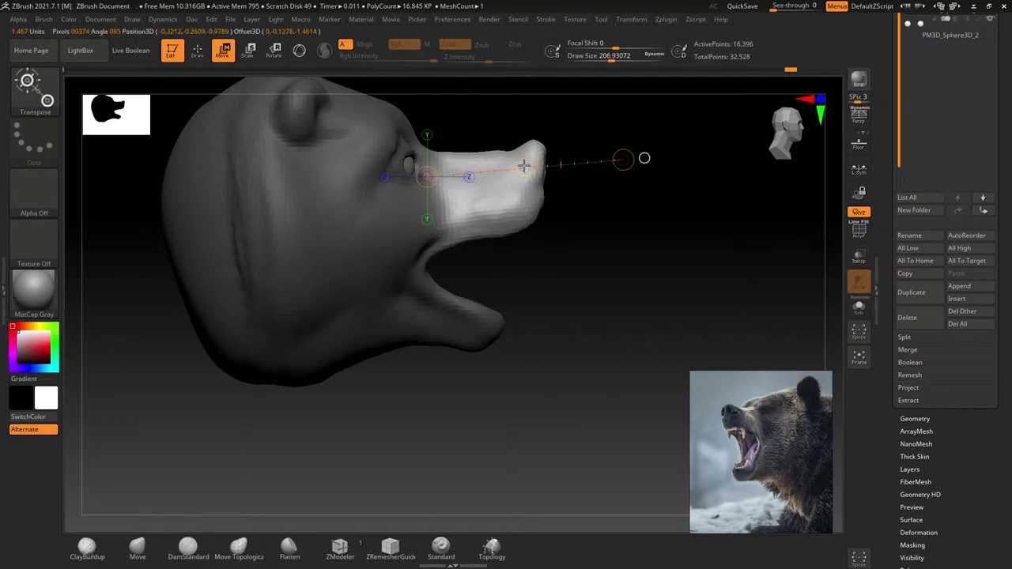
Step: Clear the mask from the head and undo a trial jaw pull
mouse_move(553, 237)
left_mouse_down()
mouse_move(425, 289)
mouse_move(472, 290)
left_mouse_up()
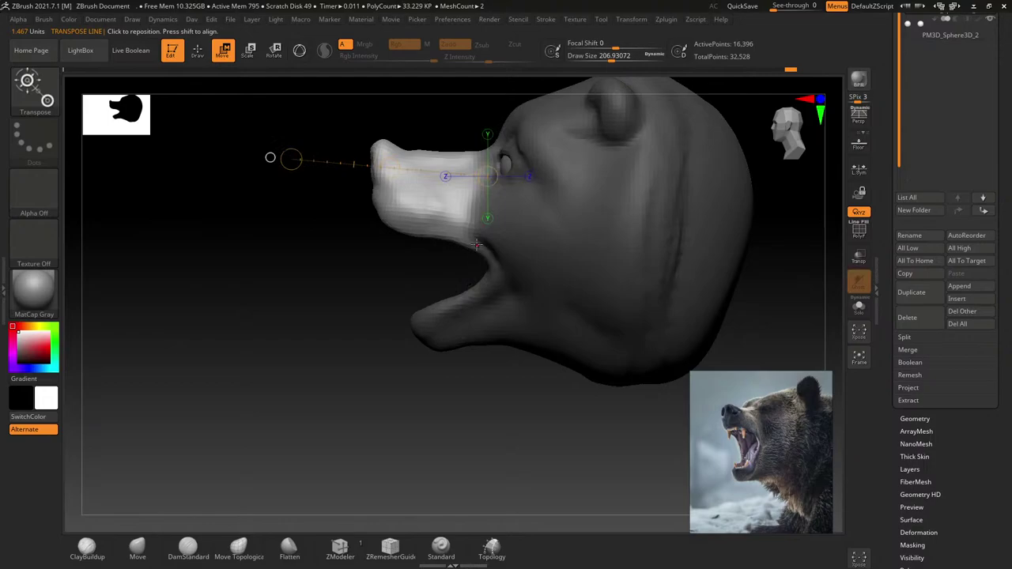
mouse_move(477, 245)
left_mouse_down()
mouse_move(504, 238)
mouse_move(485, 252)
mouse_move(491, 260)
mouse_move(479, 276)
mouse_move(420, 278)
mouse_move(443, 299)
mouse_move(448, 284)
mouse_move(423, 266)
left_mouse_up()
left_click(435, 382, "ctrl")
mouse_move(443, 261)
left_mouse_down()
mouse_move(429, 273)
mouse_move(427, 261)
left_mouse_up()
key("ctrl+z")
Step: Lasso-mask the area around the lower jaw with MaskLasso
left_click(42, 94)
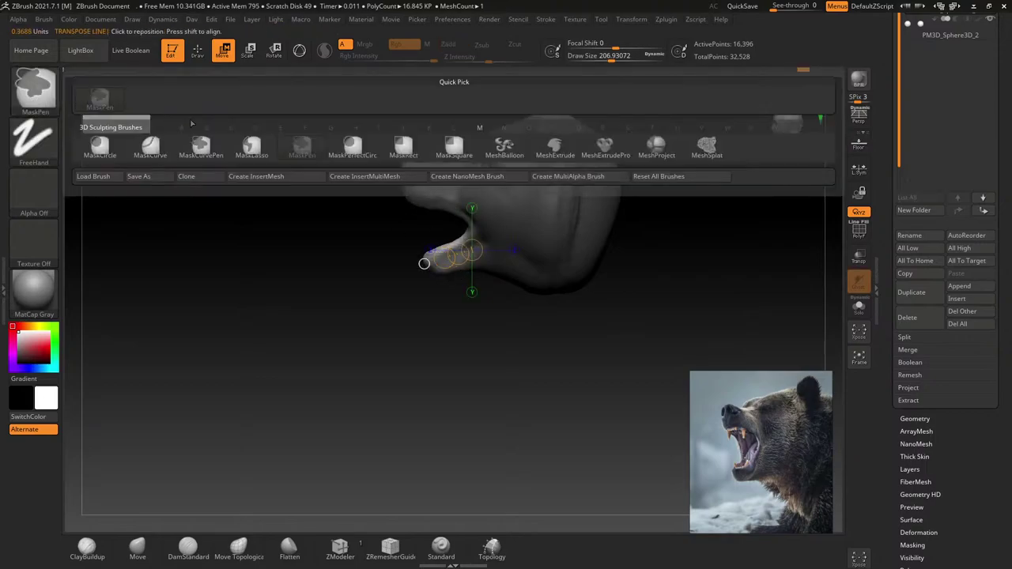
left_click(252, 147)
left_click_drag(415, 359, 440, 229)
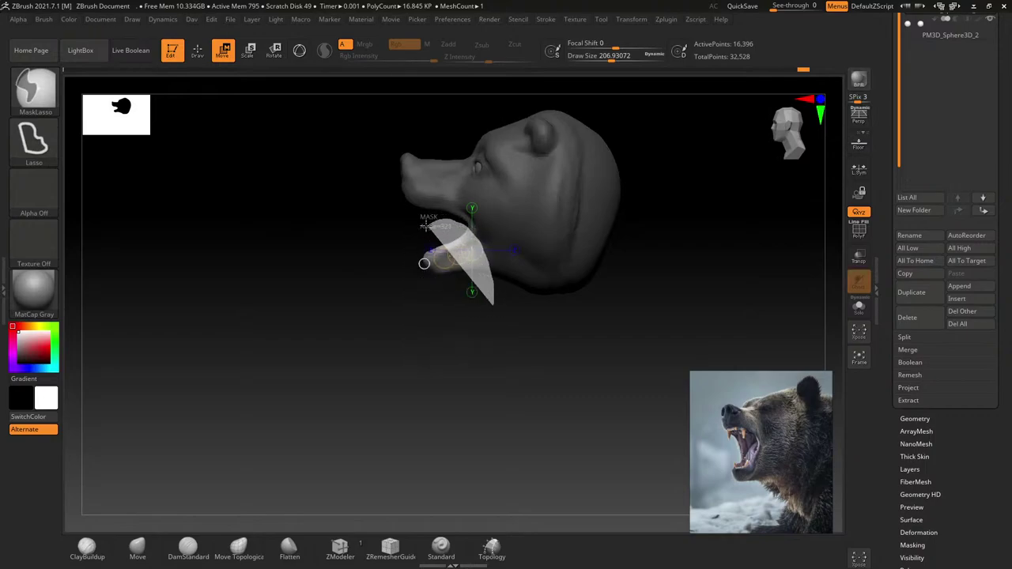
mouse_move(490, 302)
left_mouse_down("ctrl")
mouse_move(465, 235)
mouse_move(396, 340)
mouse_move(348, 376)
left_mouse_up("ctrl")
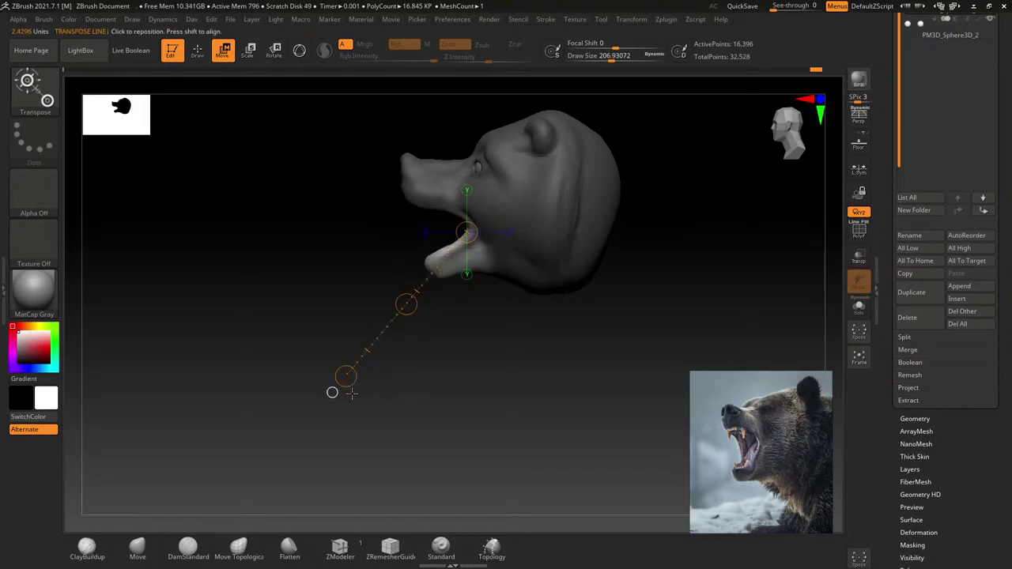
Step: Rotate the lower jaw downward with the Transpose action line and invert the mask
key("e")
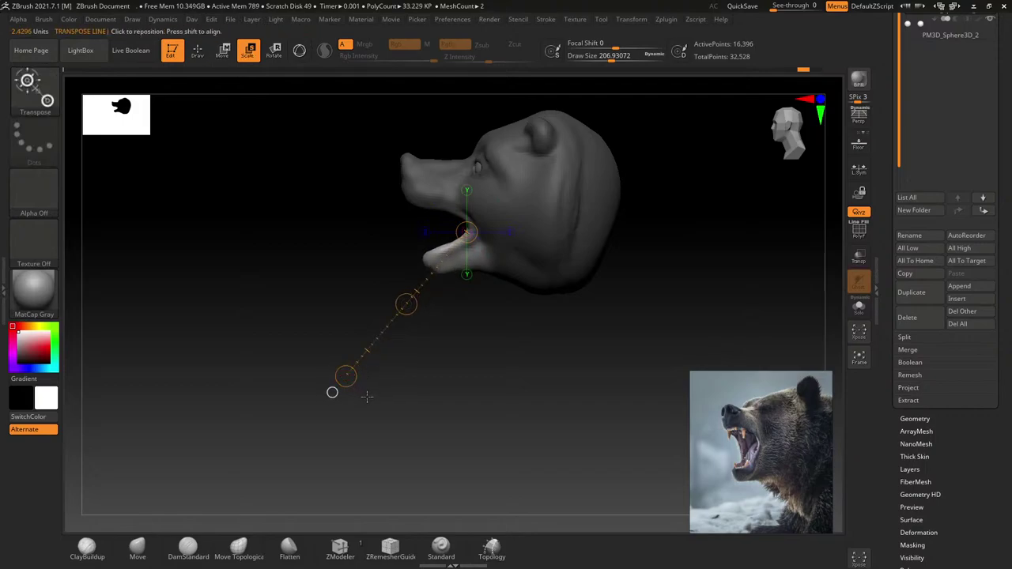
key("r")
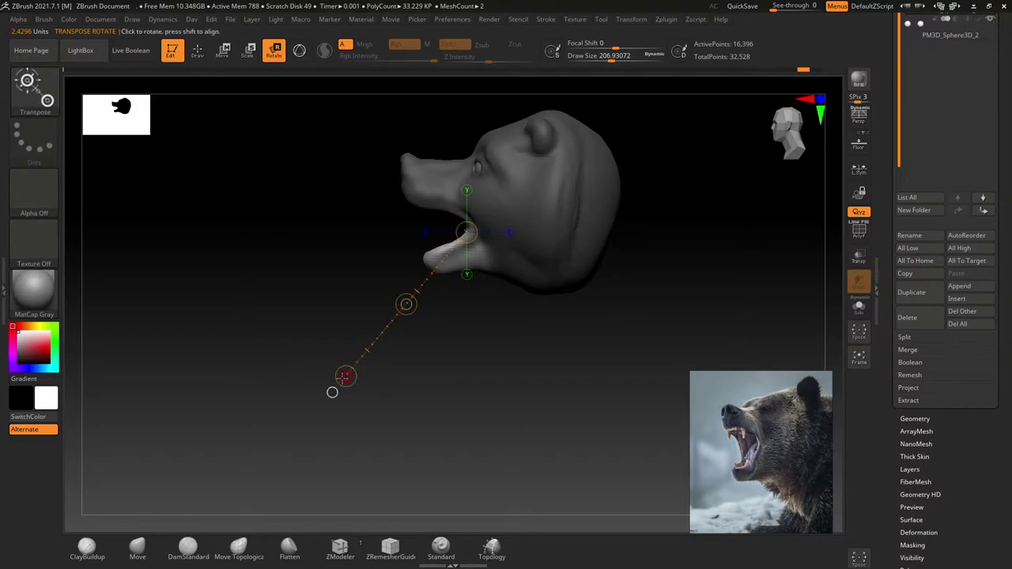
left_click_drag(345, 376, 348, 385)
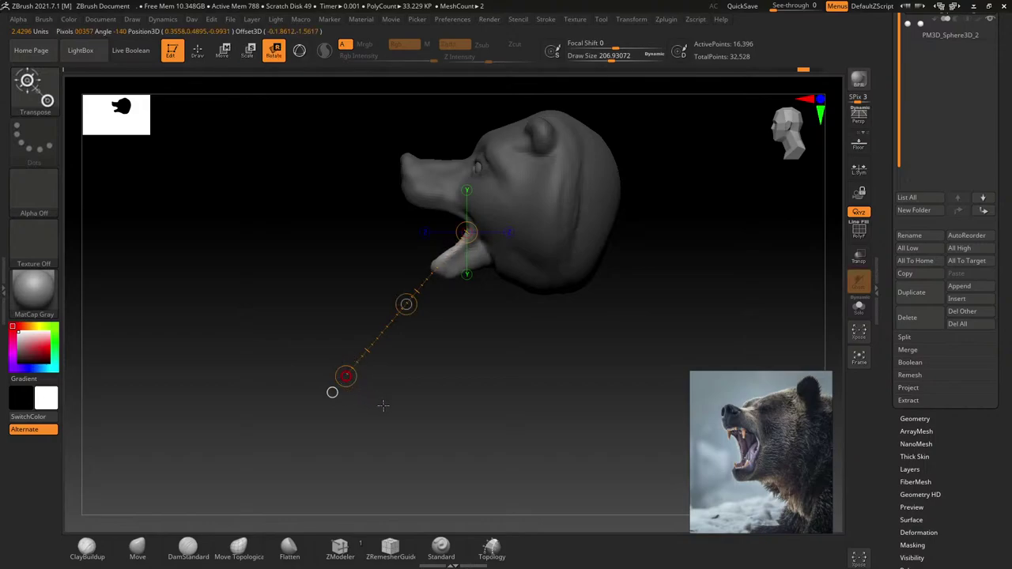
key("w")
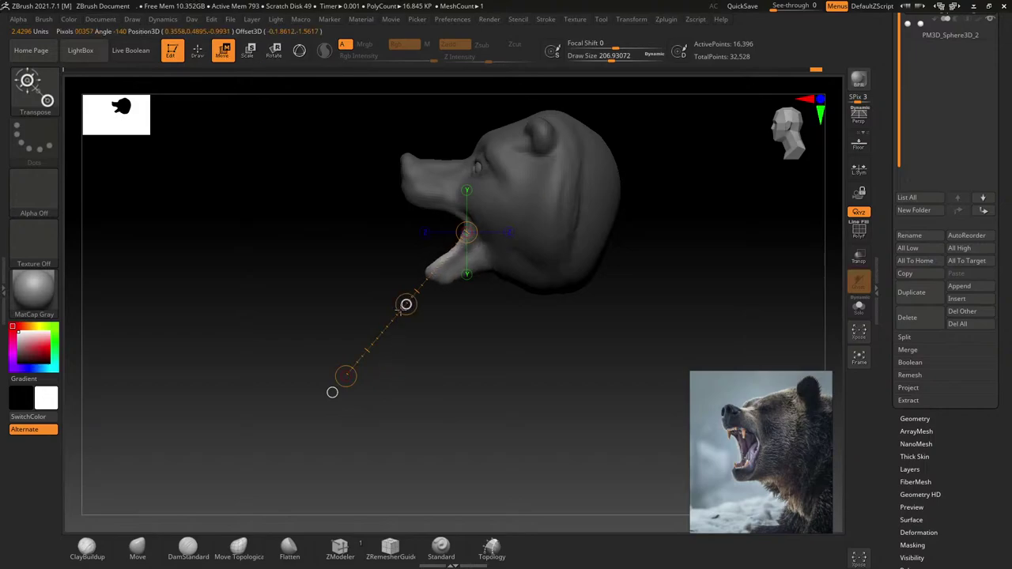
left_click(464, 322, "ctrl")
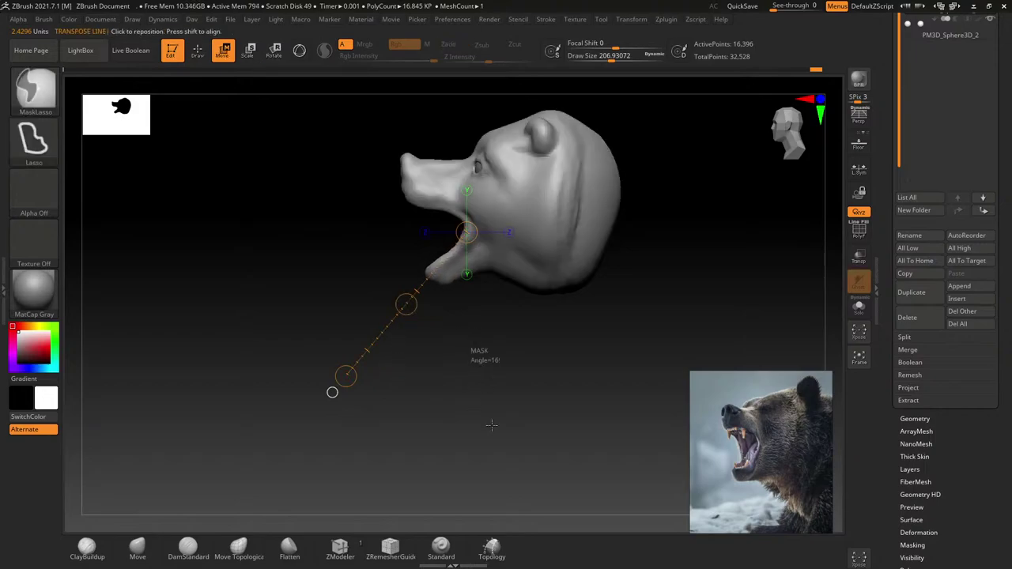
left_click(197, 51)
Step: Reduce the brush to about 94 and slightly reshape the head surface
mouse_move(339, 278)
left_mouse_down()
mouse_move(459, 287)
mouse_move(478, 267)
mouse_move(443, 237)
mouse_move(470, 219)
mouse_move(492, 220)
mouse_move(481, 244)
mouse_move(497, 198)
mouse_move(477, 212)
mouse_move(477, 198)
mouse_move(466, 198)
mouse_move(494, 187)
mouse_move(493, 221)
mouse_move(489, 209)
left_mouse_up()
key("s")
key("s")
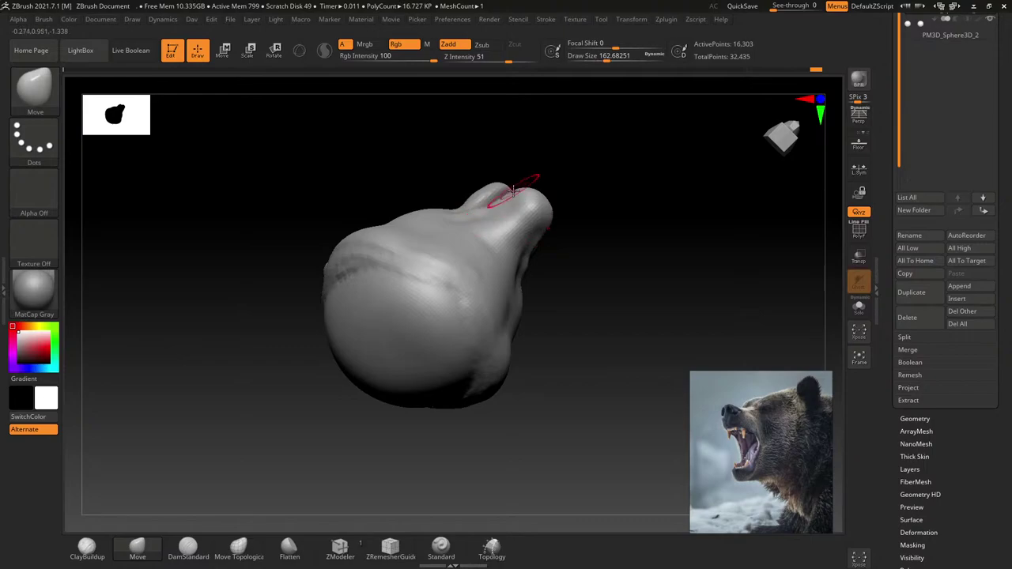
mouse_move(481, 214)
left_mouse_down()
mouse_move(463, 214)
mouse_move(509, 248)
mouse_move(504, 237)
mouse_move(485, 237)
left_mouse_up()
key("s")
mouse_move(485, 237)
left_mouse_down()
mouse_move(497, 227)
mouse_move(514, 253)
mouse_move(536, 314)
mouse_move(524, 298)
left_mouse_up()
key("s")
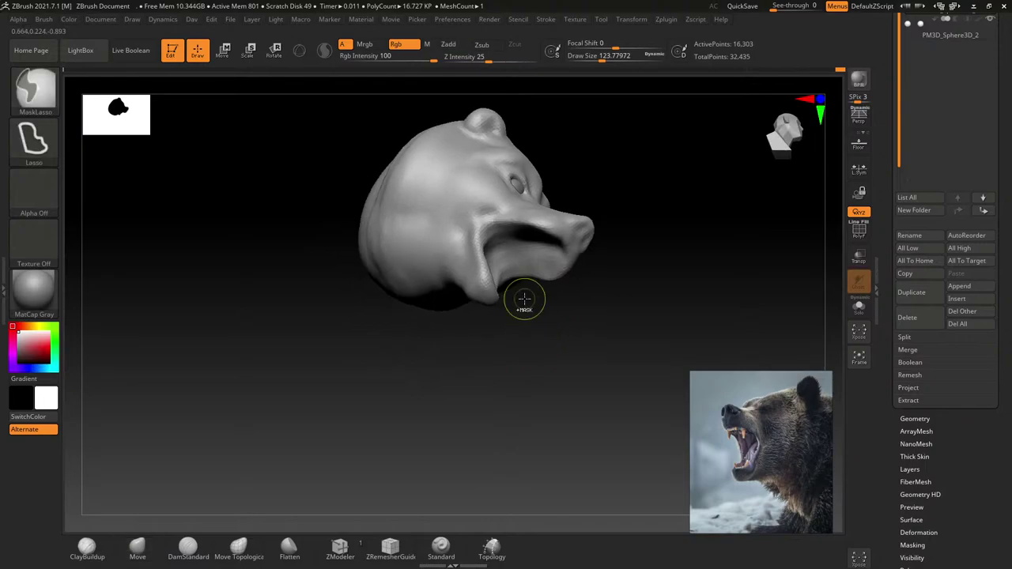
mouse_move(486, 395)
left_mouse_down()
mouse_move(454, 329)
mouse_move(464, 334)
left_mouse_up()
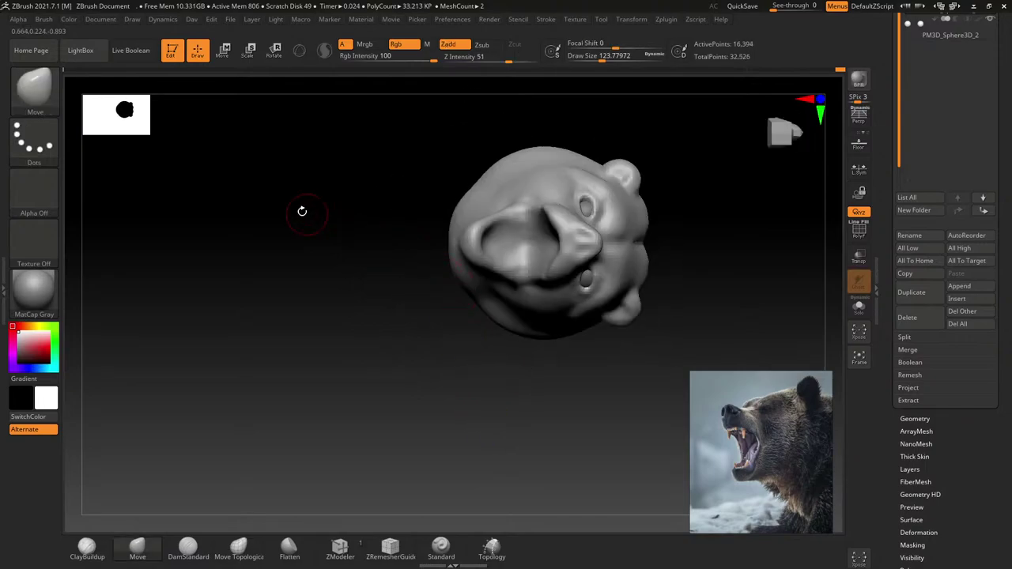
Step: Select the ClayBuildup brush from the Brush palette
left_click(51, 95)
left_click(334, 203)
left_click_drag(335, 203, 551, 232)
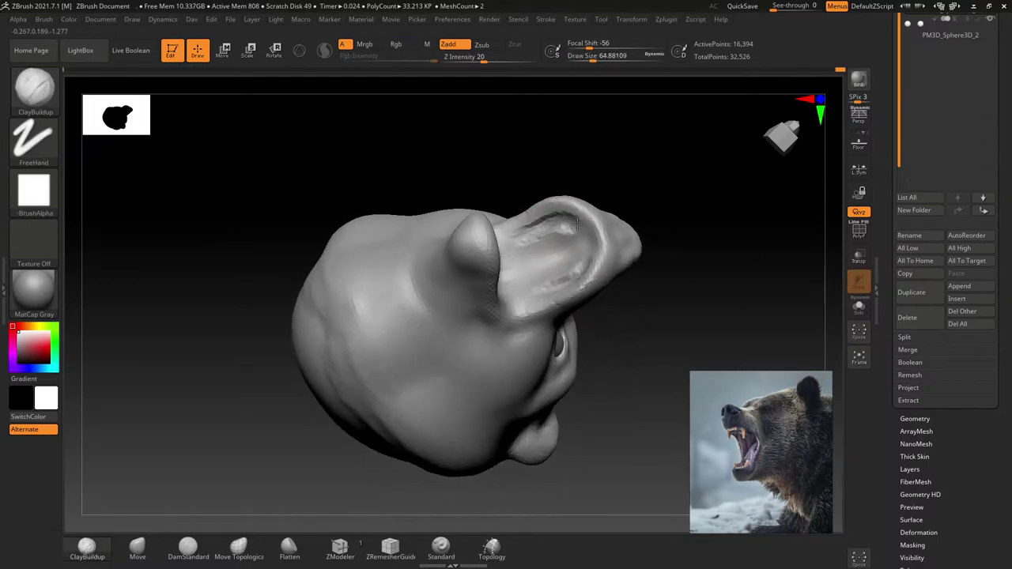
Step: Build up clay strokes inside the bear's open mouth
mouse_move(512, 240)
left_mouse_down()
mouse_move(545, 239)
mouse_move(546, 250)
mouse_move(576, 257)
mouse_move(571, 247)
left_mouse_up()
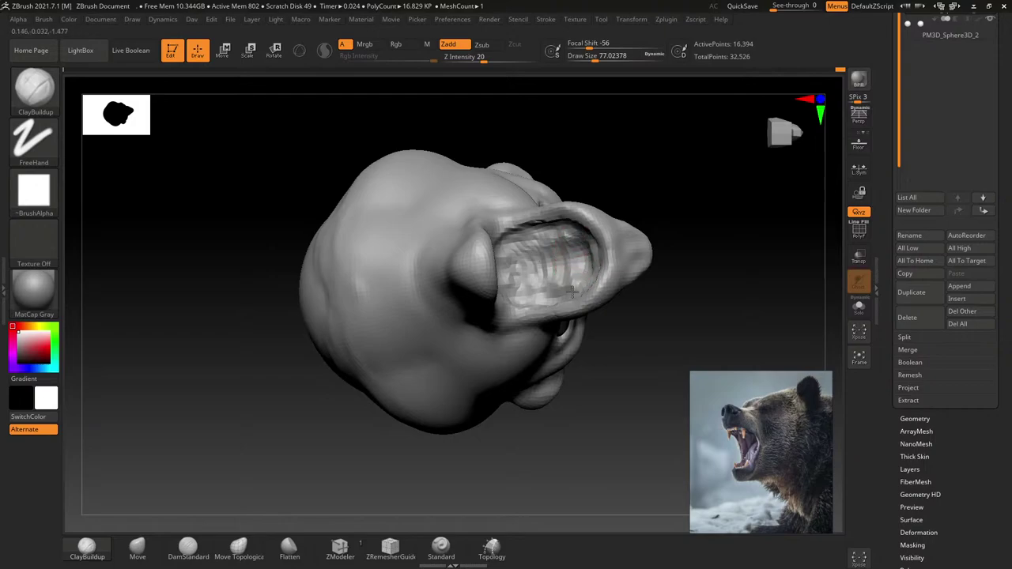
left_click_drag(564, 284, 546, 273)
left_click_drag(696, 316, 648, 261)
left_click_drag(474, 269, 553, 273)
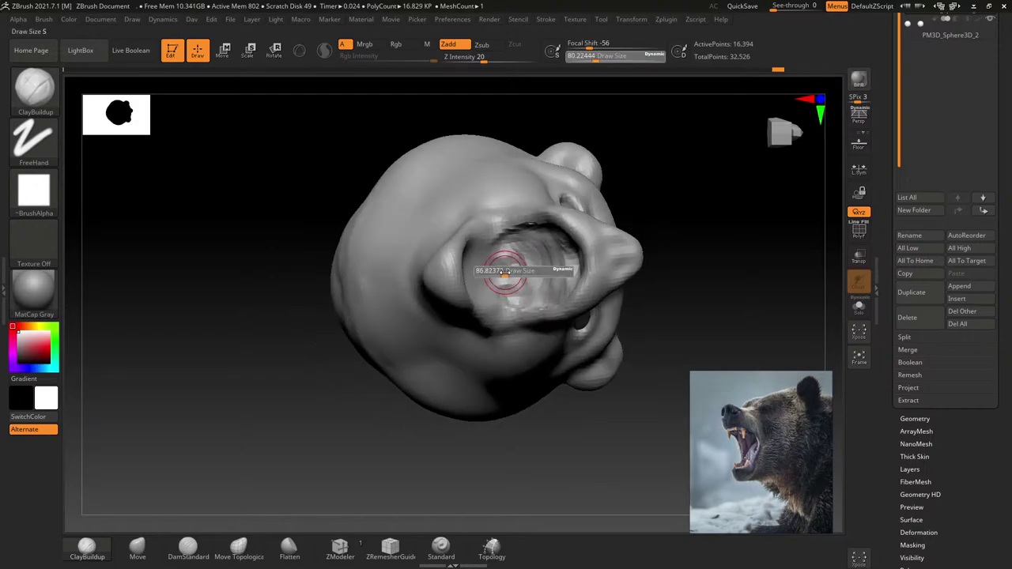
left_click_drag(356, 332, 486, 289)
right_click_drag(476, 266, 489, 248)
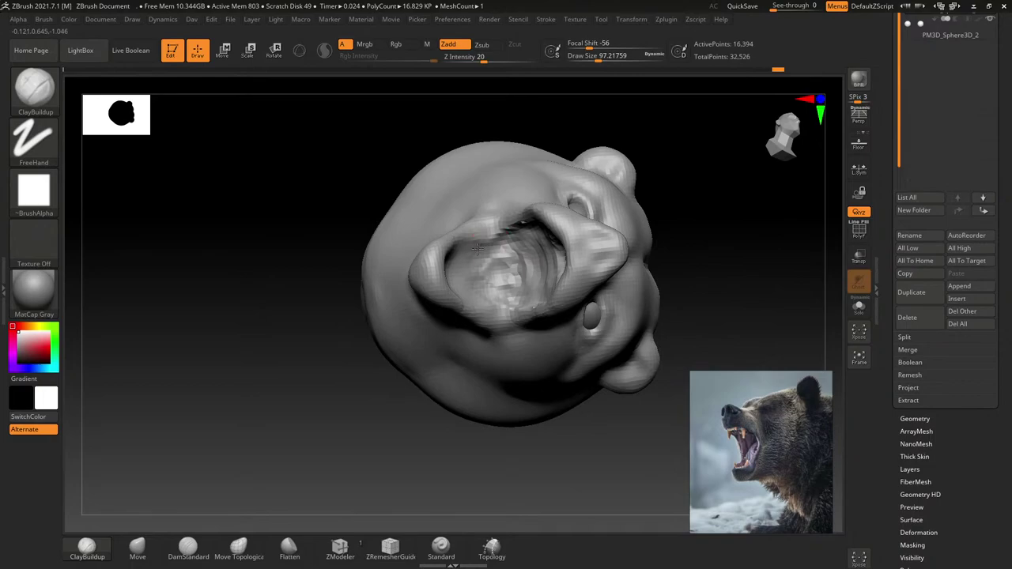
left_click_drag(477, 248, 513, 276)
mouse_move(525, 253)
right_mouse_down()
mouse_move(482, 284)
mouse_move(399, 289)
mouse_move(414, 292)
mouse_move(395, 276)
mouse_move(394, 296)
right_mouse_up()
Step: Enlarge the brush, reshape the rounded jaw tip and smooth the area below it
key("bracketright")
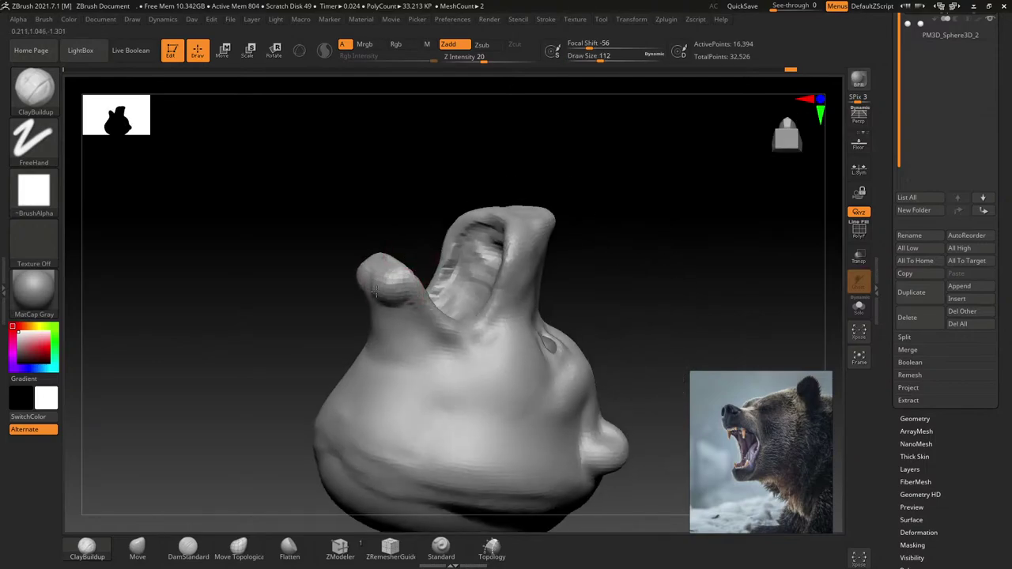
right_click_drag(402, 338, 384, 293)
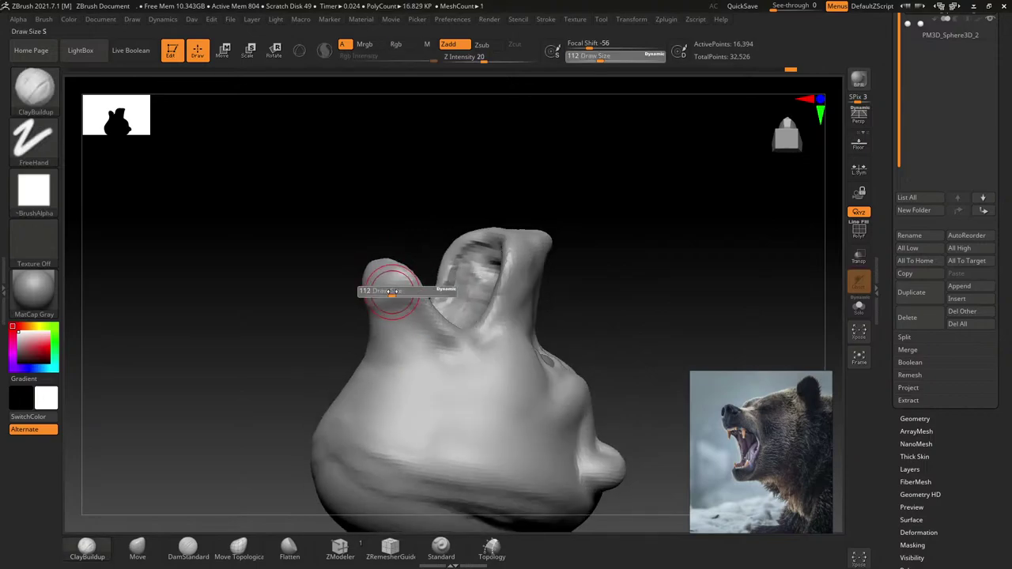
left_click_drag(393, 289, 410, 309)
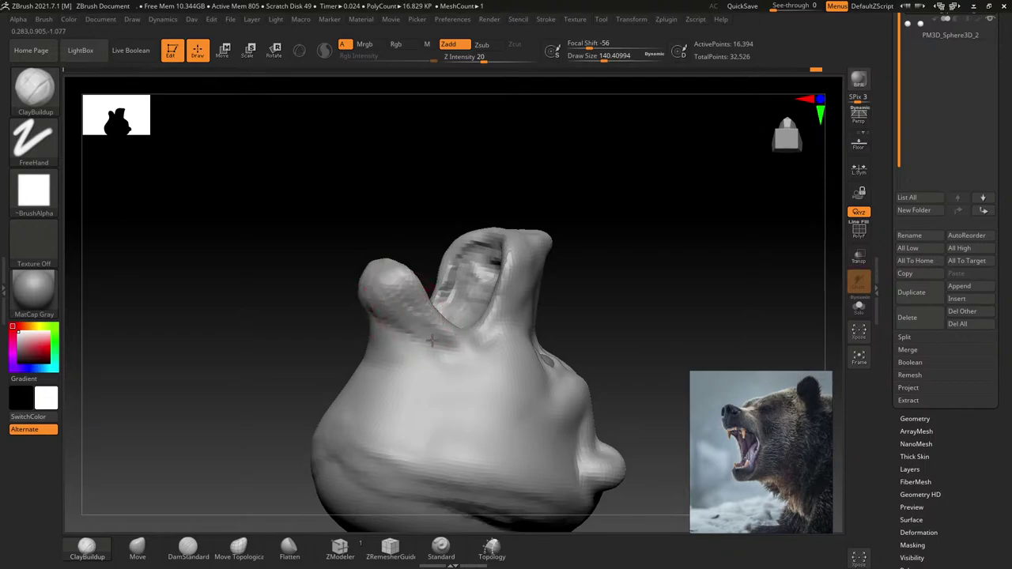
left_click_drag(427, 335, 445, 353)
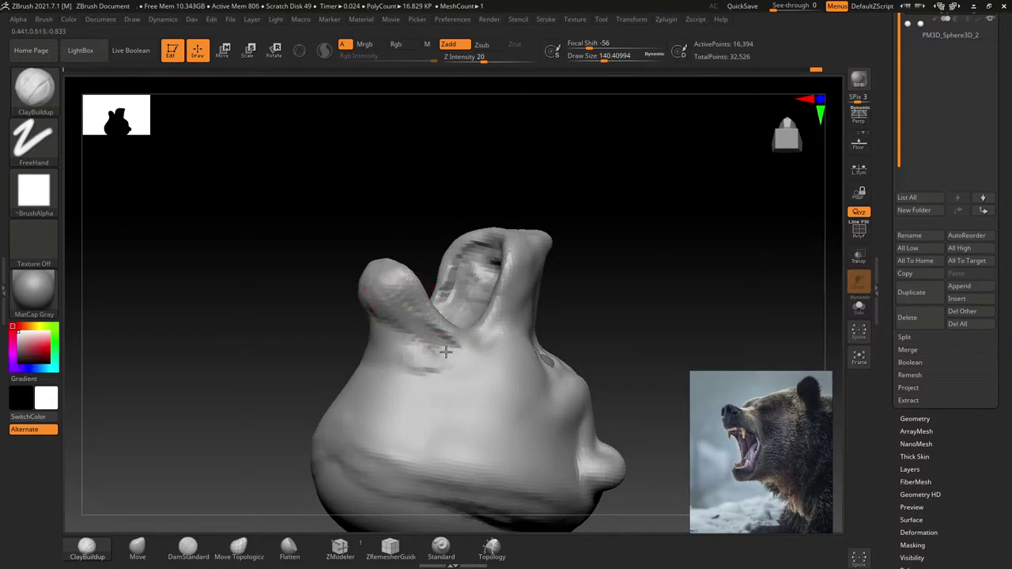
key("shift")
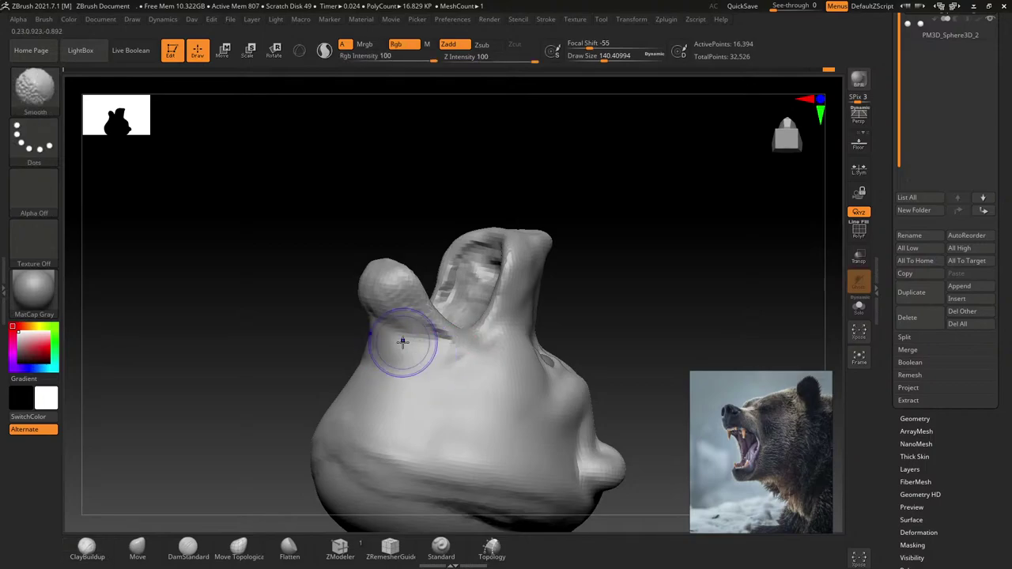
left_click_drag(448, 384, 323, 293)
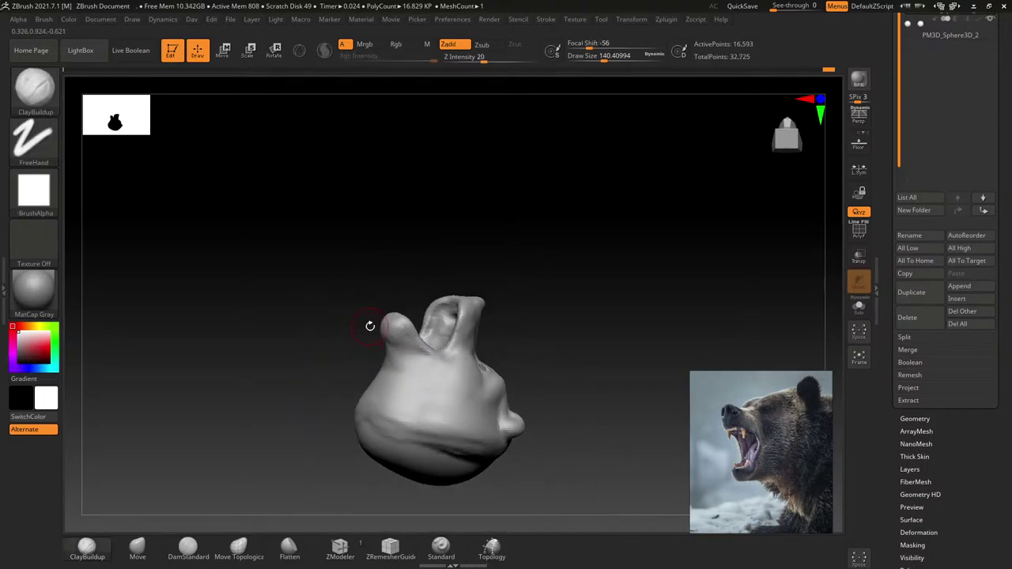
Step: Sculpt around the eye and brow after zooming in on the eye area
mouse_move(371, 323)
left_mouse_down()
mouse_move(421, 435)
mouse_move(441, 311)
mouse_move(424, 294)
left_mouse_up()
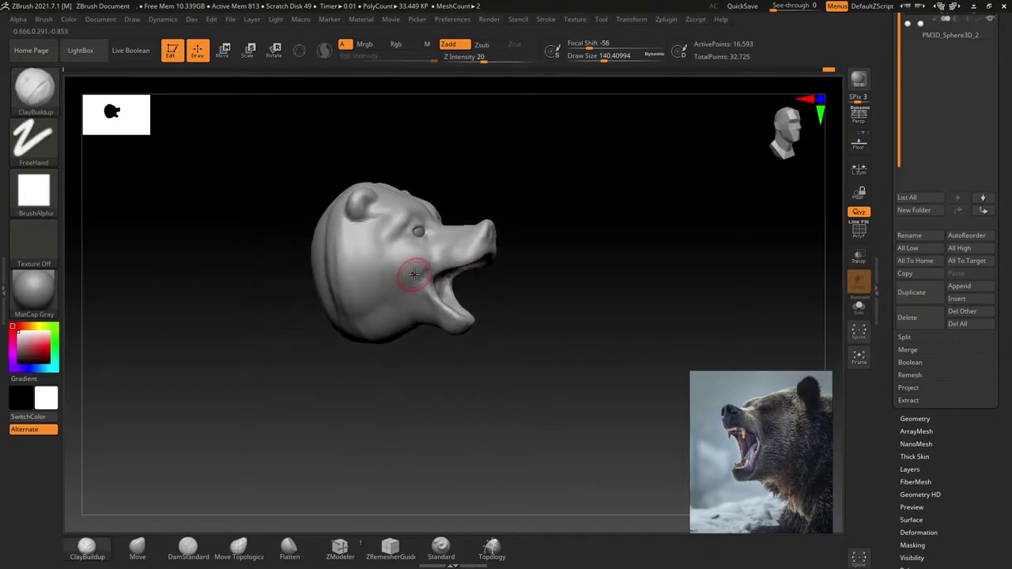
mouse_move(423, 294)
right_mouse_down()
mouse_move(427, 241)
mouse_move(441, 282)
mouse_move(431, 235)
right_mouse_up()
key("s")
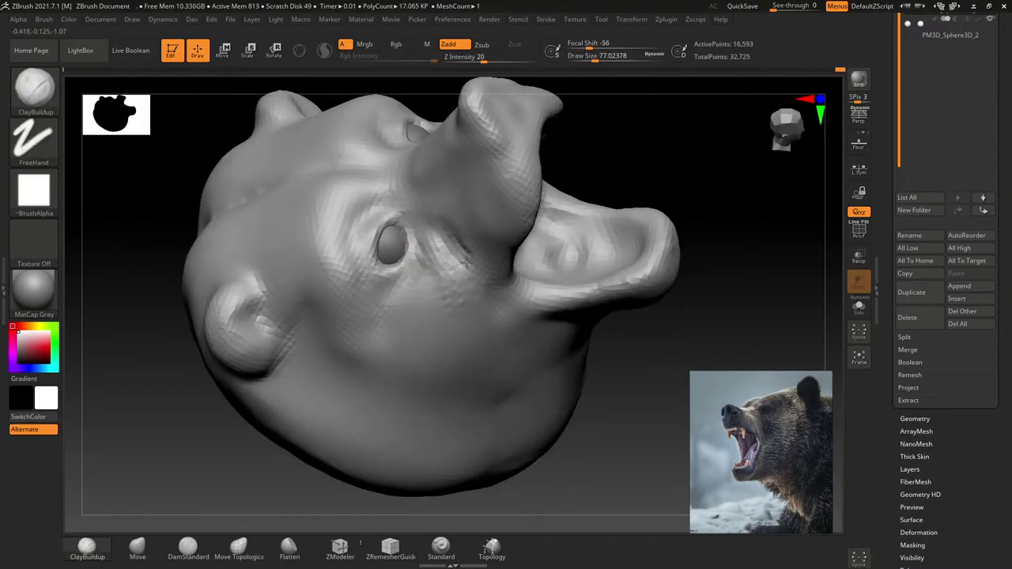
mouse_move(463, 295)
right_mouse_down()
mouse_move(441, 403)
mouse_move(418, 250)
mouse_move(429, 231)
right_mouse_up()
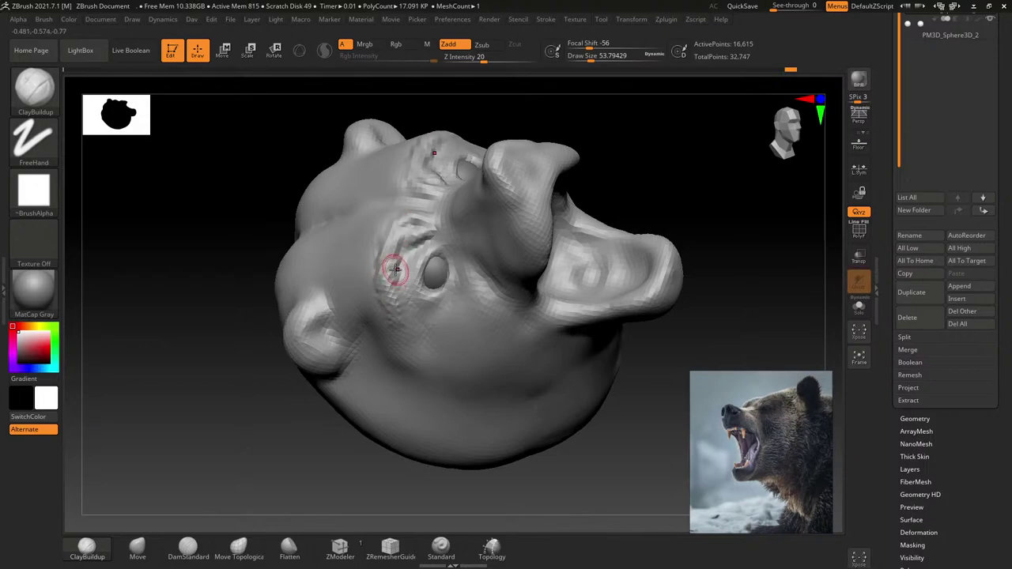
mouse_move(395, 265)
left_mouse_down()
mouse_move(408, 247)
mouse_move(400, 271)
left_mouse_up()
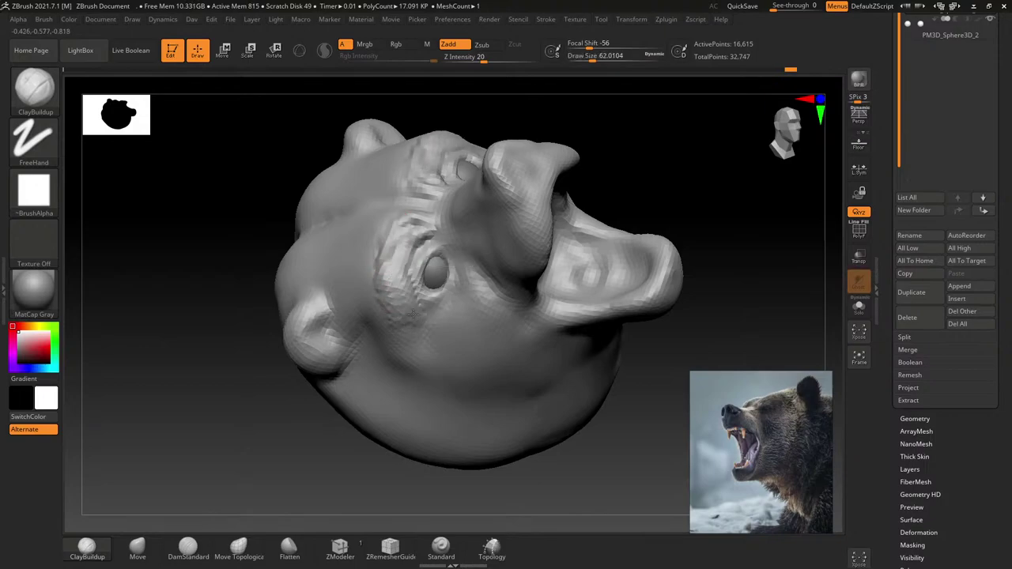
Step: Smooth out the blocky streaks on the nose bridge
right_click_drag(413, 315, 405, 291)
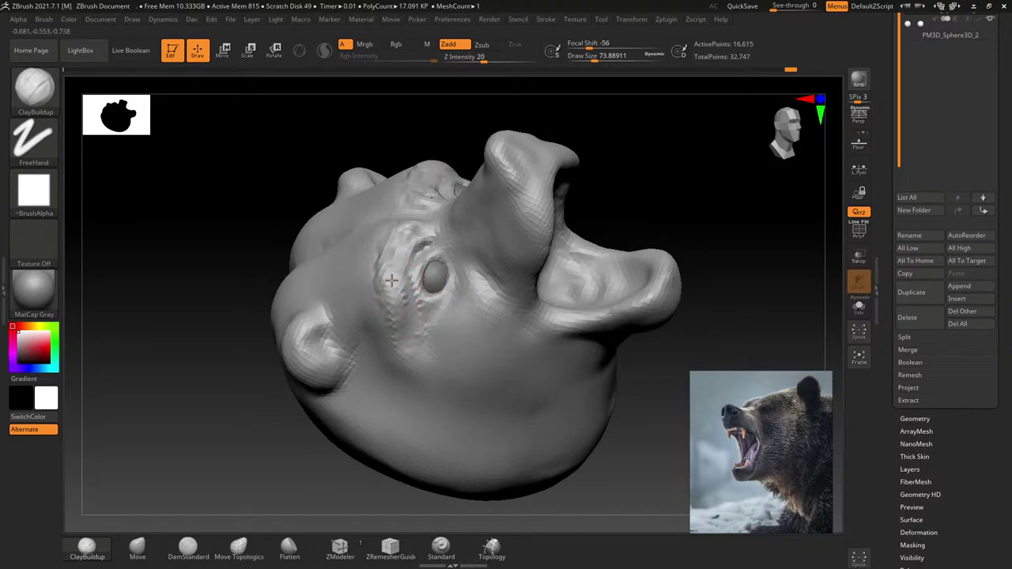
right_click_drag(419, 233, 407, 219)
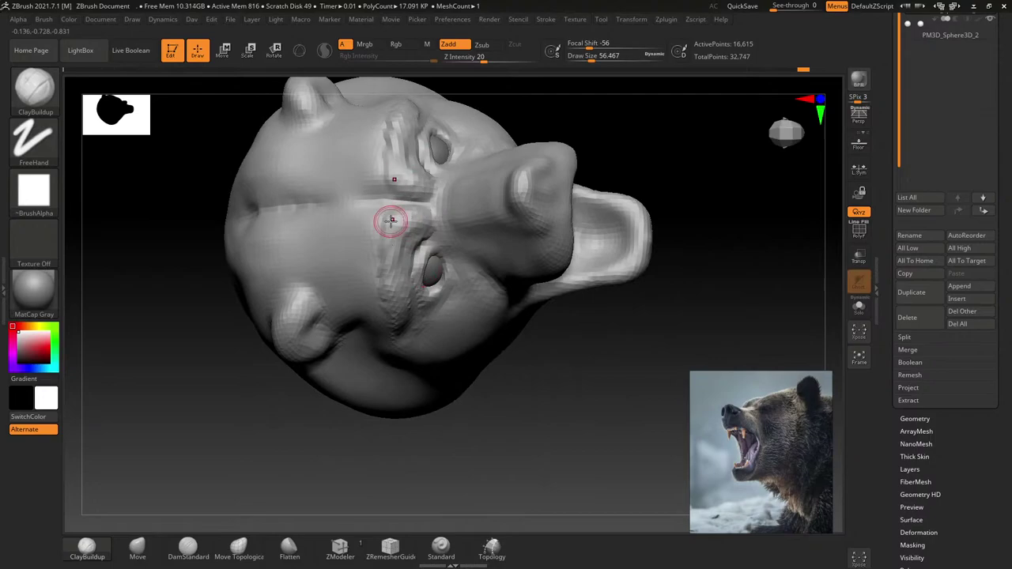
left_click_drag(380, 219, 388, 289)
left_click_drag(364, 220, 355, 226)
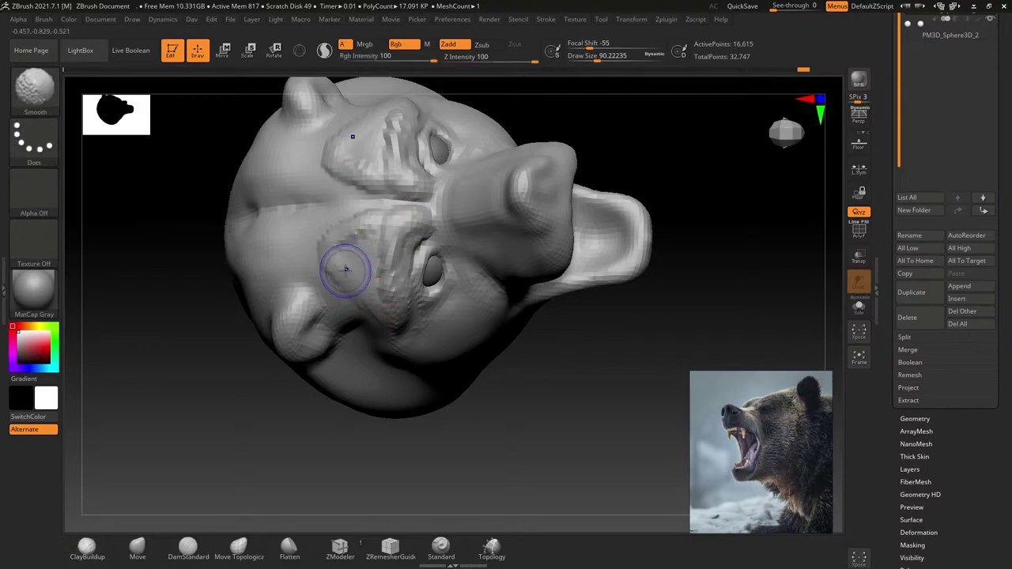
mouse_move(339, 266)
left_mouse_down("shift")
mouse_move(375, 230)
mouse_move(371, 253)
left_mouse_up("shift")
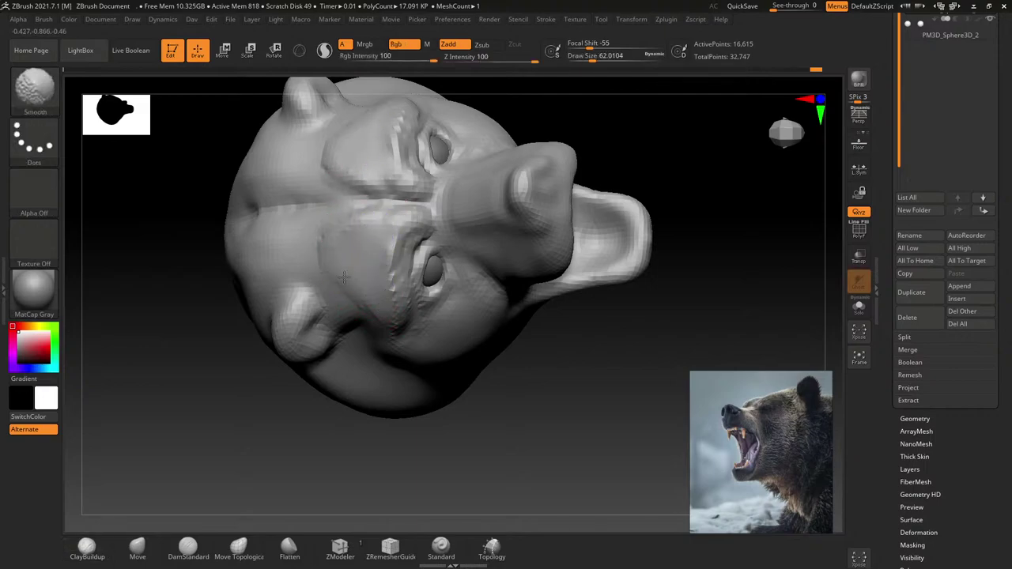
Step: Enlarge the brush and orbit the head from side profile to an exact front view
mouse_move(398, 298)
right_mouse_down()
mouse_move(389, 252)
mouse_move(425, 289)
right_mouse_up()
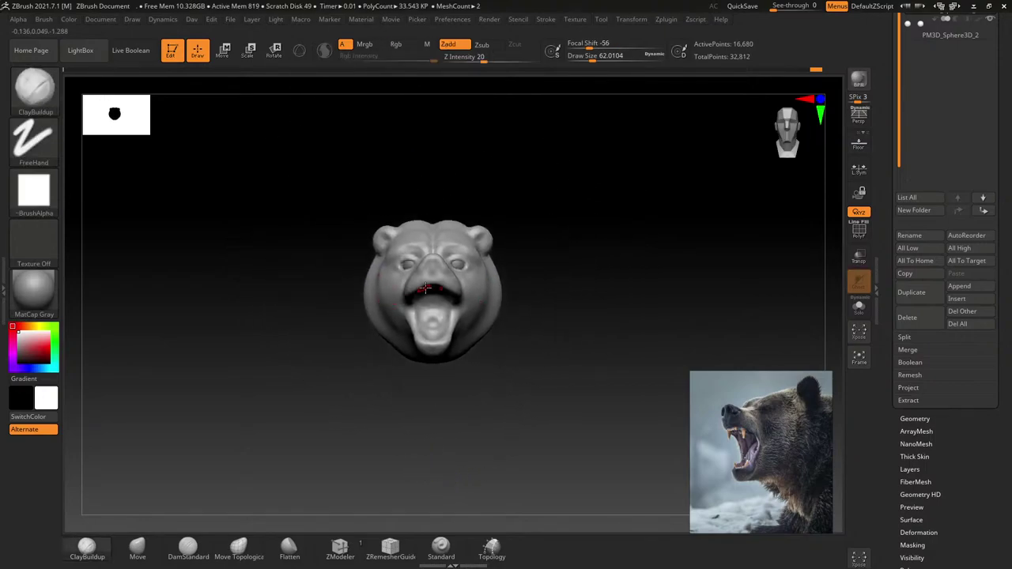
mouse_move(506, 290)
right_mouse_down("alt")
mouse_move(417, 293)
mouse_move(455, 278)
mouse_move(377, 237)
mouse_move(430, 283)
mouse_move(512, 280)
mouse_move(530, 255)
mouse_move(522, 254)
right_mouse_up("alt")
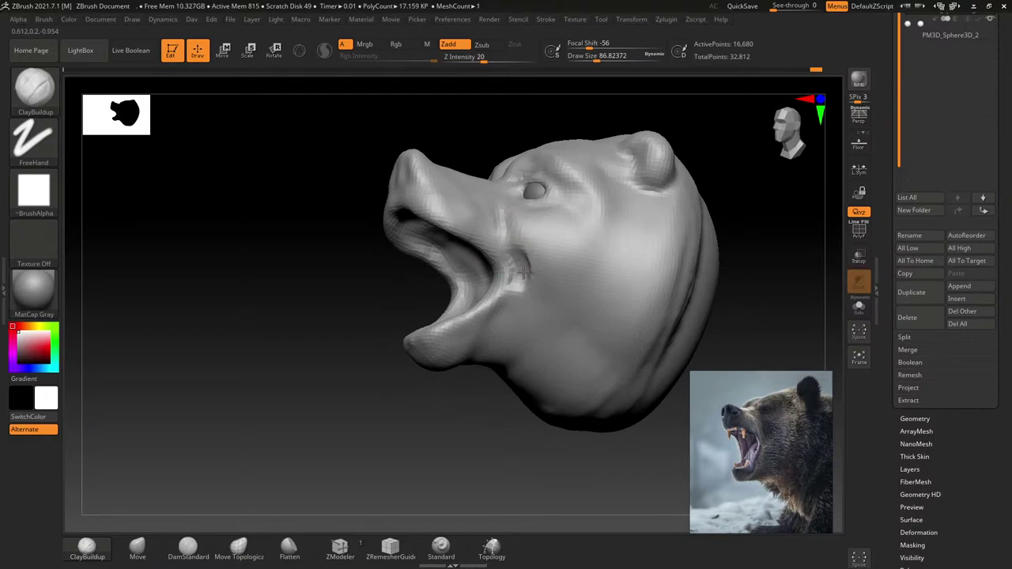
key("s")
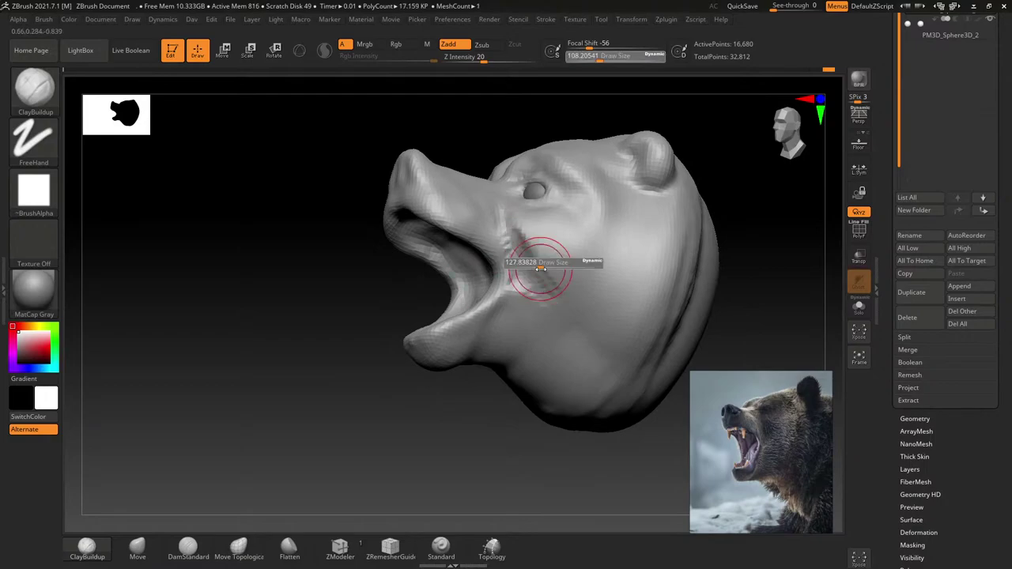
mouse_move(542, 260)
left_mouse_down()
mouse_move(569, 260)
mouse_move(528, 240)
left_mouse_up()
left_click_drag(470, 317, 506, 371, "shift")
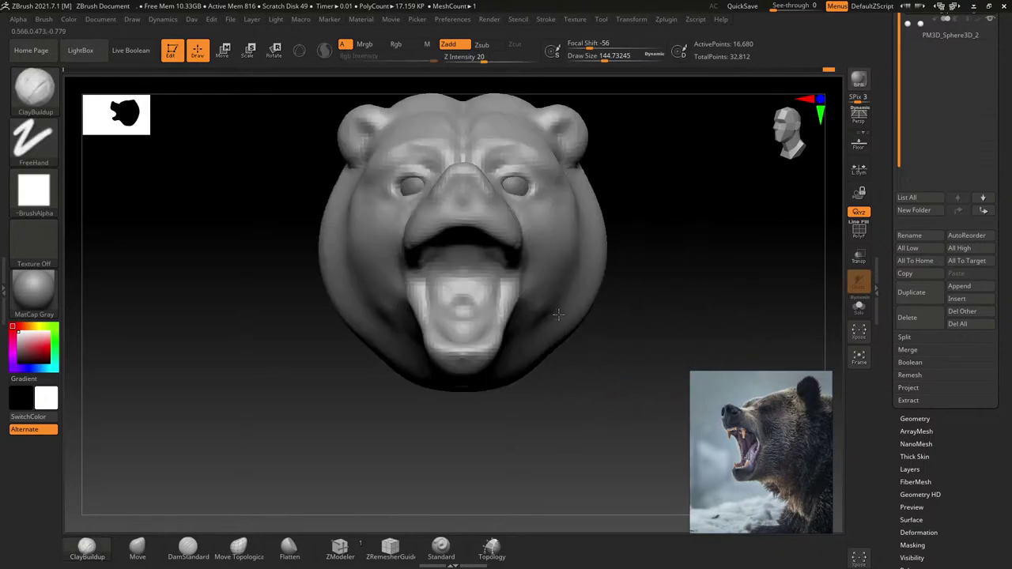
left_click_drag(550, 410, 566, 302)
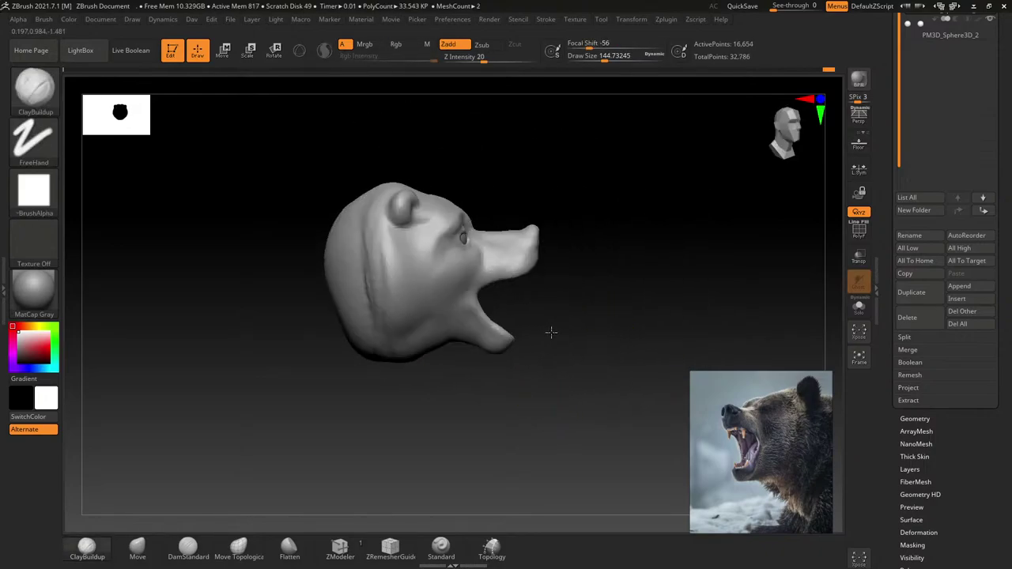
mouse_move(540, 257)
left_mouse_down("shift")
mouse_move(535, 276)
mouse_move(506, 261)
mouse_move(477, 210)
left_mouse_up("shift")
right_click_drag(473, 253, 436, 305, "ctrl")
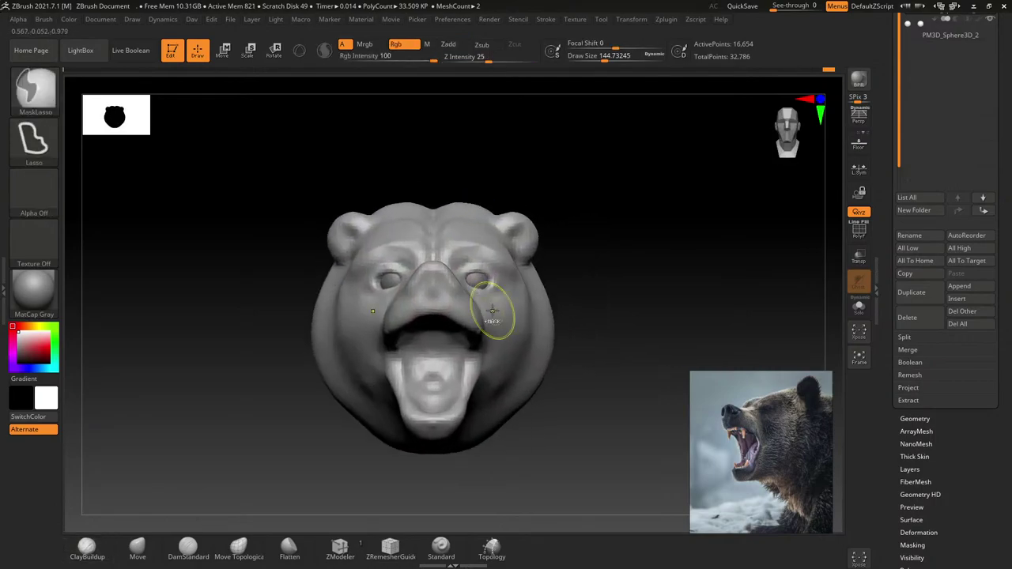
Step: Insert a Sphere3D subtool, move it beside the snout and scale it into a slim ellipsoid
left_click(960, 300)
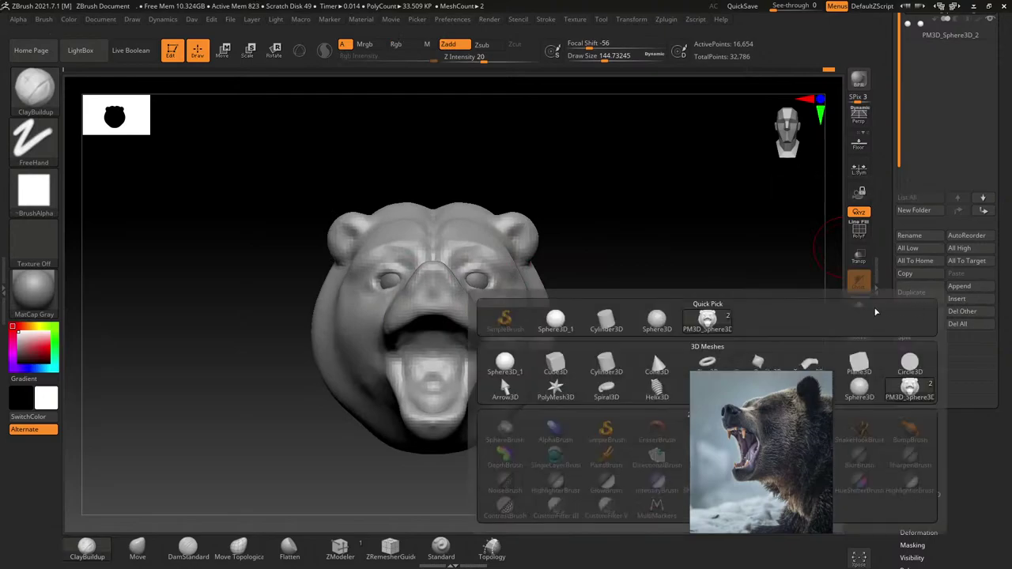
left_click(558, 317)
key("w")
right_click_drag(371, 279, 473, 279)
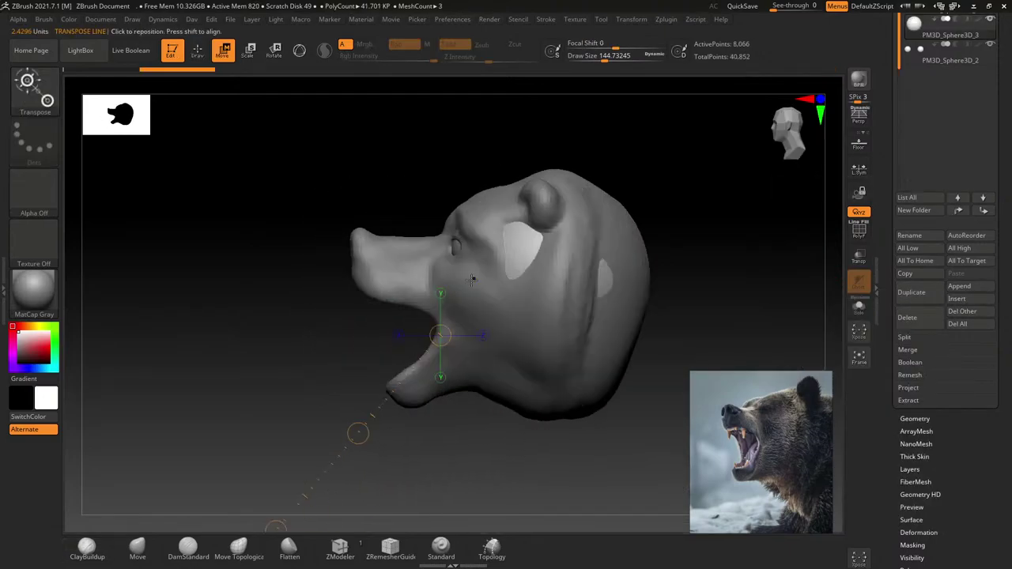
left_click(299, 51)
mouse_move(517, 276)
left_mouse_down()
mouse_move(244, 277)
mouse_move(274, 188)
left_mouse_up()
mouse_move(272, 283)
left_mouse_down()
mouse_move(181, 323)
mouse_move(212, 297)
left_mouse_up()
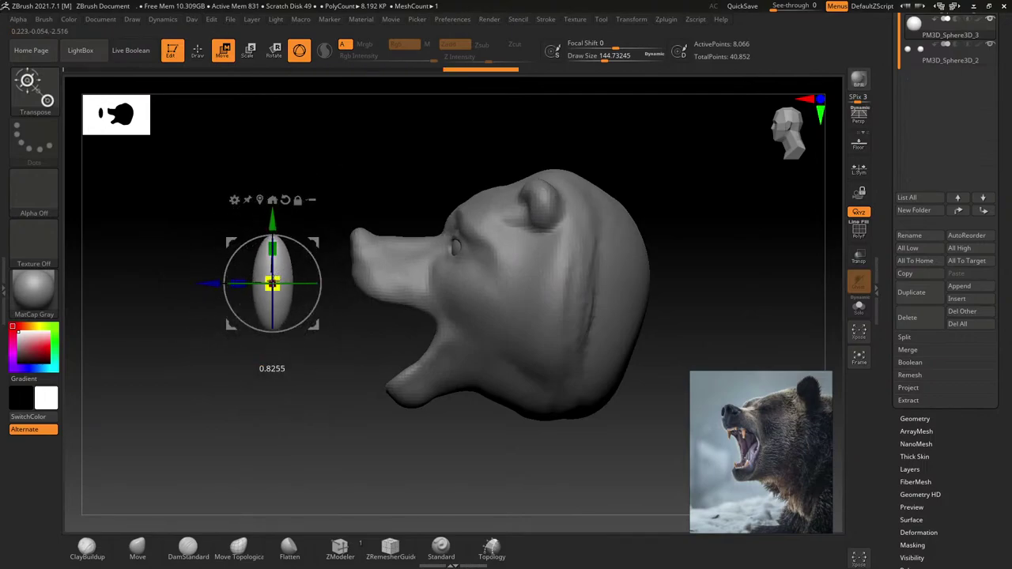
mouse_move(318, 253)
left_mouse_down("alt")
mouse_move(339, 240)
mouse_move(265, 150)
left_mouse_up("alt")
Step: Mask the top of the sphere with the MaskPen brush
key("q")
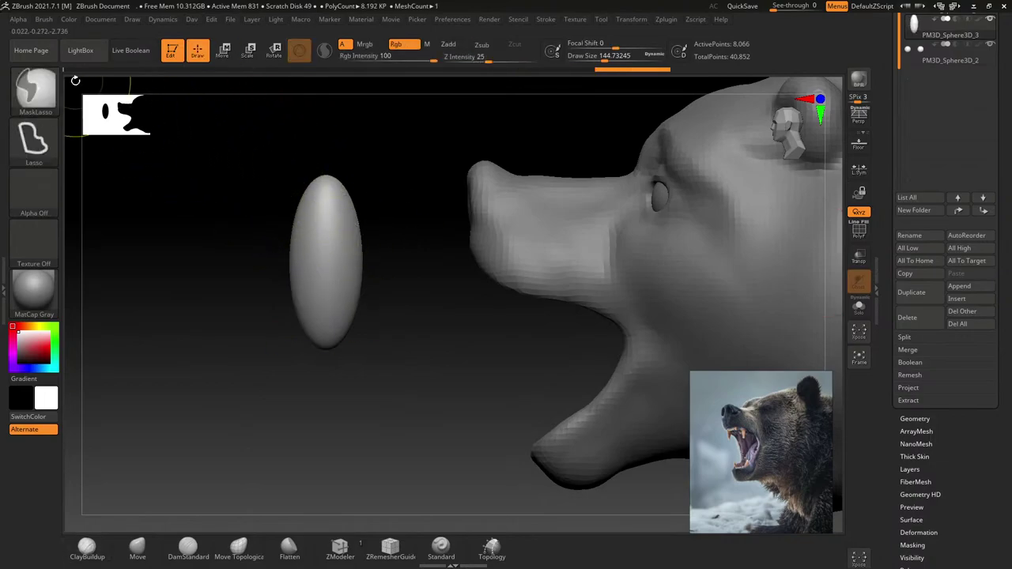
left_click(35, 88)
left_click(150, 99)
left_click_drag(178, 292, 429, 72, "ctrl")
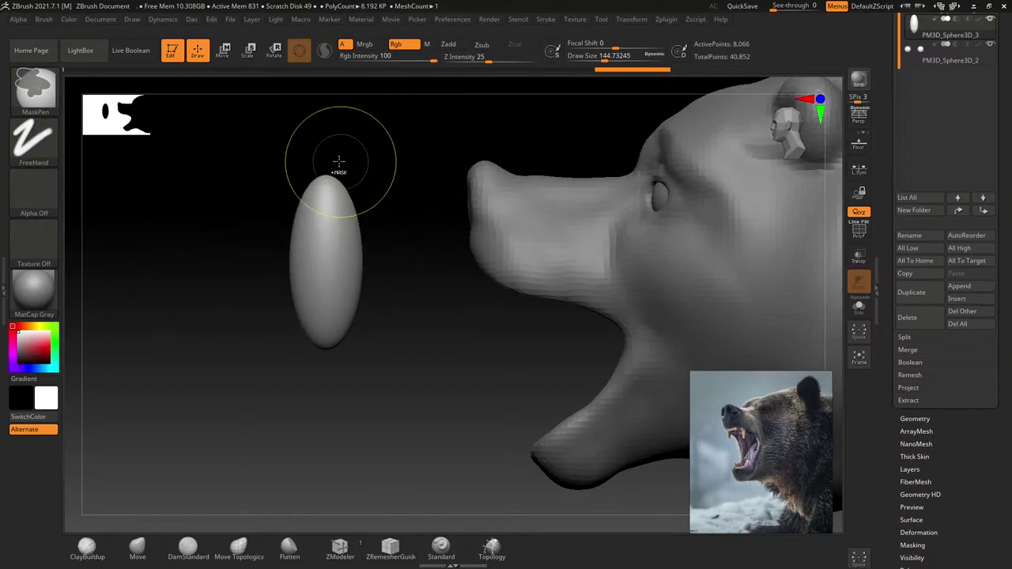
left_click_drag(245, 141, 422, 222, "ctrl")
Step: Invert the mask and scale the sphere's top flat with the world-aligned gizmo
left_click(420, 260, "ctrl")
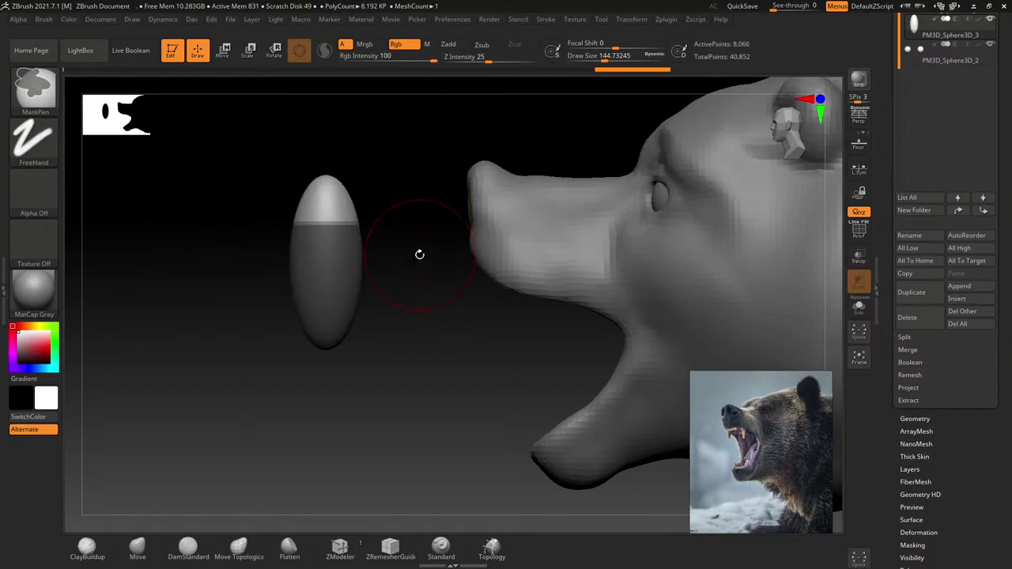
key("w")
left_click(336, 225, "alt")
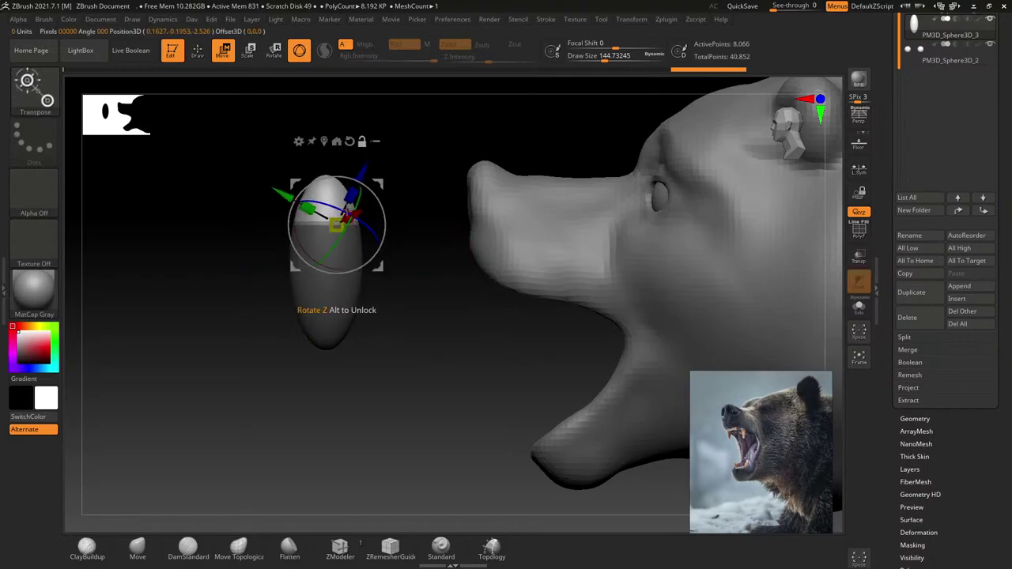
left_click(350, 141)
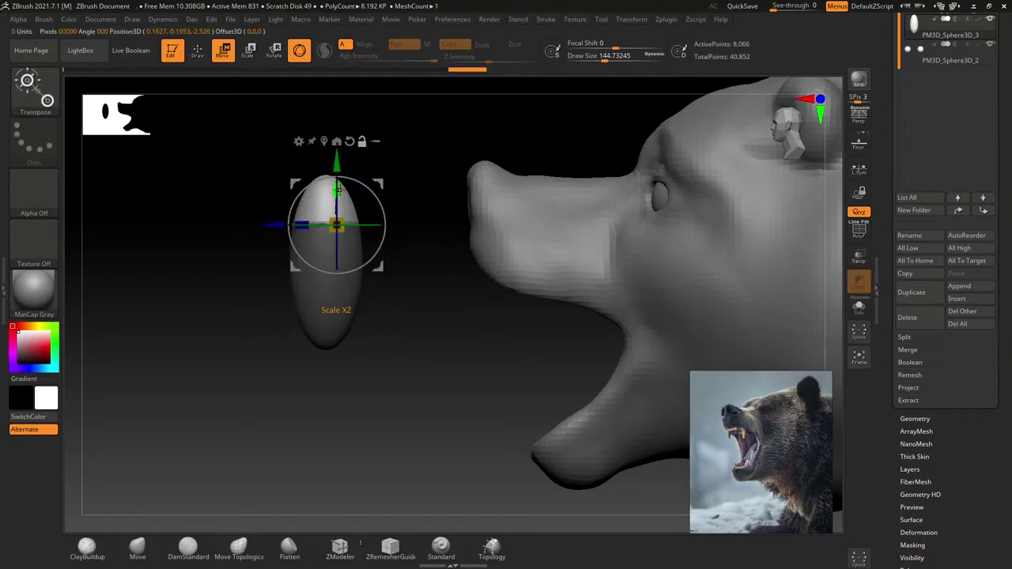
left_click_drag(336, 188, 336, 248)
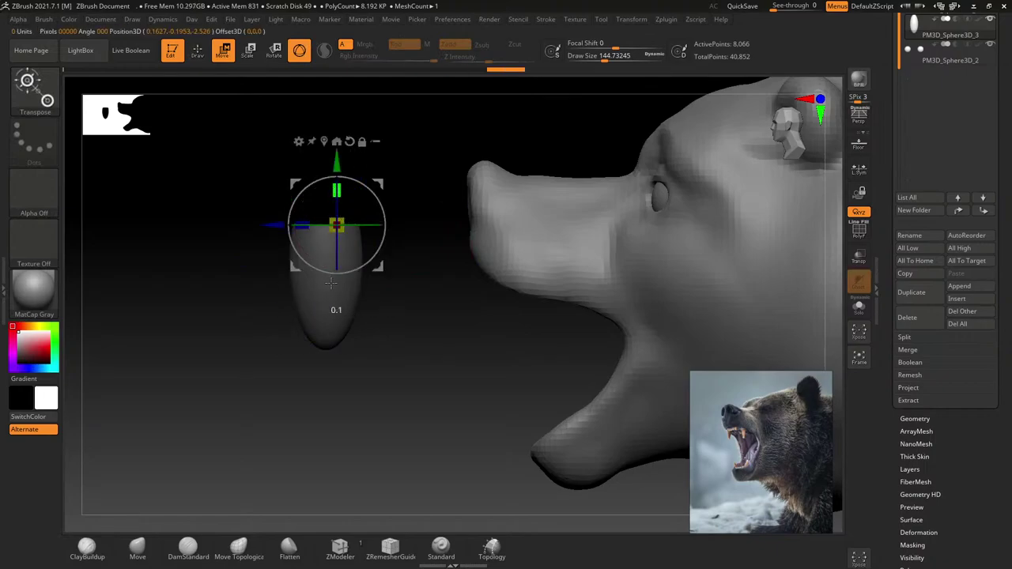
Step: Return to Draw mode, enlarge the brush and view the head from front and side
left_click(197, 49)
left_click_drag(226, 158, 334, 267, "shift")
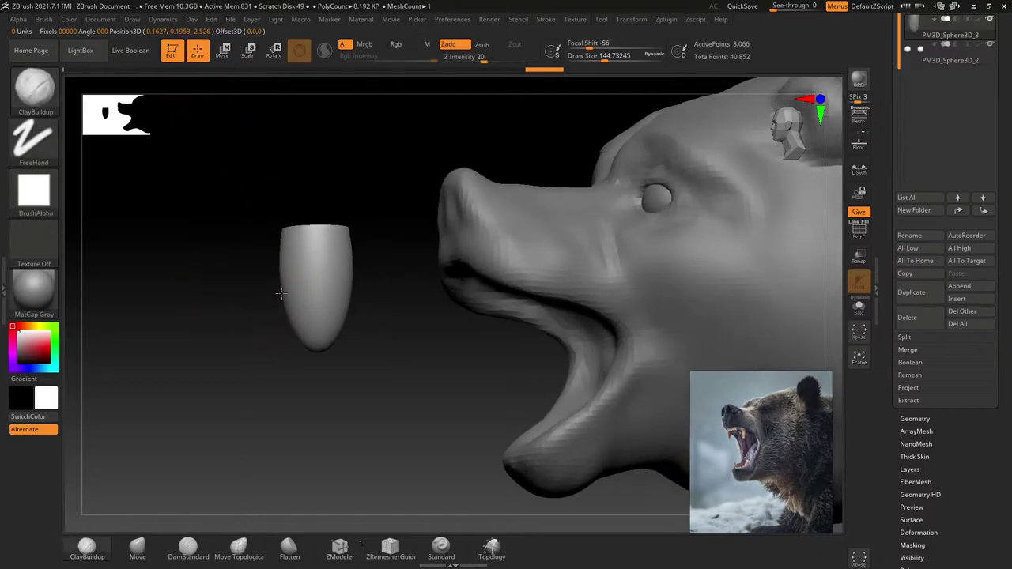
key("bracketright")
key("bracketright")
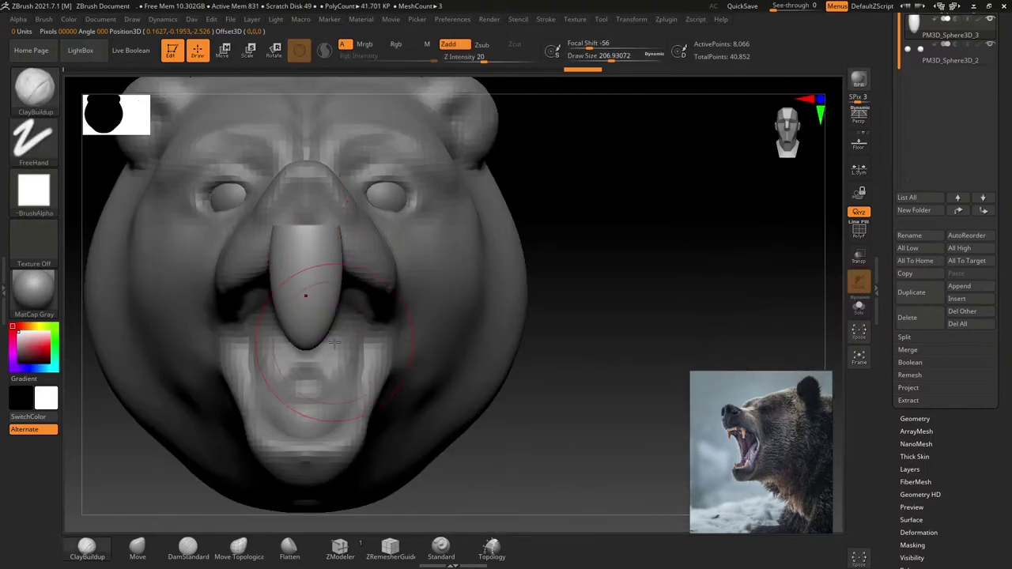
right_click_drag(306, 332, 246, 334, "shift")
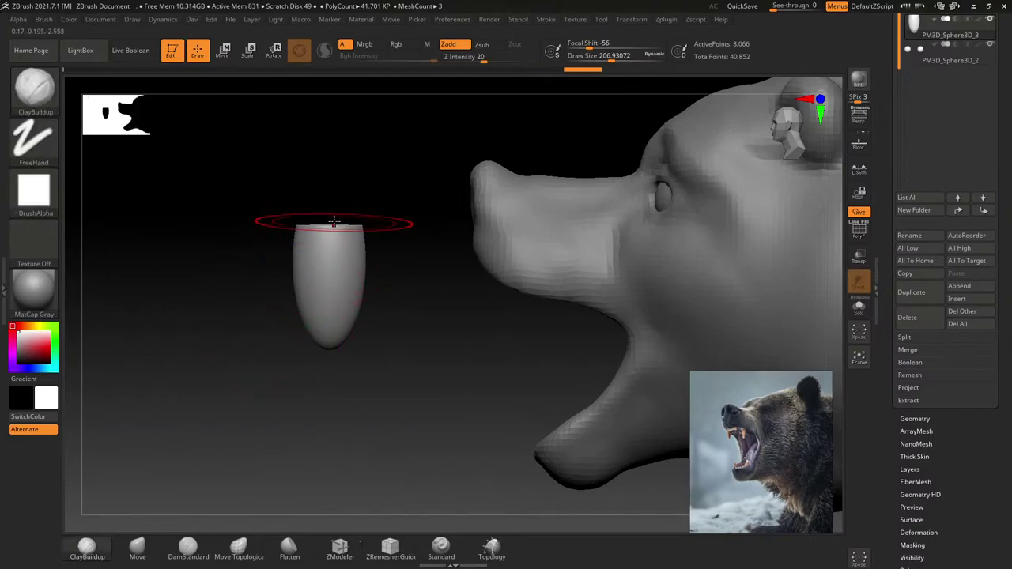
Step: Try applying a Deformer from the gizmo's Transform Type list and dismiss the symmetry warning
key("w")
left_click(302, 141)
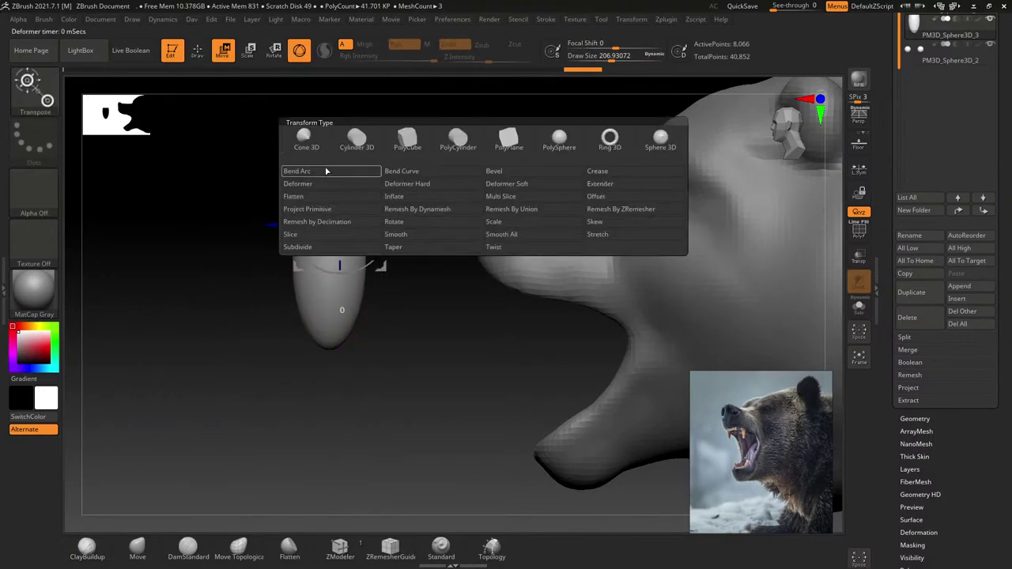
left_click(349, 185)
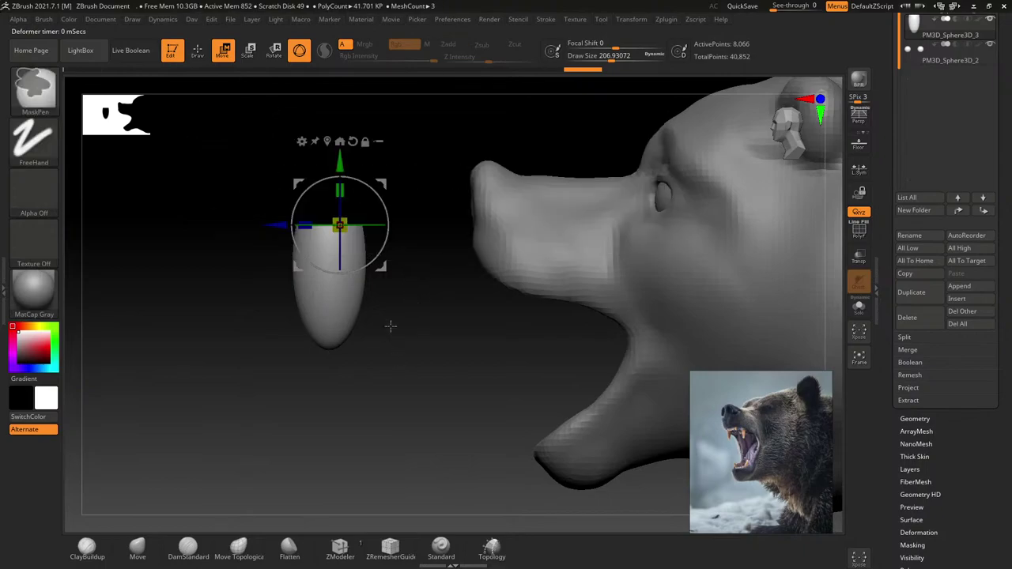
left_click(302, 141)
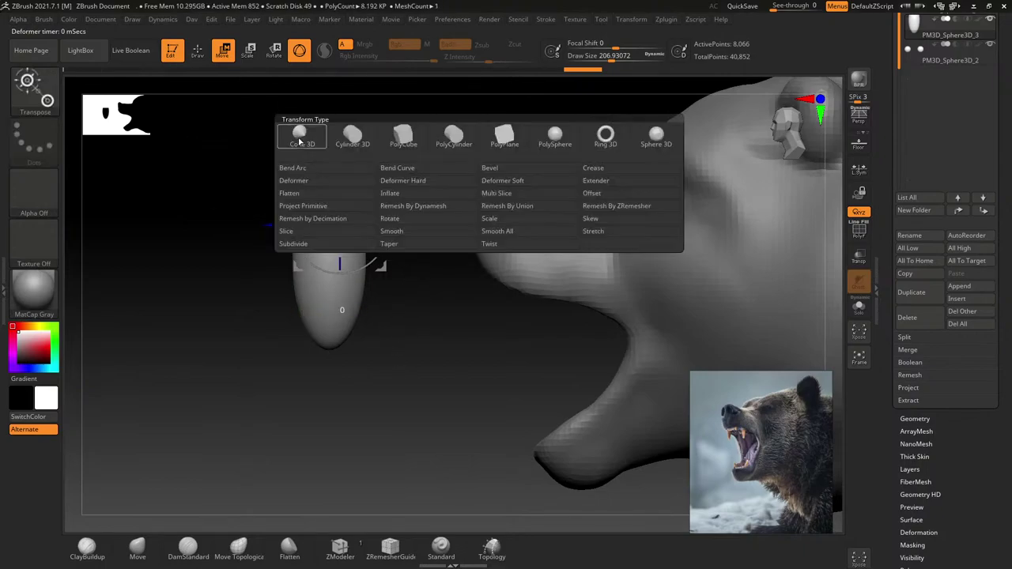
left_click(316, 182)
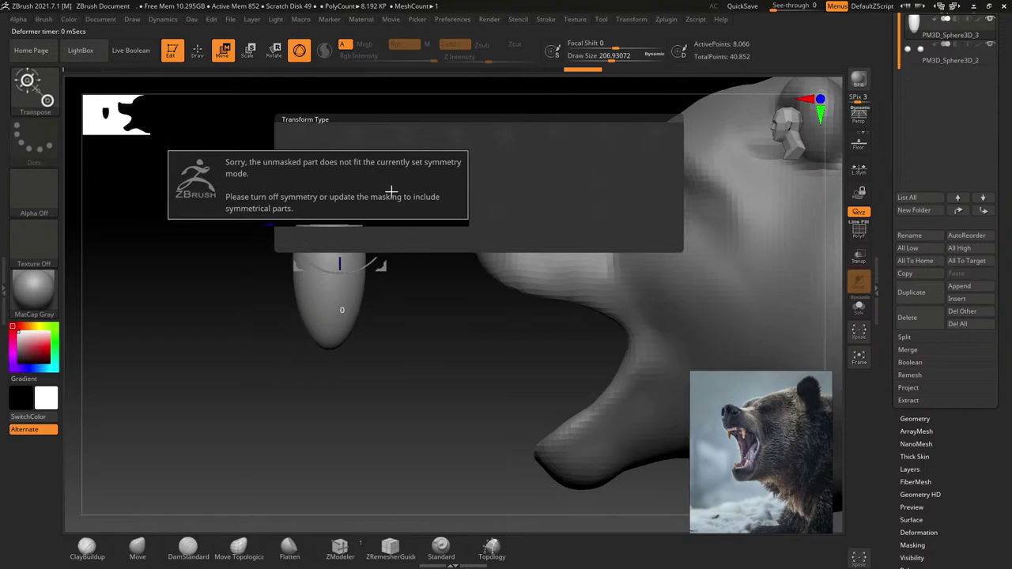
left_click(391, 192)
Step: Nudge the piece slightly left and down, then add a deformer cage around it
left_click_drag(380, 282, 364, 289)
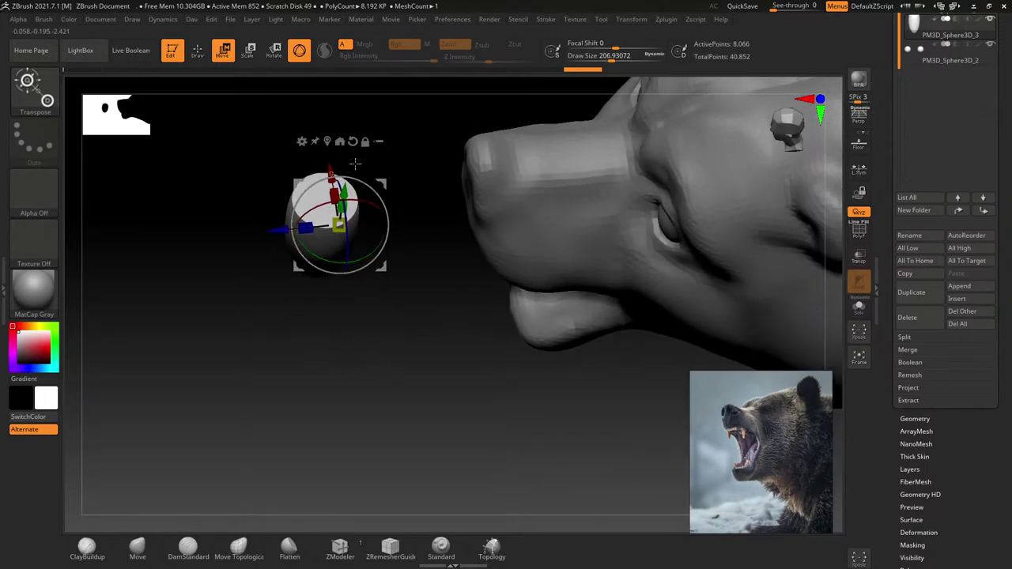
left_click_drag(327, 141, 333, 151)
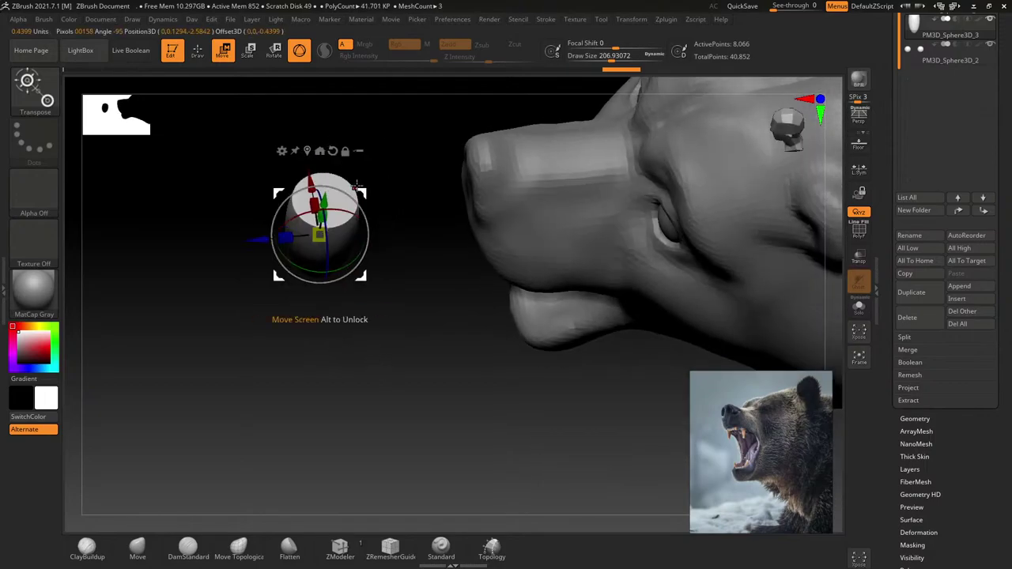
left_click(282, 151)
left_click(298, 200)
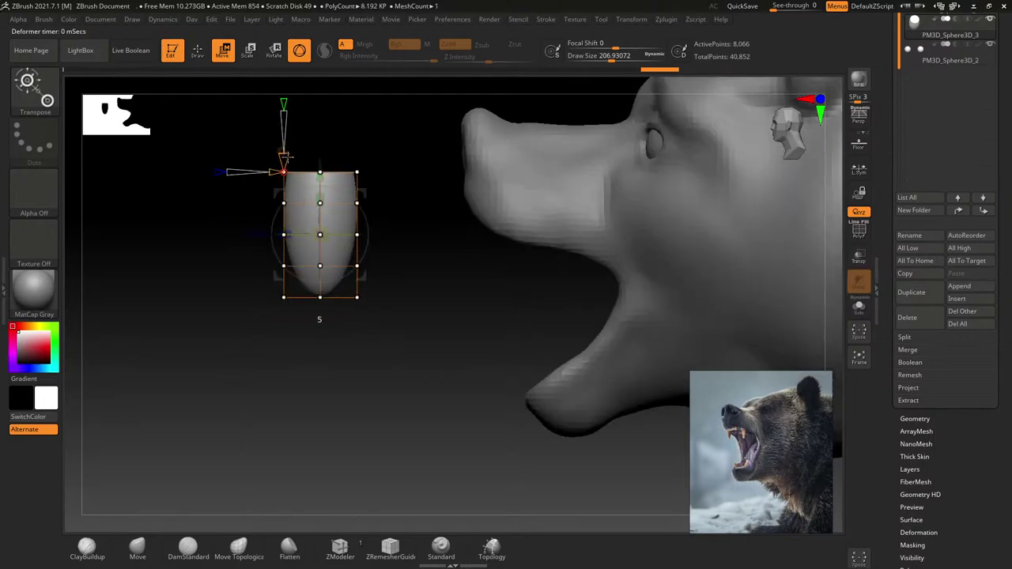
left_click_drag(284, 156, 377, 246)
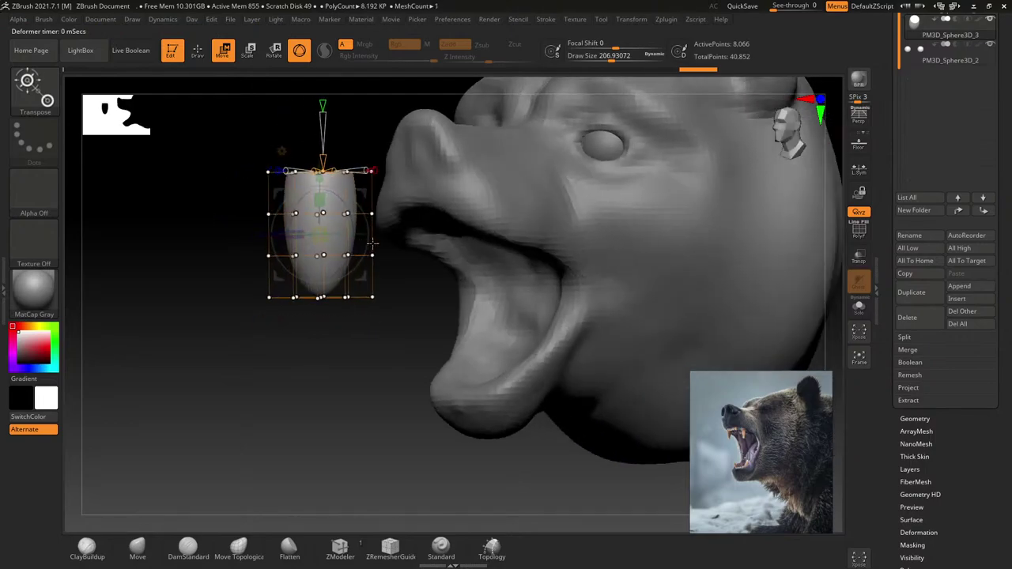
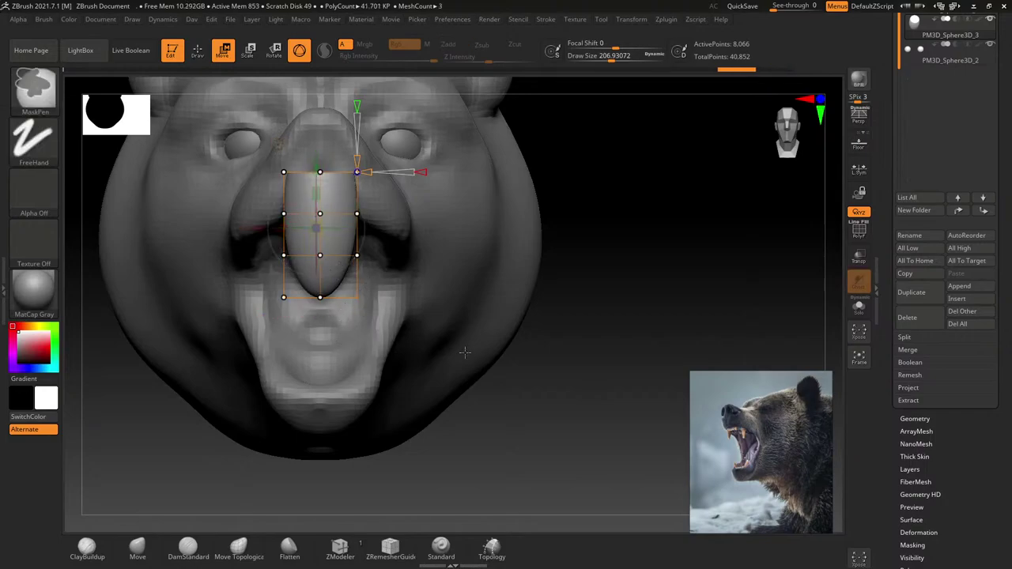
Step: Reshape the muzzle piece's lower end with the Transpose cage deformer, then isolate it with Solo
mouse_move(377, 224)
left_mouse_down()
mouse_move(356, 190)
mouse_move(383, 207)
left_mouse_up()
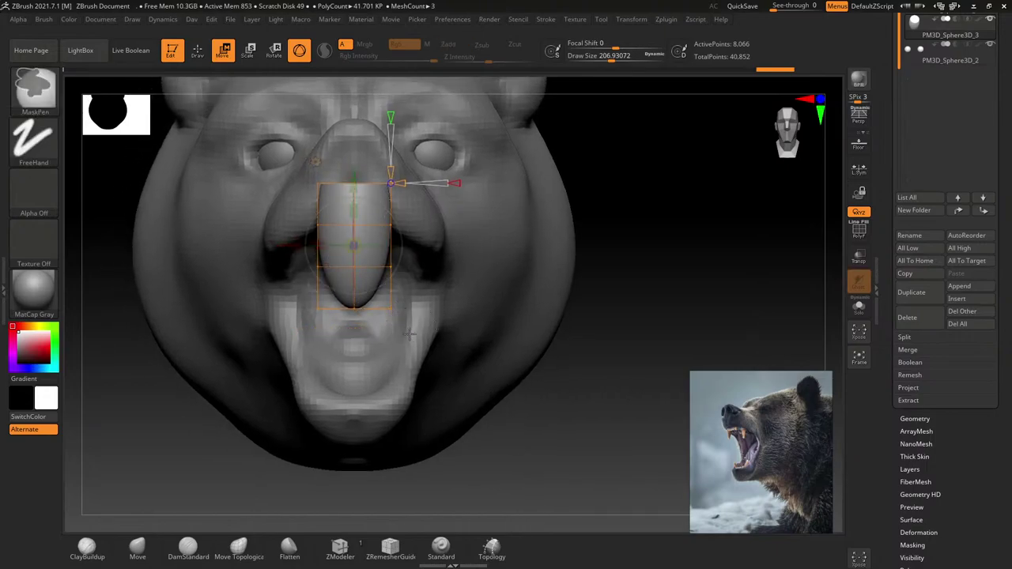
mouse_move(530, 394)
left_mouse_down("ctrl+shift")
mouse_move(380, 305)
mouse_move(393, 312)
left_mouse_up("ctrl+shift")
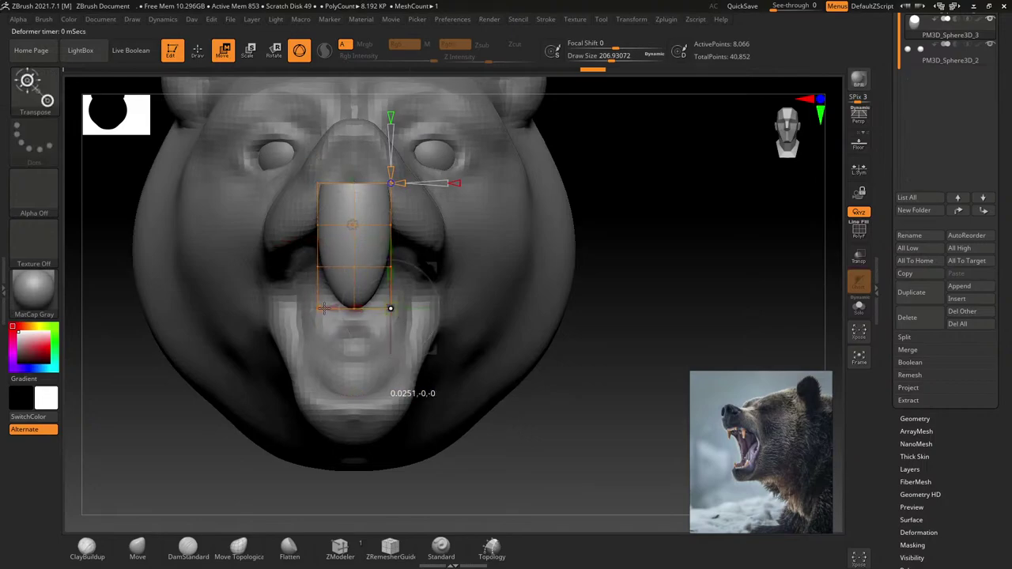
left_click_drag(324, 308, 316, 301)
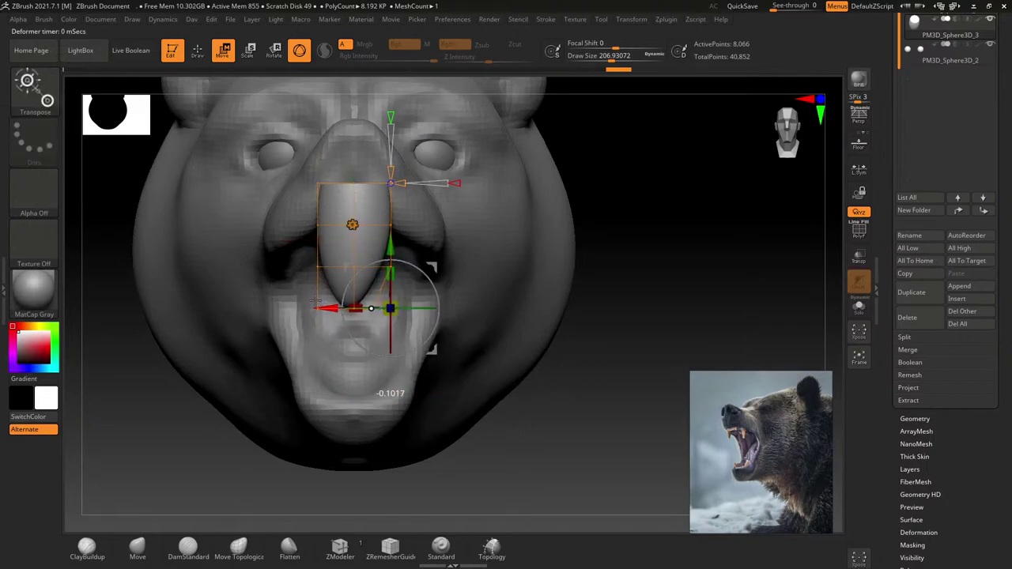
left_click_drag(315, 301, 316, 302)
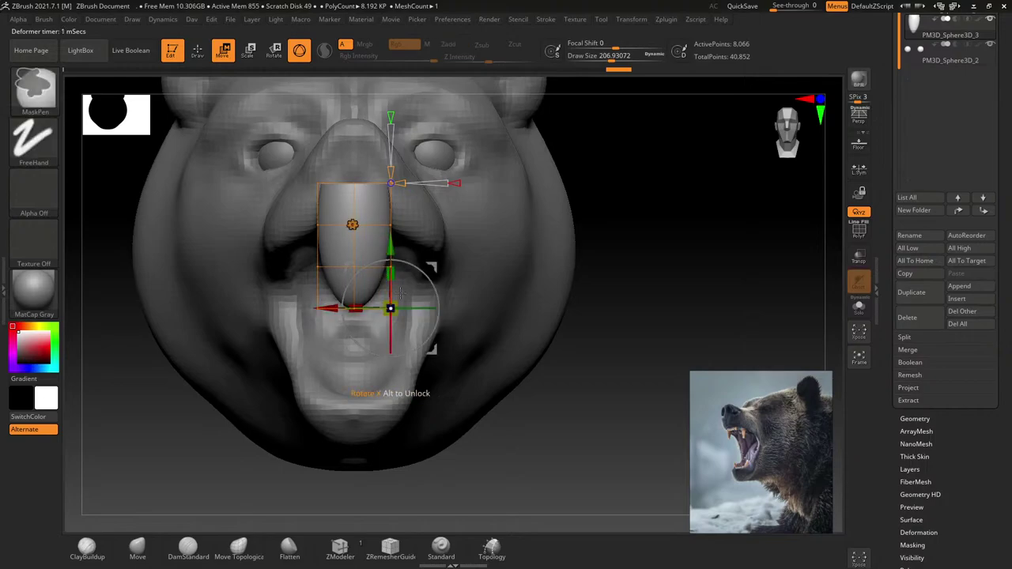
left_click(860, 307)
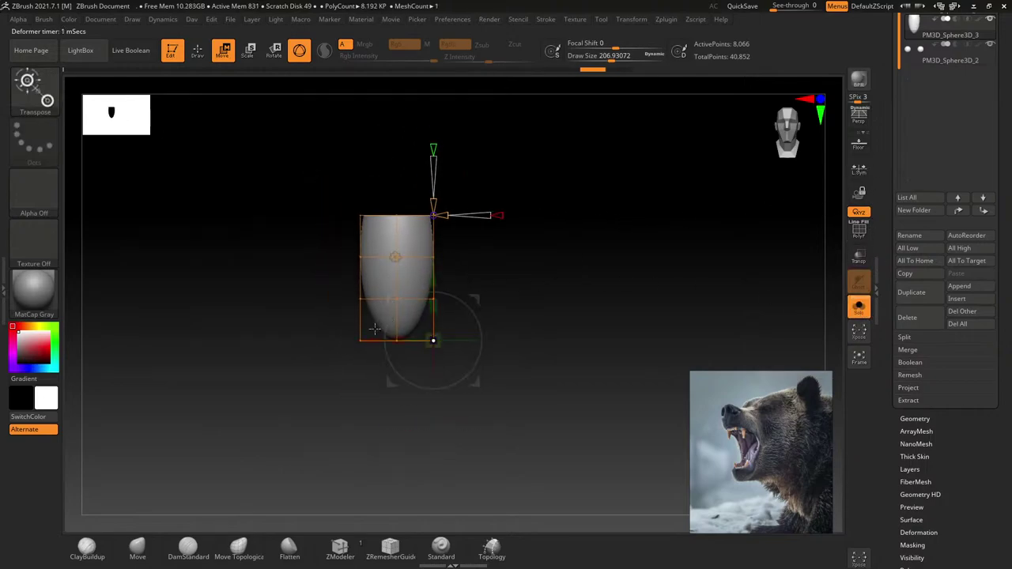
Step: Scale the piece to about twice its size and pinch it into a pointed cone
left_click_drag(434, 342, 347, 351, "ctrl")
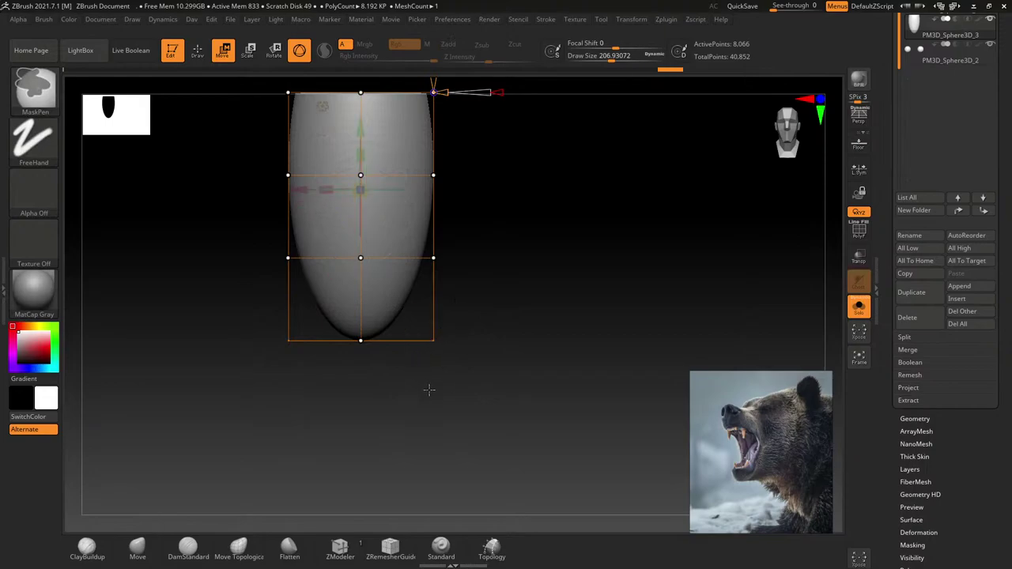
left_click(361, 341, "ctrl")
left_click_drag(360, 341, 348, 349)
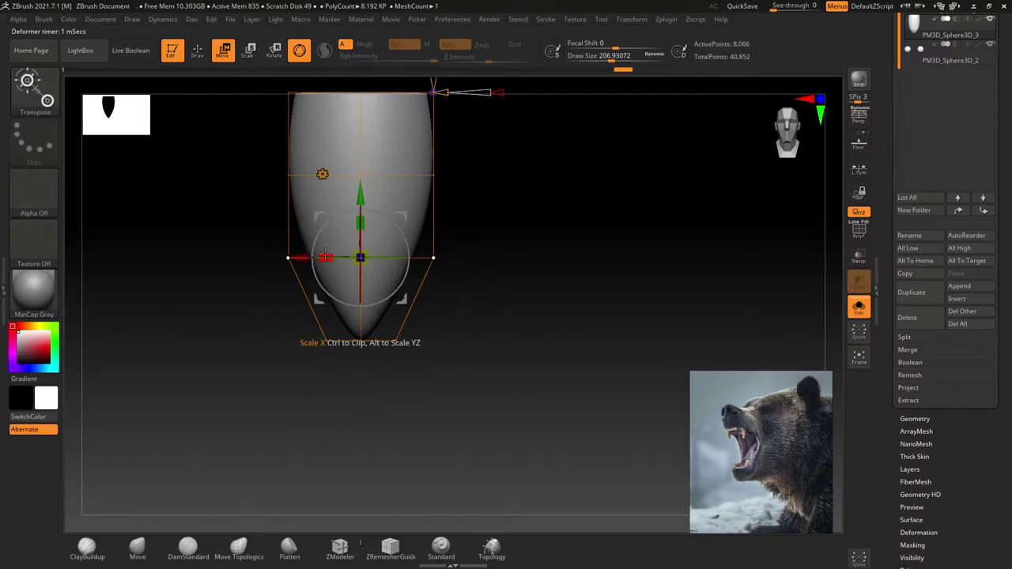
left_click_drag(325, 257, 386, 258)
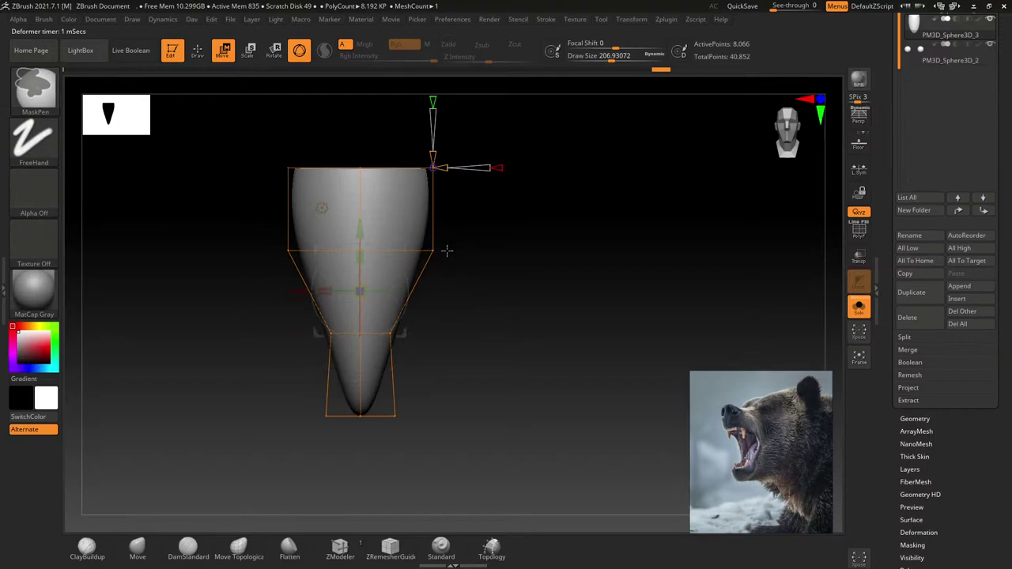
mouse_move(315, 303)
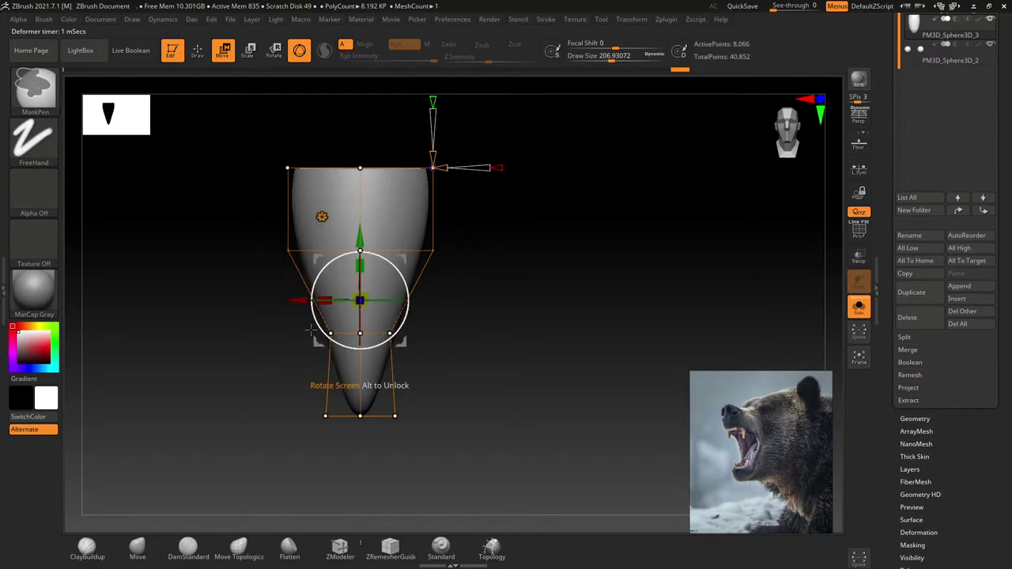
left_click_drag(314, 300, 372, 258)
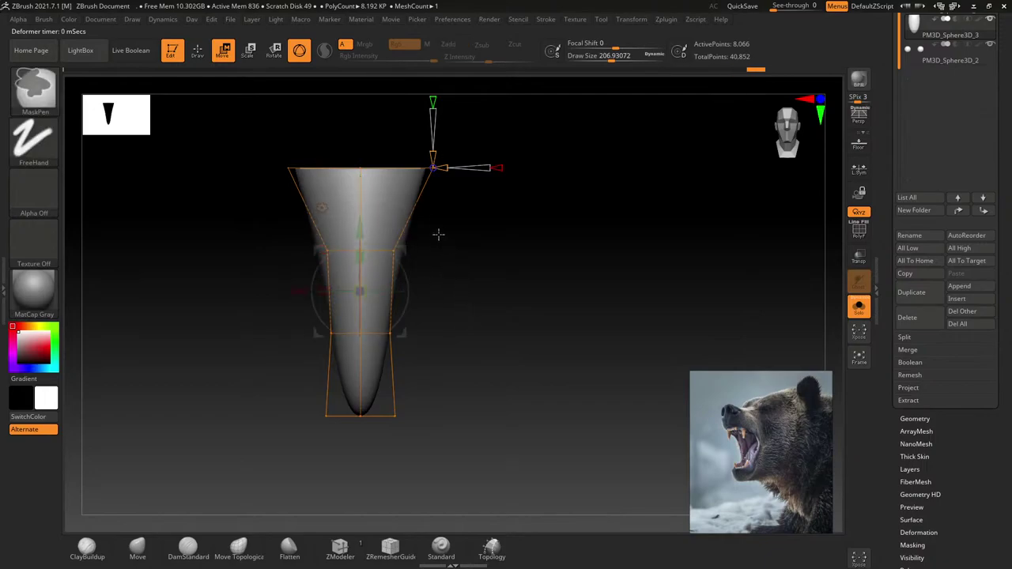
left_click_drag(438, 234, 433, 177, "ctrl")
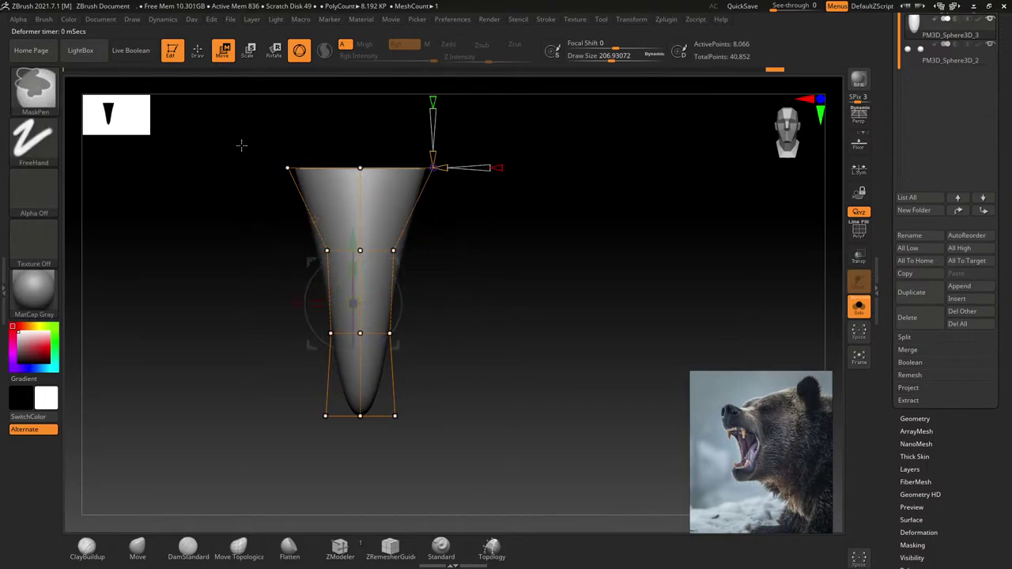
left_click_drag(299, 232, 298, 232, "ctrl")
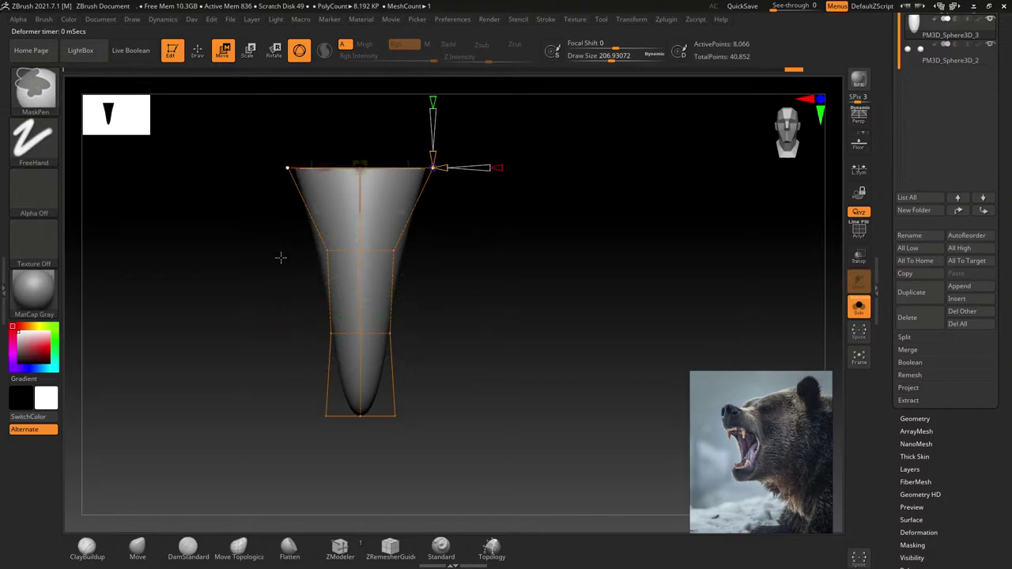
left_click_drag(326, 179, 377, 170)
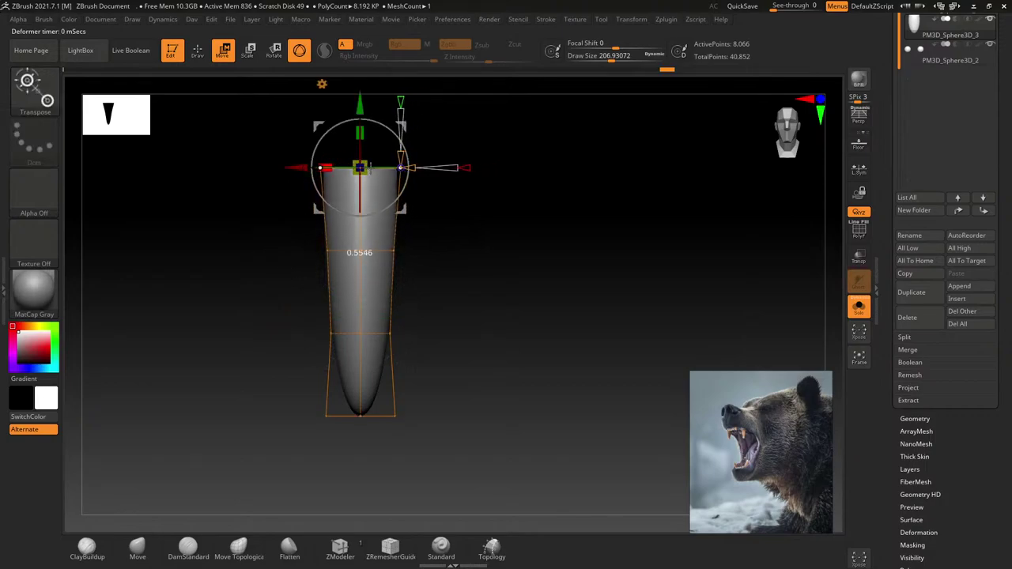
key("ctrl+z")
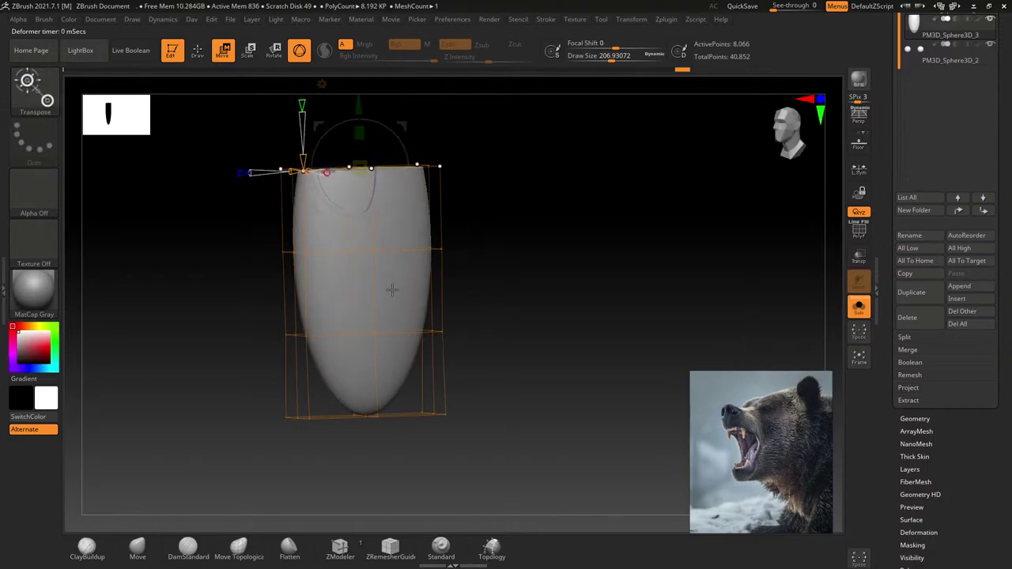
key("ctrl+z")
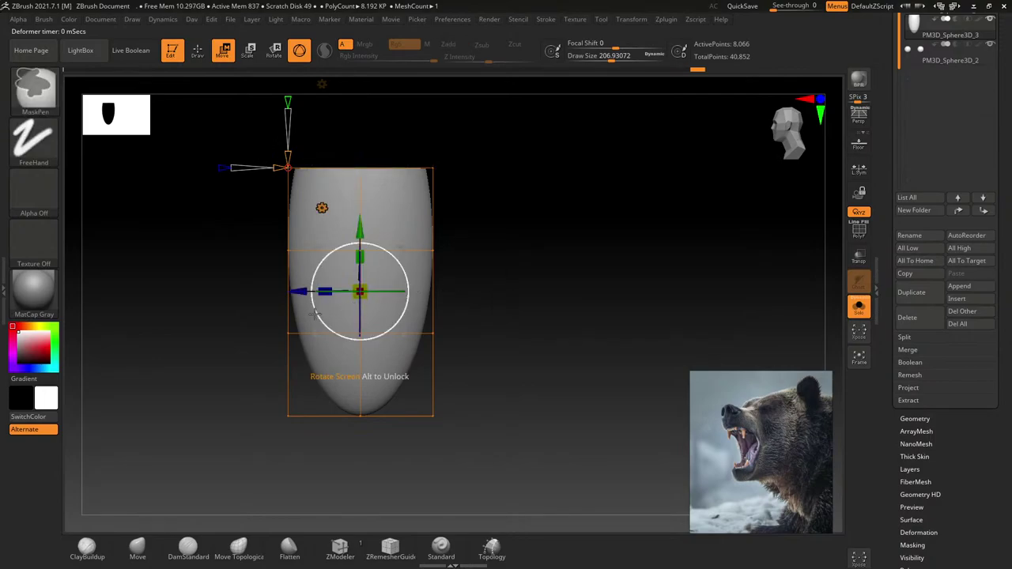
Step: Taper the cone's lower end and pull its right side inward into a curved fang
left_click_drag(249, 379, 332, 457, "ctrl")
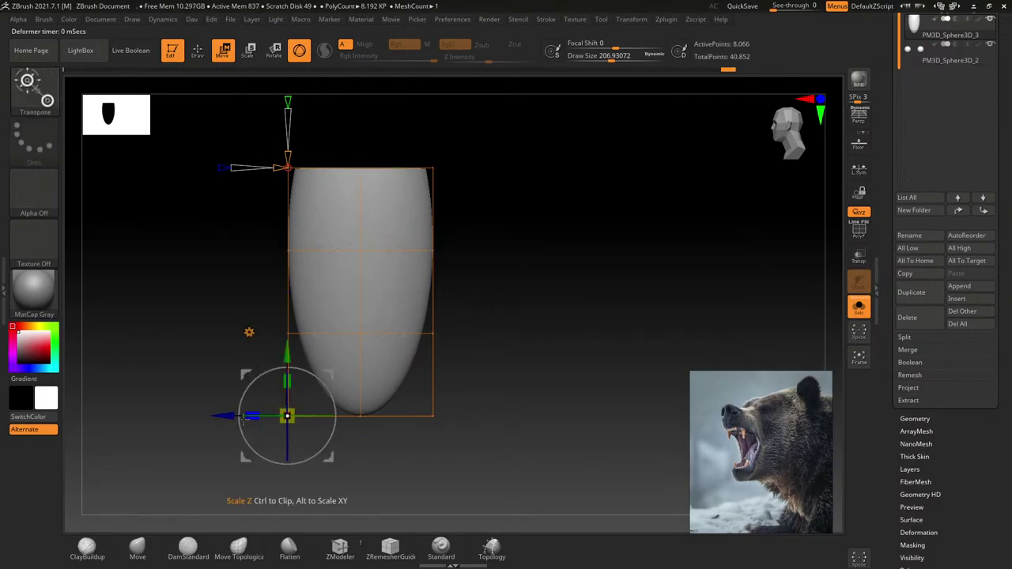
mouse_move(289, 417)
left_mouse_down()
mouse_move(265, 425)
mouse_move(345, 413)
left_mouse_up()
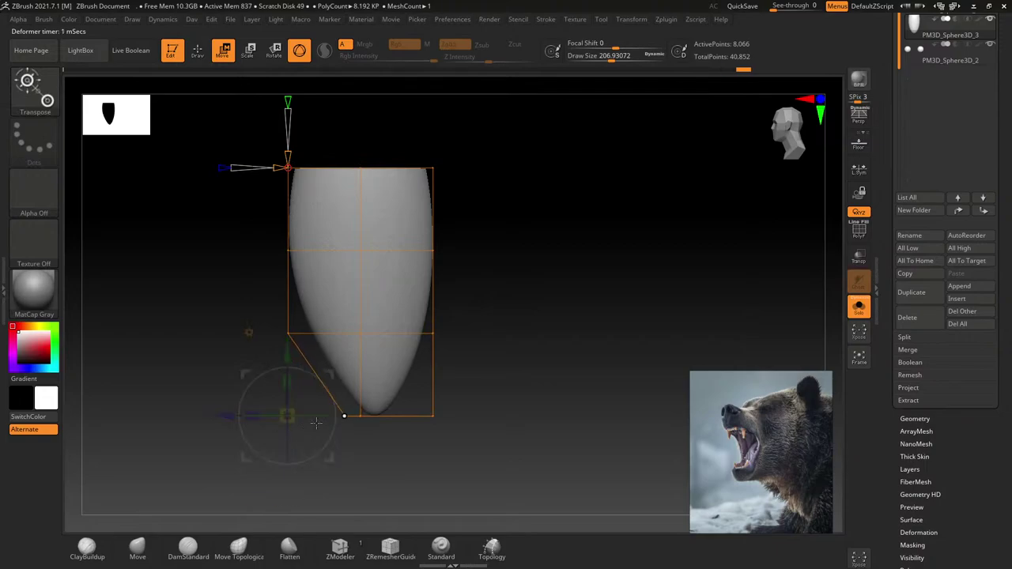
left_click_drag(465, 350, 458, 337, "ctrl")
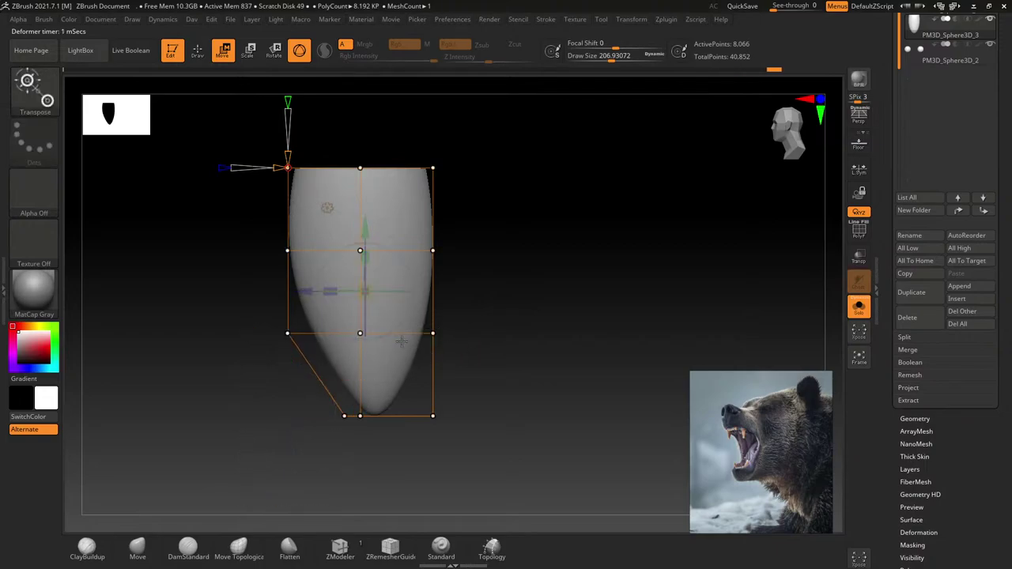
left_click(434, 333)
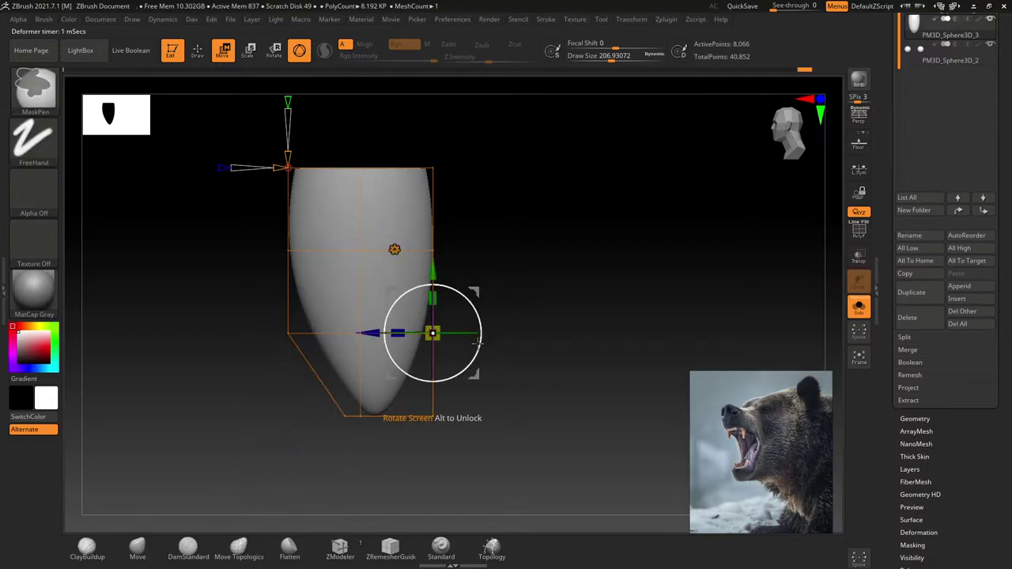
left_click_drag(349, 329, 371, 296)
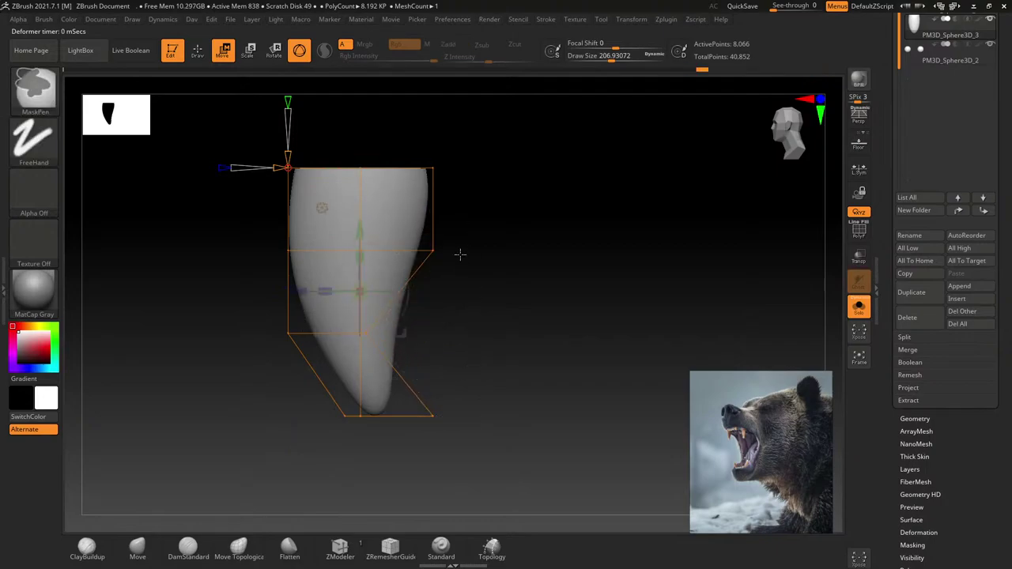
left_click(432, 250)
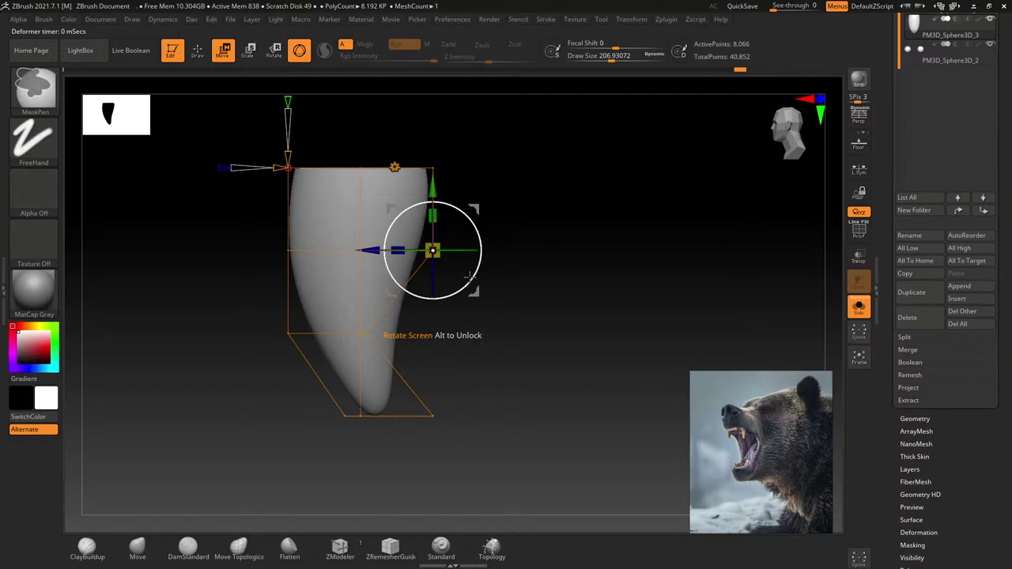
left_click_drag(372, 251, 320, 246)
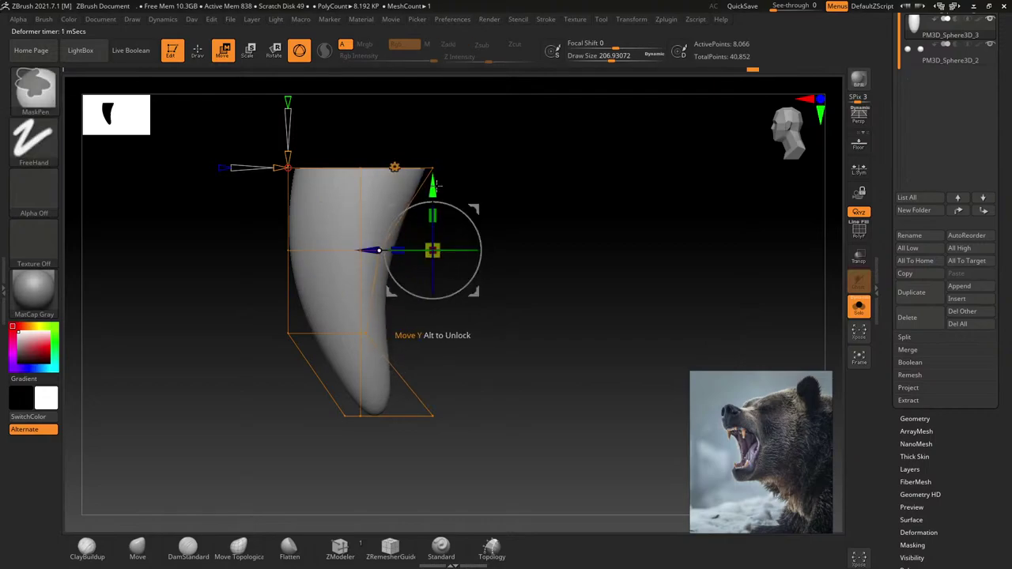
left_click(432, 167)
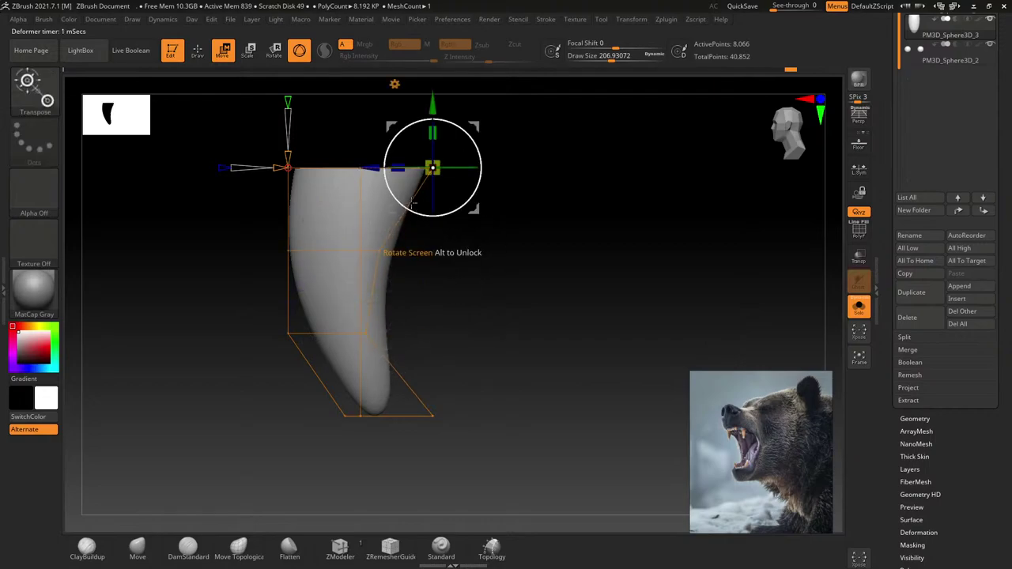
mouse_move(378, 167)
left_mouse_down()
mouse_move(339, 163)
mouse_move(383, 166)
left_mouse_up()
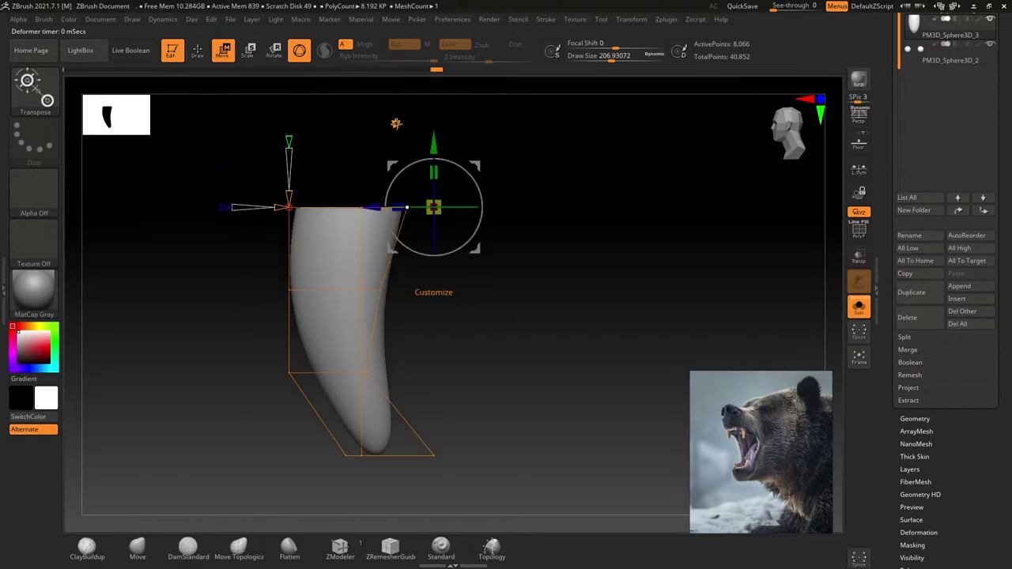
left_click(396, 122)
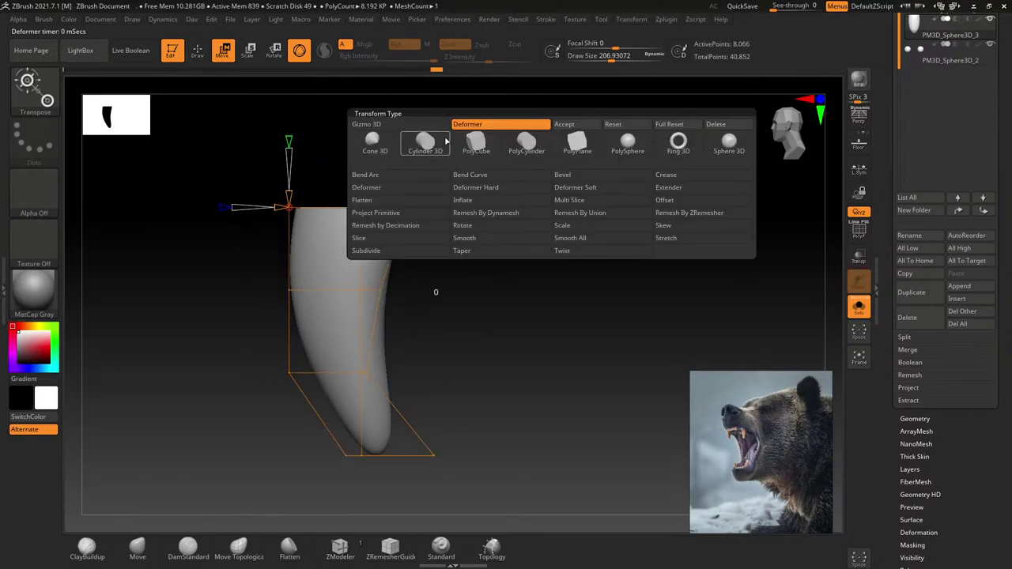
Step: Accept the deformed fang, switch to sculpting and set the brush size to about 54
left_click(564, 125)
mouse_move(488, 185)
left_mouse_down()
mouse_move(438, 267)
mouse_move(448, 264)
left_mouse_up()
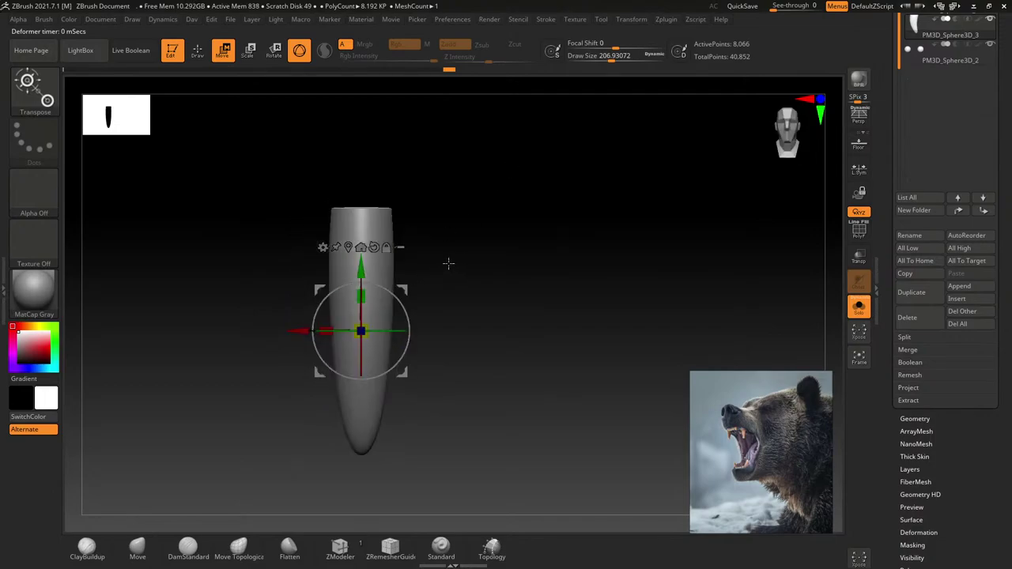
key("q")
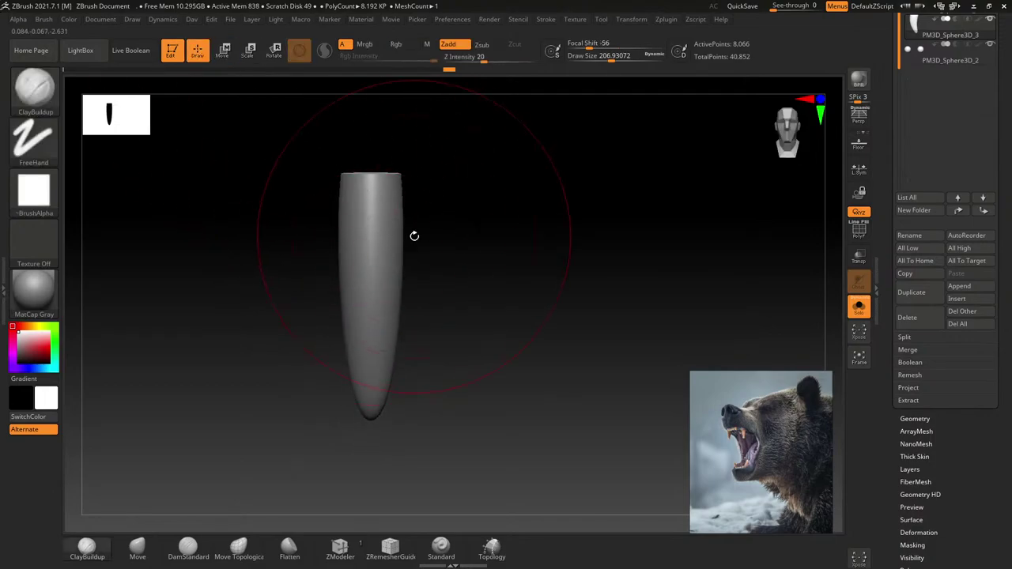
left_click_drag(414, 235, 388, 250)
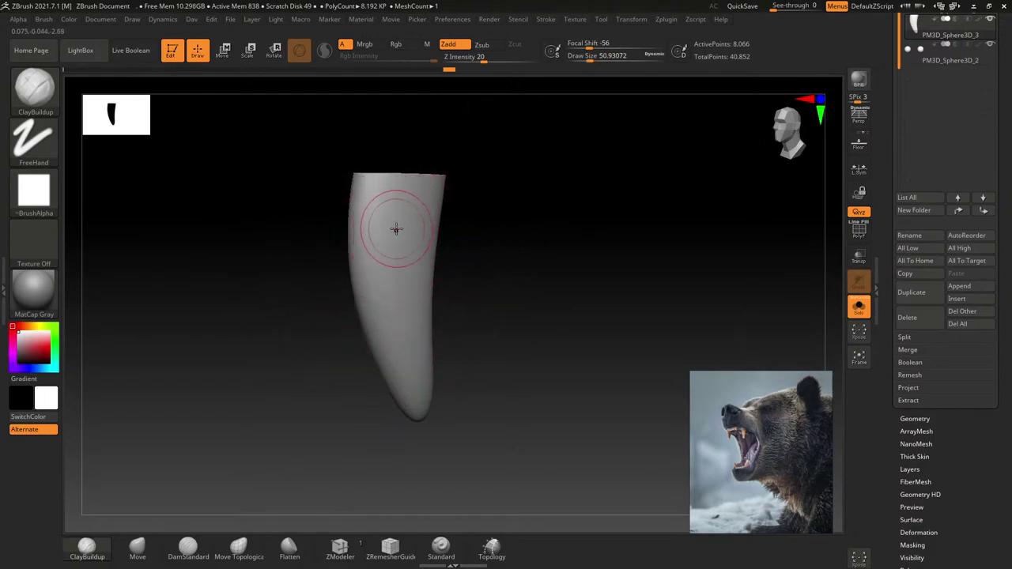
mouse_move(396, 230)
left_mouse_down()
mouse_move(432, 232)
mouse_move(388, 222)
mouse_move(399, 222)
mouse_move(388, 237)
mouse_move(398, 300)
left_mouse_up()
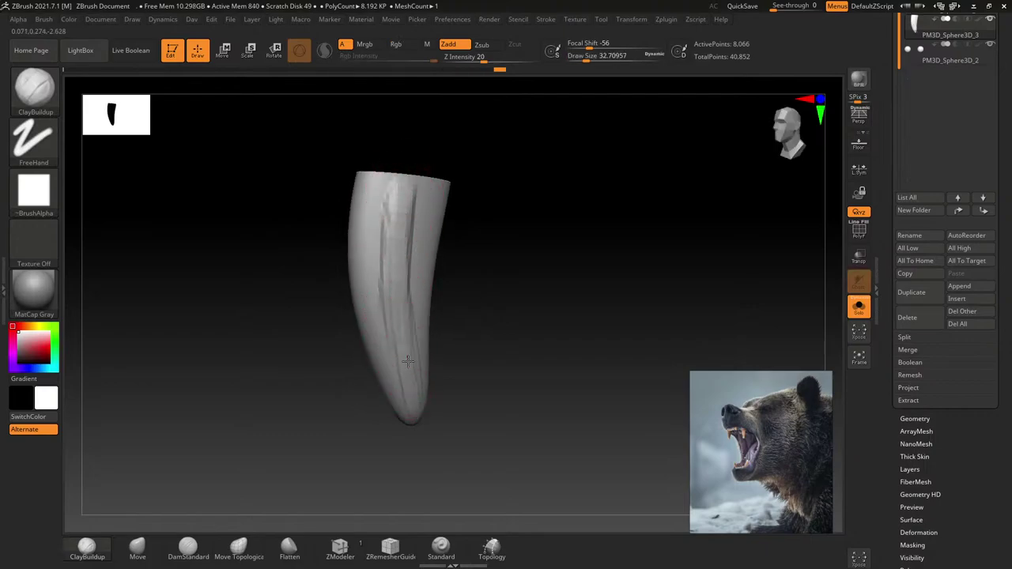
left_click_drag(415, 372, 474, 330)
key("s")
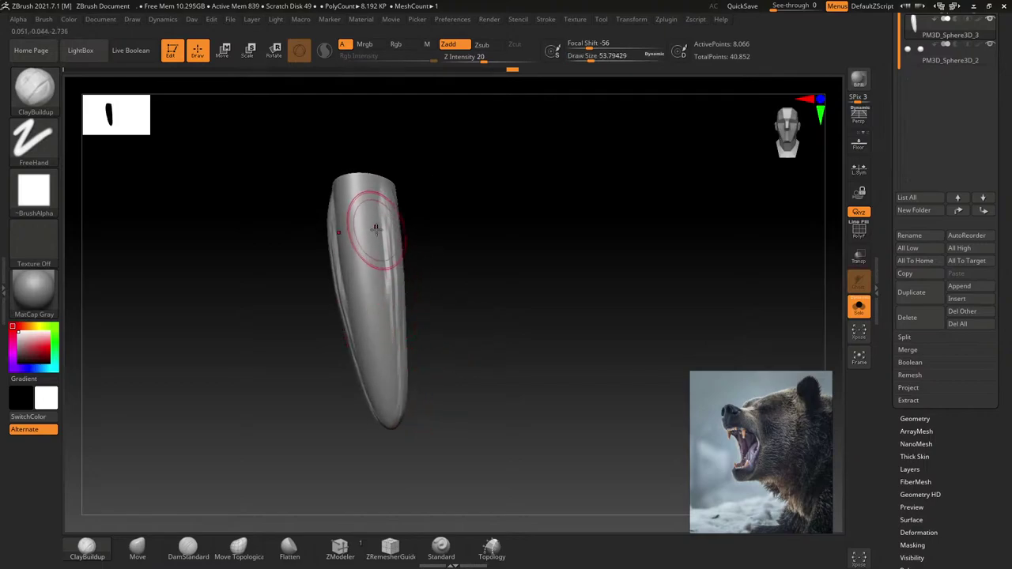
left_click_drag(373, 237, 395, 224)
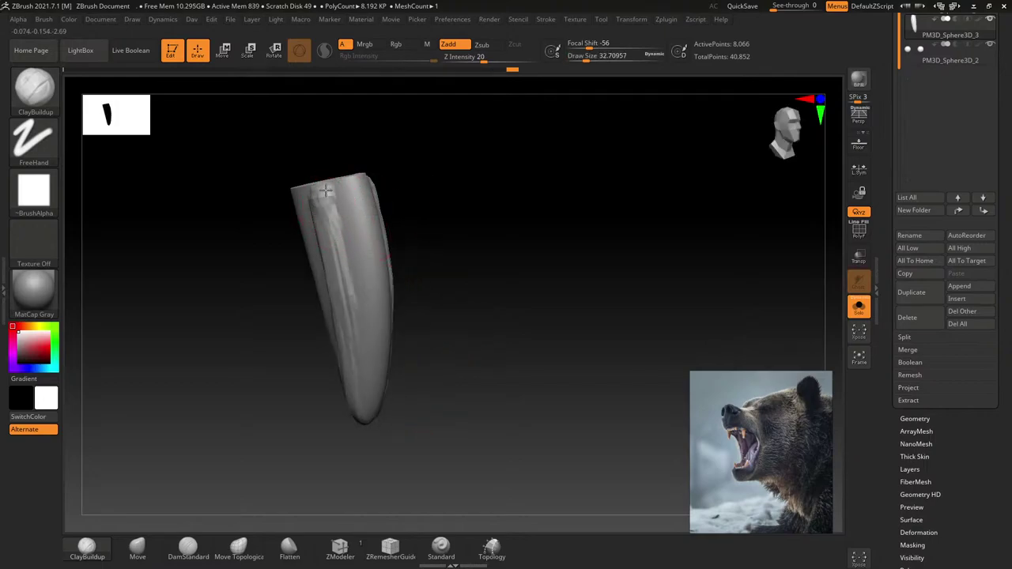
Step: Build up ClayBuildup strokes down the fang's front and side
left_click_drag(326, 191, 327, 226)
left_click_drag(403, 300, 338, 285)
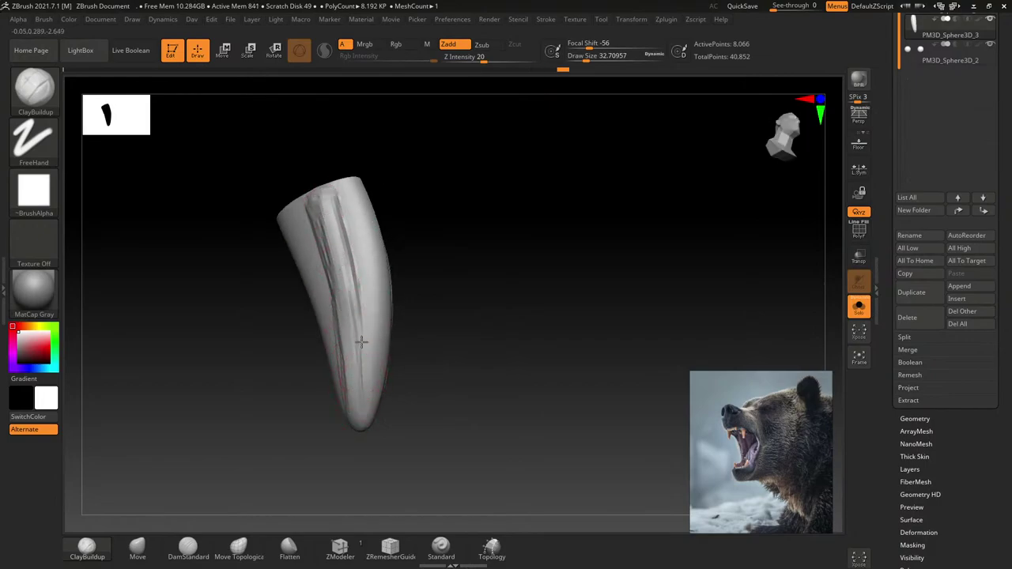
mouse_move(328, 190)
left_mouse_down()
mouse_move(350, 261)
mouse_move(361, 362)
left_mouse_up()
left_click_drag(332, 158, 379, 348)
mouse_move(348, 261)
left_mouse_down()
mouse_move(374, 362)
mouse_move(384, 311)
mouse_move(316, 237)
left_mouse_up()
key("s")
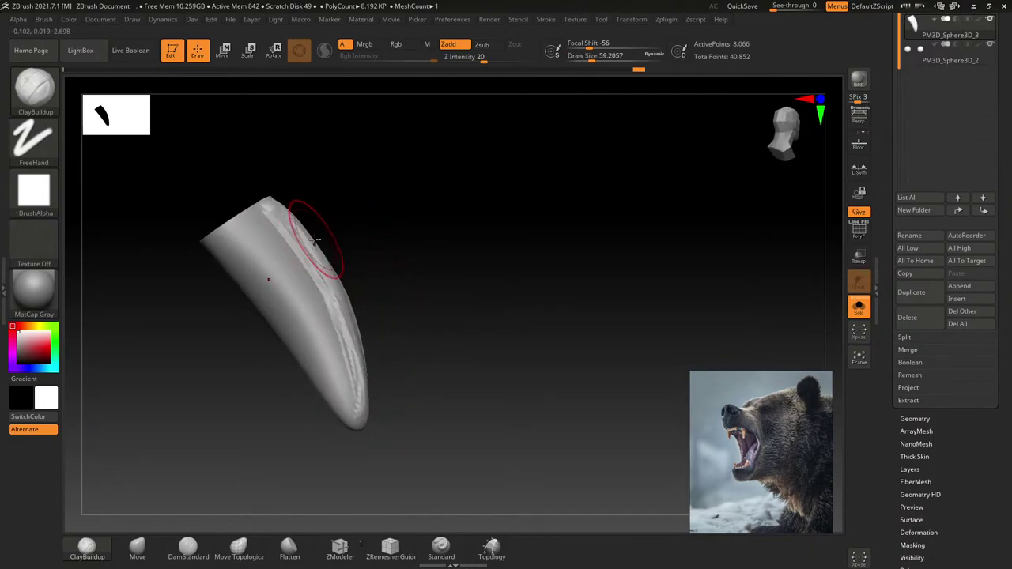
left_click_drag(277, 207, 305, 267)
key("s")
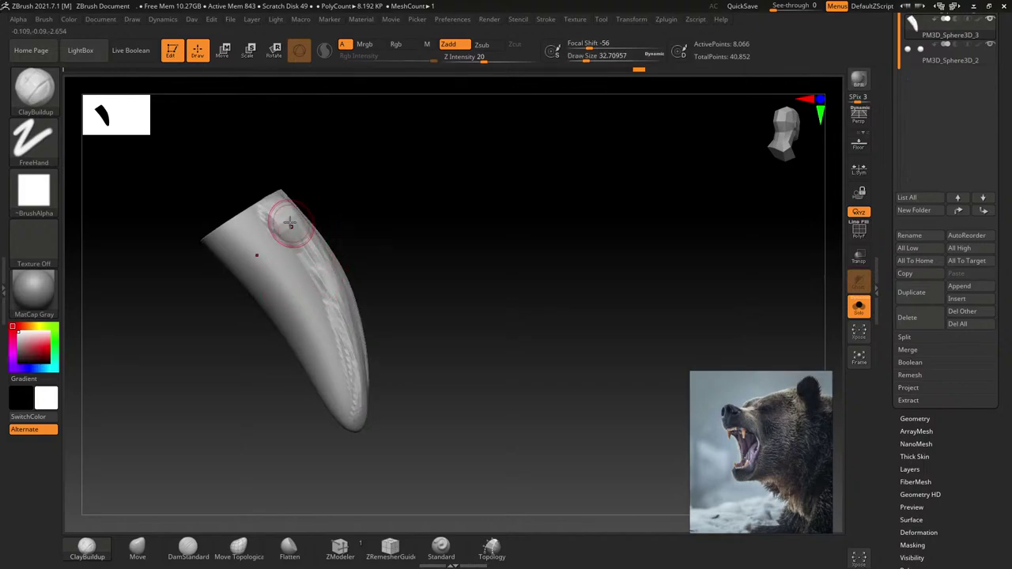
mouse_move(287, 219)
left_mouse_down()
mouse_move(316, 264)
mouse_move(335, 326)
left_mouse_up()
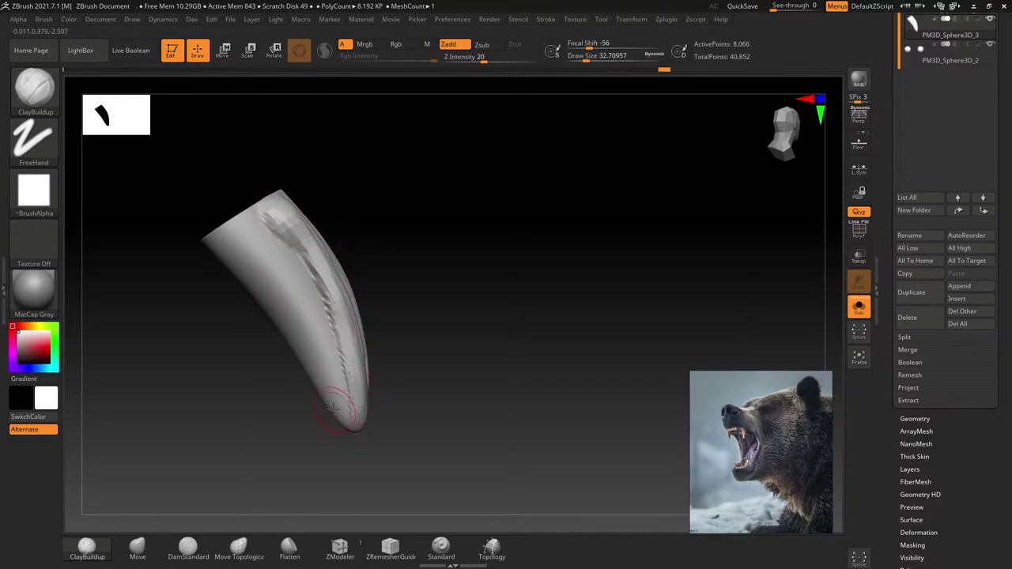
Step: Build clay down the fang's side toward the tip with a larger brush
left_click_drag(333, 408, 372, 372)
key("s")
mouse_move(316, 316)
left_mouse_down()
mouse_move(340, 317)
mouse_move(260, 253)
mouse_move(309, 324)
left_mouse_up()
left_click_drag(261, 268, 348, 344)
left_click_drag(268, 237, 340, 333)
left_click_drag(293, 301, 357, 353)
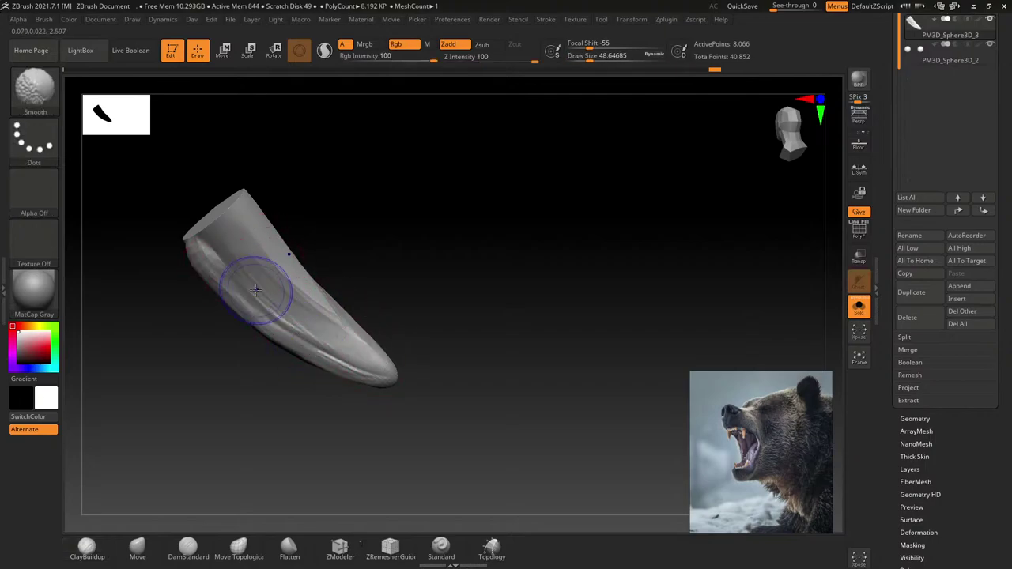
Step: Smooth out the bumpy clay strokes across the fang
left_click_drag(261, 290, 269, 286, "shift")
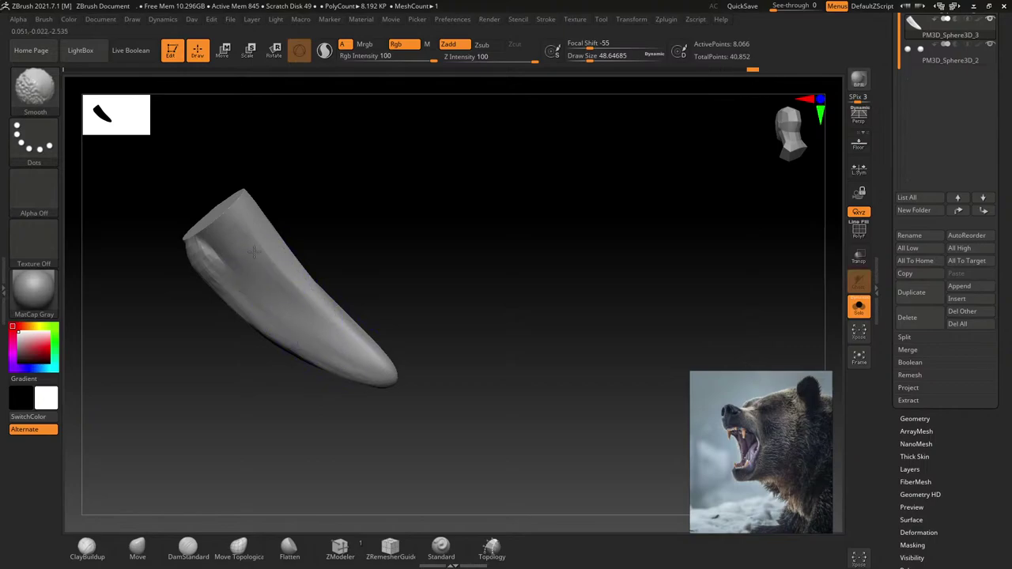
left_click_drag(332, 395, 290, 317)
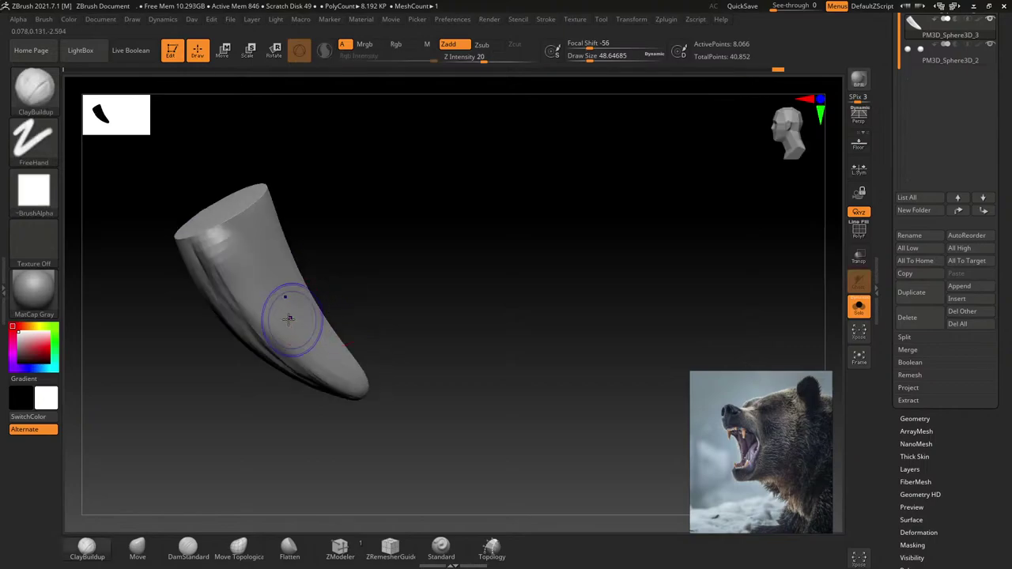
left_click_drag(203, 260, 237, 207, "shift")
mouse_move(190, 230)
left_mouse_down()
mouse_move(268, 380)
mouse_move(240, 251)
left_mouse_up()
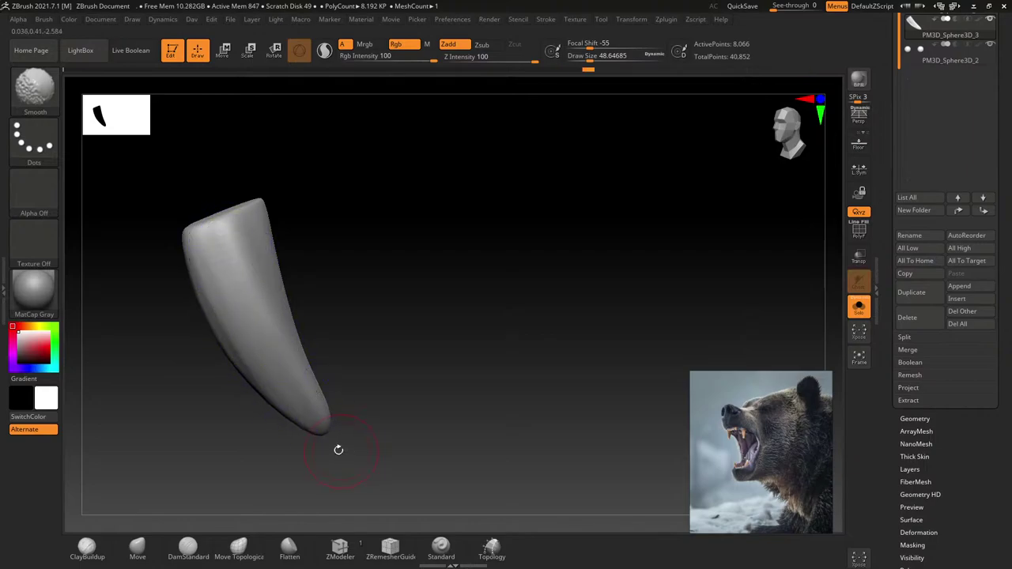
mouse_move(338, 450)
left_mouse_down("shift")
mouse_move(329, 325)
mouse_move(380, 311)
mouse_move(324, 282)
left_mouse_up("shift")
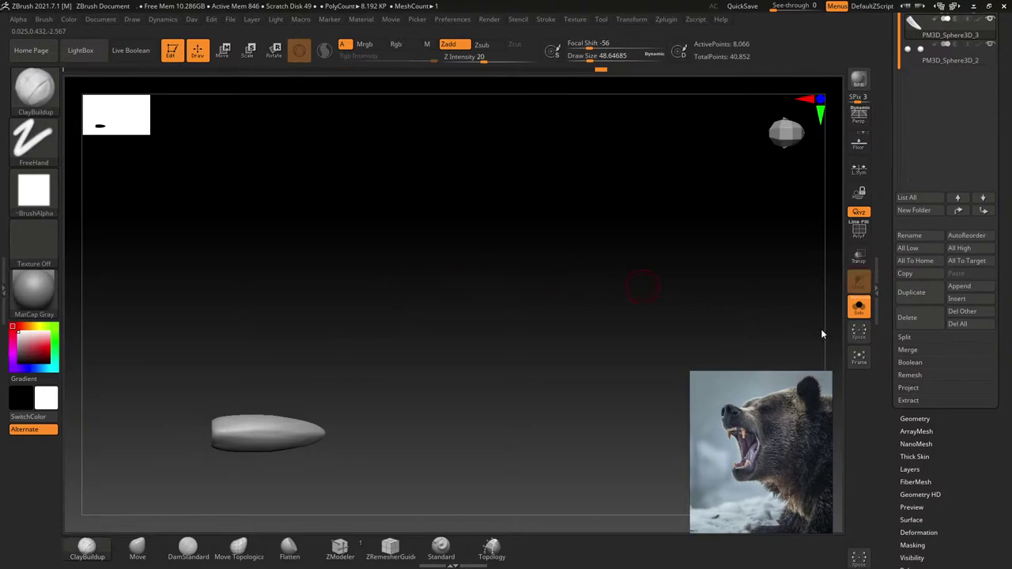
Step: Turn off Solo and move the fang into the bear's open mouth
left_click(859, 307)
mouse_move(356, 237)
left_mouse_down("shift")
mouse_move(397, 205)
mouse_move(388, 179)
left_mouse_up("shift")
key("w")
mouse_move(360, 258)
left_mouse_down()
mouse_move(364, 310)
mouse_move(336, 384)
left_mouse_up()
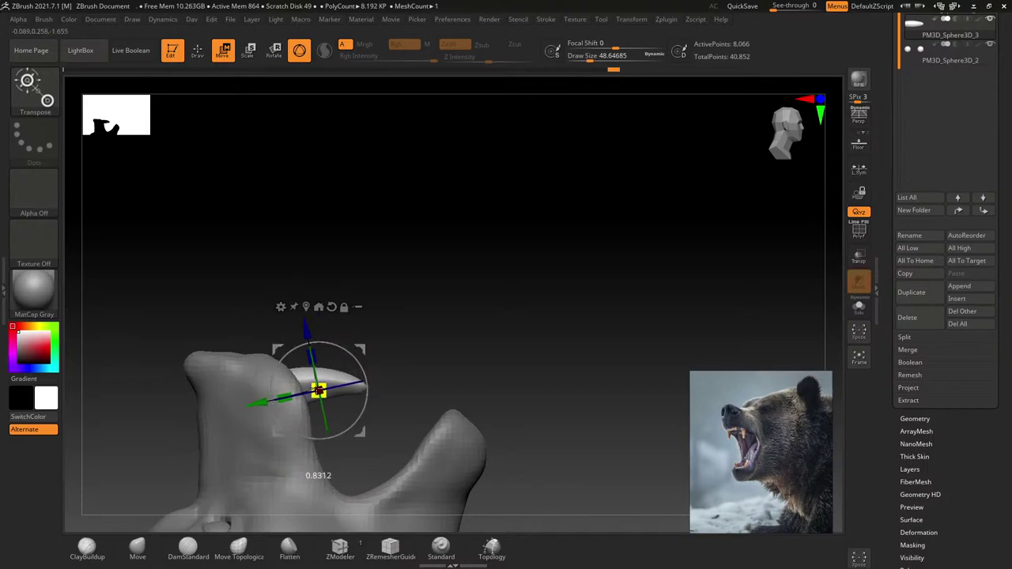
mouse_move(371, 280)
left_mouse_down()
mouse_move(371, 291)
mouse_move(340, 306)
left_mouse_up()
mouse_move(336, 374)
left_mouse_down()
mouse_move(341, 248)
mouse_move(339, 261)
left_mouse_up()
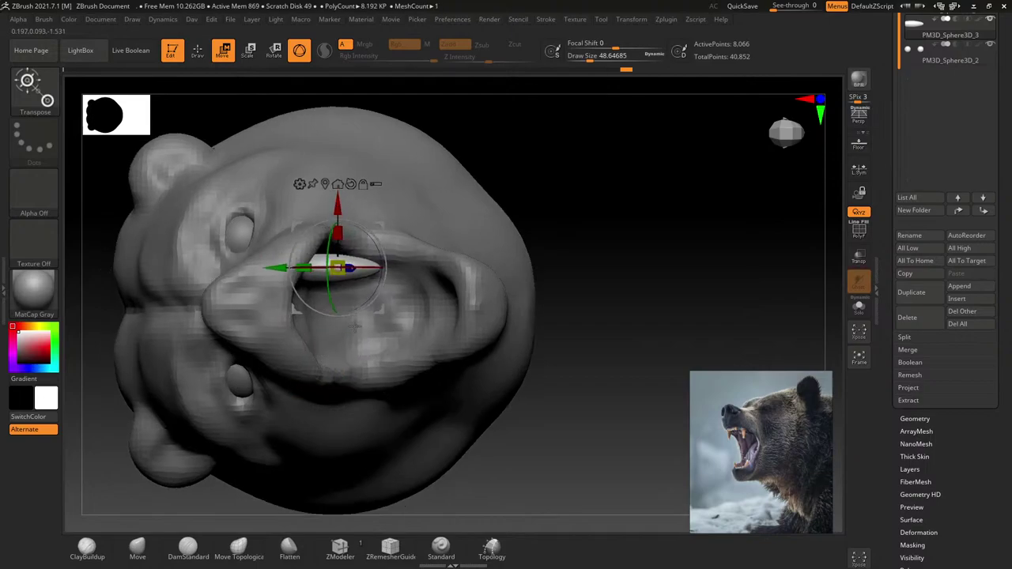
mouse_move(348, 332)
left_mouse_down()
mouse_move(372, 246)
mouse_move(328, 264)
mouse_move(325, 298)
left_mouse_up()
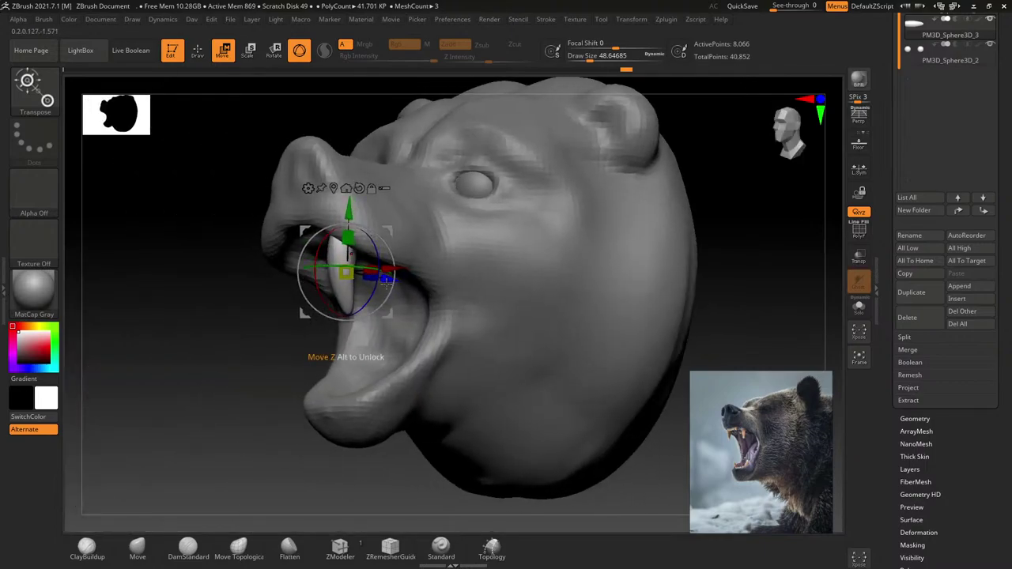
left_click_drag(386, 279, 372, 300)
Step: Mirror And Weld the fang to the other side and raise both fangs into the upper jaw
key("space")
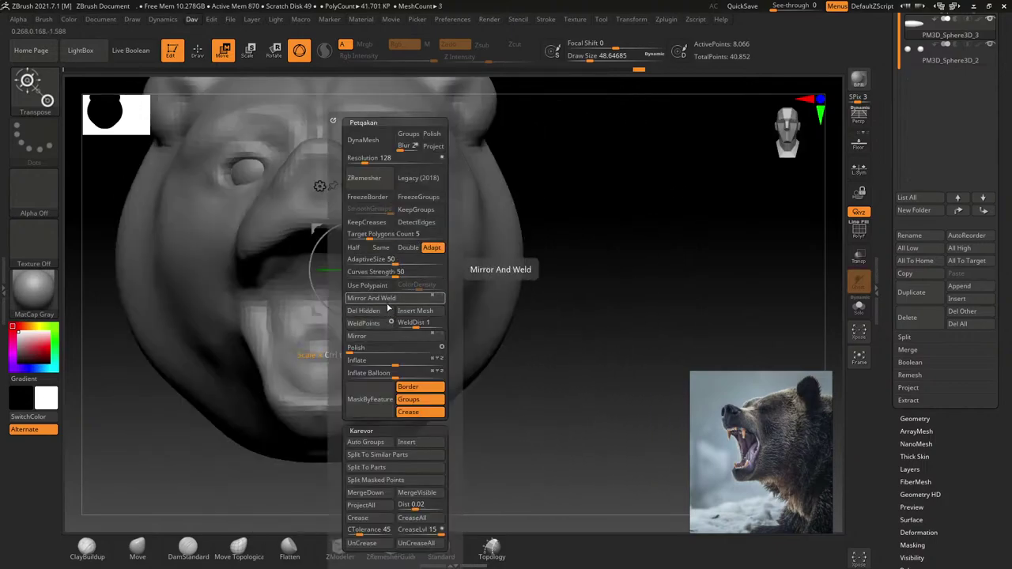
left_click(387, 301)
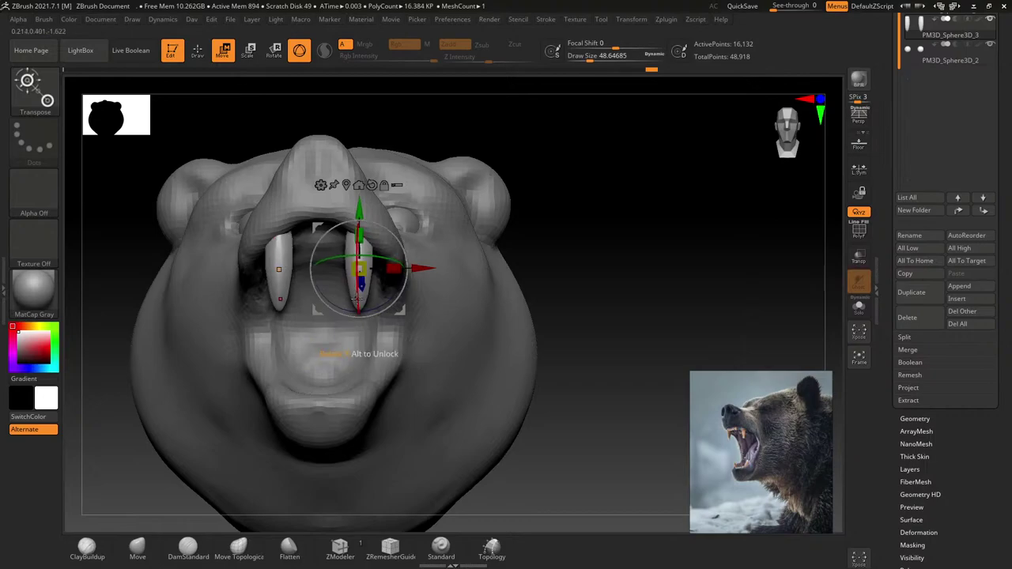
left_click_drag(357, 299, 355, 355, "shift")
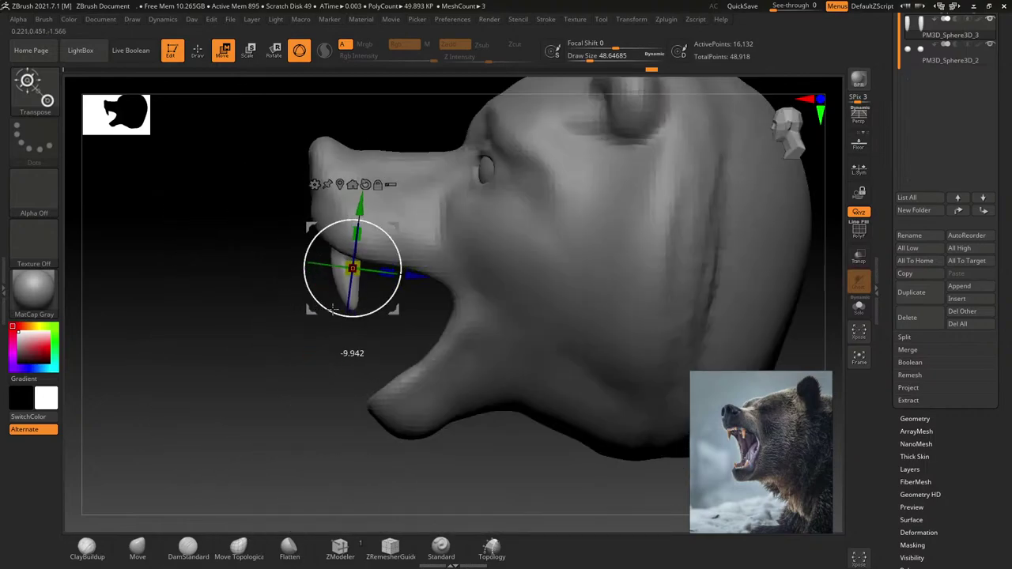
mouse_move(357, 267)
left_mouse_down()
mouse_move(354, 255)
mouse_move(412, 260)
left_mouse_up()
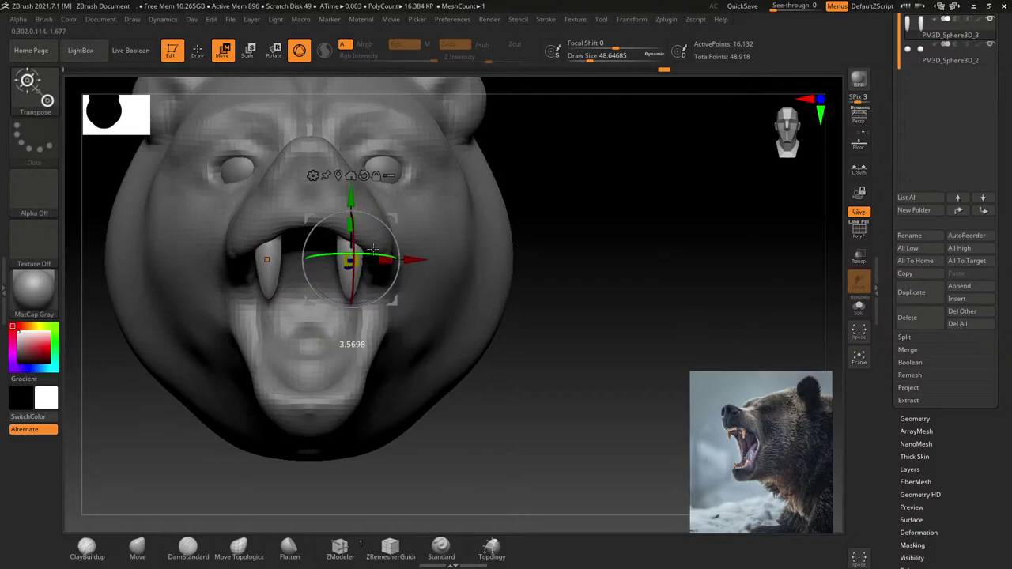
left_click_drag(372, 250, 370, 253)
right_click_drag(363, 279, 403, 271)
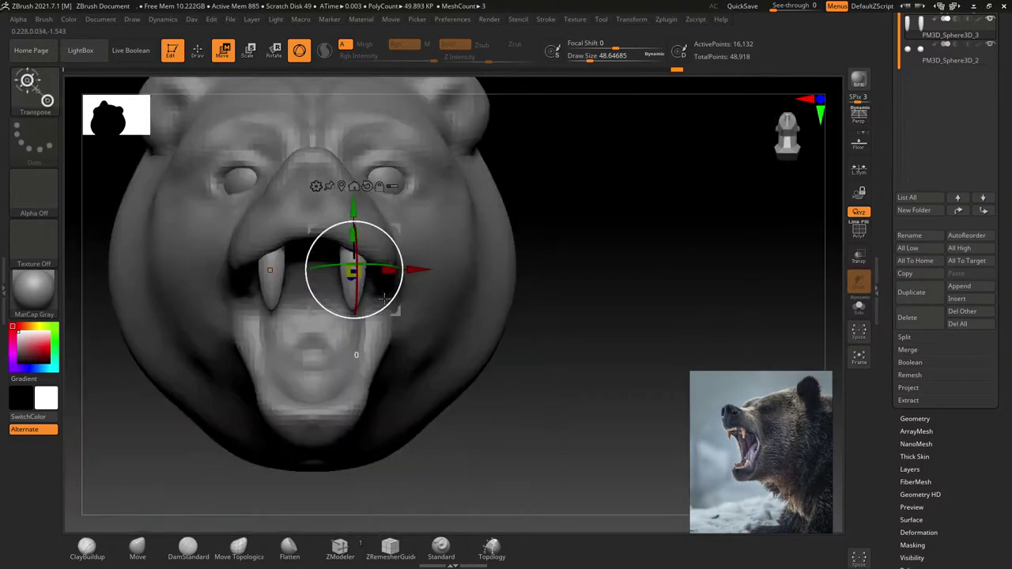
Step: Select the head subtool, mask inside the mouth with MaskPen, and solo the head in front view
left_click(197, 49)
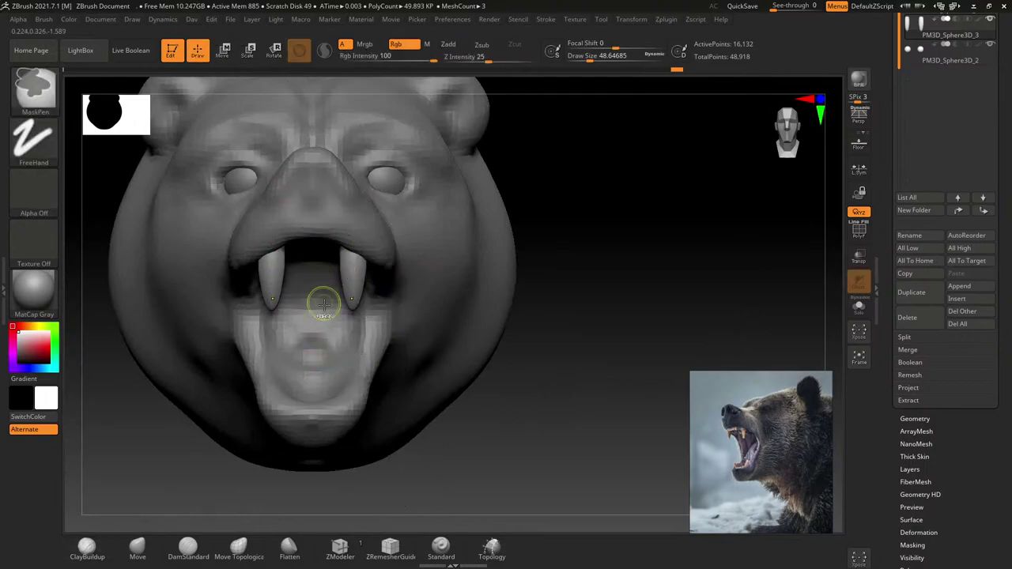
right_click_drag(323, 300, 305, 274)
left_click_drag(304, 273, 299, 276, "ctrl")
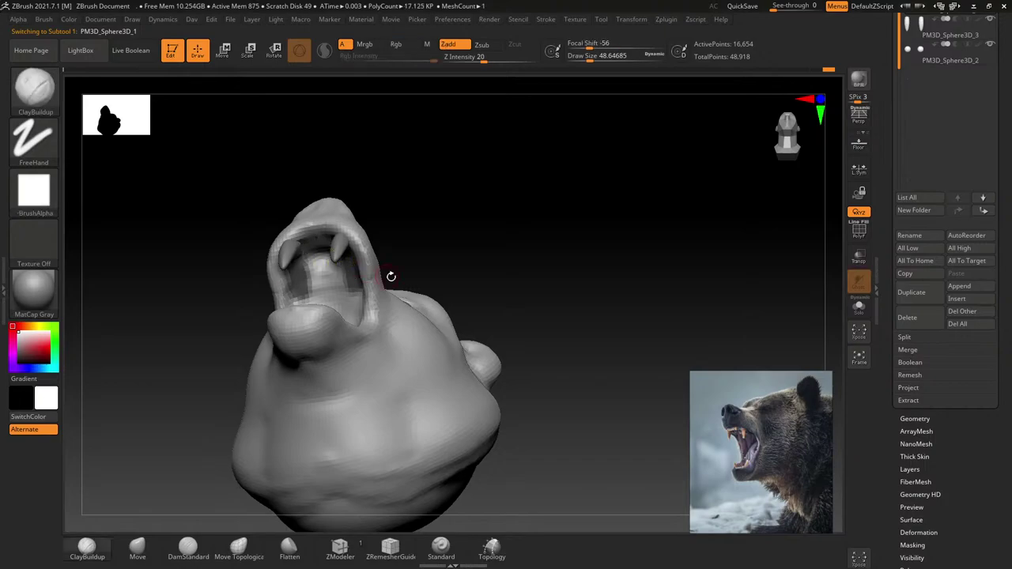
left_click(858, 309)
right_click_drag(445, 338, 338, 226)
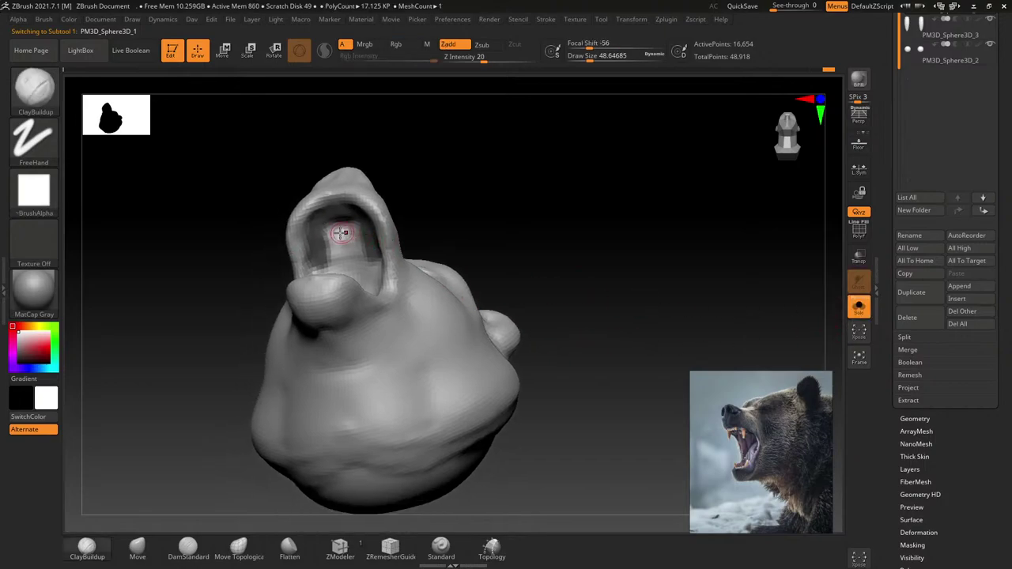
right_click_drag(346, 212, 317, 264)
right_click_drag(323, 304, 324, 346, "shift")
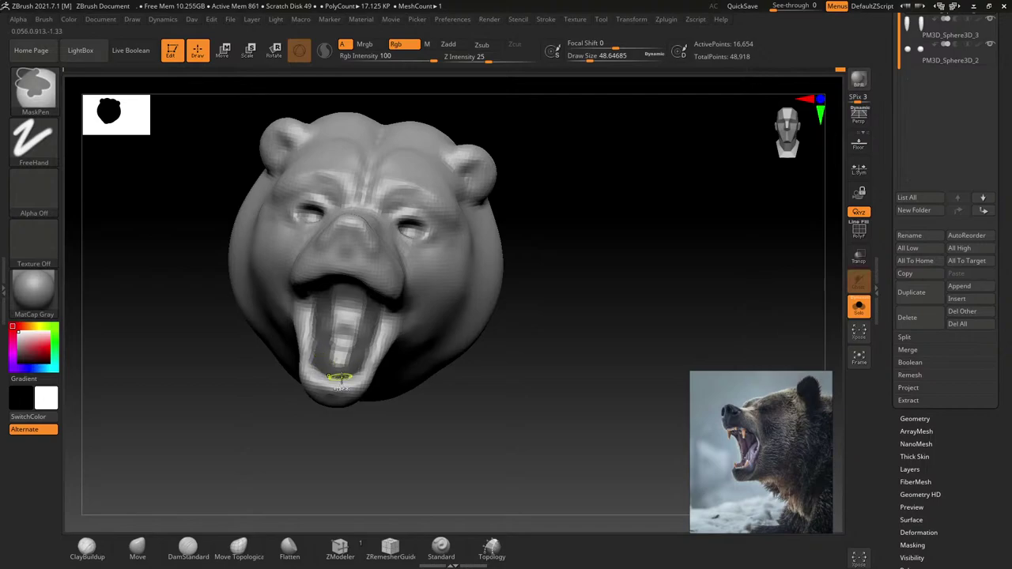
key("ctrl")
scroll(918, 237, "down", 5)
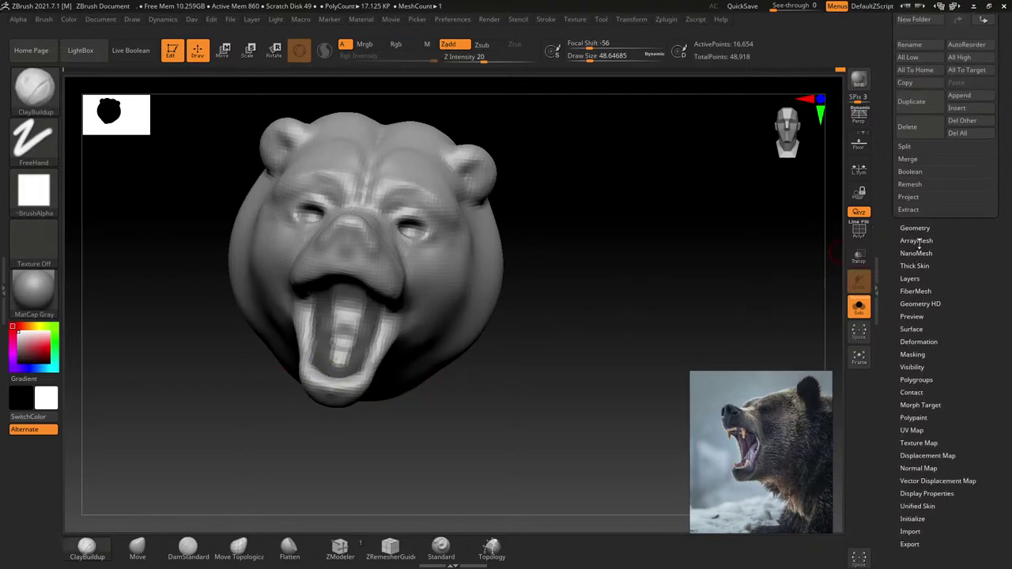
Step: Extract a shell from the masked mouth interior and DynaMesh it at a lower resolution
left_click(909, 208)
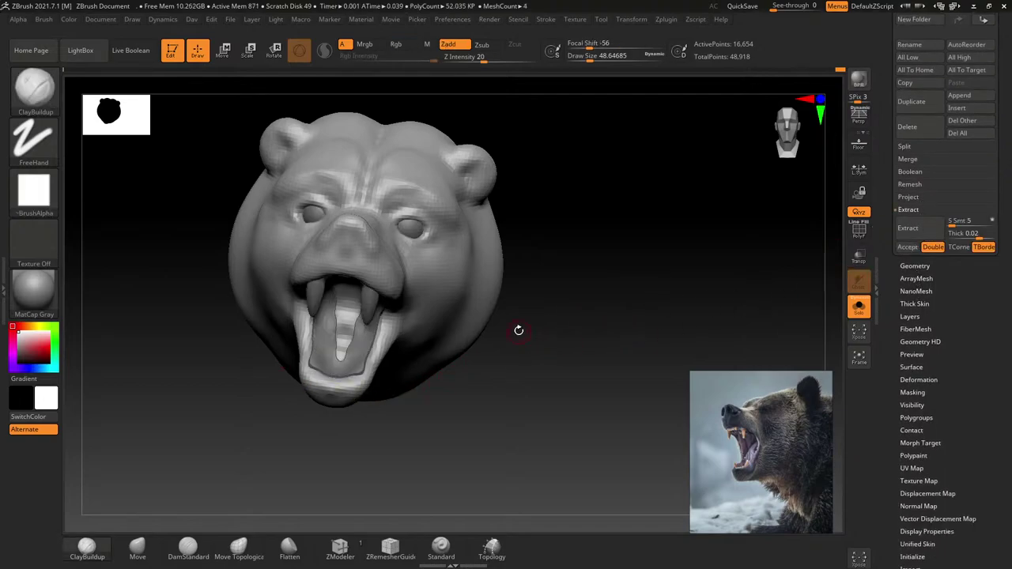
left_click(909, 247)
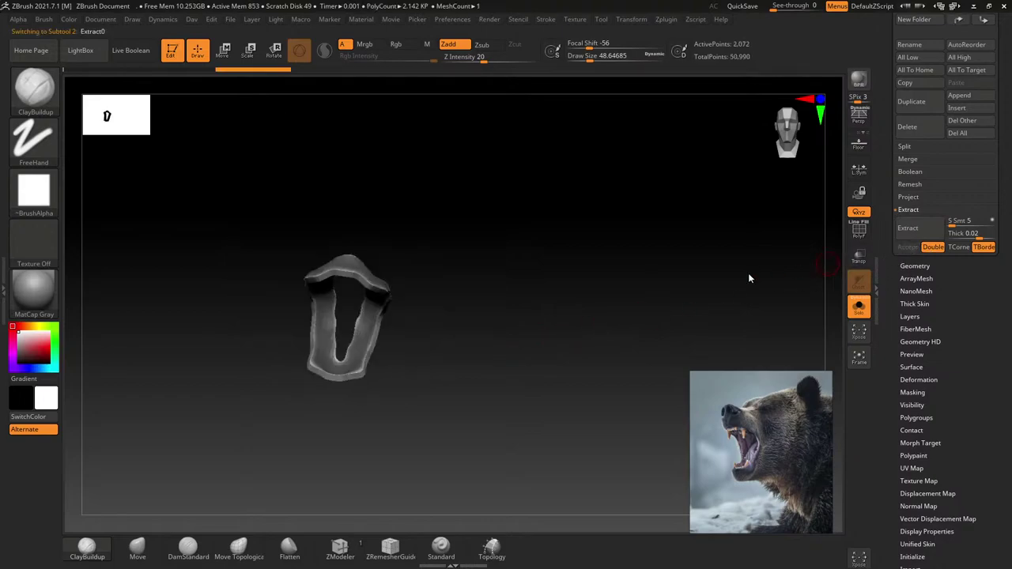
mouse_move(467, 279)
left_mouse_down()
mouse_move(474, 242)
mouse_move(479, 301)
mouse_move(479, 232)
left_mouse_up()
scroll(479, 232, "up", 2)
key("space")
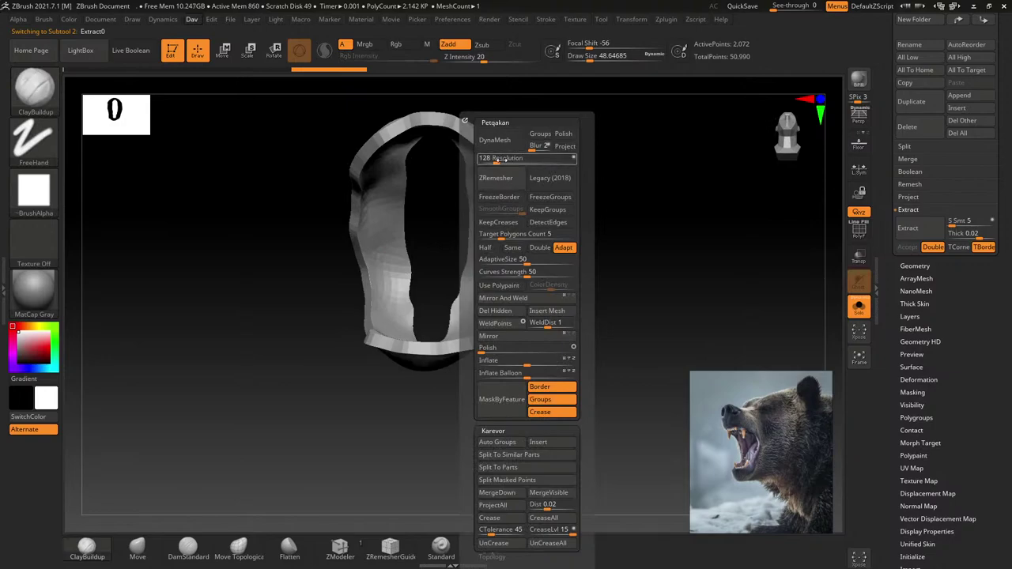
left_click_drag(497, 159, 499, 159)
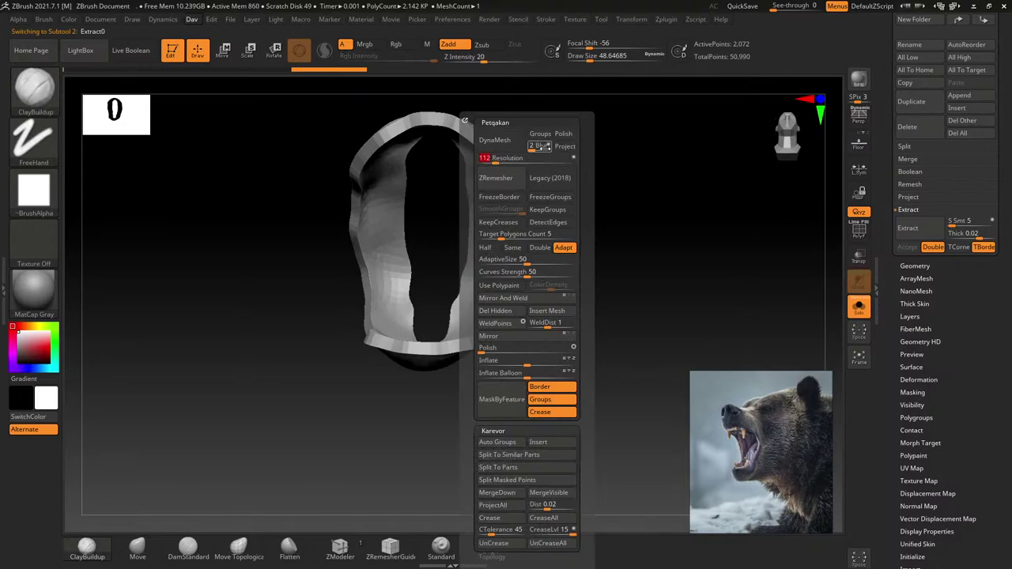
left_click(494, 140)
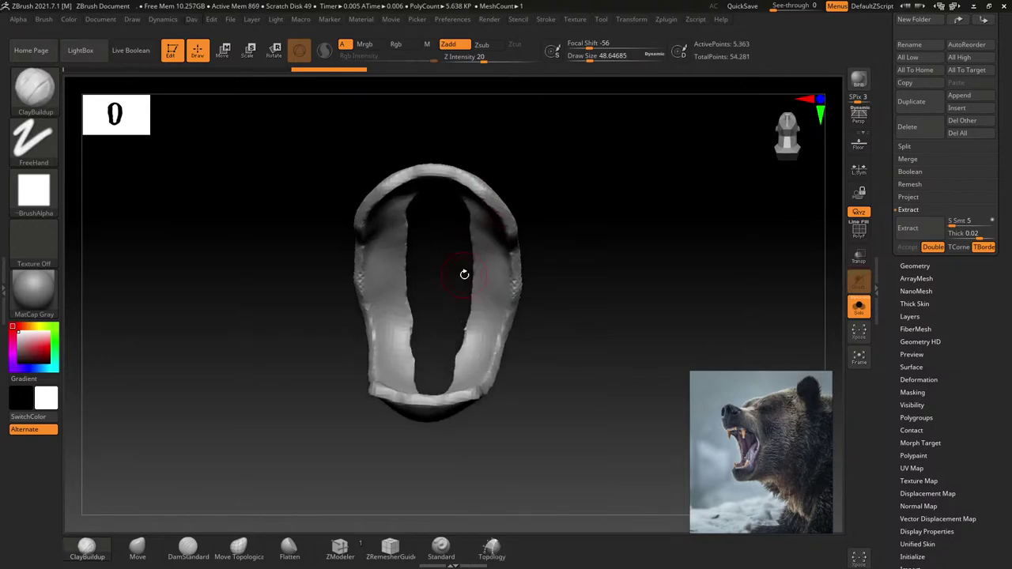
Step: Smooth and build up the lower lip ring, then turn off Solo to show the full head
mouse_move(463, 276)
left_mouse_down()
mouse_move(430, 199)
mouse_move(411, 203)
left_mouse_up()
key("s")
right_click_drag(412, 204, 385, 169)
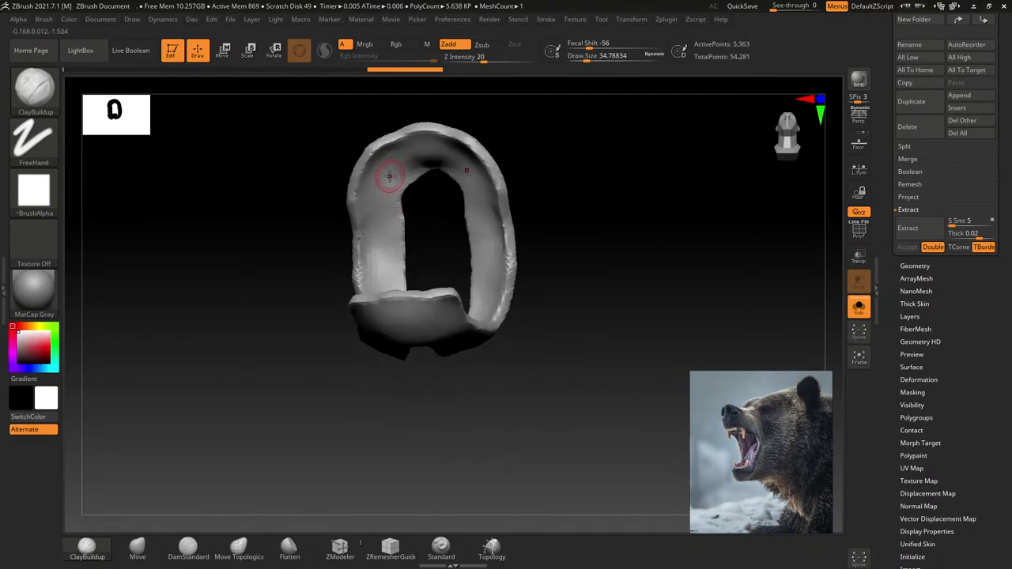
left_click_drag(383, 177, 360, 198, "shift")
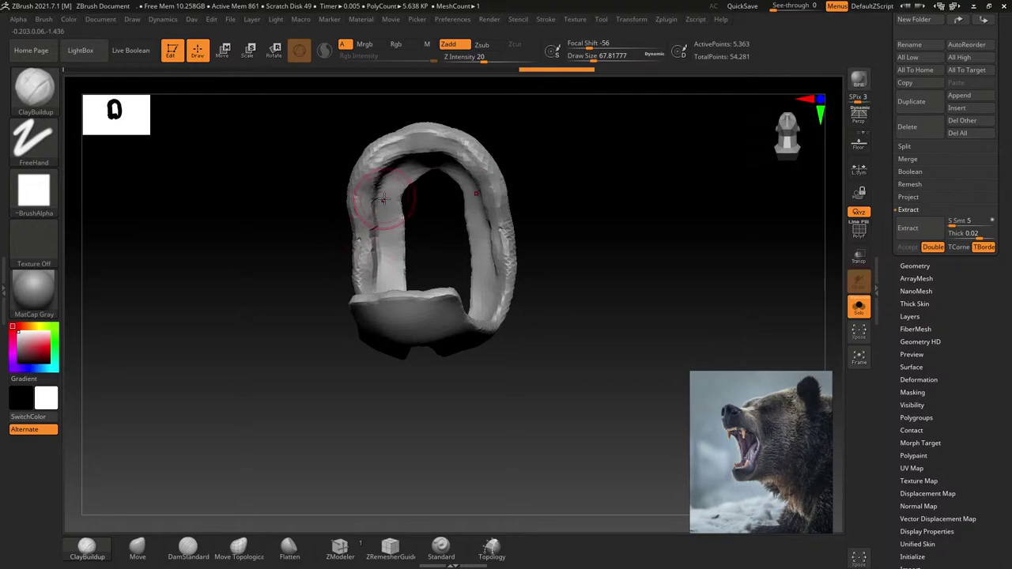
mouse_move(380, 196)
right_mouse_down()
mouse_move(395, 192)
mouse_move(432, 214)
mouse_move(385, 223)
mouse_move(381, 240)
right_mouse_up()
mouse_move(381, 241)
left_mouse_down()
mouse_move(332, 294)
mouse_move(388, 340)
left_mouse_up()
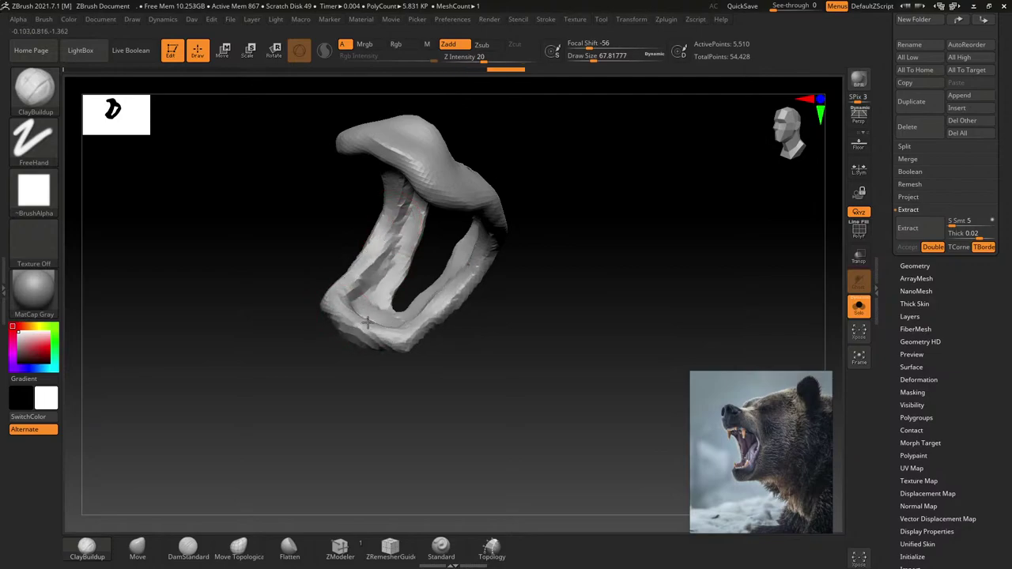
mouse_move(332, 312)
left_mouse_down()
mouse_move(431, 350)
mouse_move(384, 300)
mouse_move(385, 339)
mouse_move(360, 325)
mouse_move(366, 311)
left_mouse_up()
mouse_move(381, 370)
left_mouse_down()
mouse_move(385, 340)
mouse_move(459, 341)
mouse_move(480, 295)
mouse_move(522, 261)
mouse_move(514, 244)
left_mouse_up()
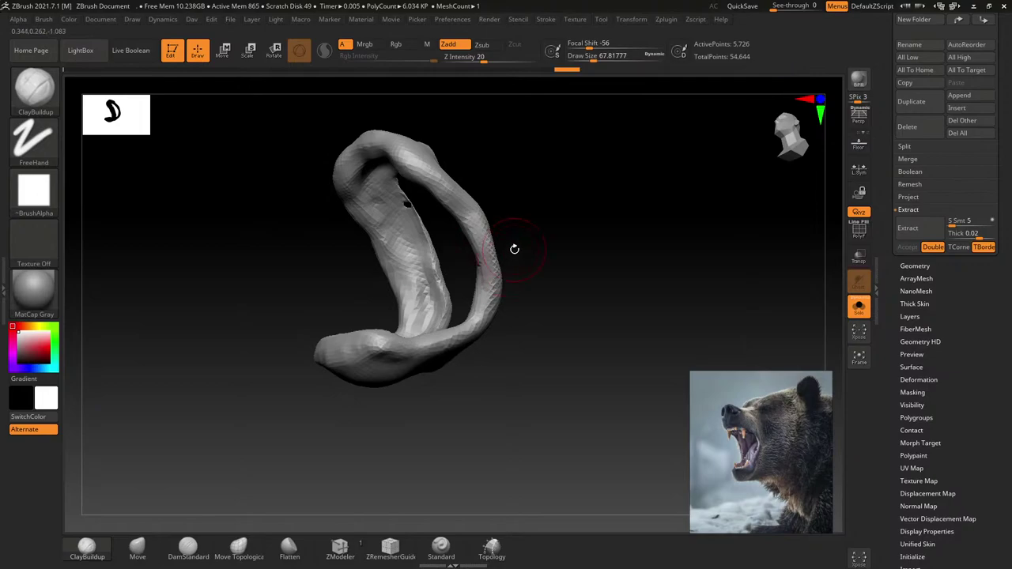
left_click(859, 306)
left_click_drag(802, 316, 384, 261)
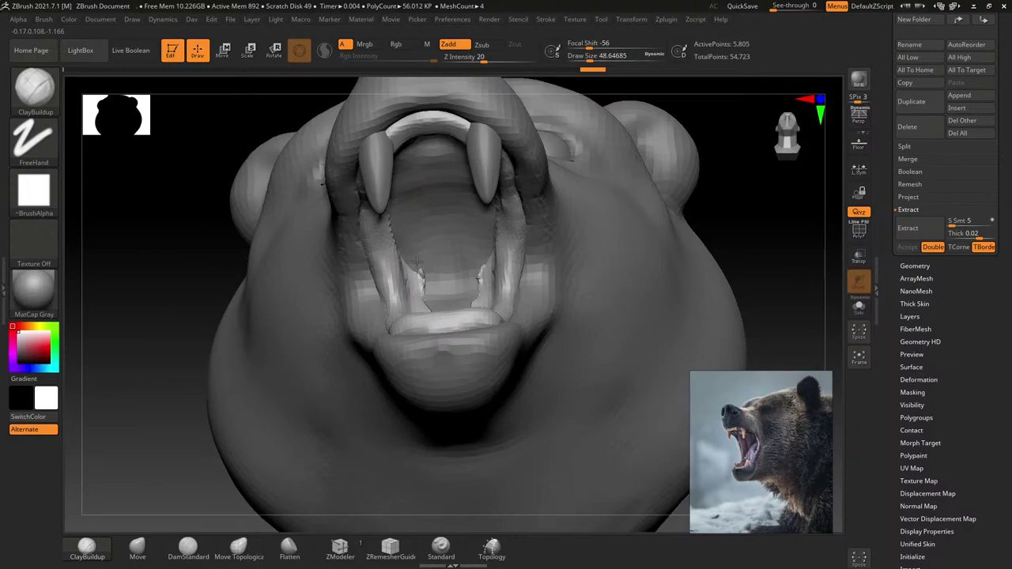
Step: Turn Transp on to inspect the open mouth from the front, then off again
right_click_drag(419, 260, 422, 323)
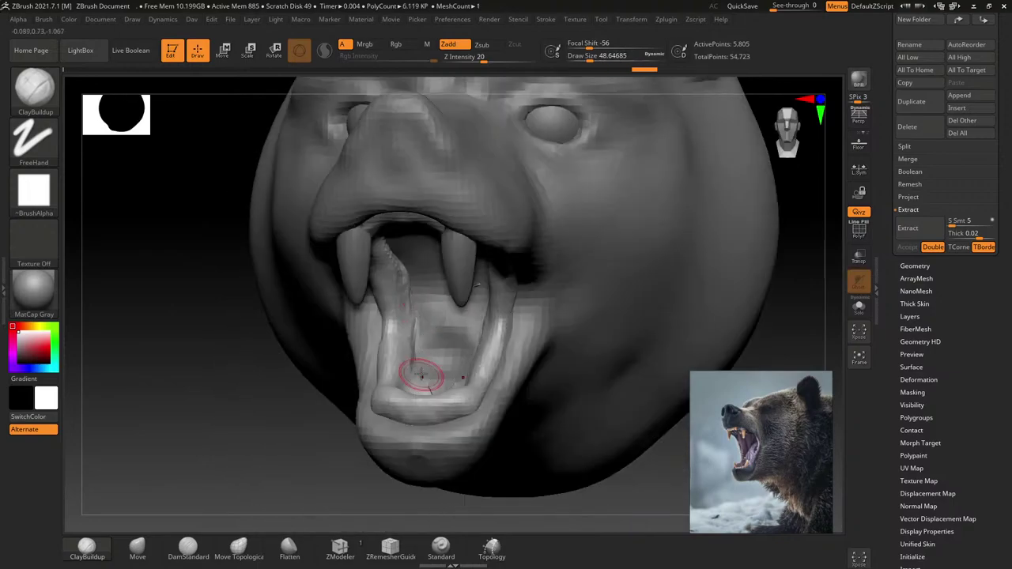
right_click_drag(418, 373, 430, 335)
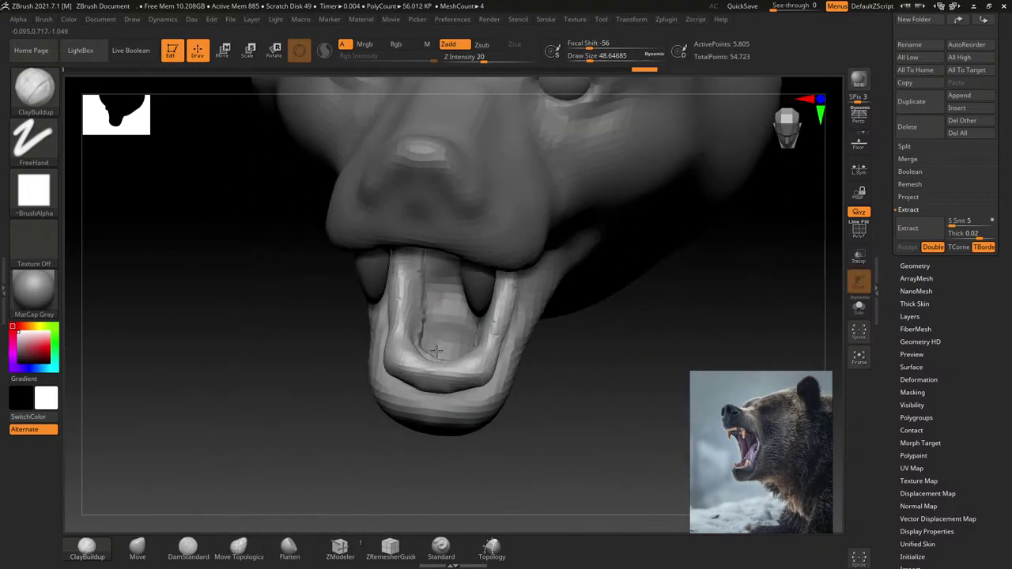
mouse_move(332, 456)
right_mouse_down("shift")
mouse_move(395, 237)
mouse_move(400, 299)
right_mouse_up("shift")
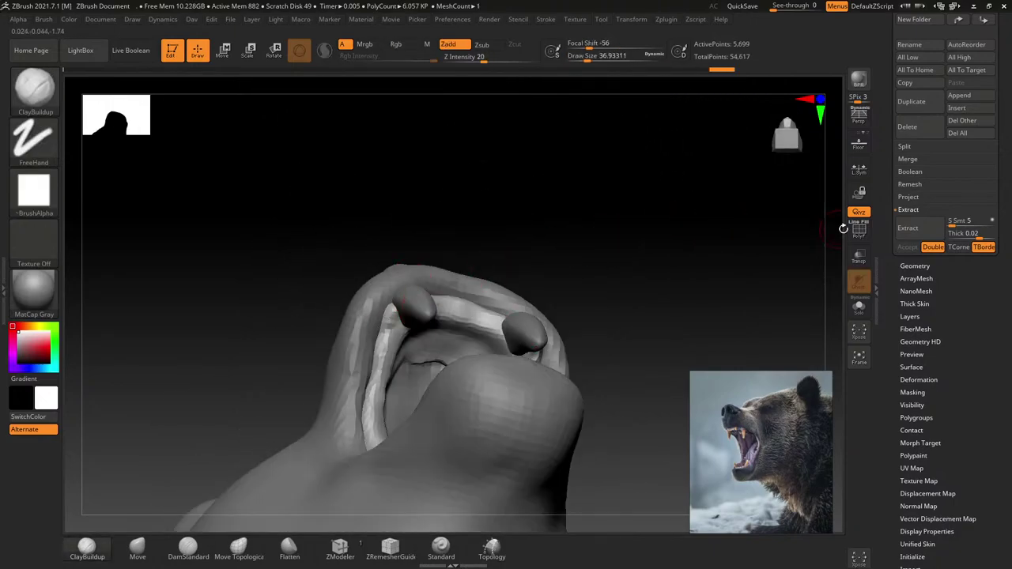
left_click(858, 257)
left_click(427, 303)
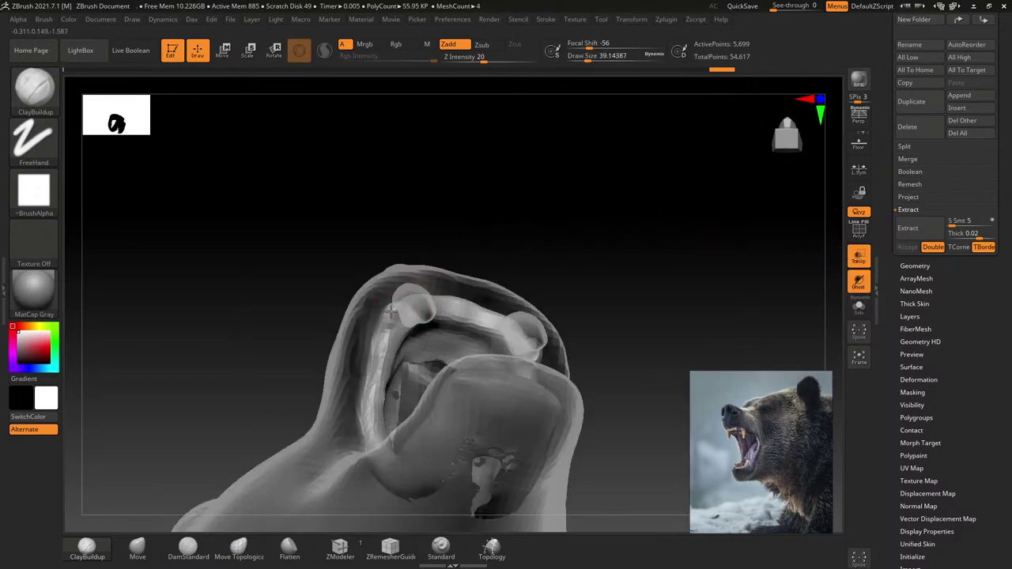
right_click_drag(417, 296, 405, 303)
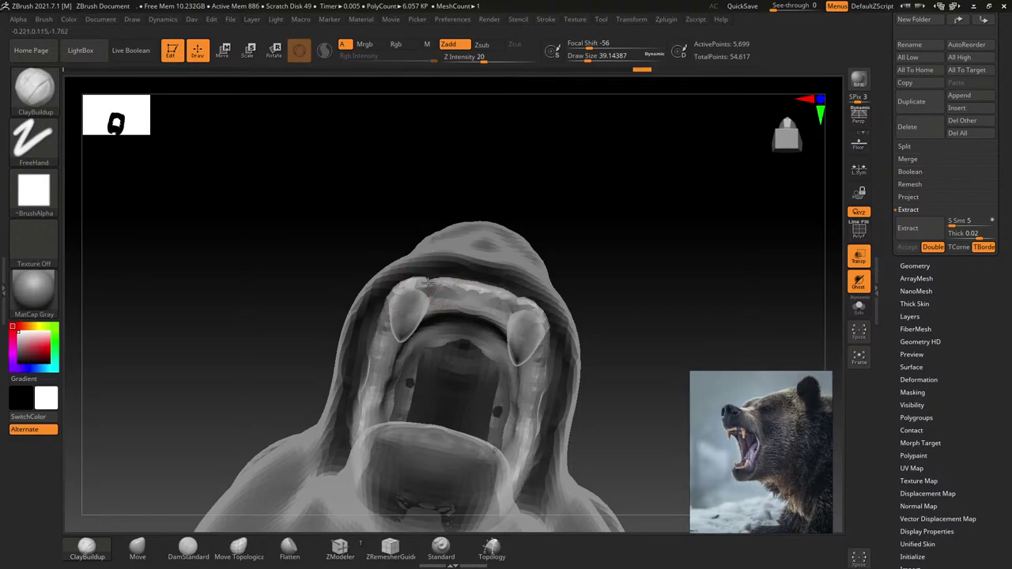
right_click_drag(572, 271, 499, 335)
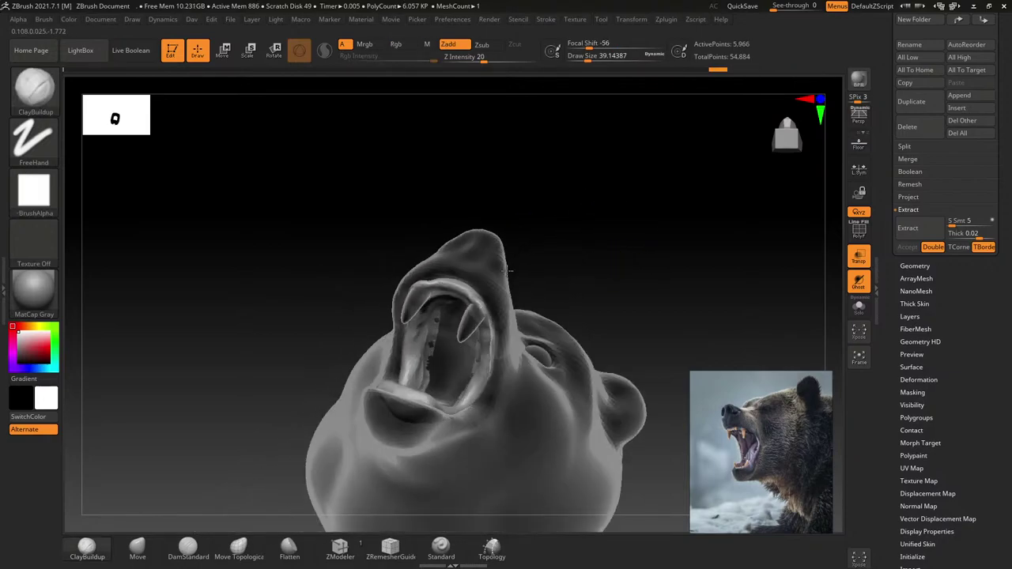
left_click(862, 286)
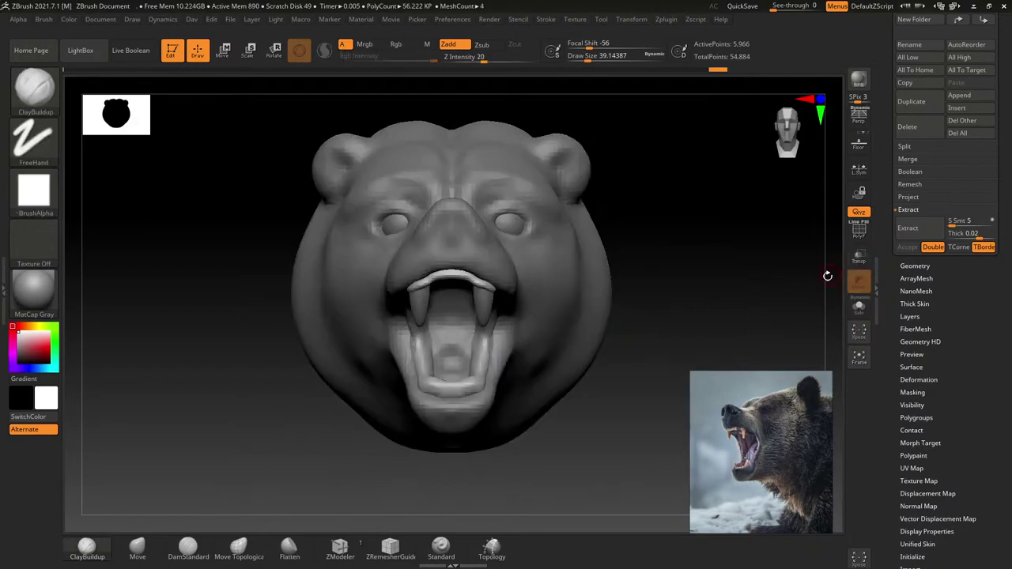
Step: Check the mouth from side and three-quarter views and select the PM3D_Sphere3D_1 fang
mouse_move(503, 331)
right_mouse_down("shift")
mouse_move(525, 286)
mouse_move(494, 316)
mouse_move(502, 352)
mouse_move(477, 293)
right_mouse_up("shift")
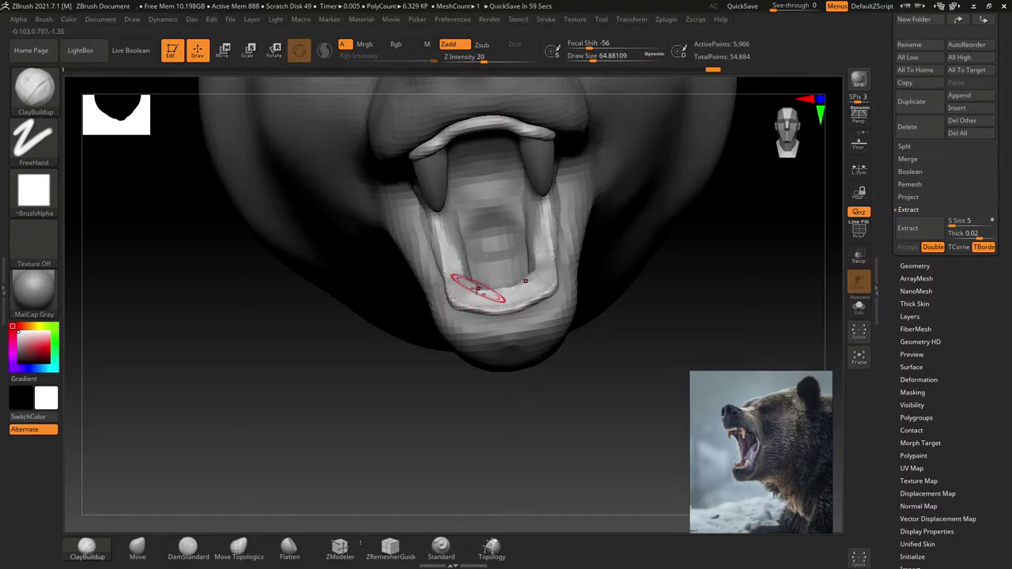
mouse_move(557, 407)
right_mouse_down()
mouse_move(532, 217)
mouse_move(545, 229)
mouse_move(564, 180)
mouse_move(601, 144)
mouse_move(536, 181)
right_mouse_up()
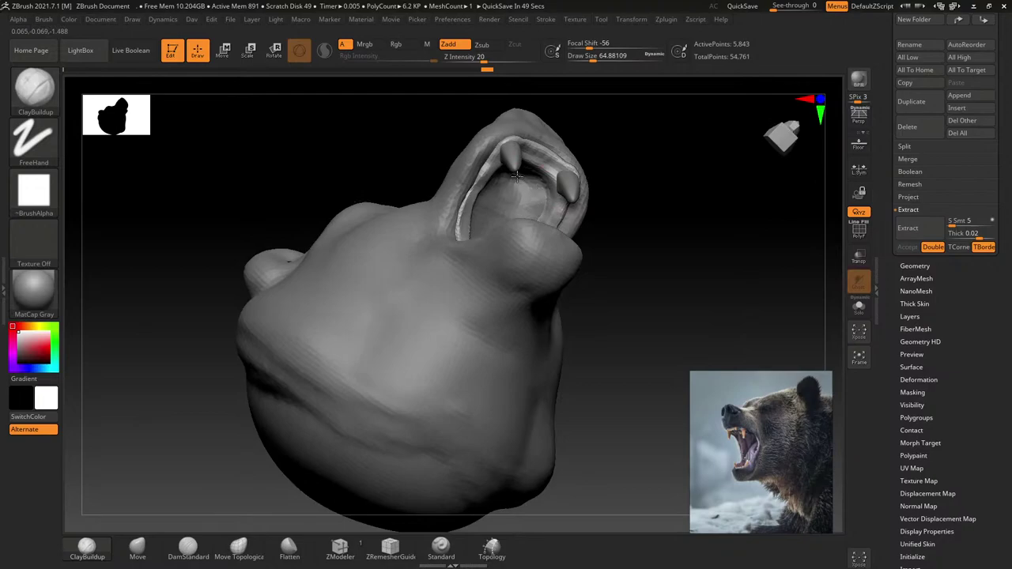
mouse_move(529, 202)
right_mouse_down()
mouse_move(604, 140)
mouse_move(528, 255)
mouse_move(484, 212)
right_mouse_up()
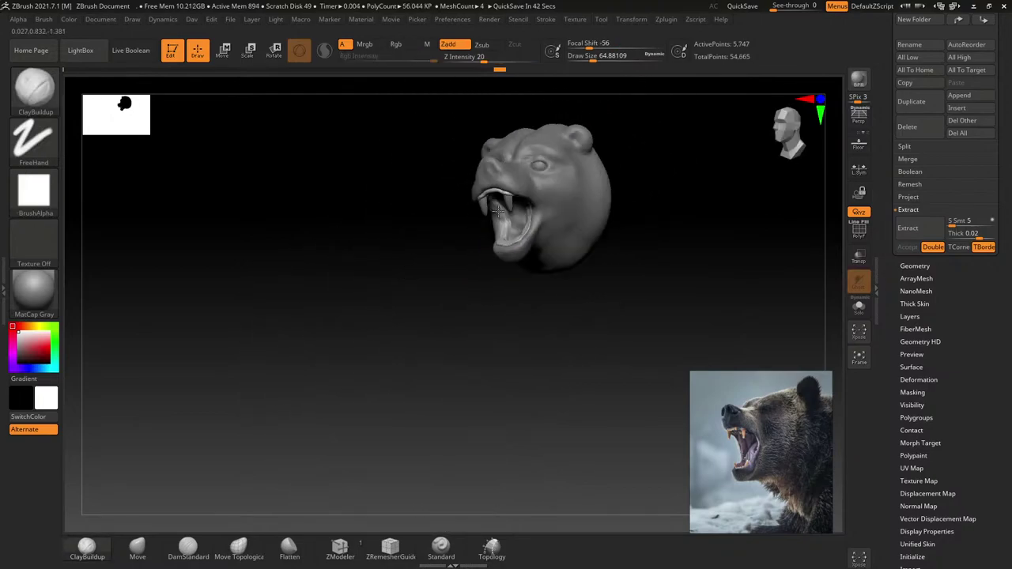
left_click(484, 212, "alt")
mouse_move(484, 211)
right_mouse_down()
mouse_move(463, 162)
mouse_move(464, 191)
right_mouse_up()
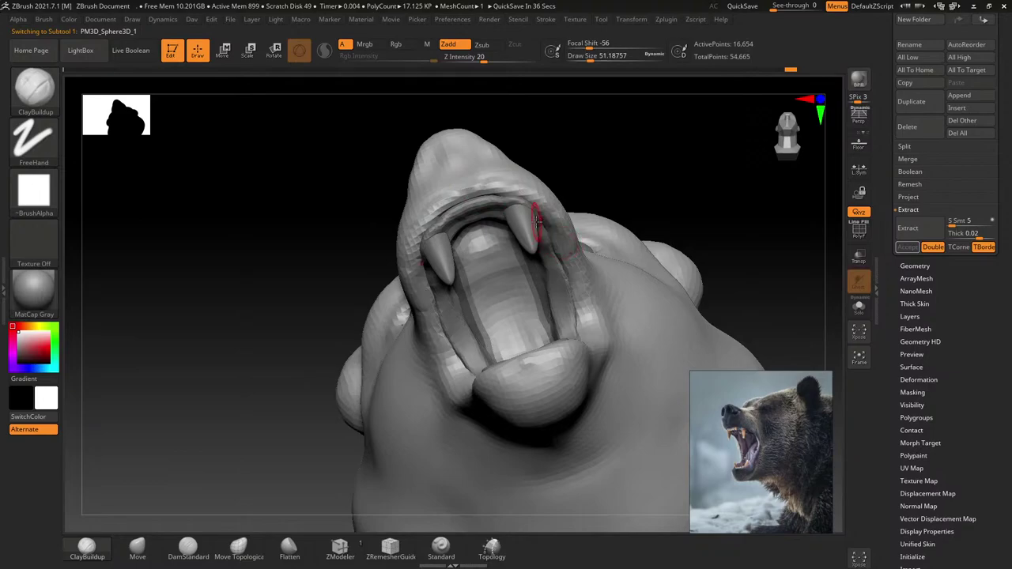
Step: Sculpt the inner lip at the mouth corner, undoing the stray stroke
right_click_drag(536, 223, 542, 201)
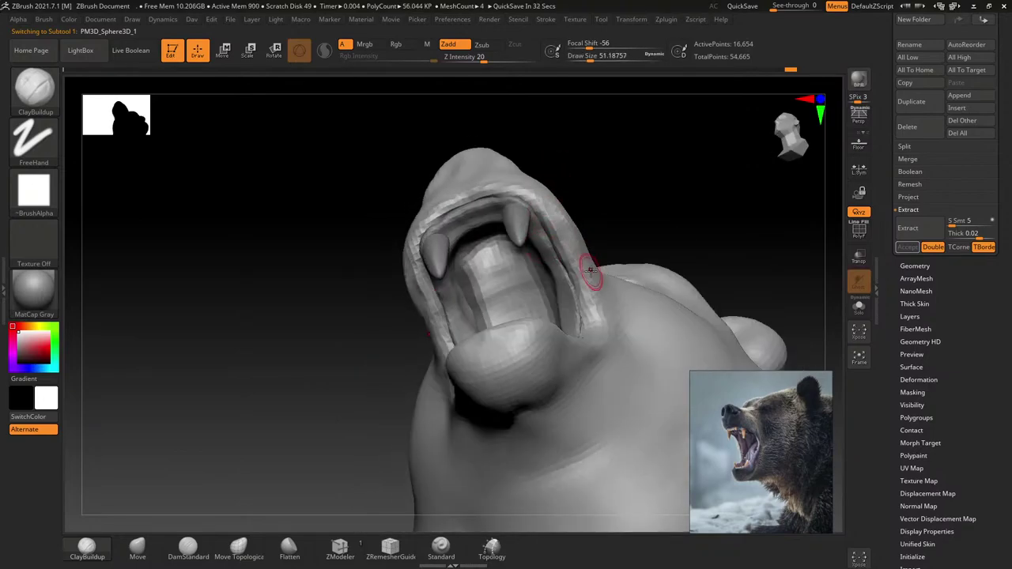
right_click_drag(591, 271, 550, 219)
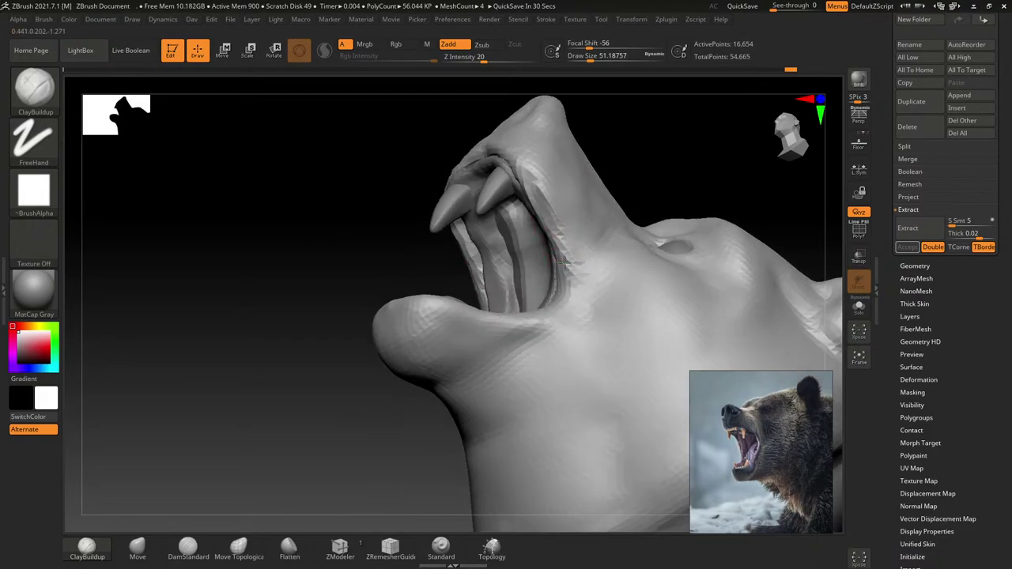
mouse_move(559, 317)
right_mouse_down()
mouse_move(570, 250)
mouse_move(571, 264)
right_mouse_up()
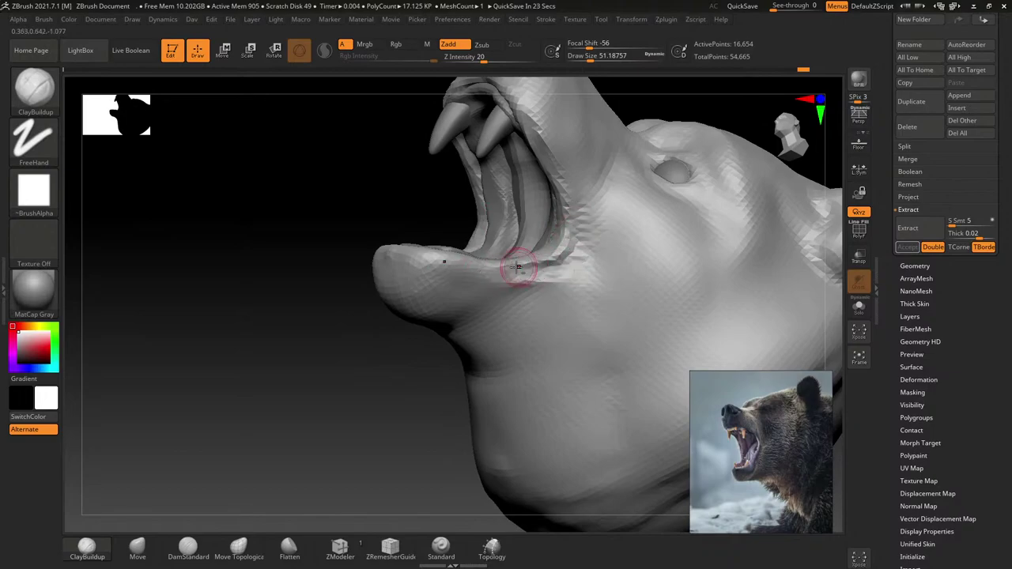
left_click_drag(506, 281, 526, 265)
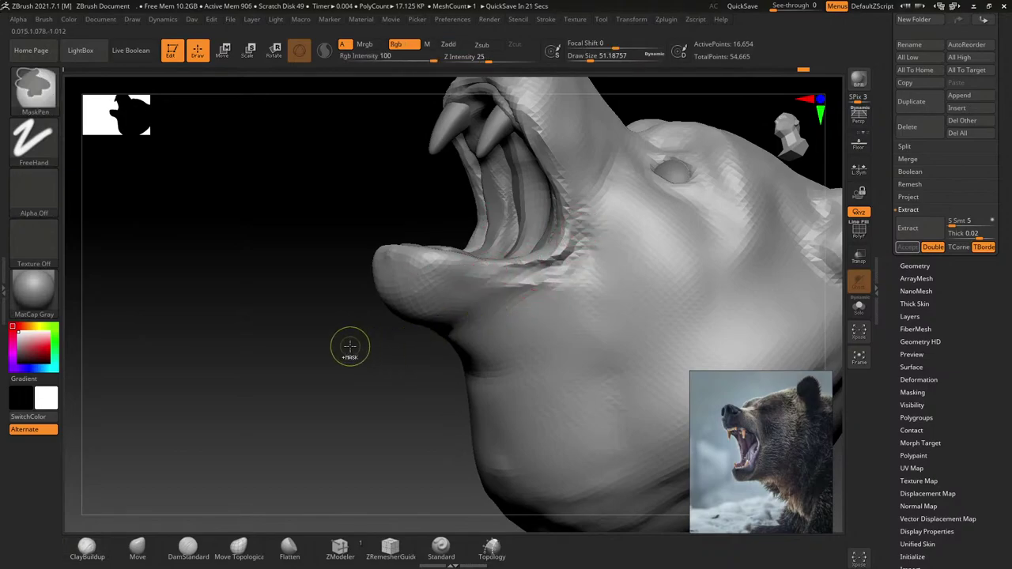
key("ctrl+z")
key("ctrl+z")
mouse_move(347, 346)
left_mouse_down("alt")
mouse_move(342, 290)
mouse_move(358, 325)
mouse_move(464, 334)
mouse_move(440, 283)
mouse_move(465, 304)
mouse_move(442, 261)
mouse_move(394, 207)
mouse_move(411, 201)
left_mouse_up("alt")
Step: Duplicate the PM3D_Sphere3D_3 tooth and flip the copy 180° to point upward
left_click(405, 222, "alt")
key("w")
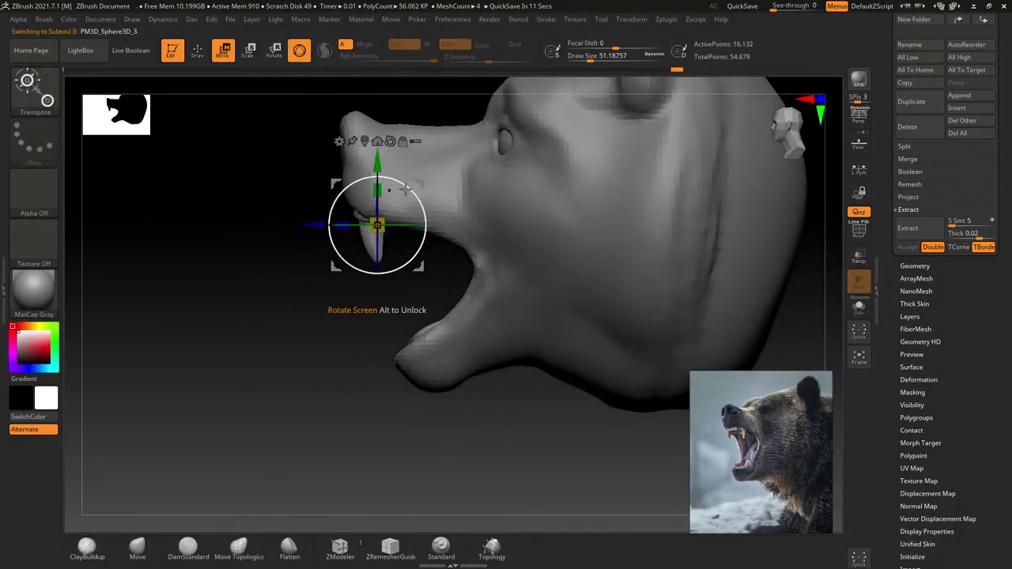
mouse_move(380, 170)
left_mouse_down("ctrl")
mouse_move(381, 281)
mouse_move(366, 237)
left_mouse_up("ctrl")
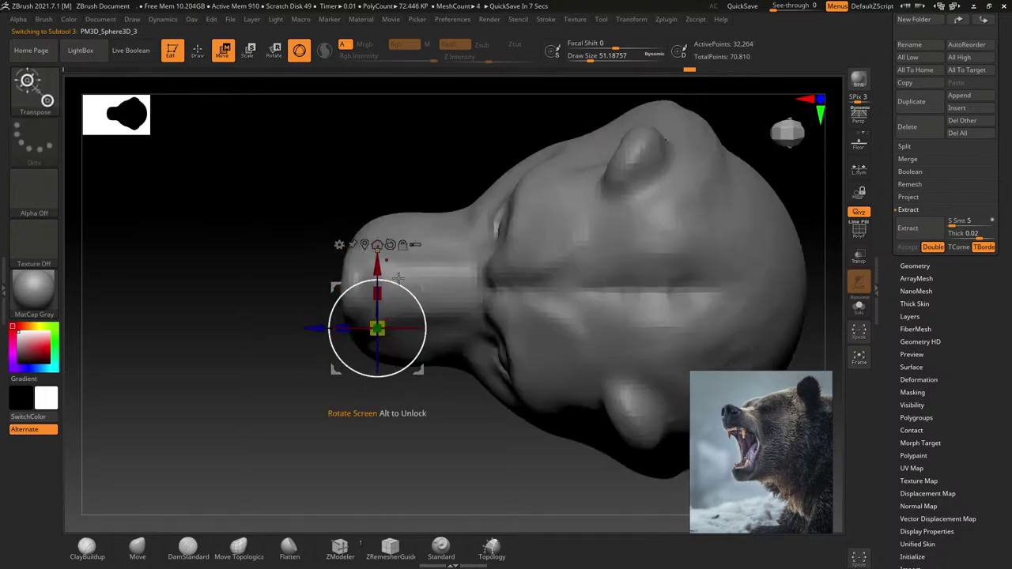
left_click(365, 244)
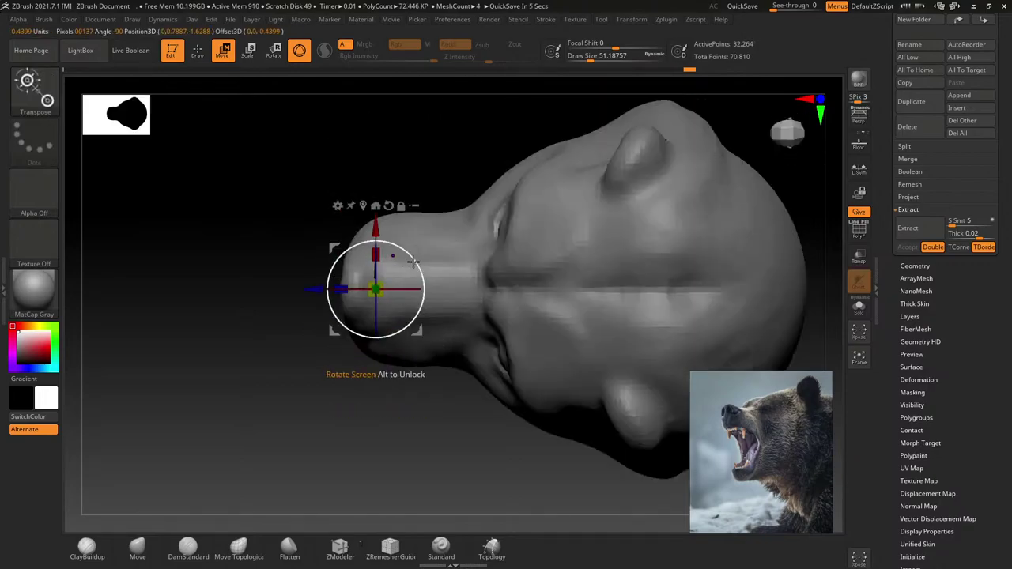
left_click_drag(413, 262, 336, 328)
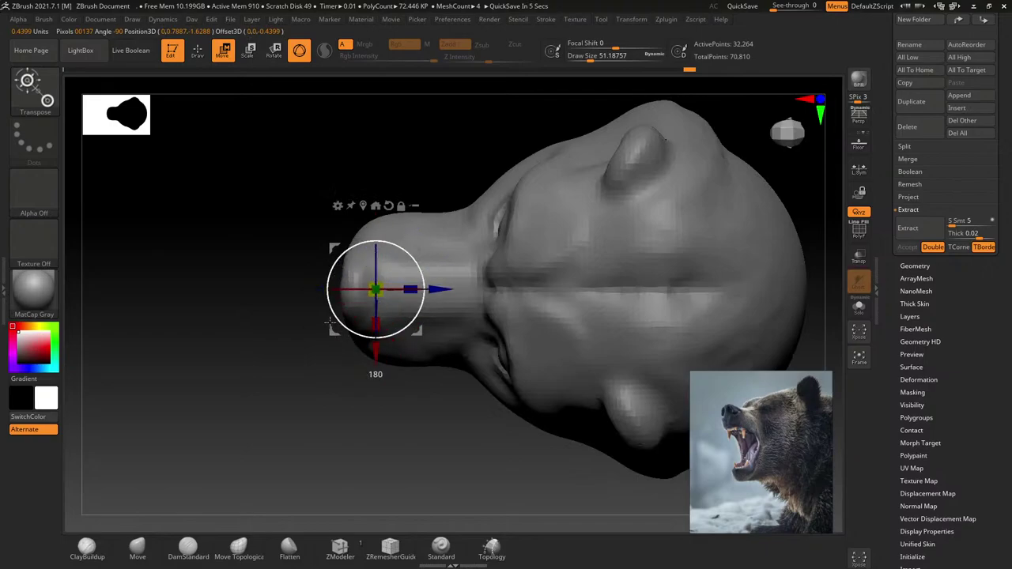
Step: Angle, move and slightly shrink the lower teeth so they sit in the bottom jaw
left_click_drag(332, 322, 402, 246)
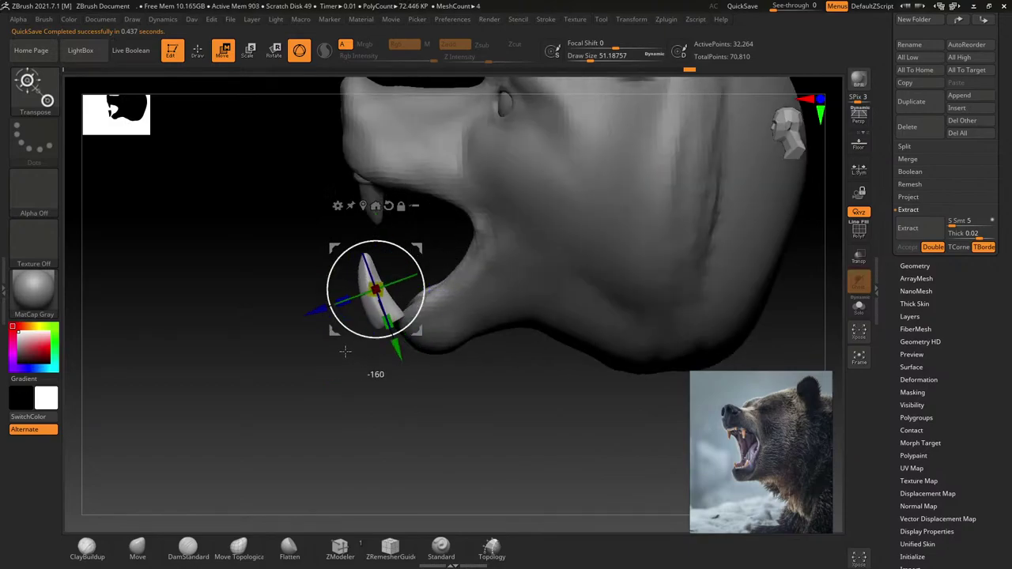
left_click_drag(390, 295, 411, 332)
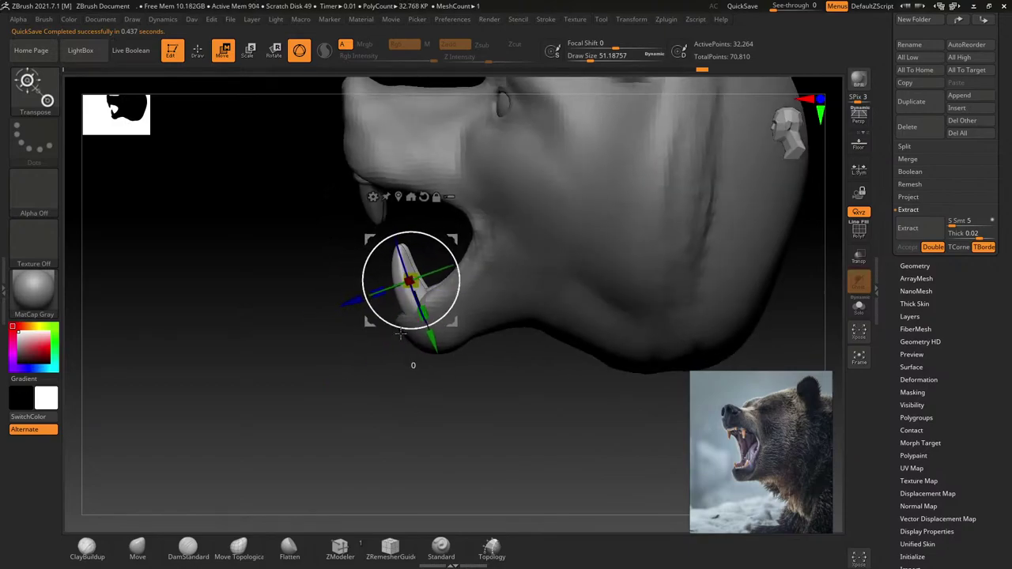
left_click_drag(490, 396, 455, 298, "shift")
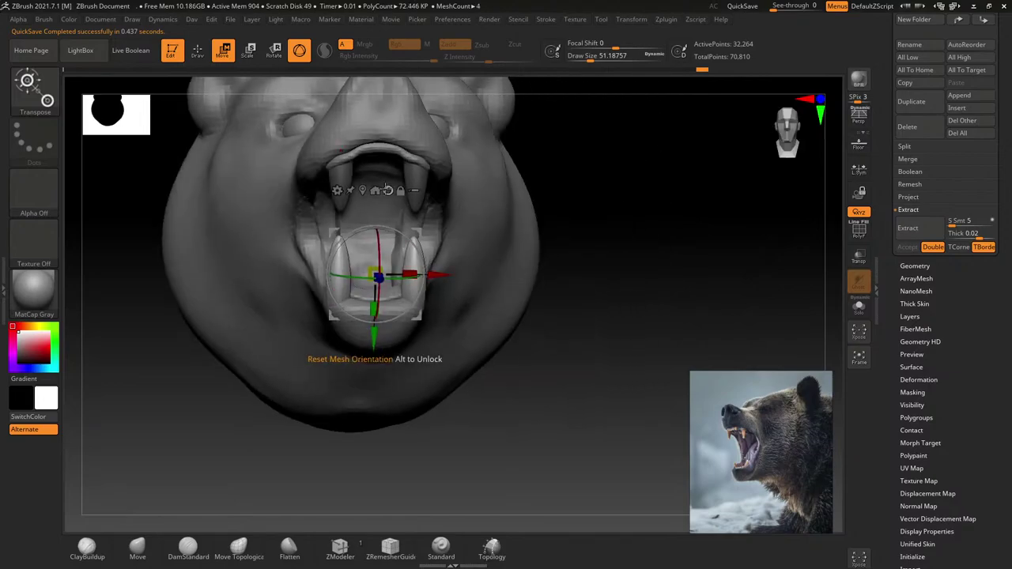
left_click(363, 191)
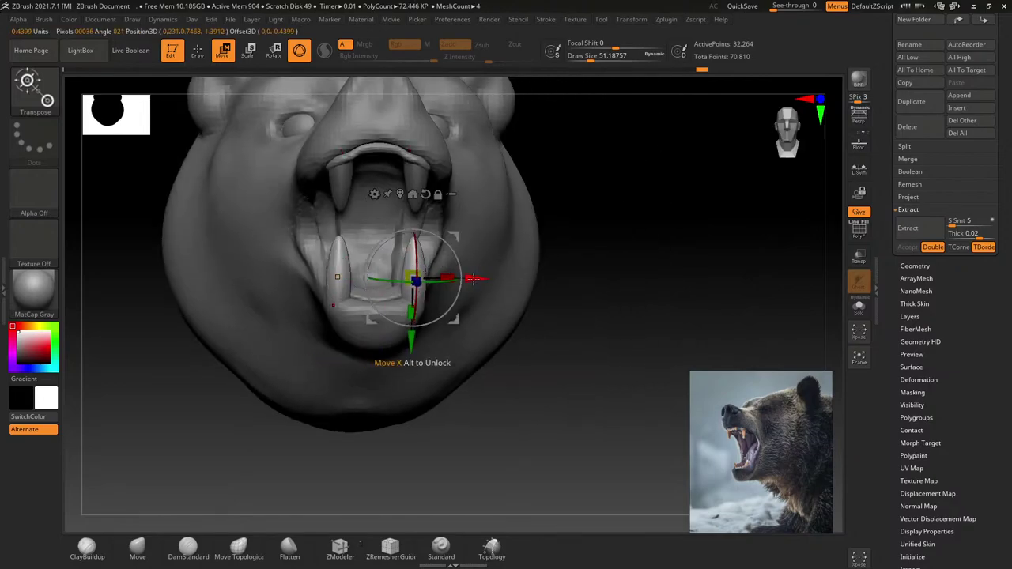
left_click_drag(472, 277, 460, 279)
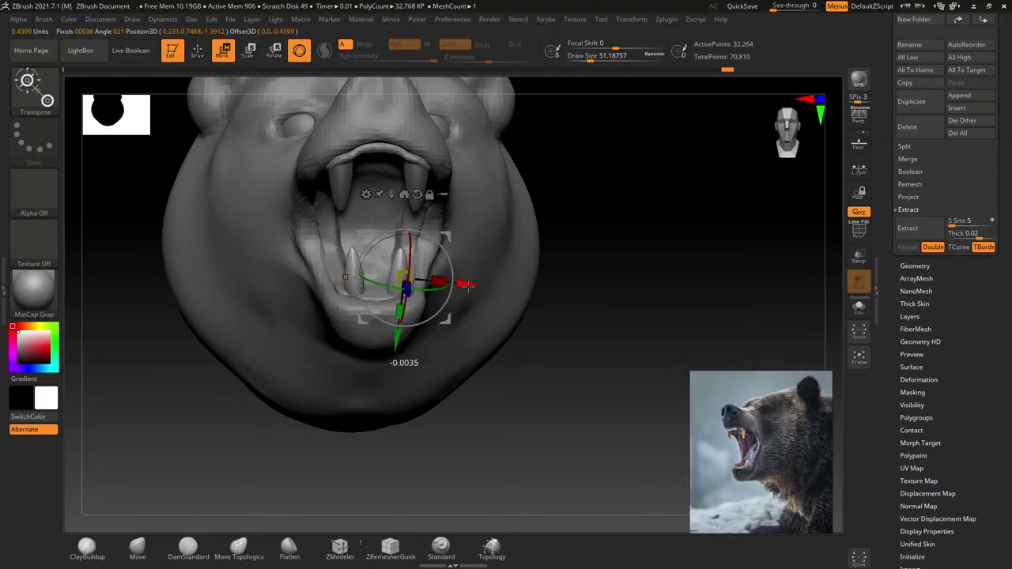
left_click_drag(467, 285, 456, 326)
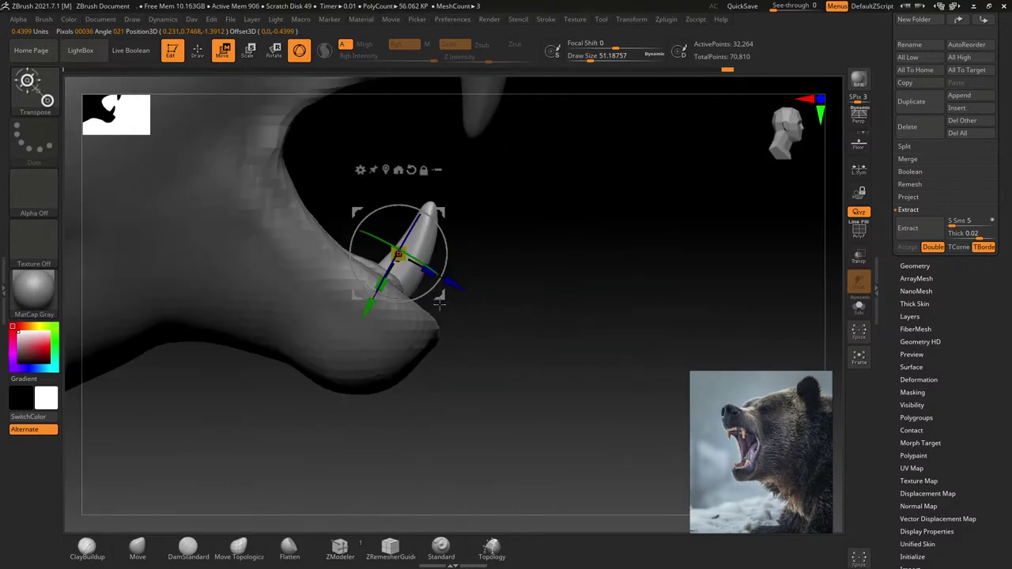
mouse_move(400, 259)
left_mouse_down()
mouse_move(350, 277)
mouse_move(534, 320)
mouse_move(571, 267)
mouse_move(591, 271)
left_mouse_up()
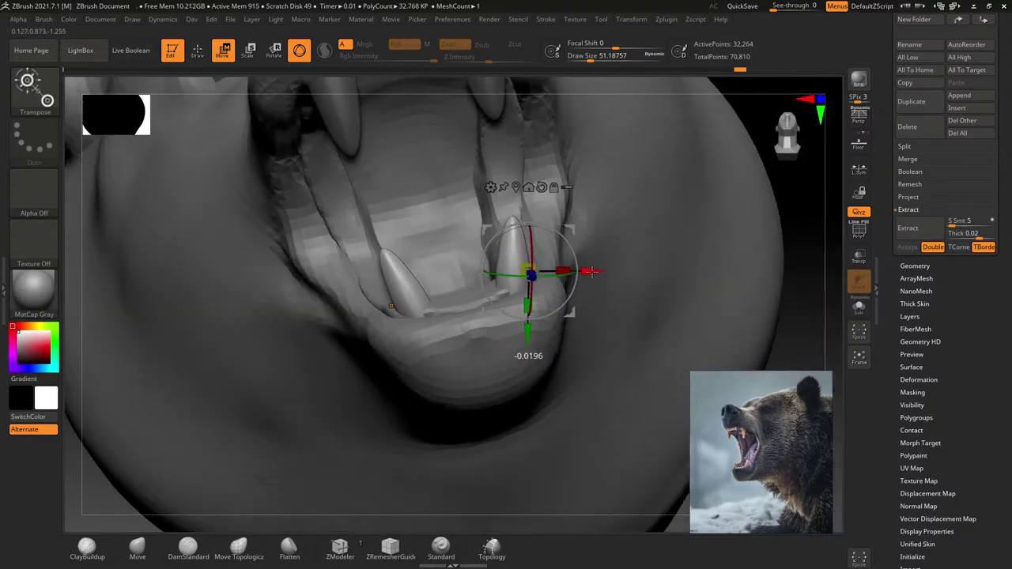
mouse_move(586, 269)
left_mouse_down()
mouse_move(581, 289)
mouse_move(558, 275)
mouse_move(518, 287)
left_mouse_up()
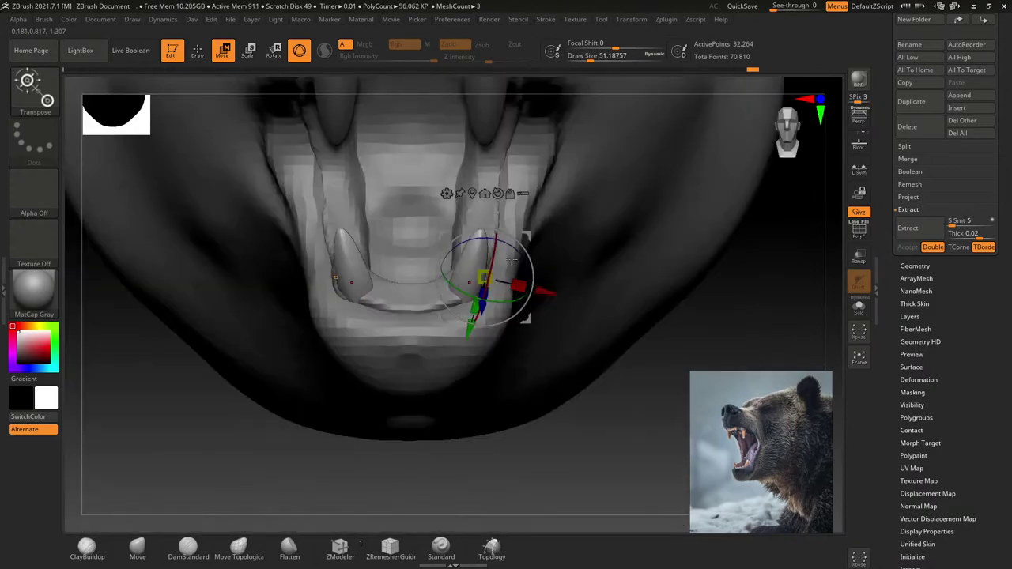
Step: Make the main bear head subtool active and turn it to a three-quarter side view
key("q")
key("f")
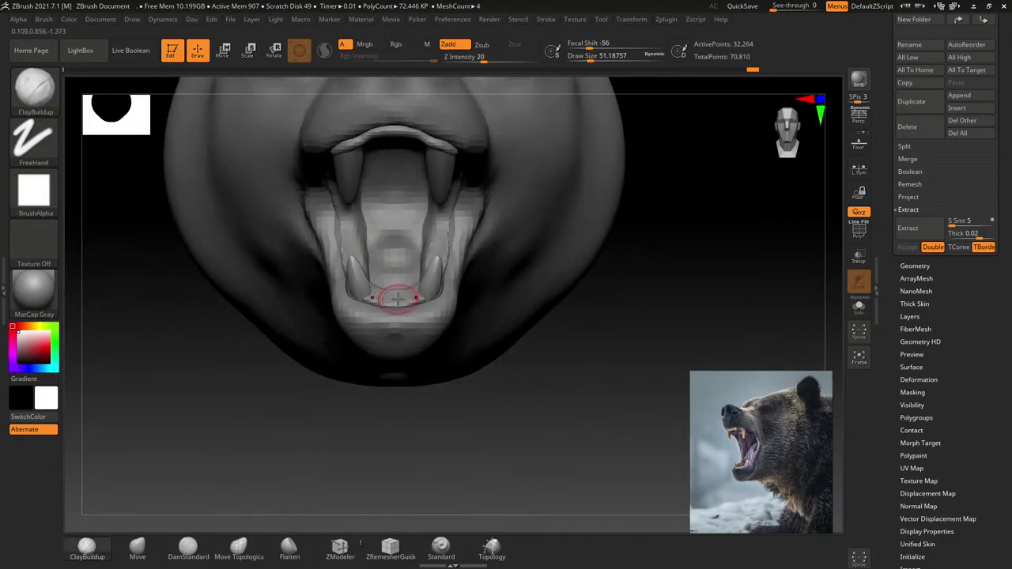
left_click(384, 299, "alt")
left_click_drag(403, 297, 445, 185)
left_click(477, 253, "alt")
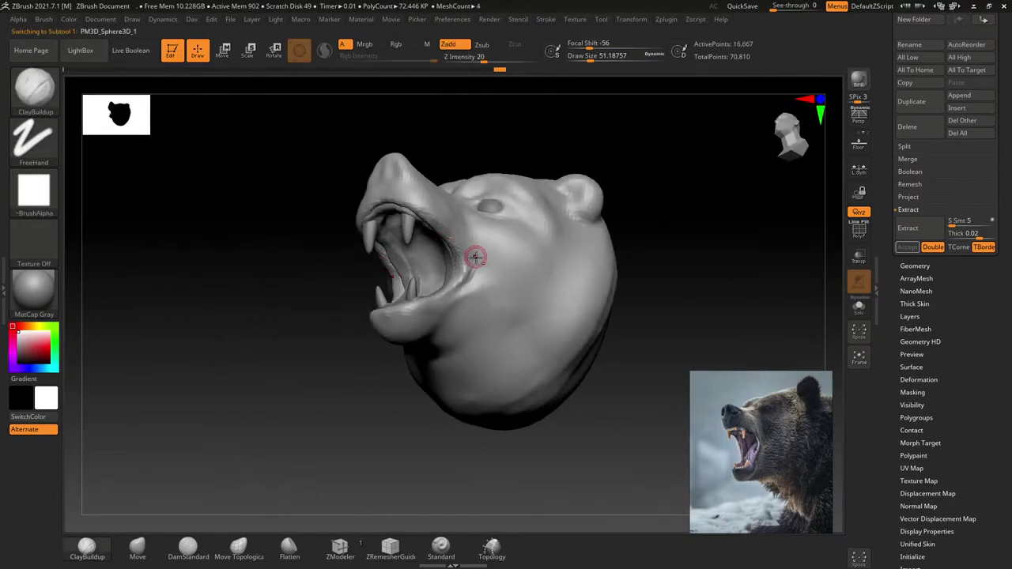
mouse_move(477, 253)
left_mouse_down()
mouse_move(458, 256)
mouse_move(448, 276)
mouse_move(485, 183)
mouse_move(505, 269)
left_mouse_up()
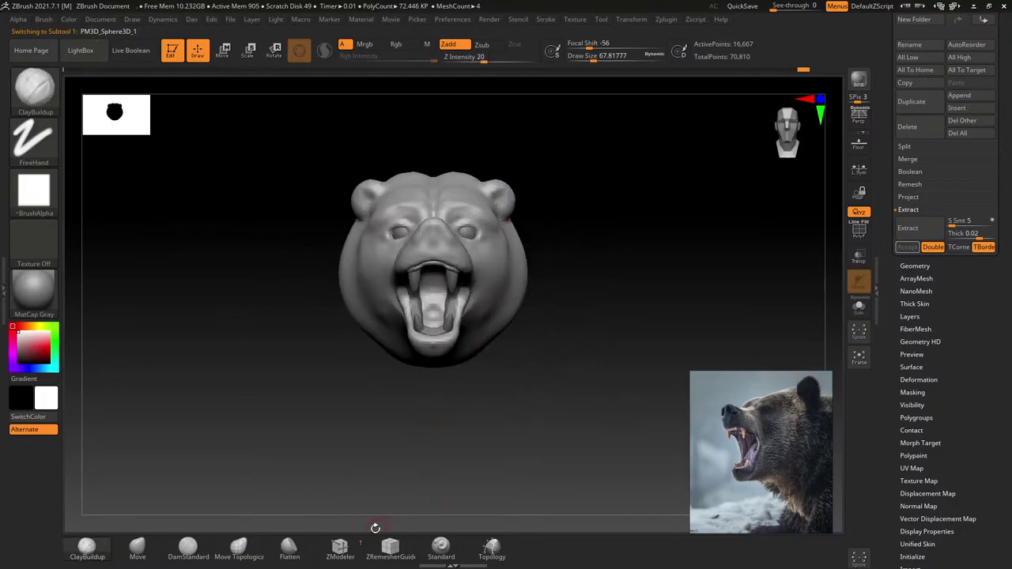
Step: Pull both ears outward and upward with a slightly enlarged Move brush
left_click(137, 546)
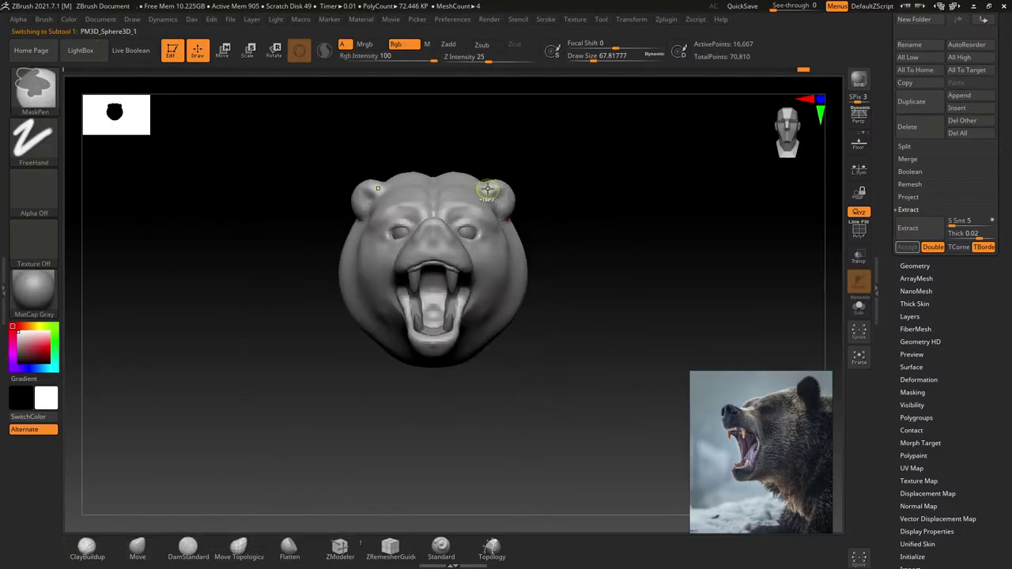
scroll(514, 209, "up", 3)
key("bracketright")
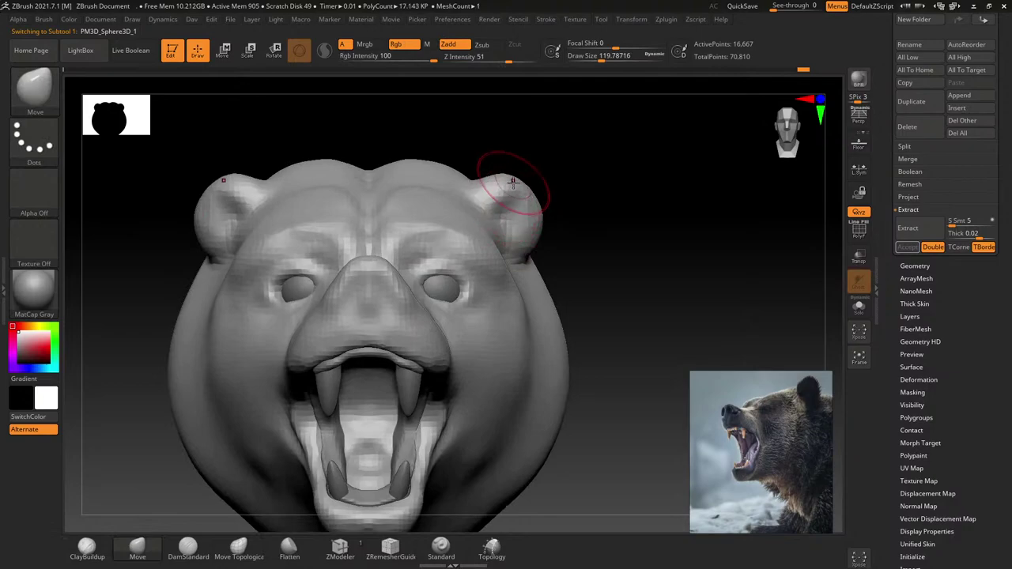
mouse_move(515, 174)
left_mouse_down()
mouse_move(535, 190)
mouse_move(523, 174)
left_mouse_up()
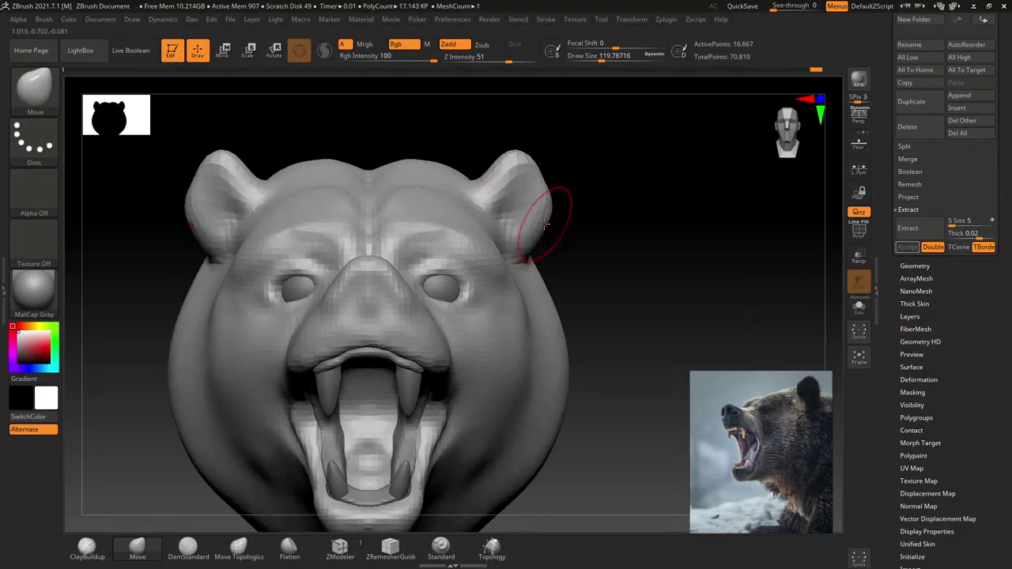
mouse_move(543, 237)
left_mouse_down()
mouse_move(547, 180)
mouse_move(543, 192)
left_mouse_up()
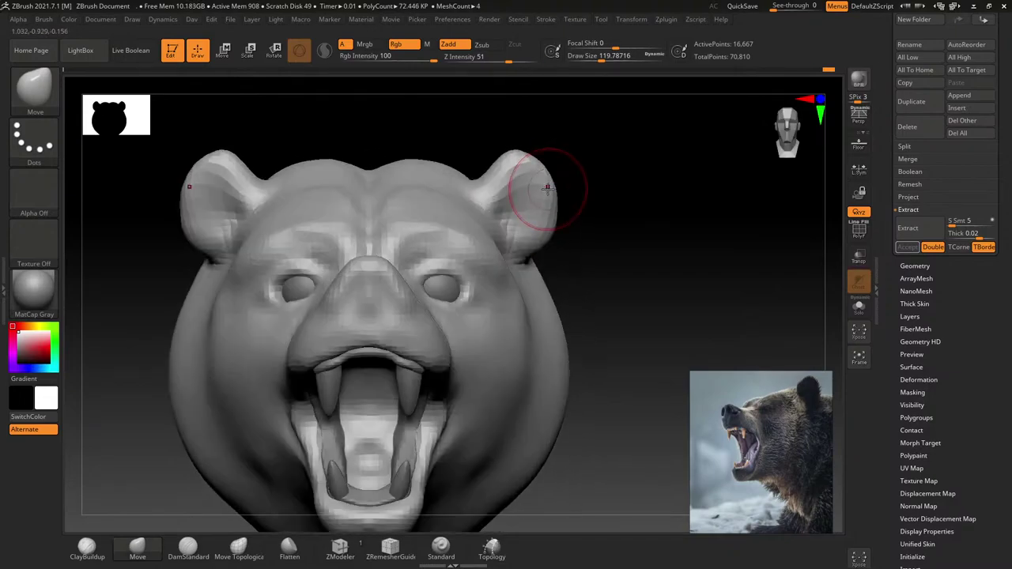
right_click_drag(515, 237, 508, 226, "ctrl")
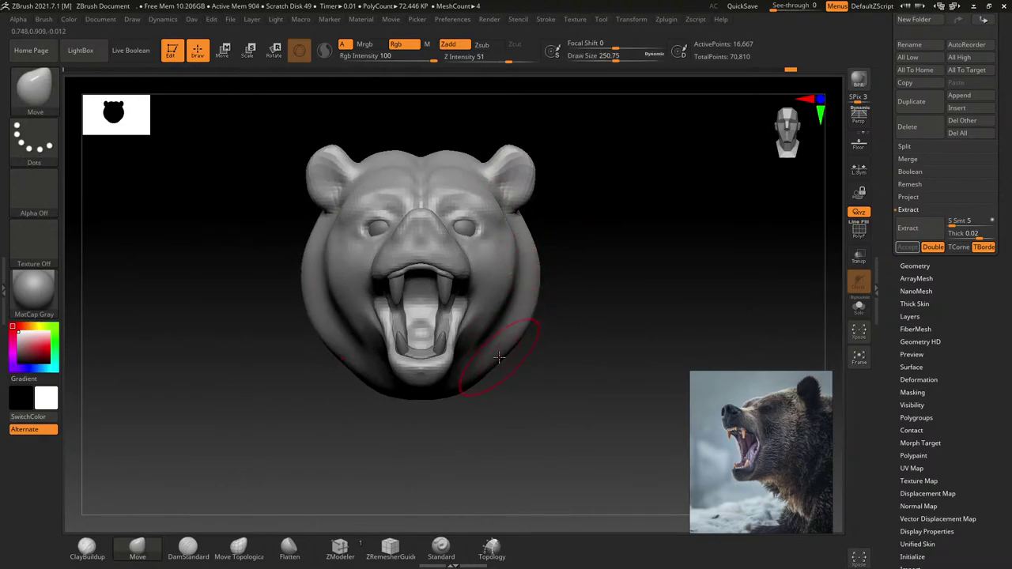
mouse_move(507, 330)
right_mouse_down("alt")
mouse_move(497, 290)
mouse_move(406, 250)
right_mouse_up("alt")
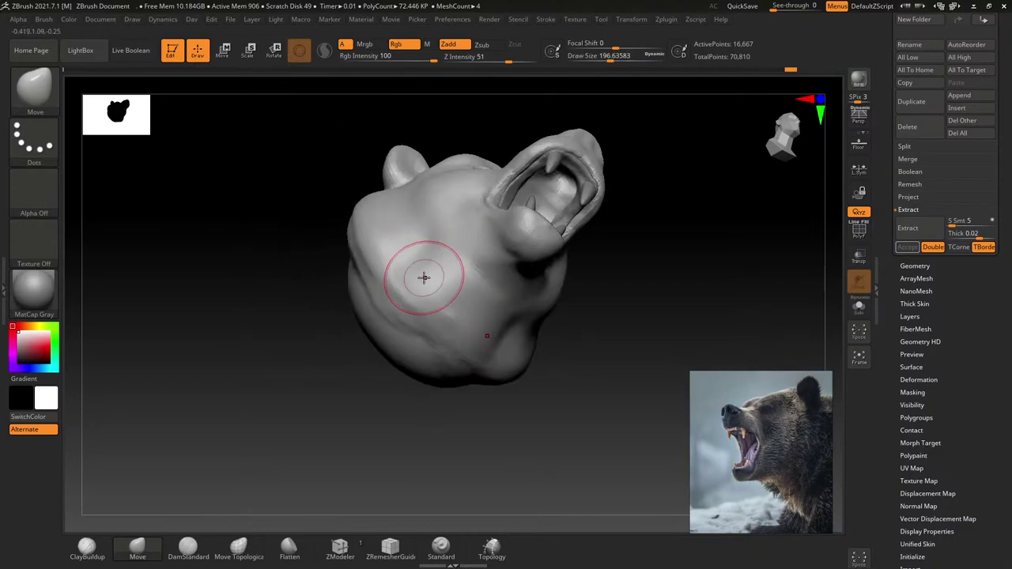
Step: Smooth the cheek and bring up the DynaMesh popup with resolution 104
left_click_drag(435, 276, 442, 309, "shift")
right_click_drag(442, 309, 461, 365)
key("space")
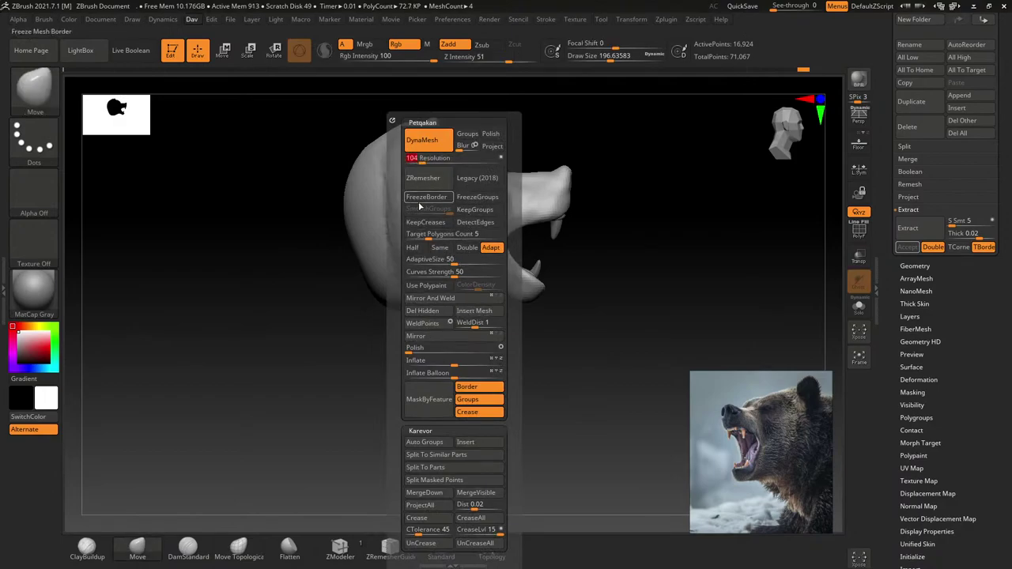
Step: DynaMesh the head at resolution 104, then smooth the upper muzzle and brow
key("ctrl")
key("ctrl")
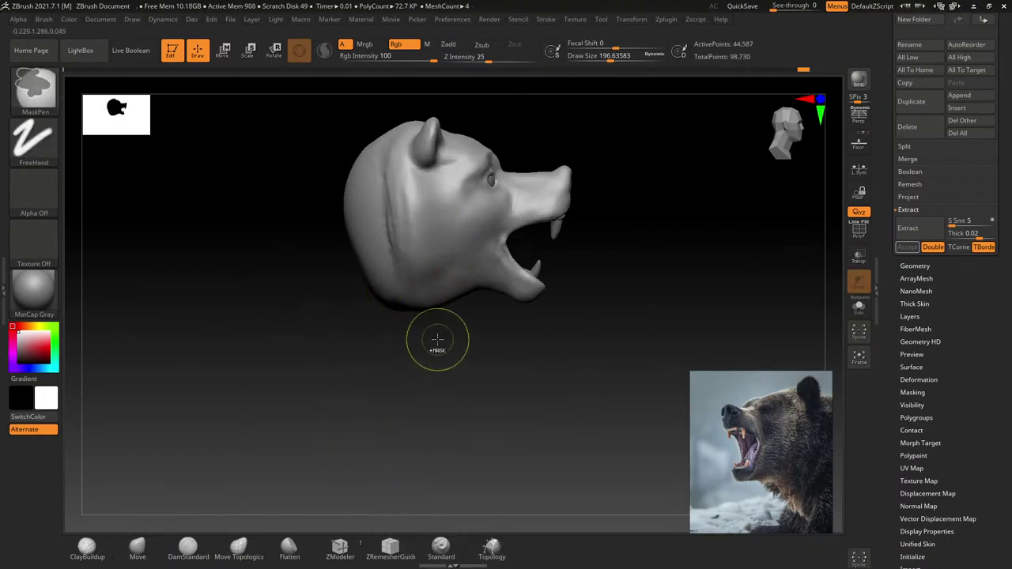
left_click_drag(434, 344, 424, 263, "shift")
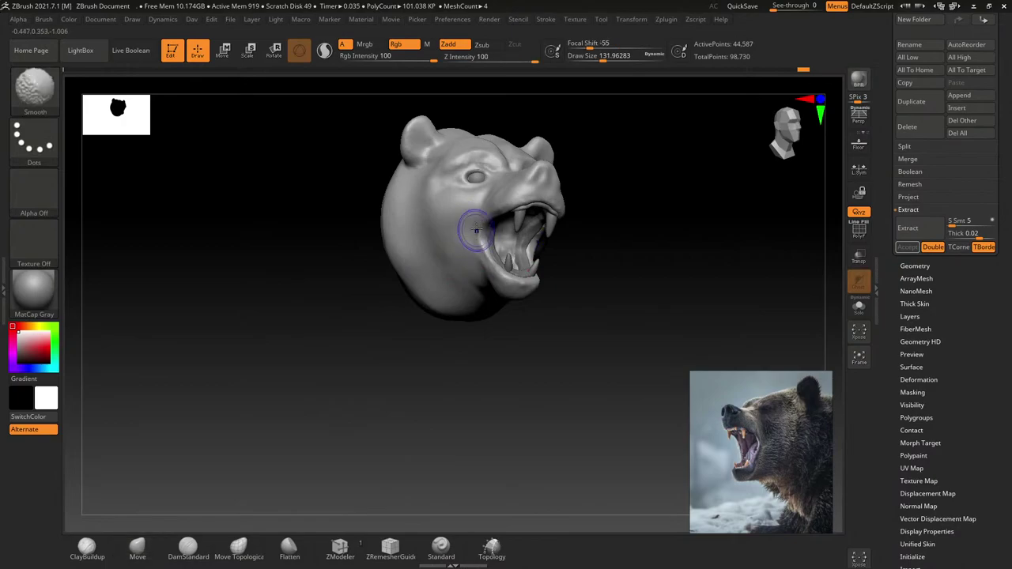
left_click_drag(463, 198, 372, 205)
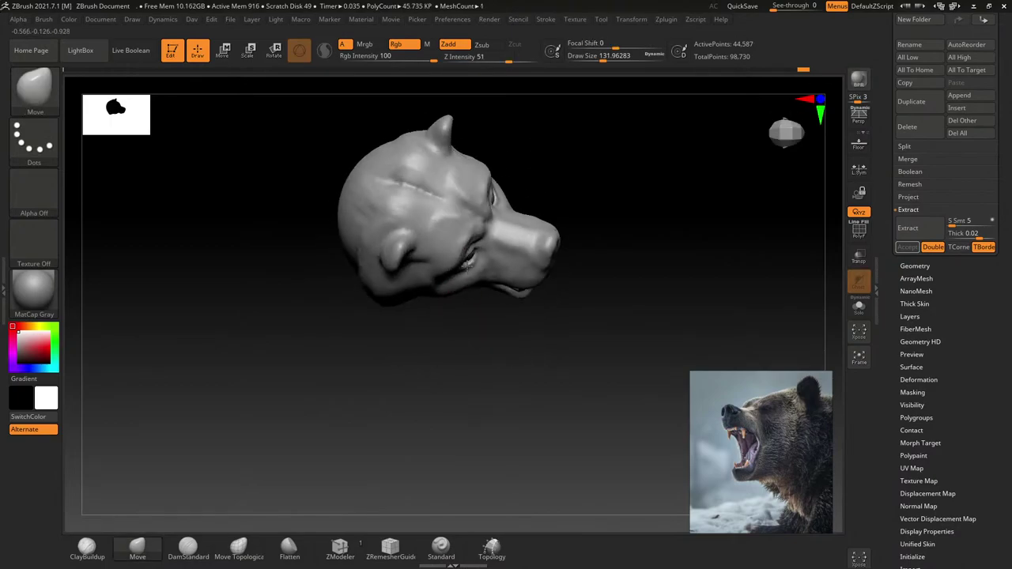
mouse_move(475, 340)
left_mouse_down()
mouse_move(427, 332)
mouse_move(455, 218)
left_mouse_up()
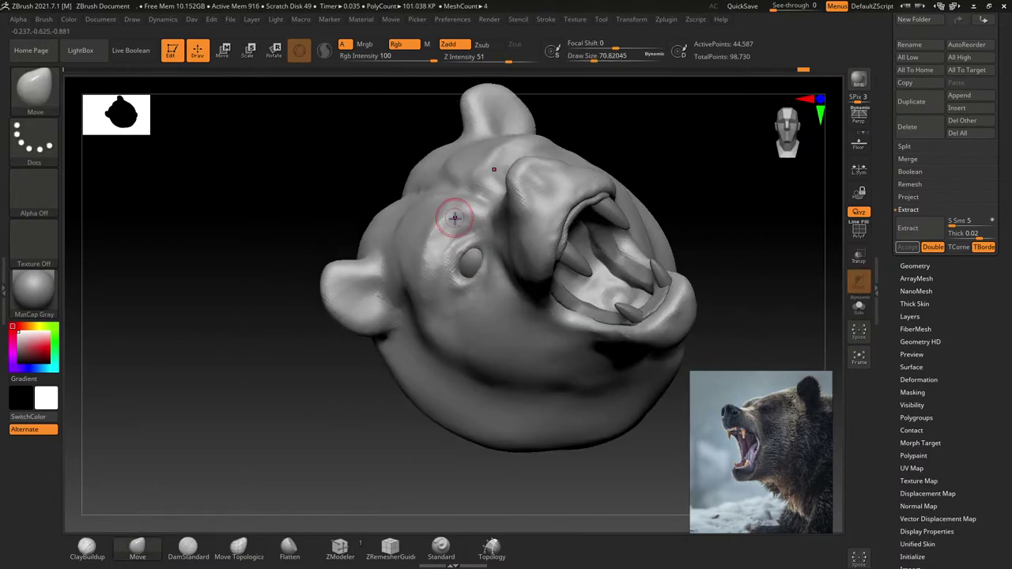
key("shift")
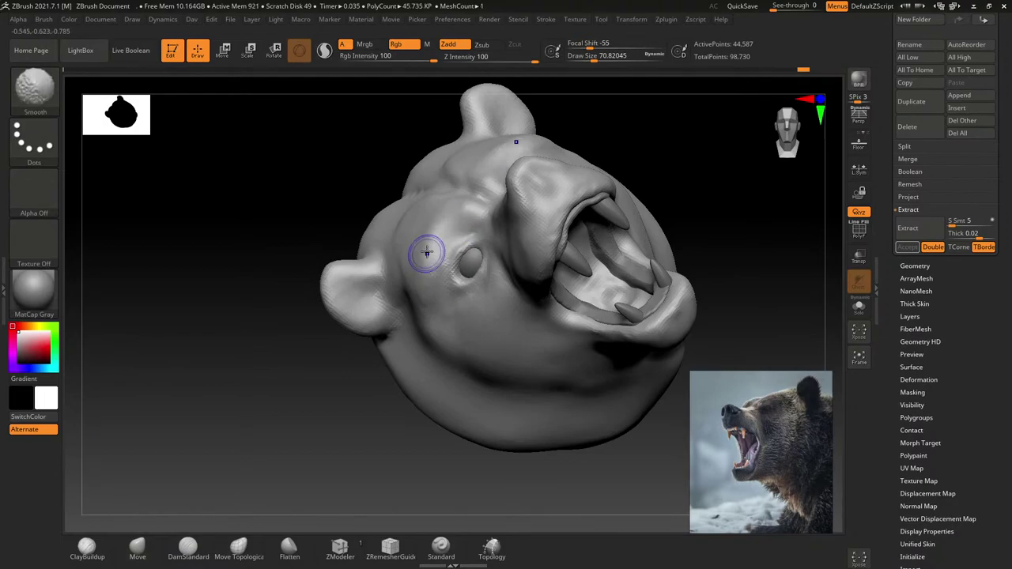
mouse_move(490, 475)
left_mouse_down("alt")
mouse_move(491, 221)
mouse_move(451, 299)
left_mouse_up("alt")
key("space")
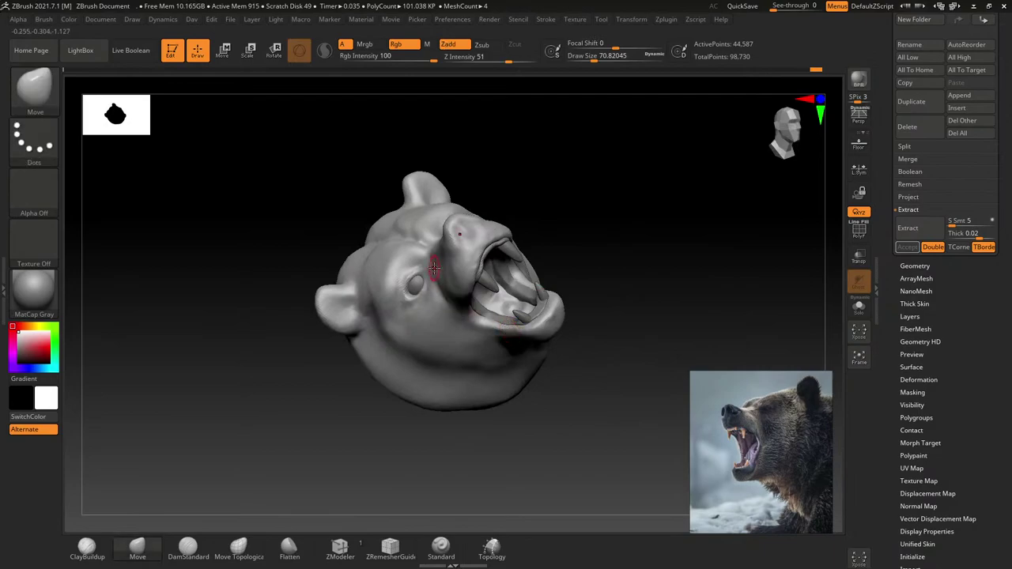
Step: Select the DamStandard brush from the brush palette
key("b")
key("m")
key("p")
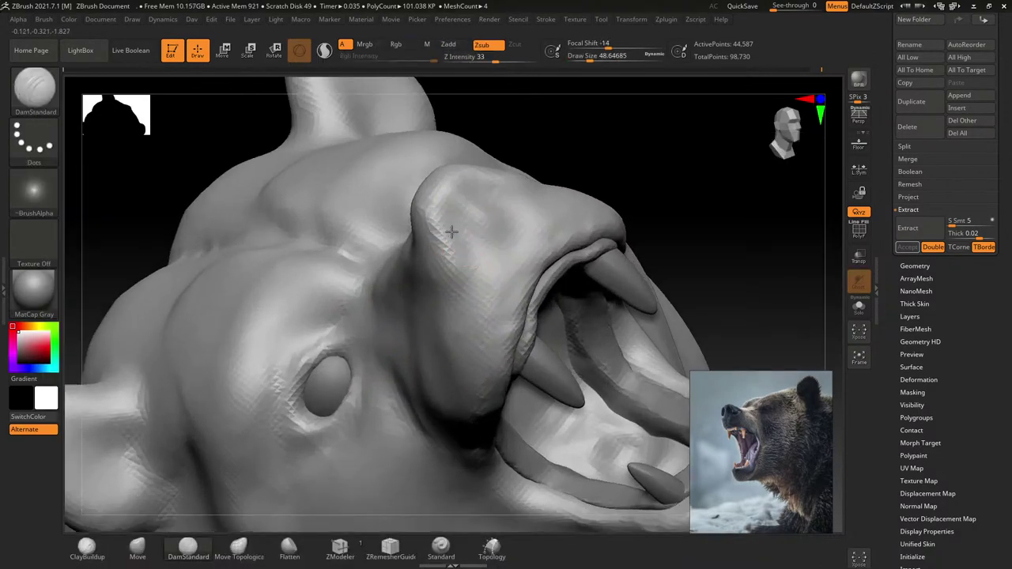
Step: Carve and deepen a groove into the nostril with DamStandard
left_click_drag(472, 191, 453, 220)
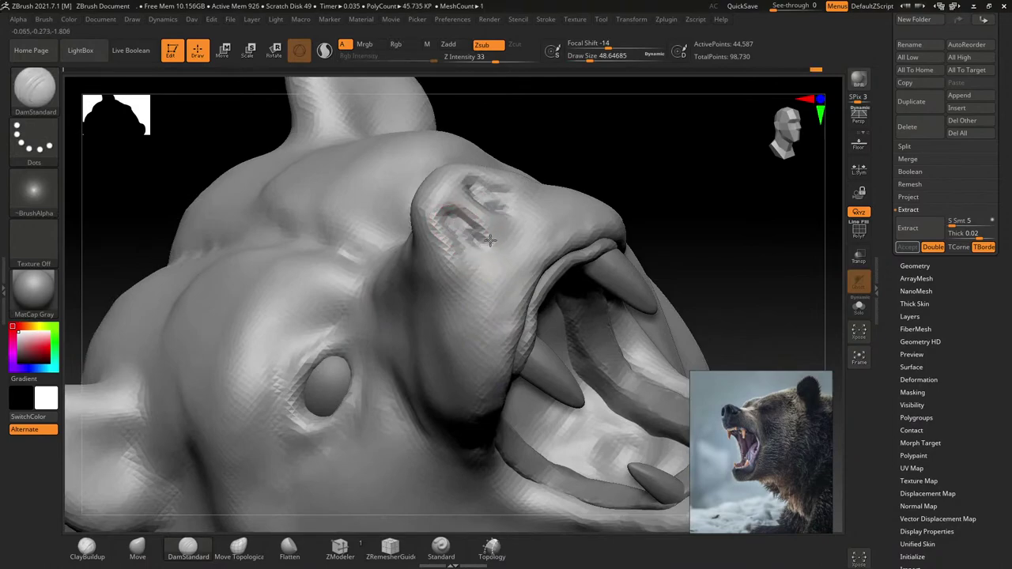
left_click_drag(490, 243, 492, 240)
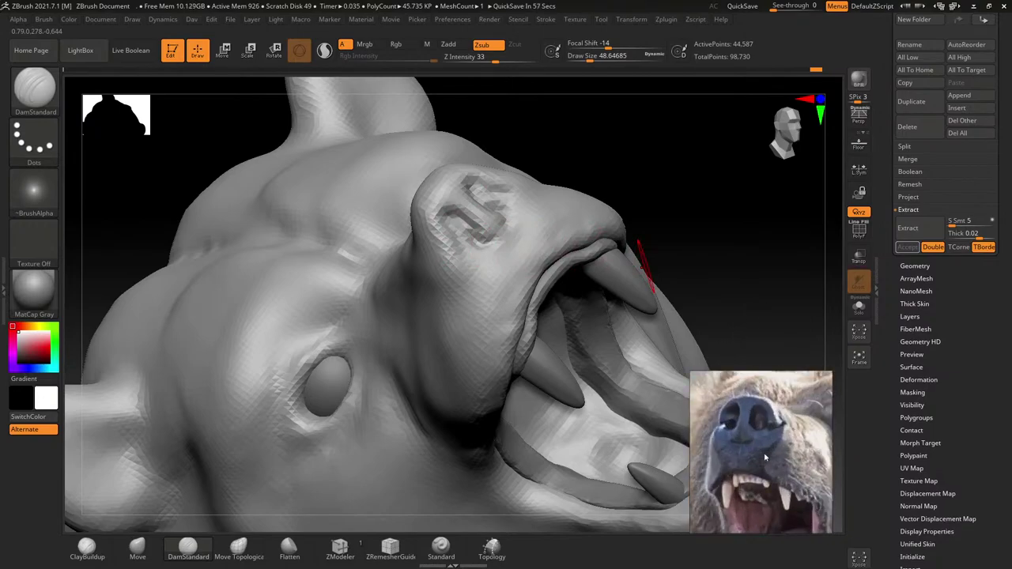
mouse_move(751, 332)
left_mouse_down()
mouse_move(400, 306)
mouse_move(480, 339)
left_mouse_up()
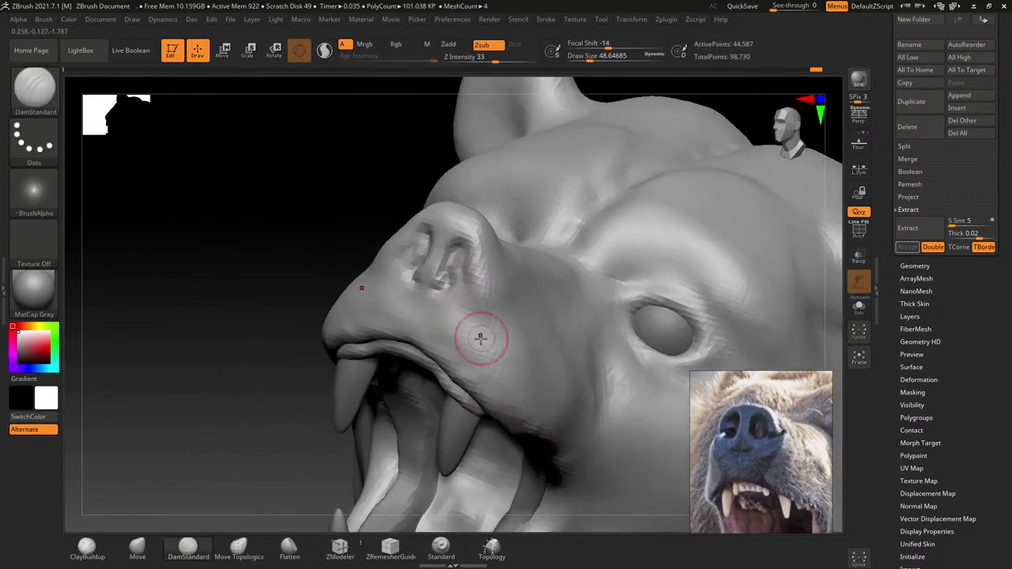
right_click_drag(463, 266, 452, 259)
Step: Carve symmetric nostril grooves with a smaller brush and set DynaMesh resolution to 224
key("bracketleft")
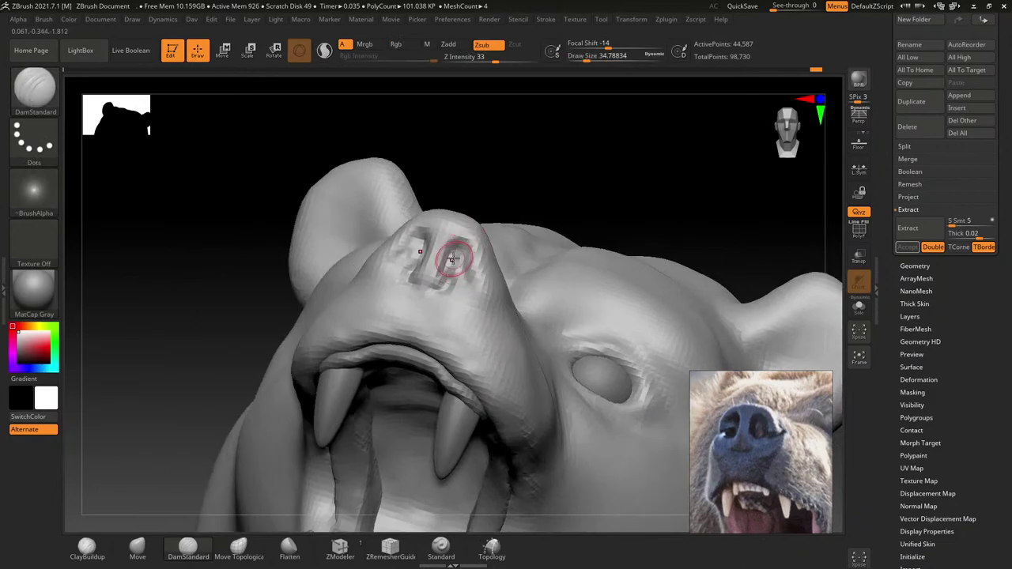
left_click_drag(459, 257, 472, 301)
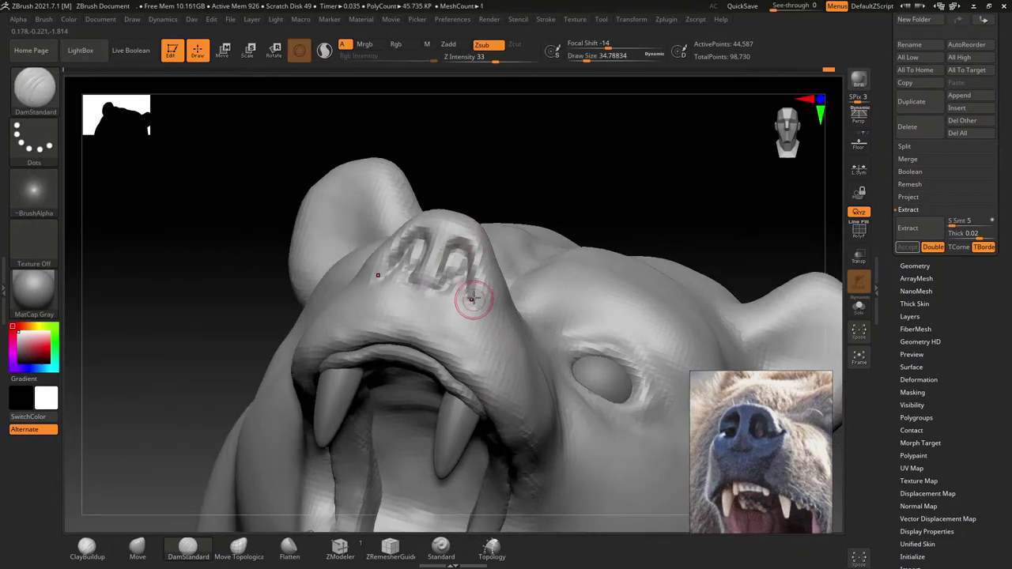
key("shift+space")
left_click_drag(482, 162, 491, 162)
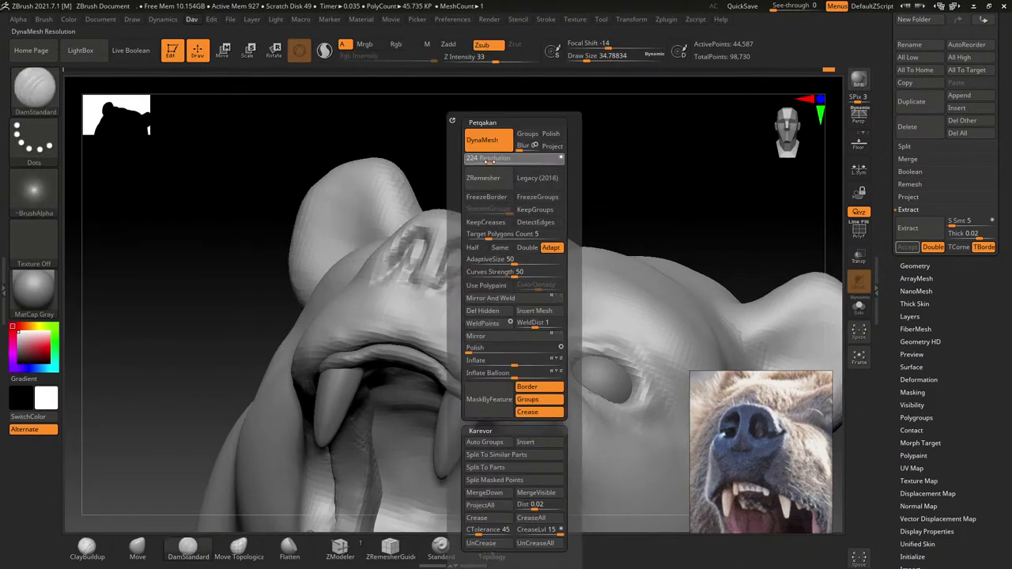
Step: DynaMesh at 224 and carve an extended groove inside the right nostril
left_click_drag(598, 158, 601, 170, "ctrl")
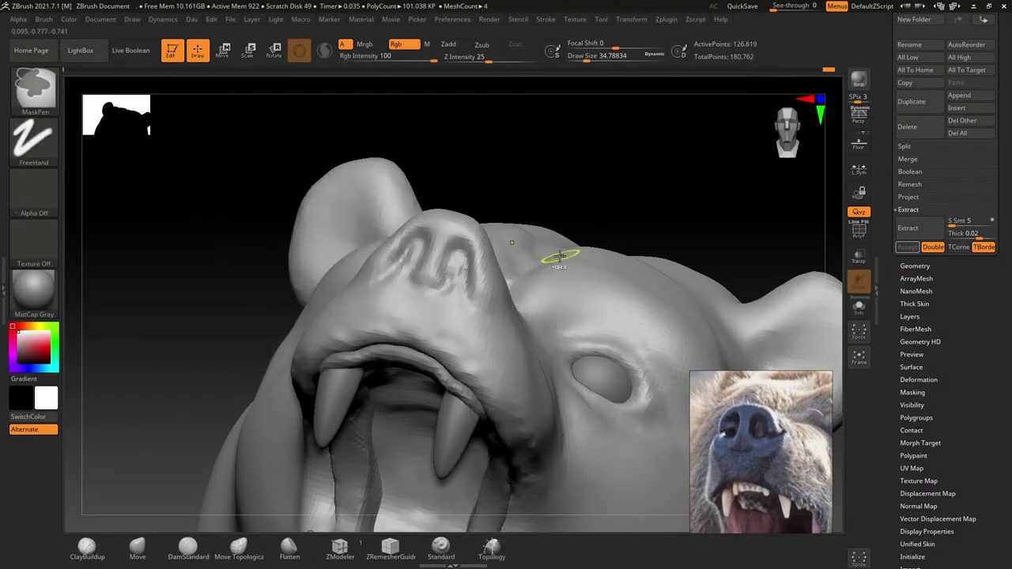
mouse_move(454, 282)
left_mouse_down()
mouse_move(457, 273)
mouse_move(465, 299)
left_mouse_up()
mouse_move(465, 299)
right_mouse_down()
mouse_move(469, 264)
mouse_move(477, 256)
mouse_move(492, 269)
right_mouse_up()
Step: Shrink the brush to about 39 and carve a groove along the nose ridge
key("s")
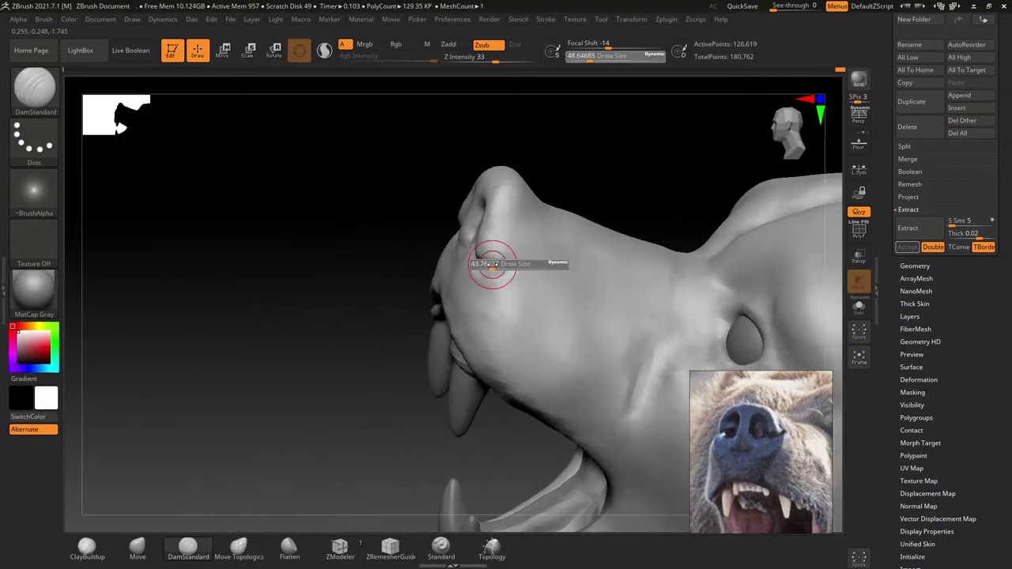
left_click_drag(491, 264, 515, 264)
mouse_move(515, 264)
right_mouse_down()
mouse_move(465, 267)
mouse_move(482, 244)
mouse_move(451, 219)
right_mouse_up()
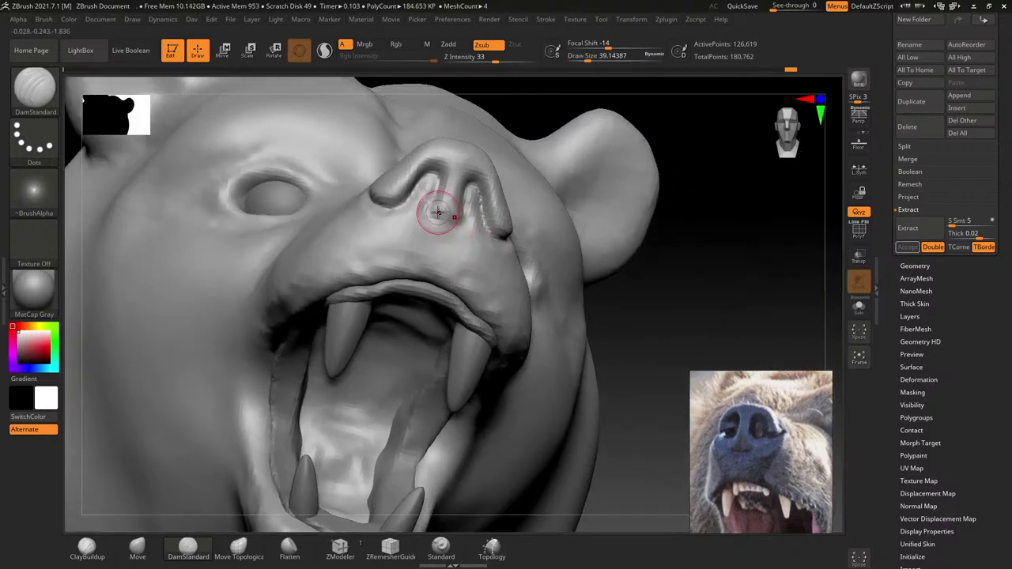
left_click_drag(438, 212, 427, 204)
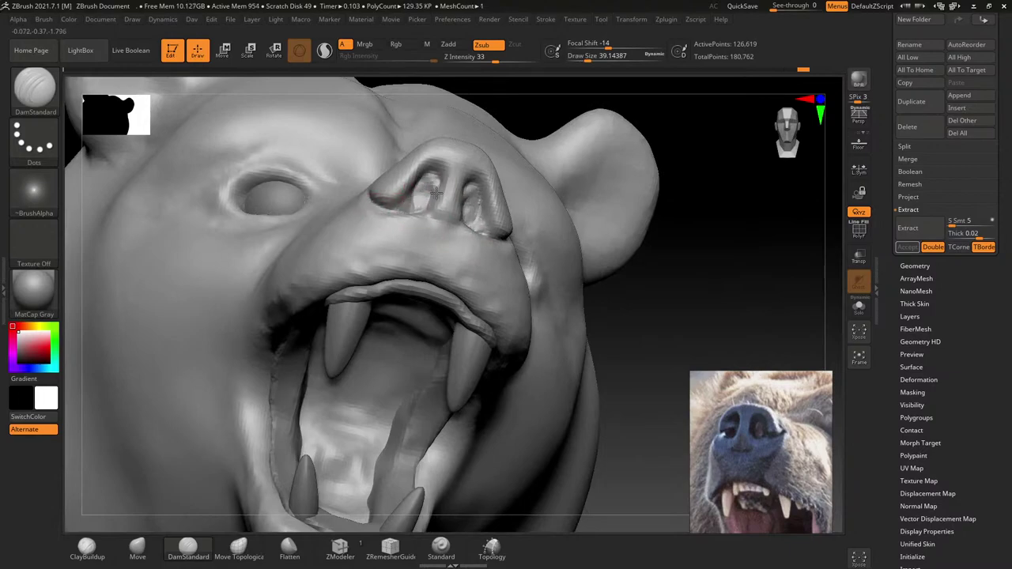
mouse_move(432, 195)
right_mouse_down()
mouse_move(400, 198)
mouse_move(427, 206)
mouse_move(433, 233)
mouse_move(451, 181)
mouse_move(459, 226)
mouse_move(421, 204)
right_mouse_up()
key("[")
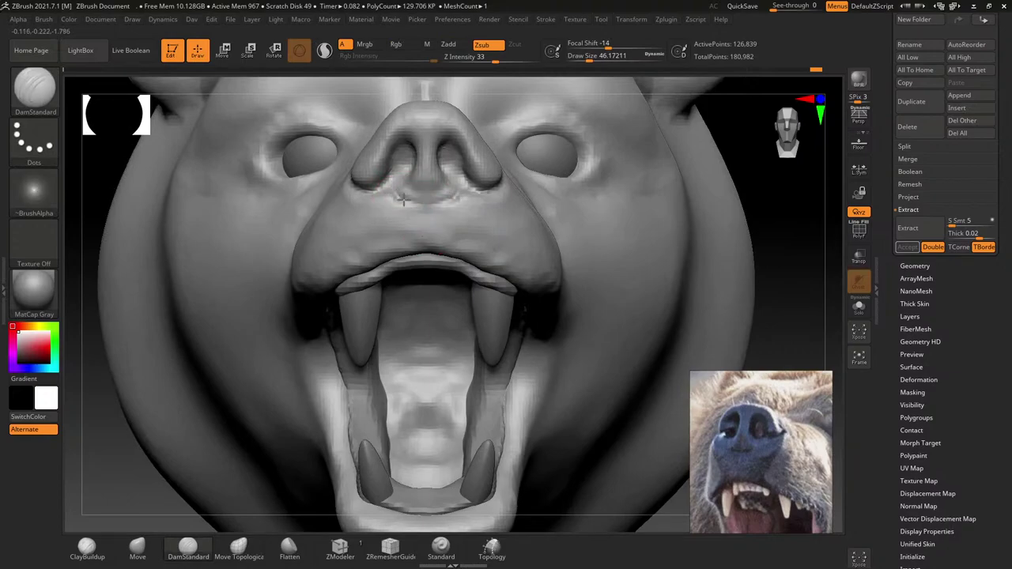
mouse_move(407, 208)
right_mouse_down("alt")
mouse_move(429, 226)
mouse_move(430, 197)
right_mouse_up("alt")
Step: Build up the lips from a front view using ClayBuildup at about size 48
key("b")
left_click(151, 99)
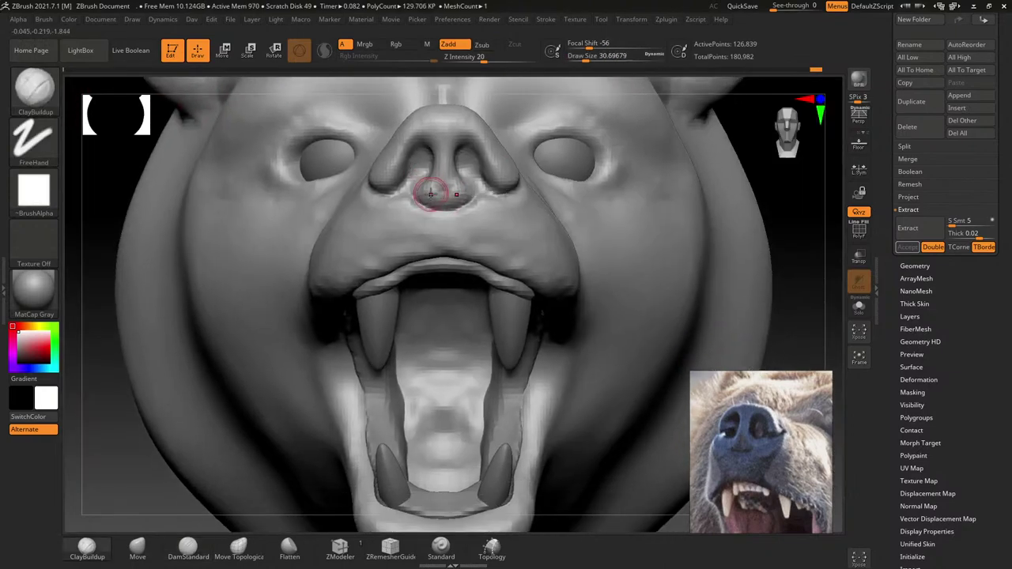
mouse_move(430, 193)
right_mouse_down()
mouse_move(469, 198)
mouse_move(458, 194)
right_mouse_up()
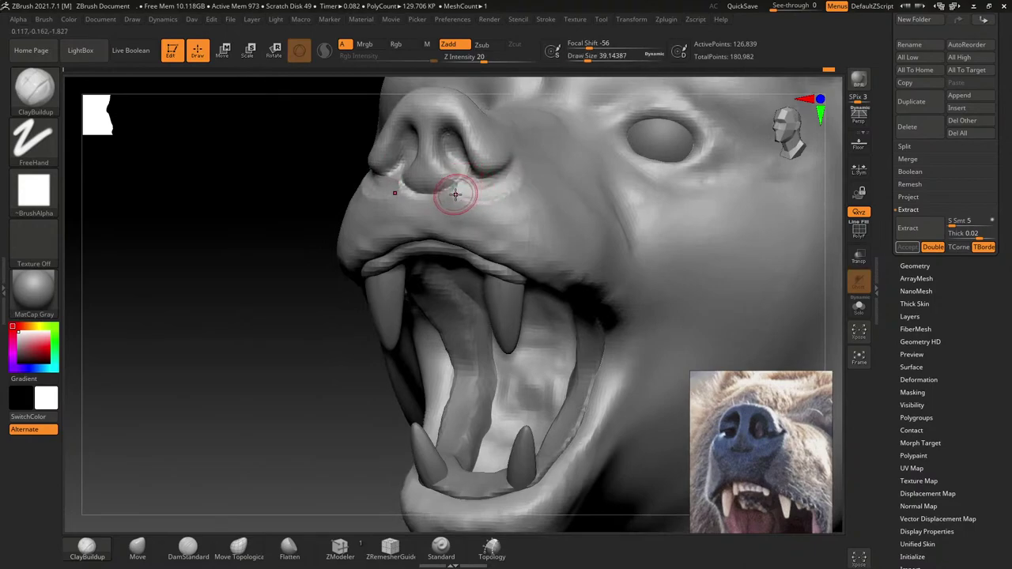
key("shift")
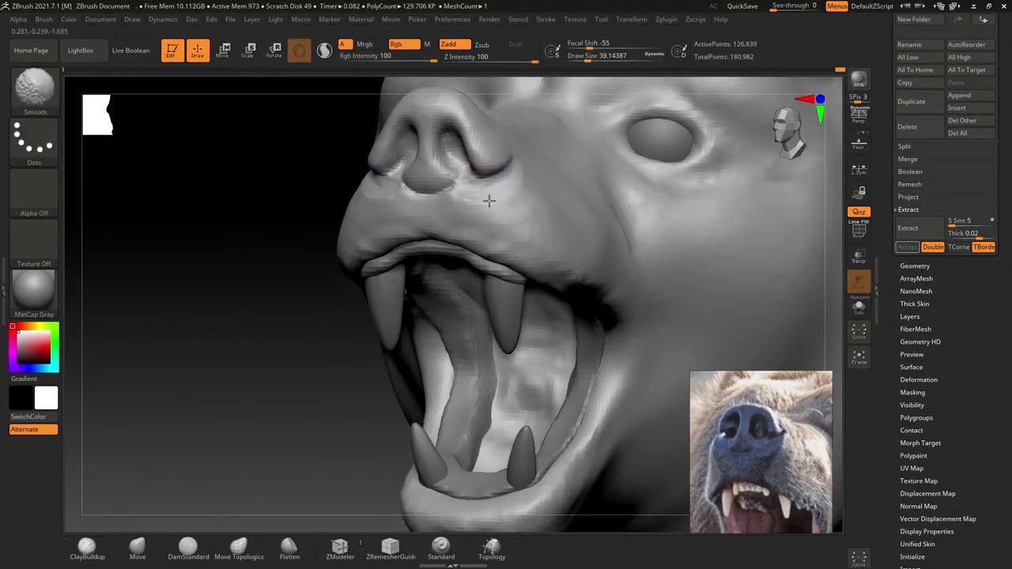
right_click_drag(486, 203, 472, 203)
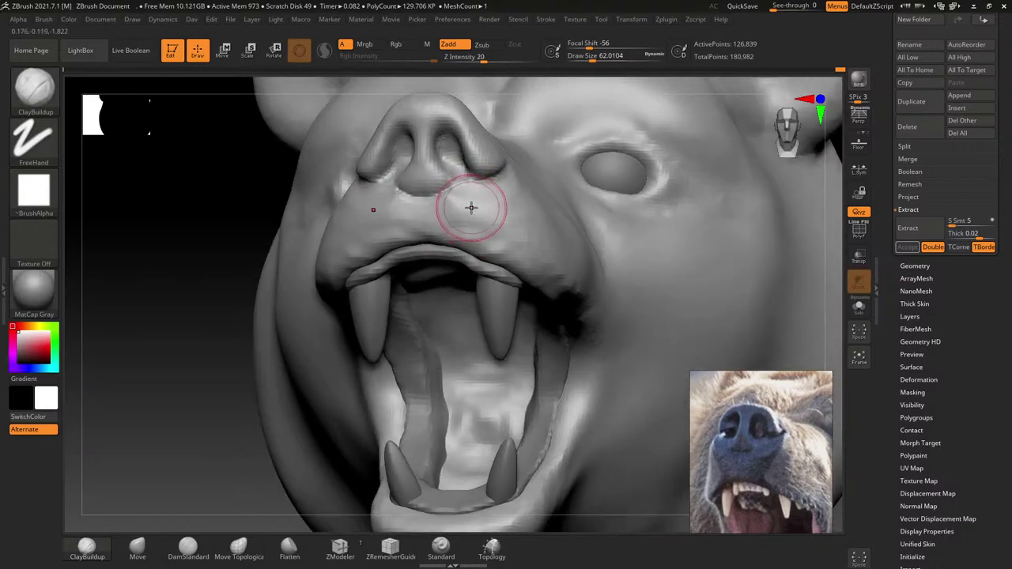
key("bracketleft")
key("bracketleft")
key("bracketleft")
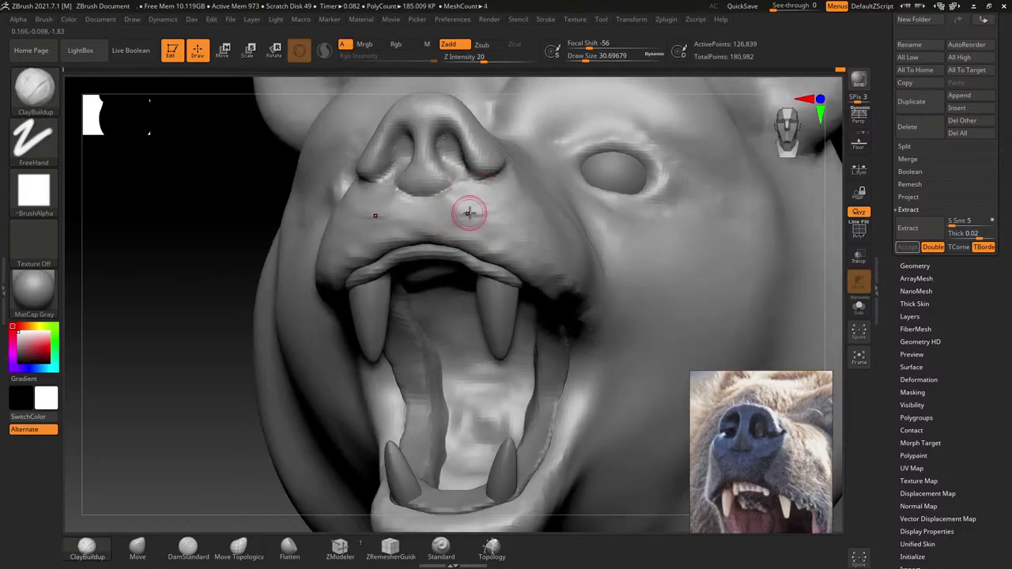
key("bracketright")
mouse_move(486, 226)
right_mouse_down()
mouse_move(492, 217)
mouse_move(440, 226)
mouse_move(405, 249)
mouse_move(416, 238)
mouse_move(405, 237)
right_mouse_up()
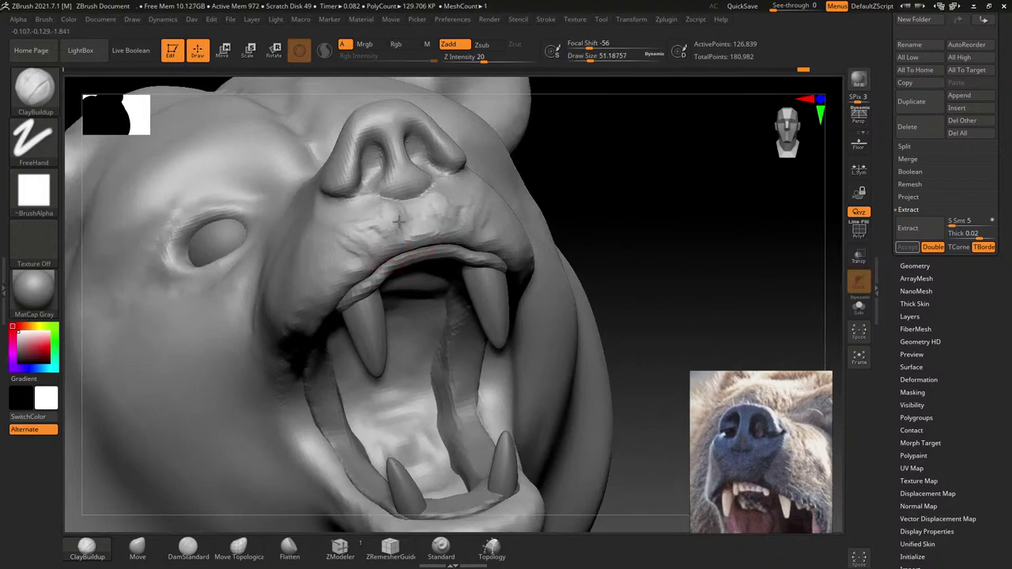
Step: Smooth the muzzle from below and build ridges along the lower-jaw edge
key("shift")
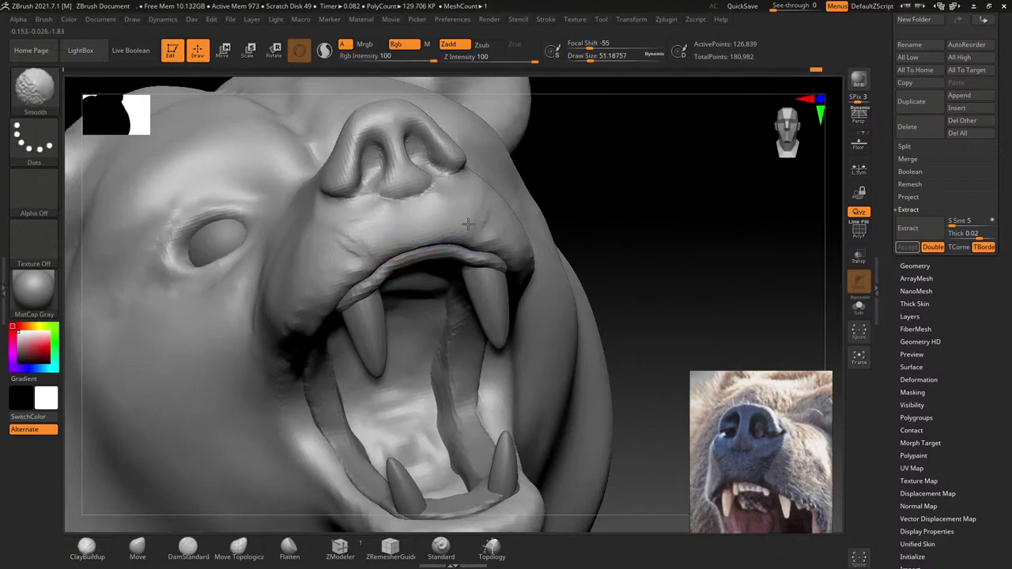
right_click_drag(485, 224, 414, 232)
key("shift")
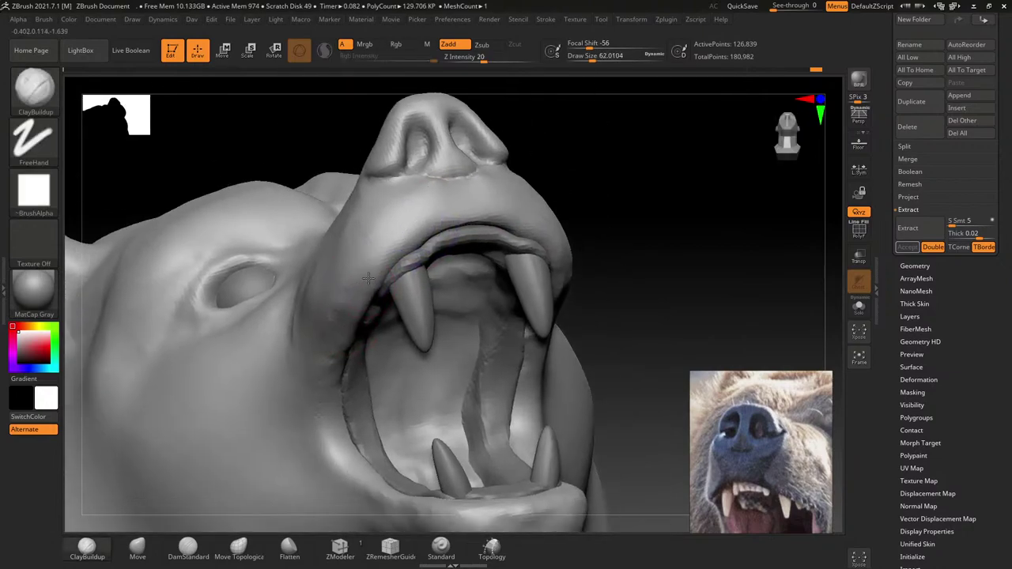
right_click_drag(352, 283, 407, 226)
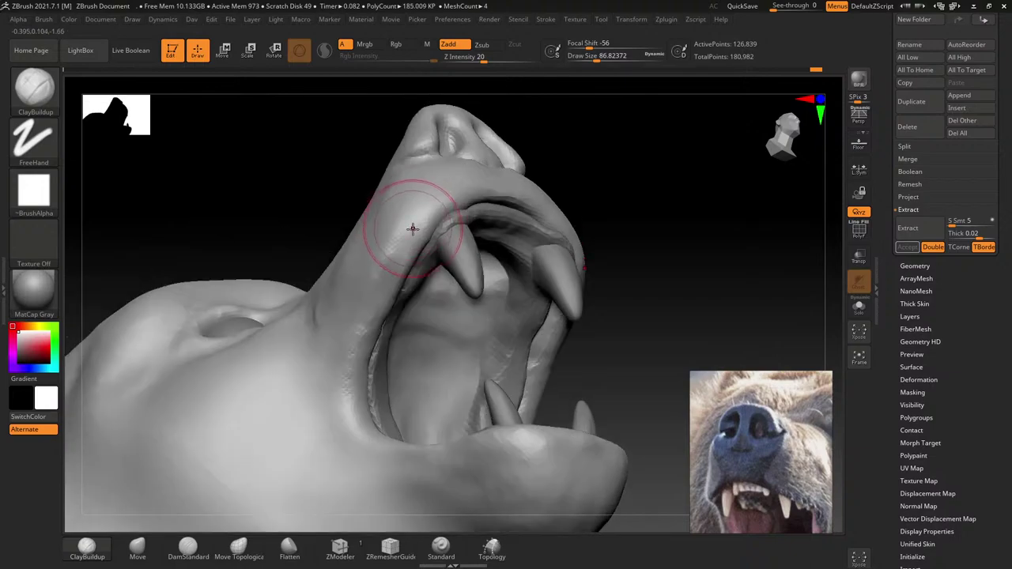
mouse_move(372, 279)
left_mouse_down()
mouse_move(339, 362)
mouse_move(373, 265)
left_mouse_up()
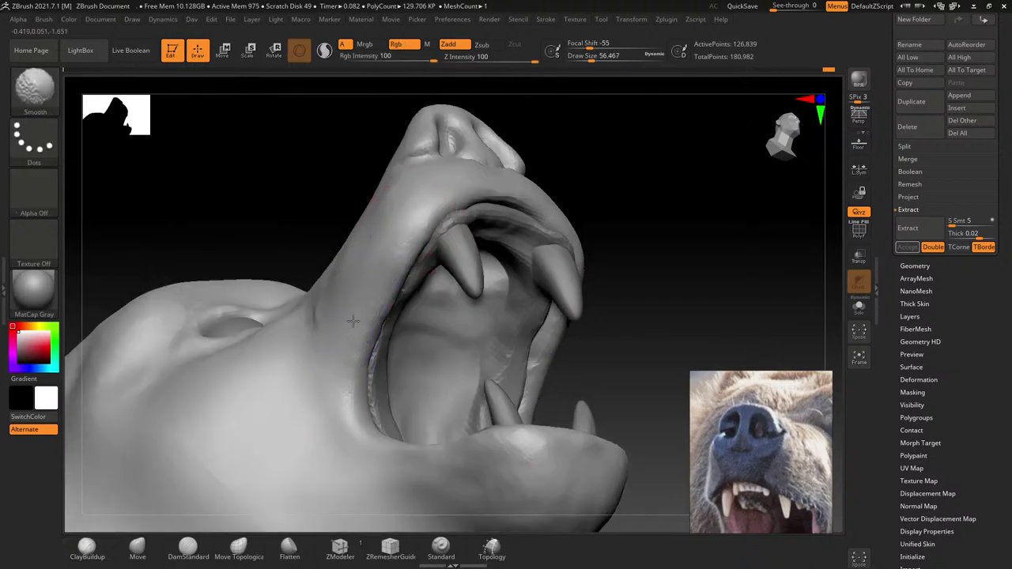
mouse_move(409, 210)
right_mouse_down()
mouse_move(380, 236)
mouse_move(406, 237)
mouse_move(465, 153)
right_mouse_up()
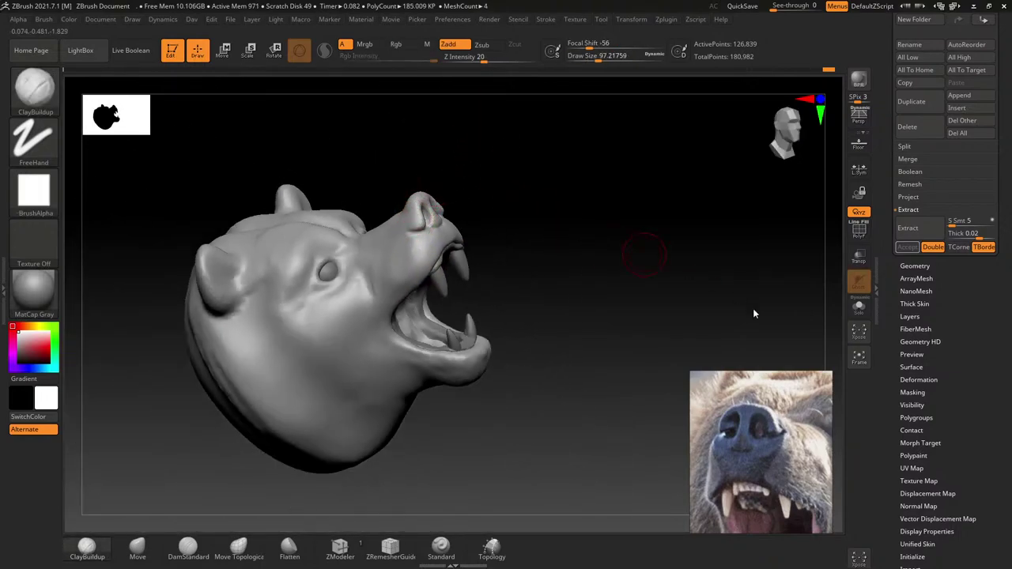
mouse_move(754, 324)
right_mouse_down()
mouse_move(383, 253)
mouse_move(502, 305)
right_mouse_up()
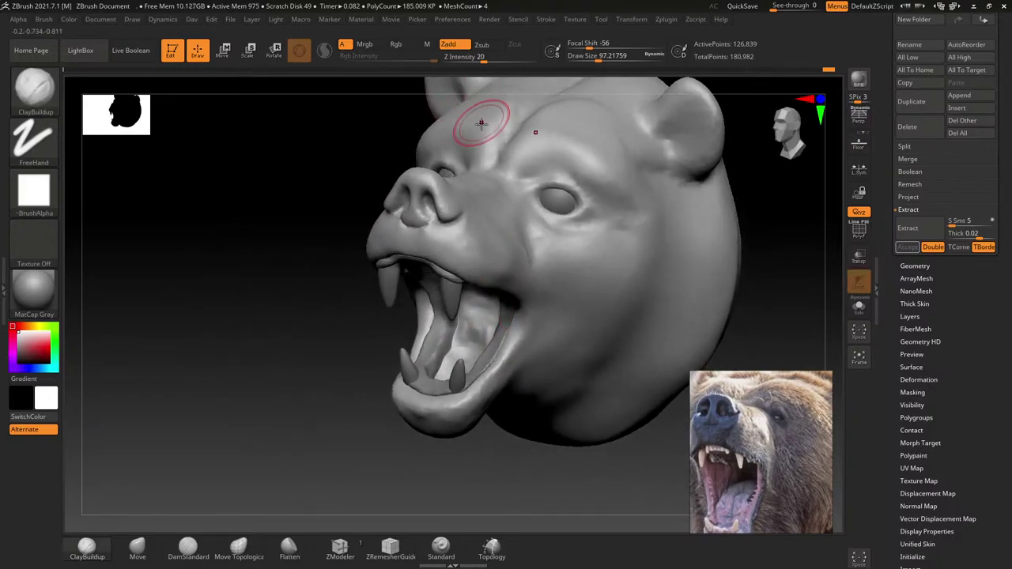
Step: Pick the Move brush at size 112 and solo the head, hiding the eyeballs
mouse_move(474, 113)
right_mouse_down()
mouse_move(488, 192)
mouse_move(527, 203)
mouse_move(427, 138)
right_mouse_up()
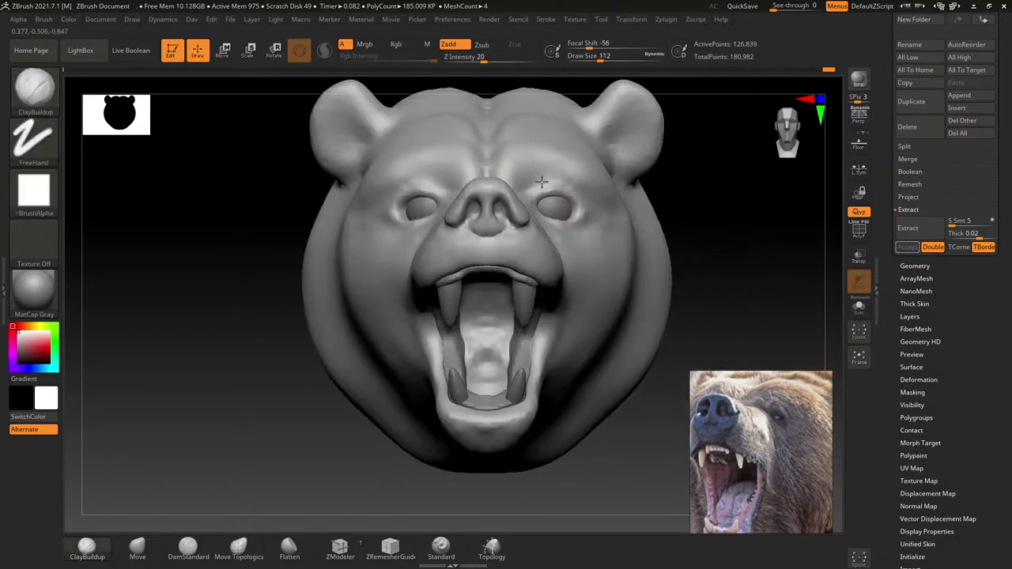
key("f")
left_click(49, 95)
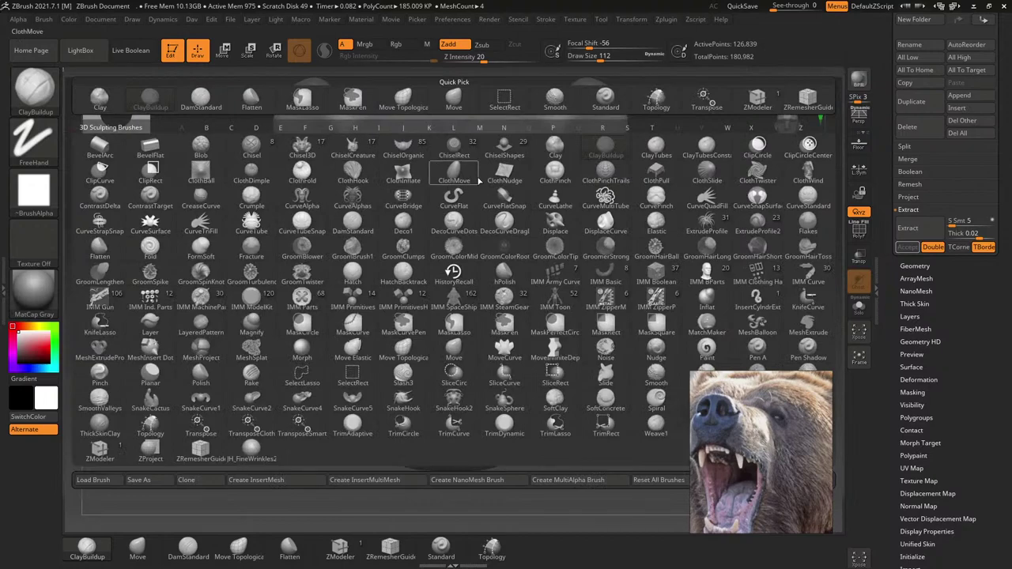
key("m")
key("v")
key("s")
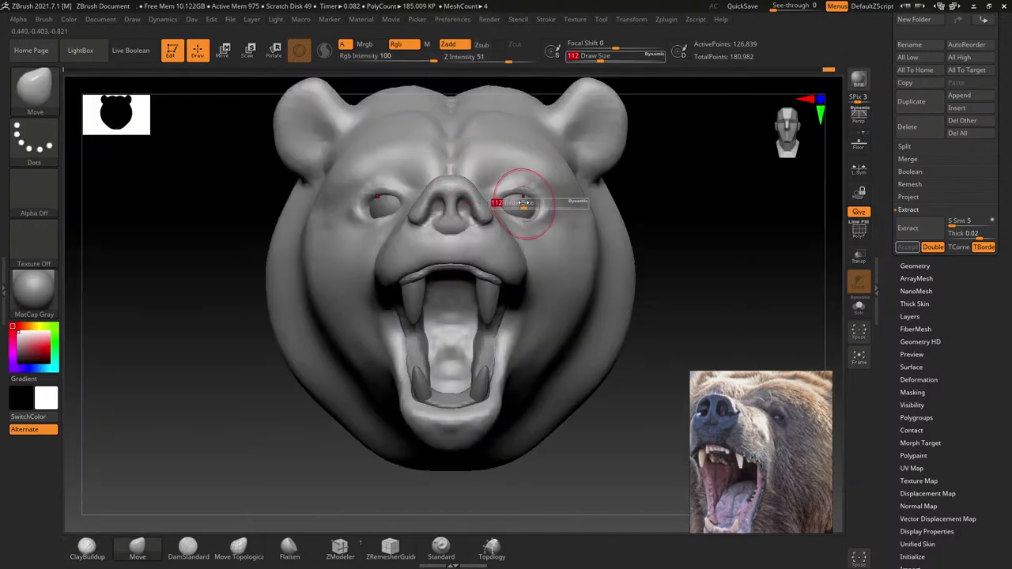
mouse_move(509, 204)
left_mouse_down()
mouse_move(565, 203)
mouse_move(510, 201)
left_mouse_up()
key("ctrl+shift+a")
key("s")
key("s")
key("s")
Step: Push the eye sockets into narrower, angrier shapes with a size-83 Move brush
right_click_drag(506, 199, 491, 200)
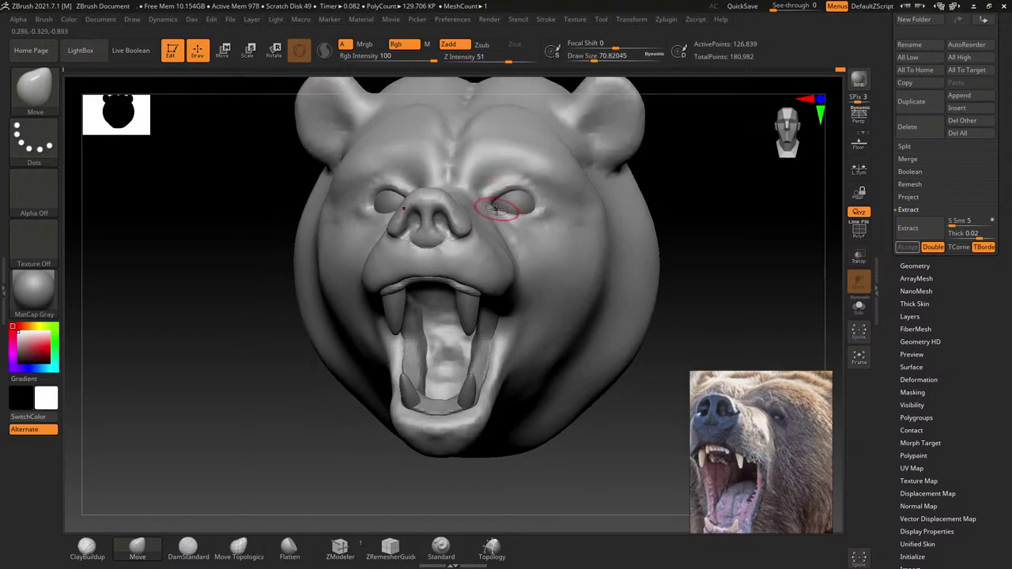
key("s")
left_click_drag(506, 214, 513, 216)
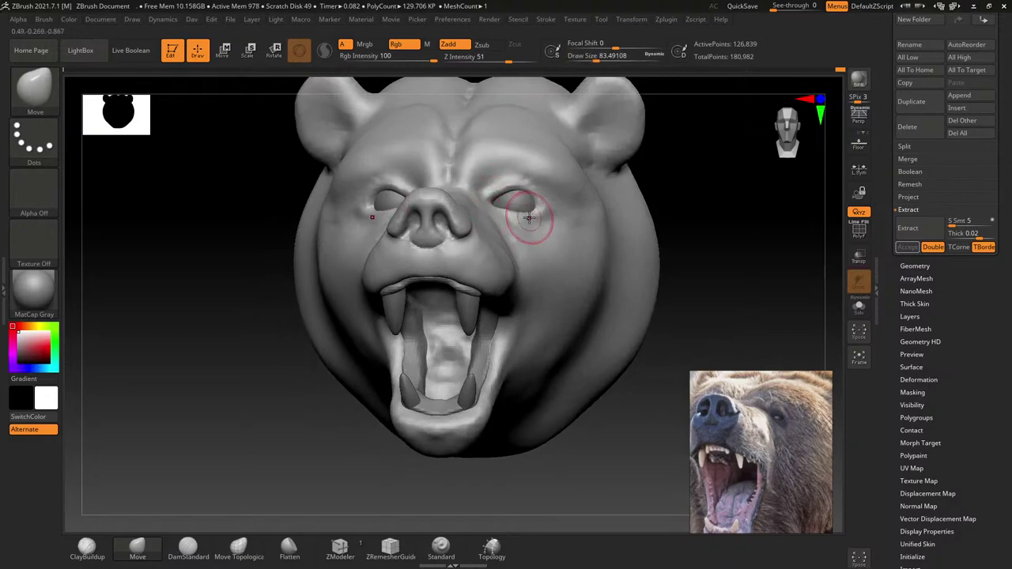
mouse_move(539, 214)
right_mouse_down()
mouse_move(510, 217)
mouse_move(486, 276)
mouse_move(470, 222)
mouse_move(479, 195)
mouse_move(479, 219)
right_mouse_up()
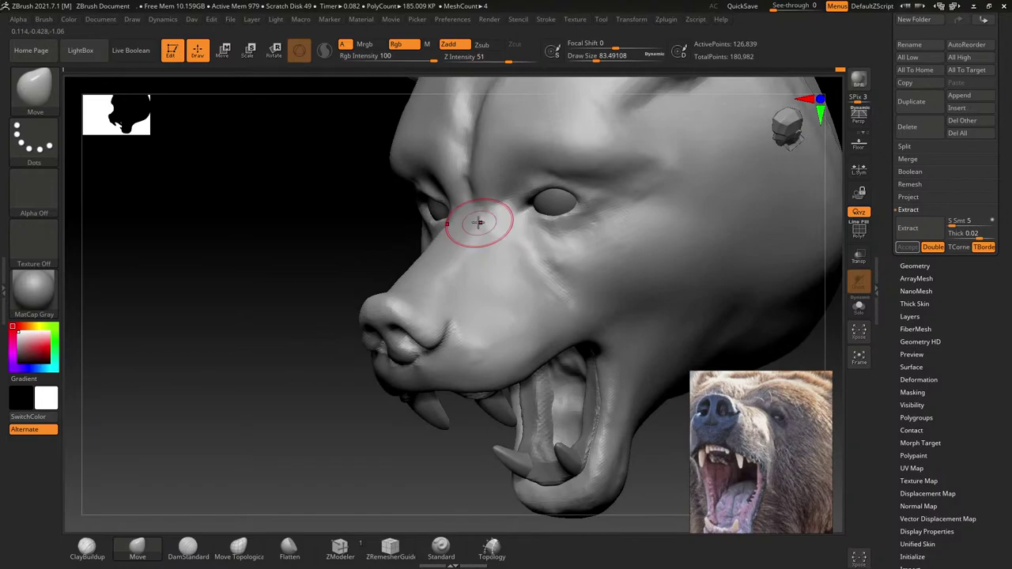
key("b")
left_click(168, 102)
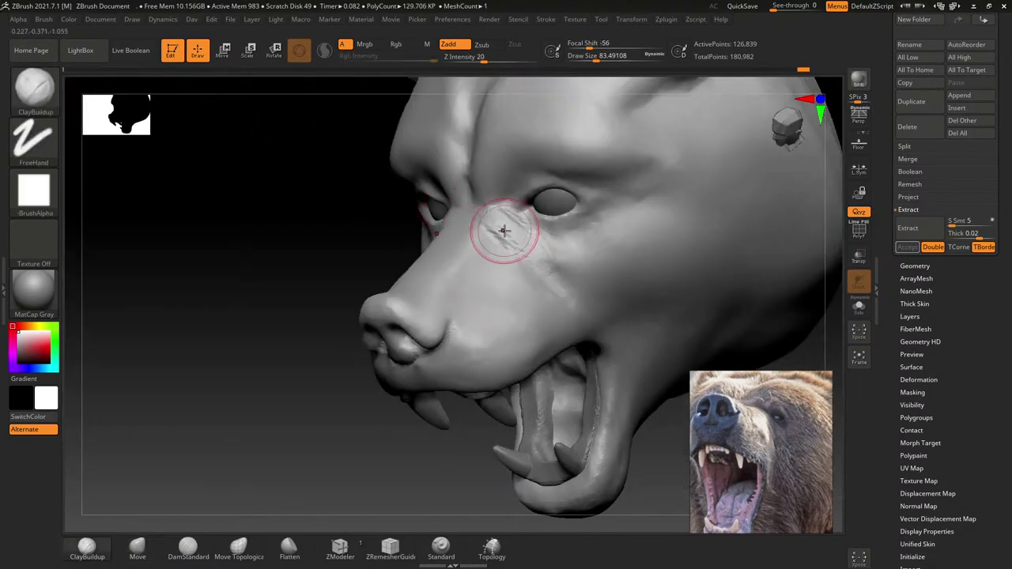
Step: Carve a diagonal crease below the eye and wrinkle streaks on the cheek and upper snout
left_click_drag(503, 230, 528, 256)
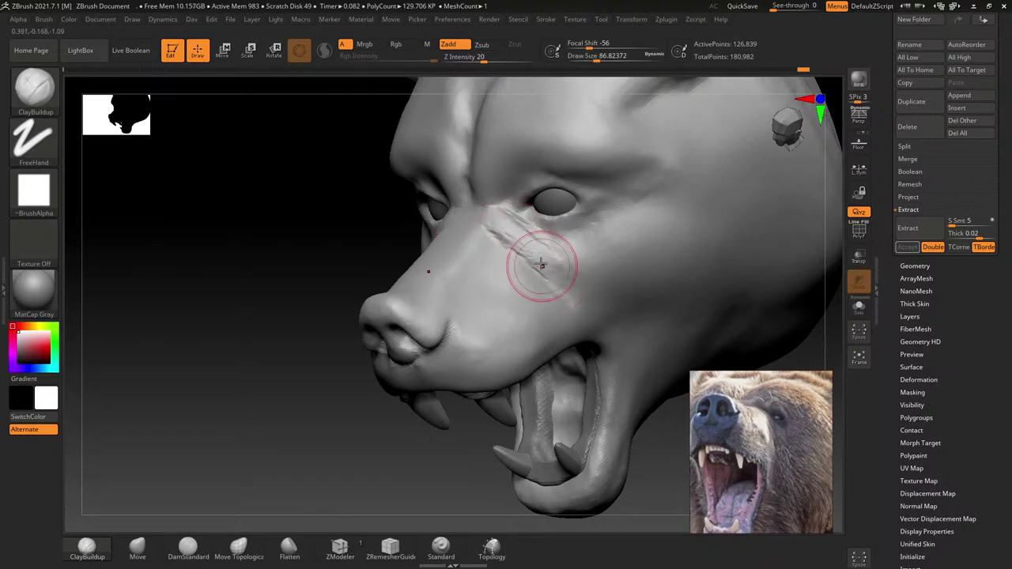
right_click_drag(541, 265, 549, 233)
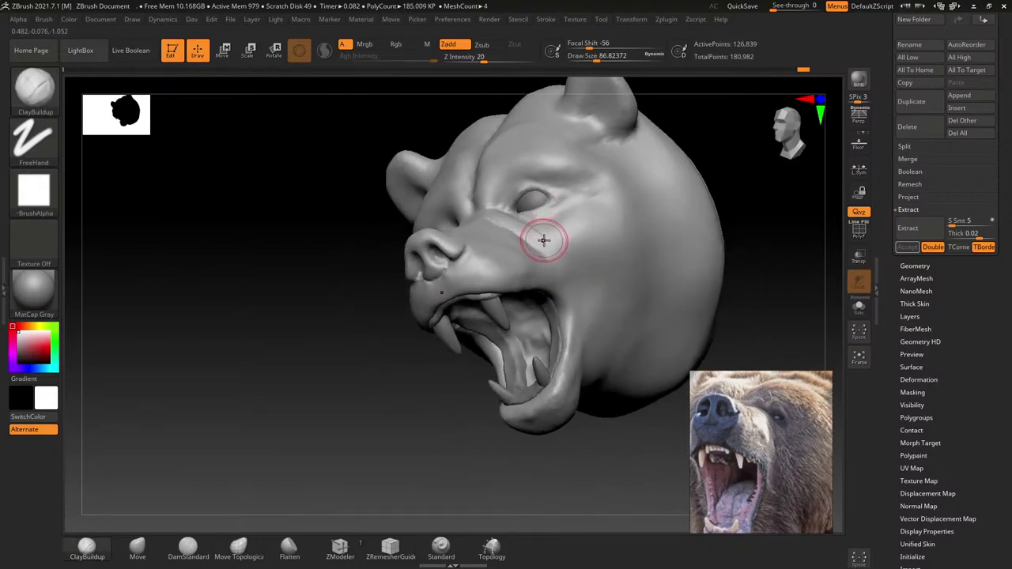
key("bracketleft")
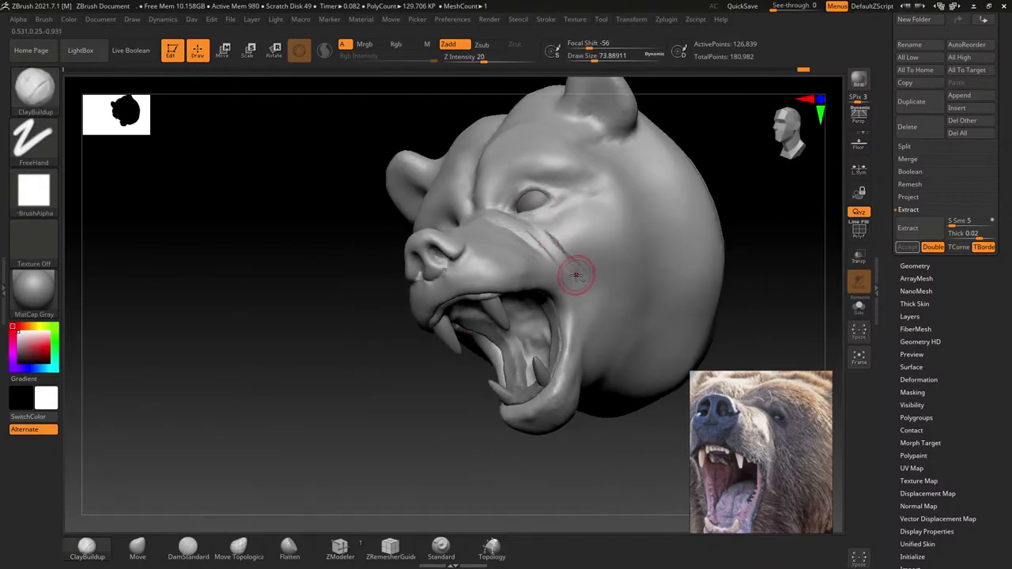
mouse_move(566, 252)
left_mouse_down()
mouse_move(543, 226)
mouse_move(589, 265)
mouse_move(575, 218)
left_mouse_up()
key("bracketright")
mouse_move(575, 218)
right_mouse_down()
mouse_move(515, 242)
mouse_move(507, 222)
right_mouse_up()
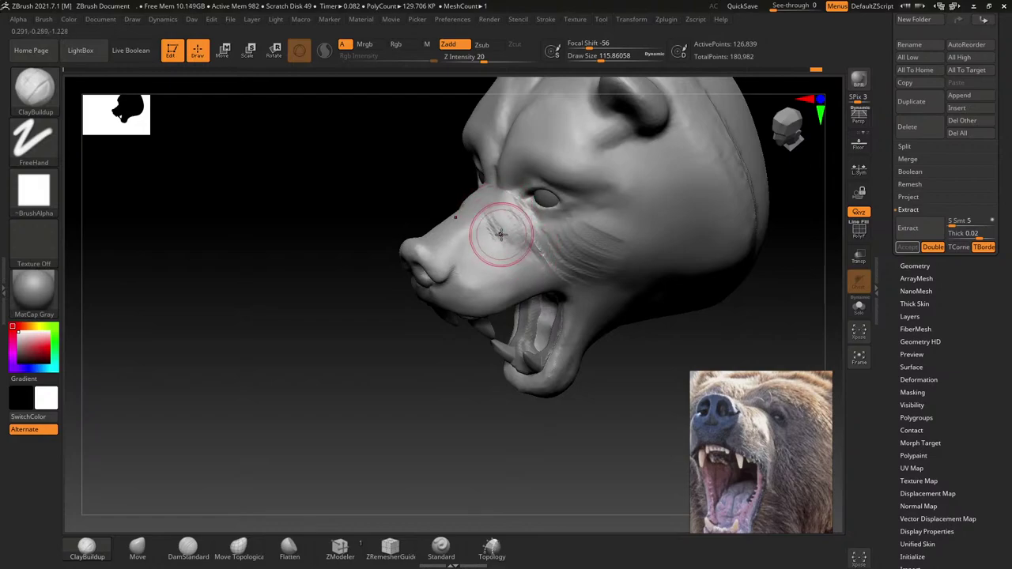
left_click_drag(495, 221, 559, 275)
Step: Shift-smooth the new creases and wrinkles across the snout and cheek
right_click_drag(573, 277, 534, 250)
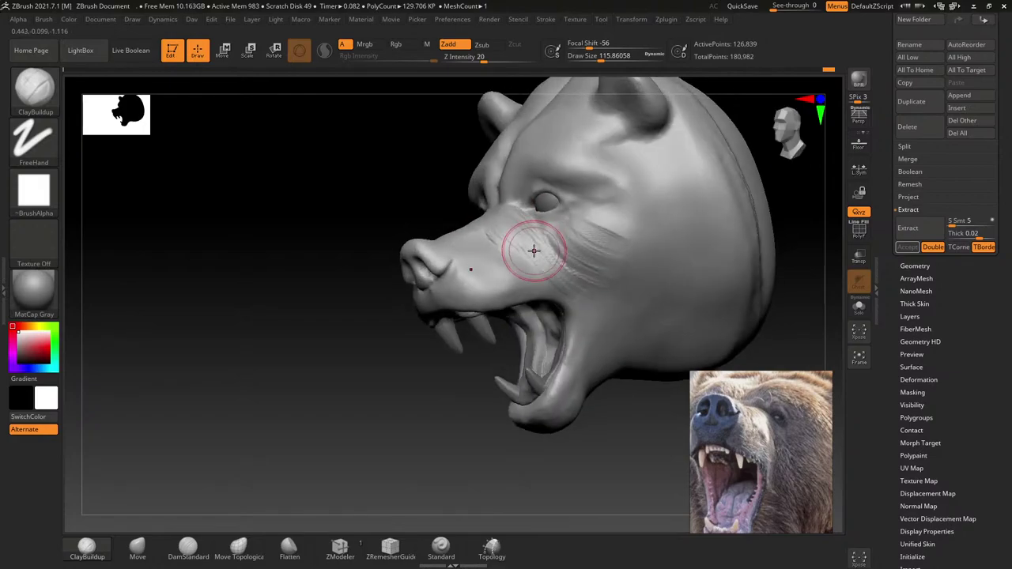
key("shift")
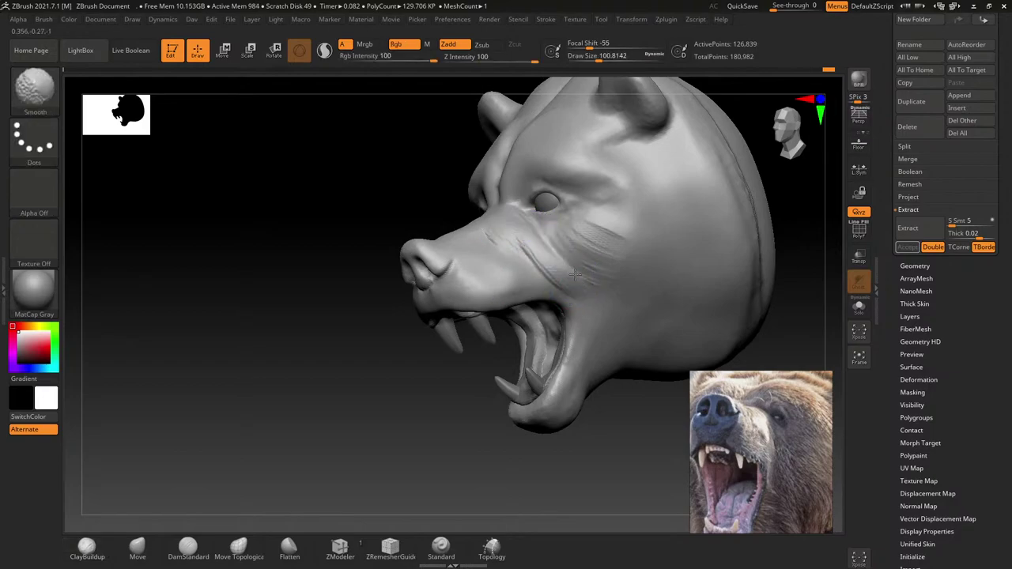
mouse_move(544, 251)
right_mouse_down()
mouse_move(561, 266)
mouse_move(523, 235)
mouse_move(524, 204)
right_mouse_up()
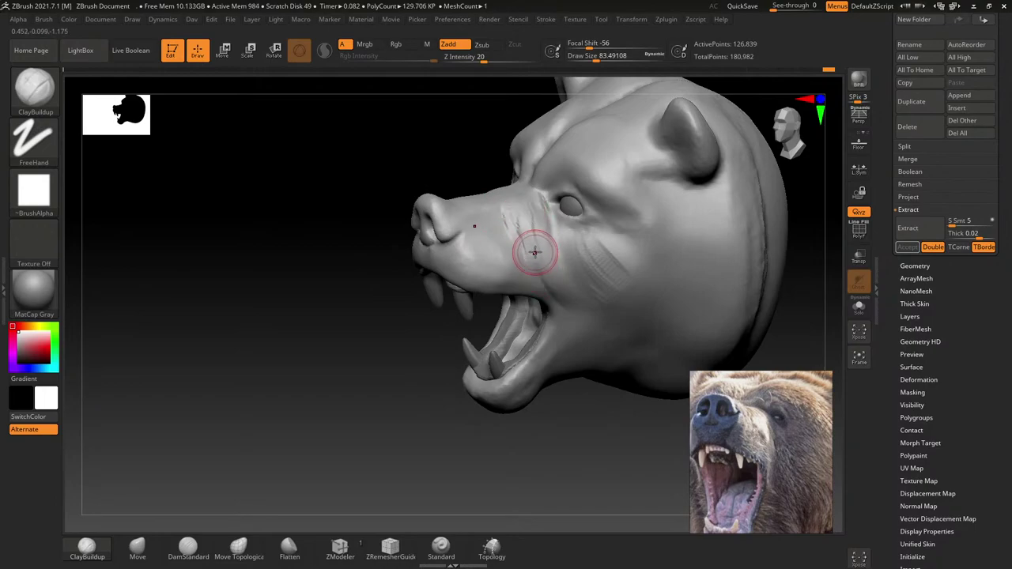
key("bracketright")
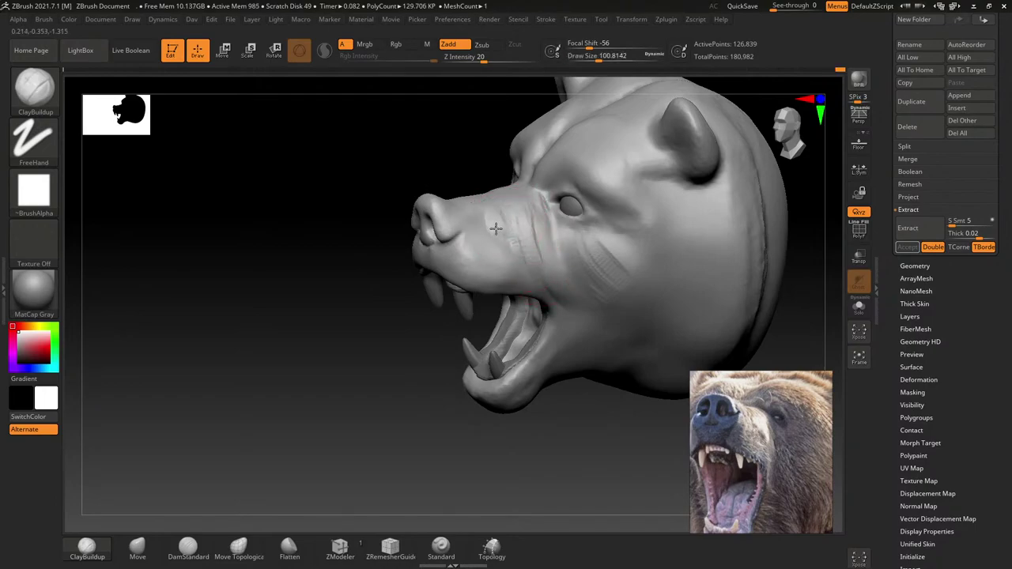
right_click_drag(471, 210, 445, 200)
key("bracketleft")
key("shift")
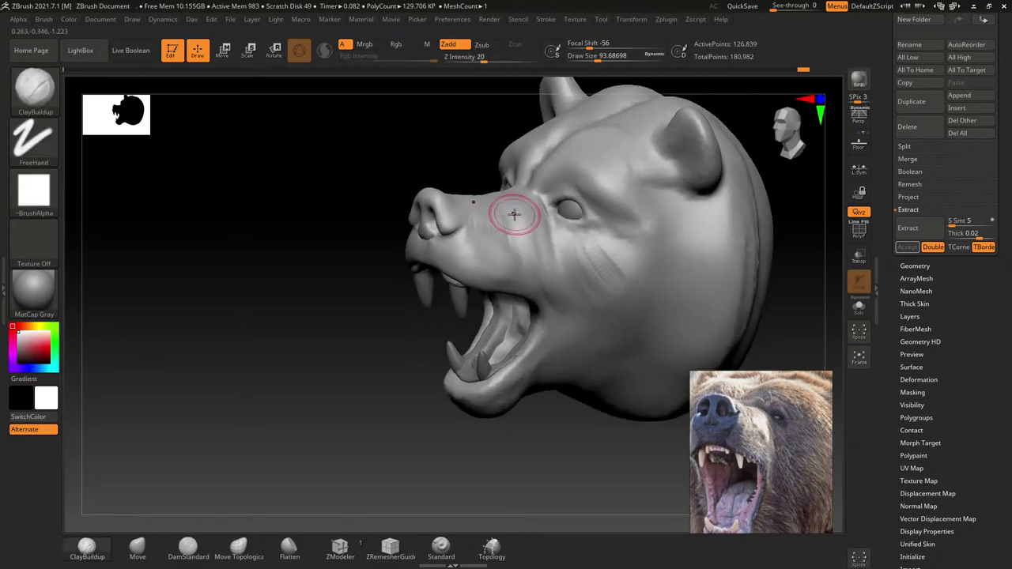
key("shift")
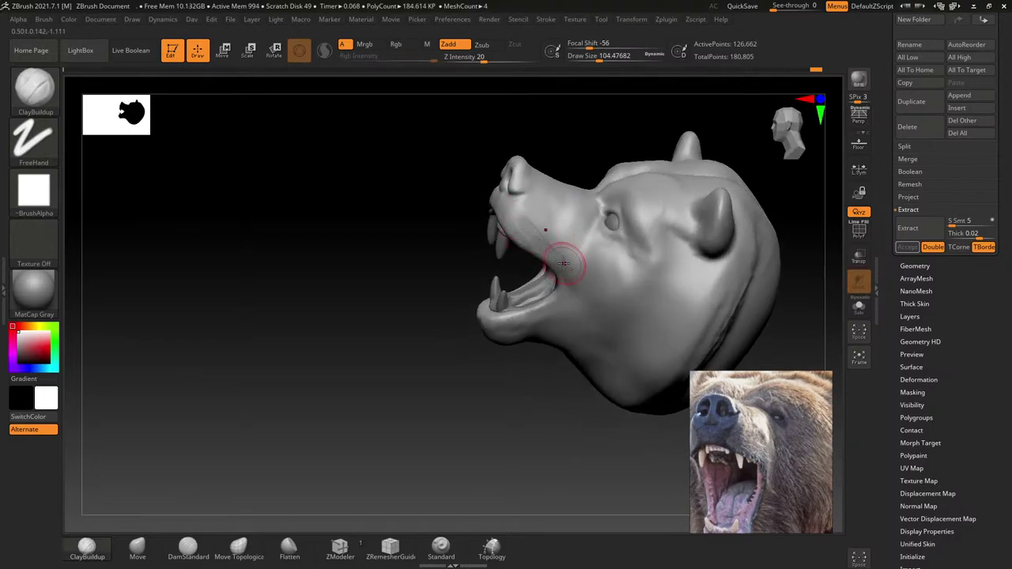
Step: Build up both nostril wings with ClayBuildup so they flare over the upper lip
right_click_drag(563, 264, 537, 235)
key("shift")
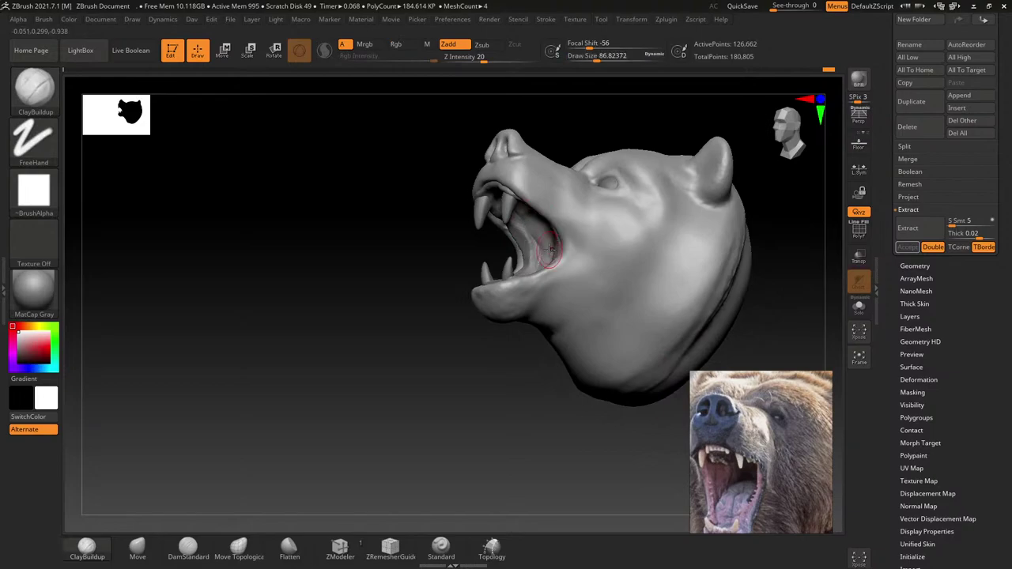
key("ctrl")
right_click_drag(560, 231, 522, 242)
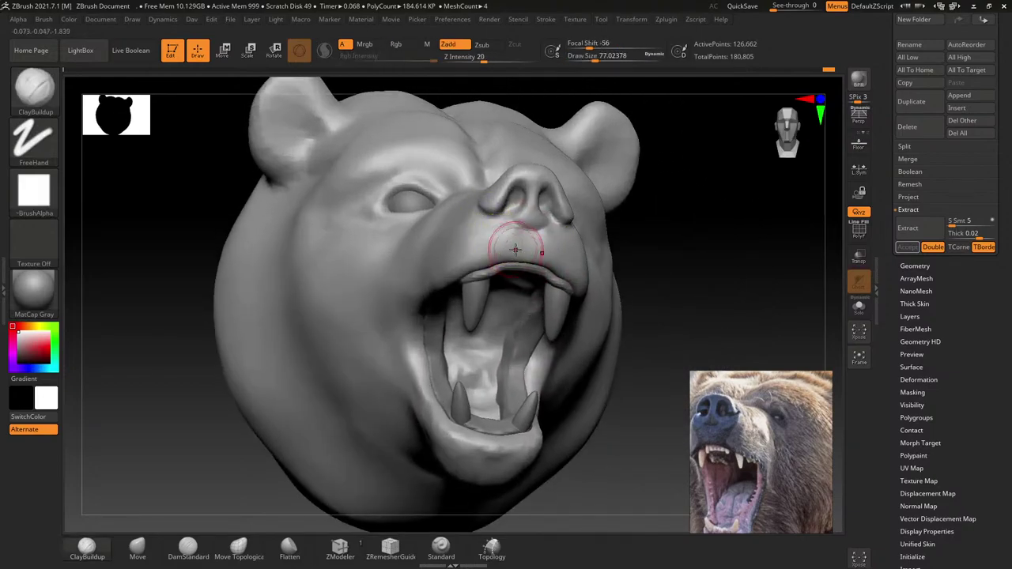
mouse_move(508, 227)
right_mouse_down()
mouse_move(529, 252)
mouse_move(521, 187)
mouse_move(543, 197)
mouse_move(530, 207)
right_mouse_up()
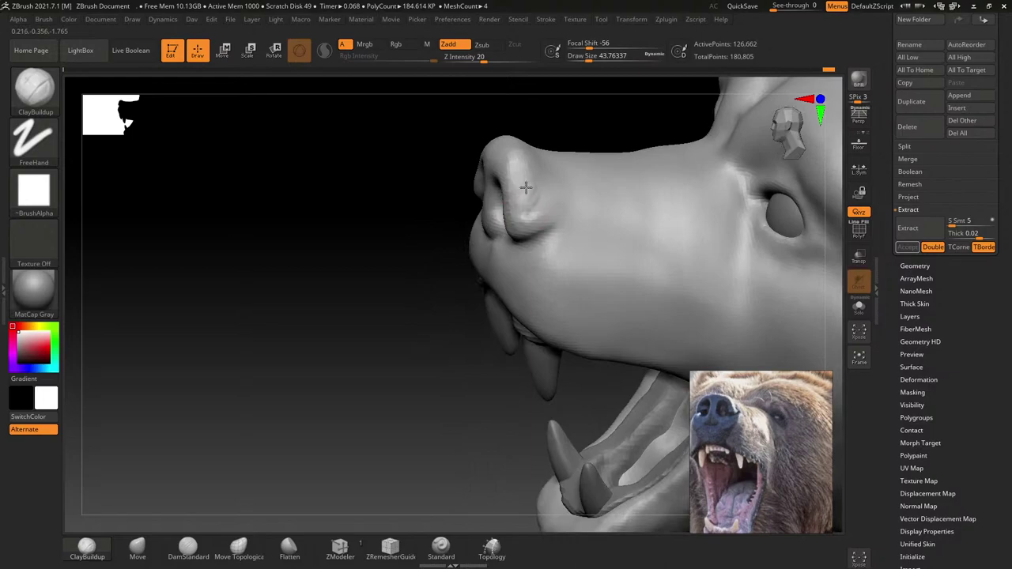
mouse_move(520, 161)
right_mouse_down()
mouse_move(490, 153)
mouse_move(497, 188)
mouse_move(519, 154)
mouse_move(518, 167)
right_mouse_up()
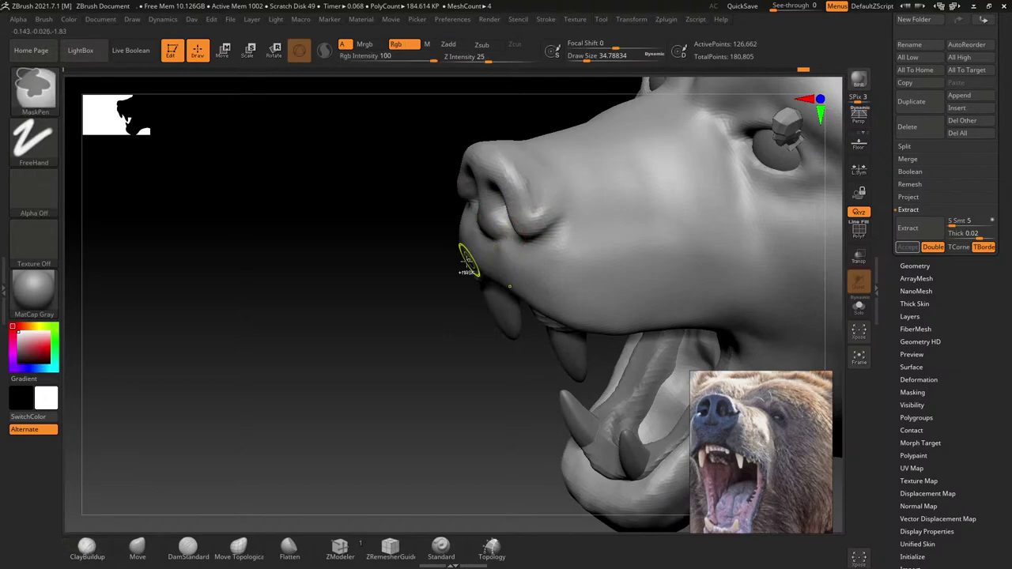
mouse_move(395, 350)
right_mouse_down()
mouse_move(435, 293)
mouse_move(474, 301)
mouse_move(501, 193)
mouse_move(494, 201)
right_mouse_up()
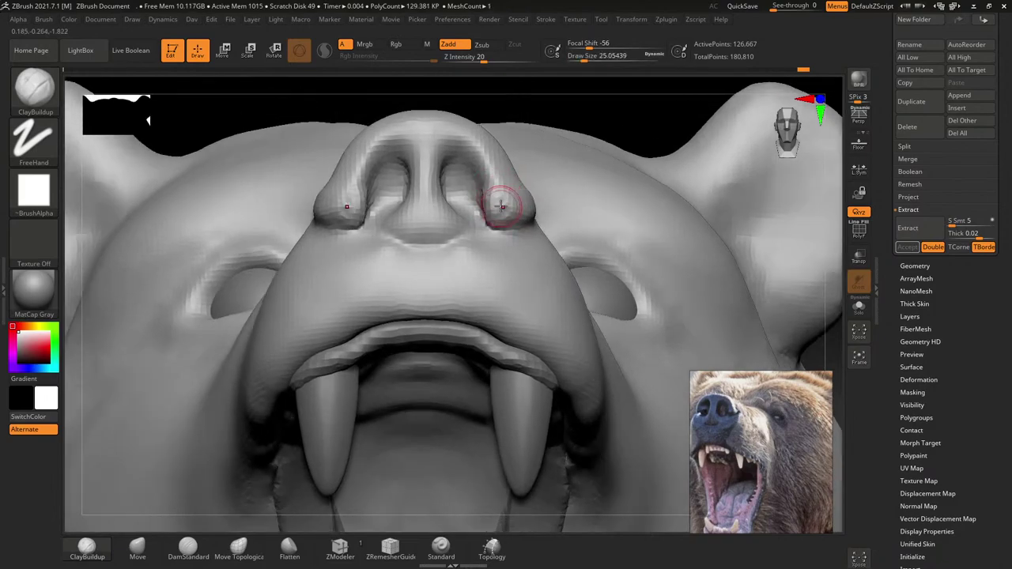
right_click_drag(510, 209, 538, 117)
key("f")
right_click_drag(519, 215, 542, 230)
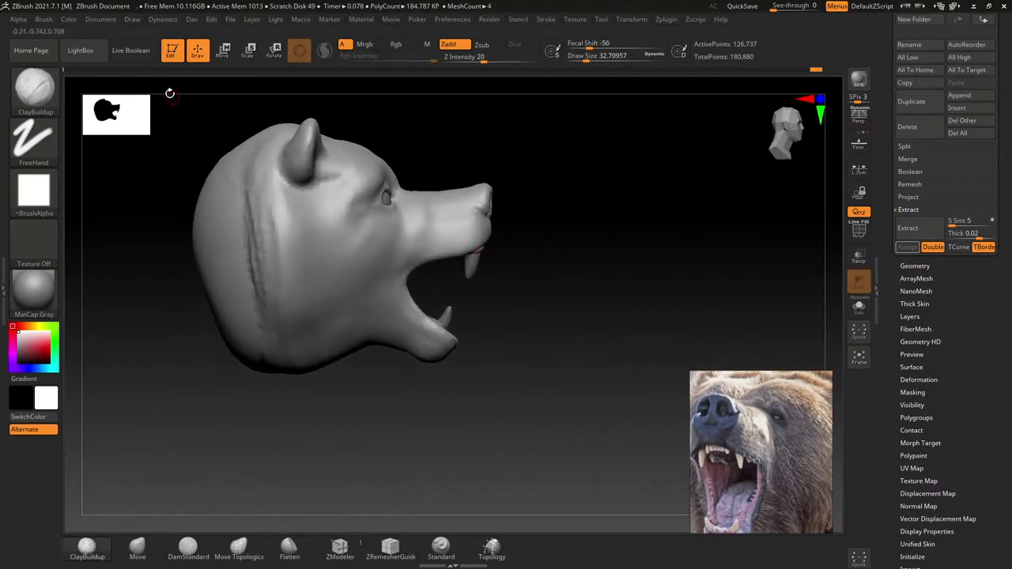
Step: Save the project, then carve a DamStandard Zsub crease below the eye, softening it near the mouth
left_click(229, 21)
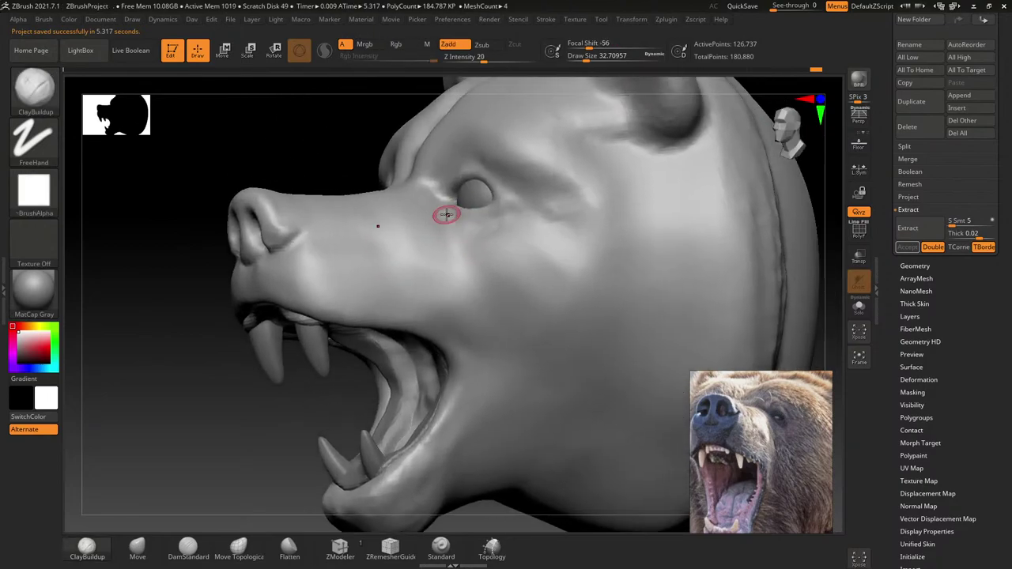
key("b")
key("d")
key("s")
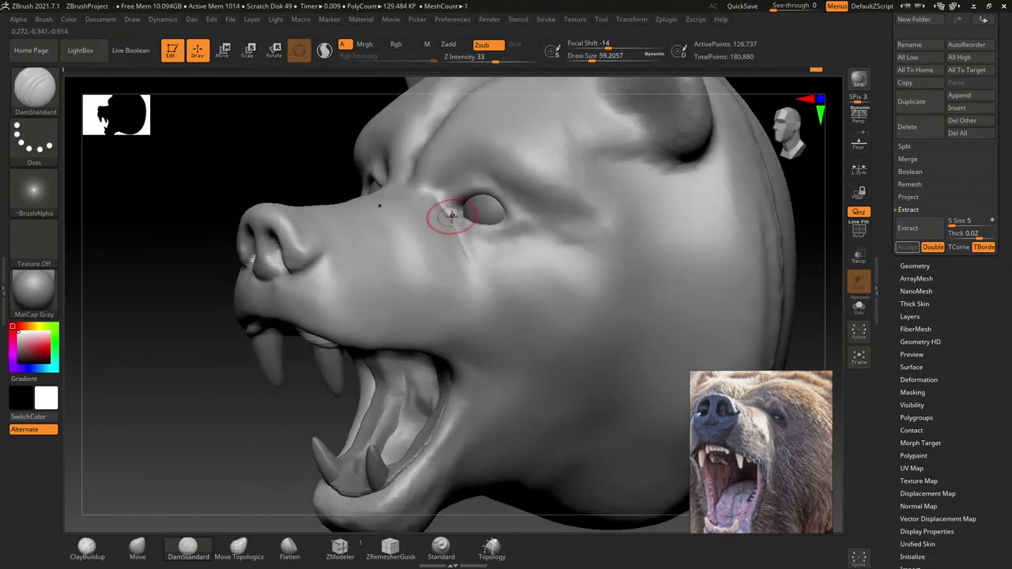
left_click_drag(451, 215, 480, 310)
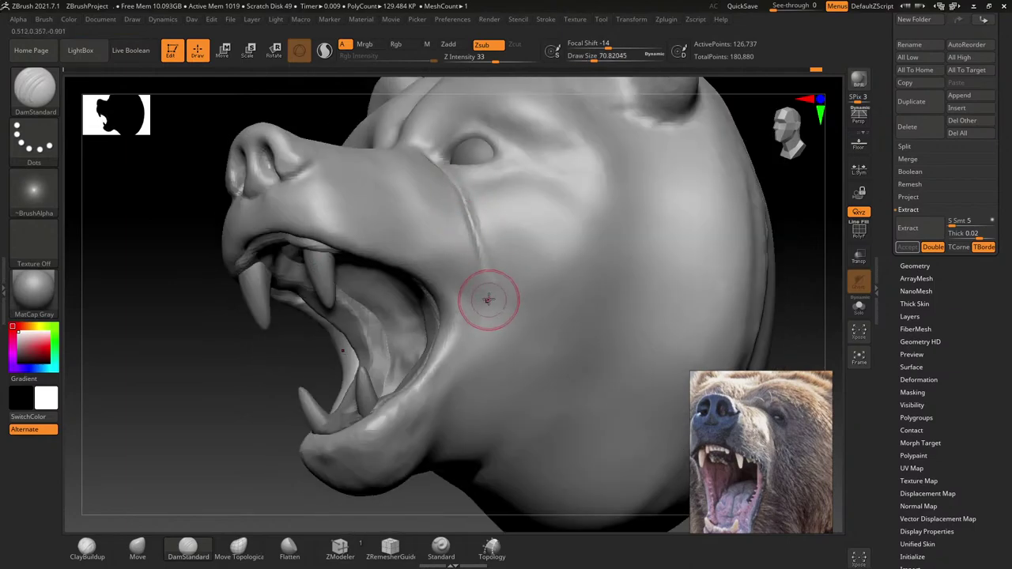
left_click_drag(481, 296, 485, 245, "shift")
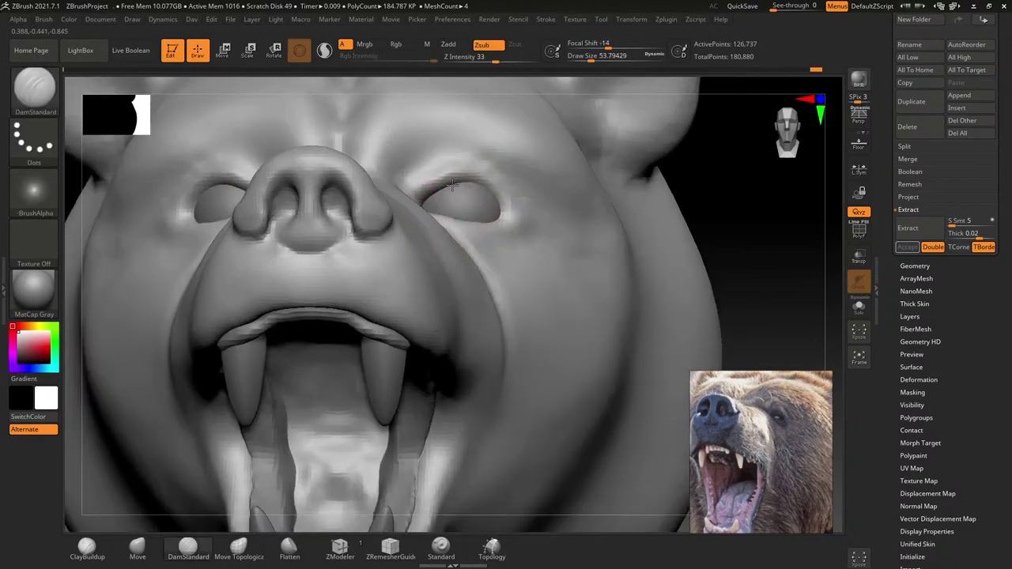
Step: Carve the upper eyelid crease over the eye, then hide the snout to expose the eyeballs
right_click_drag(454, 210, 420, 263)
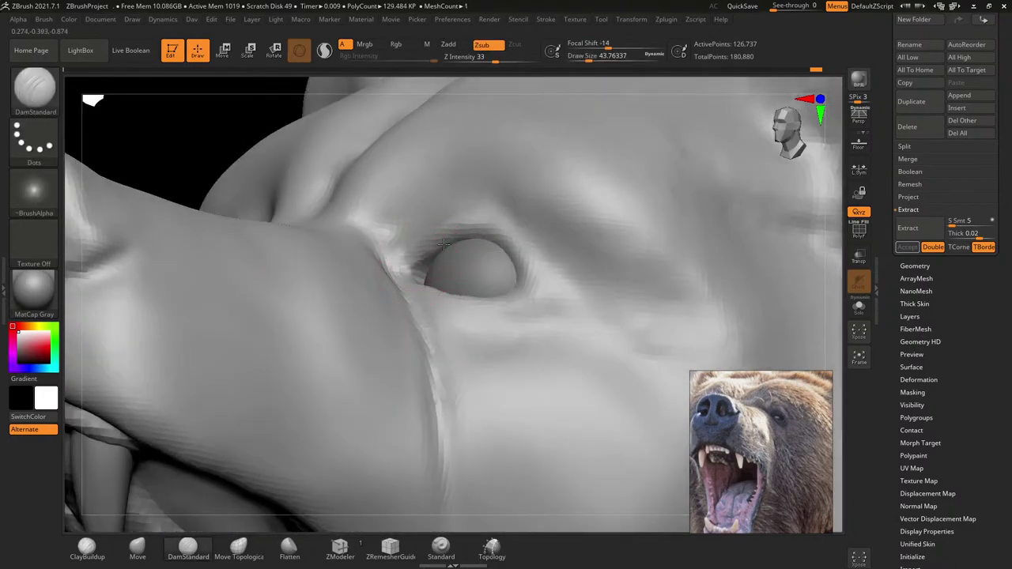
left_click_drag(439, 251, 531, 296)
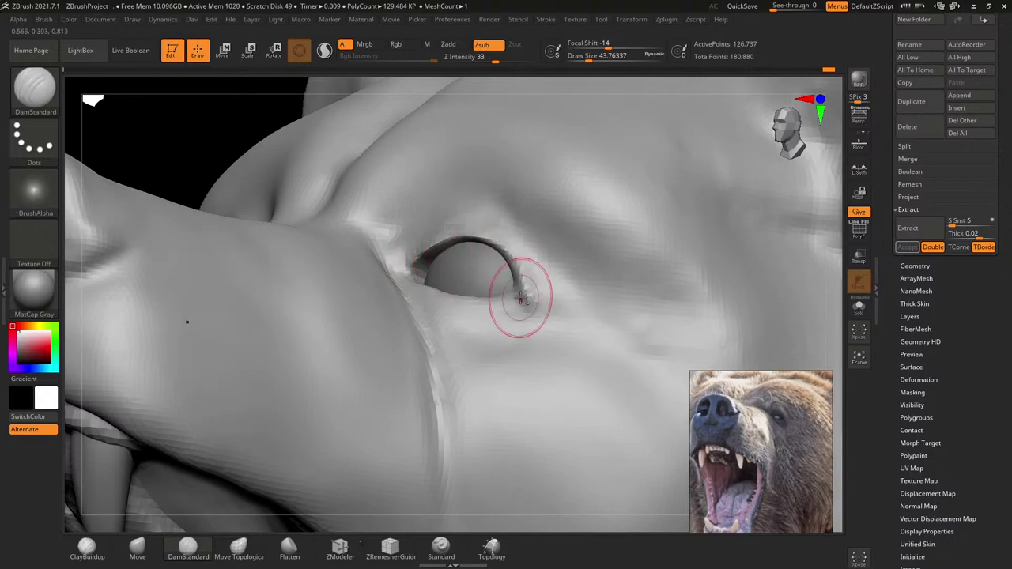
right_click_drag(451, 298, 433, 248)
left_click_drag(465, 237, 554, 296)
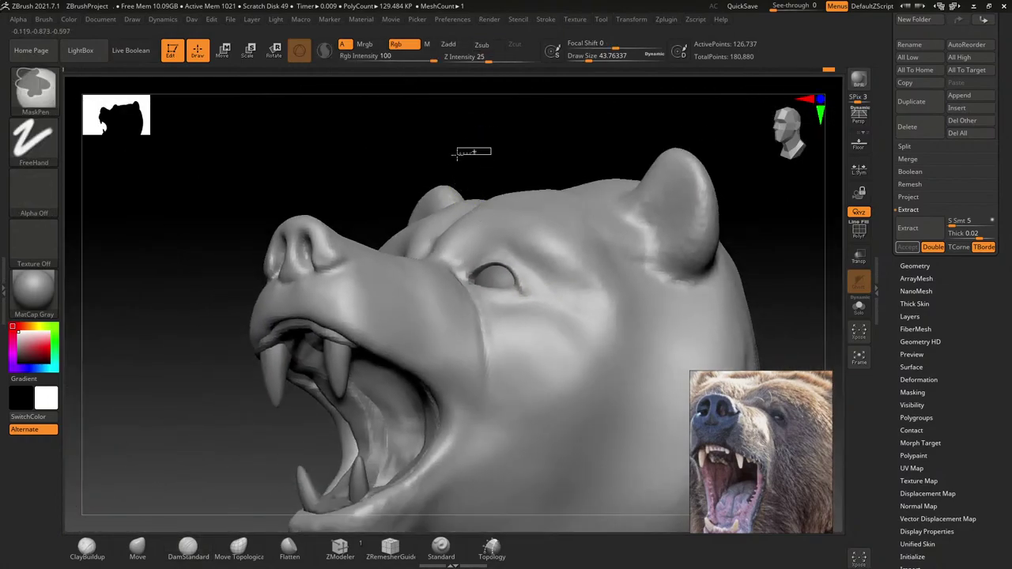
mouse_move(480, 279)
right_mouse_down()
mouse_move(469, 223)
mouse_move(477, 212)
right_mouse_up()
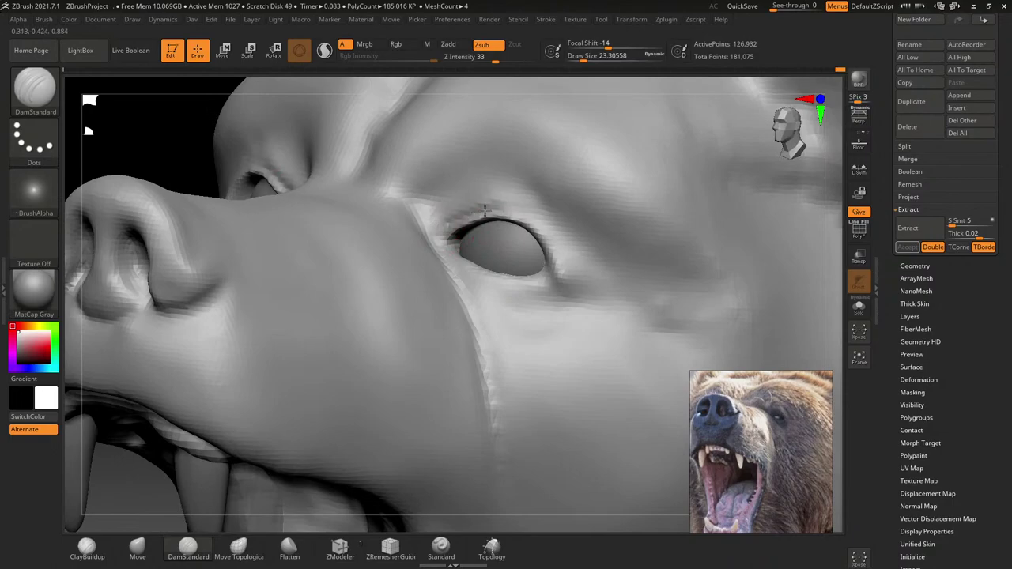
key("bracketright")
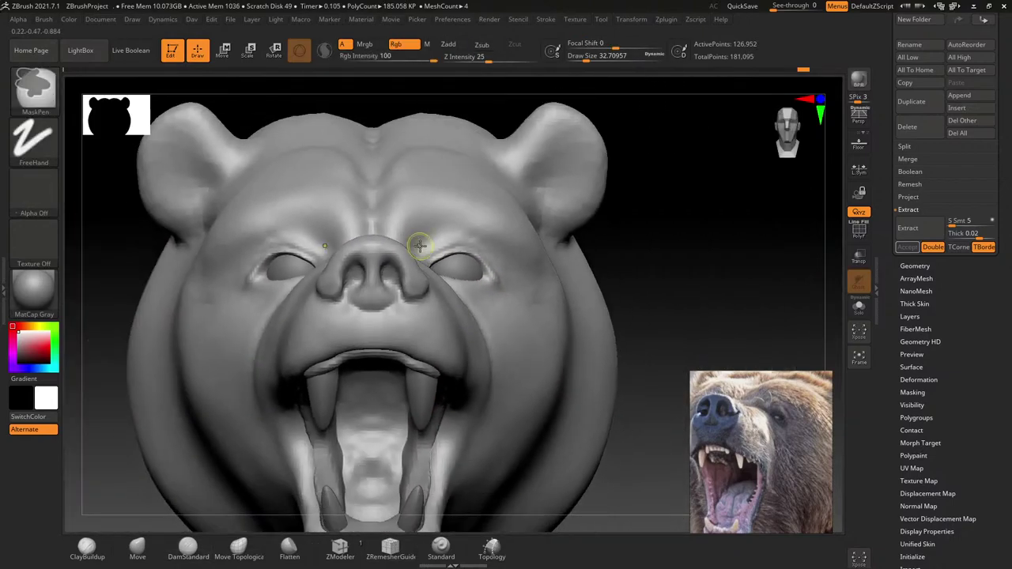
mouse_move(286, 212)
left_mouse_down("ctrl+shift")
mouse_move(389, 405)
mouse_move(461, 487)
left_mouse_up("ctrl+shift")
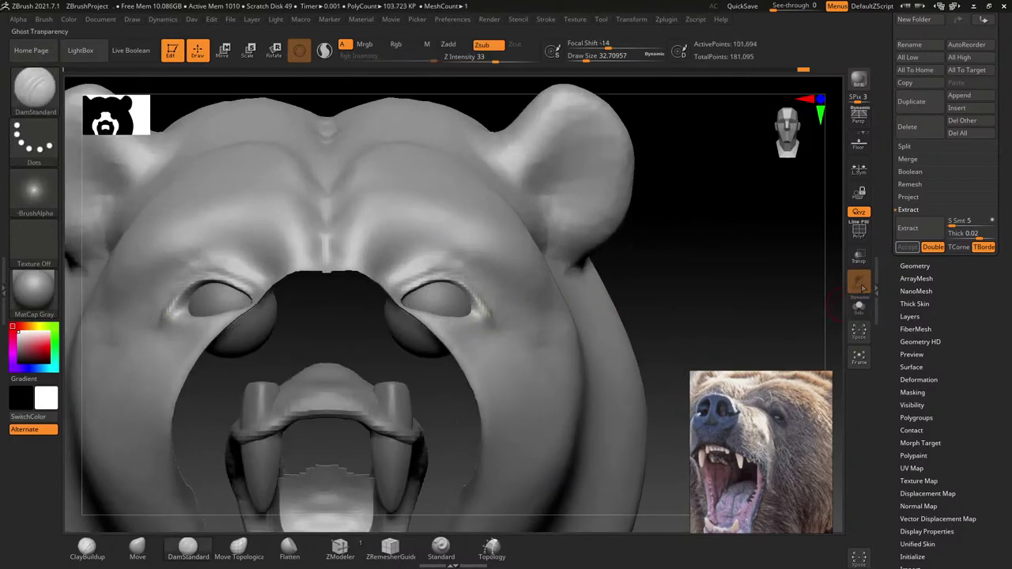
Step: Hide the upper teeth piece and the fangs
scroll(902, 152, "up", 3)
scroll(898, 160, "up", 3)
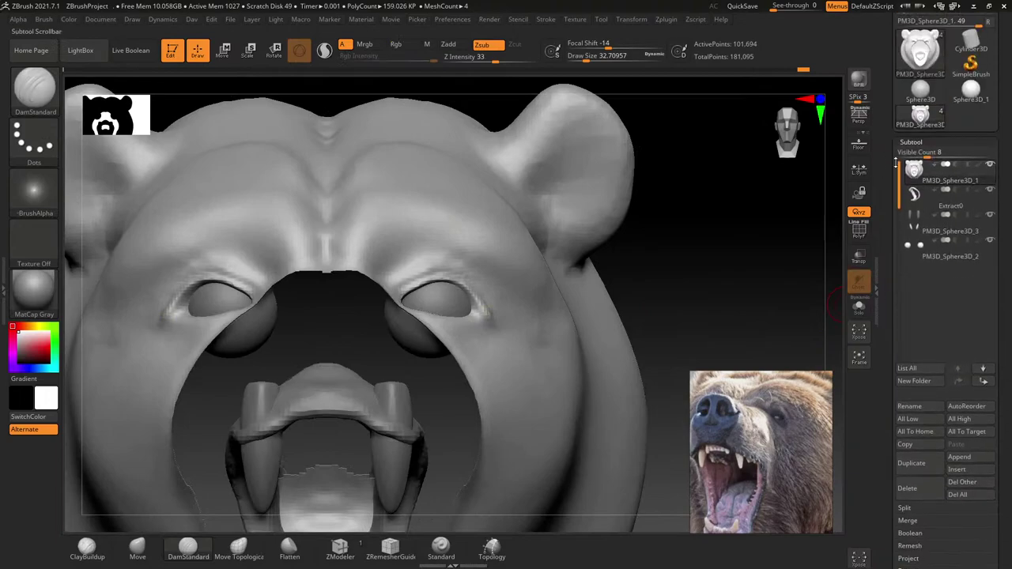
left_click(991, 190)
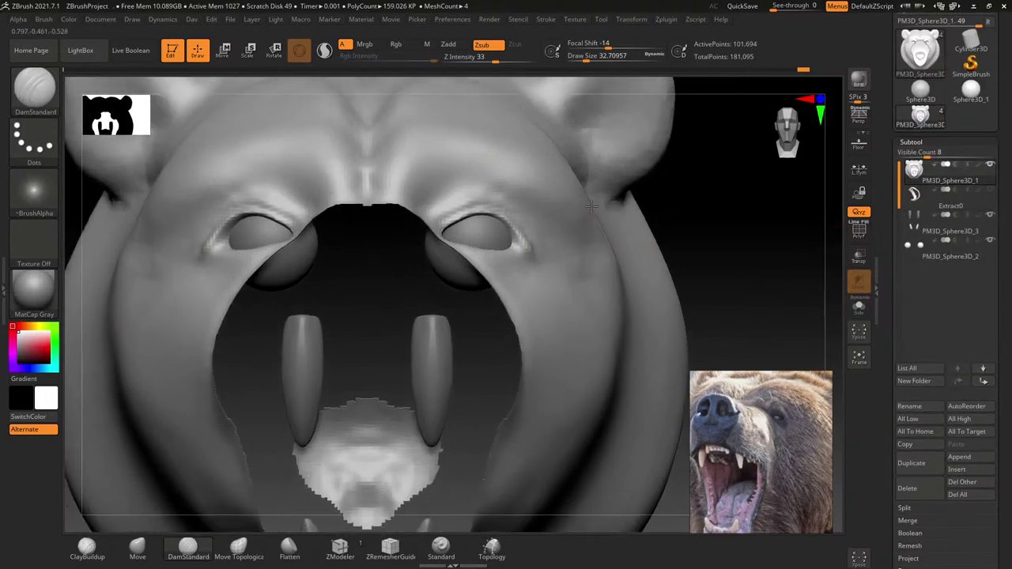
left_click(990, 214)
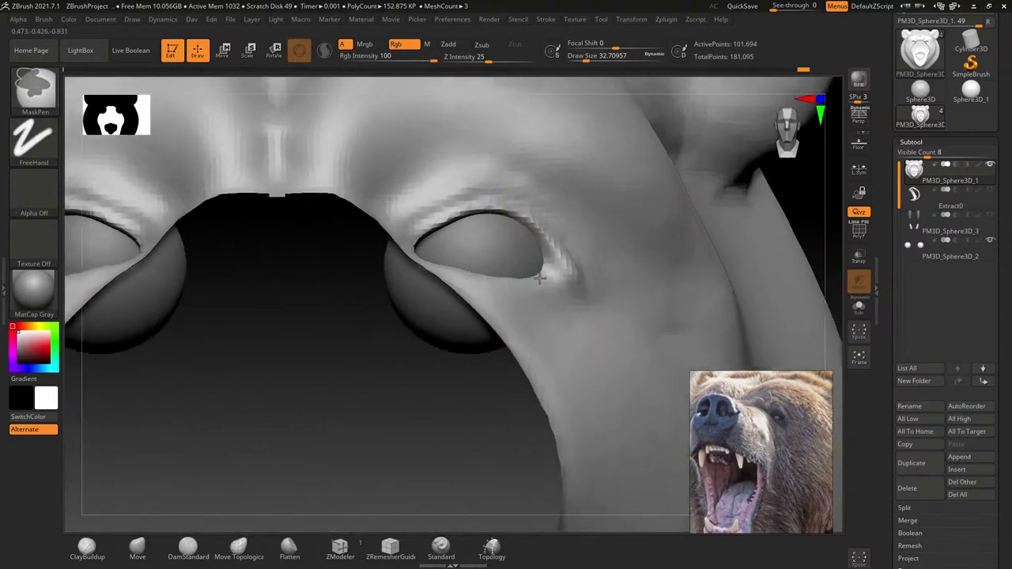
Step: Switch to the Move brush and pull the upper lid edges over both eyeballs
left_click(57, 79)
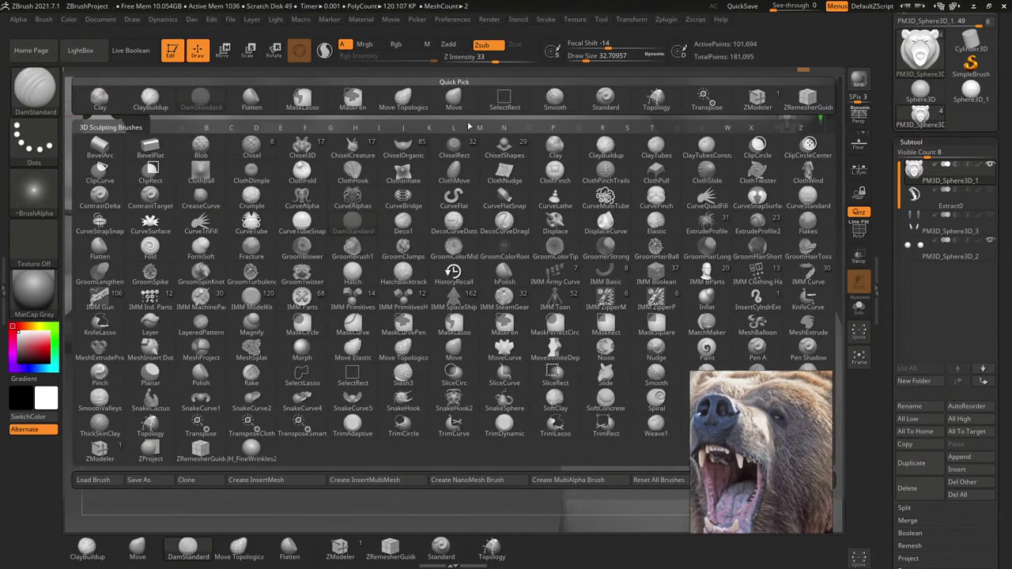
left_click(448, 99)
key("s")
mouse_move(417, 258)
left_mouse_down()
mouse_move(431, 255)
mouse_move(422, 246)
mouse_move(425, 256)
mouse_move(437, 226)
left_mouse_up()
key("[")
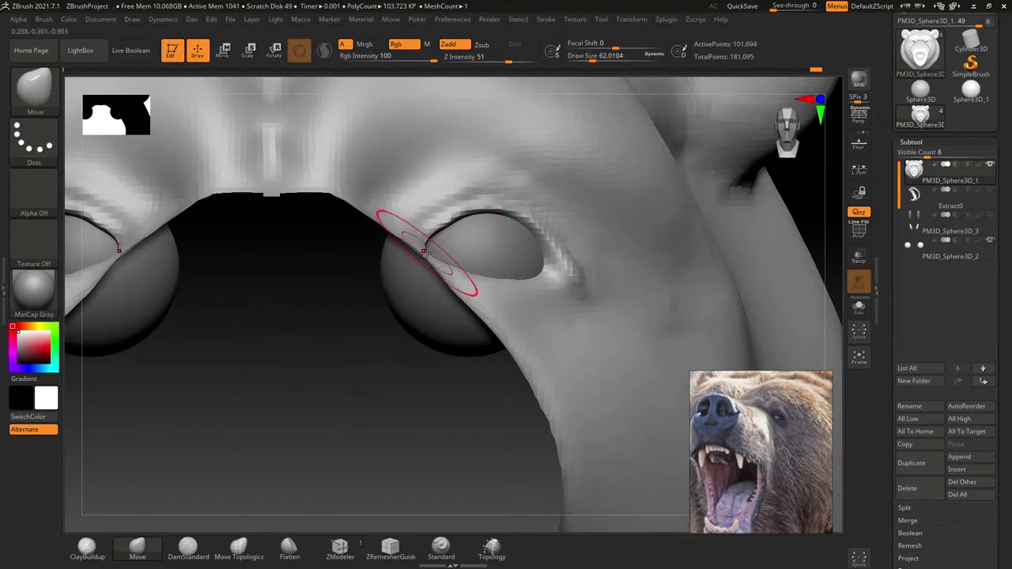
key("[")
key("]")
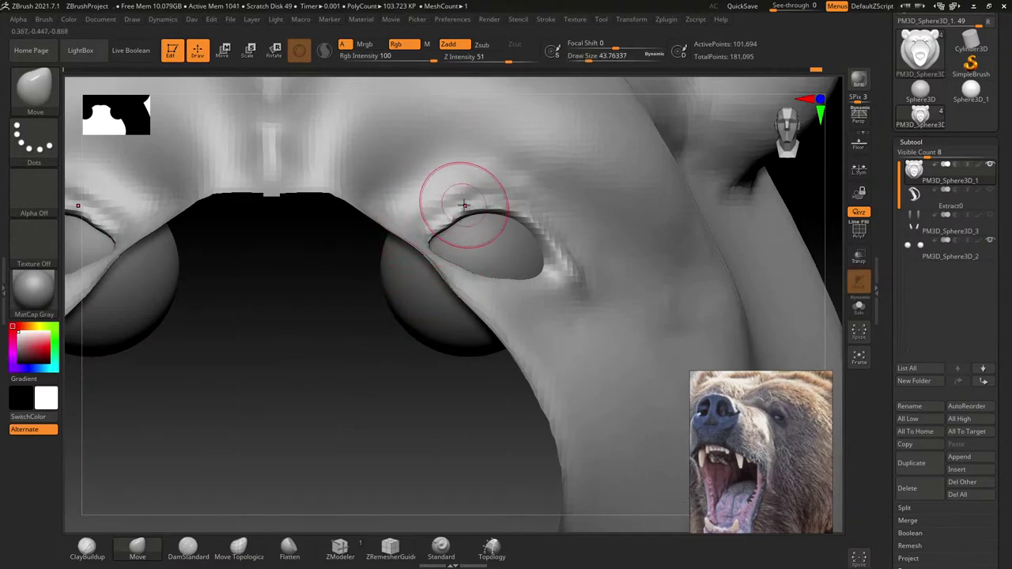
key("]")
key("]")
left_click_drag(502, 205, 514, 214)
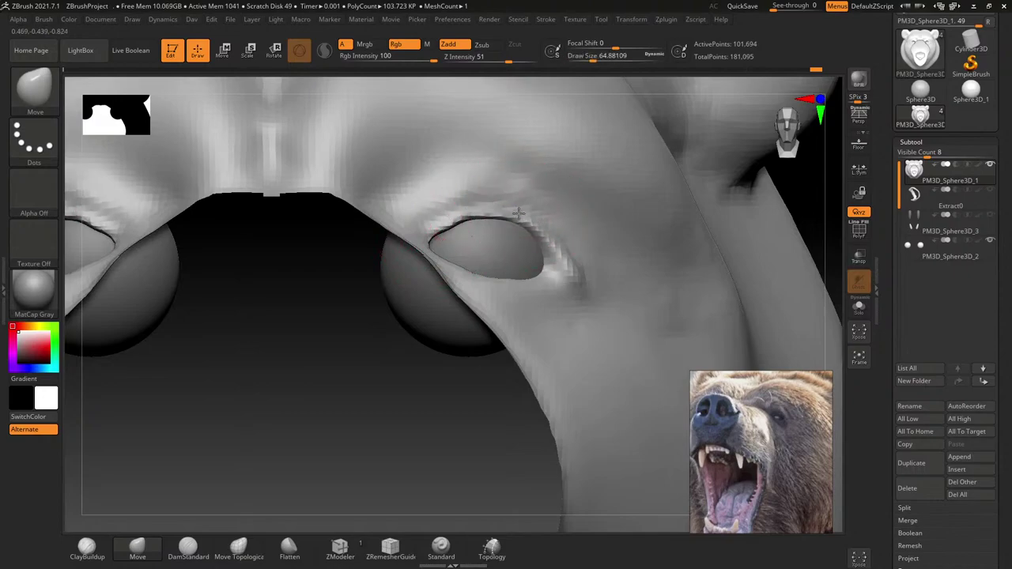
Step: Reshape the eyelid edge around the eyeball into a narrower almond slit with a smaller brush
mouse_move(514, 213)
right_mouse_down()
mouse_move(529, 227)
mouse_move(524, 275)
mouse_move(542, 253)
right_mouse_up()
key("[")
key("[")
key("]")
key("]")
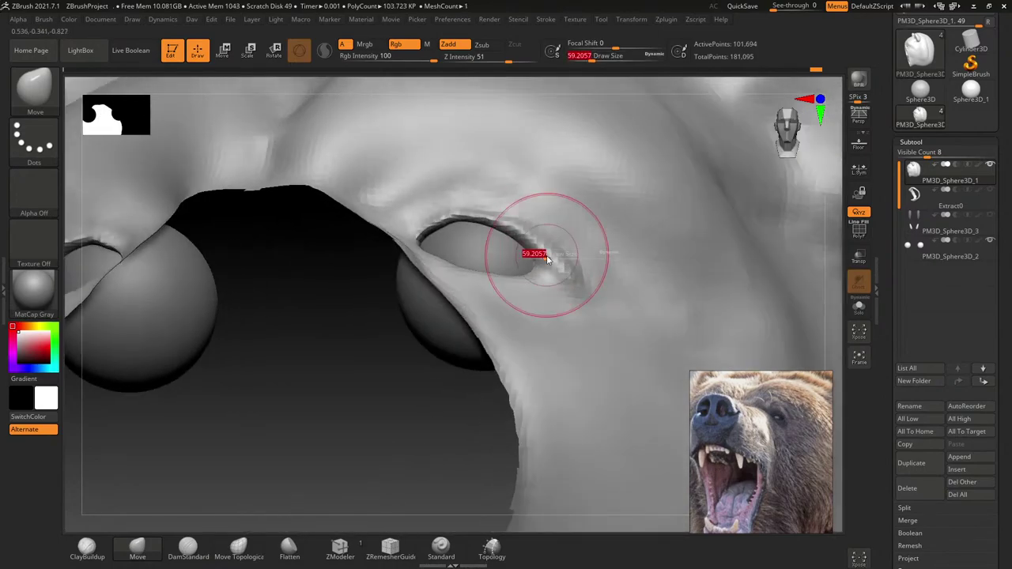
left_click_drag(532, 253, 542, 265)
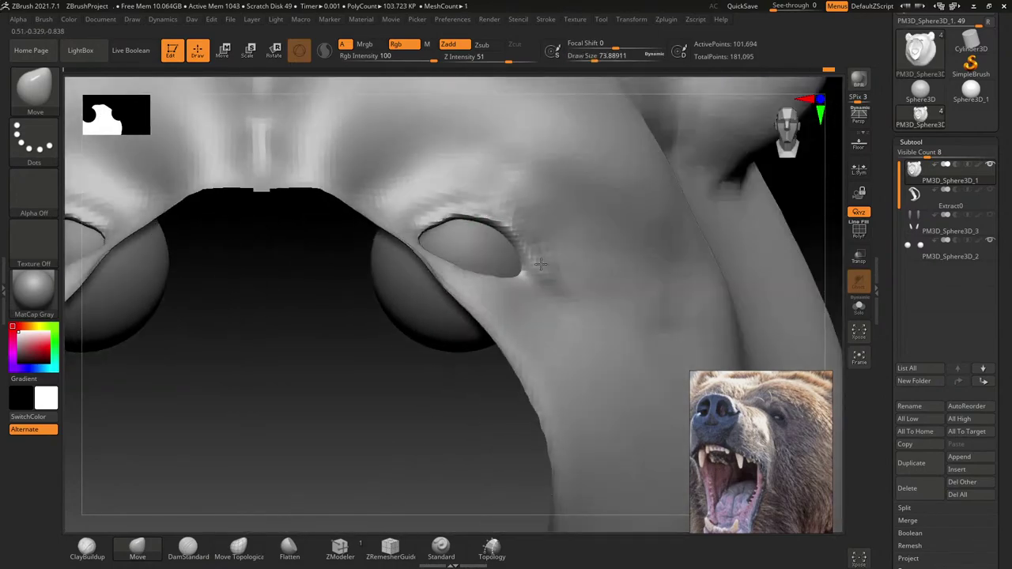
right_click_drag(522, 253, 514, 249)
key("s")
left_click_drag(522, 247, 514, 247)
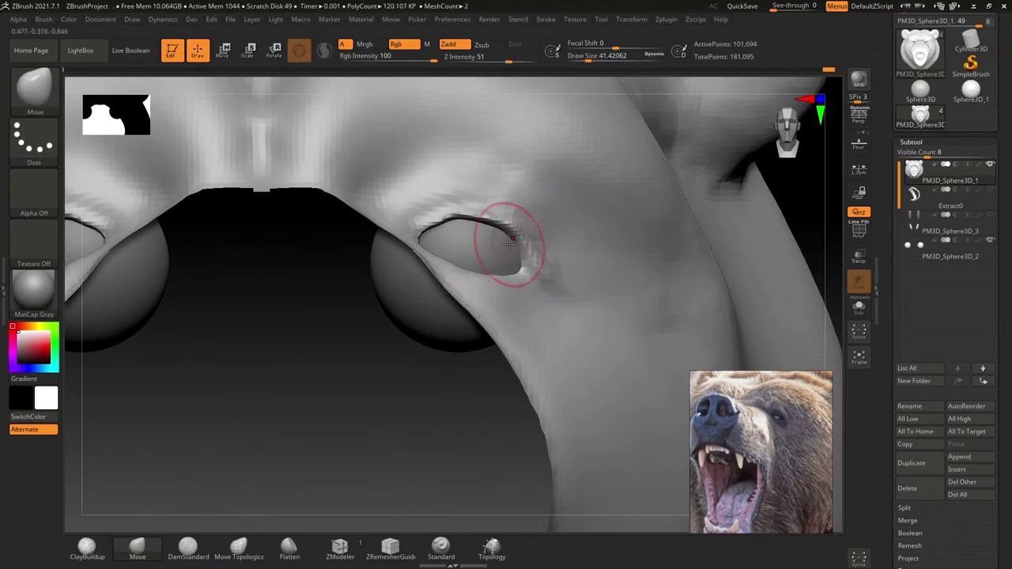
mouse_move(491, 238)
right_mouse_down()
mouse_move(480, 271)
mouse_move(486, 244)
right_mouse_up()
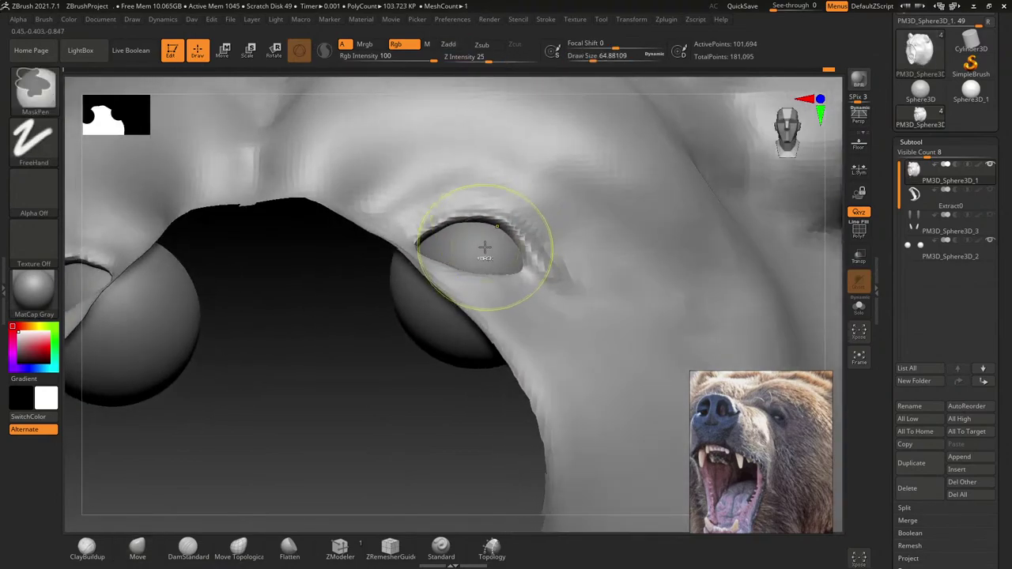
Step: Mask the nose area with a lasso masking brush
left_click(47, 87)
left_click(201, 146)
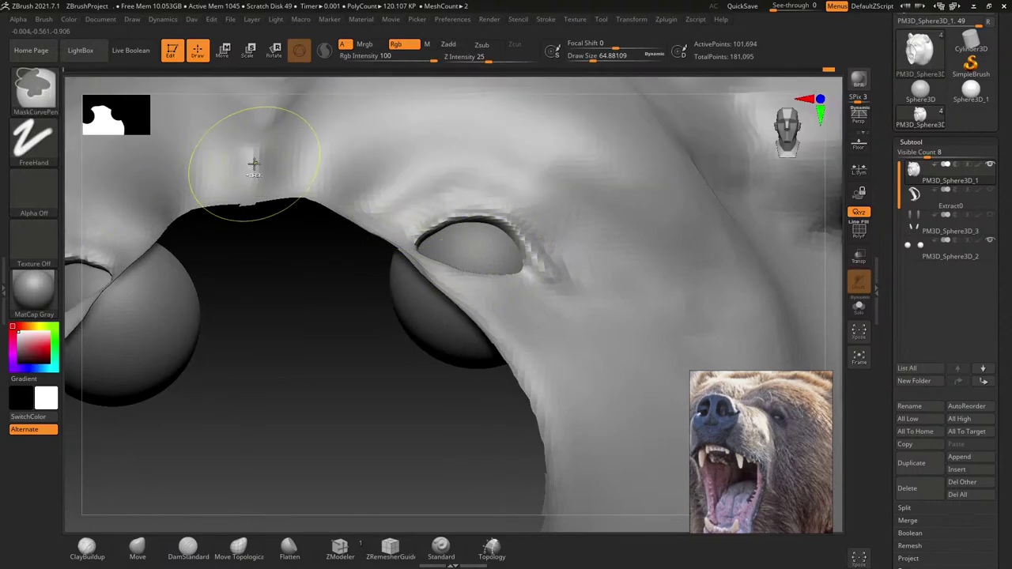
left_click(45, 95)
left_click(253, 148)
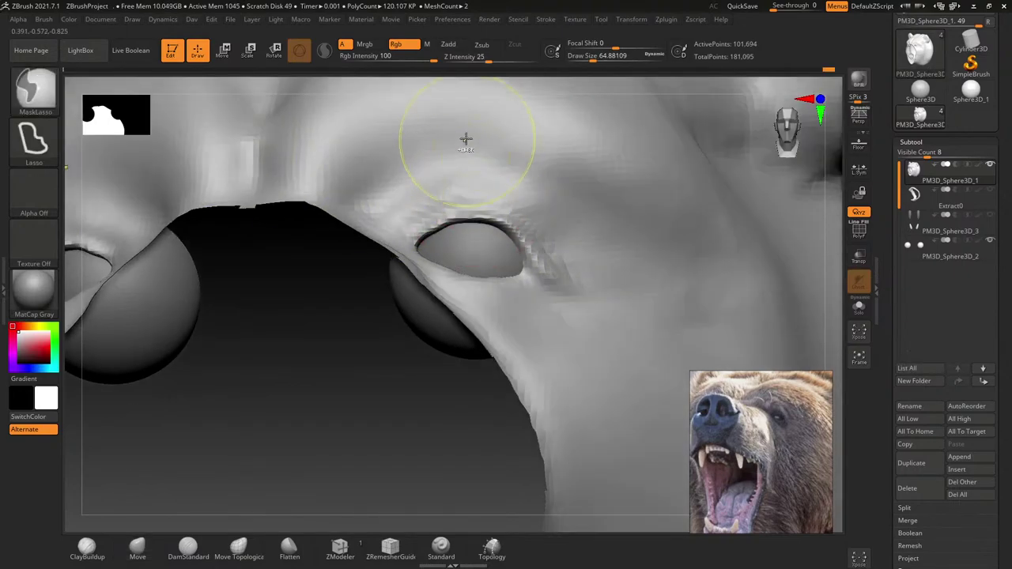
left_click_drag(467, 139, 622, 55)
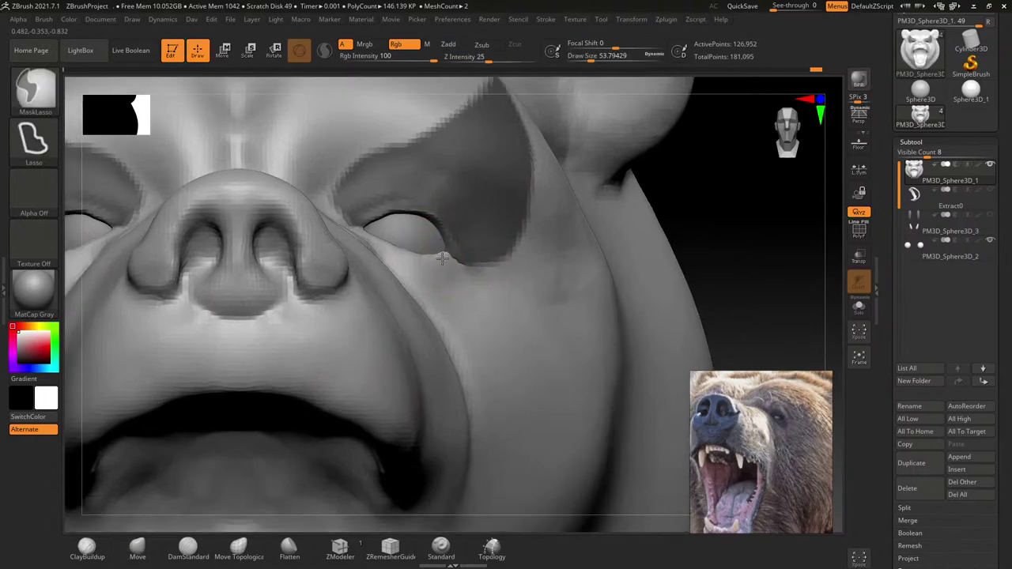
Step: Hide part of the mesh around the eye, resize the brush, and turn the head to side profile
scroll(440, 252, "up", 3)
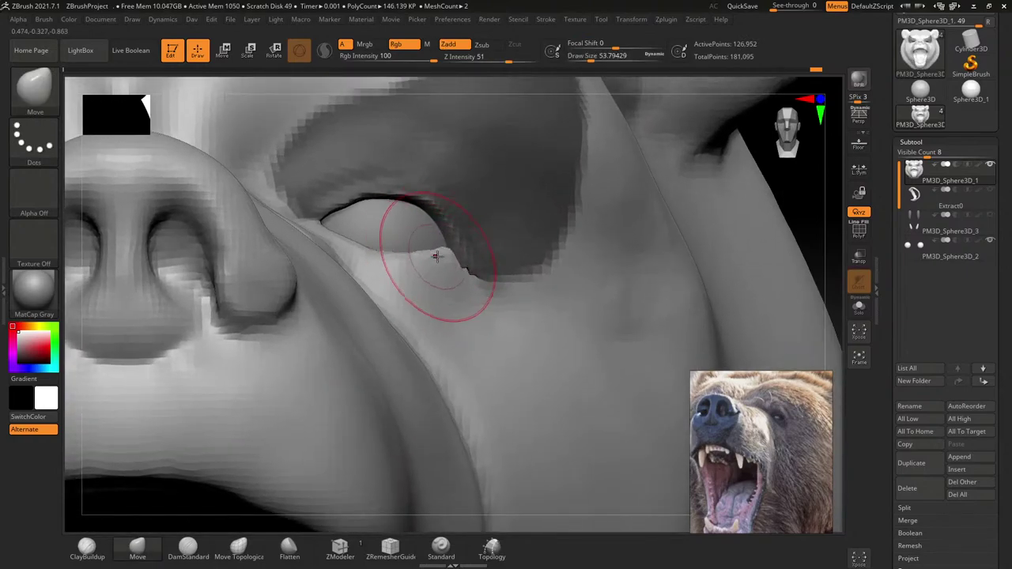
left_click(451, 252, "ctrl+shift")
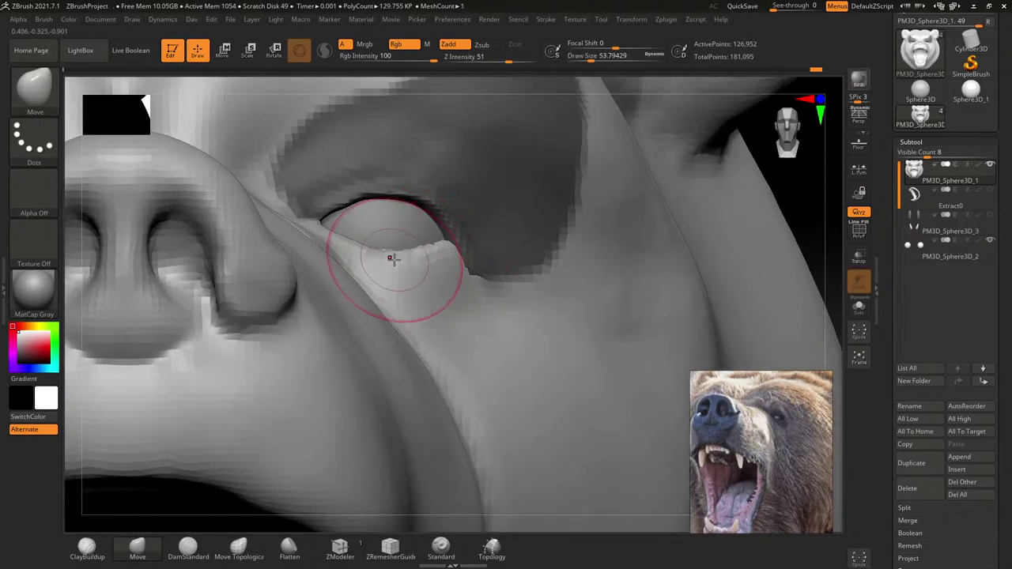
key("s")
mouse_move(373, 253)
left_mouse_down()
mouse_move(362, 243)
mouse_move(379, 237)
left_mouse_up()
key("s")
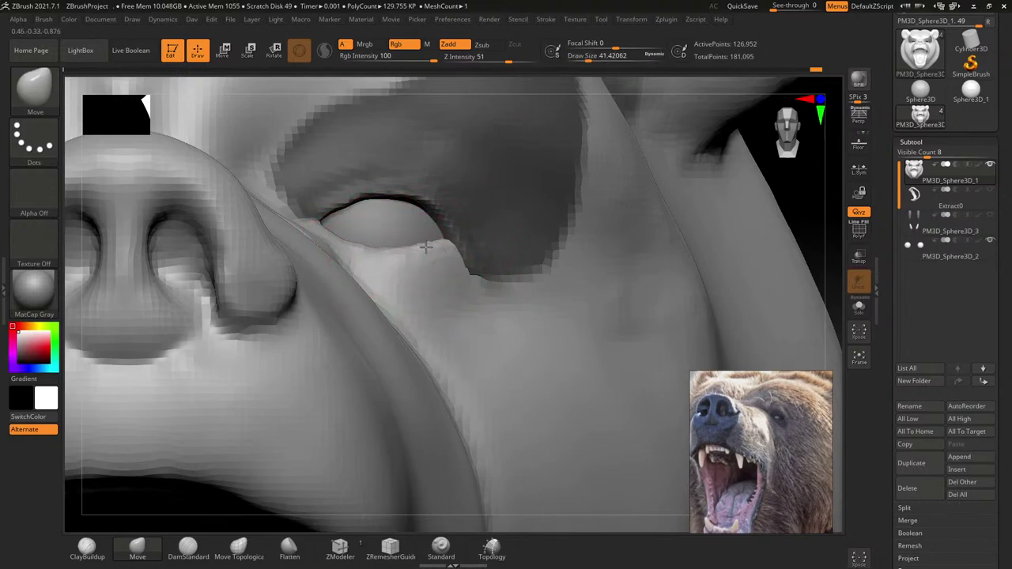
scroll(425, 248, "down", 5)
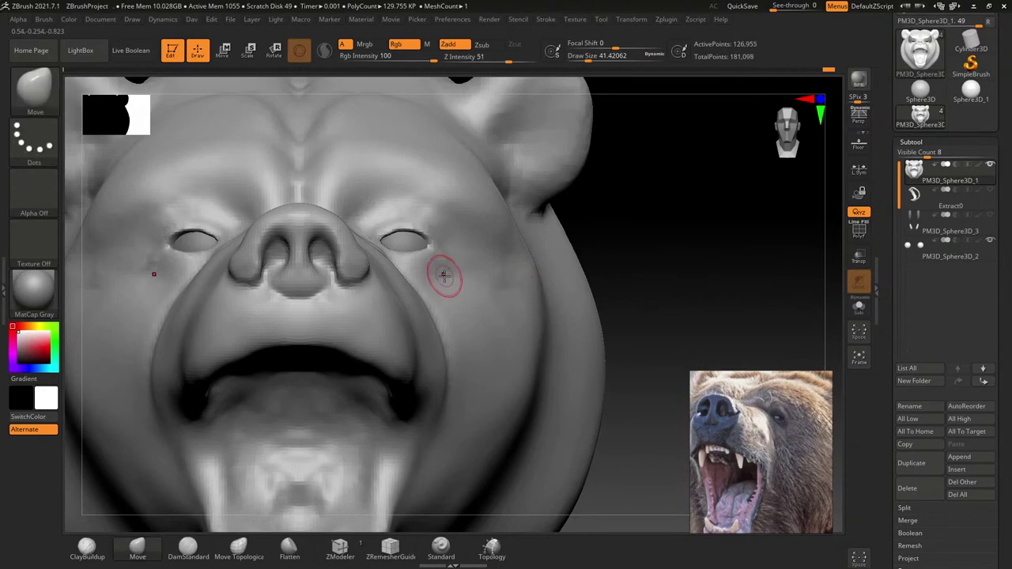
mouse_move(443, 274)
right_mouse_down()
mouse_move(406, 229)
mouse_move(396, 241)
mouse_move(413, 242)
right_mouse_up()
scroll(406, 219, "up", 3)
scroll(414, 256, "down", 3)
scroll(413, 237, "up", 2)
scroll(417, 218, "up", 2)
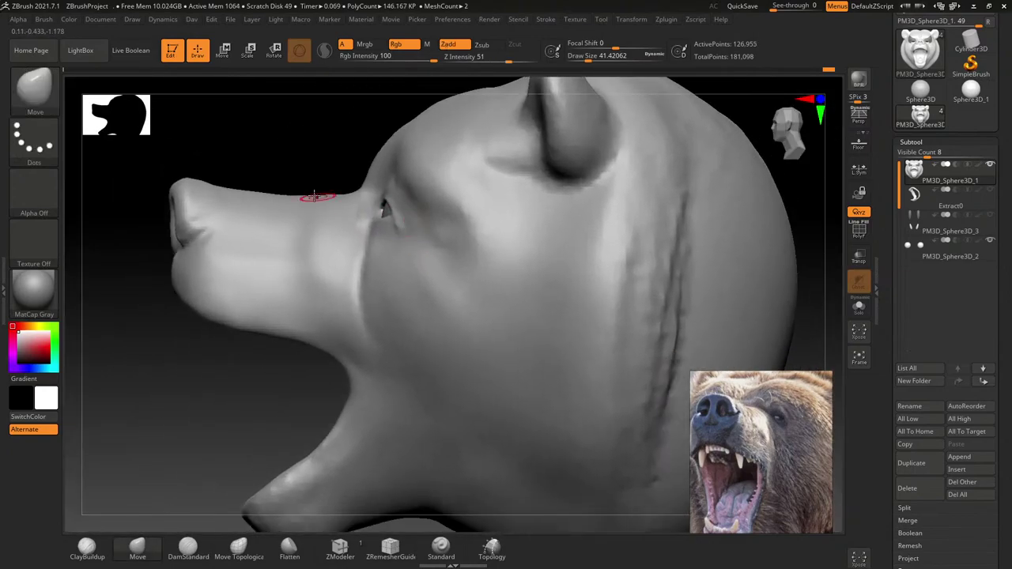
left_click(49, 96)
Step: Select DamStandard and shrink its Draw Size to about 44, zoomed in on the eye
left_click(200, 99)
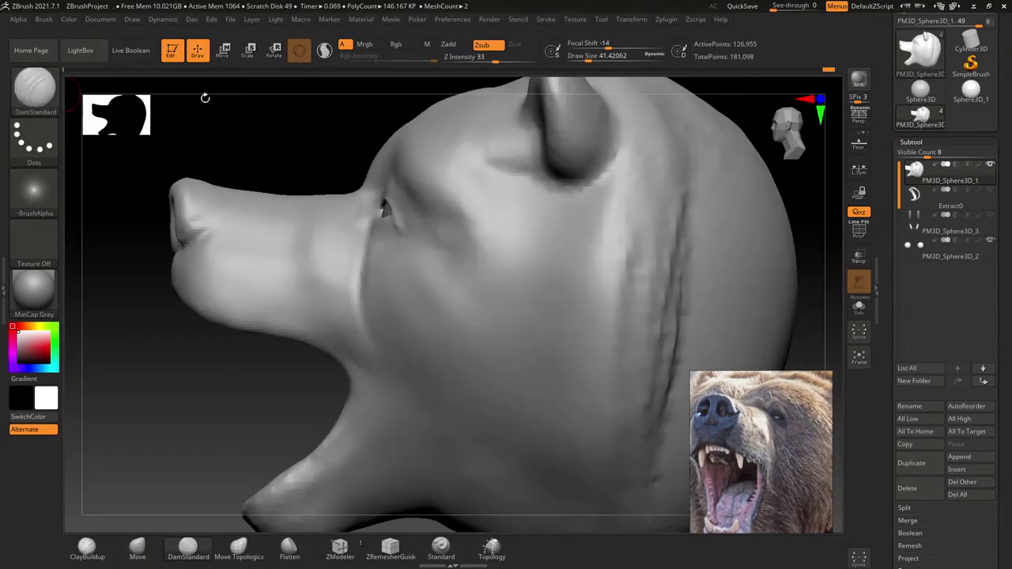
right_click_drag(380, 261, 388, 273)
scroll(383, 275, "up", 3)
scroll(382, 276, "up", 2)
scroll(382, 276, "down", 5)
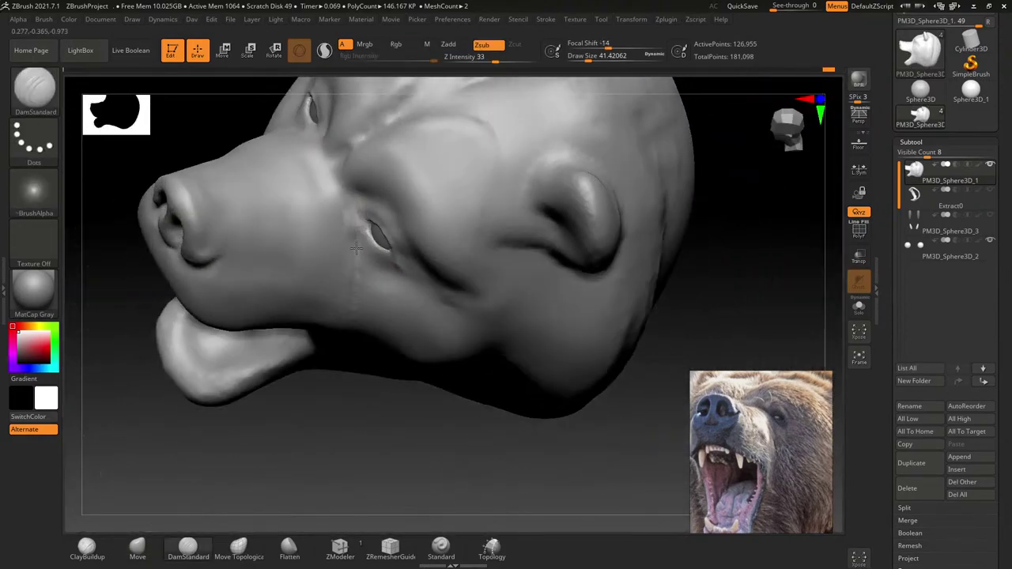
scroll(350, 226, "up", 2)
scroll(350, 248, "up", 2)
key("s")
left_click_drag(356, 210, 355, 213)
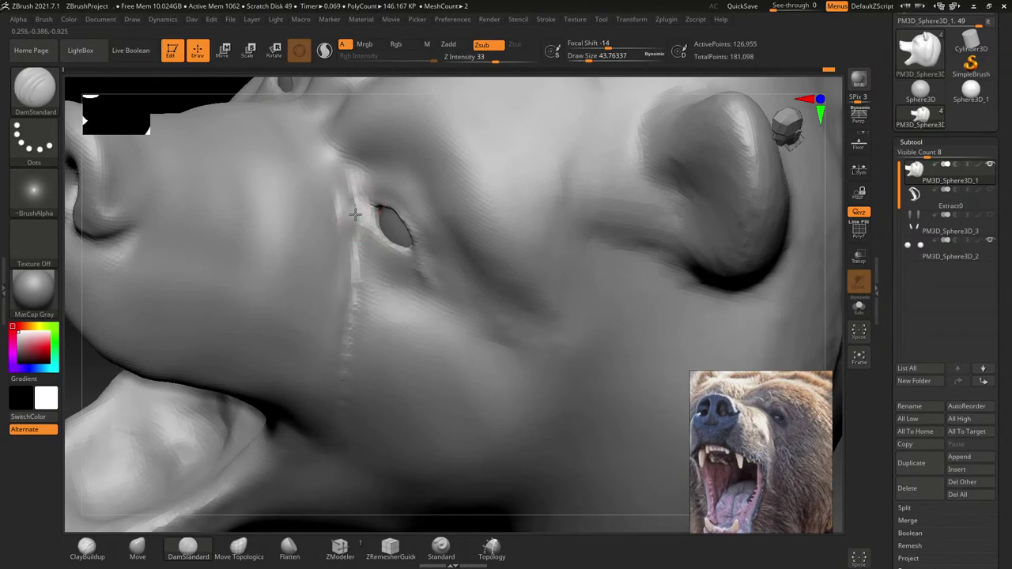
Step: Carve a crease under the eye and extend it along the lower lid, then show the whole head
key("shift")
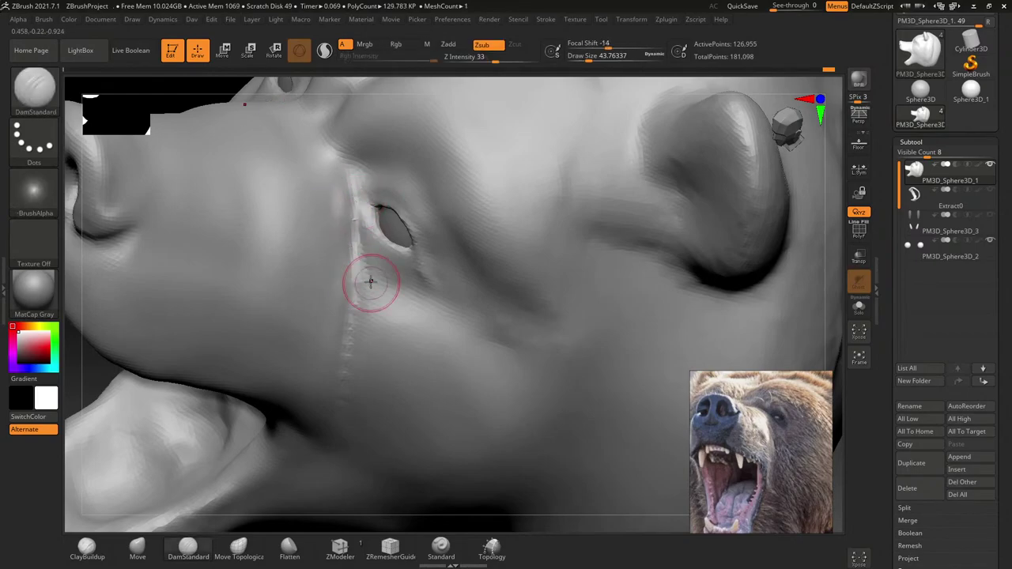
left_click_drag(366, 276, 372, 253)
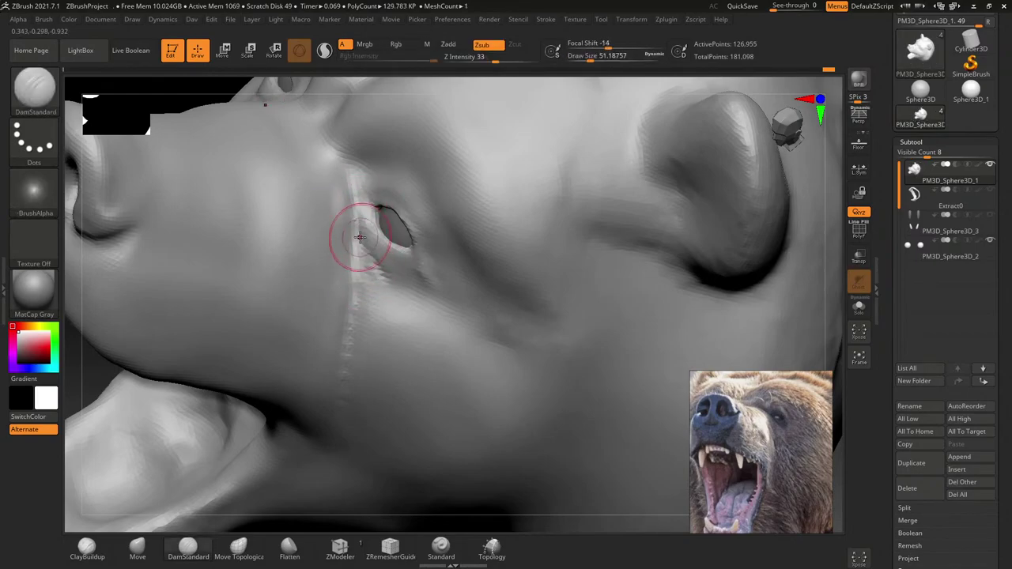
mouse_move(361, 238)
right_mouse_down()
mouse_move(413, 266)
mouse_move(389, 235)
mouse_move(334, 237)
right_mouse_up()
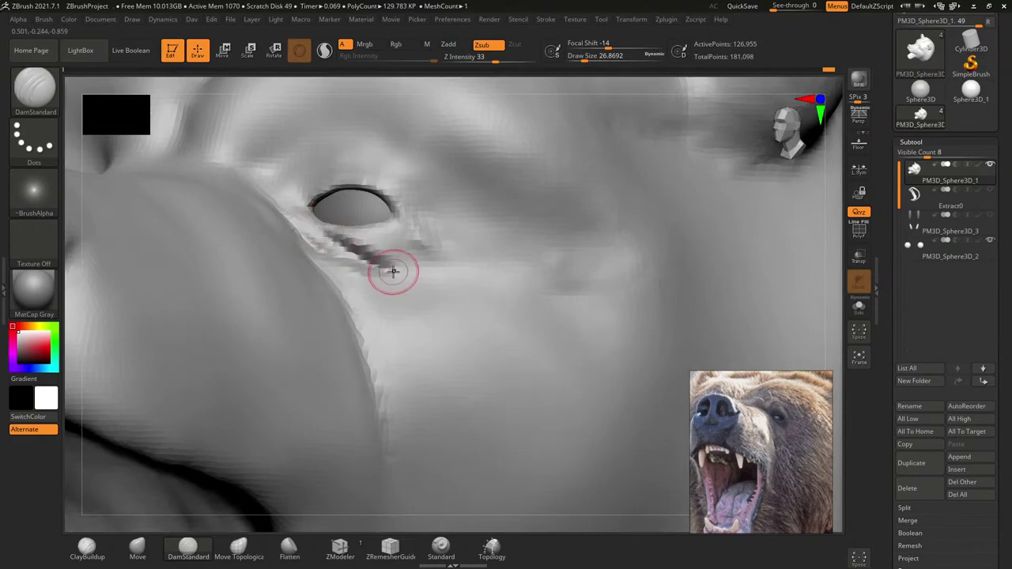
left_click_drag(380, 263, 439, 268)
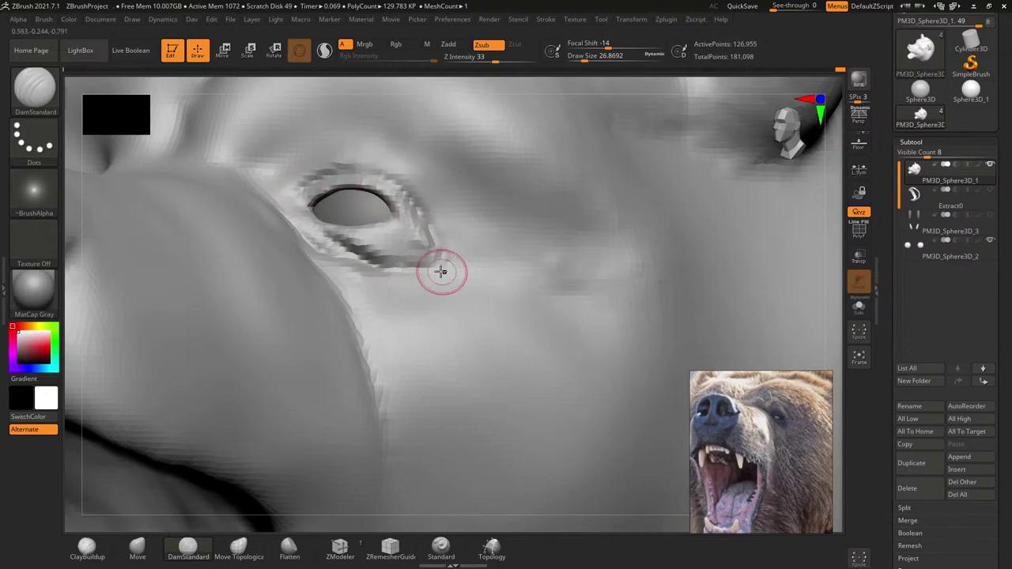
mouse_move(443, 271)
right_mouse_down("ctrl")
mouse_move(414, 224)
mouse_move(370, 212)
mouse_move(312, 165)
mouse_move(342, 251)
mouse_move(454, 174)
mouse_move(456, 227)
mouse_move(797, 221)
right_mouse_up("ctrl")
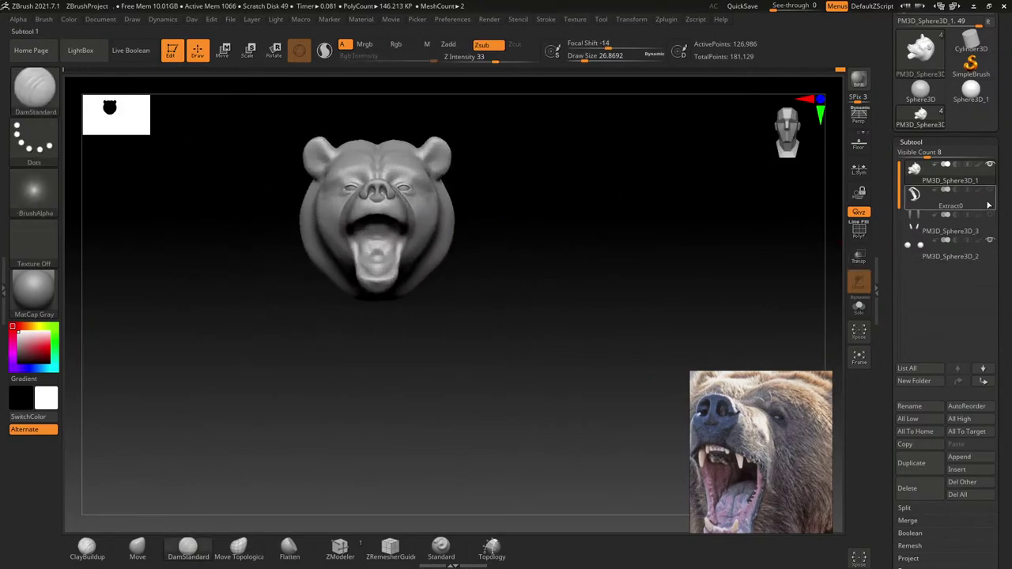
Step: Pick the Move brush and review the head from three-quarter, front and profile angles
mouse_move(588, 207)
right_mouse_down()
mouse_move(511, 238)
mouse_move(538, 237)
mouse_move(490, 246)
mouse_move(481, 305)
mouse_move(481, 262)
mouse_move(489, 267)
right_mouse_up()
left_click_drag(482, 236, 466, 234)
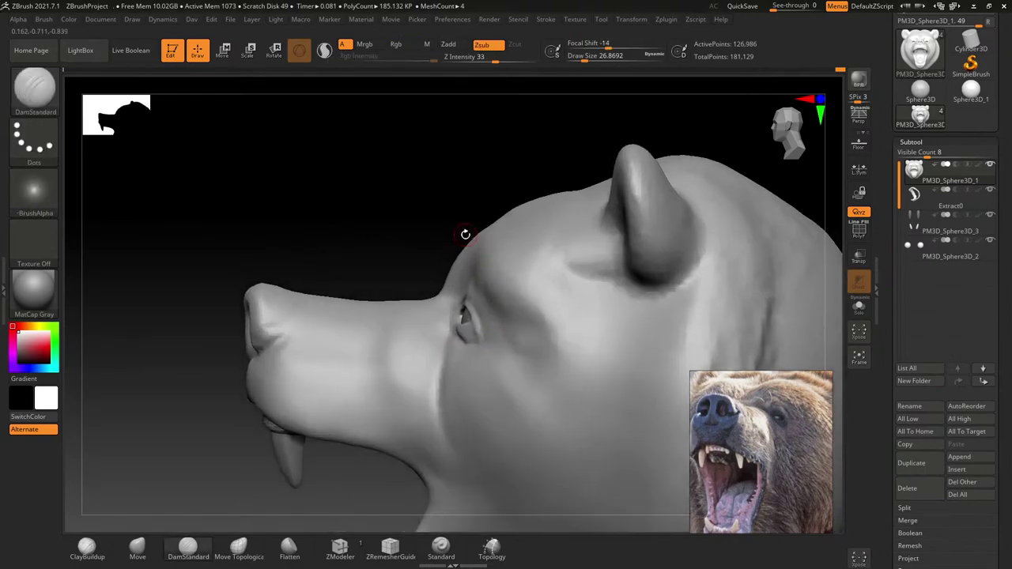
left_click(34, 87)
left_click(498, 100)
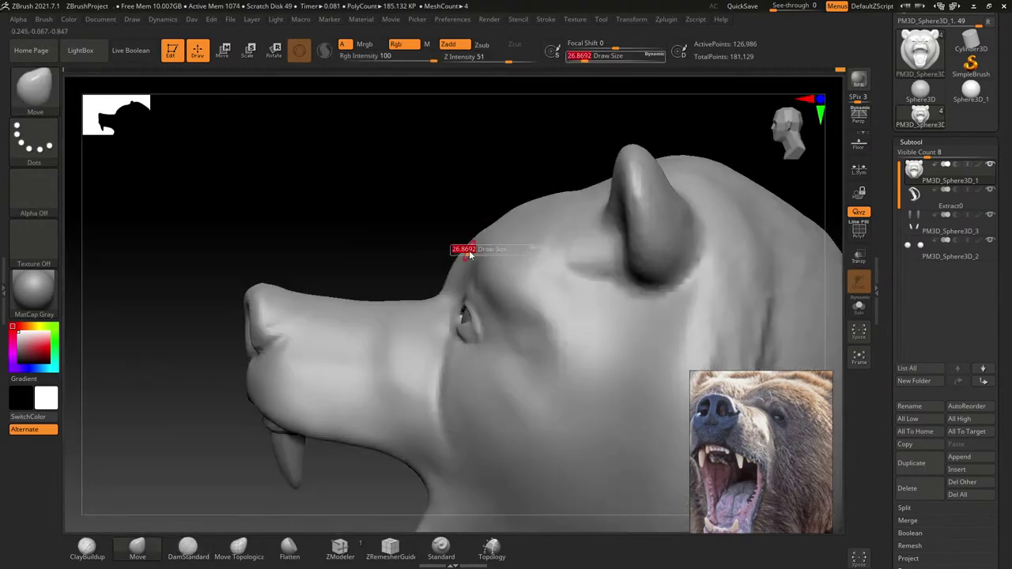
mouse_move(456, 259)
left_mouse_down()
mouse_move(436, 274)
mouse_move(436, 209)
left_mouse_up()
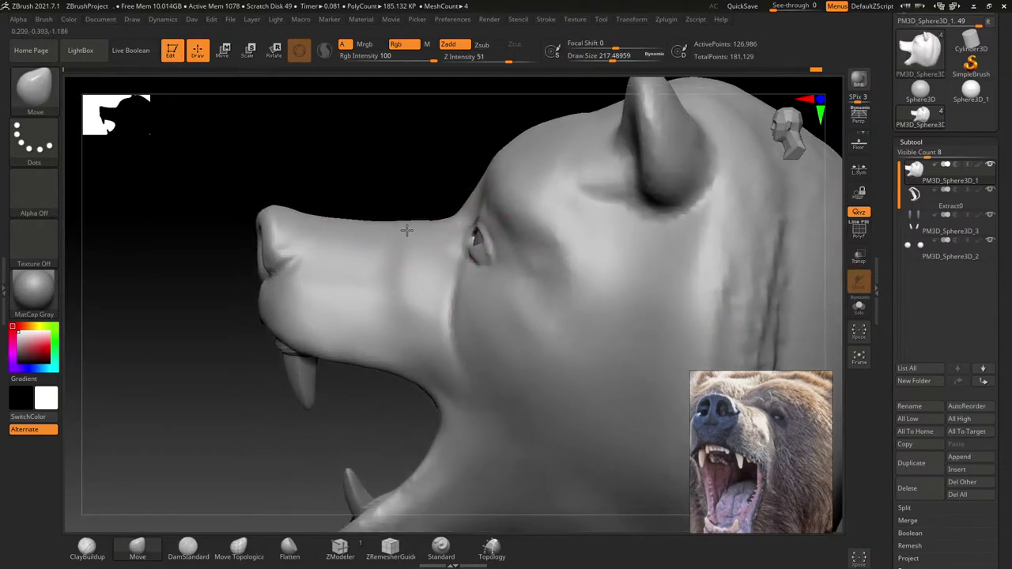
mouse_move(520, 147)
left_mouse_down("shift")
mouse_move(492, 153)
mouse_move(532, 174)
left_mouse_up("shift")
mouse_move(531, 174)
right_mouse_down()
mouse_move(549, 199)
mouse_move(572, 194)
mouse_move(508, 176)
right_mouse_up()
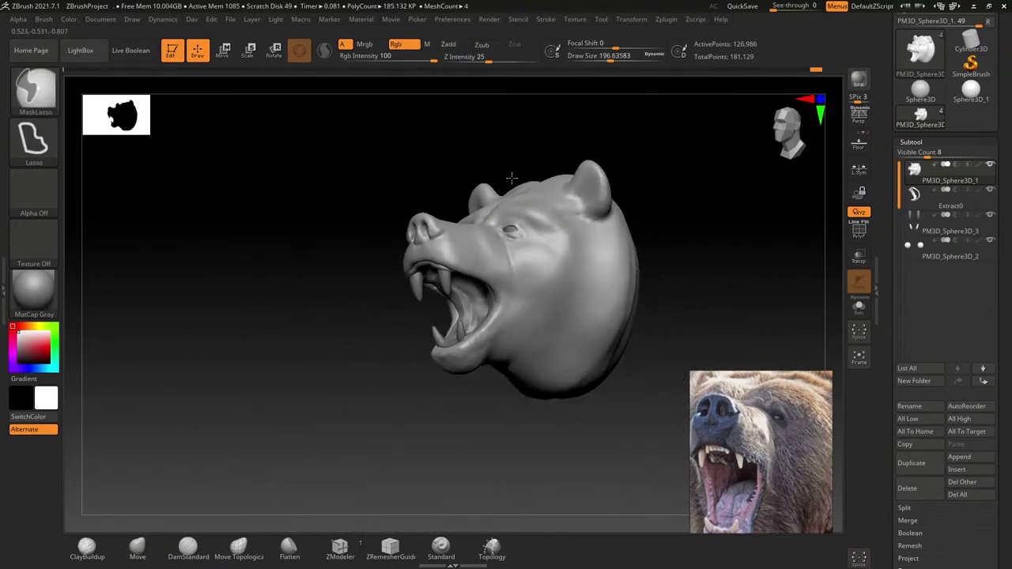
right_click_drag(554, 202, 610, 173)
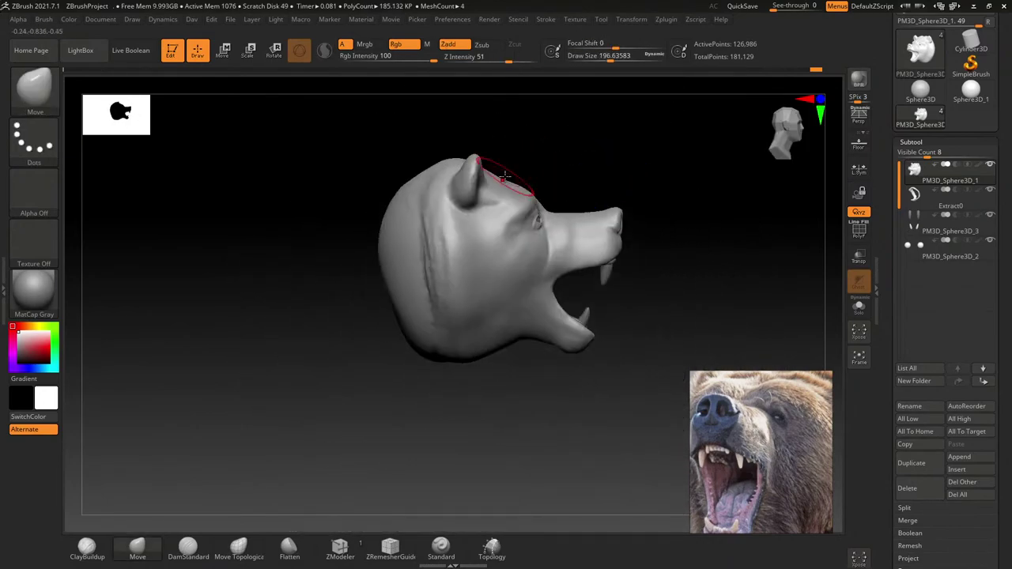
right_click_drag(518, 194, 516, 183, "ctrl")
mouse_move(521, 240)
right_mouse_down("ctrl")
mouse_move(504, 238)
mouse_move(522, 197)
mouse_move(544, 210)
mouse_move(517, 237)
mouse_move(533, 214)
mouse_move(514, 181)
mouse_move(504, 210)
mouse_move(491, 207)
mouse_move(488, 172)
mouse_move(360, 186)
right_mouse_up("ctrl")
key("f")
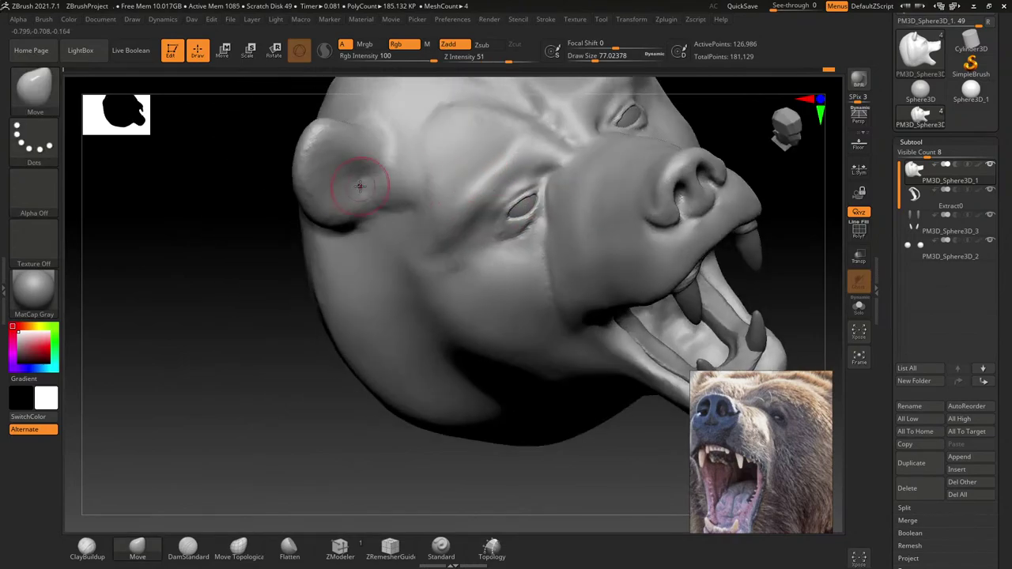
Step: Select the ClayBuildup brush with FreeHand stroke
left_click(40, 96)
left_click(242, 165)
mouse_move(242, 166)
right_mouse_down()
mouse_move(378, 245)
mouse_move(447, 232)
mouse_move(406, 118)
mouse_move(488, 193)
mouse_move(429, 237)
mouse_move(429, 219)
right_mouse_up()
Step: Set ClayBuildup to about 59 and build wrinkle ridges from the outer eye corner toward the cheek
key("s")
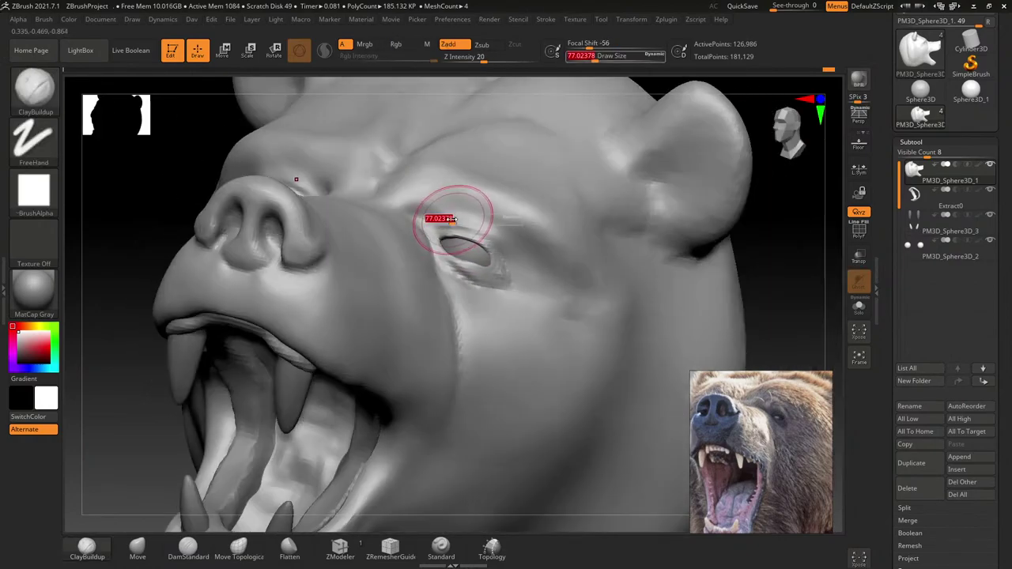
left_click_drag(429, 219, 437, 214)
key("bracketright")
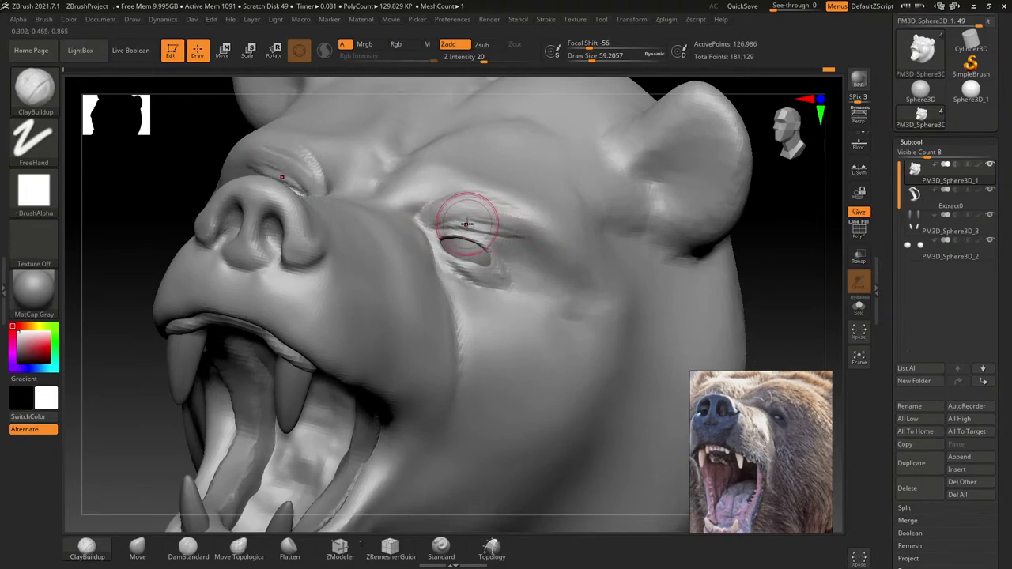
left_click_drag(470, 219, 536, 274)
right_click_drag(548, 299, 501, 226)
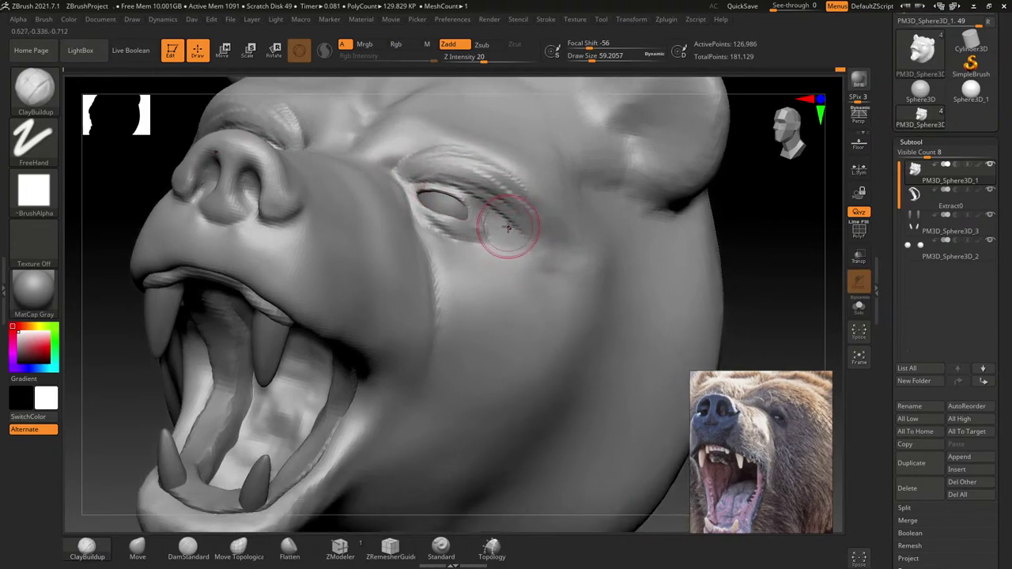
left_click_drag(483, 198, 545, 207)
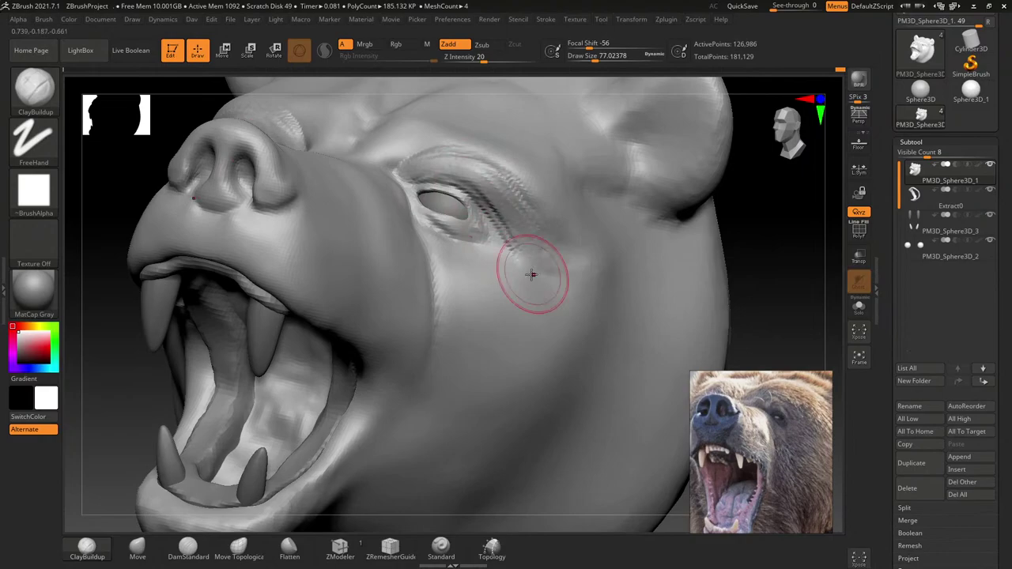
right_click_drag(531, 267, 463, 199)
Step: Enlarge the brush to about 94–128 and extend wrinkles above the eye and along the inner brow
key("bracketright")
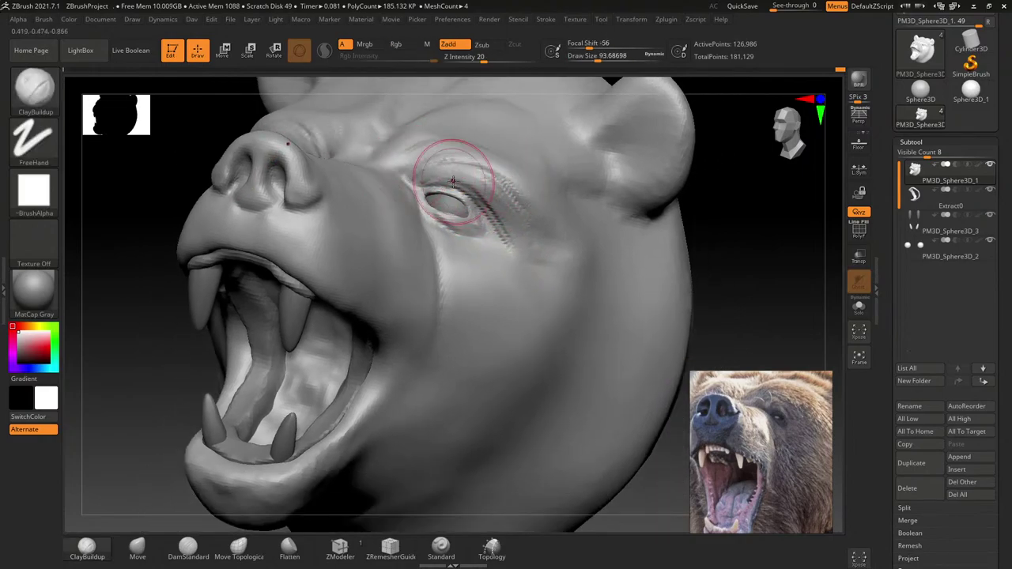
left_click_drag(452, 170, 547, 249)
right_click_drag(503, 198, 465, 205)
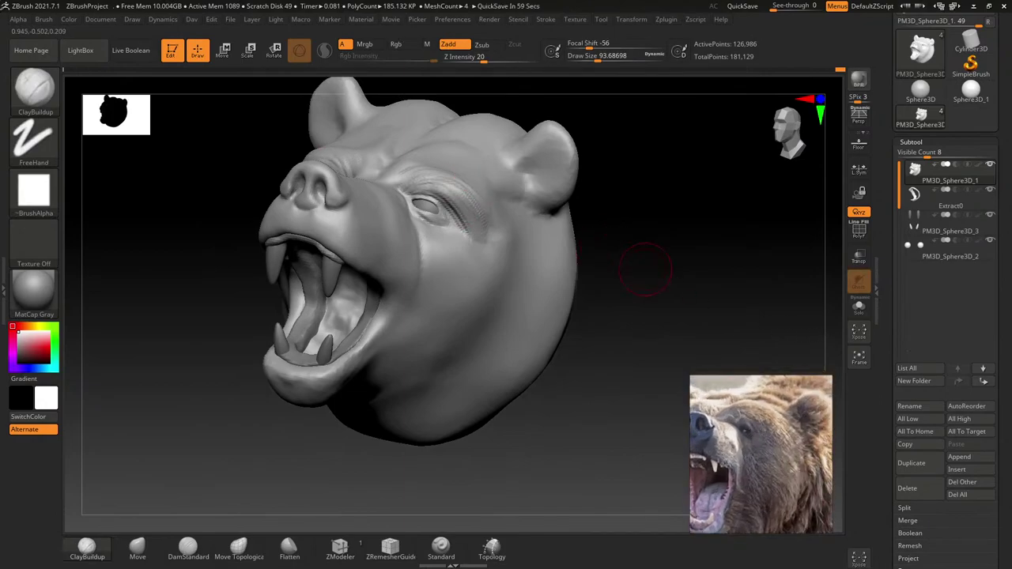
left_click_drag(645, 270, 475, 204)
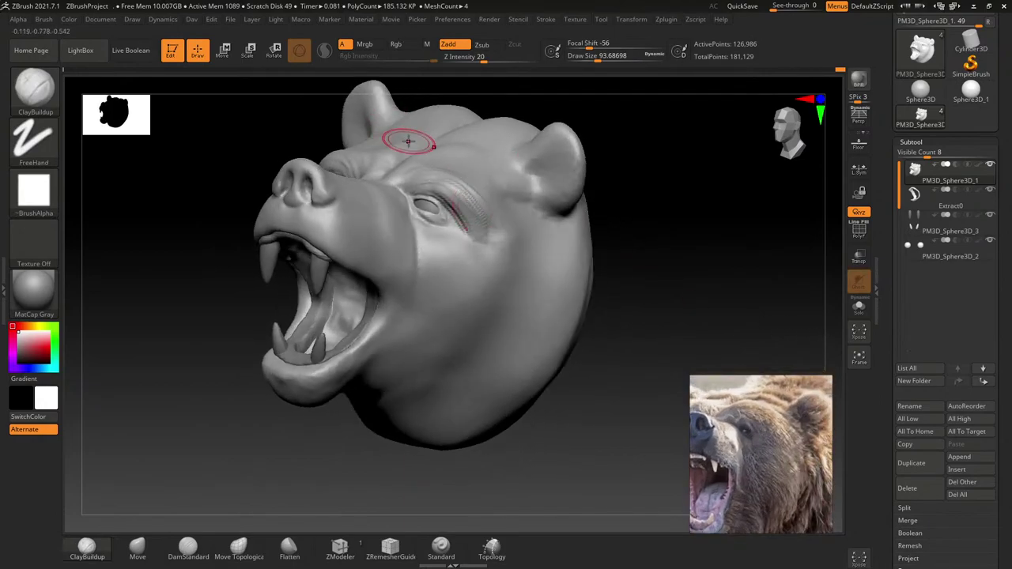
right_click_drag(402, 135, 404, 187)
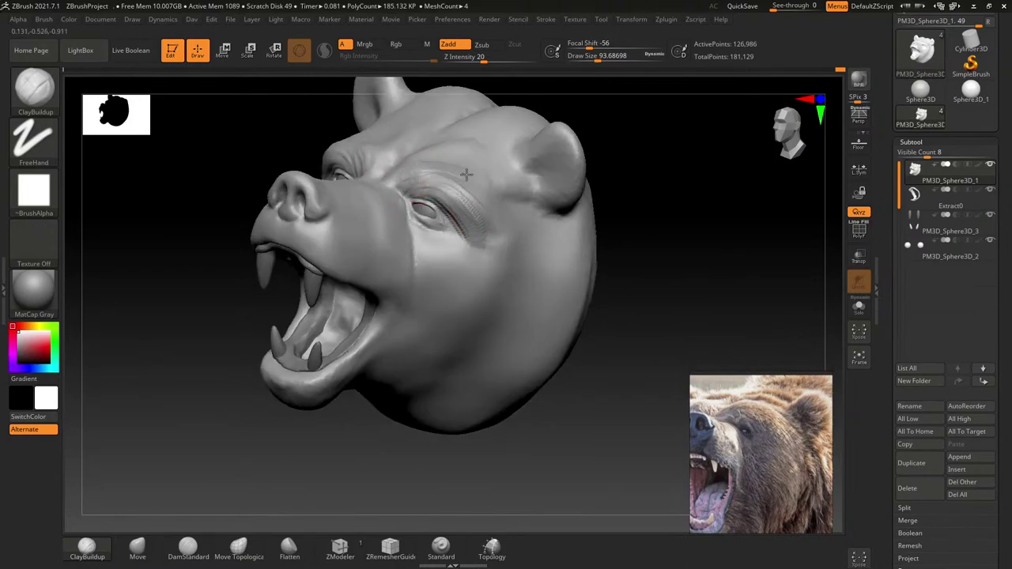
key("]")
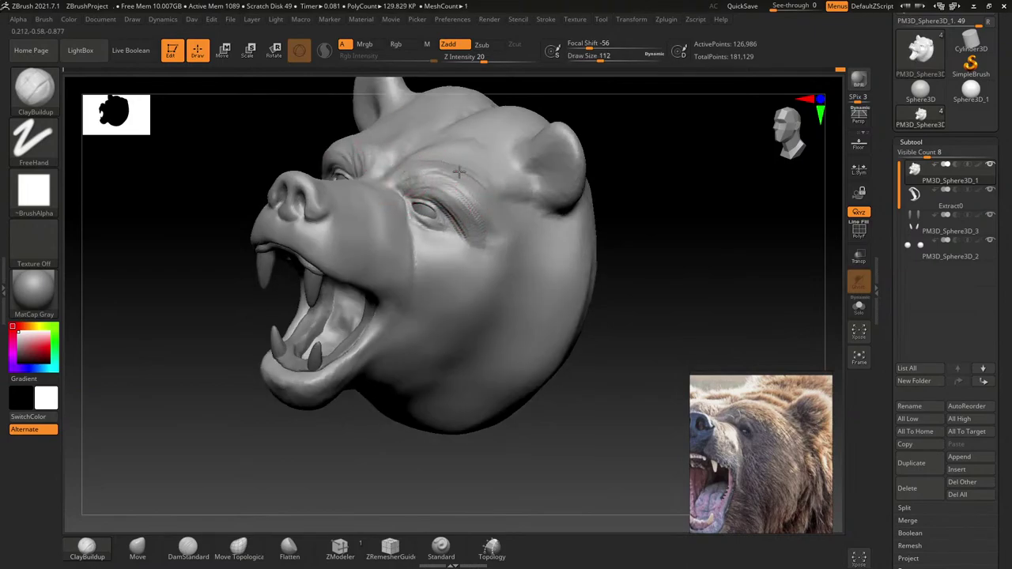
right_click_drag(447, 161, 439, 188)
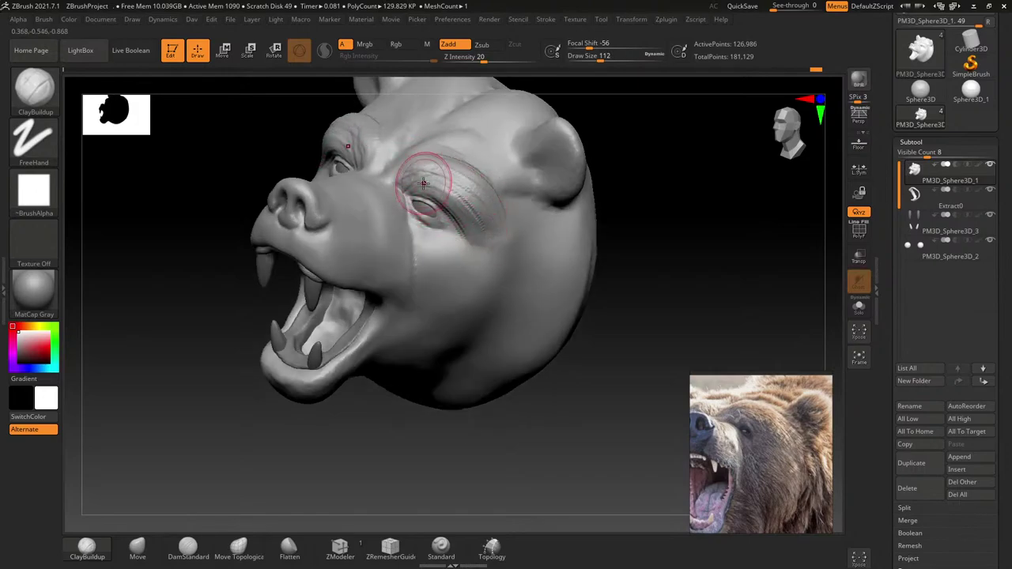
right_click_drag(424, 183, 402, 176)
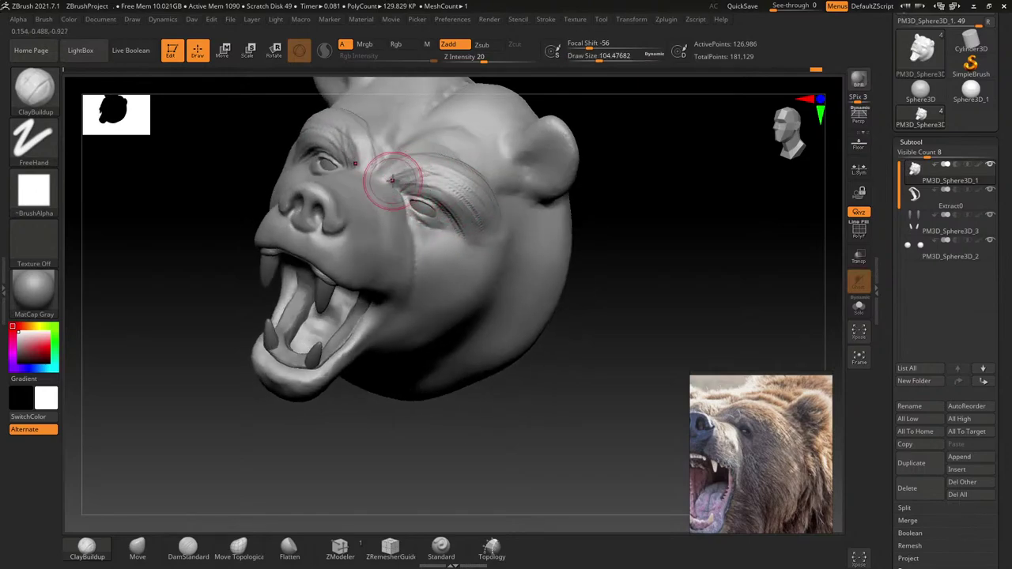
left_click_drag(391, 179, 401, 186)
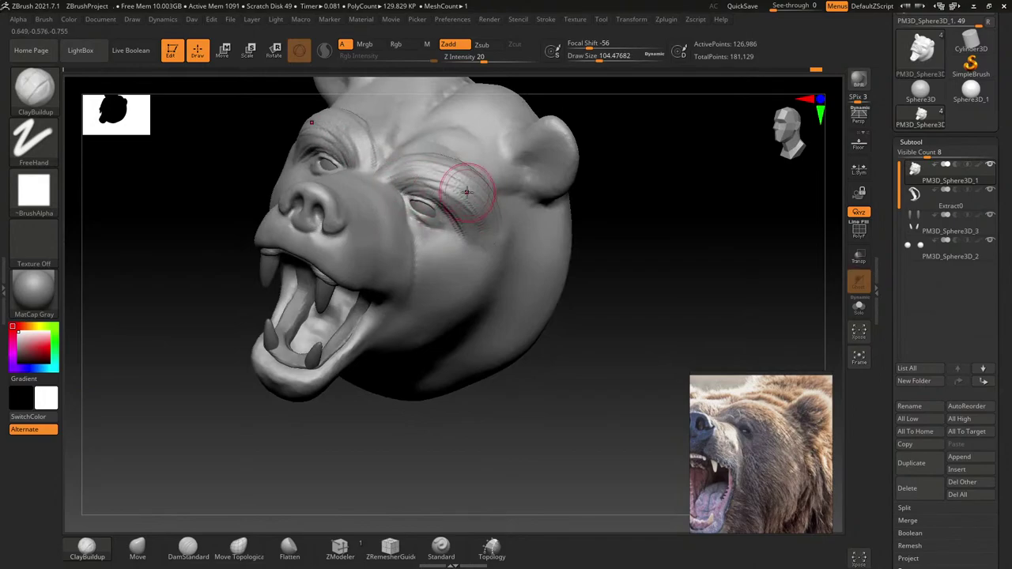
mouse_move(466, 191)
right_mouse_down()
mouse_move(408, 168)
mouse_move(450, 154)
right_mouse_up()
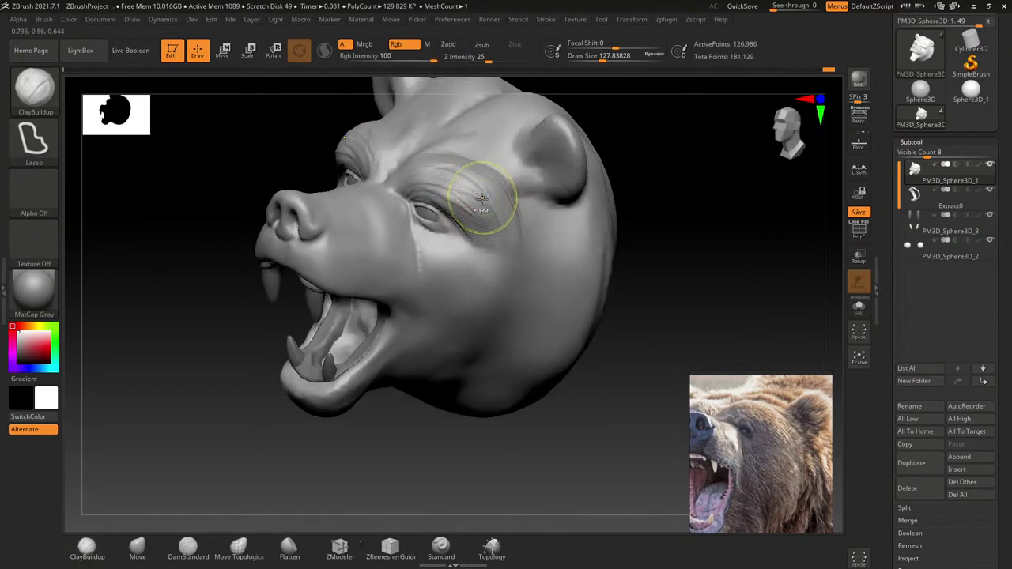
mouse_move(495, 232)
right_mouse_down("ctrl")
mouse_move(573, 257)
mouse_move(514, 206)
mouse_move(458, 187)
right_mouse_up("ctrl")
Step: Shrink the ClayBuildup brush and stroke fur strands across the upper cheek, back of the cheek and jaw
key("bracketleft")
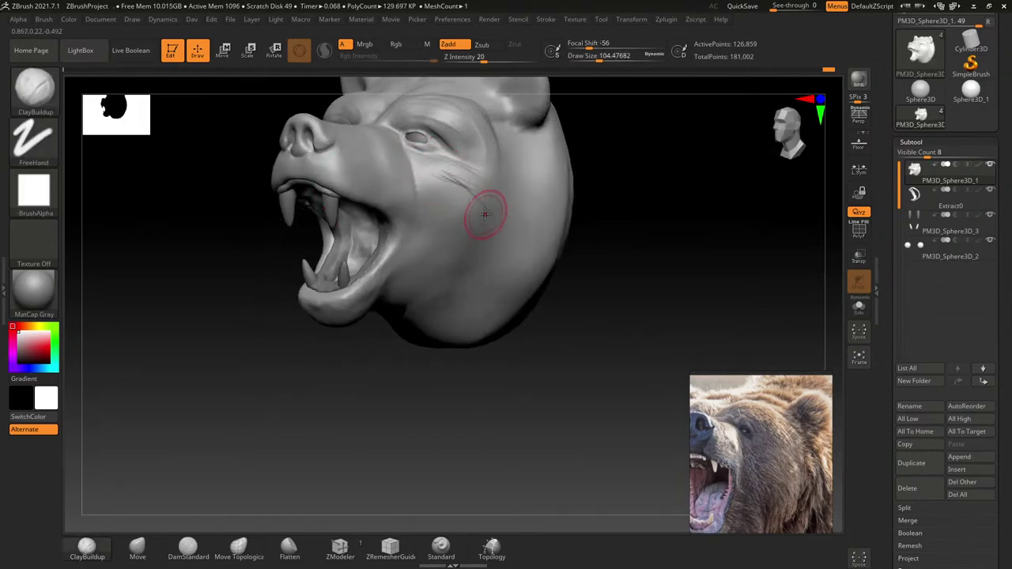
key("bracketright")
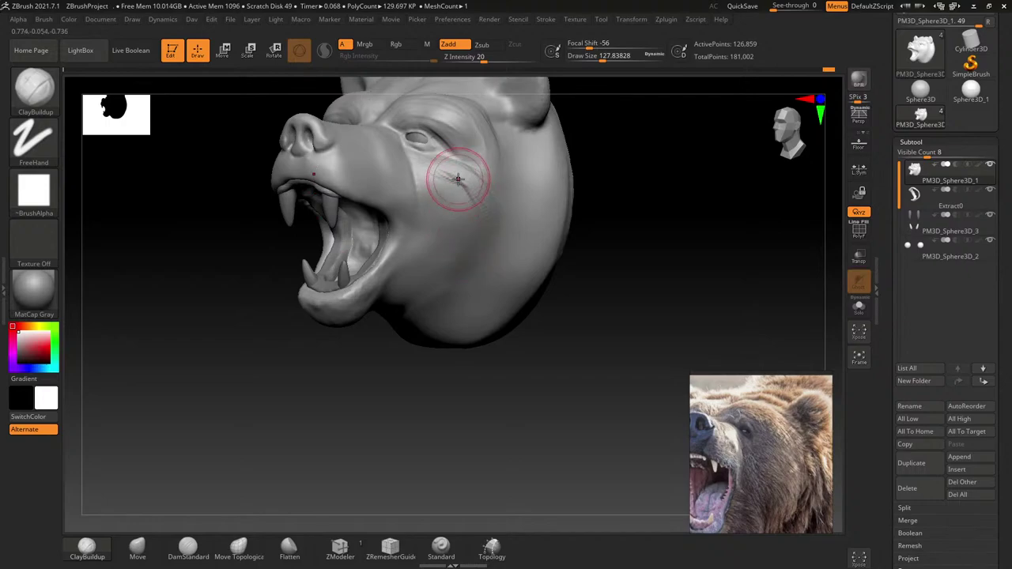
key("bracketleft")
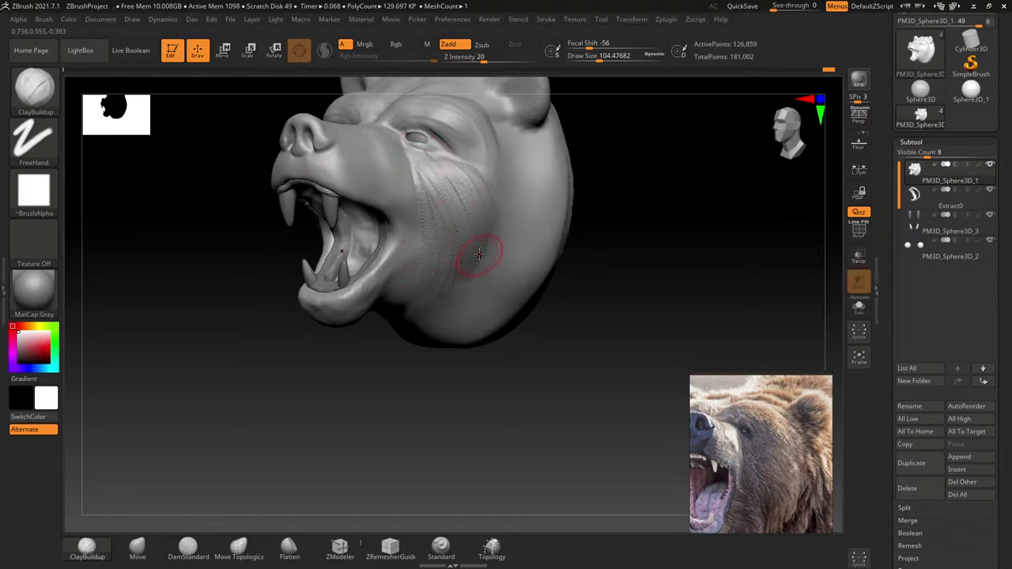
right_click_drag(479, 254, 479, 193)
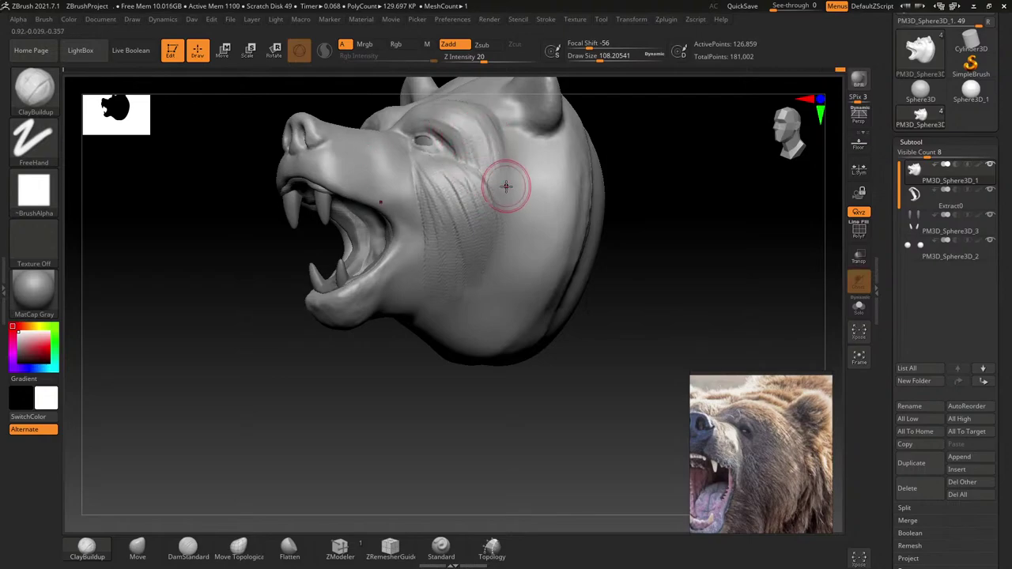
left_click_drag(507, 134, 515, 169)
mouse_move(506, 129)
left_mouse_down()
mouse_move(538, 182)
mouse_move(557, 168)
mouse_move(578, 196)
left_mouse_up()
left_click_drag(522, 158, 573, 222)
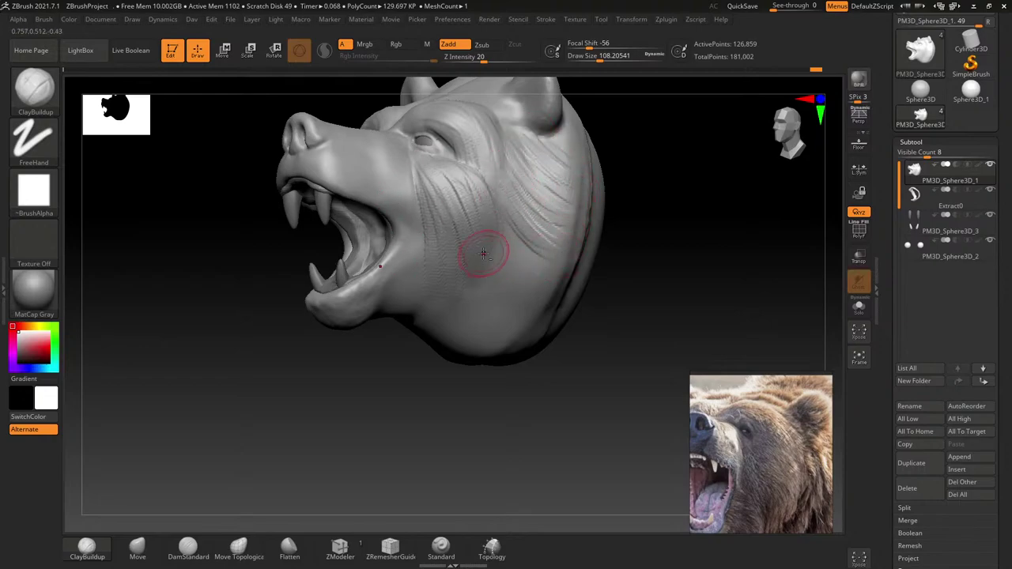
mouse_move(476, 248)
left_mouse_down()
mouse_move(489, 208)
mouse_move(480, 197)
left_mouse_up()
mouse_move(463, 282)
left_mouse_down()
mouse_move(470, 203)
mouse_move(444, 219)
mouse_move(458, 207)
left_mouse_up()
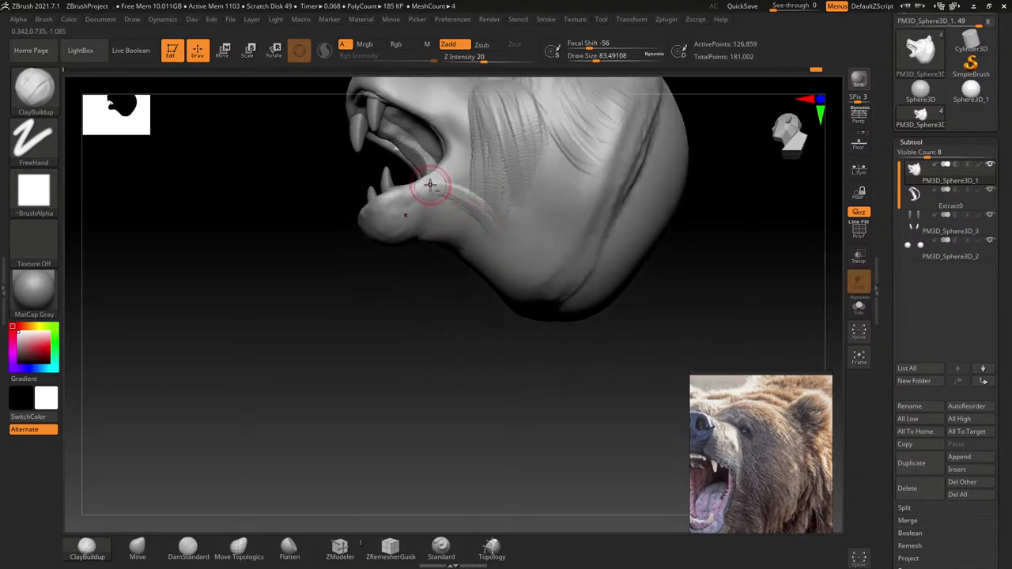
key("[")
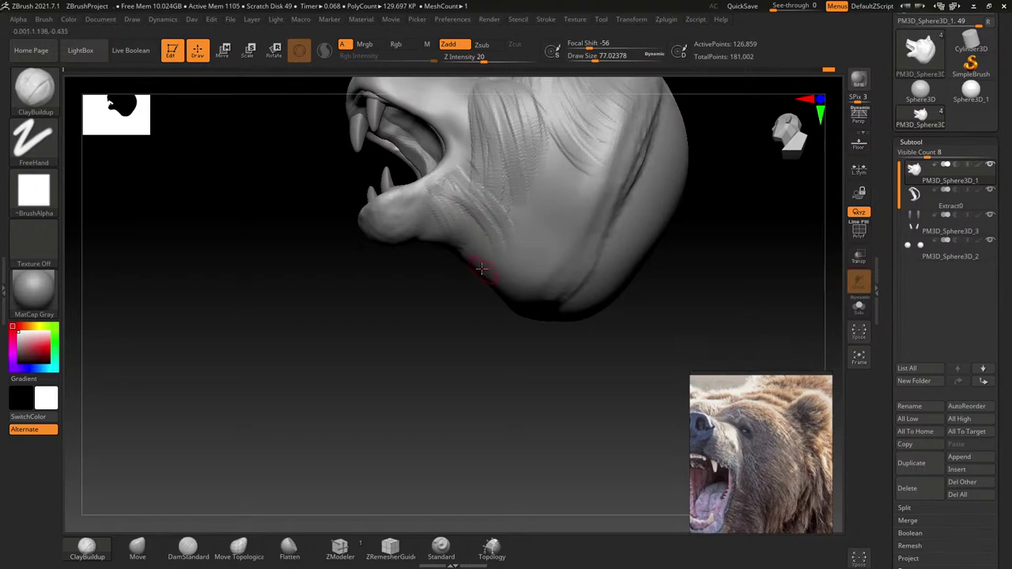
mouse_move(456, 274)
left_mouse_down()
mouse_move(463, 226)
mouse_move(441, 335)
mouse_move(443, 394)
mouse_move(465, 185)
left_mouse_up()
Step: Sculpt wrinkle strands across the forehead and brow, then reduce the brush size
mouse_move(465, 186)
right_mouse_down()
mouse_move(468, 198)
mouse_move(440, 169)
mouse_move(441, 214)
right_mouse_up()
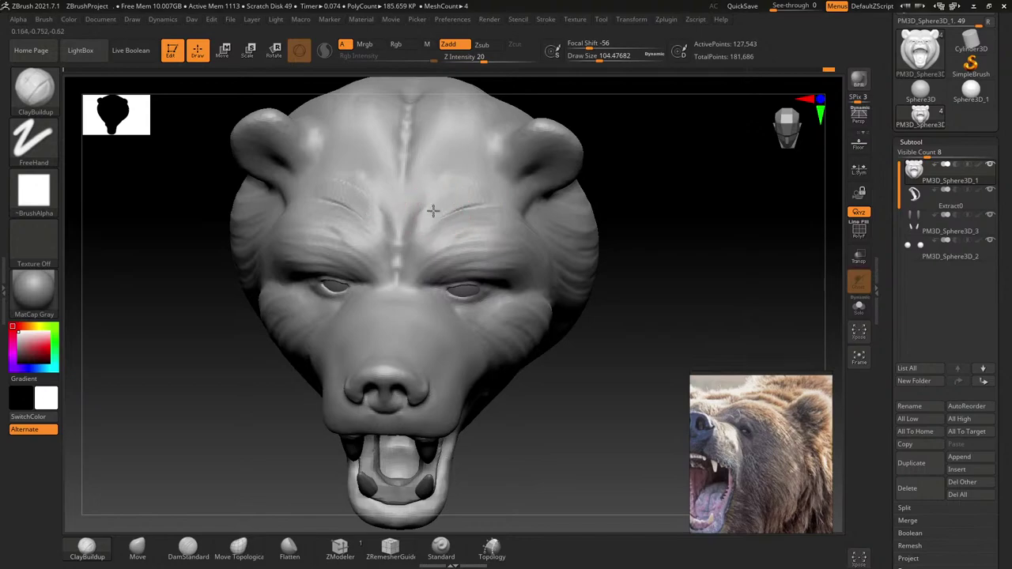
mouse_move(429, 208)
left_mouse_down()
mouse_move(496, 180)
mouse_move(458, 162)
mouse_move(432, 198)
mouse_move(485, 165)
mouse_move(486, 140)
mouse_move(420, 169)
mouse_move(457, 111)
mouse_move(422, 113)
mouse_move(475, 91)
mouse_move(414, 129)
mouse_move(459, 142)
mouse_move(498, 132)
mouse_move(441, 176)
mouse_move(447, 198)
mouse_move(403, 260)
mouse_move(431, 235)
left_mouse_up()
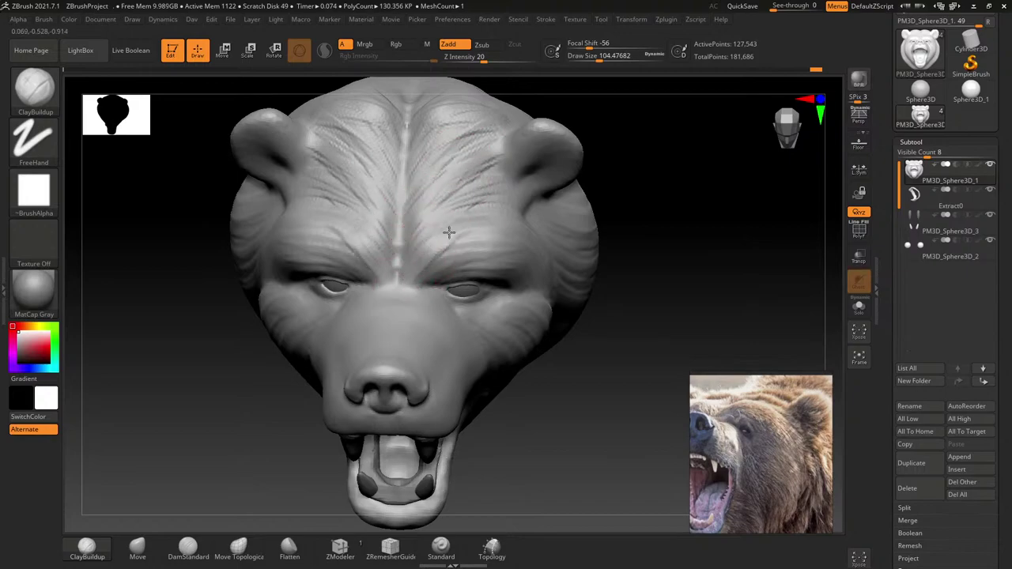
right_click_drag(441, 288, 556, 305, "ctrl")
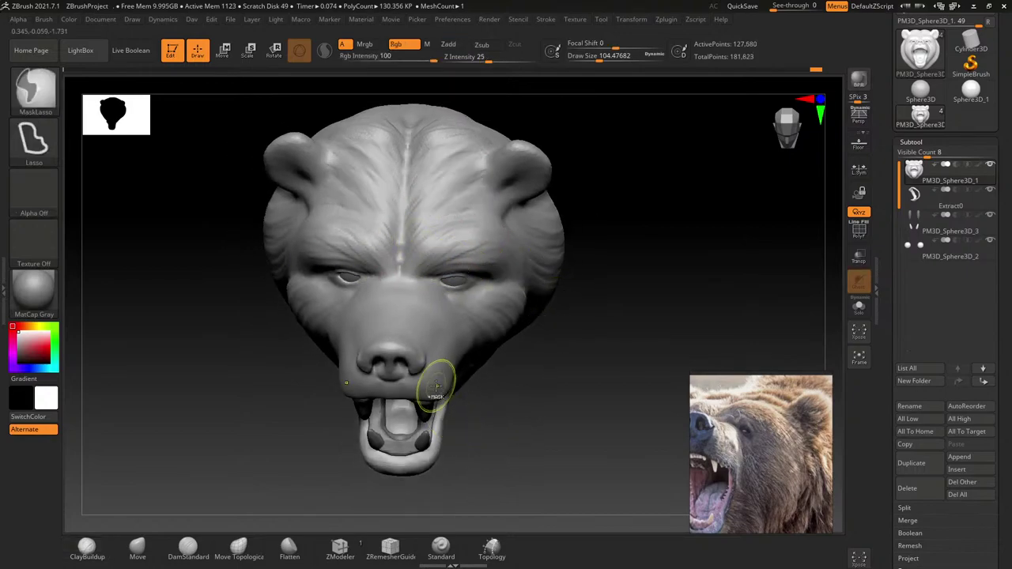
right_click_drag(429, 372, 420, 242)
key("s")
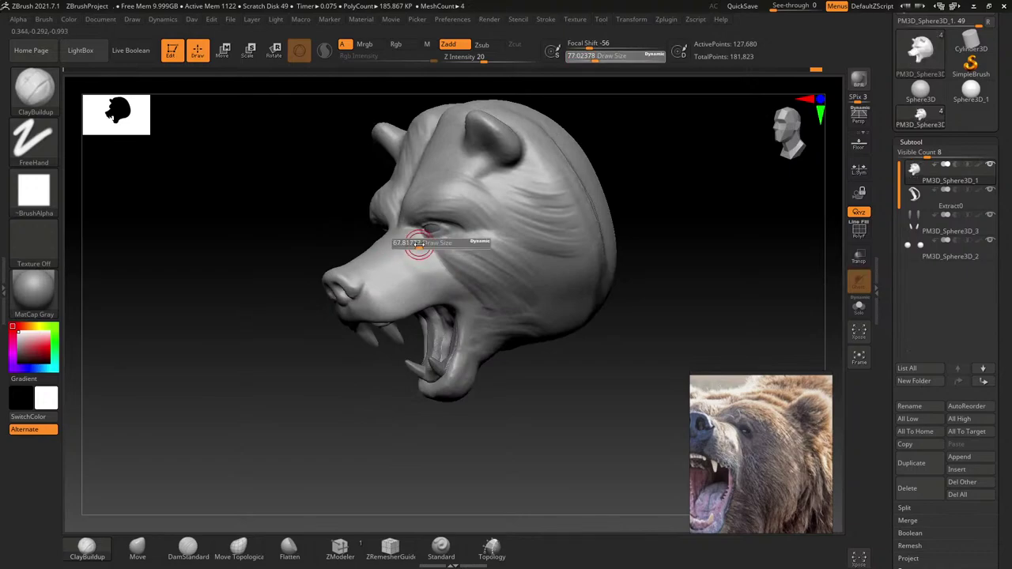
left_click_drag(417, 252, 415, 240)
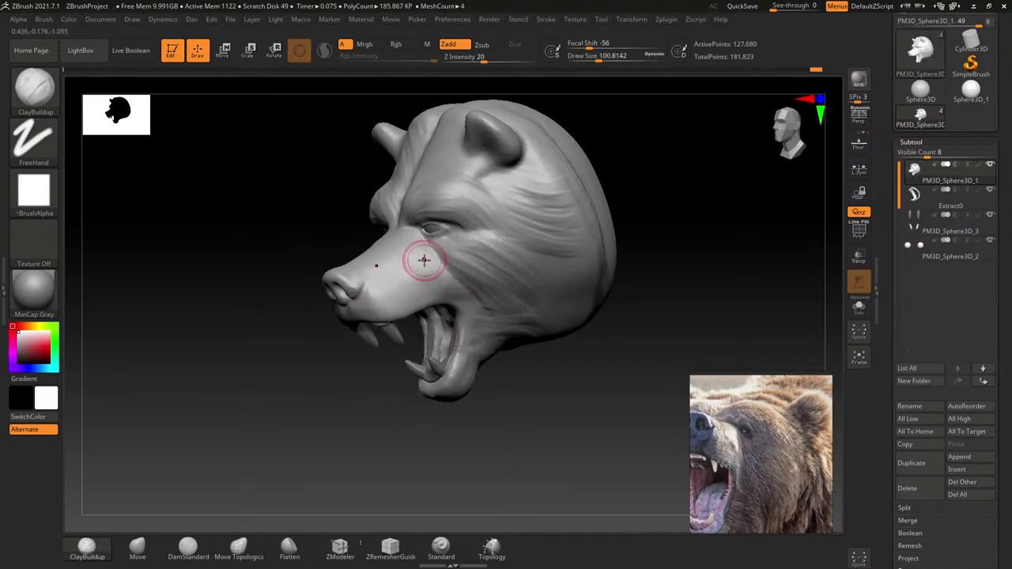
Step: Add fur strands on the cheek near the eye and review the head from several angles
right_click_drag(424, 259, 479, 295)
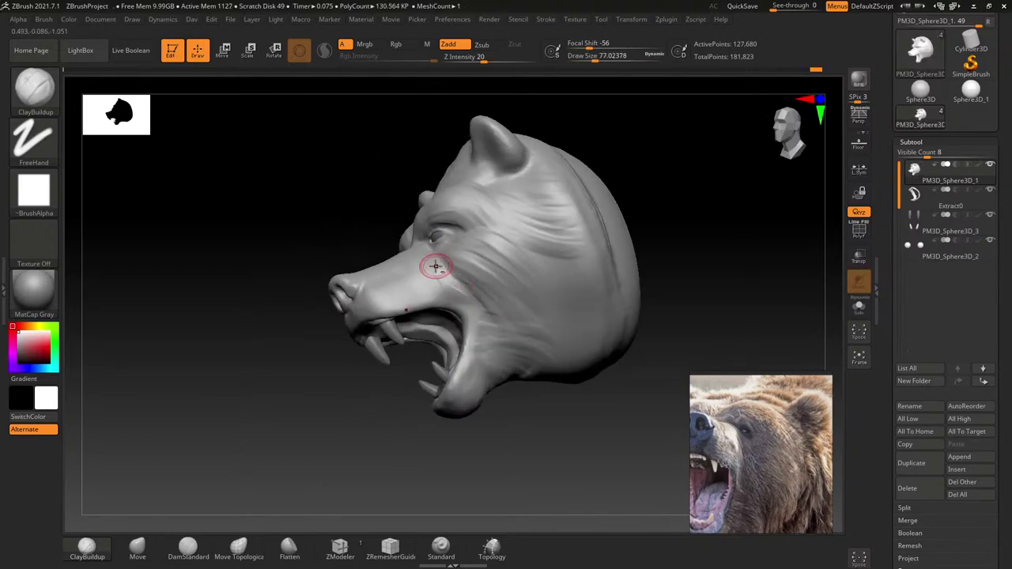
left_click_drag(436, 266, 455, 294)
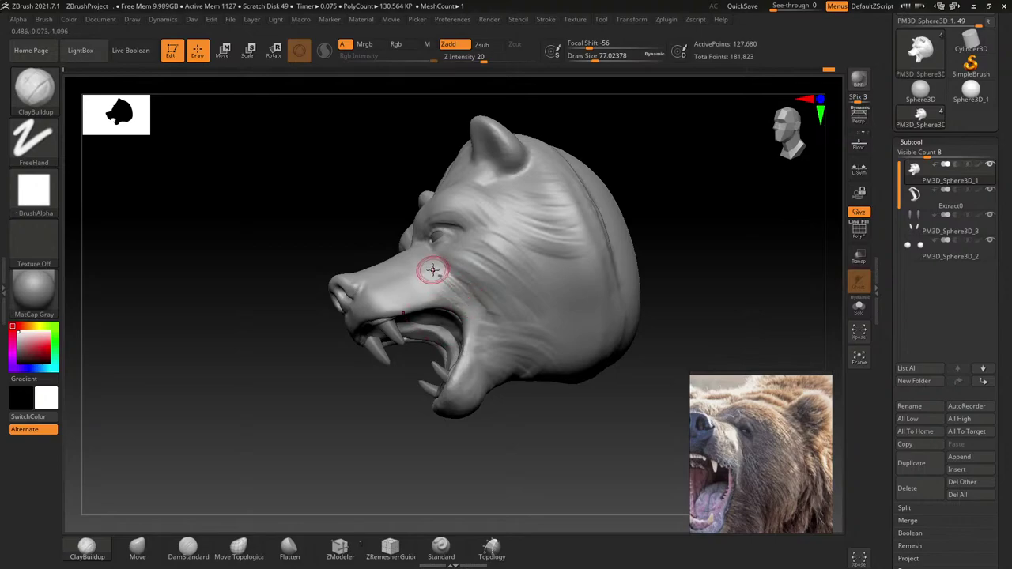
mouse_move(460, 288)
right_mouse_down()
mouse_move(408, 246)
mouse_move(408, 277)
right_mouse_up()
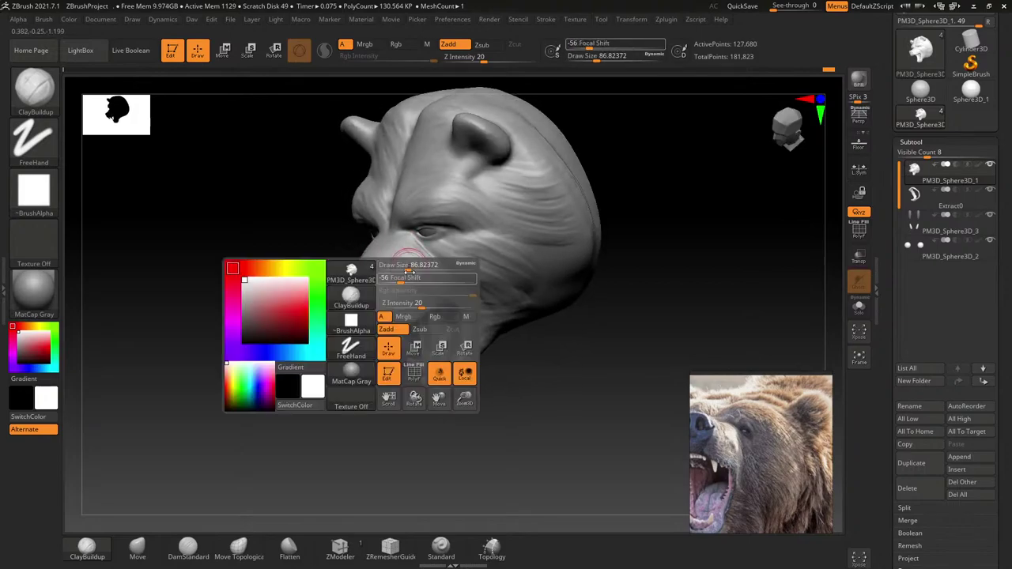
right_click_drag(445, 295, 427, 229)
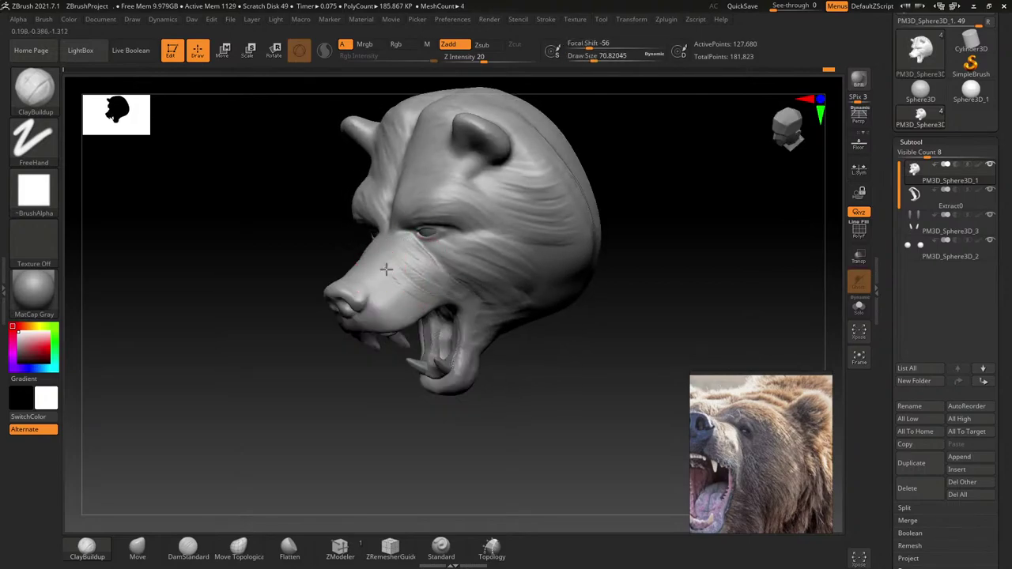
right_click_drag(422, 311, 391, 299)
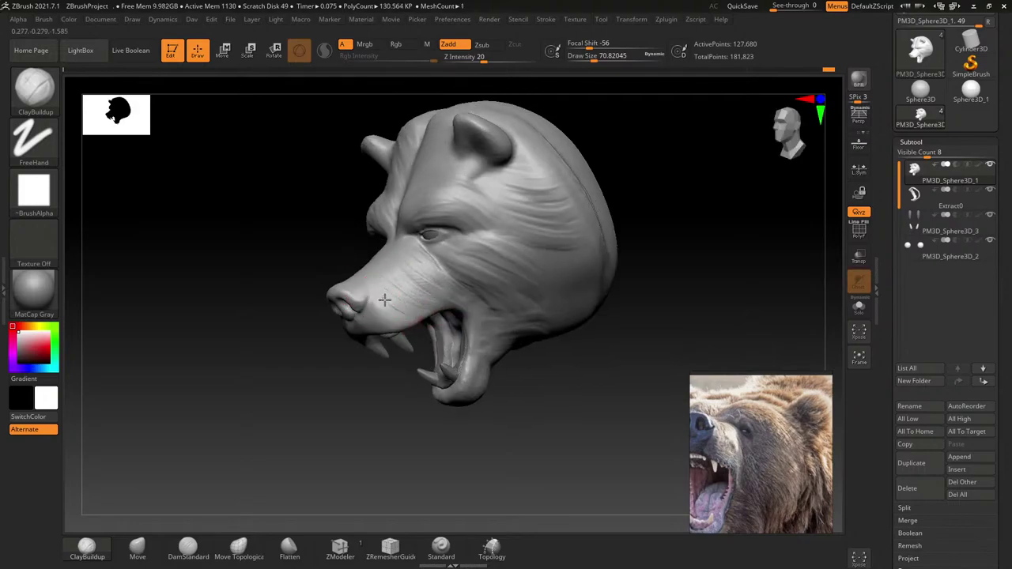
right_click_drag(449, 333, 440, 246)
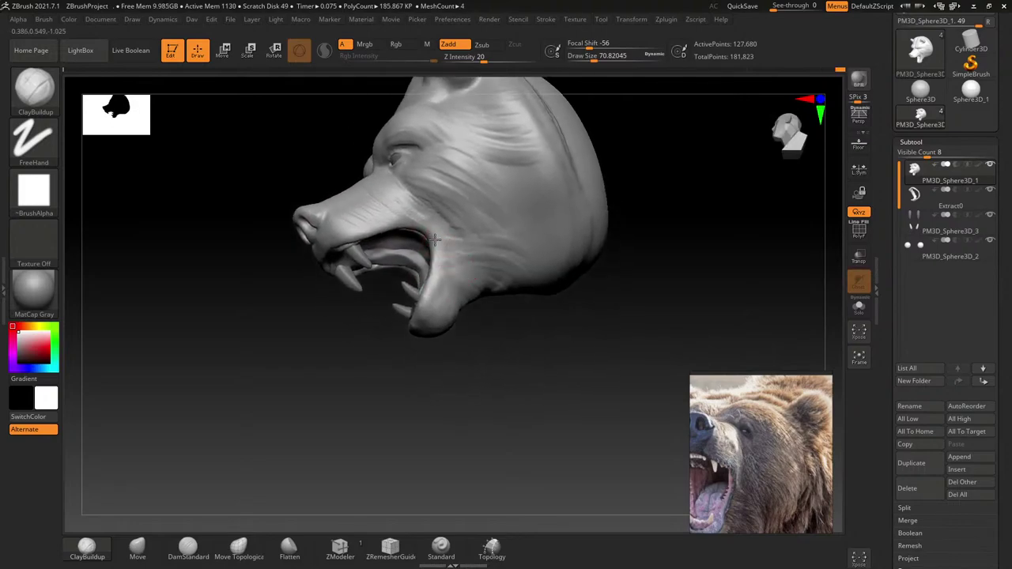
right_click_drag(475, 237, 451, 222)
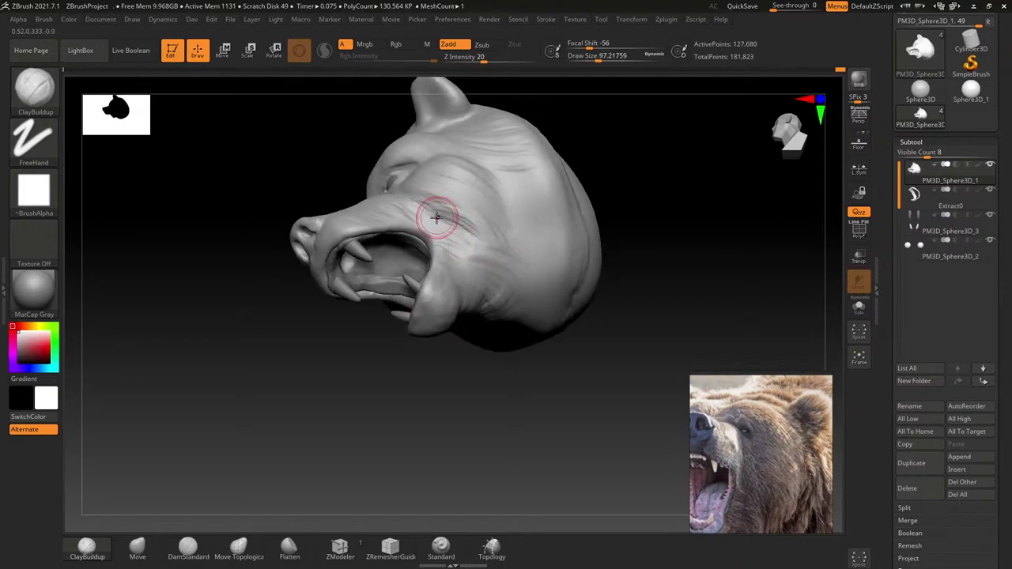
mouse_move(486, 261)
right_mouse_down("ctrl")
mouse_move(451, 252)
mouse_move(543, 226)
mouse_move(483, 301)
mouse_move(427, 276)
mouse_move(480, 274)
right_mouse_up("ctrl")
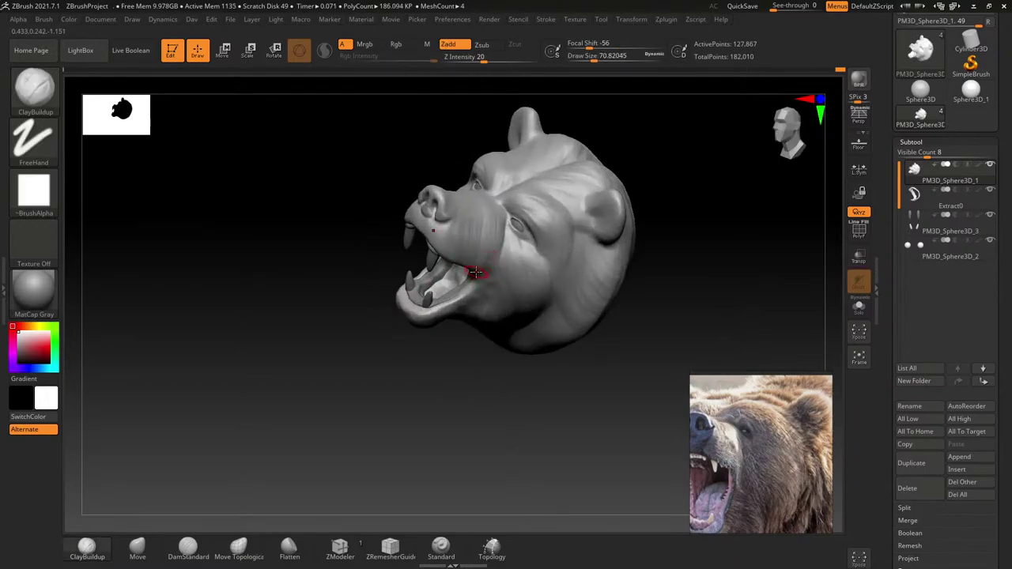
mouse_move(472, 335)
right_mouse_down()
mouse_move(473, 242)
mouse_move(558, 217)
mouse_move(541, 210)
right_mouse_up()
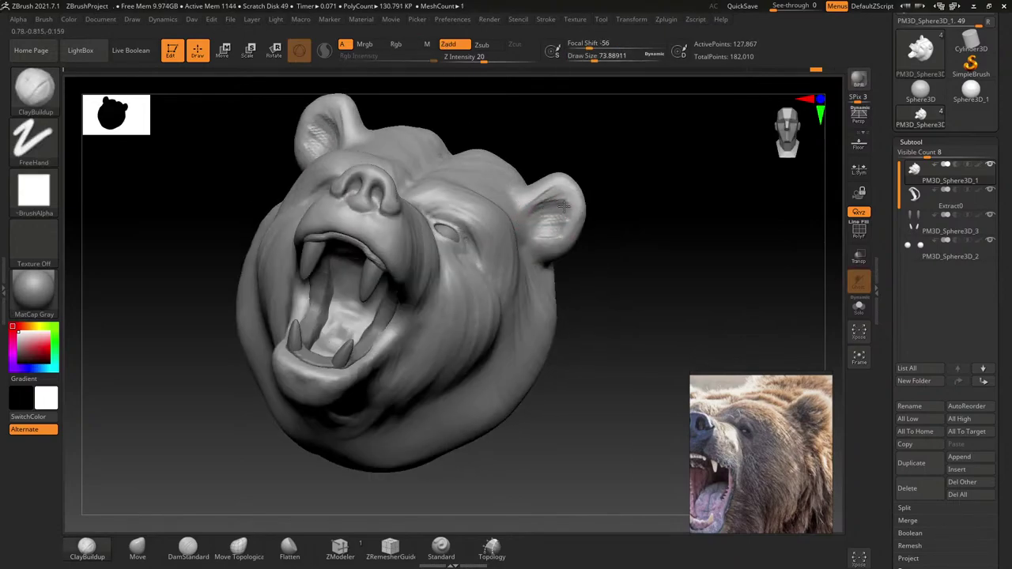
mouse_move(554, 202)
right_mouse_down()
mouse_move(529, 210)
mouse_move(527, 173)
right_mouse_up()
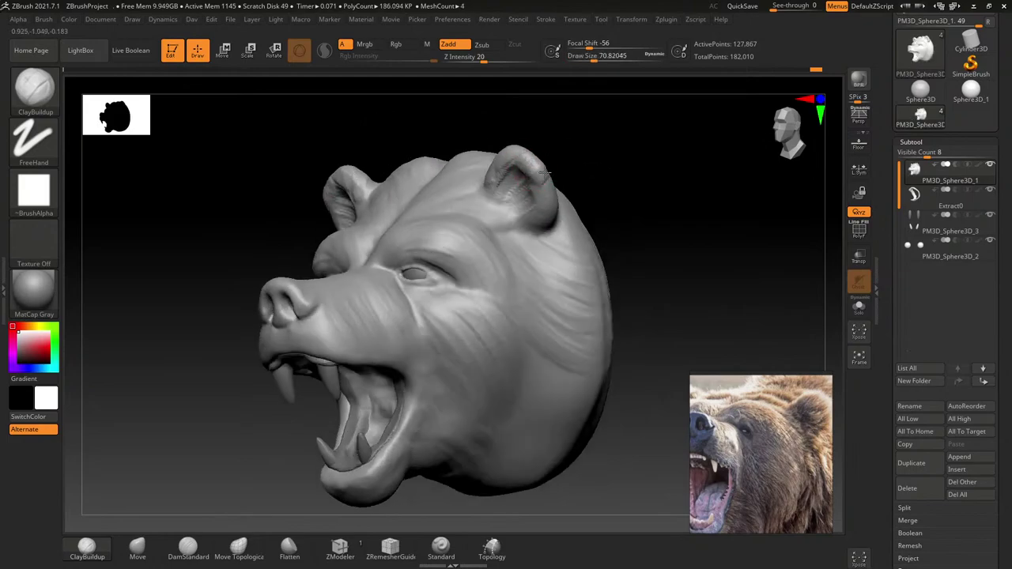
mouse_move(537, 224)
right_mouse_down()
mouse_move(576, 198)
mouse_move(526, 237)
mouse_move(520, 274)
mouse_move(486, 199)
mouse_move(492, 226)
mouse_move(486, 219)
right_mouse_up()
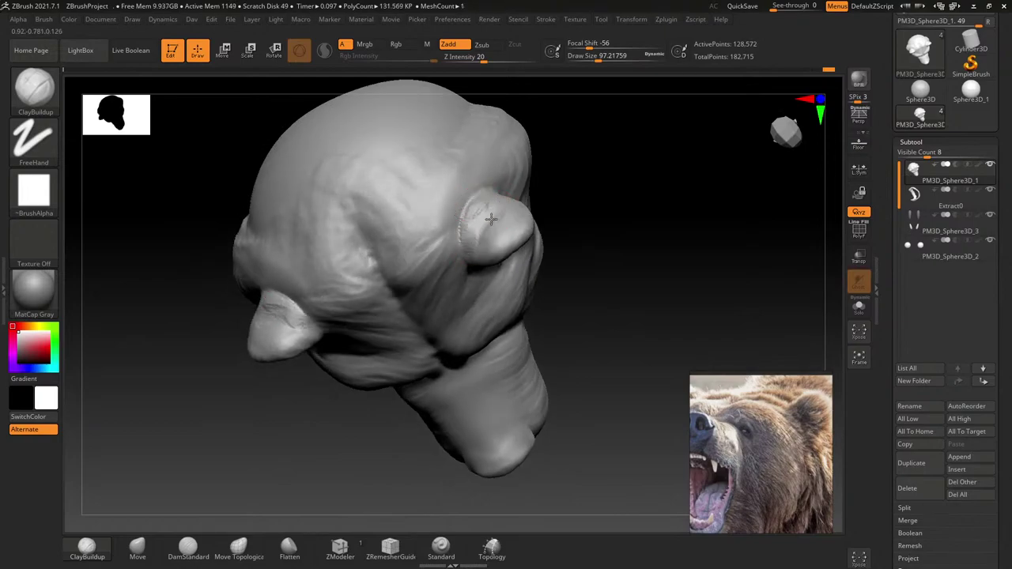
right_click_drag(492, 226, 492, 263)
left_click_drag(472, 220, 468, 249)
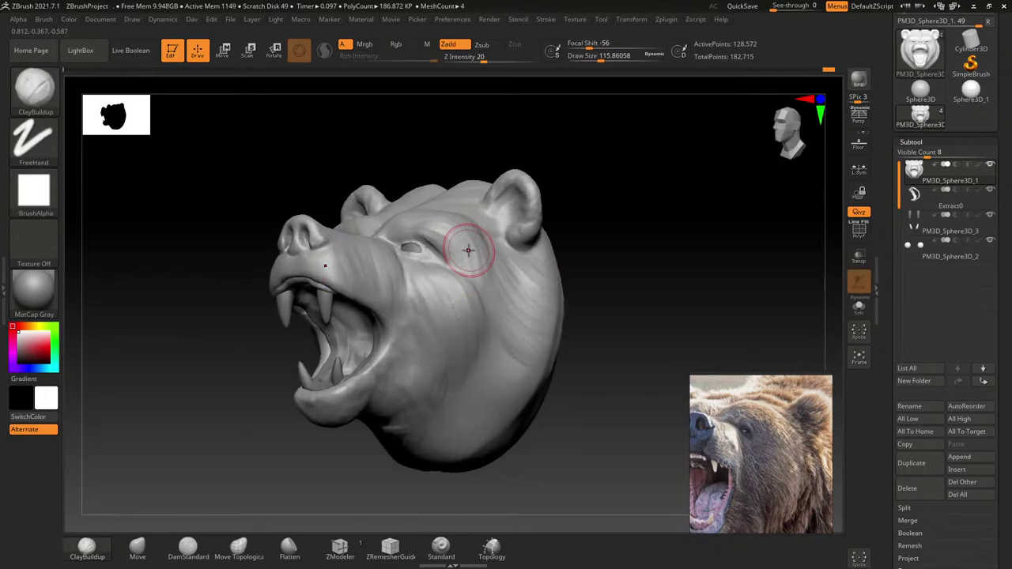
left_click(34, 87)
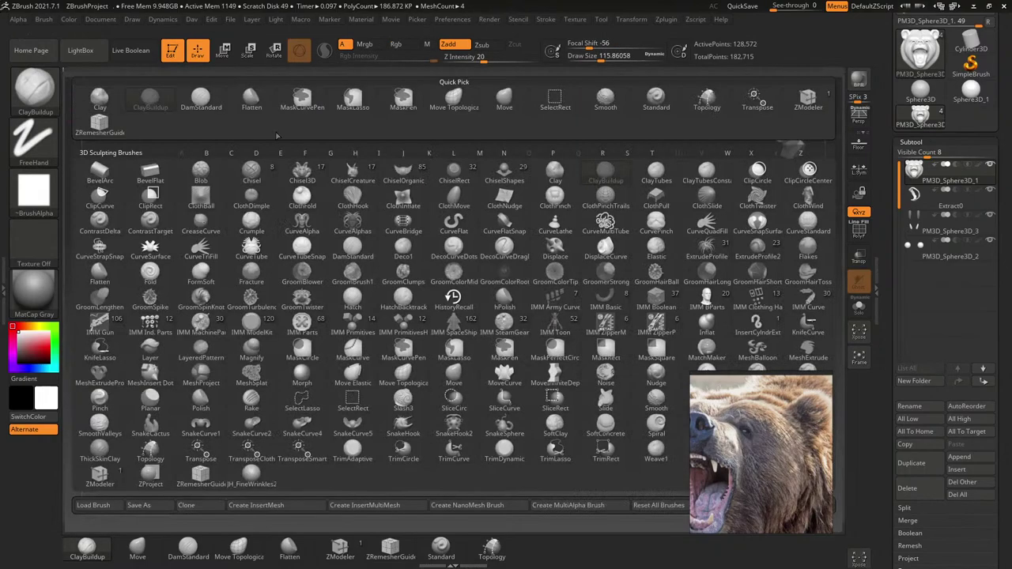
Step: Switch to the Move brush, frame the head, and stretch the eye corner into a narrow slit
left_click(510, 101)
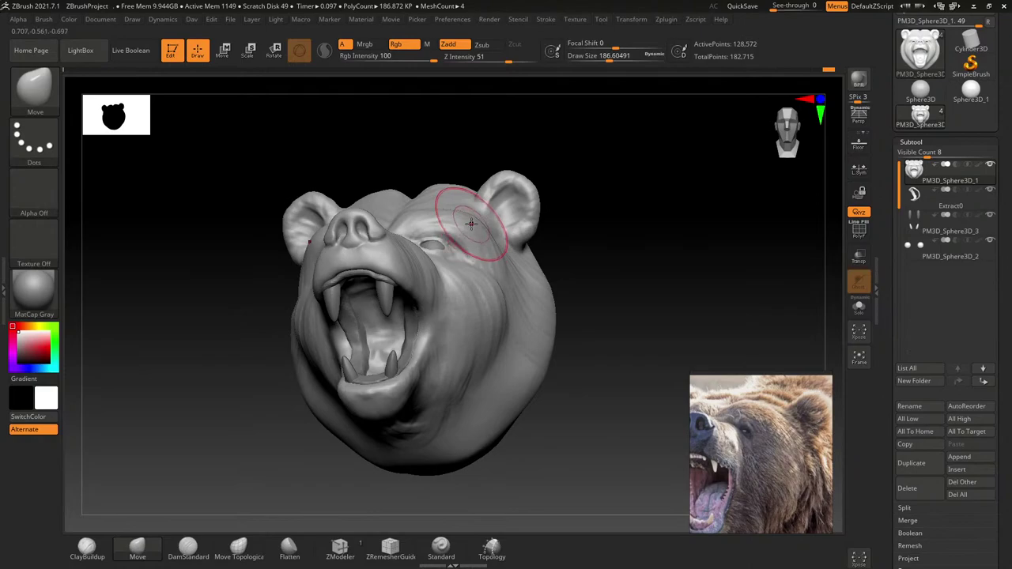
left_click_drag(471, 218, 506, 237)
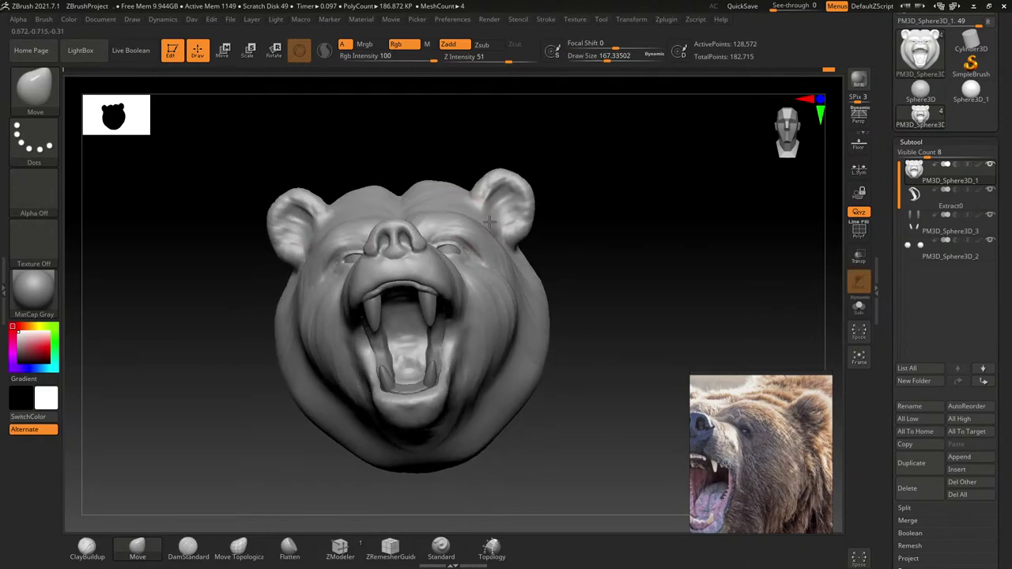
key("s")
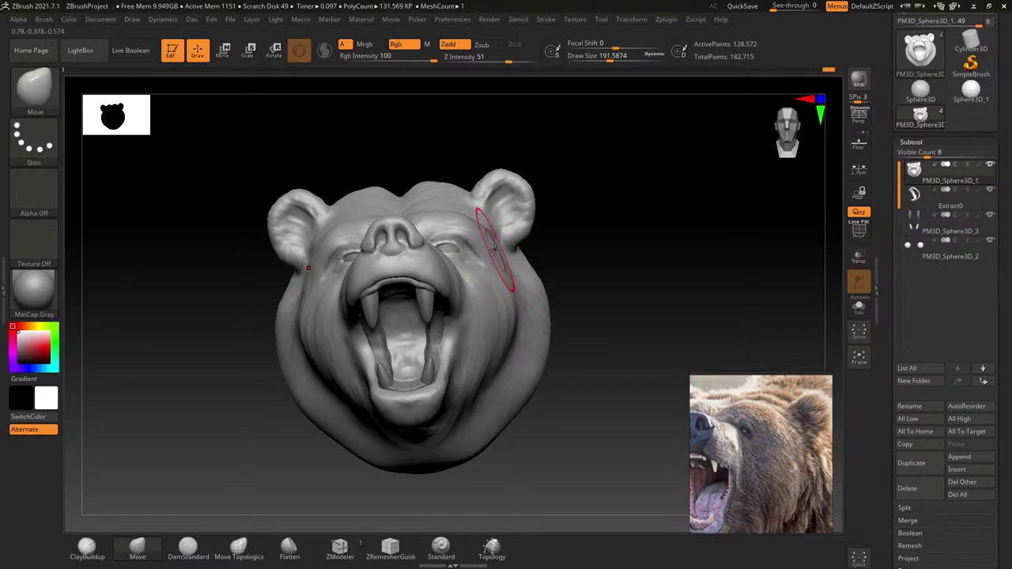
key("s")
mouse_move(486, 226)
left_mouse_down()
mouse_move(410, 221)
mouse_move(445, 204)
mouse_move(487, 280)
mouse_move(506, 221)
mouse_move(431, 190)
left_mouse_up()
key("ctrl")
key("f")
key("s")
key("s")
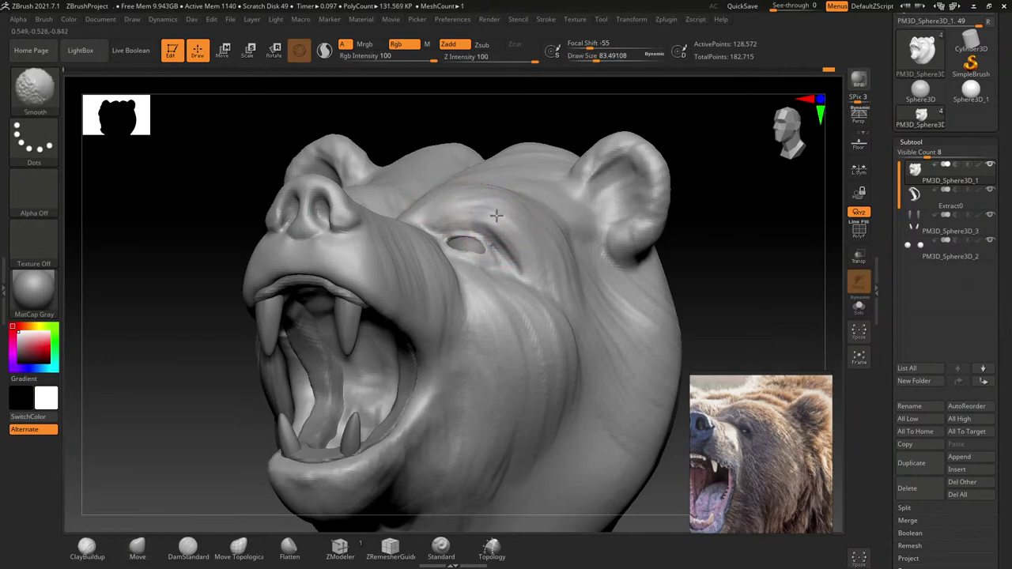
key("]")
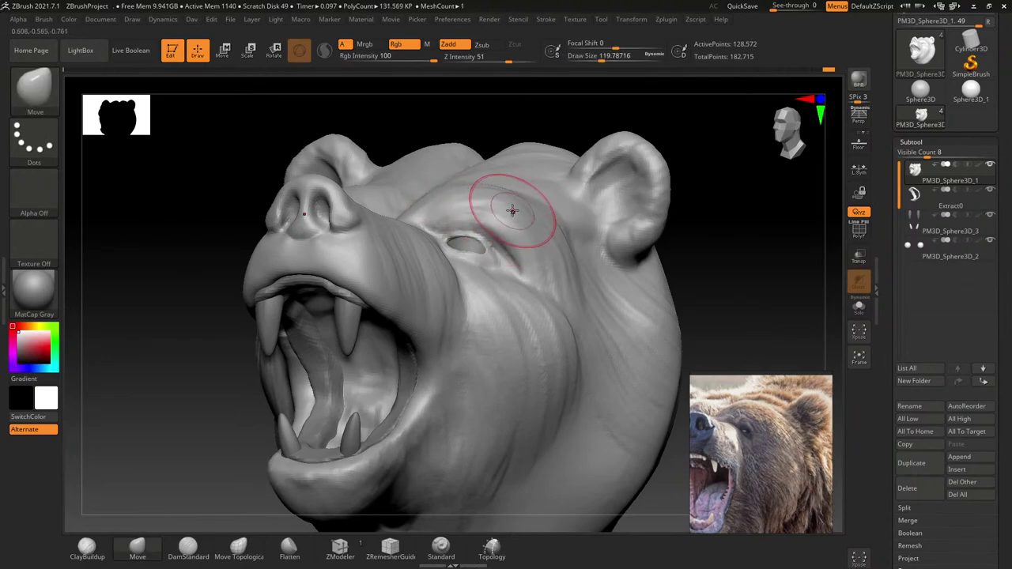
key("[")
key("[")
key("[")
key("[")
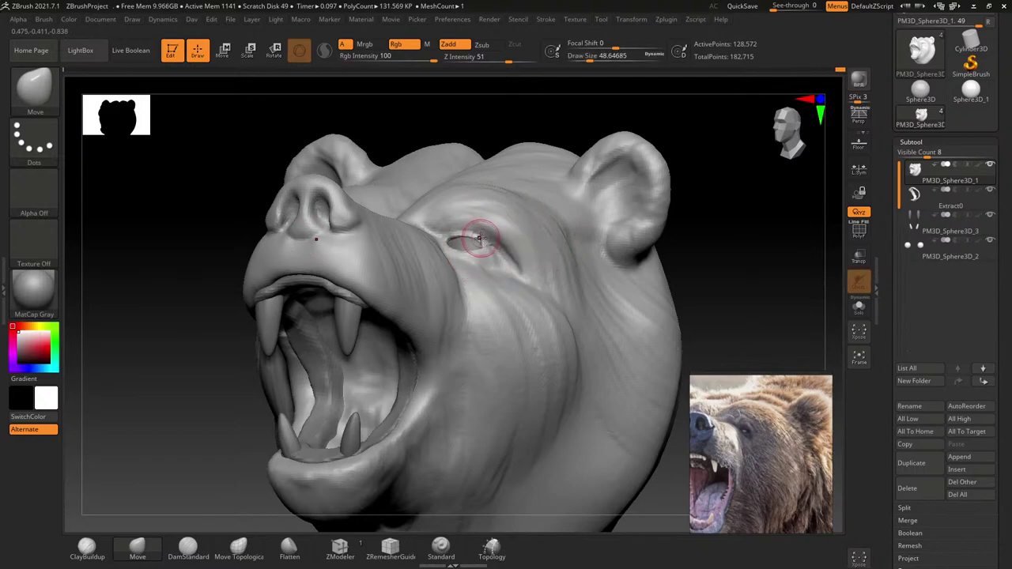
left_click_drag(463, 249, 445, 244)
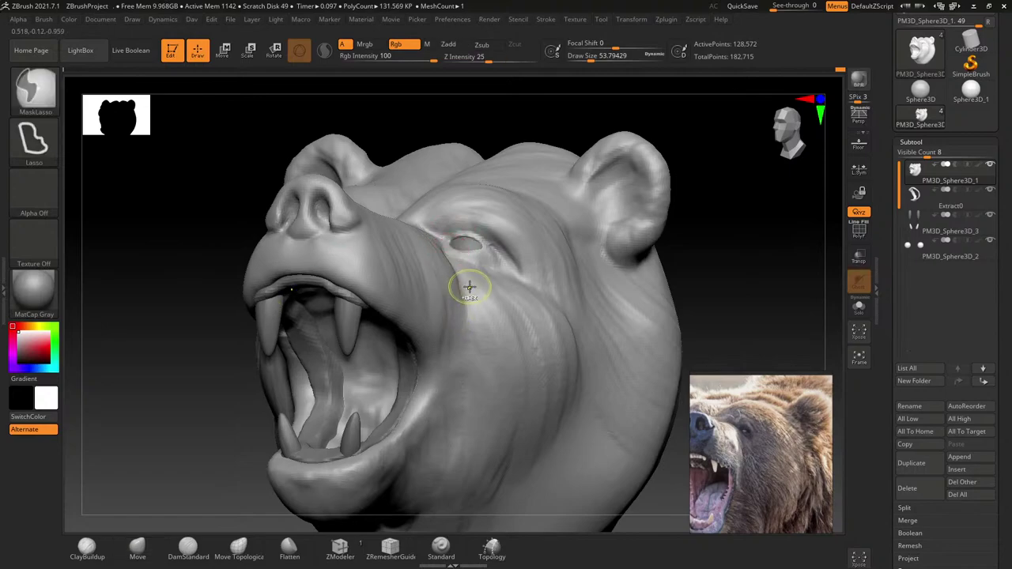
Step: Pull the lower lip and chin into a fuller rim around the lower fangs with a brush of about 77
mouse_move(464, 282)
right_mouse_down()
mouse_move(449, 324)
mouse_move(445, 287)
right_mouse_up()
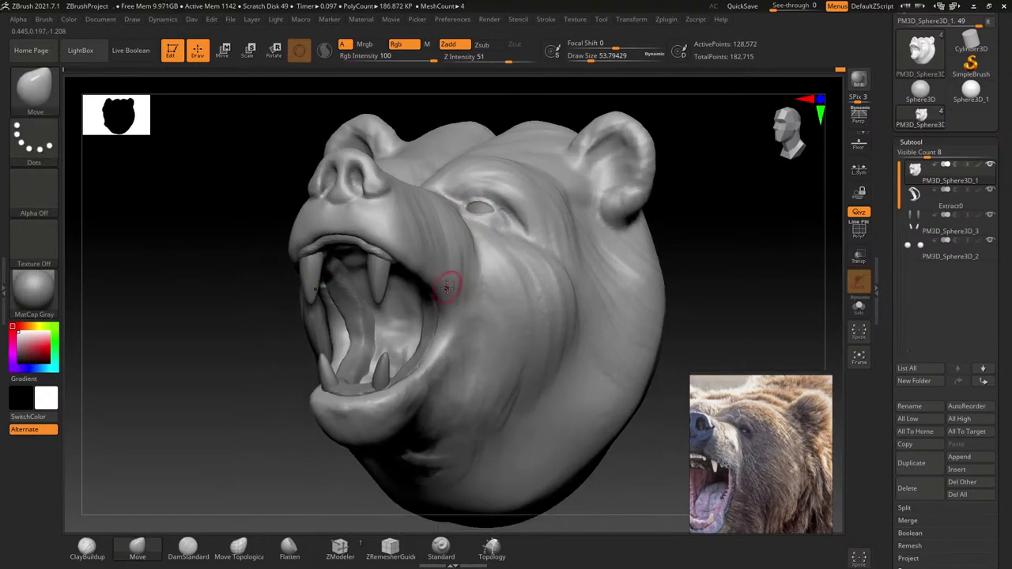
key("]")
key("]")
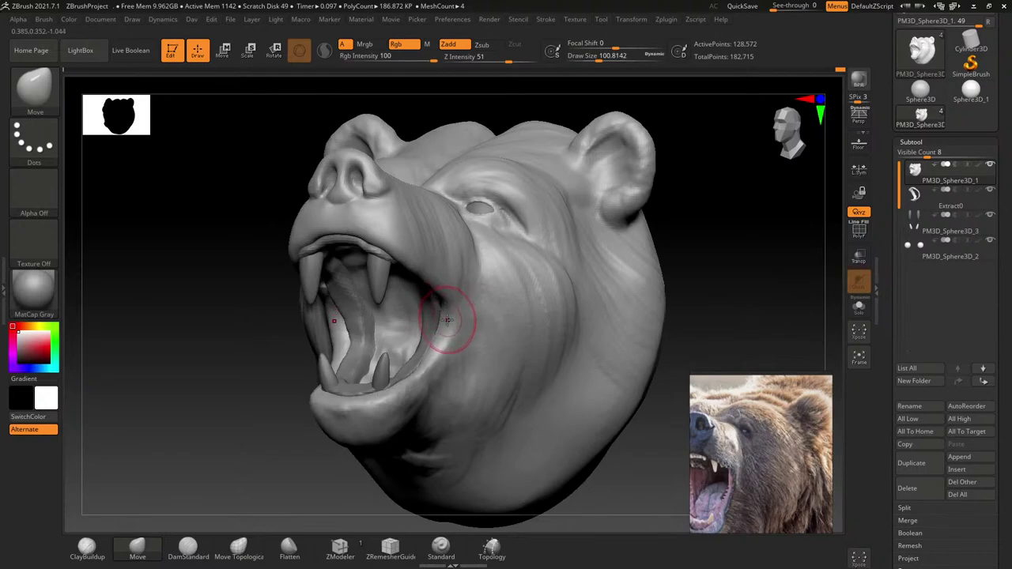
right_click_drag(429, 368, 430, 340)
key("[")
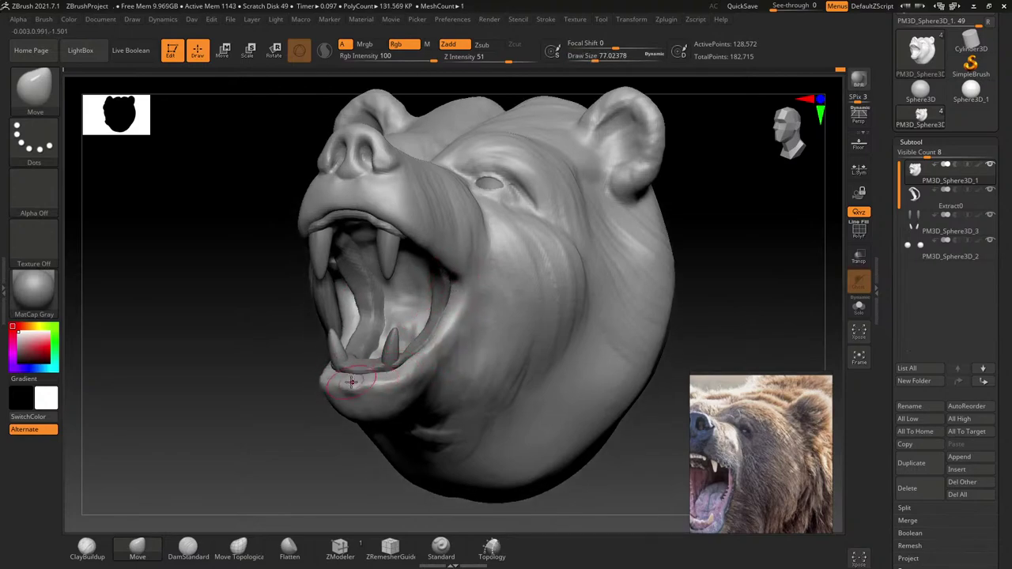
right_click_drag(419, 352, 416, 345)
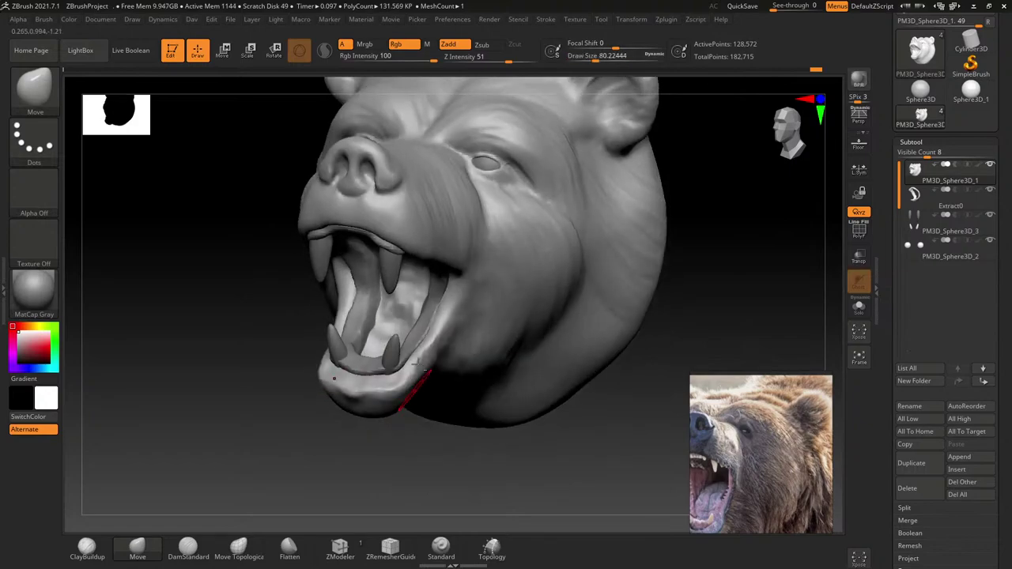
key("[")
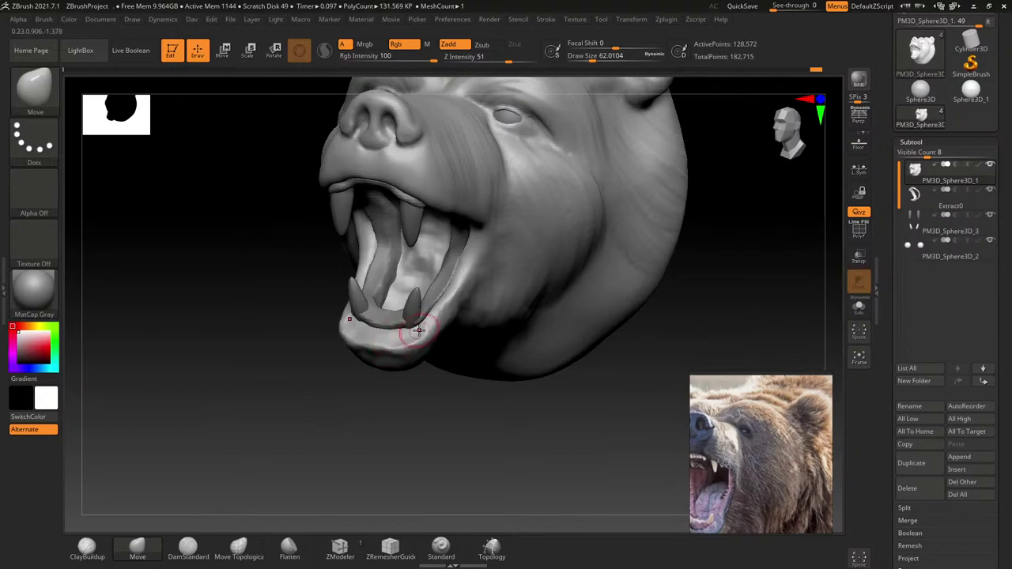
mouse_move(430, 318)
right_mouse_down()
mouse_move(429, 417)
mouse_move(441, 314)
mouse_move(488, 283)
mouse_move(442, 277)
mouse_move(406, 290)
mouse_move(452, 282)
right_mouse_up()
Step: Save the bear head project with Ctrl+S
key("b")
key("m")
key("v")
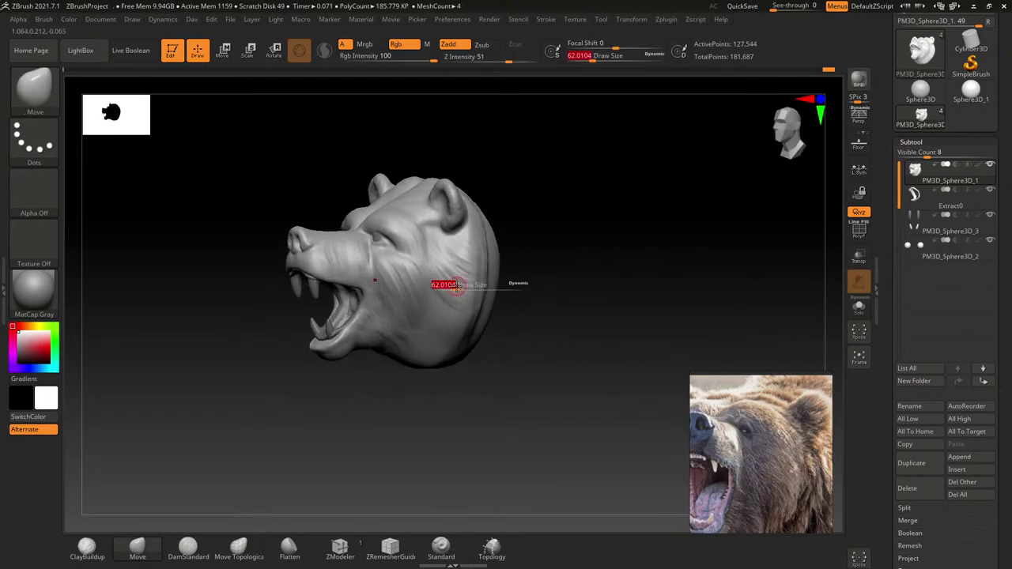
left_click(237, 19)
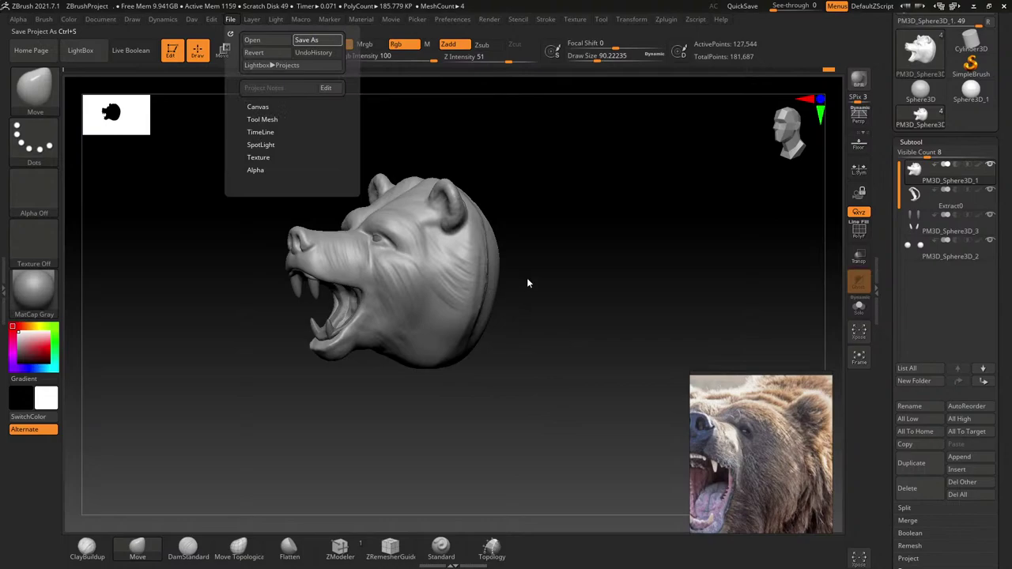
key("ctrl+s")
Step: Apply BasicMaterial to the sculpt and view the head in three-quarter view
right_click_drag(439, 299, 427, 312)
right_click(427, 312)
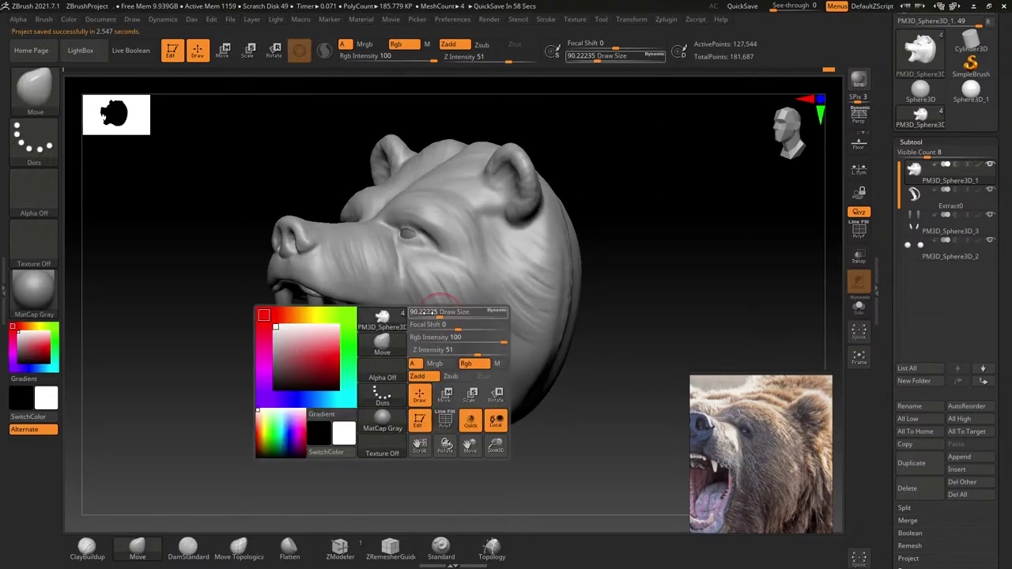
left_click(34, 291)
left_click(148, 438)
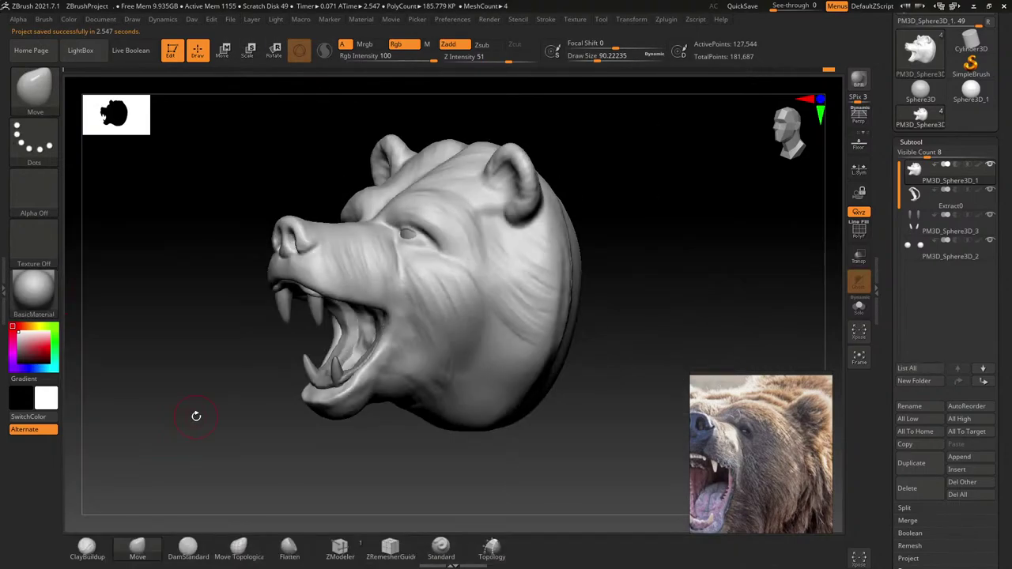
left_click_drag(197, 414, 465, 314)
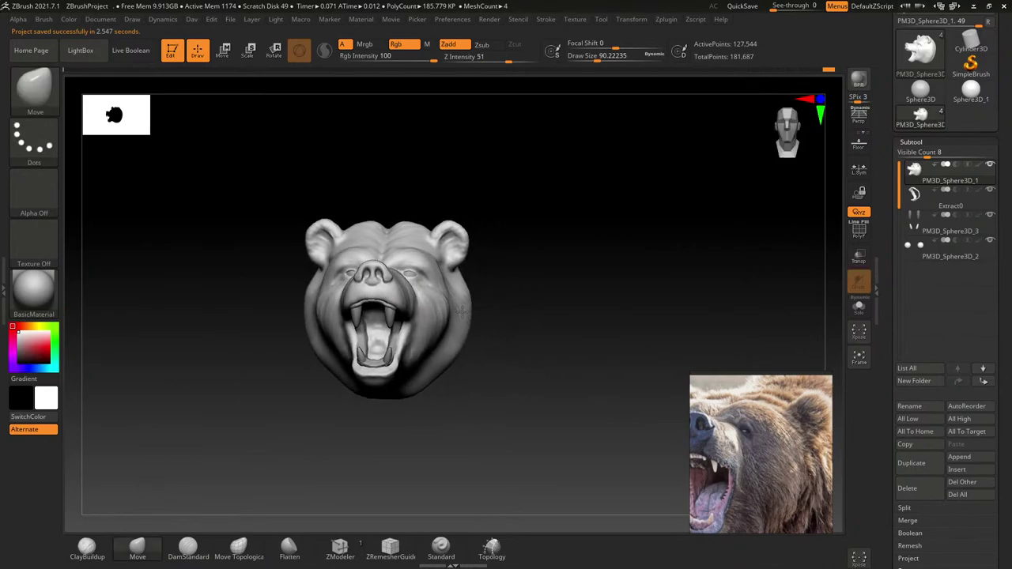
mouse_move(465, 314)
right_mouse_down()
mouse_move(425, 290)
mouse_move(361, 289)
mouse_move(425, 293)
mouse_move(368, 260)
mouse_move(388, 266)
right_mouse_up()
Step: With the head see-through, raise the eyeball sphere slightly and mirror it across
key("s")
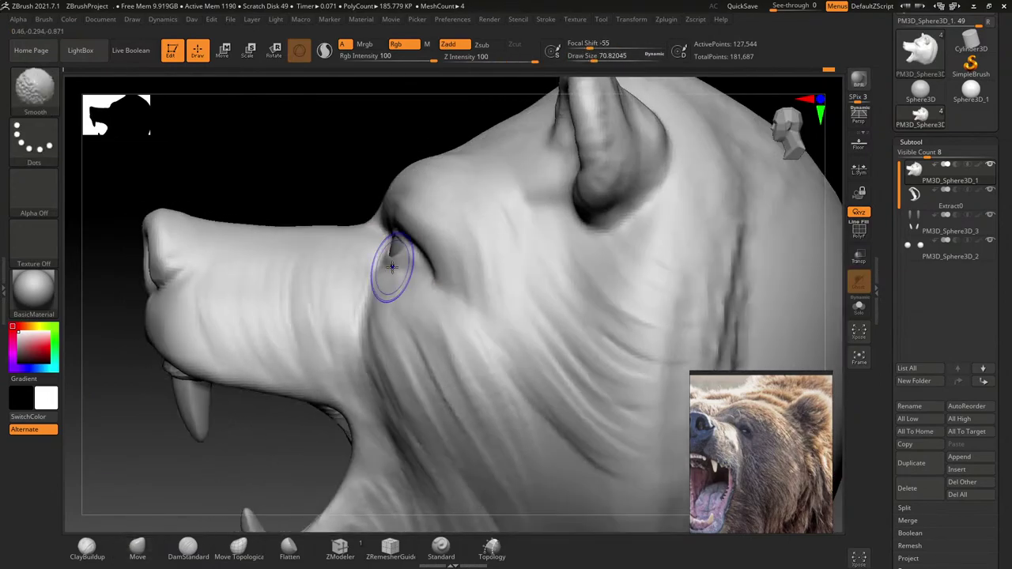
left_click(388, 266, "alt")
key("w")
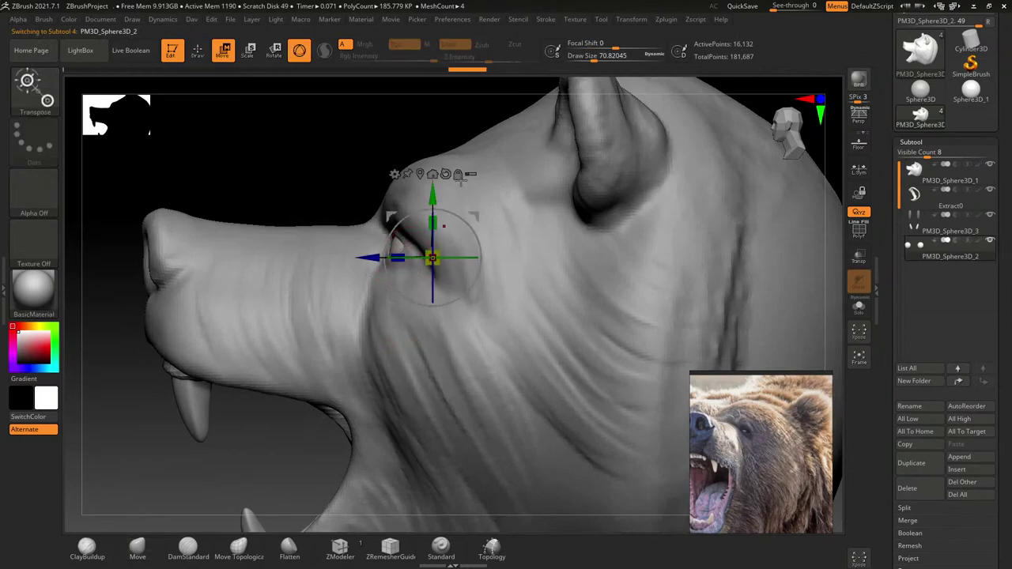
left_click(858, 259)
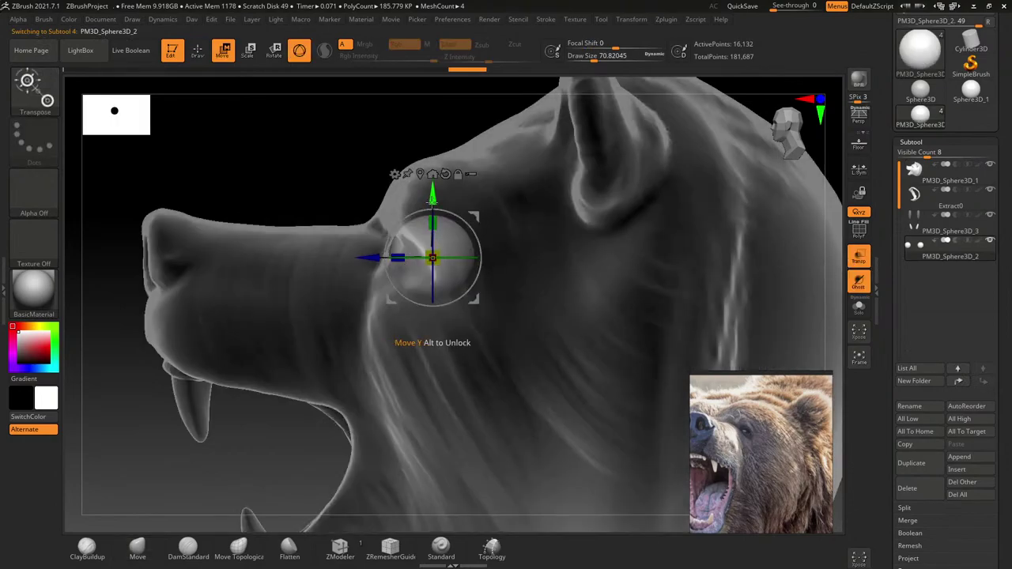
left_click_drag(432, 200, 432, 187)
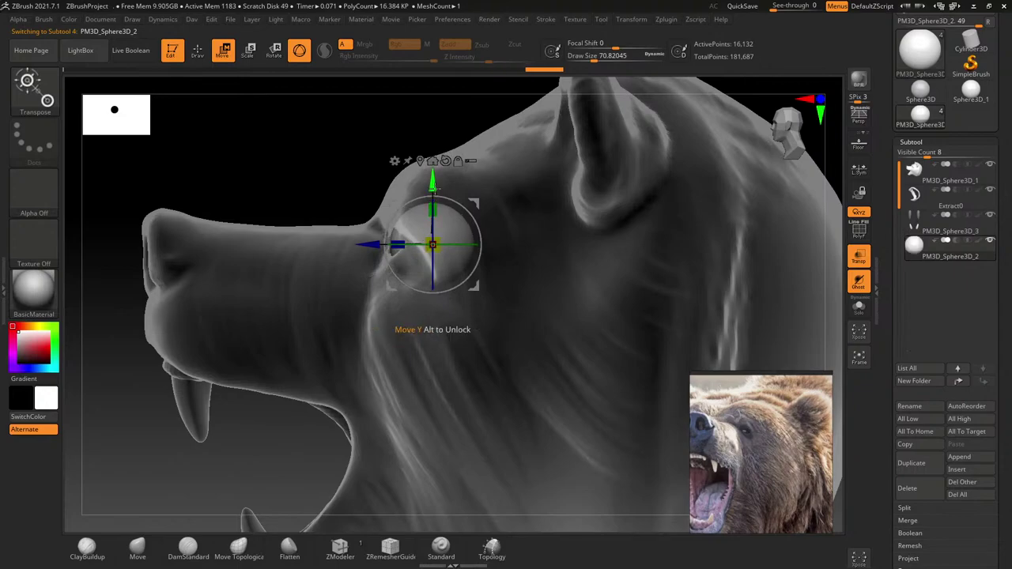
mouse_move(431, 244)
right_mouse_down()
mouse_move(445, 255)
mouse_move(372, 282)
mouse_move(271, 296)
mouse_move(384, 237)
right_mouse_up()
key("q")
Step: Select the head with a smaller brush and look into the eye socket
left_click(298, 303, "alt")
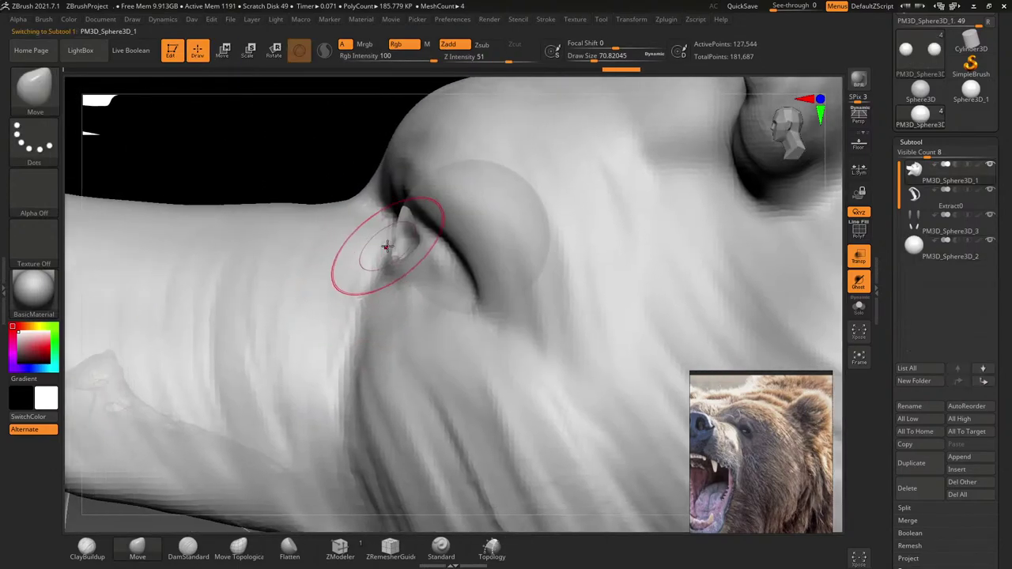
key("s")
left_click_drag(395, 223, 407, 224)
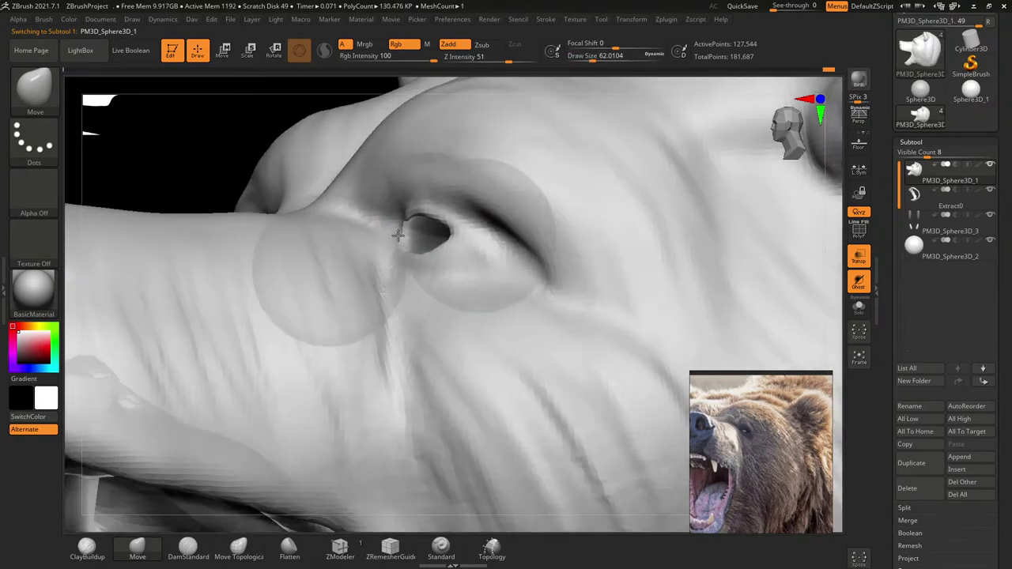
mouse_move(399, 220)
right_mouse_down()
mouse_move(396, 293)
mouse_move(401, 267)
right_mouse_up()
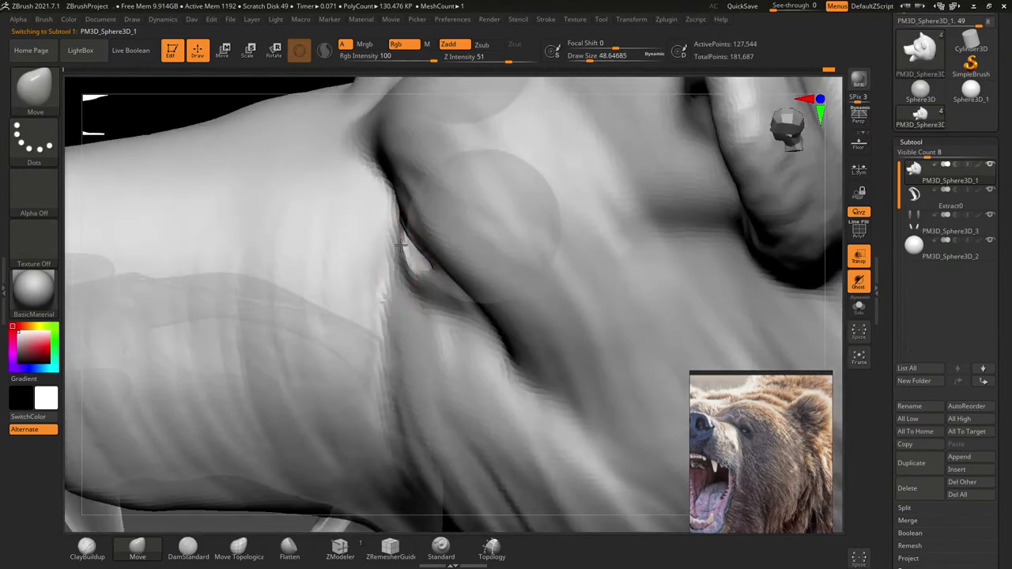
mouse_move(448, 289)
right_mouse_down()
mouse_move(418, 271)
mouse_move(424, 230)
mouse_move(479, 208)
right_mouse_up()
Step: Nudge the eyeball sphere toward the snout and slightly outward from the nose
left_click(418, 231, "alt")
key("w")
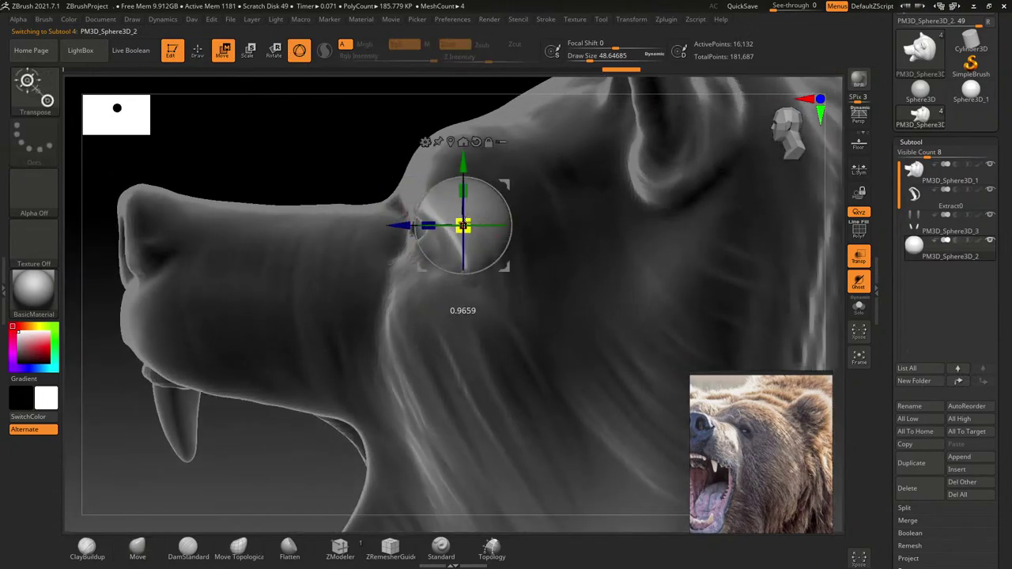
left_click_drag(463, 226, 457, 226)
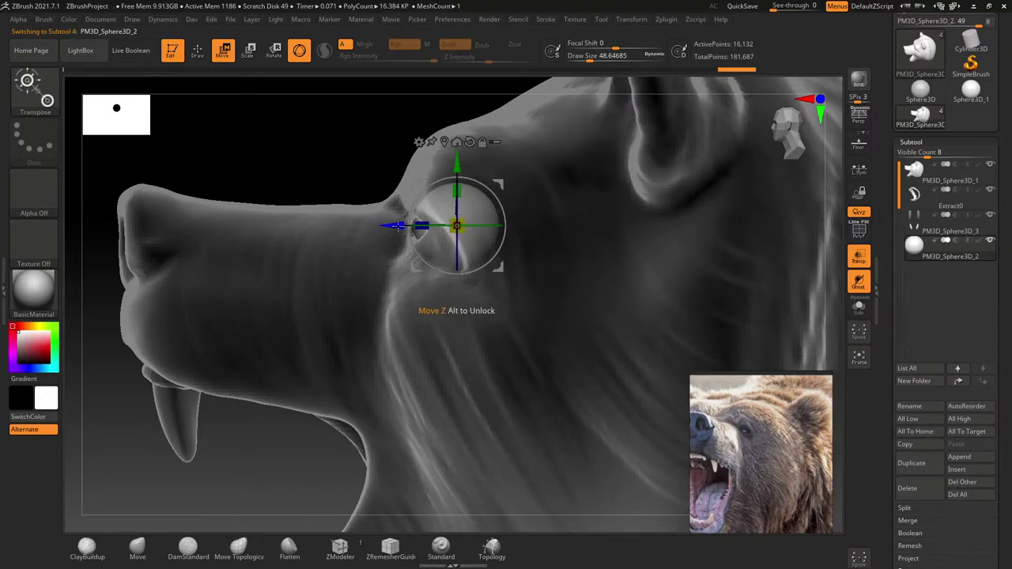
right_click_drag(458, 229, 431, 244, "shift")
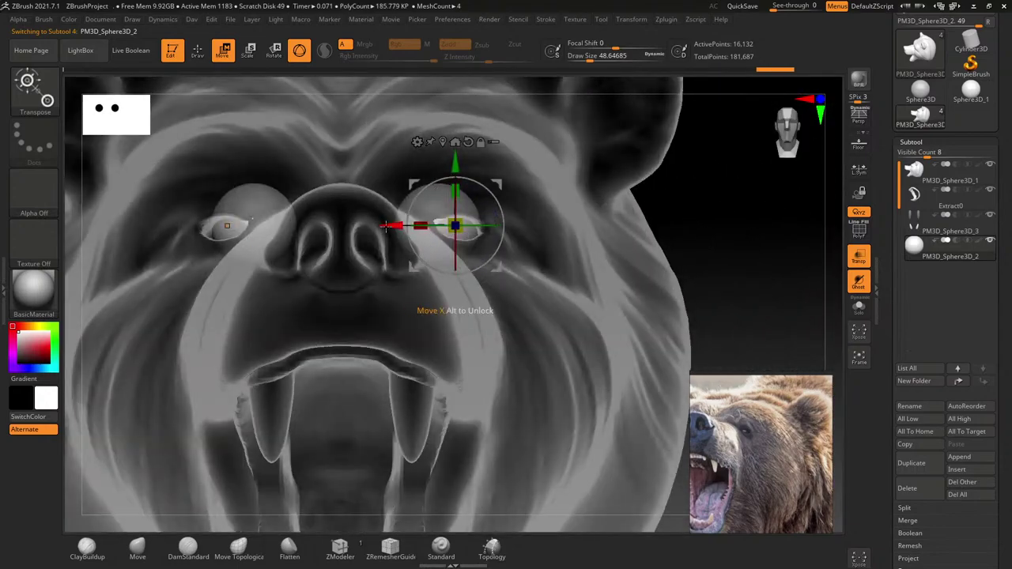
left_click_drag(386, 227, 394, 227)
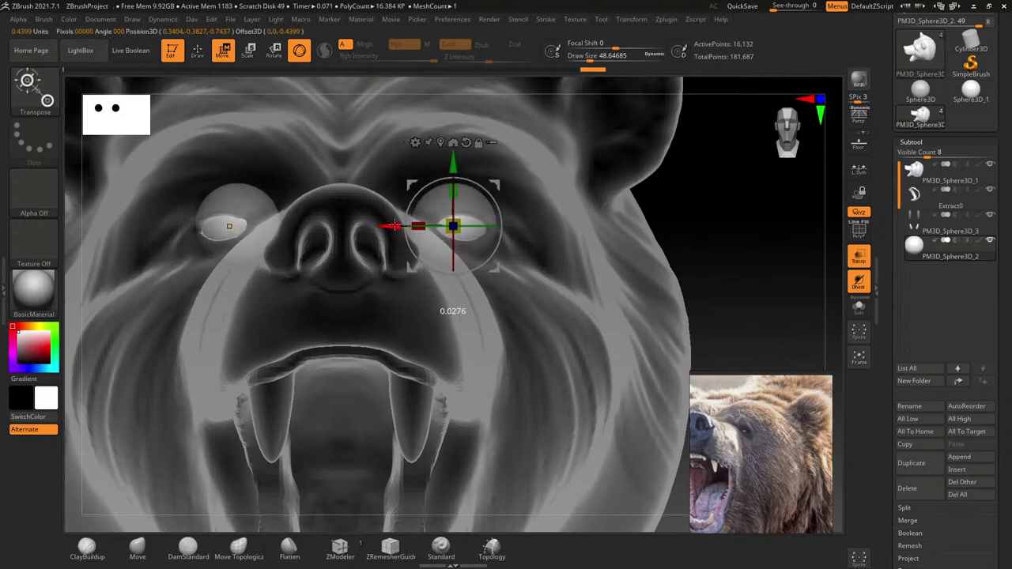
right_click_drag(394, 227, 404, 239)
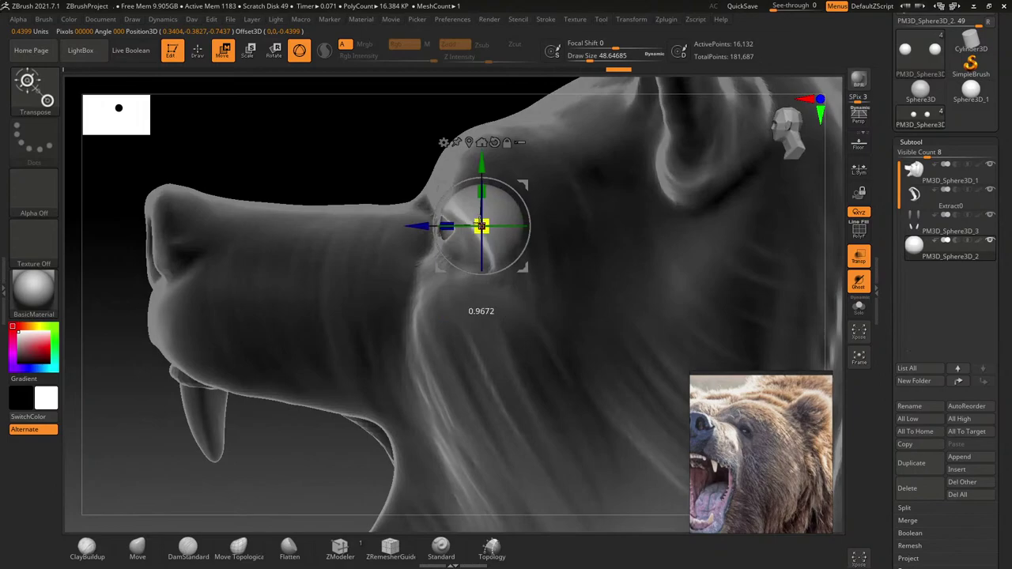
Step: Reselect the head for sculpting in a three-quarter view
key("q")
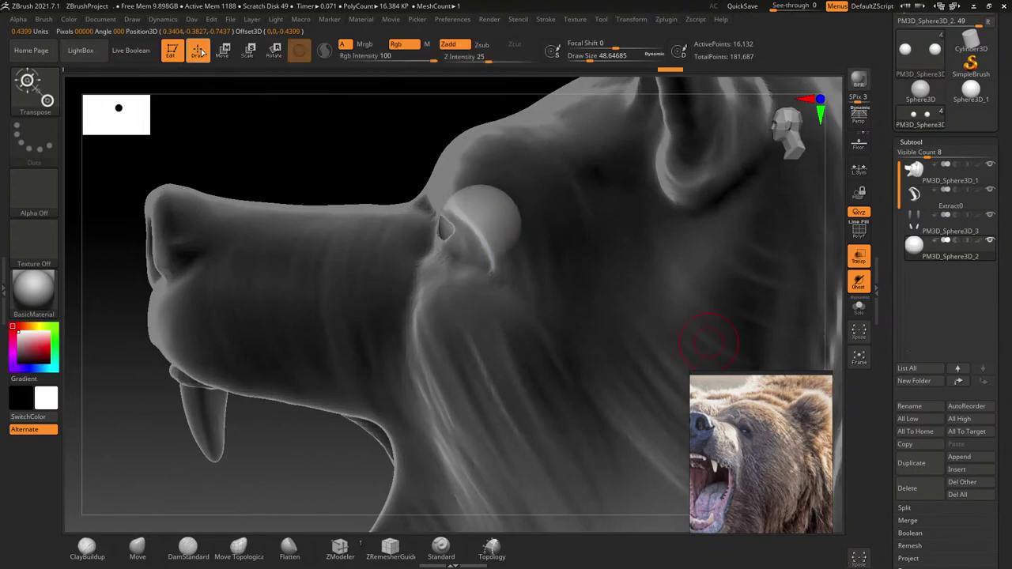
left_click(296, 237, "alt")
mouse_move(385, 278)
right_mouse_down()
mouse_move(449, 274)
mouse_move(445, 309)
right_mouse_up()
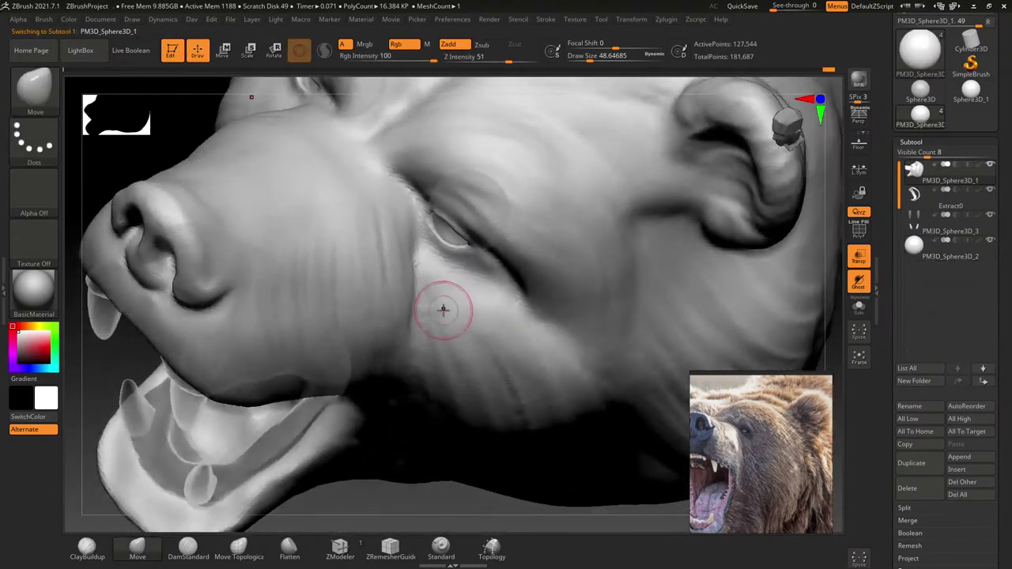
Step: Zoom in on the eye and select the eyeball sphere, keeping the head transparent
mouse_move(443, 248)
right_mouse_down()
mouse_move(434, 232)
mouse_move(446, 279)
mouse_move(434, 175)
mouse_move(464, 170)
mouse_move(452, 147)
mouse_move(481, 184)
mouse_move(461, 197)
mouse_move(455, 181)
mouse_move(455, 195)
right_mouse_up()
mouse_move(517, 449)
right_mouse_down()
mouse_move(515, 287)
mouse_move(481, 220)
mouse_move(433, 240)
right_mouse_up()
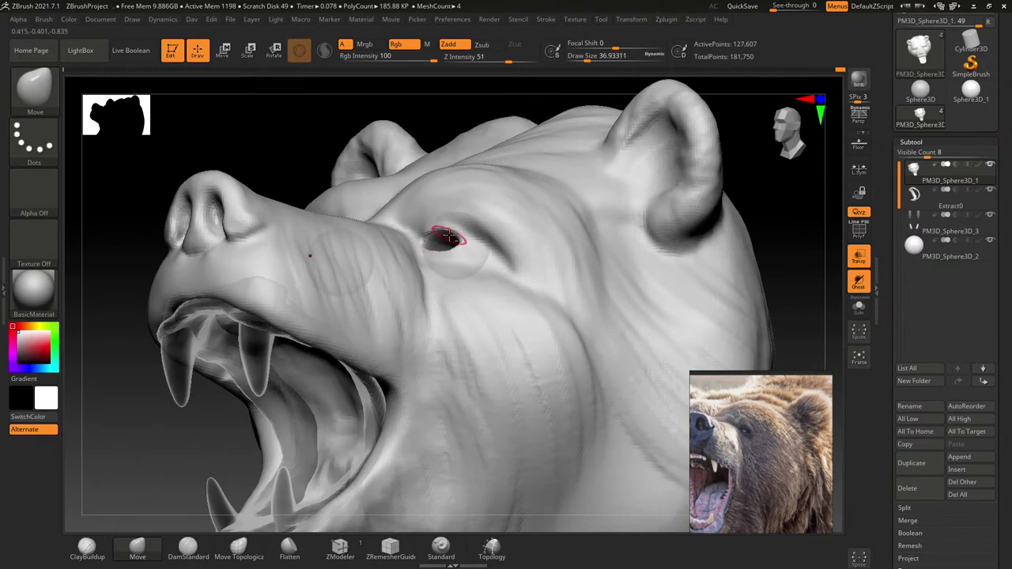
left_click(461, 247, "alt")
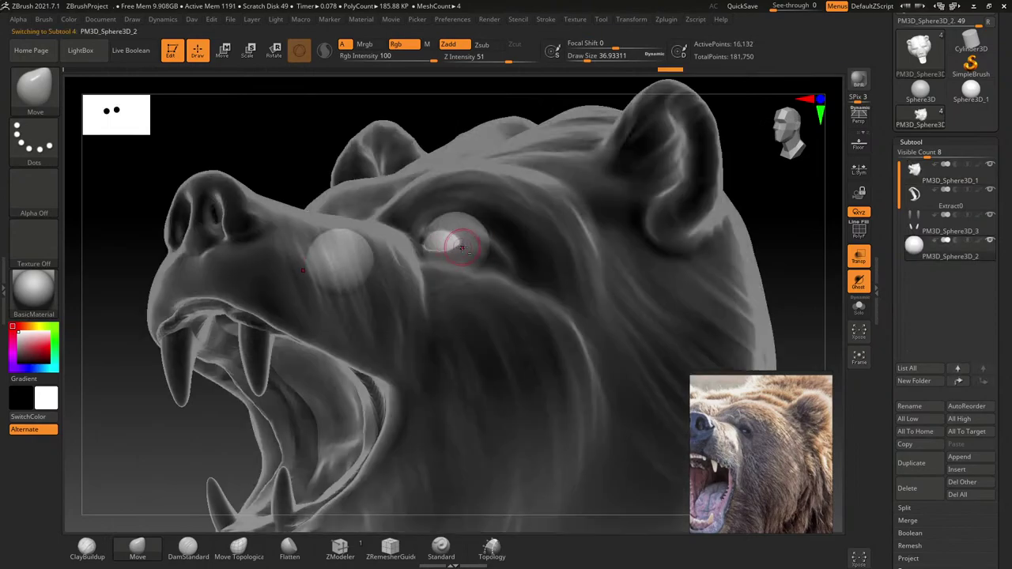
left_click(860, 261)
right_click_drag(569, 261, 575, 271)
left_click(859, 257)
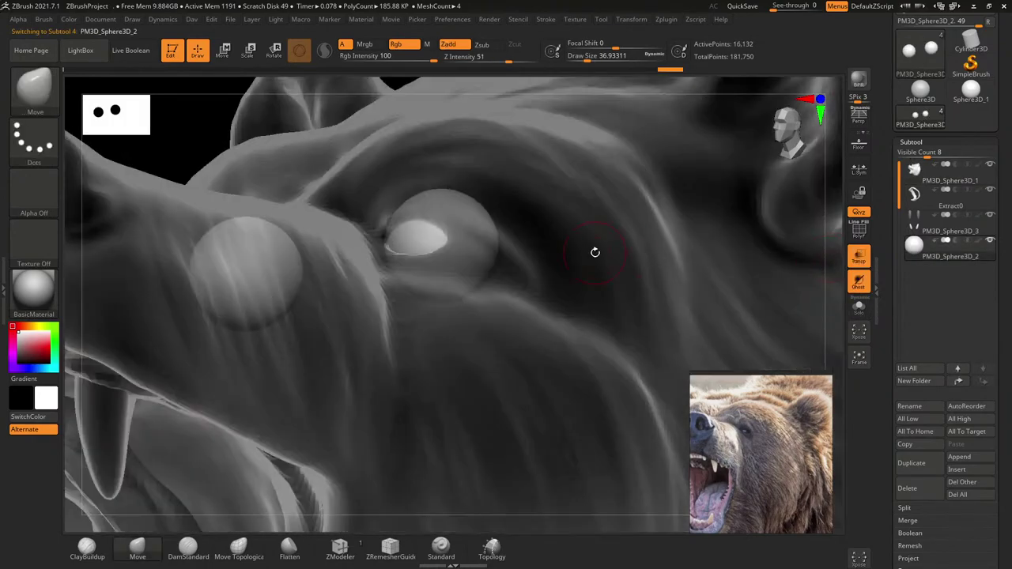
mouse_move(434, 229)
right_mouse_down()
mouse_move(417, 237)
mouse_move(372, 192)
right_mouse_up()
Step: Subdivide the eyeball spheres to about 1.04 million points and bring up the materials
key("ctrl")
key("ctrl+d")
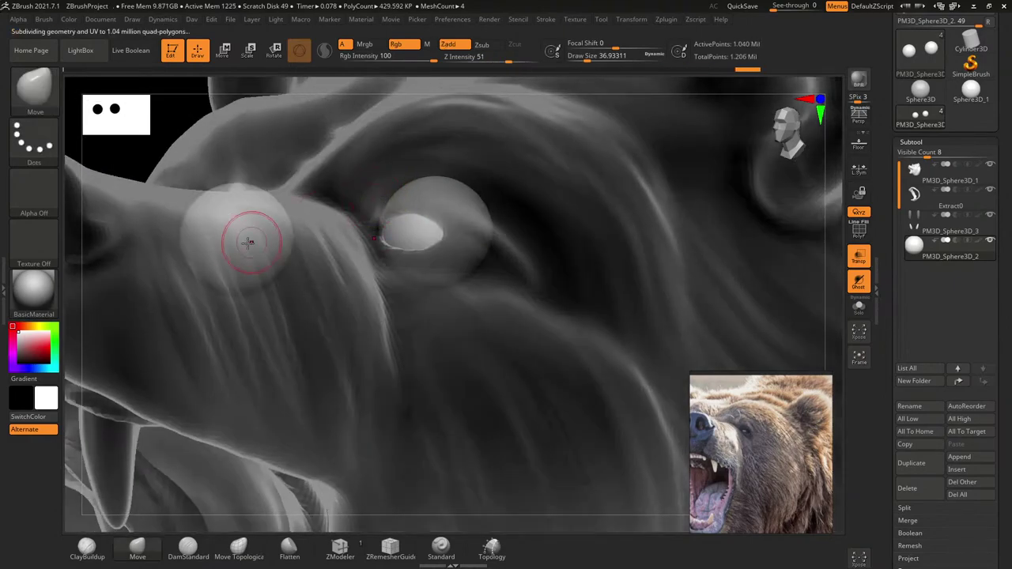
key("m")
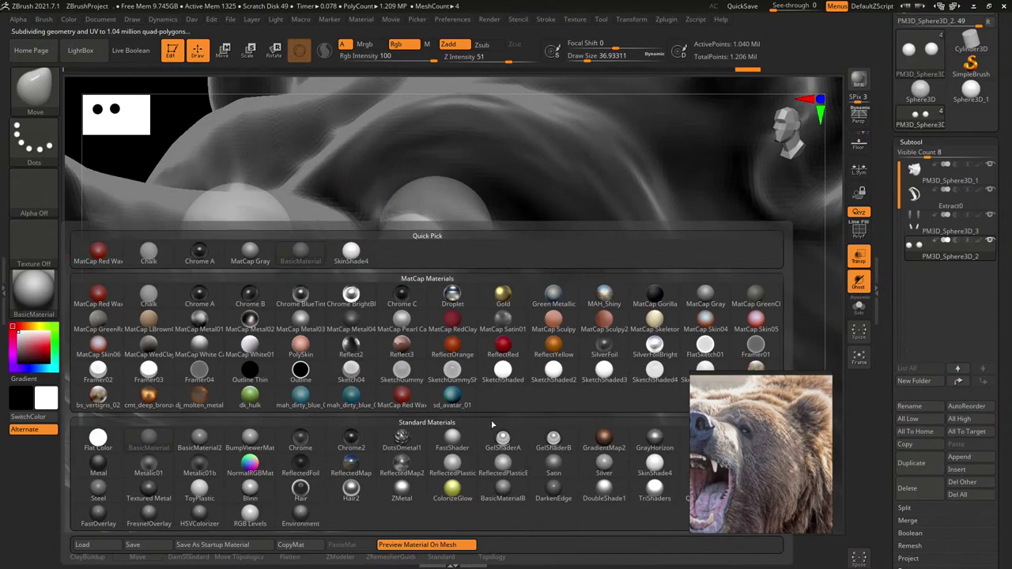
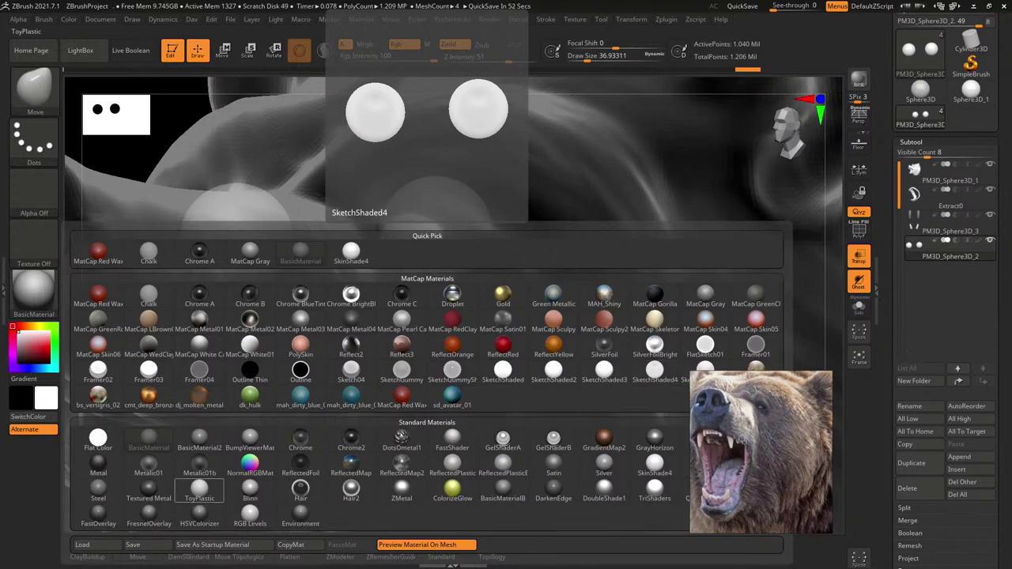
Step: Apply ToyPlastic and set the Standard brush to paint Mrgb colour only, with Zadd off
left_click(199, 489)
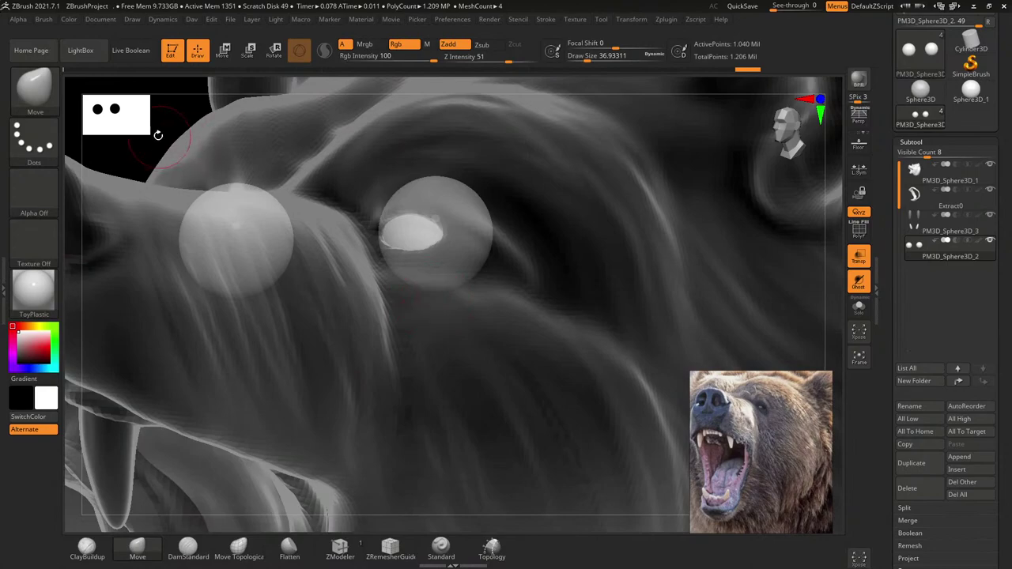
key("b")
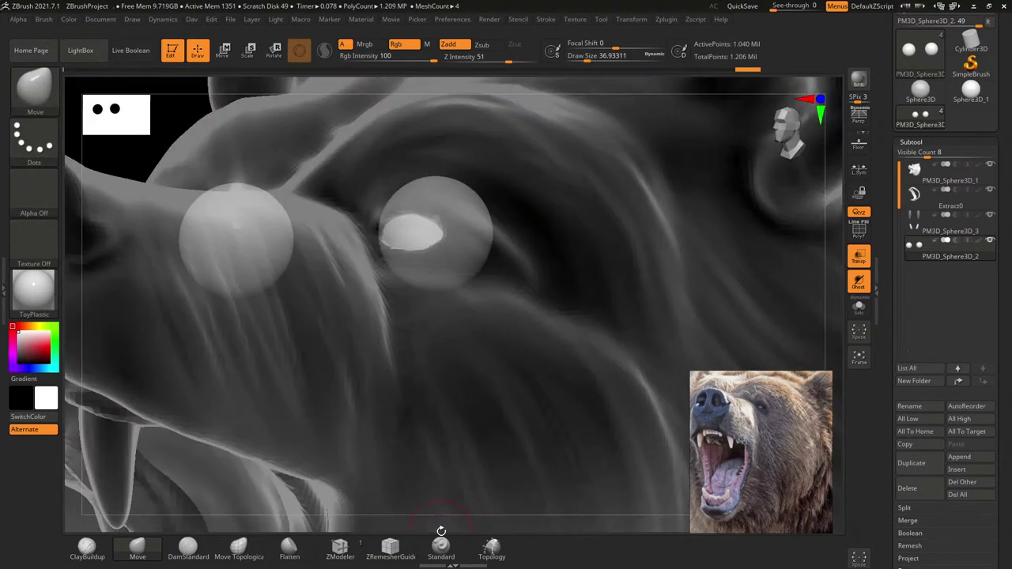
left_click(441, 546)
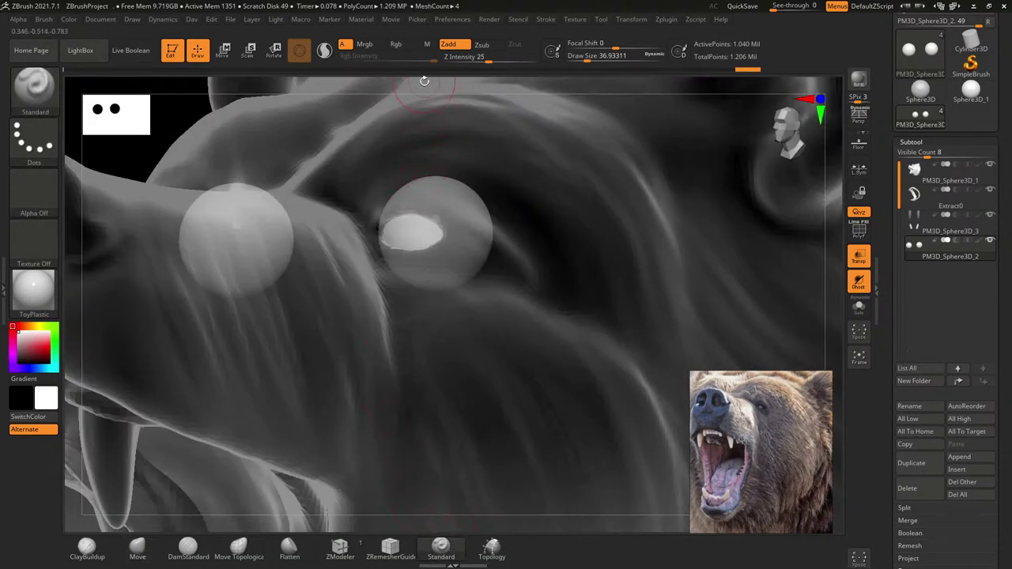
left_click(382, 47)
left_click(448, 45)
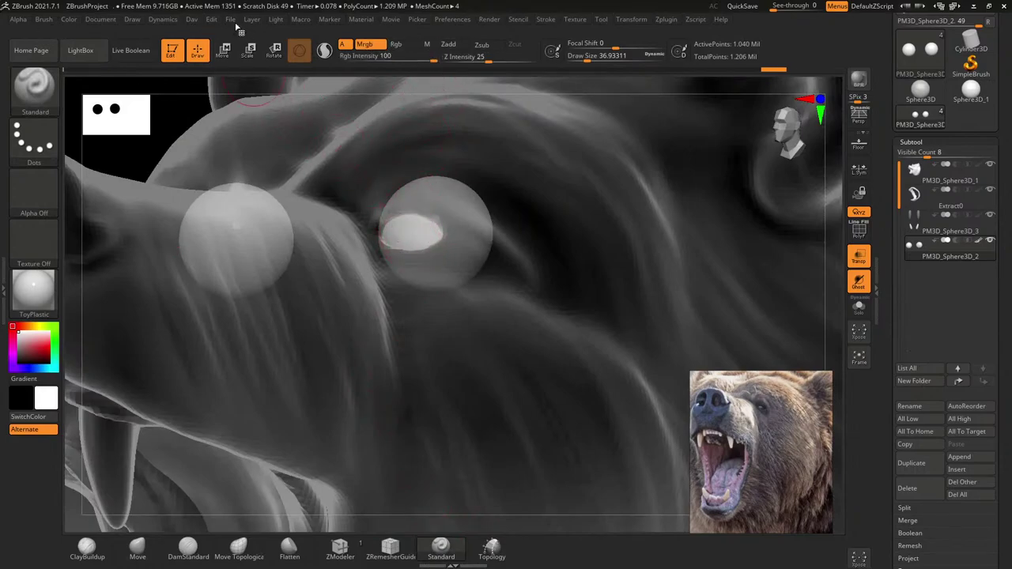
Step: Bring up the colour options and zoom in close on the bear's right eye
left_click(69, 22)
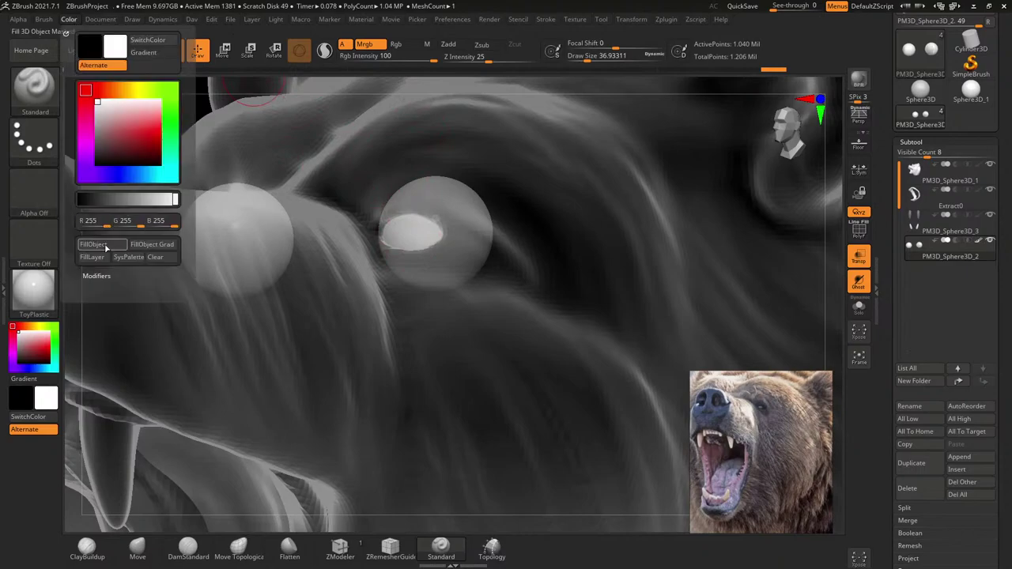
key("ctrl")
right_click_drag(431, 241, 379, 229, "ctrl")
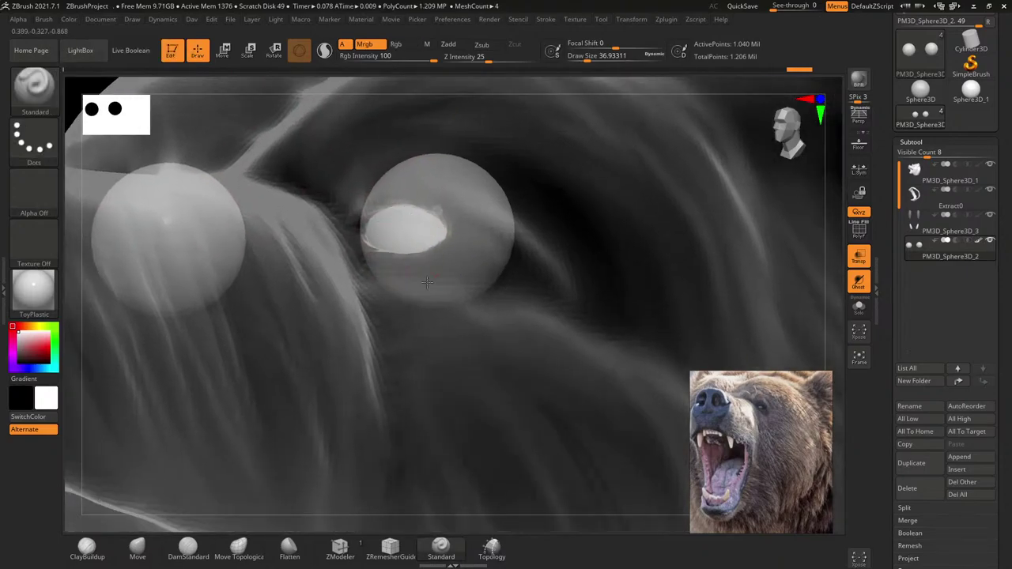
Step: Pick a near-black colour, shrink Draw Size to about 9.45, and zoom onto the eye
left_click(18, 360)
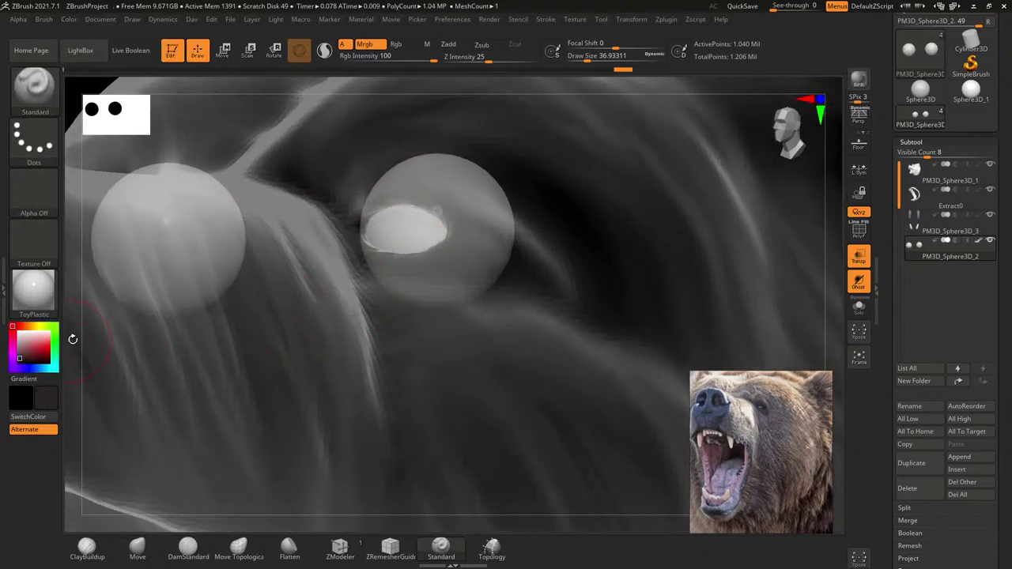
key("s")
left_click_drag(405, 228, 363, 233)
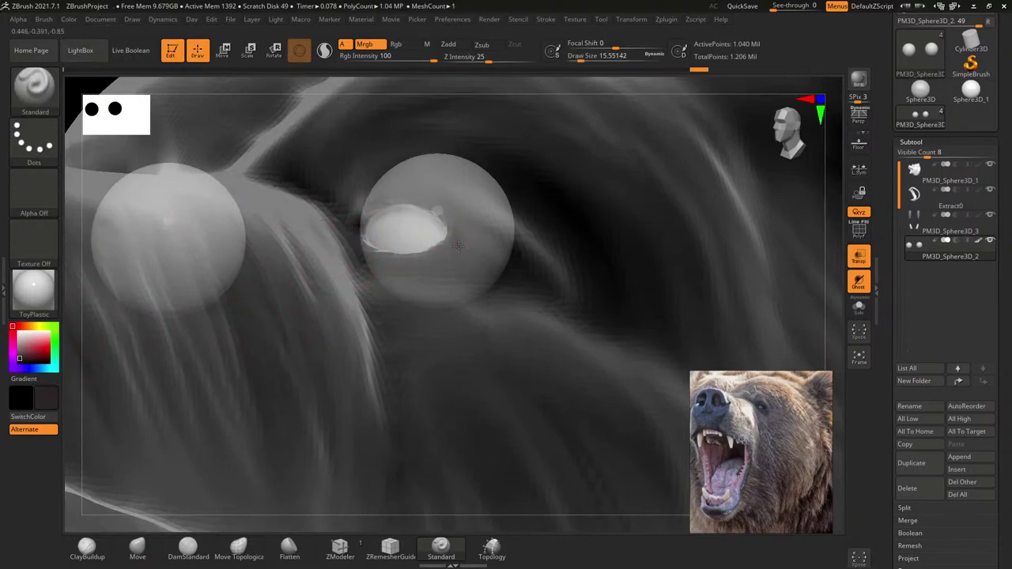
mouse_move(377, 221)
right_mouse_down()
mouse_move(391, 235)
mouse_move(370, 258)
mouse_move(383, 243)
right_mouse_up()
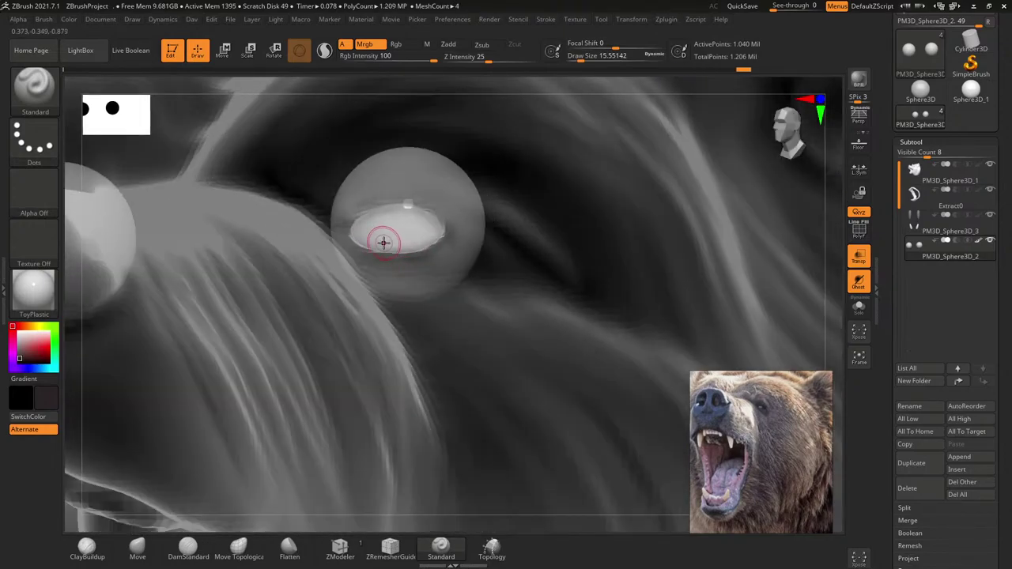
Step: Paint the right eye's iris brown-orange, then enlarge the brush to about 28.75
left_click(26, 327)
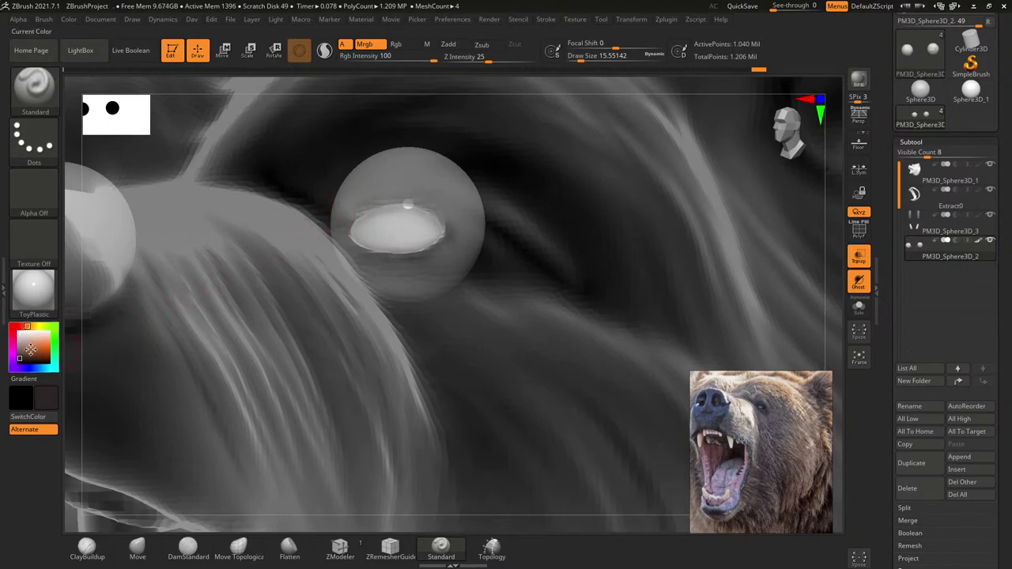
left_click(43, 351)
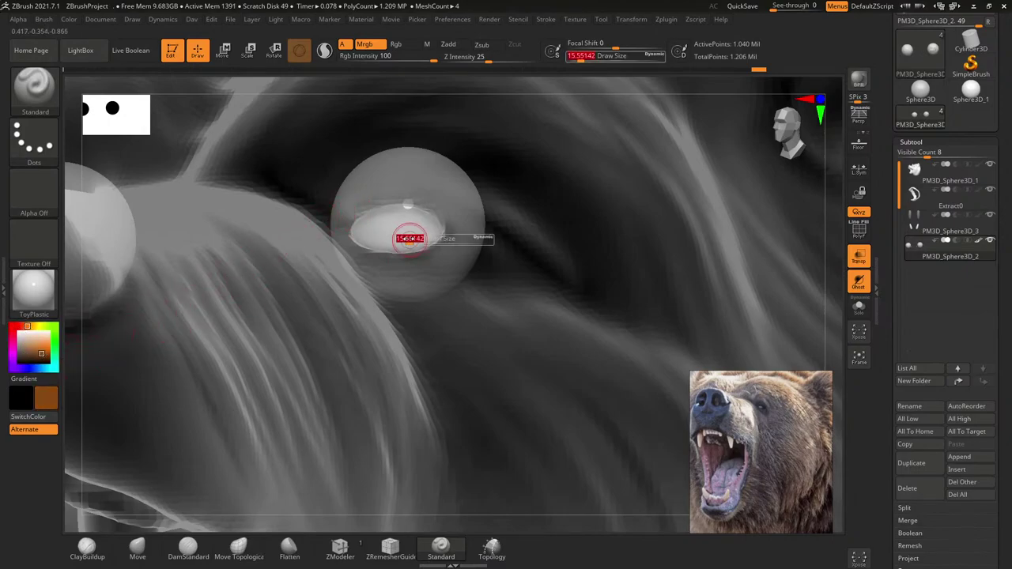
mouse_move(406, 230)
right_mouse_down()
mouse_move(389, 229)
mouse_move(403, 228)
right_mouse_up()
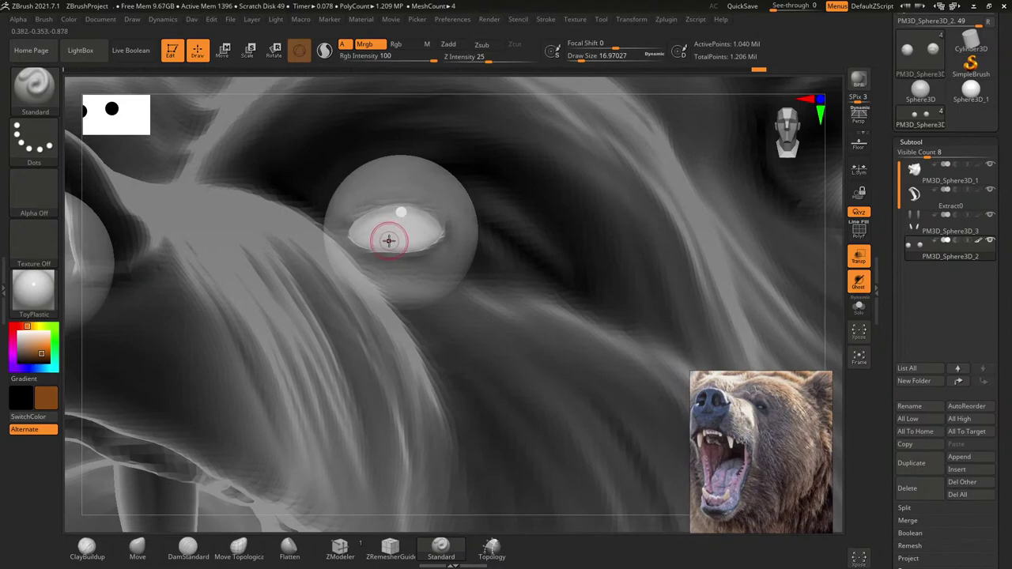
left_click_drag(378, 234, 404, 231)
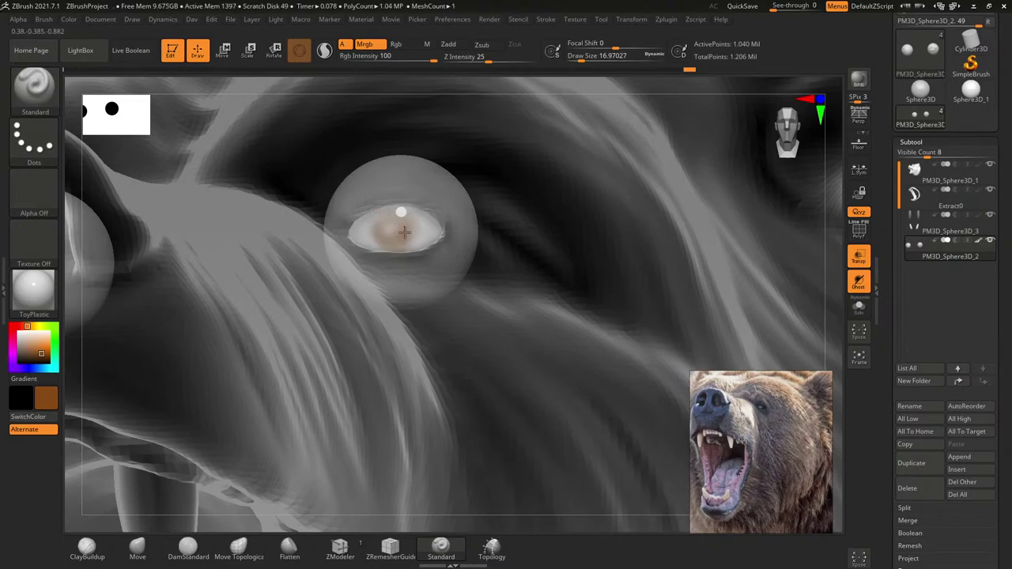
key("bracketright")
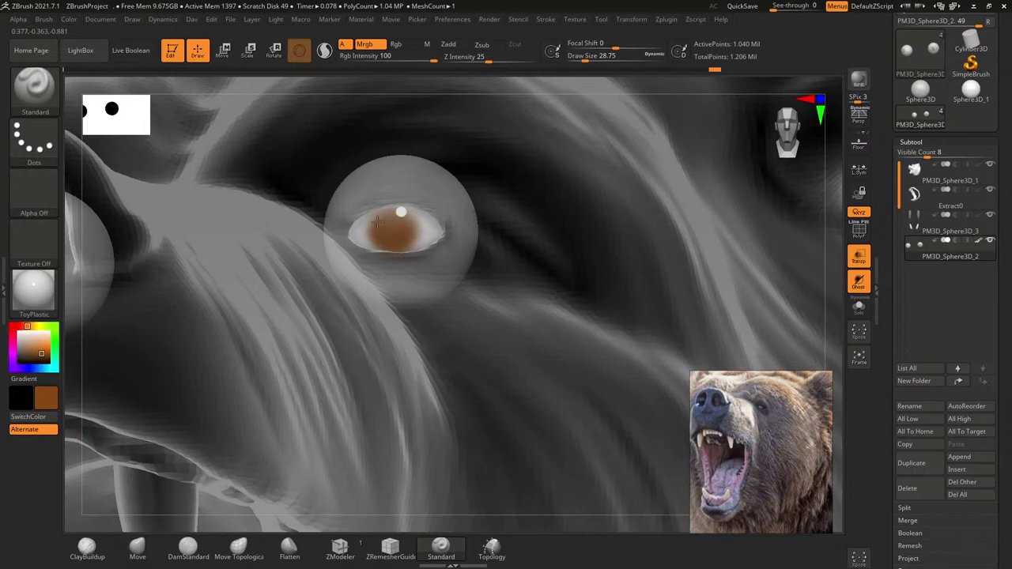
scroll(378, 229, "down", 3)
scroll(383, 253, "down", 3)
scroll(387, 273, "down", 2)
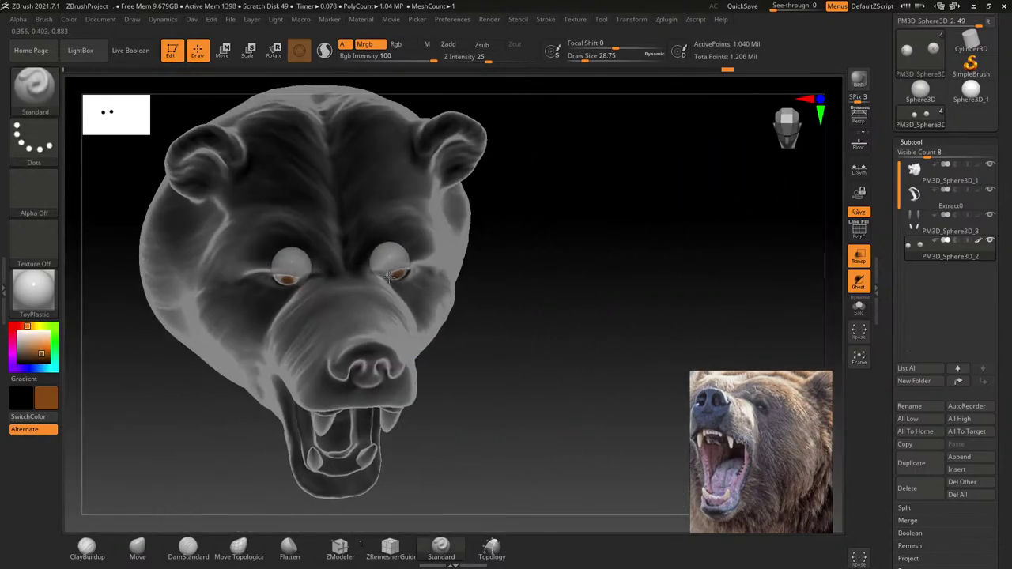
mouse_move(389, 276)
left_mouse_down()
mouse_move(403, 300)
mouse_move(345, 291)
left_mouse_up()
scroll(412, 321, "up", 5)
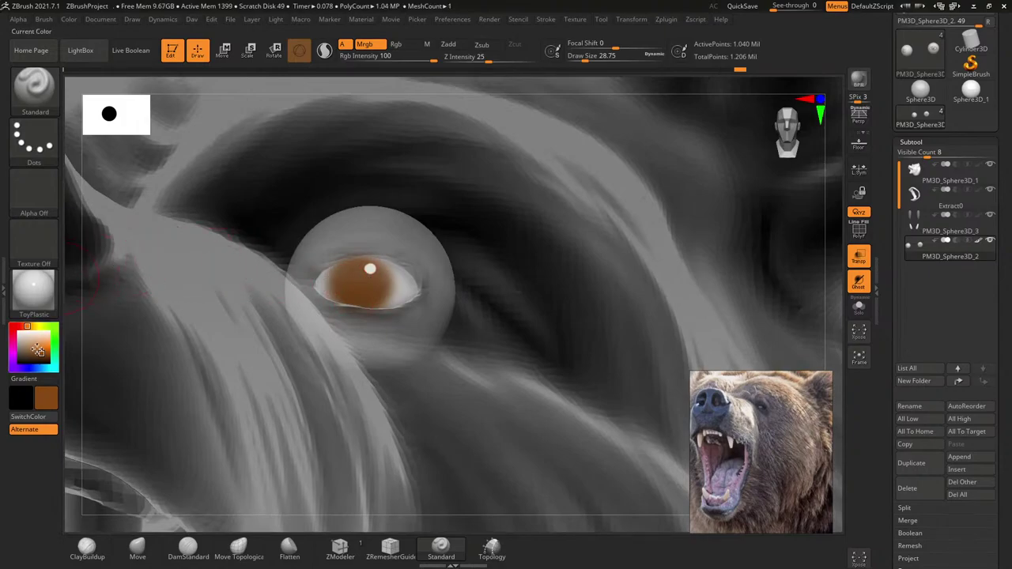
Step: Shade the eye corner and both eyelids dark grey, stepping Draw Size from 28.75 to 8.42
left_click_drag(37, 349, 18, 356)
scroll(385, 261, "up", 3)
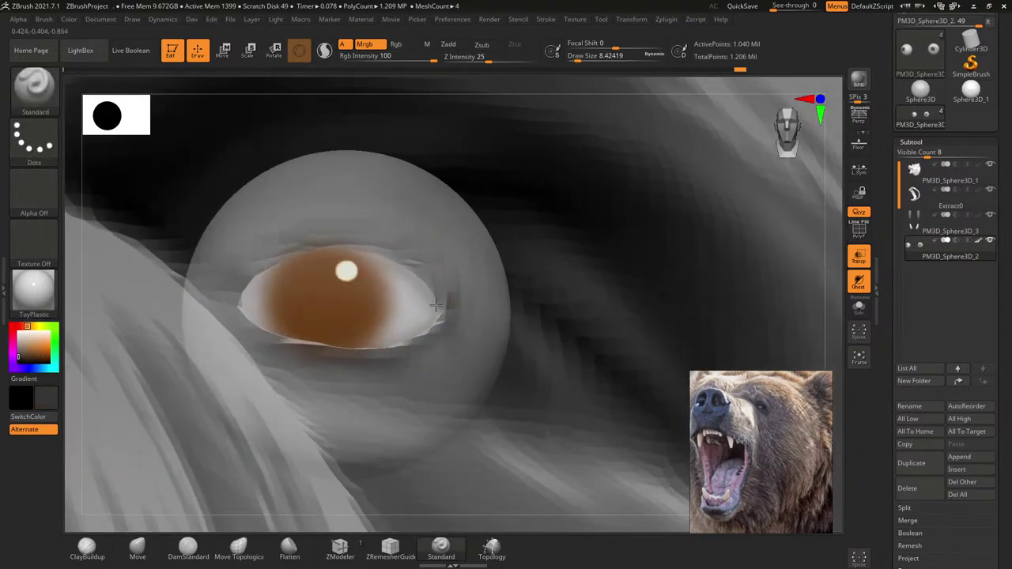
key("s")
left_click_drag(407, 310, 447, 301)
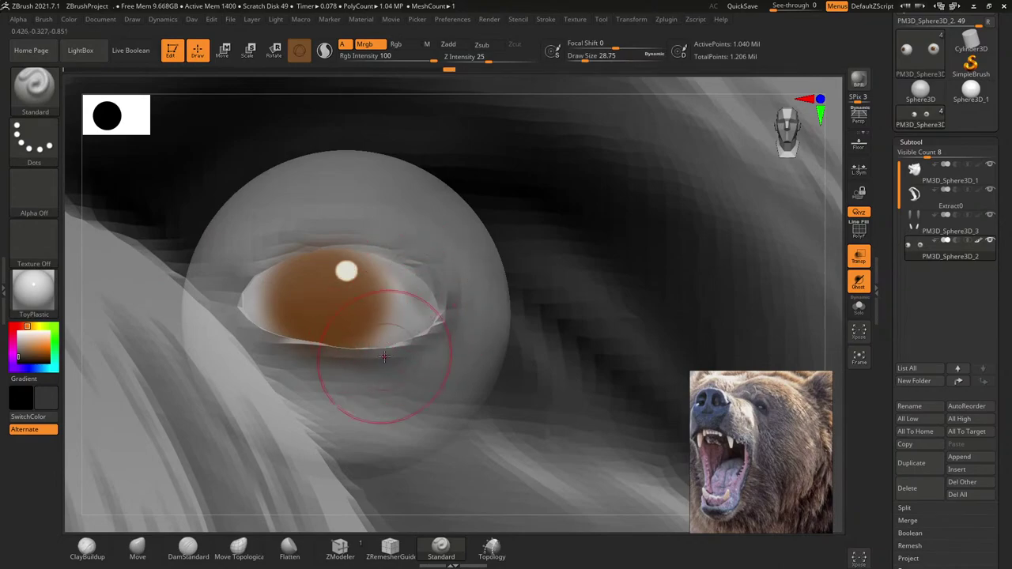
left_click_drag(405, 324, 424, 293)
key("s")
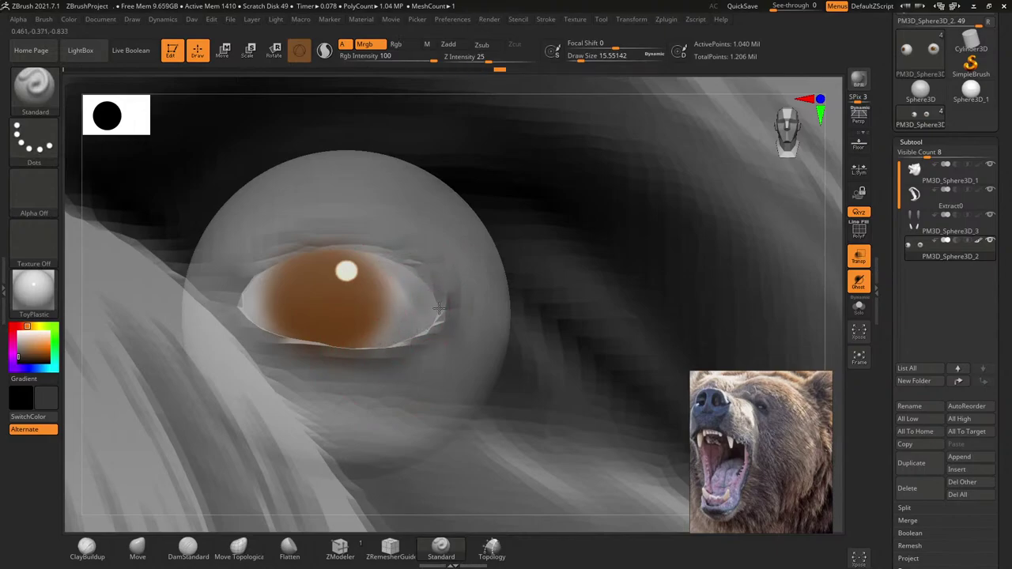
left_click_drag(401, 351, 430, 301)
key("[")
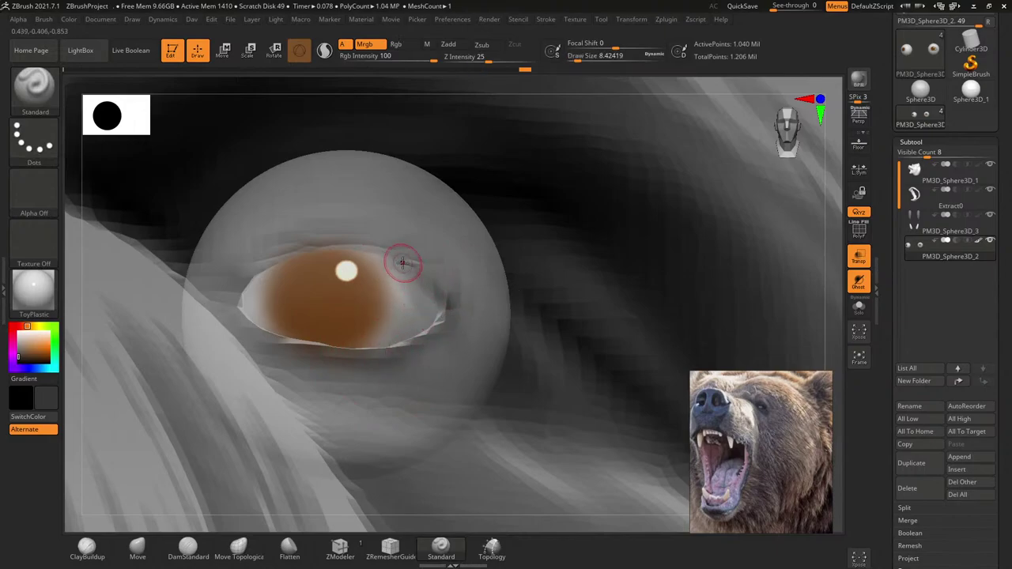
mouse_move(404, 267)
left_mouse_down()
mouse_move(237, 282)
mouse_move(323, 255)
left_mouse_up()
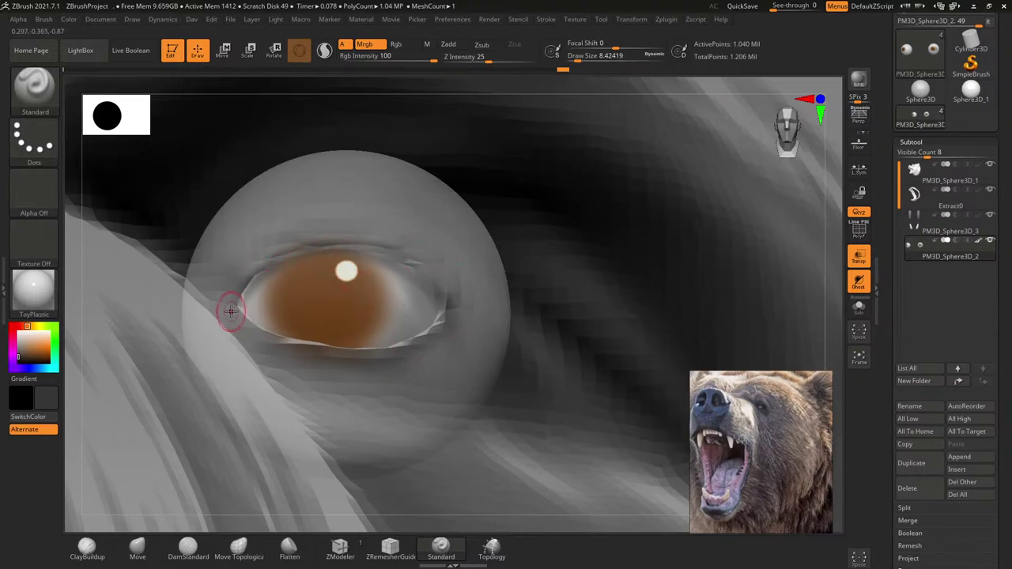
left_click_drag(425, 341, 441, 324)
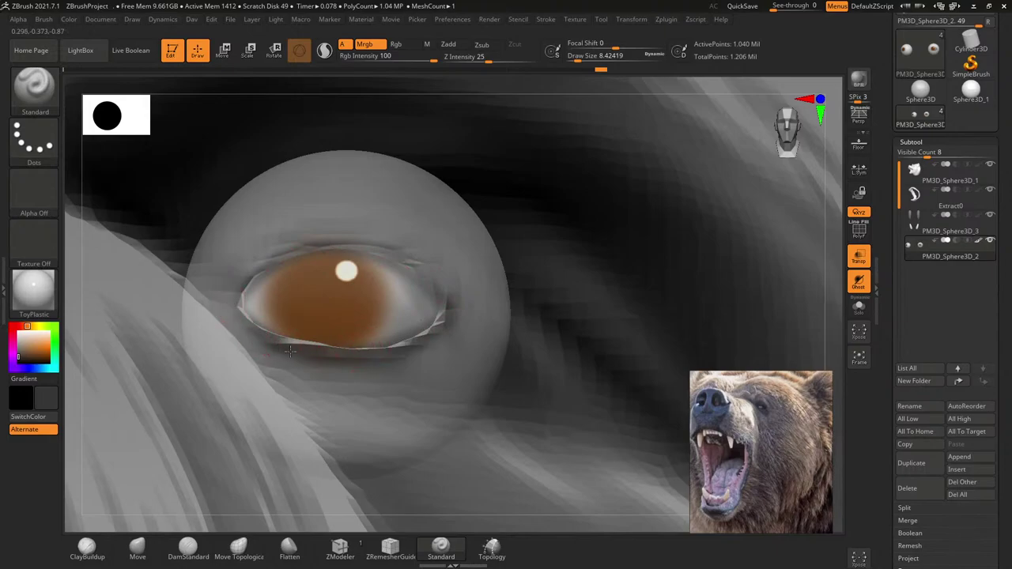
Step: Paint a solid black pupil in the iris at Draw Size about 9.45
key("s")
left_click(314, 298)
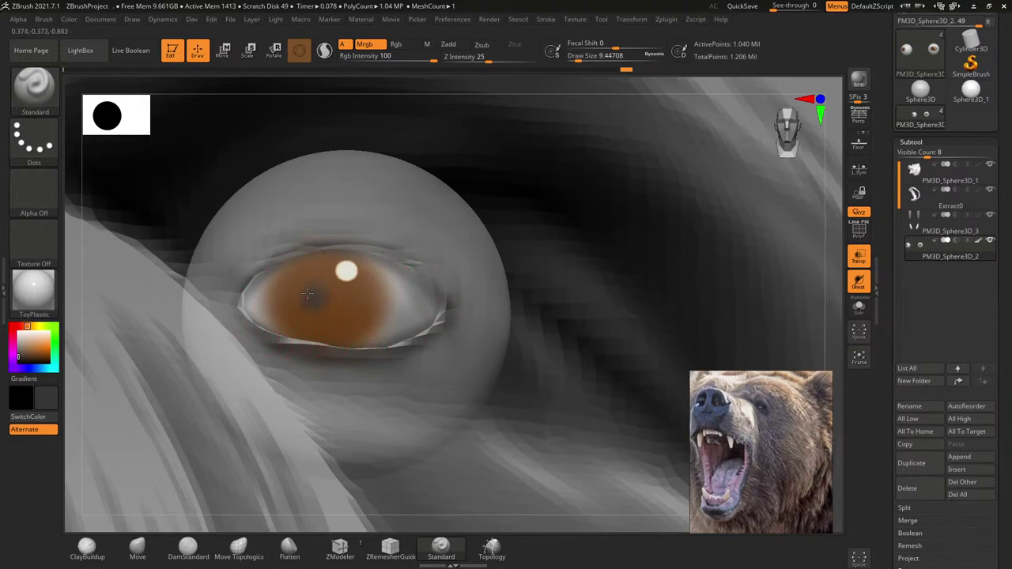
left_click(18, 360)
left_click_drag(333, 295, 321, 291)
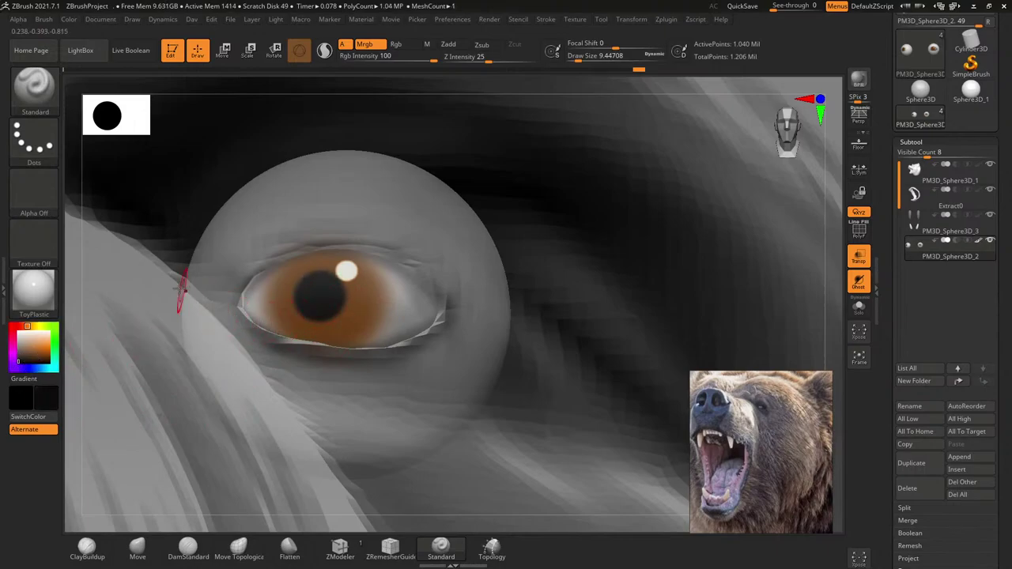
Step: Repaint the eye's left and inner corners in dark brown, undoing one extra iris stroke
left_click(42, 360)
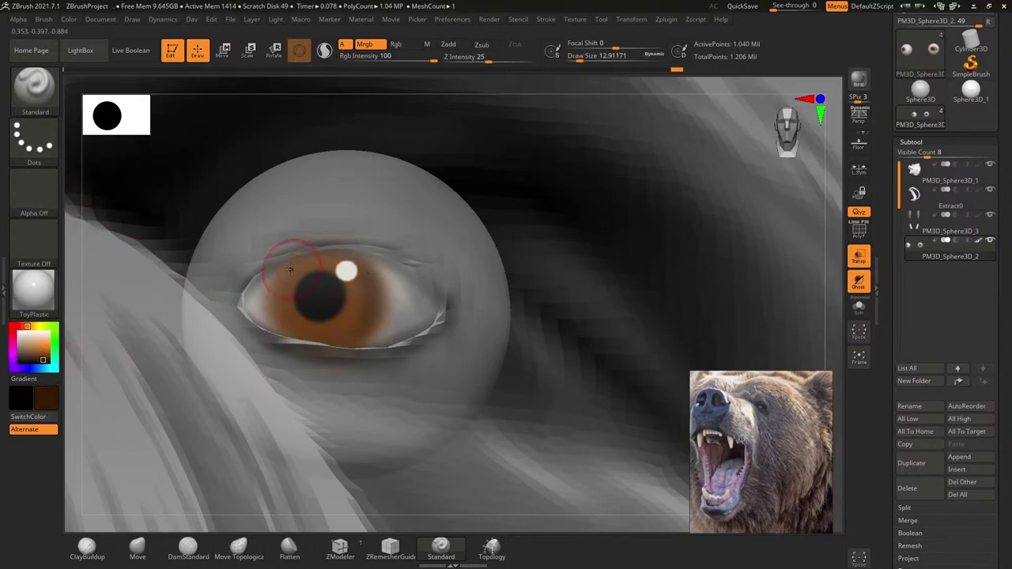
left_click_drag(266, 283, 276, 265)
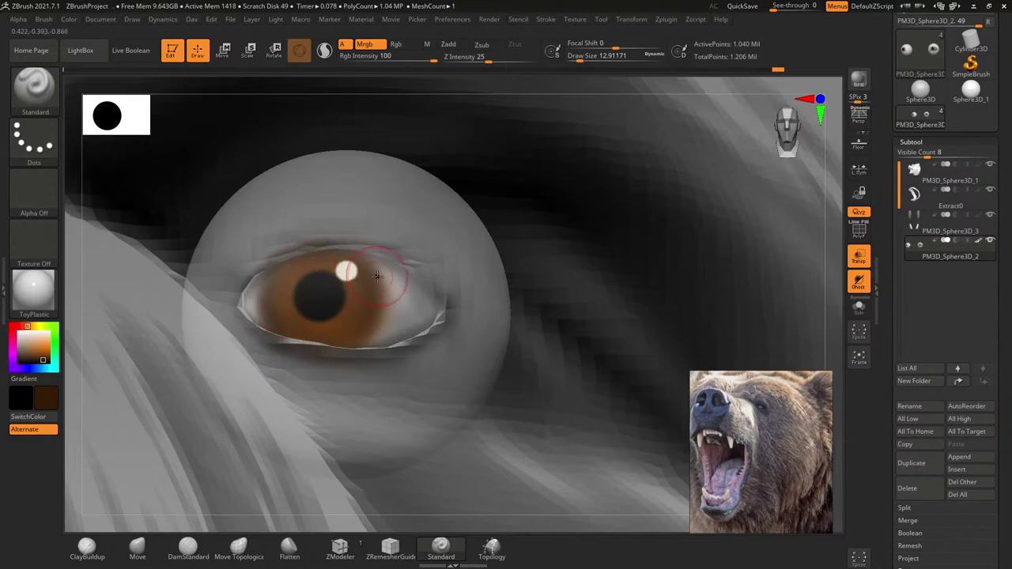
left_click_drag(376, 275, 375, 332)
key("ctrl+z")
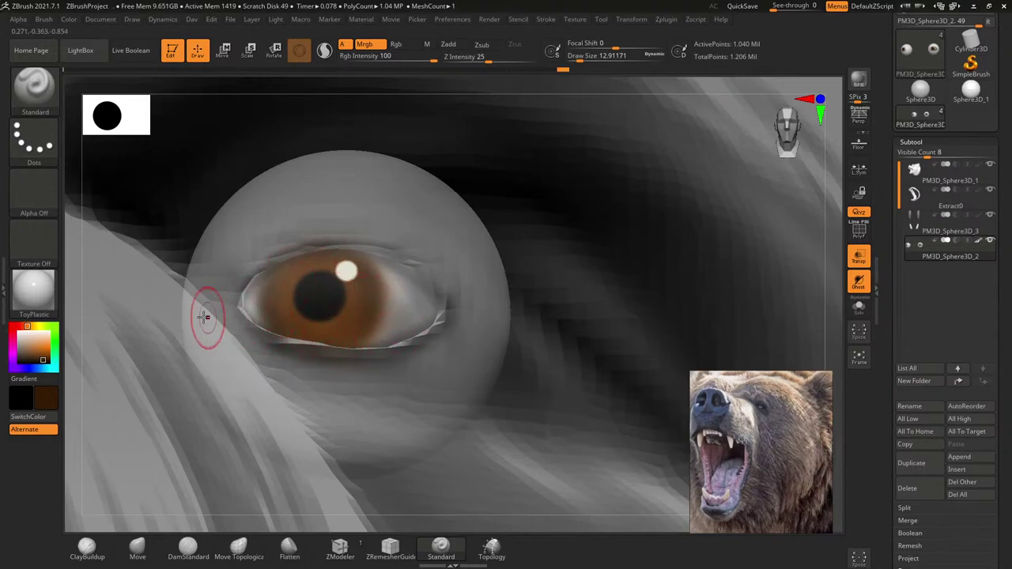
left_click_drag(23, 354, 17, 361)
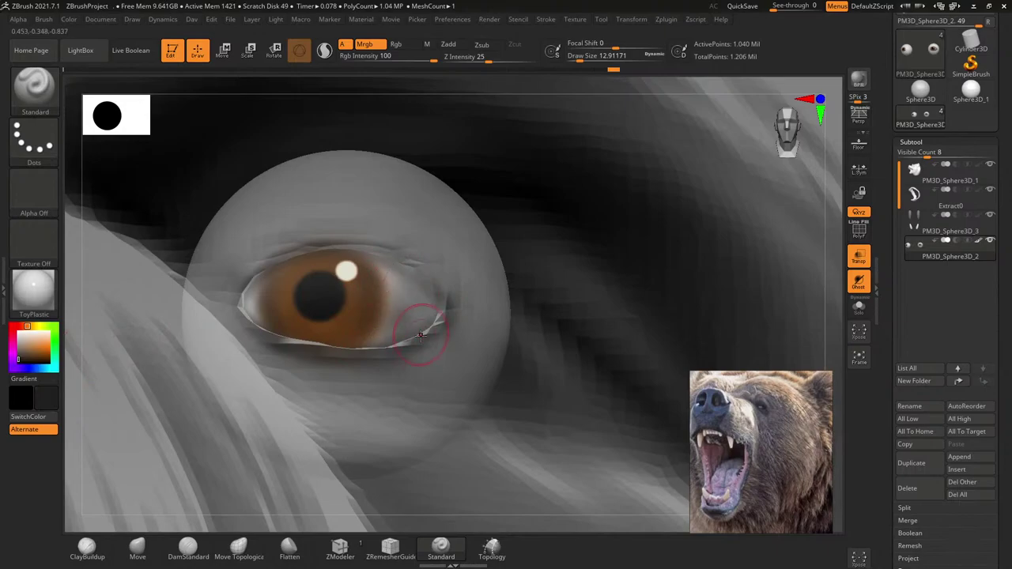
left_click_drag(214, 309, 253, 293)
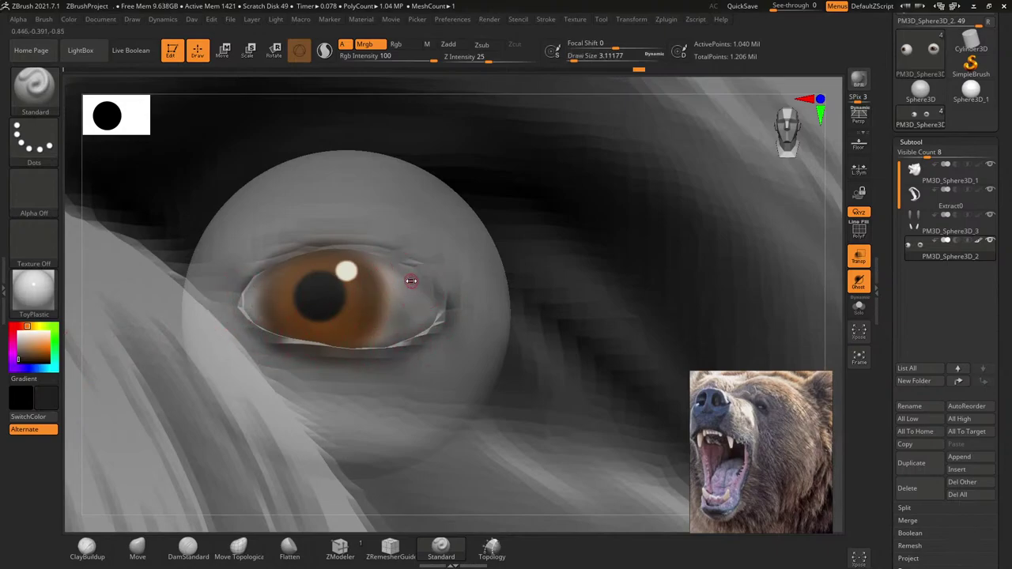
Step: Shrink the brush to about 4 and zoom out to view the whole bear head
key("s")
mouse_move(411, 267)
left_mouse_down()
mouse_move(372, 266)
mouse_move(380, 269)
left_mouse_up()
key("s")
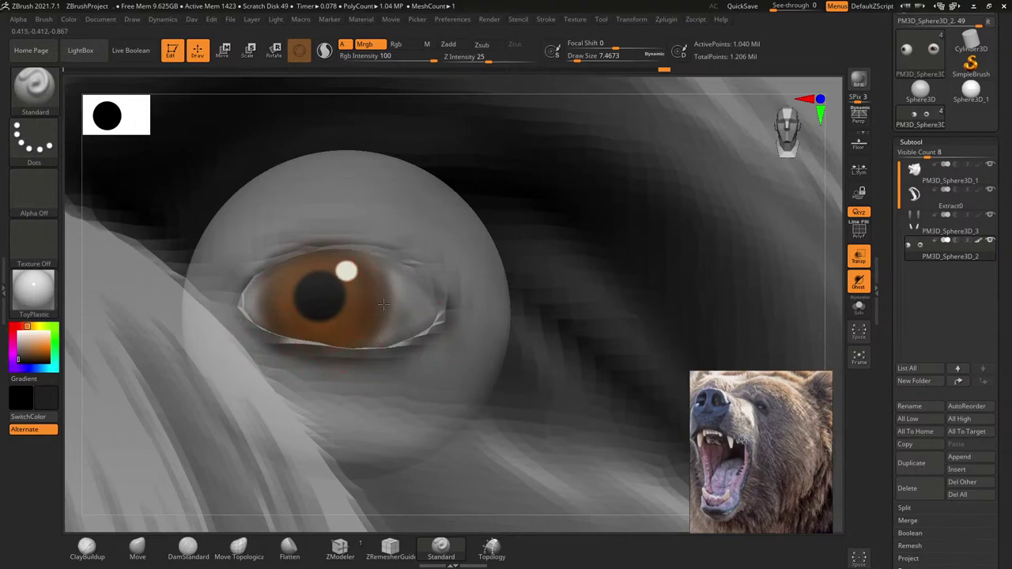
right_click_drag(362, 340, 267, 269)
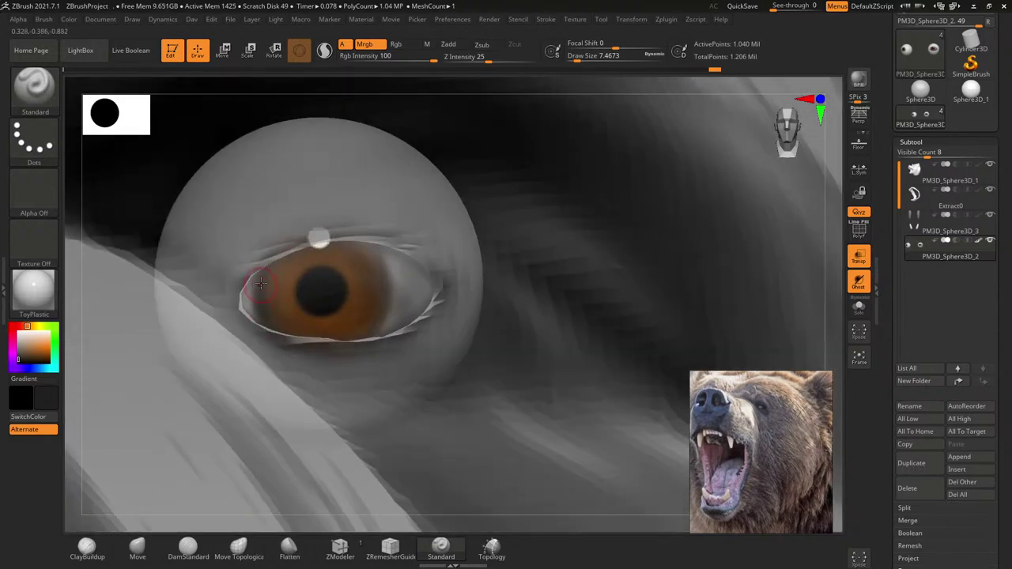
right_click_drag(301, 348, 267, 251, "ctrl")
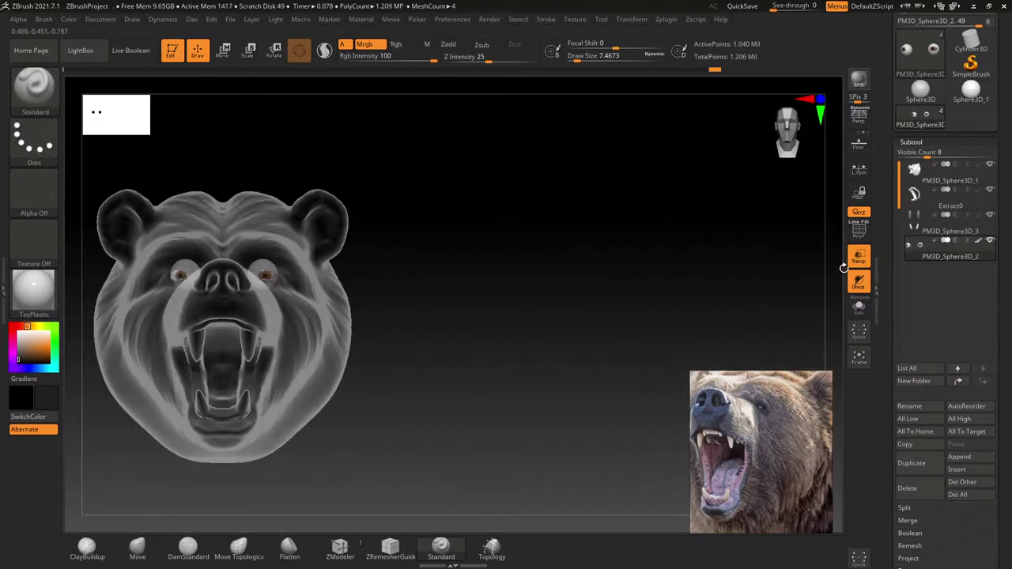
Step: Turn off the head's see-through display, make it active, and apply BasicMaterial
left_click(858, 258)
right_click_drag(441, 311, 425, 296, "alt")
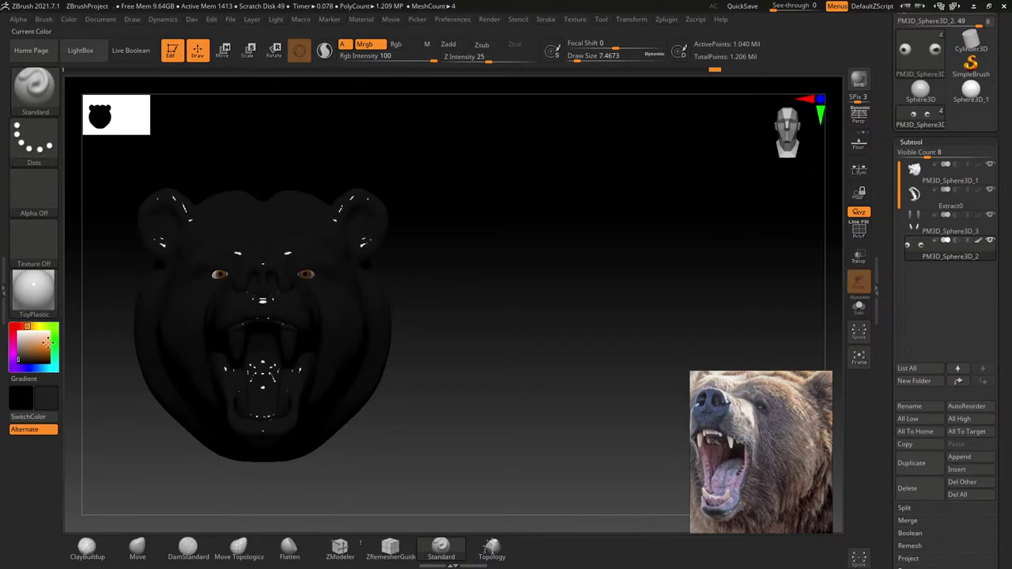
left_click(33, 289)
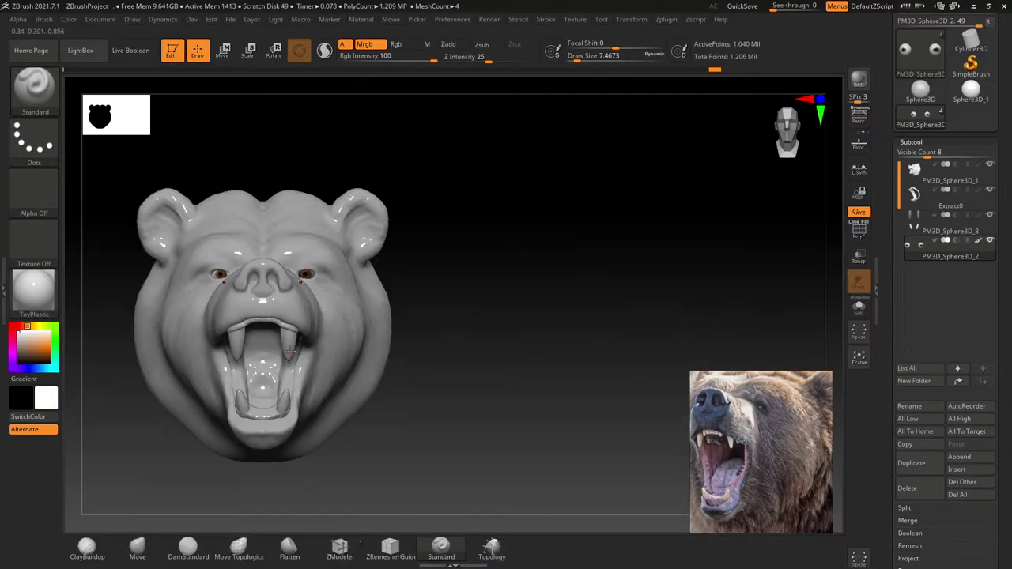
mouse_move(261, 332)
right_mouse_down()
mouse_move(317, 316)
mouse_move(242, 332)
right_mouse_up()
left_click(317, 316, "alt")
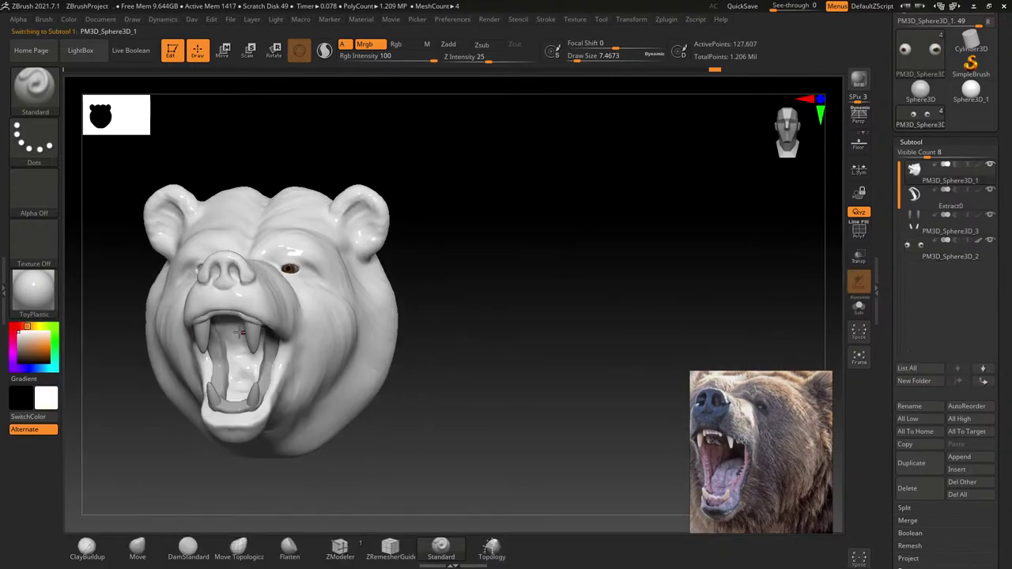
left_click(34, 290)
left_click(155, 439)
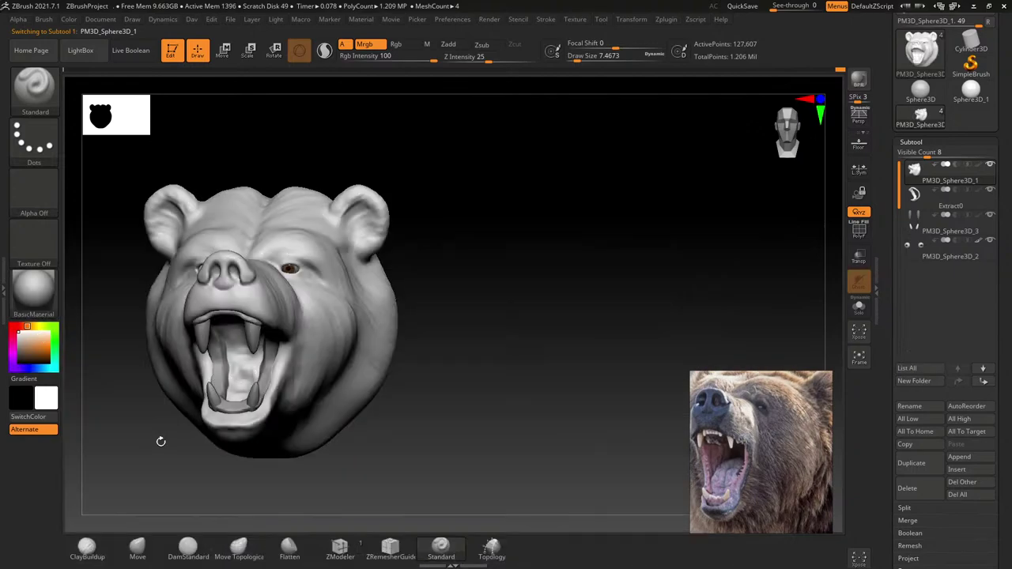
mouse_move(352, 311)
right_mouse_down("alt")
mouse_move(400, 295)
mouse_move(336, 244)
mouse_move(334, 261)
mouse_move(361, 308)
mouse_move(325, 273)
mouse_move(359, 321)
right_mouse_up("alt")
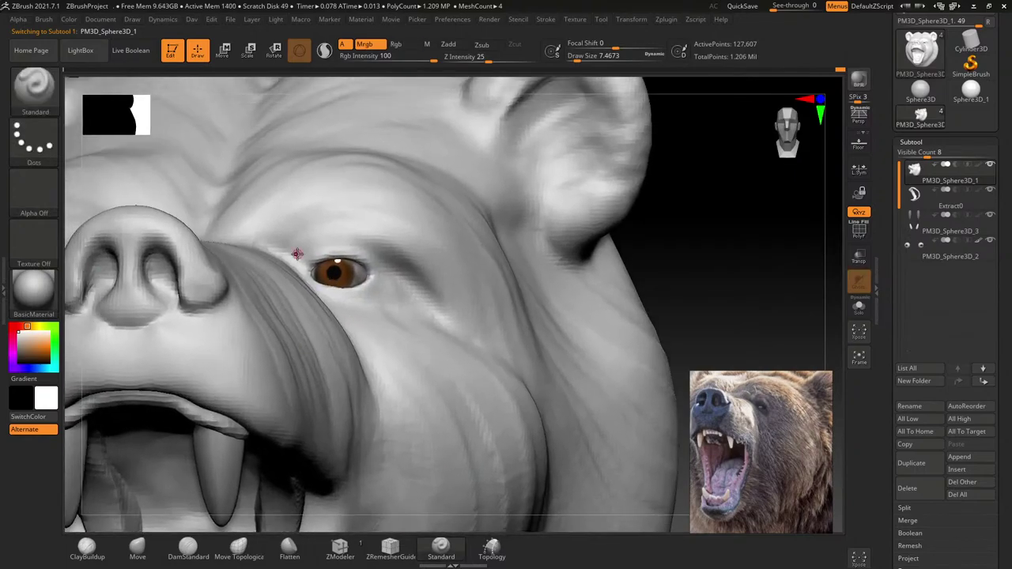
Step: Pick the Move brush (B, M, V) and pull the eye's outer corner into an almond shape
left_click(47, 99)
key("m")
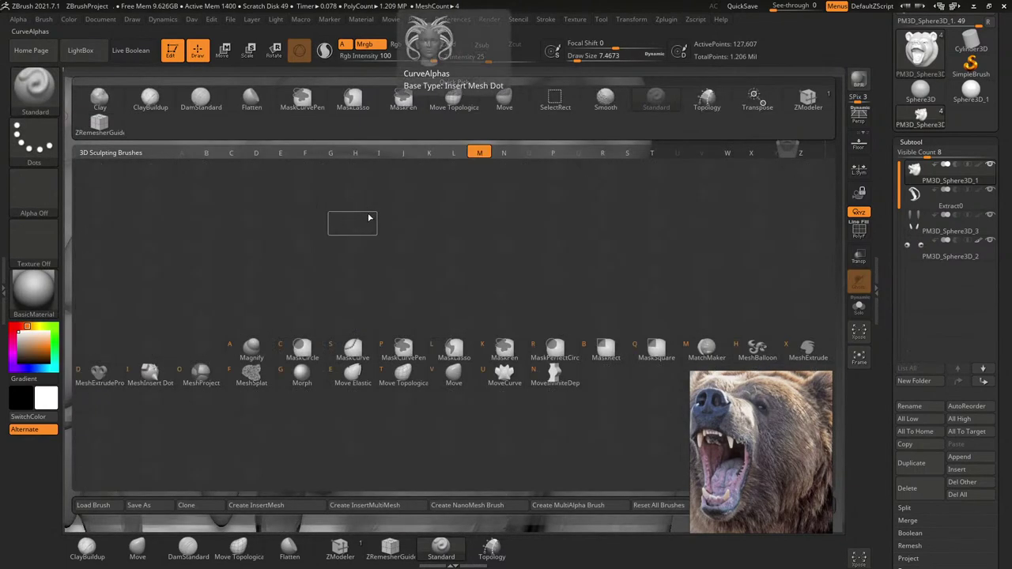
key("v")
mouse_move(373, 215)
right_mouse_down()
mouse_move(330, 296)
mouse_move(300, 283)
mouse_move(308, 319)
right_mouse_up()
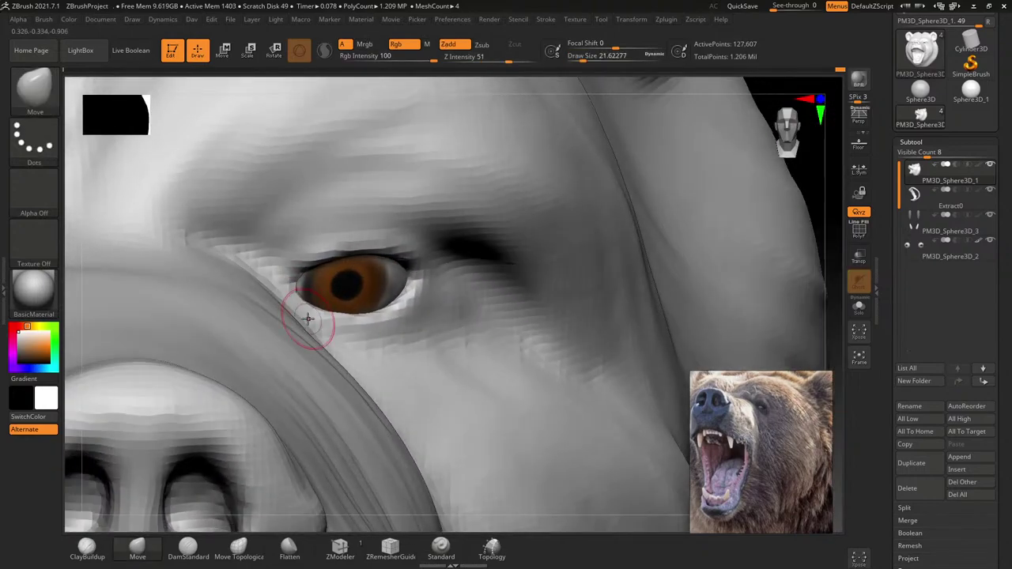
right_click_drag(301, 285, 394, 310)
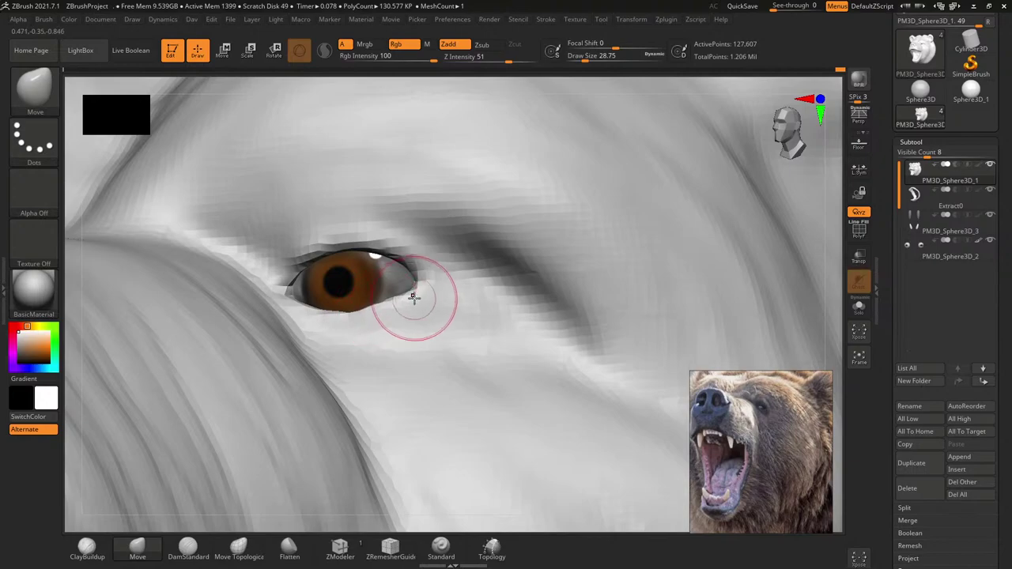
left_click_drag(406, 283, 388, 227)
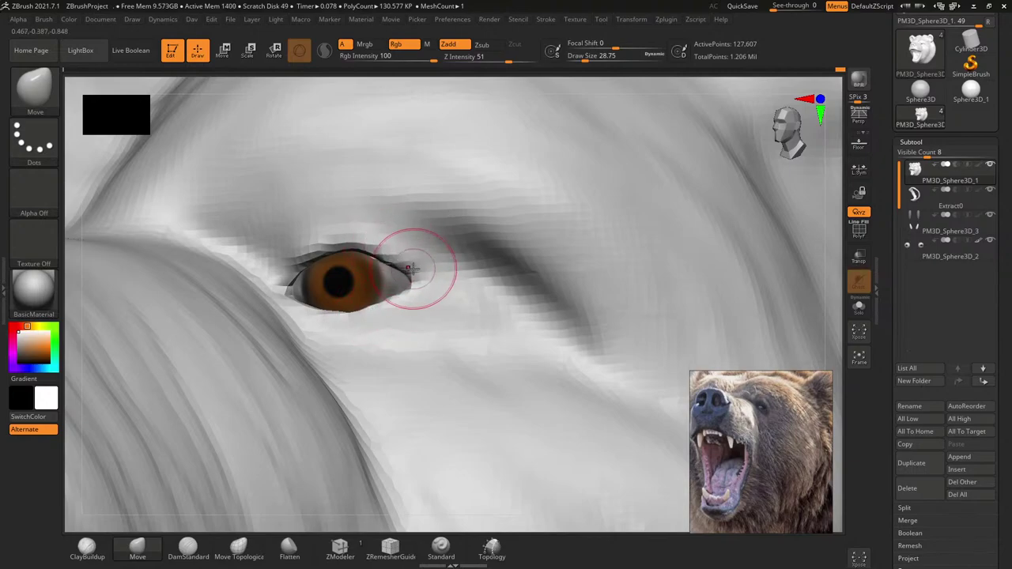
left_click_drag(409, 268, 350, 226)
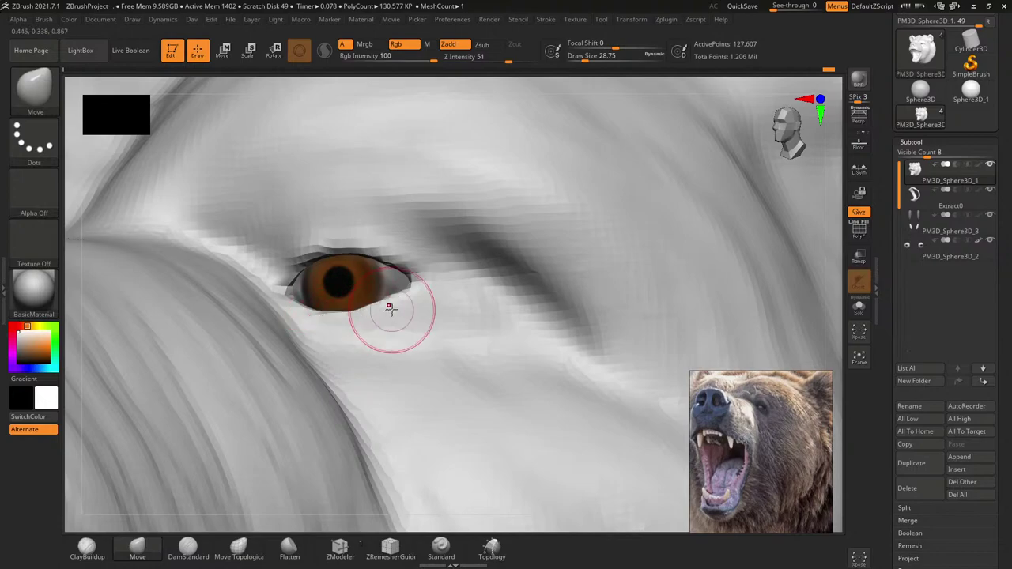
key("bracketleft")
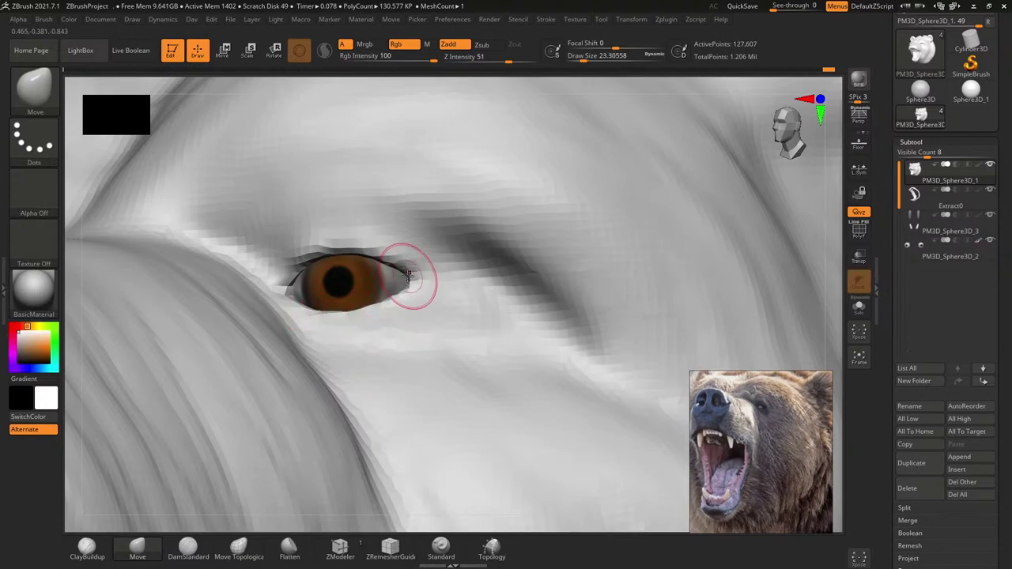
Step: With a smaller Move brush, drag the upper lid and mask the area over it
scroll(408, 281, "down", 10)
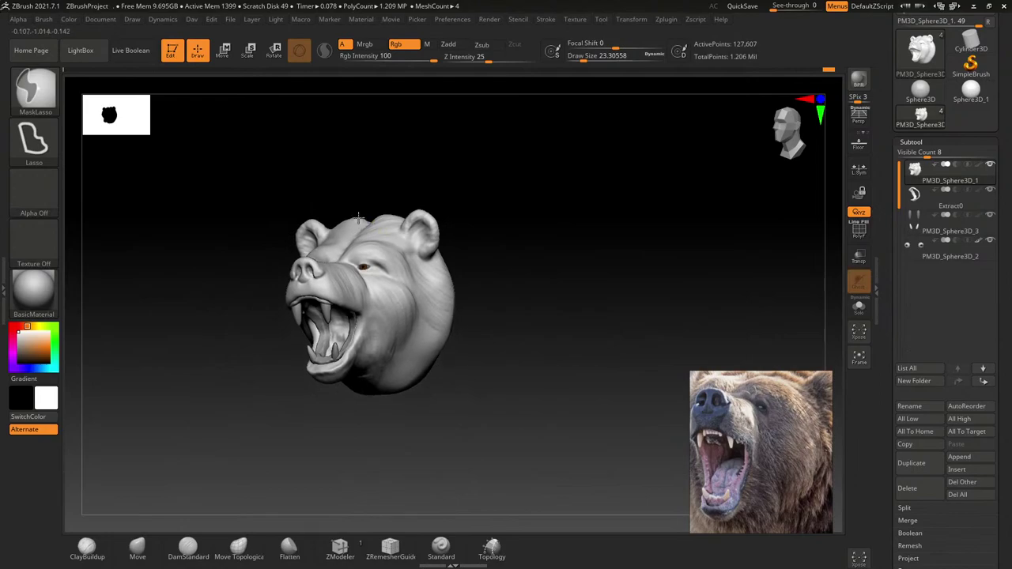
mouse_move(468, 188)
left_mouse_down()
mouse_move(427, 256)
mouse_move(463, 221)
left_mouse_up()
scroll(408, 292, "up", 2)
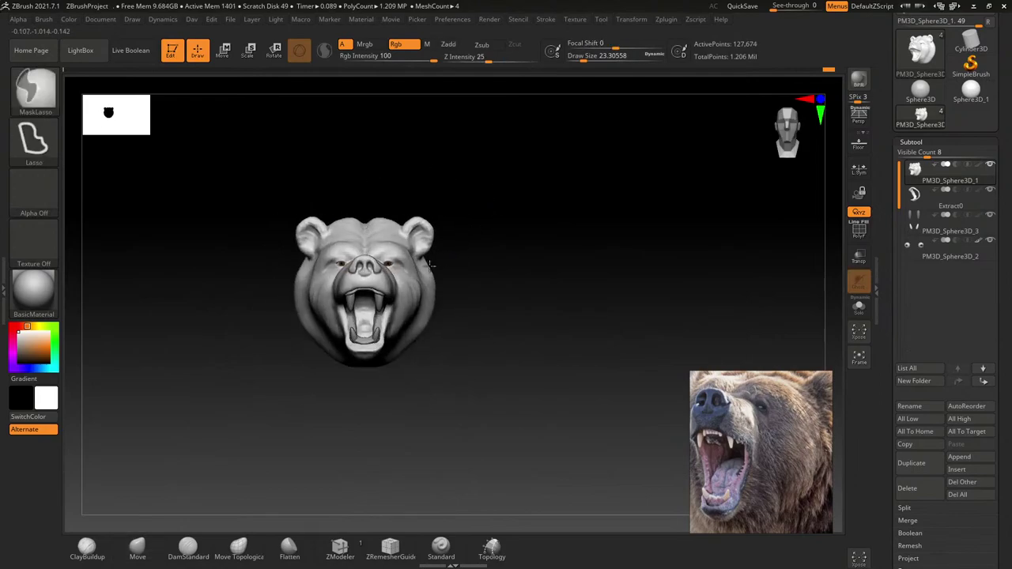
scroll(407, 292, "up", 3)
scroll(407, 293, "up", 3)
scroll(407, 293, "up", 4)
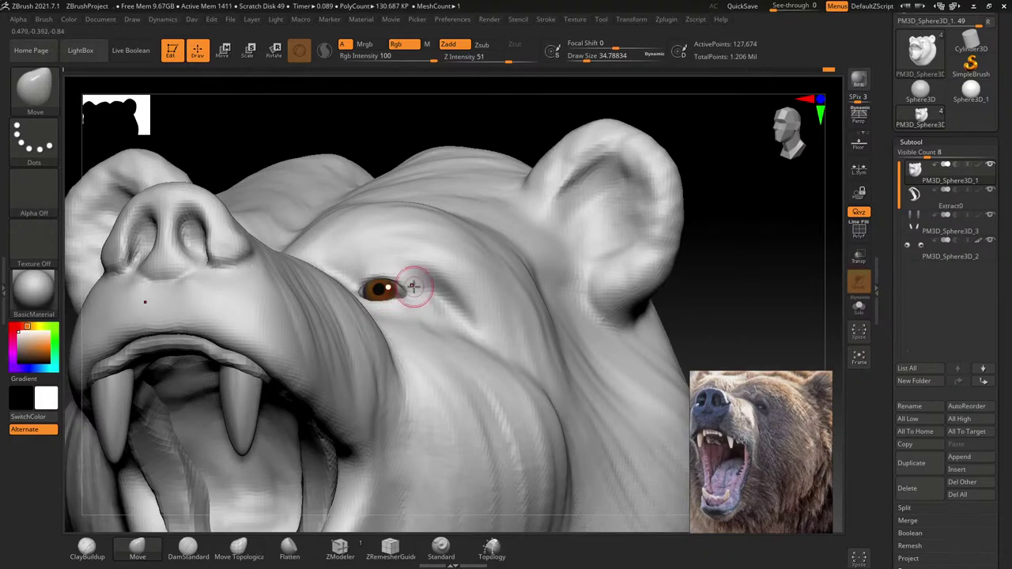
left_click_drag(412, 286, 414, 327, "shift")
scroll(414, 324, "up", 1)
scroll(414, 317, "up", 3)
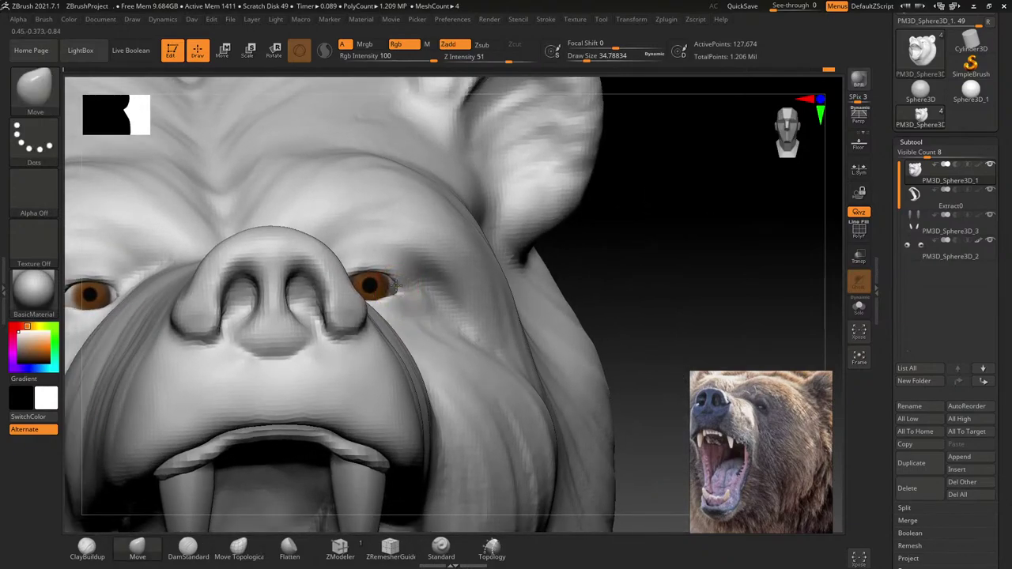
left_click_drag(395, 287, 373, 283)
scroll(376, 281, "up", 3)
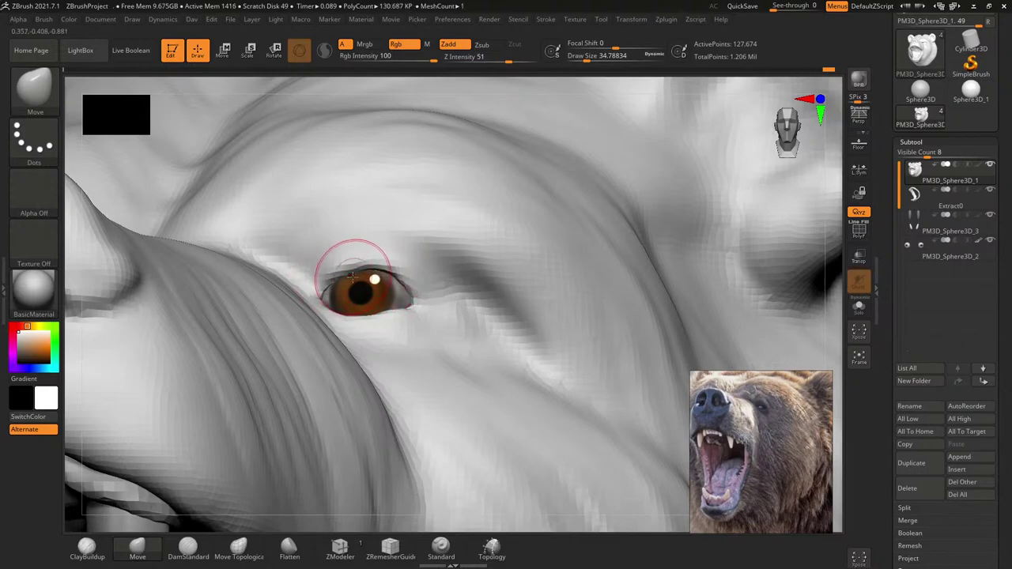
key("bracketleft")
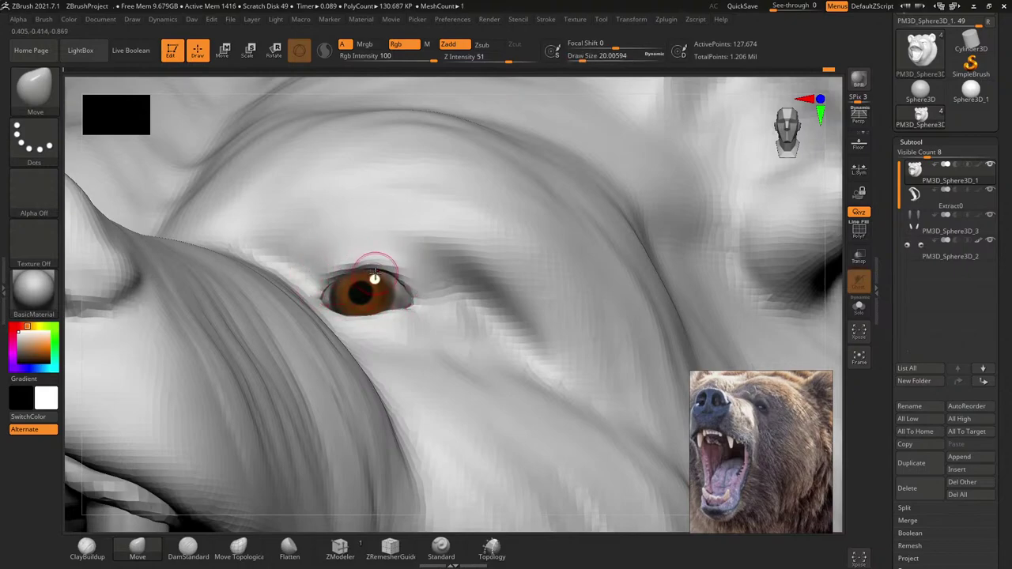
right_click_drag(403, 303, 395, 237)
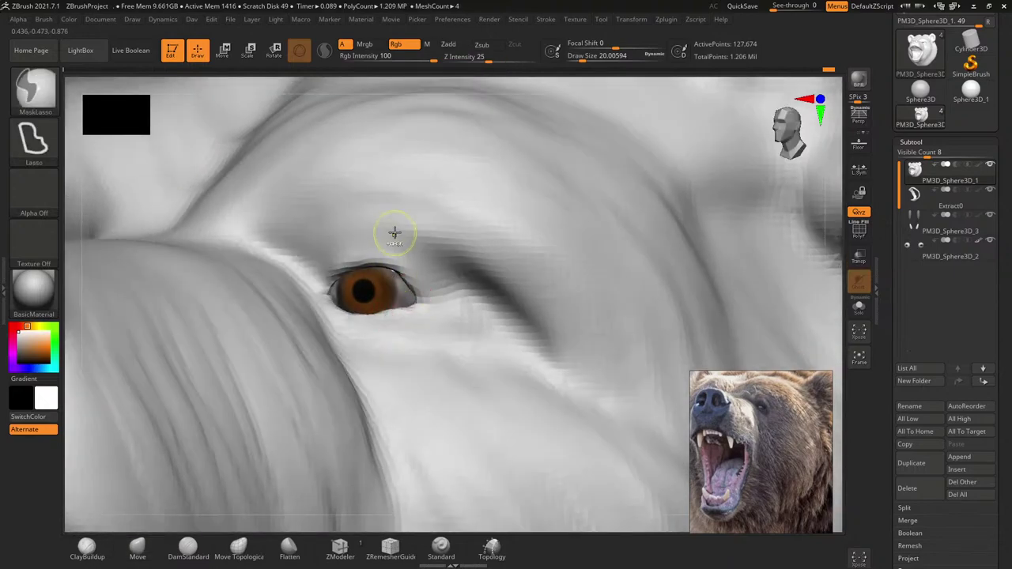
left_click_drag(398, 295, 413, 315, "ctrl")
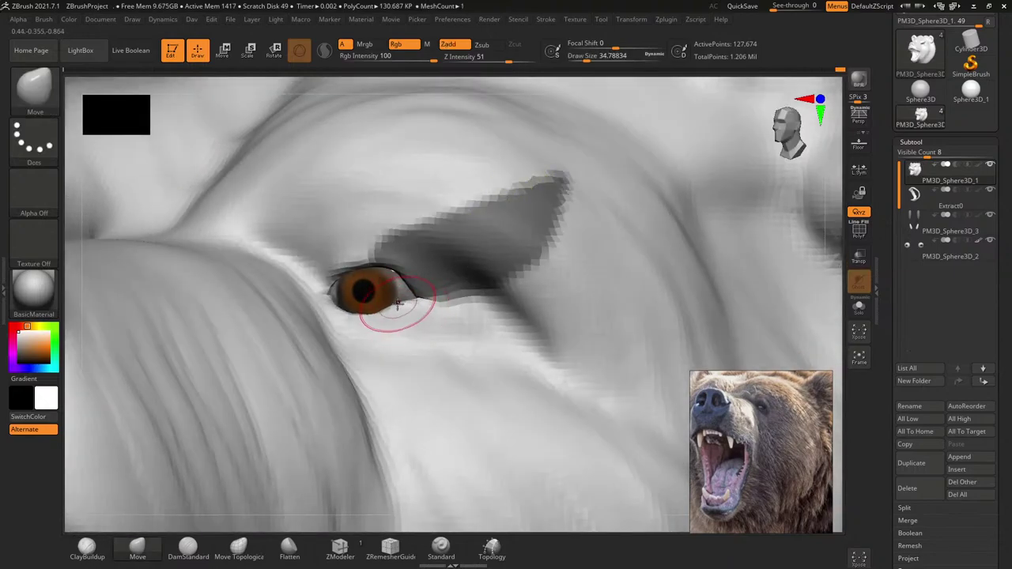
Step: Reduce Draw Size to about 27 and frame the whole bear head front-on
key("s")
left_click_drag(395, 307, 397, 309)
mouse_move(395, 307)
right_mouse_down()
mouse_move(395, 318)
mouse_move(417, 303)
right_mouse_up()
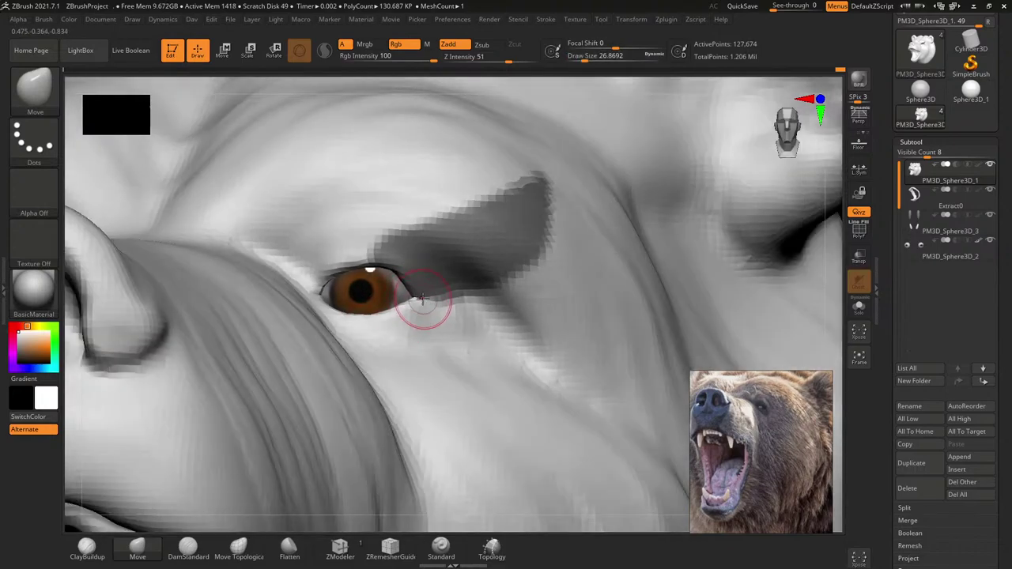
mouse_move(412, 303)
right_mouse_down("ctrl")
mouse_move(373, 289)
mouse_move(392, 238)
right_mouse_up("ctrl")
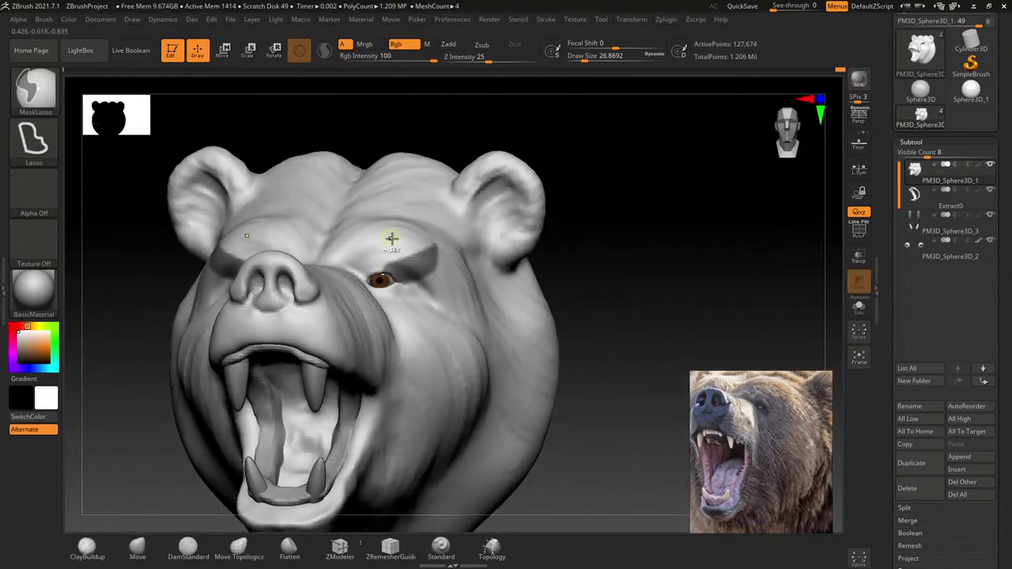
mouse_move(584, 346)
right_mouse_down("ctrl")
mouse_move(479, 344)
mouse_move(473, 290)
mouse_move(427, 332)
mouse_move(411, 316)
mouse_move(441, 324)
mouse_move(429, 287)
mouse_move(429, 309)
mouse_move(387, 347)
right_mouse_up("ctrl")
Step: Set the Standard brush to sculpt with Zadd instead of Mrgb and raise a lid fold above the eye
left_click(441, 546)
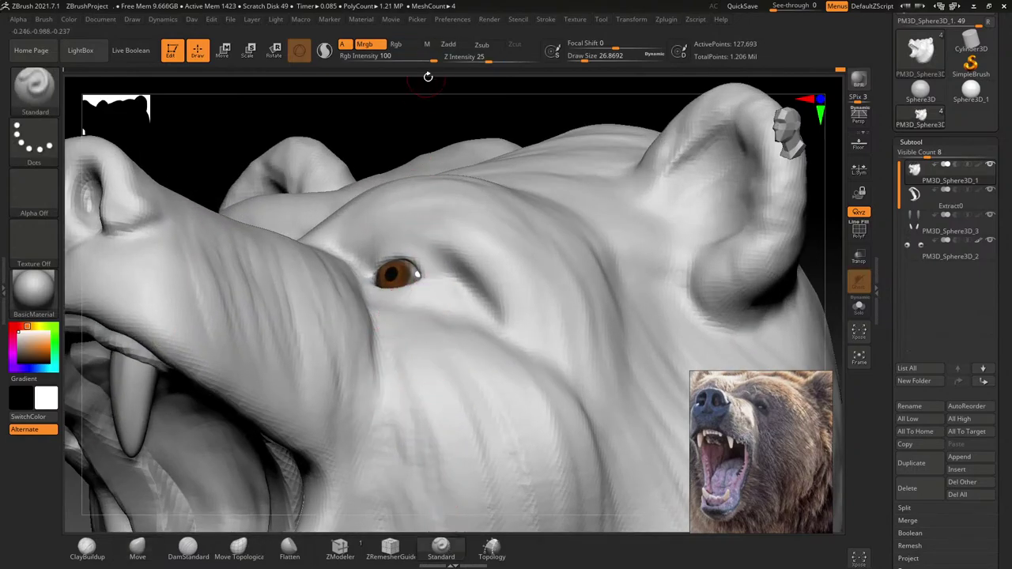
left_click(448, 45)
left_click(365, 45)
right_click_drag(411, 214, 408, 281, "ctrl")
key("[")
mouse_move(361, 253)
left_mouse_down()
mouse_move(324, 267)
mouse_move(404, 249)
left_mouse_up()
Step: Carve a sharper crease above the eye with a smaller brush, then smooth it
right_click_drag(448, 334, 429, 276)
key("[")
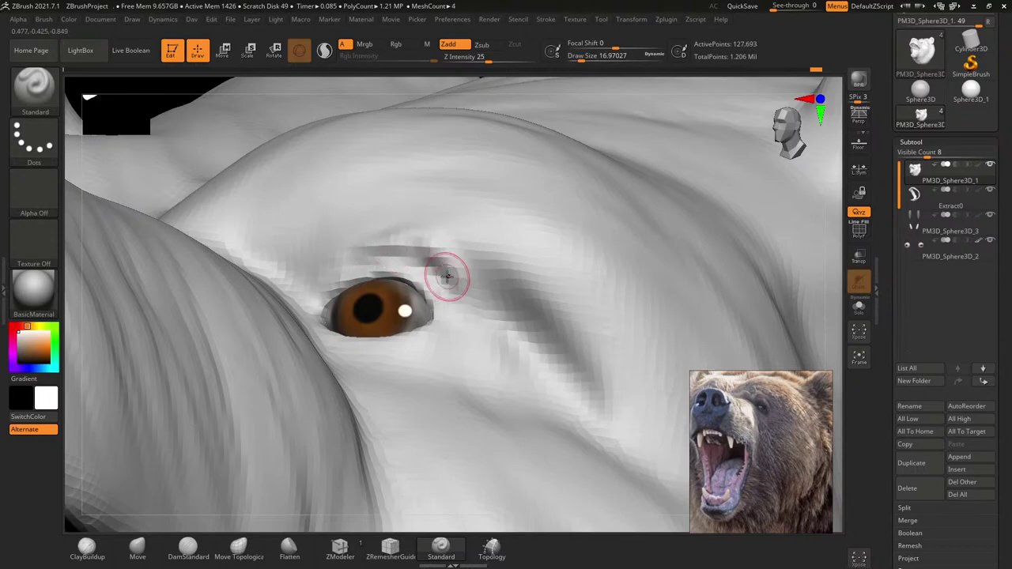
key("shift")
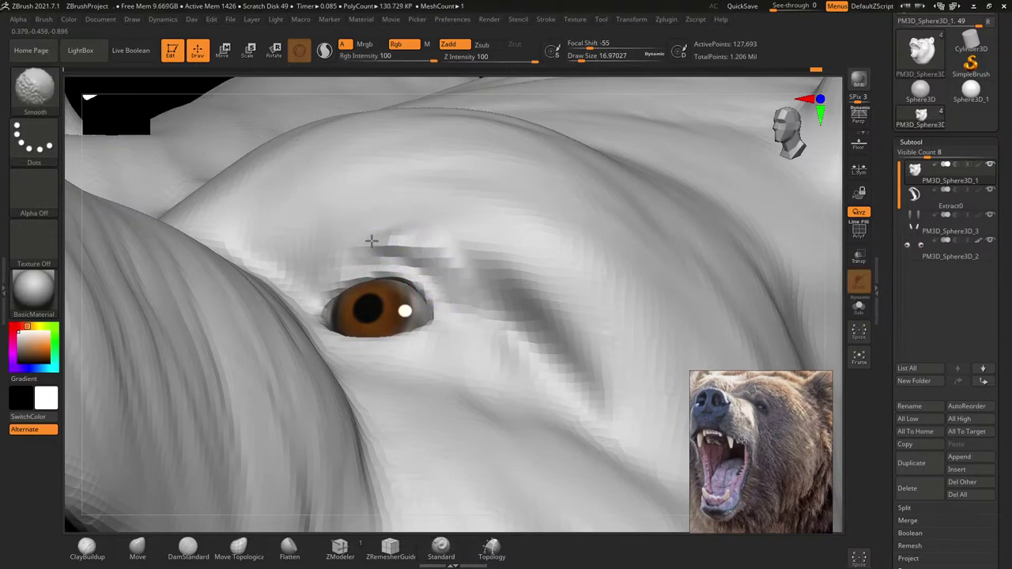
left_click_drag(341, 253, 421, 267)
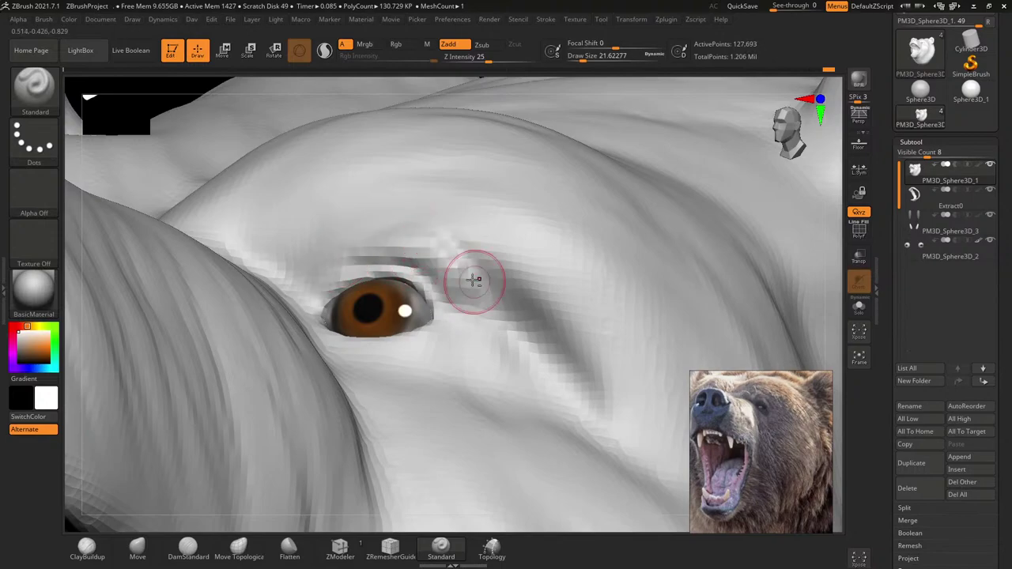
key("shift")
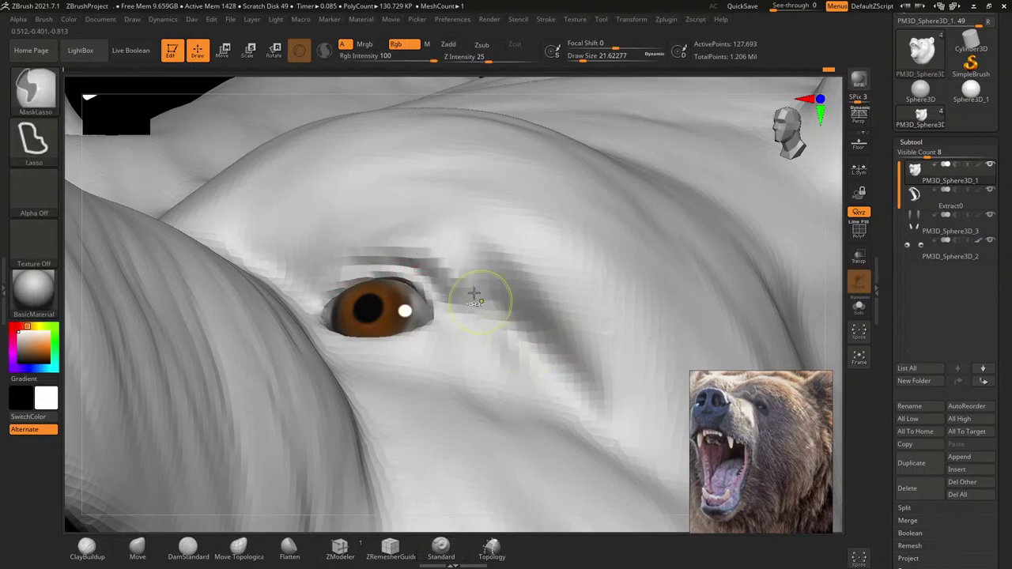
mouse_move(474, 293)
right_mouse_down("ctrl")
mouse_move(452, 269)
mouse_move(466, 142)
right_mouse_up("ctrl")
mouse_move(439, 251)
right_mouse_down("ctrl")
mouse_move(409, 168)
mouse_move(419, 142)
mouse_move(449, 307)
mouse_move(427, 301)
mouse_move(419, 316)
mouse_move(493, 311)
mouse_move(474, 260)
mouse_move(477, 214)
right_mouse_up("ctrl")
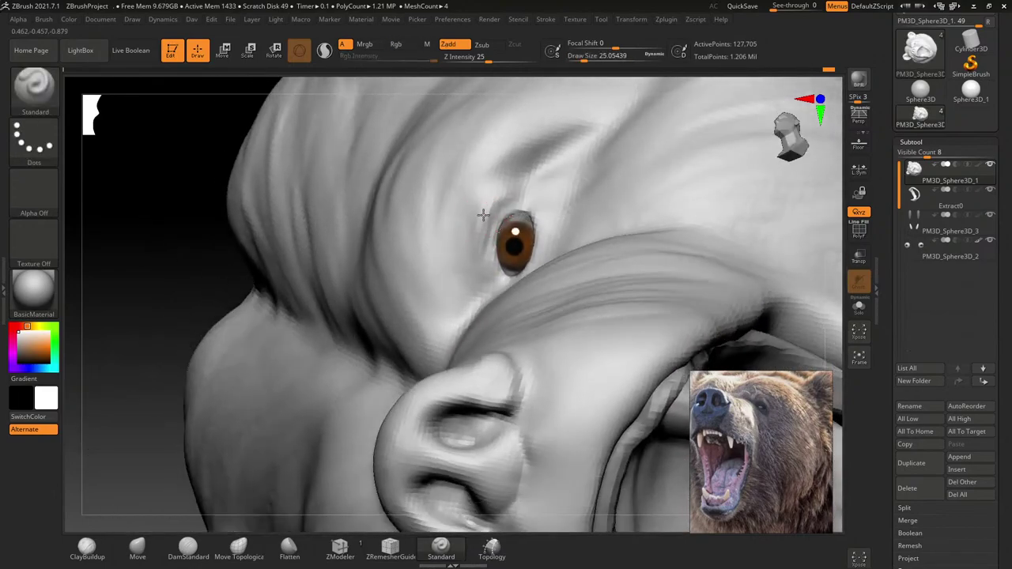
Step: Smooth the brow near the eye at Draw Size about 28.75
key("bracketleft")
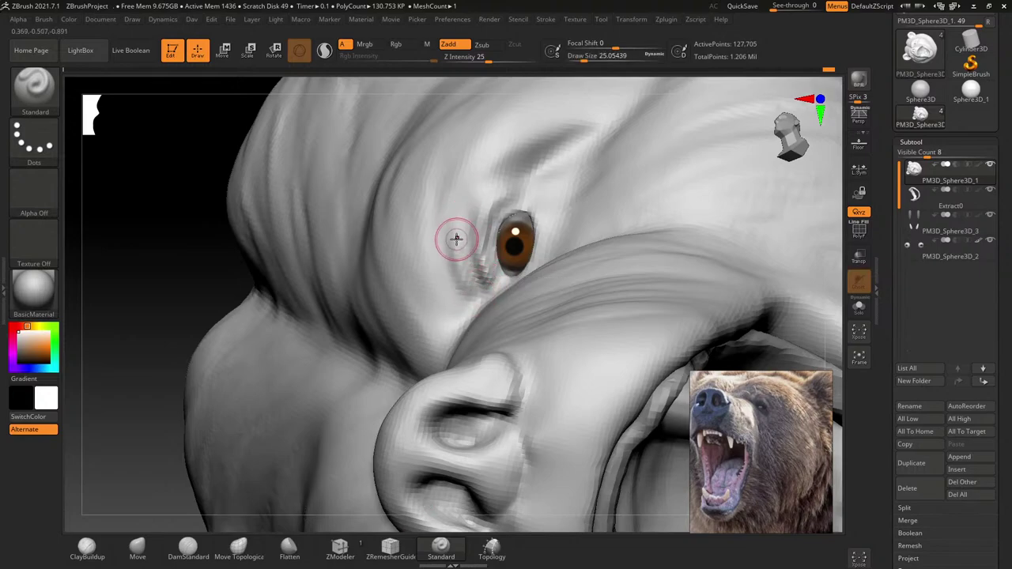
key("s")
left_click_drag(459, 251, 464, 268)
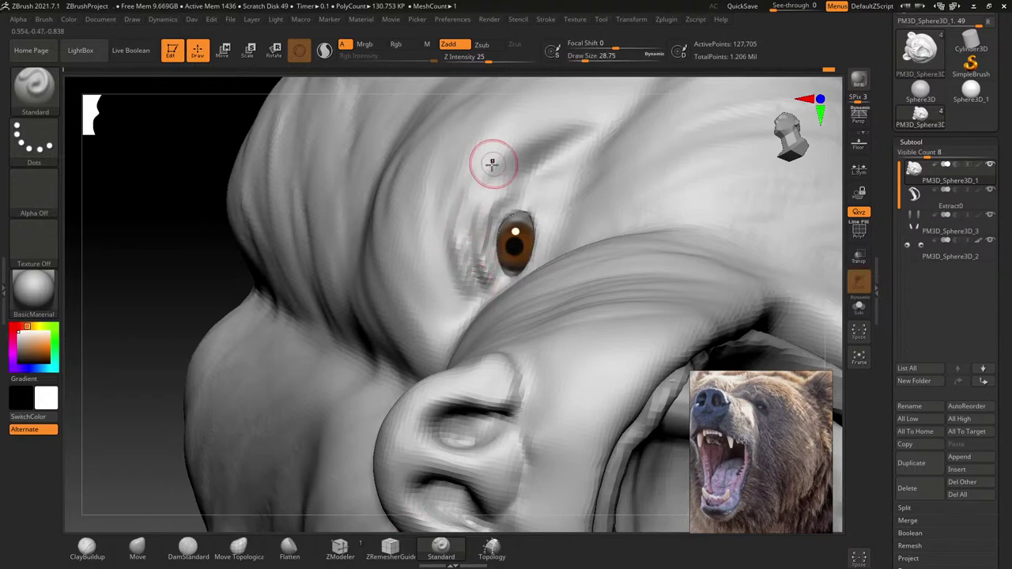
key("shift")
mouse_move(495, 172)
left_mouse_down("shift")
mouse_move(469, 203)
mouse_move(468, 293)
left_mouse_up("shift")
Step: At Draw Size about 32.7, carve and deepen the brow crease, then view the head in profile
key("s")
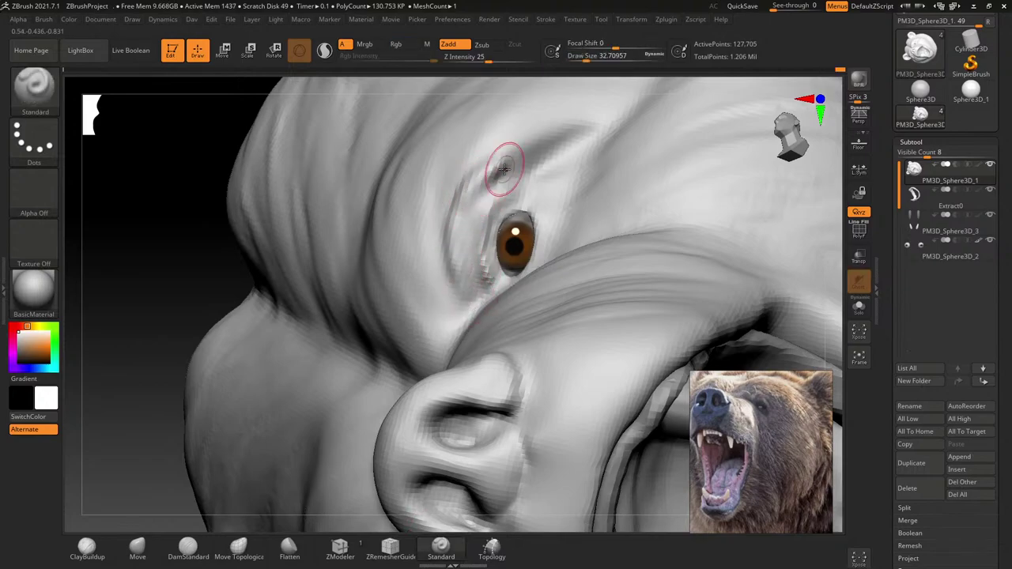
left_click_drag(481, 169, 498, 182)
right_click_drag(504, 178, 431, 238)
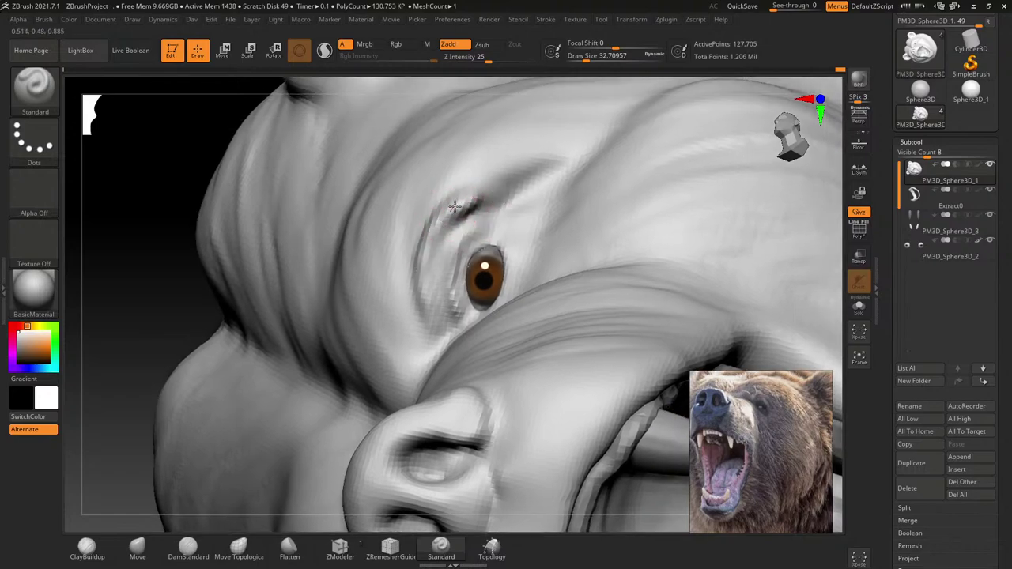
mouse_move(458, 208)
left_mouse_down()
mouse_move(525, 192)
mouse_move(483, 201)
mouse_move(428, 251)
mouse_move(438, 242)
mouse_move(442, 315)
mouse_move(423, 215)
left_mouse_up()
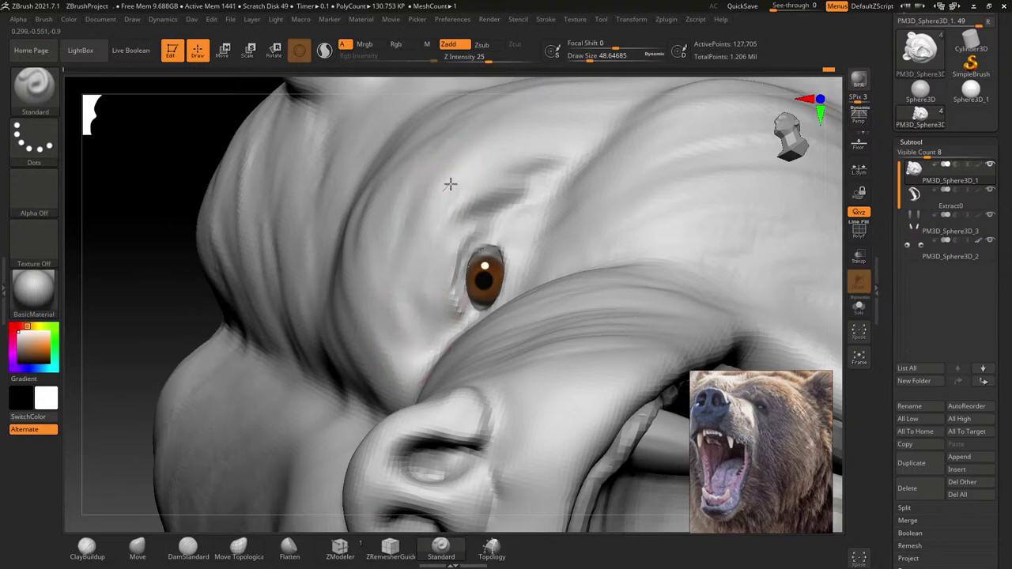
left_click_drag(485, 163, 394, 247, "shift")
key("f")
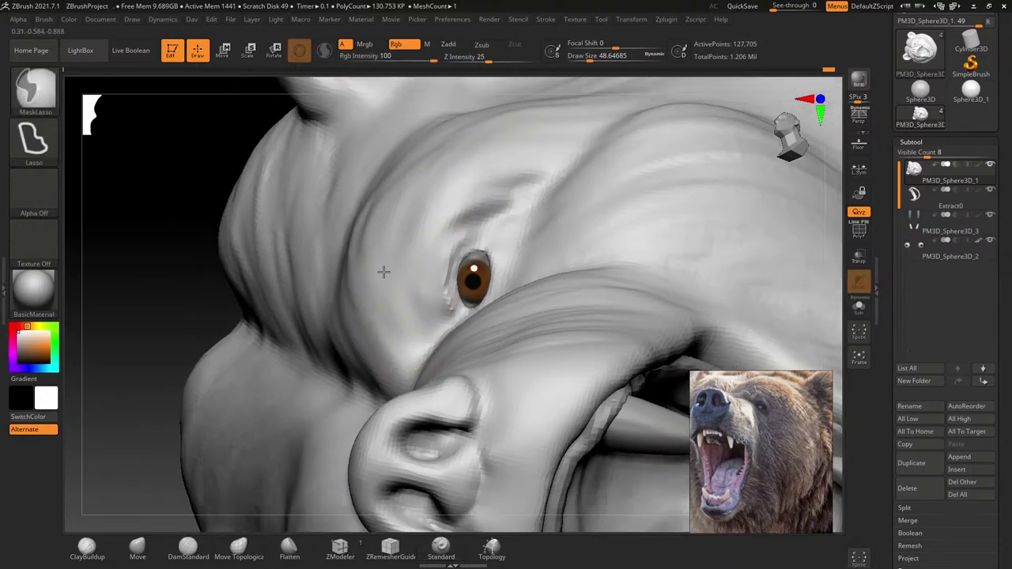
mouse_move(490, 247)
right_mouse_down()
mouse_move(490, 203)
mouse_move(480, 251)
mouse_move(489, 318)
right_mouse_up()
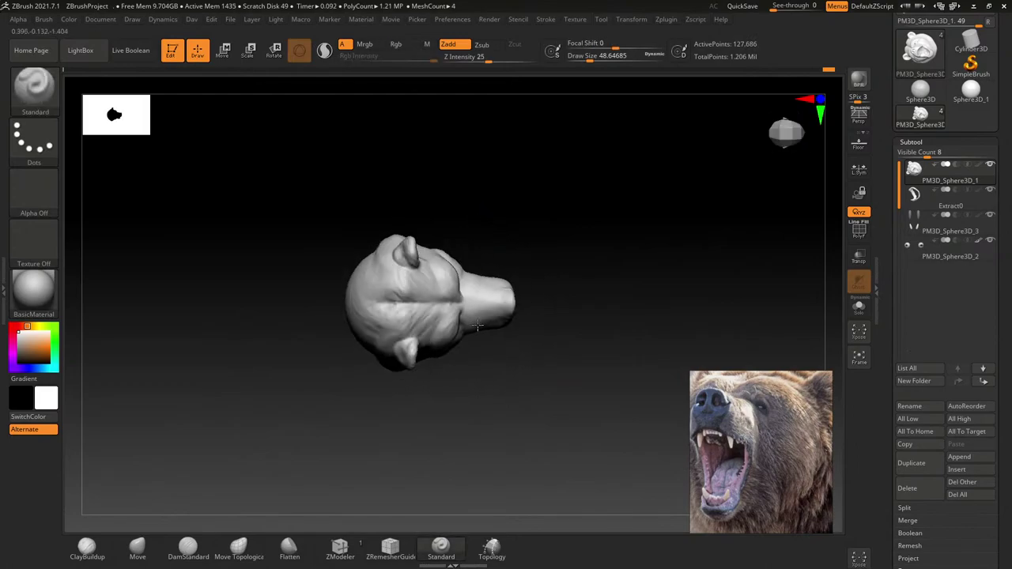
mouse_move(949, 229)
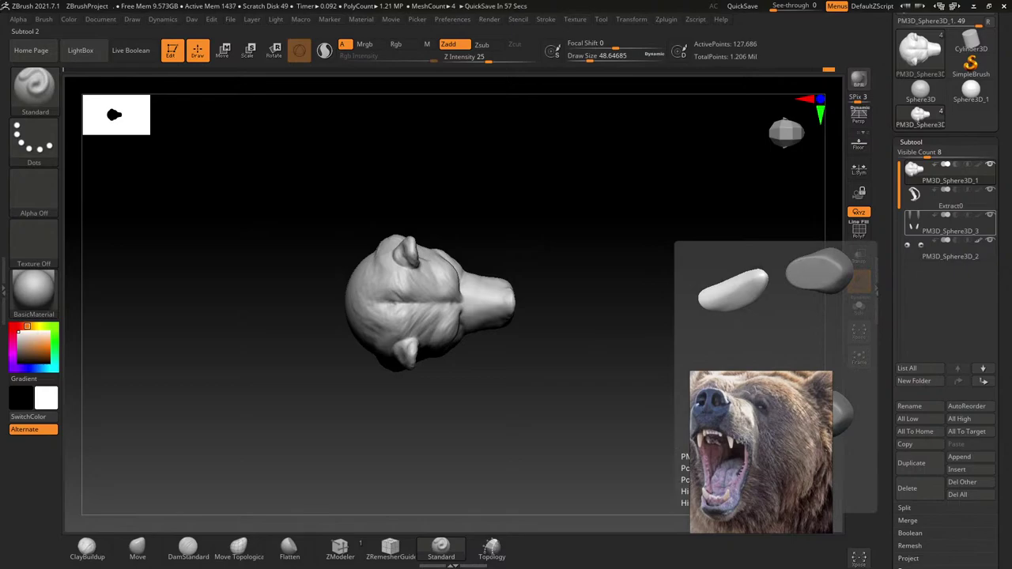
mouse_move(474, 205)
left_mouse_down()
mouse_move(462, 297)
mouse_move(432, 309)
mouse_move(523, 297)
mouse_move(525, 339)
mouse_move(512, 337)
mouse_move(541, 300)
mouse_move(554, 346)
mouse_move(517, 307)
left_mouse_up()
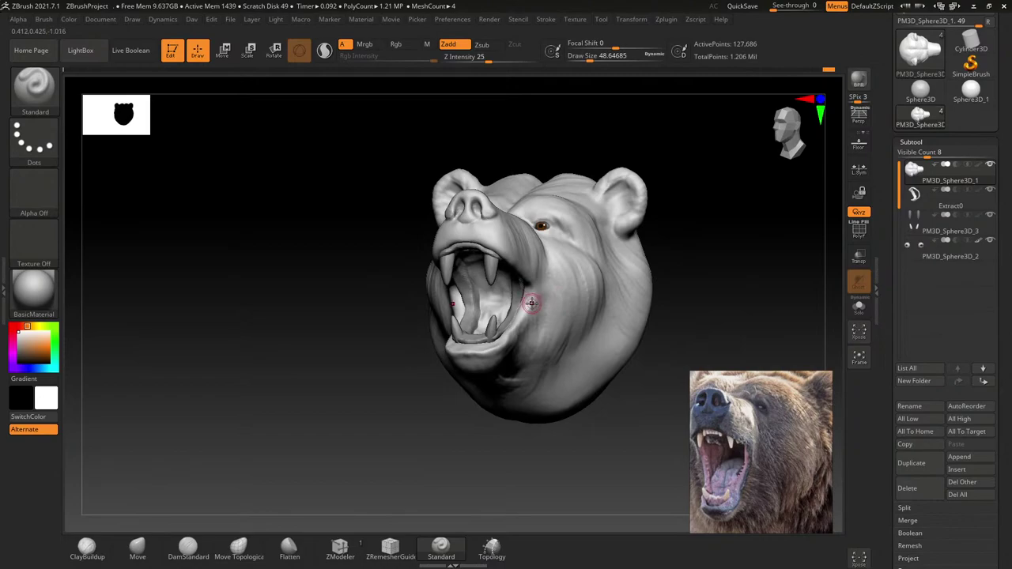
left_click_drag(518, 307, 520, 299)
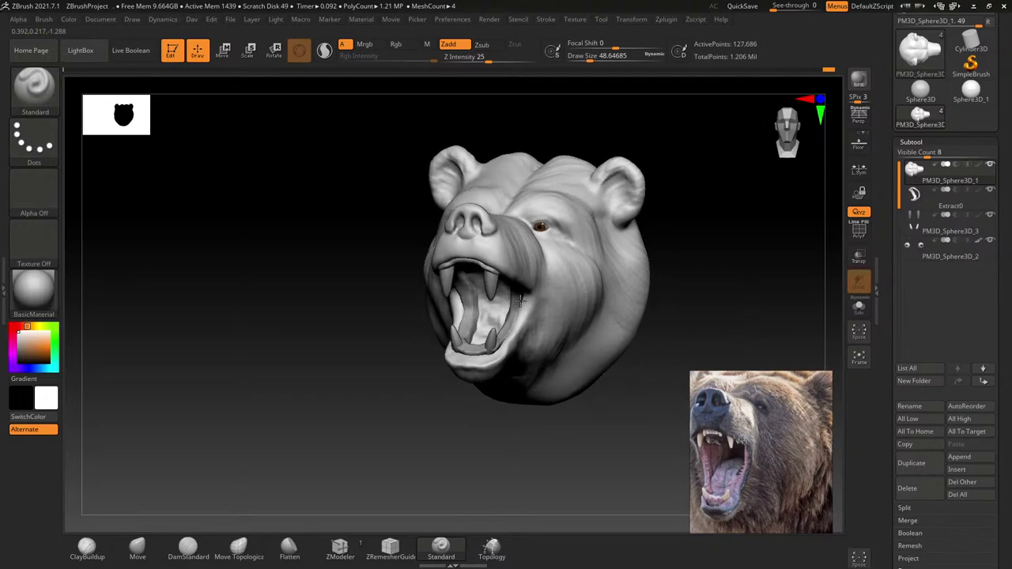
Step: Save the bear head project with Ctrl+S
left_click(231, 20)
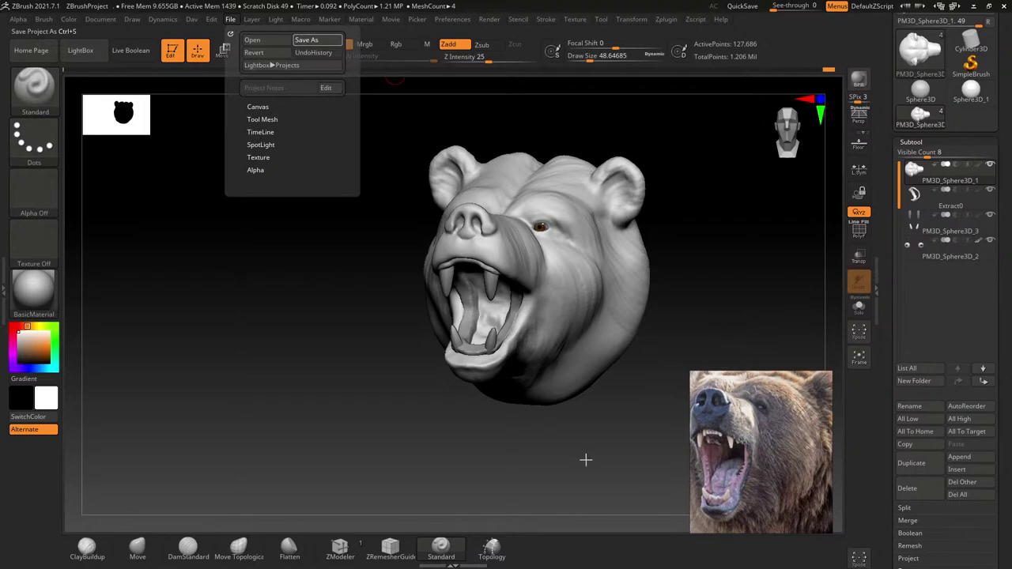
key("ctrl+s")
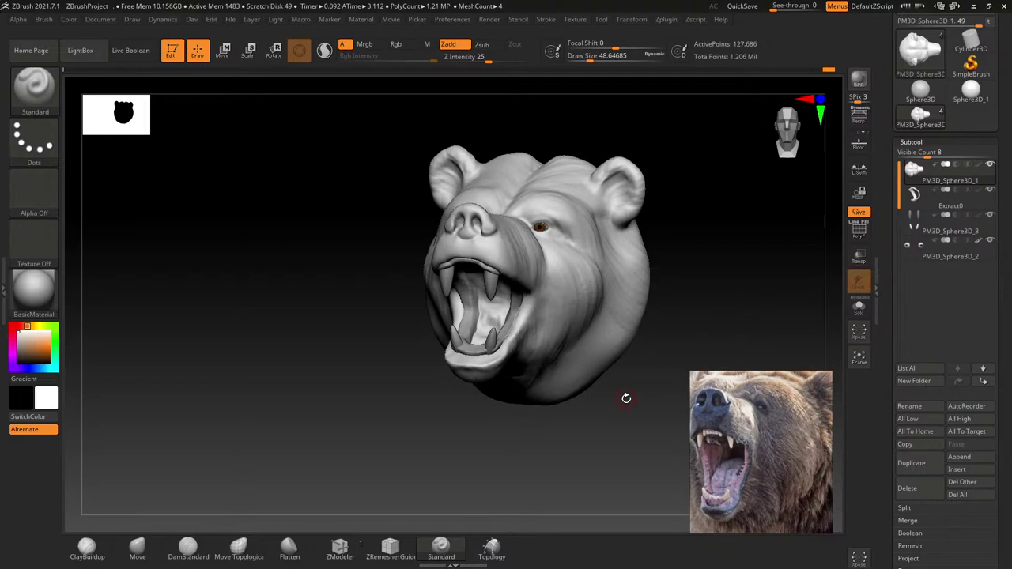
Step: Activate the teeth subtool PM3D_Sphere3D_3 and orbit around the head to inspect it
mouse_move(626, 398)
left_mouse_down()
mouse_move(603, 124)
mouse_move(603, 248)
mouse_move(558, 289)
mouse_move(530, 291)
left_mouse_up()
left_click(530, 291, "alt")
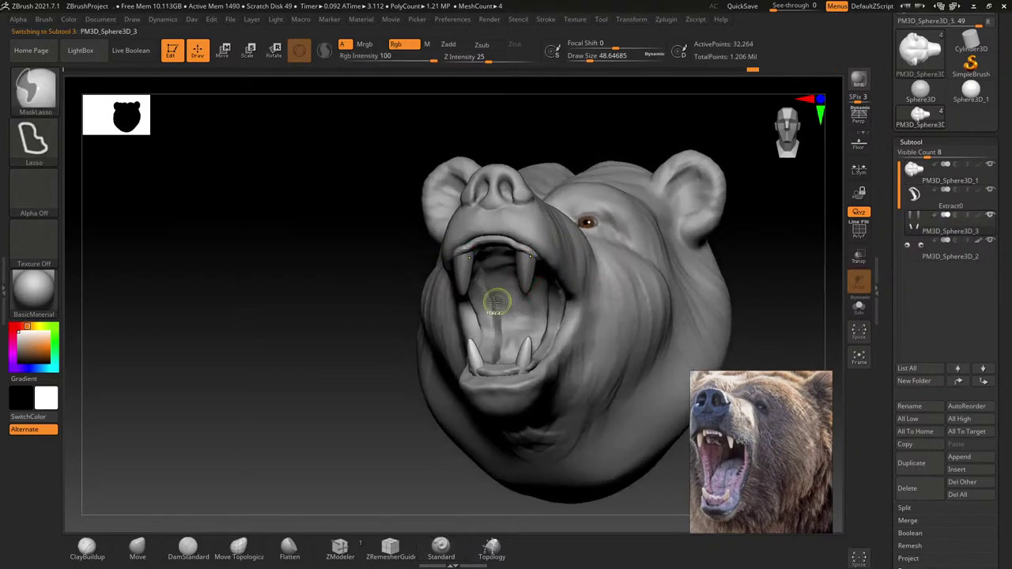
left_click_drag(382, 375, 487, 358)
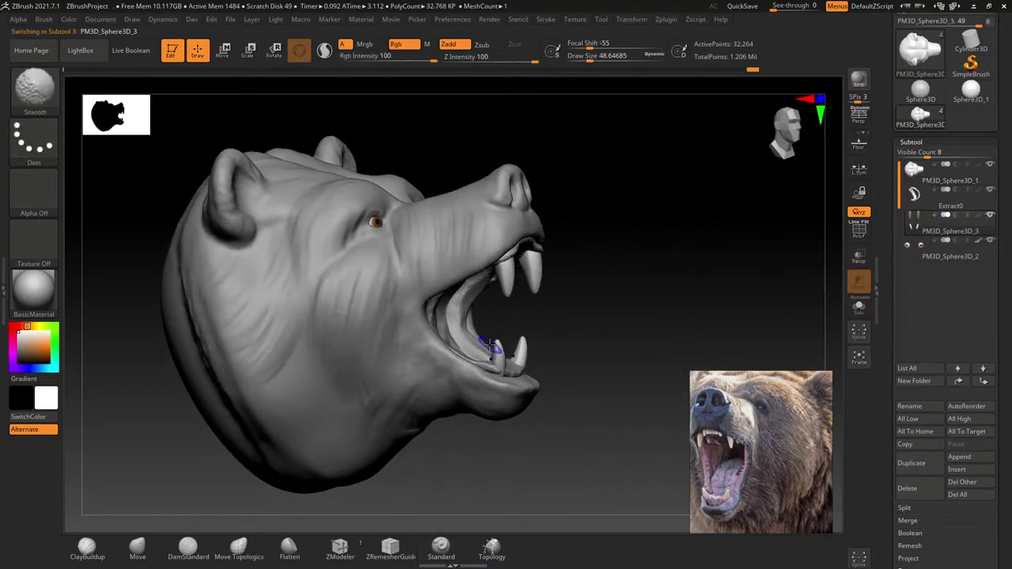
key("space")
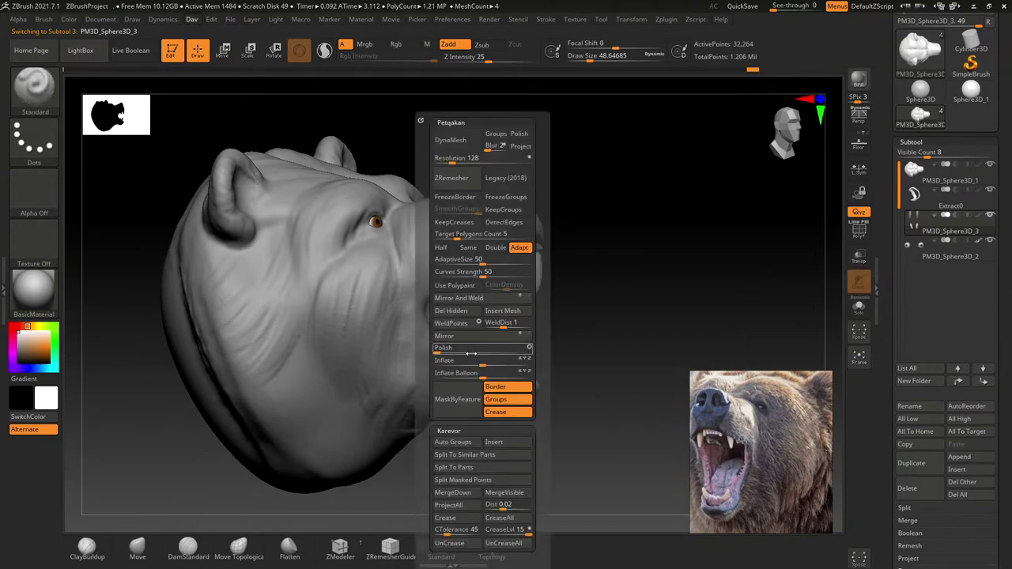
left_click_drag(564, 373, 522, 361)
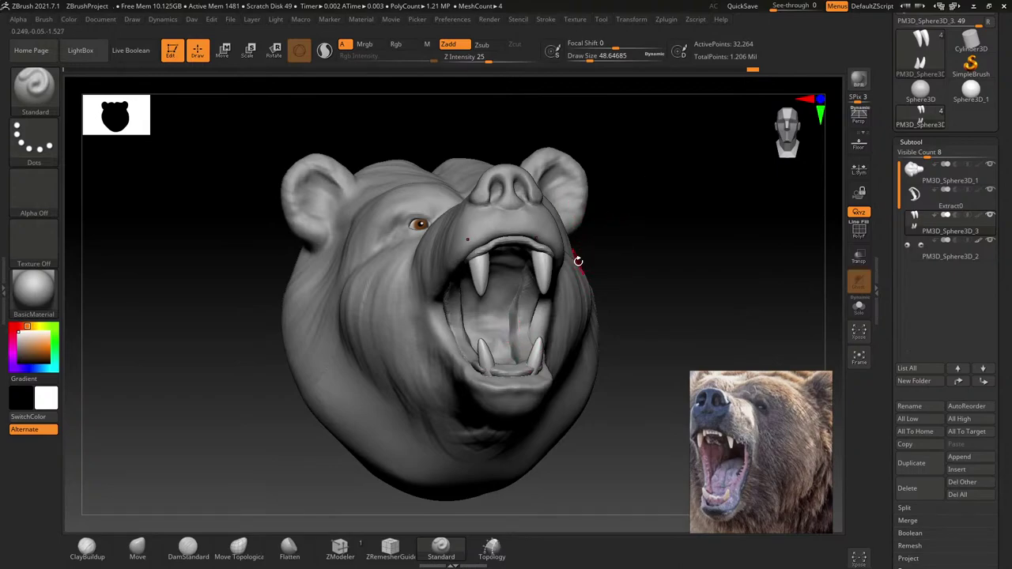
mouse_move(577, 261)
left_mouse_down()
mouse_move(598, 301)
mouse_move(561, 280)
left_mouse_up()
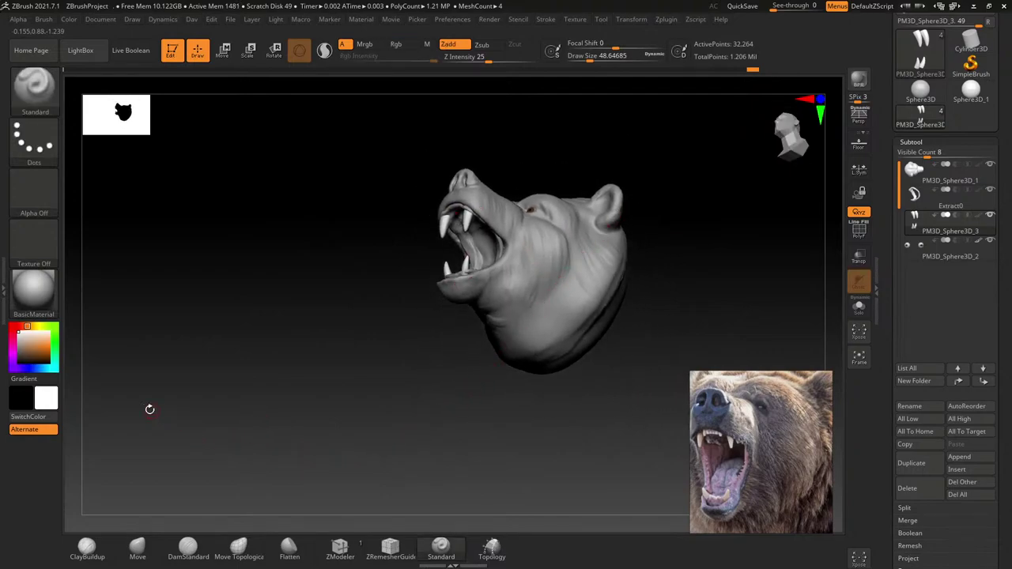
Step: Choose ClayBuildup at Draw Size about 87 and make the head subtool PM3D_Sphere3D_1 active
left_click(98, 544)
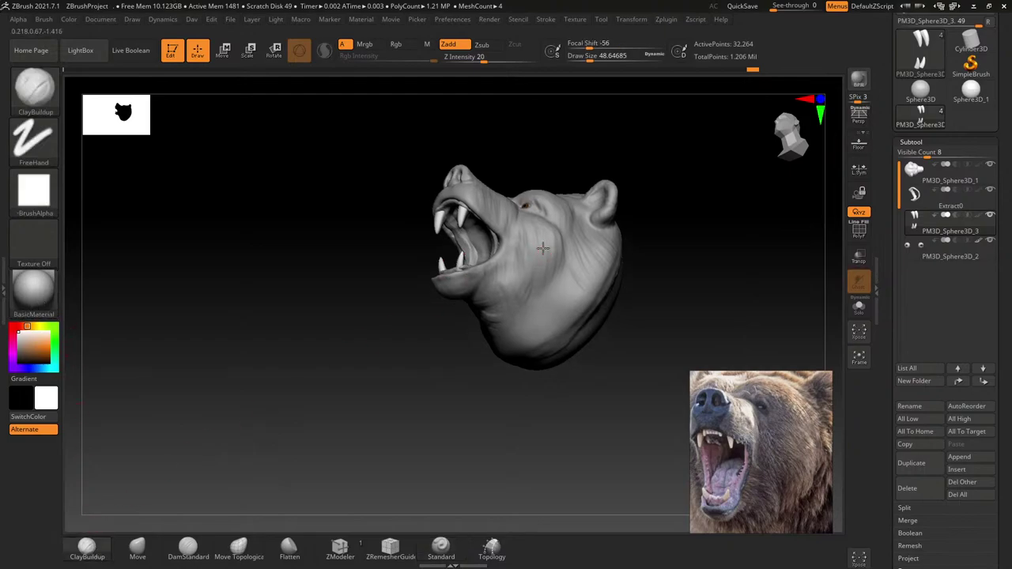
right_click_drag(443, 332, 503, 249, "ctrl")
key("s")
key("s")
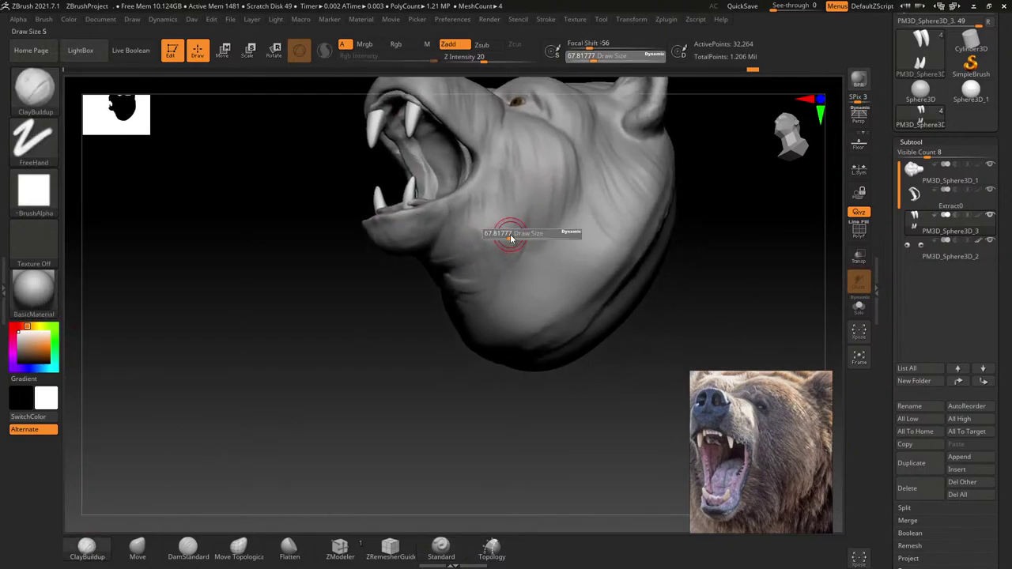
left_click_drag(506, 234, 523, 281)
left_click(515, 246, "alt")
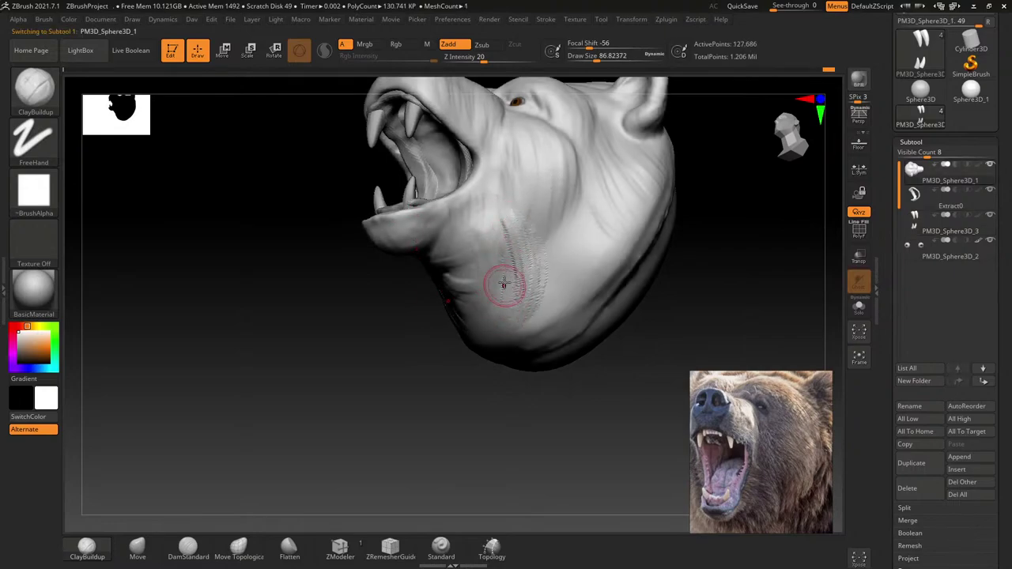
Step: Sculpt clay strokes onto the bear's cheek, orbiting to side views
right_click_drag(503, 283, 532, 255)
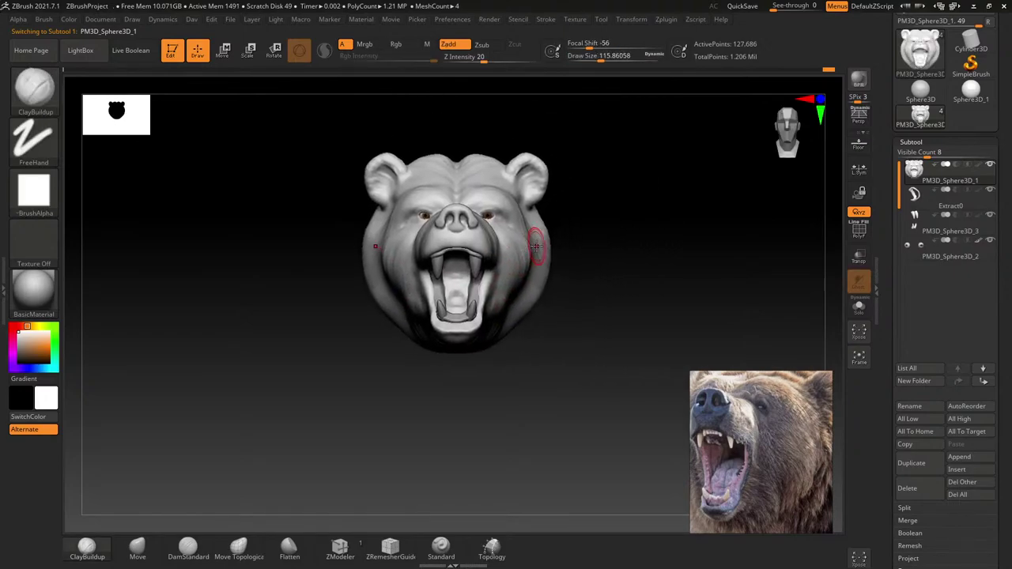
key("s")
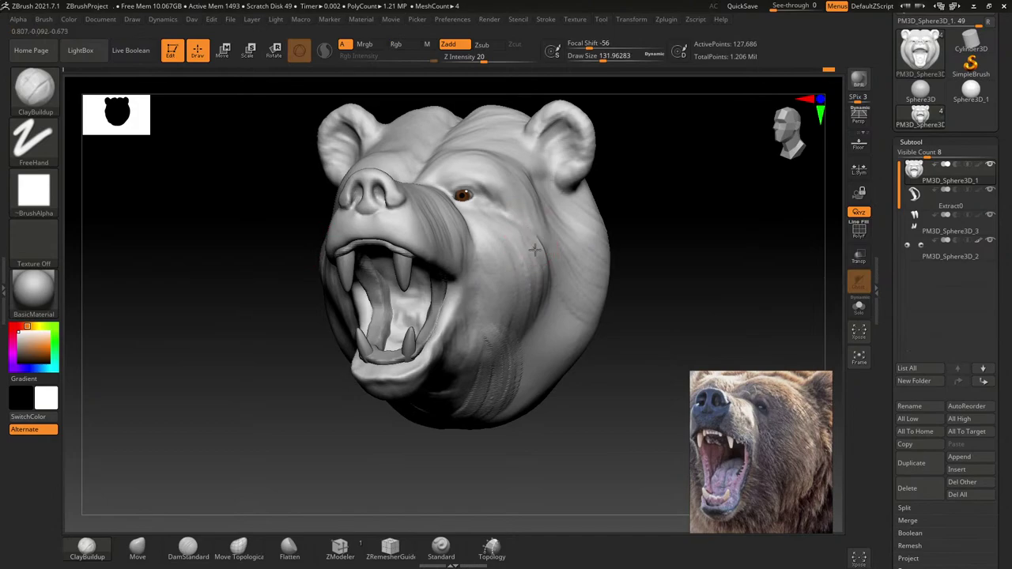
key("shift")
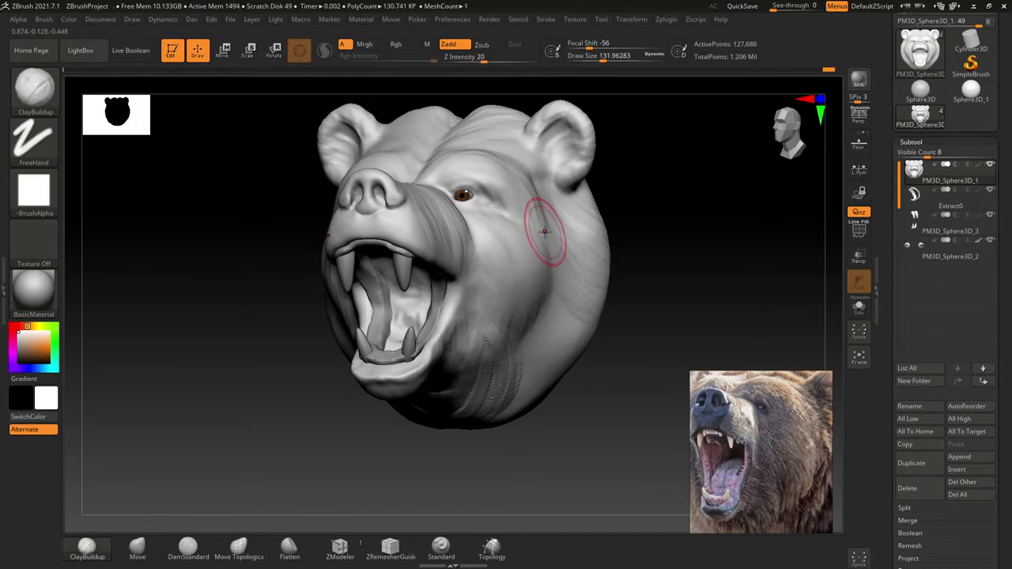
right_click_drag(548, 227, 541, 216)
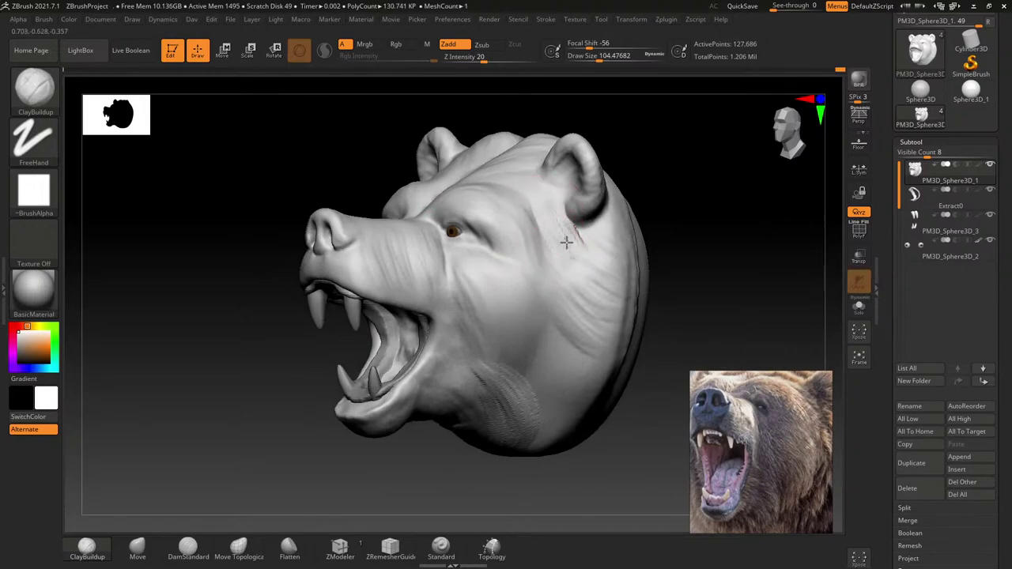
left_click_drag(533, 195, 551, 205)
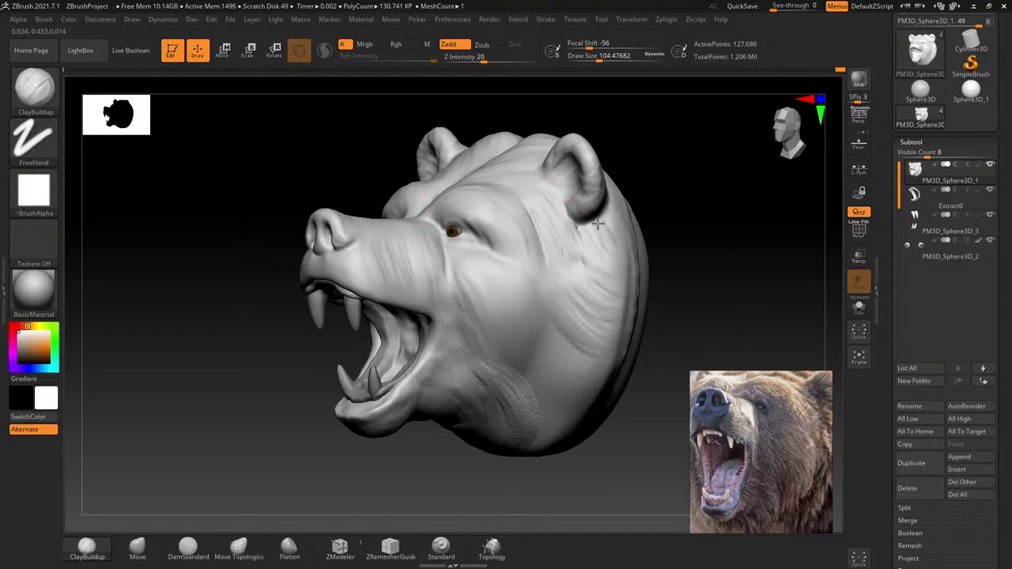
right_click_drag(578, 260, 553, 234)
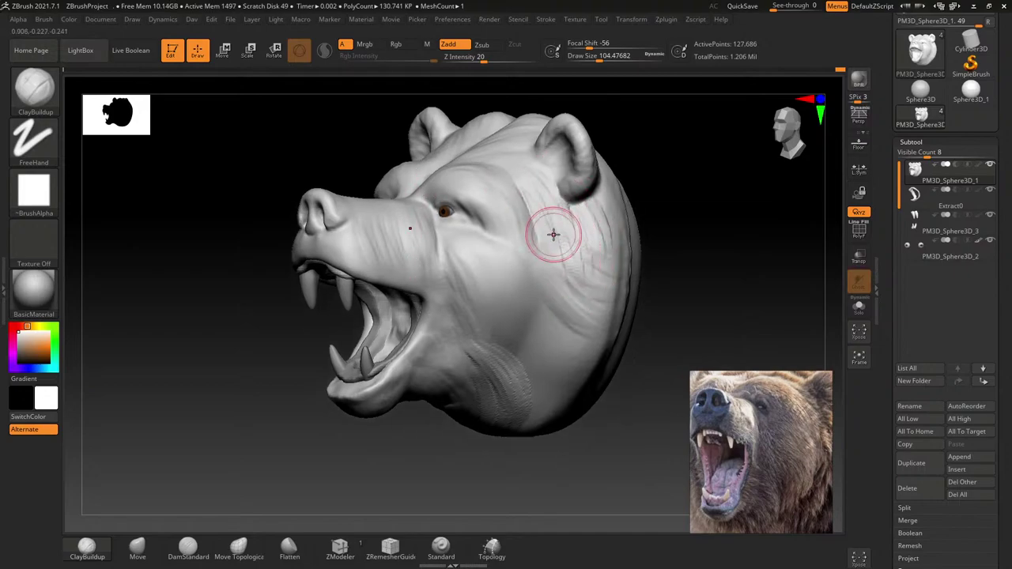
mouse_move(543, 316)
right_mouse_down("ctrl")
mouse_move(519, 314)
mouse_move(506, 333)
mouse_move(515, 307)
mouse_move(495, 332)
mouse_move(492, 302)
mouse_move(492, 321)
right_mouse_up("ctrl")
Step: Build up the lower lip's front rim with ClayBuildup at Draw Size about 54, resizing between orbits
key("s")
left_click(514, 305)
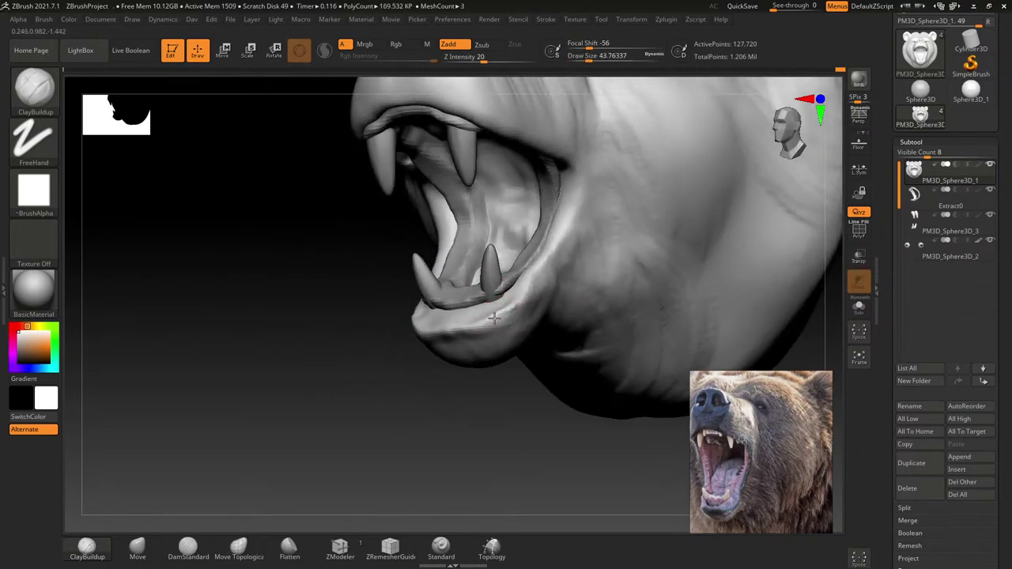
left_click_drag(502, 315, 494, 319)
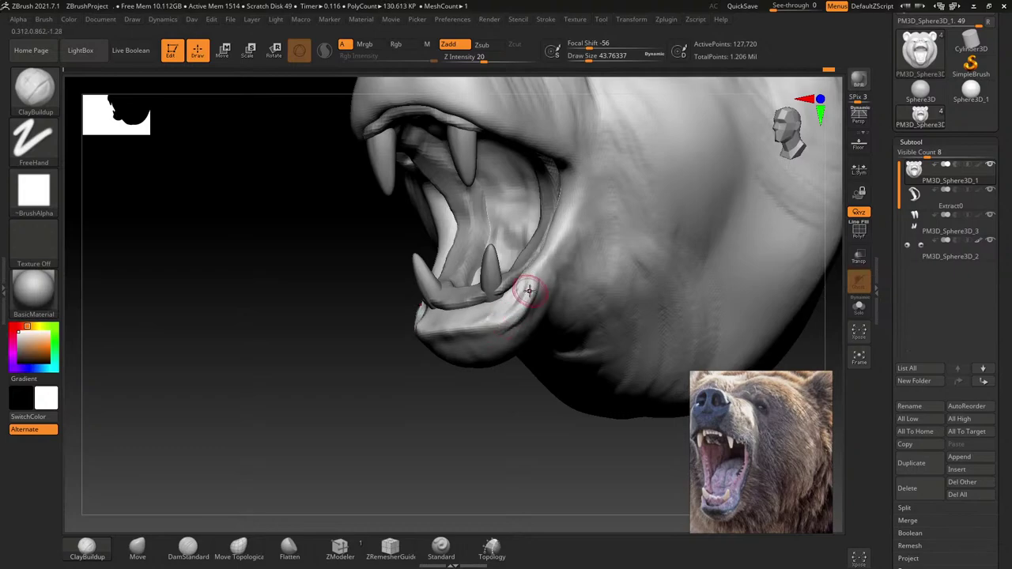
mouse_move(547, 259)
right_mouse_down()
mouse_move(543, 271)
mouse_move(547, 253)
mouse_move(535, 231)
right_mouse_up()
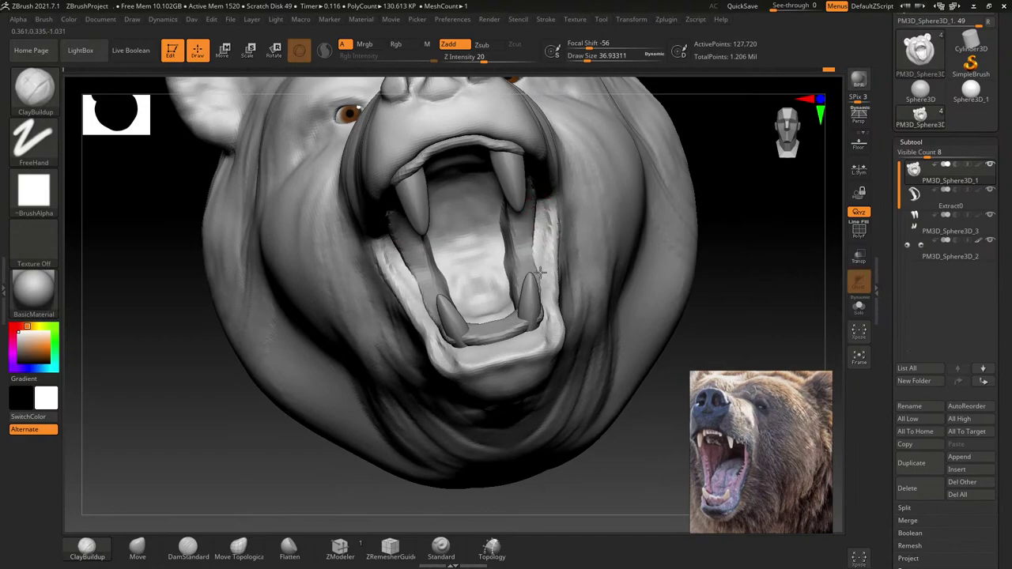
mouse_move(599, 430)
right_mouse_down()
mouse_move(507, 325)
mouse_move(495, 290)
right_mouse_up()
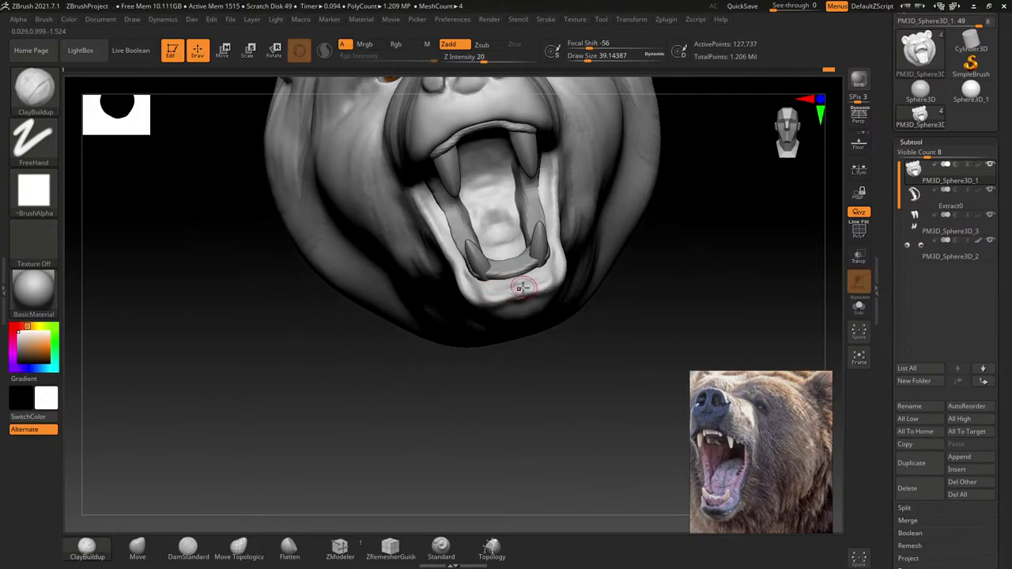
mouse_move(505, 320)
right_mouse_down()
mouse_move(515, 267)
mouse_move(538, 310)
mouse_move(539, 294)
mouse_move(515, 283)
mouse_move(515, 316)
mouse_move(488, 265)
right_mouse_up()
key("bracketright")
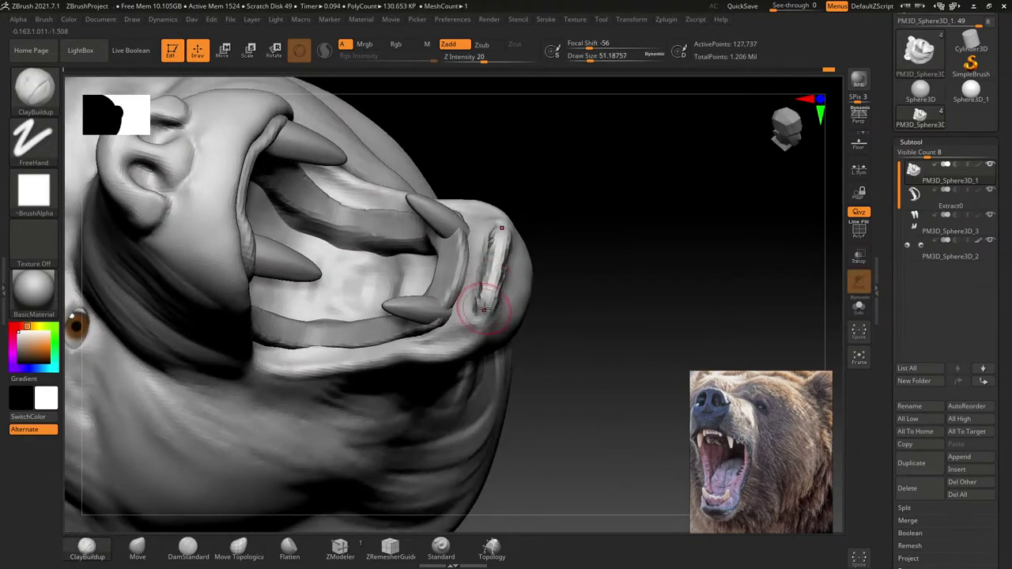
right_click_drag(484, 308, 484, 290)
key("bracketleft")
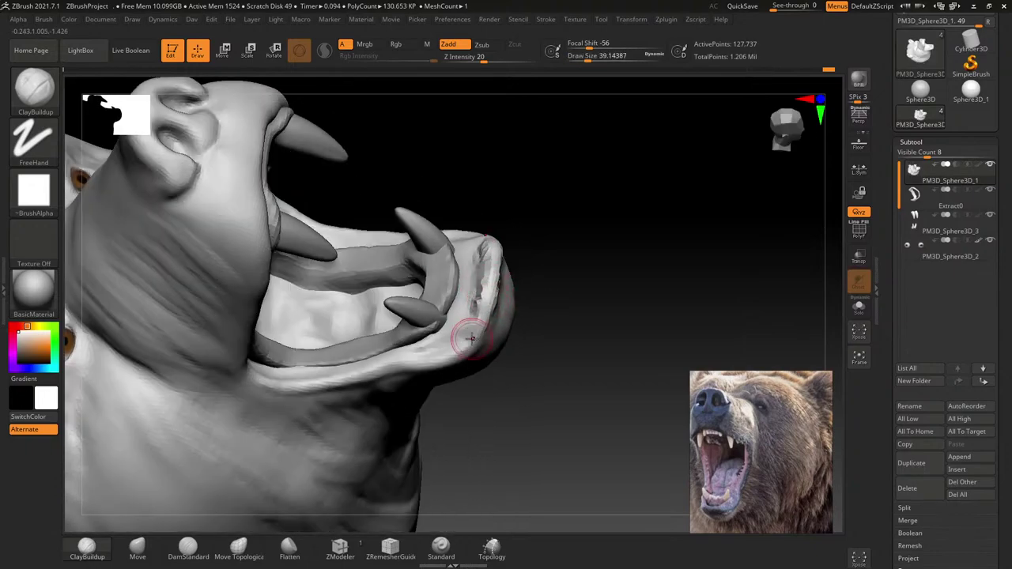
right_click_drag(469, 338, 482, 300)
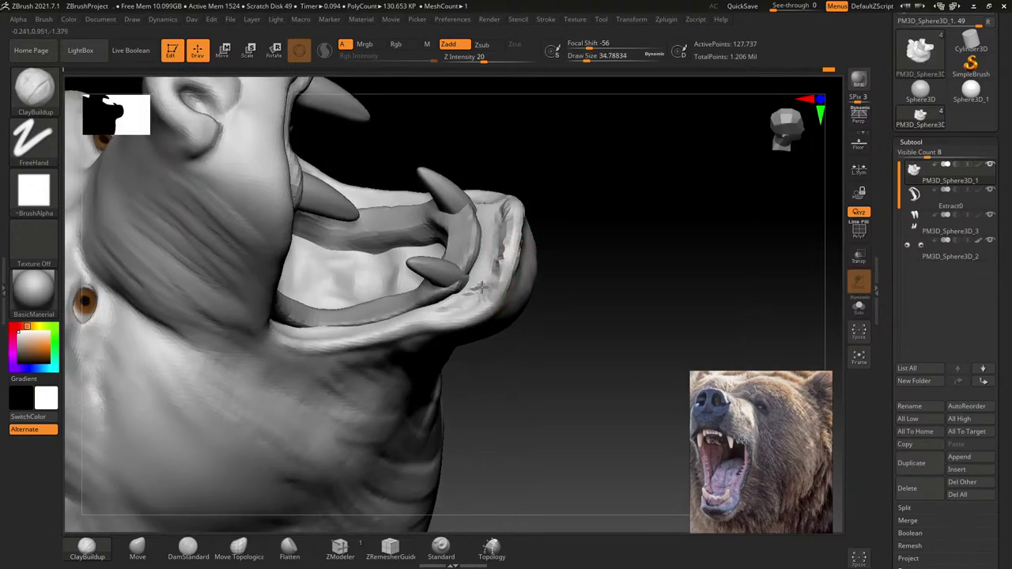
key("bracketleft")
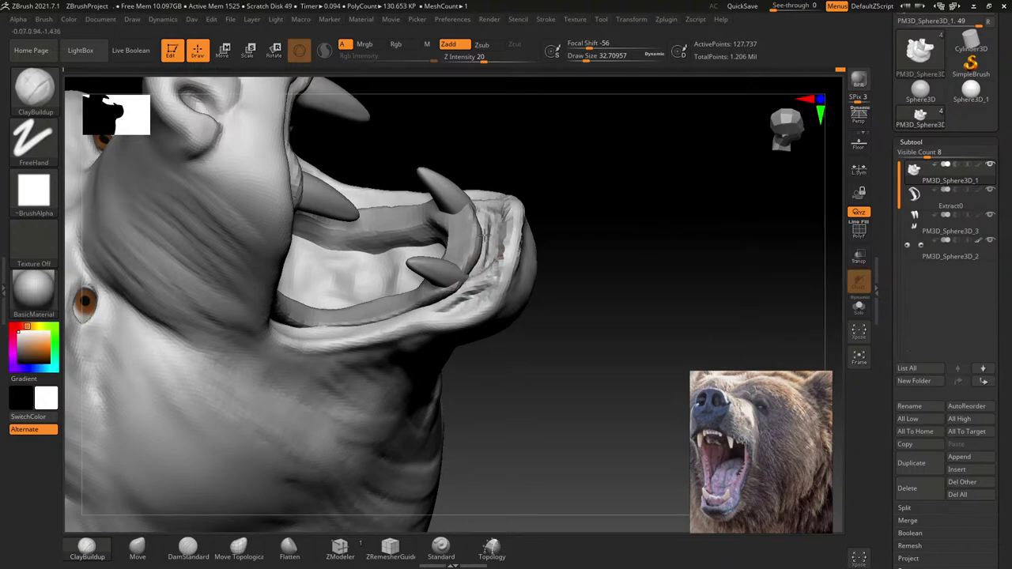
right_click_drag(485, 234, 527, 294)
key("bracketright")
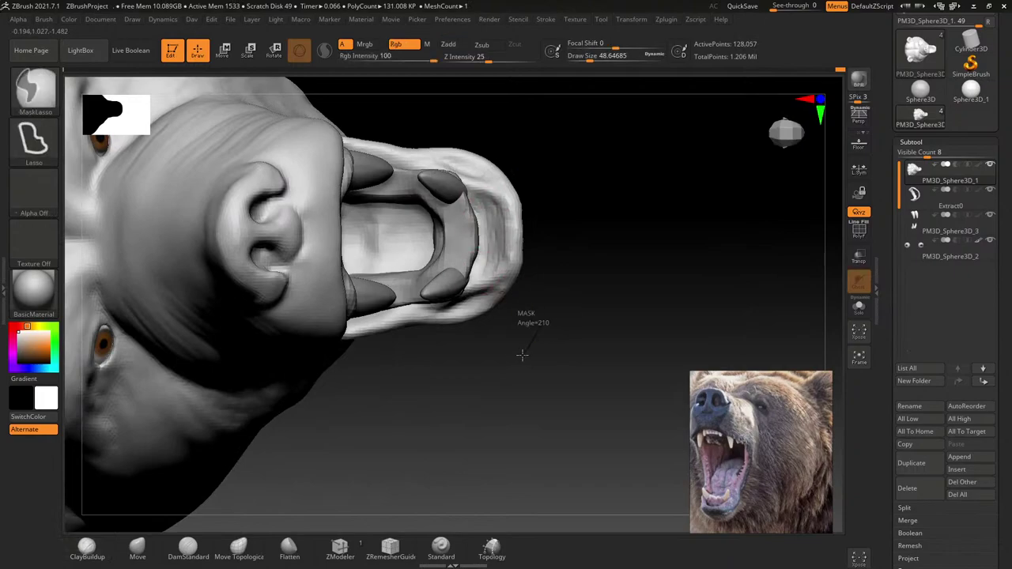
Step: Reshape the front of the lower jaw with an enlarged Move brush
right_click_drag(524, 316, 515, 309)
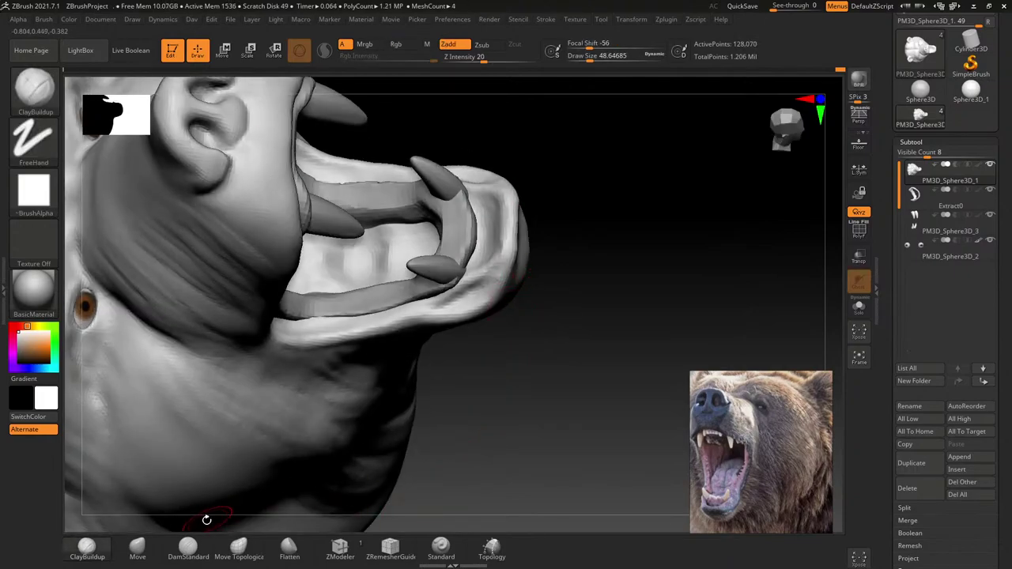
left_click(137, 546)
right_click_drag(525, 237, 524, 271)
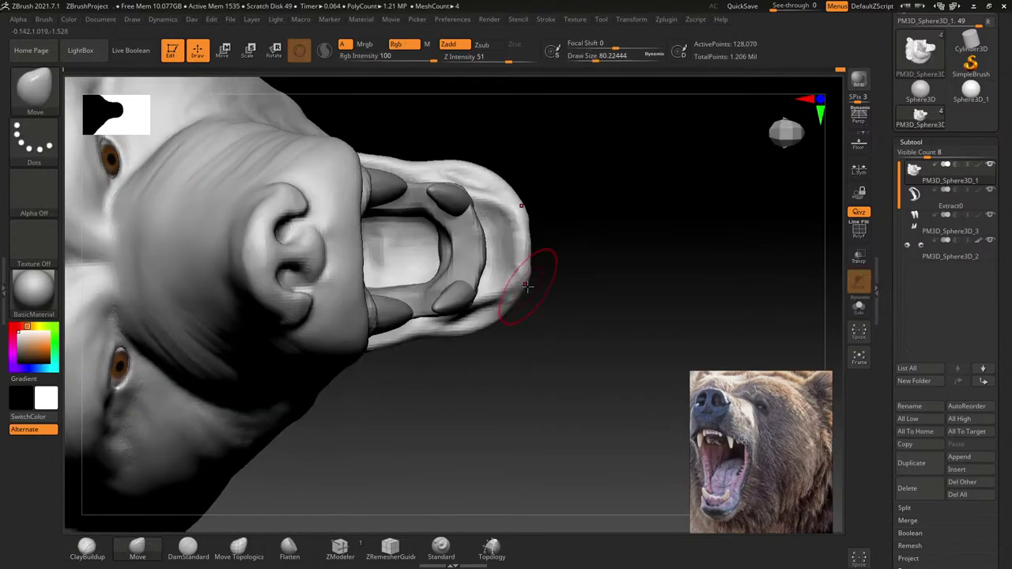
key("bracketright")
key("bracketright")
key("bracketright")
key("bracketright")
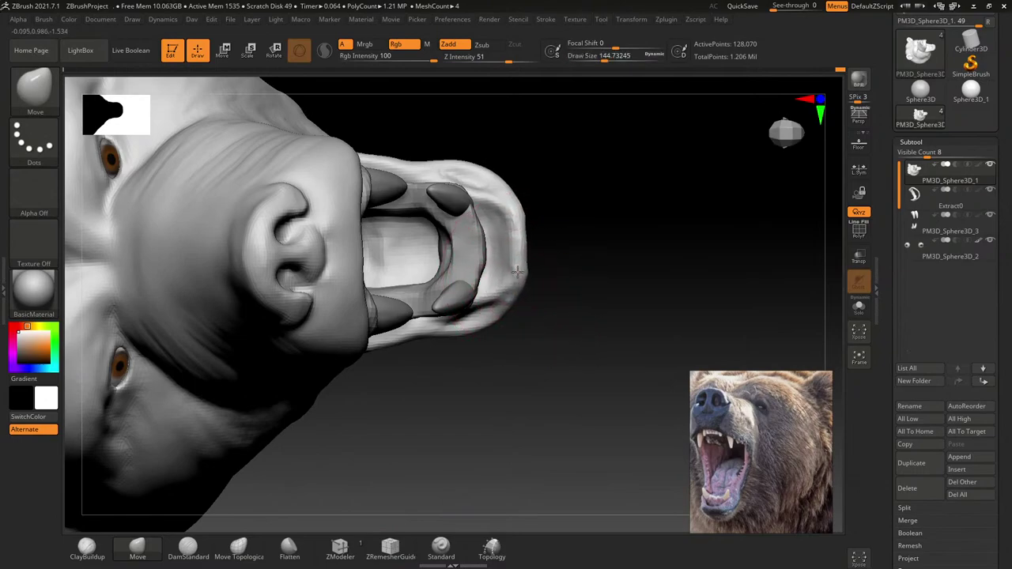
key("bracketleft")
key("bracketleft")
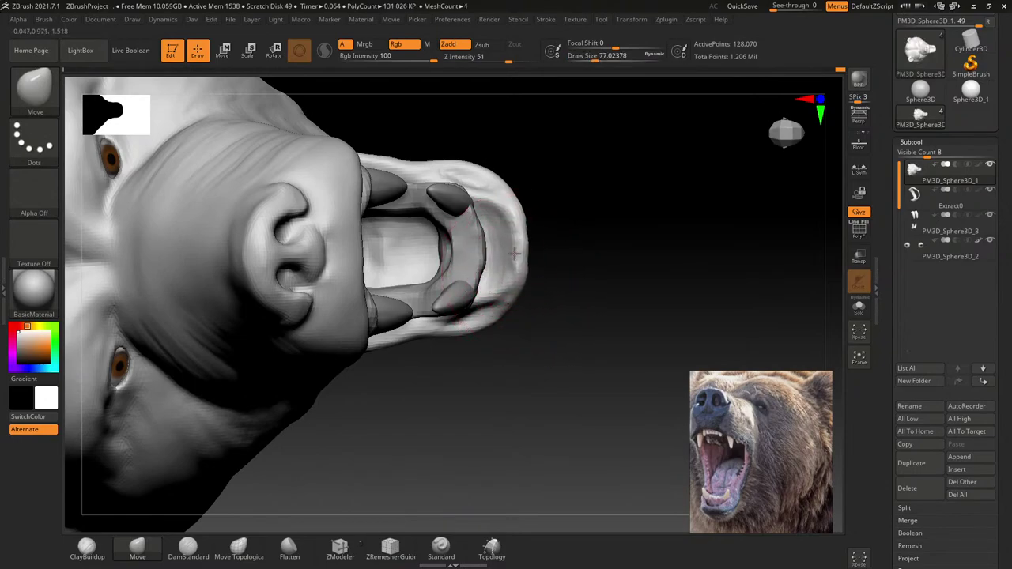
key("bracketright")
key("bracketright")
key("bracketright")
key("bracketright")
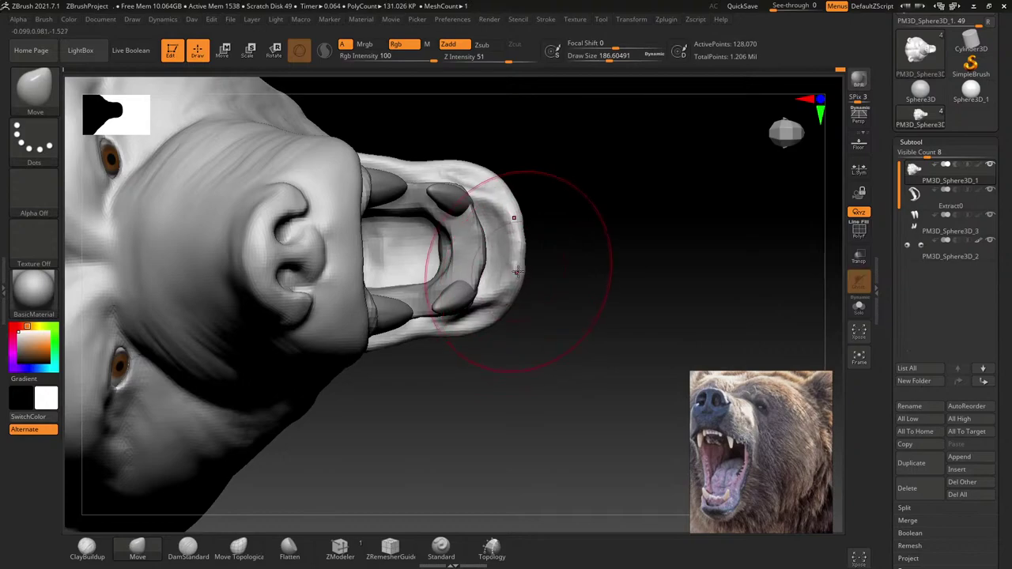
key("bracketright")
key("bracketright")
mouse_move(515, 269)
left_mouse_down()
mouse_move(491, 321)
mouse_move(491, 304)
left_mouse_up()
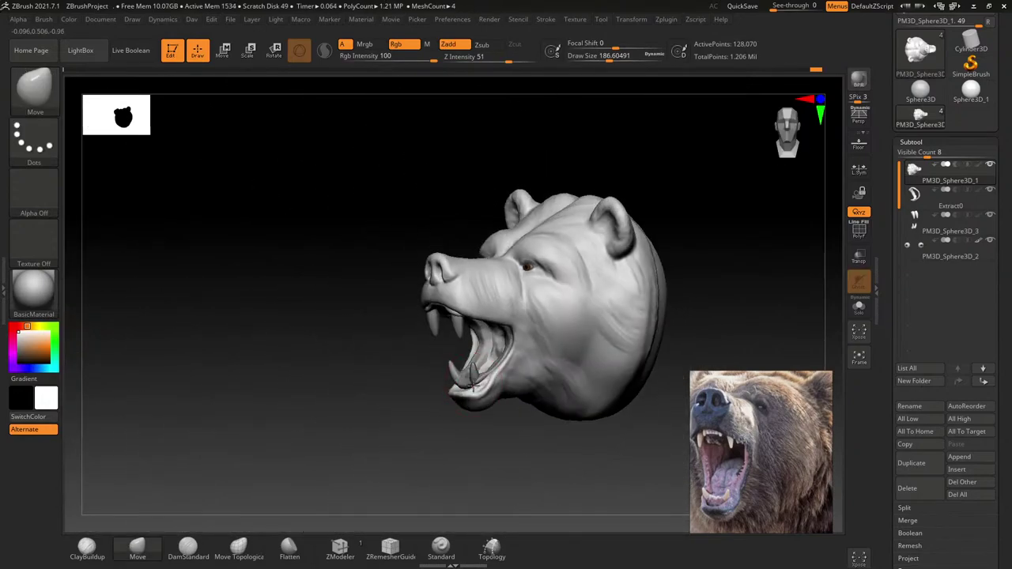
mouse_move(491, 305)
right_mouse_down("ctrl")
mouse_move(474, 338)
mouse_move(452, 325)
mouse_move(458, 301)
mouse_move(455, 352)
mouse_move(441, 317)
right_mouse_up("ctrl")
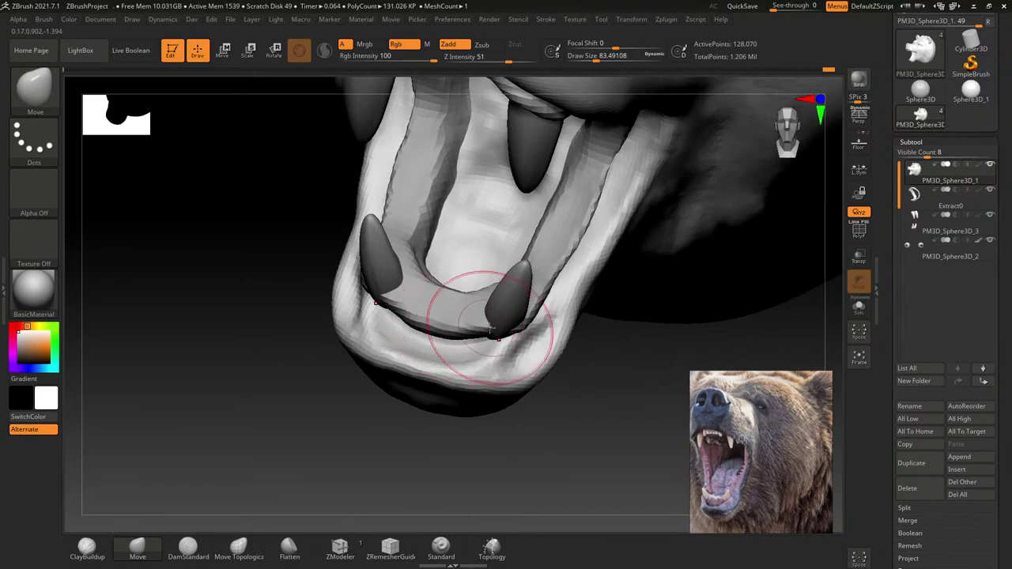
Step: Toggle the Transp see-through display and make Extract0 the active subtool
left_click(860, 256)
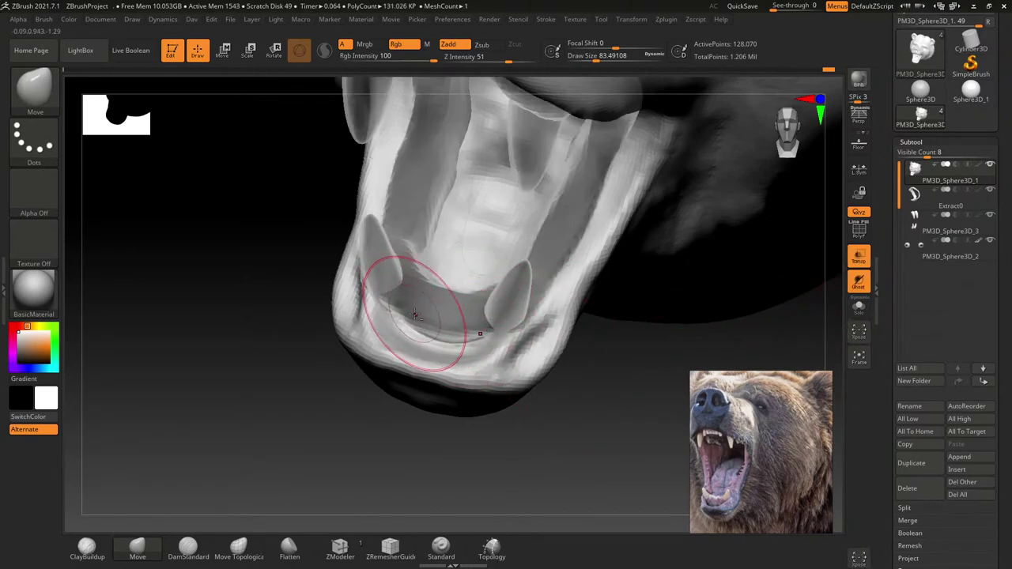
mouse_move(443, 328)
right_mouse_down()
mouse_move(809, 316)
mouse_move(577, 351)
right_mouse_up()
left_click(861, 260)
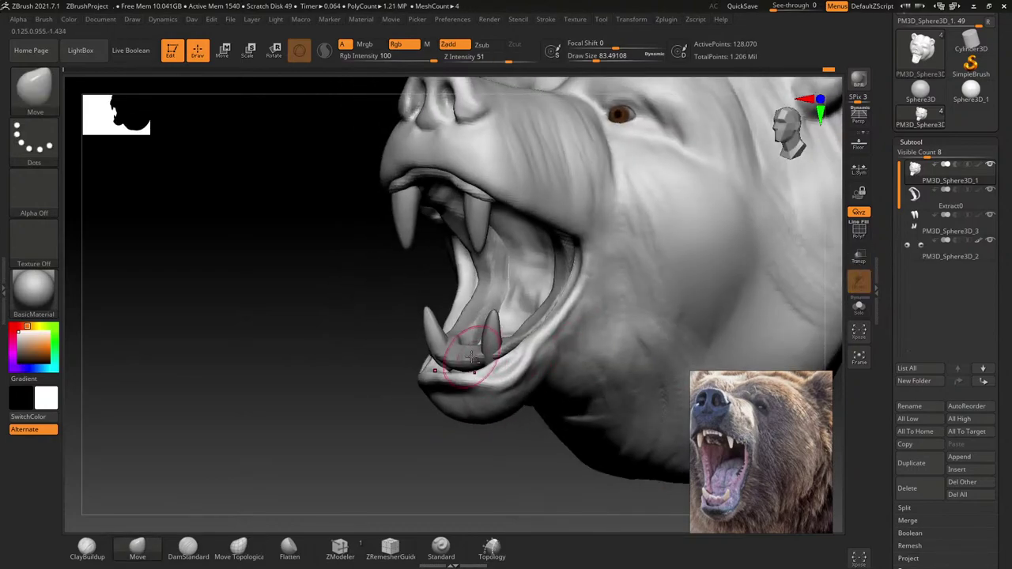
left_click(472, 357, "alt")
right_click_drag(472, 357, 590, 353)
Step: Turn see-through back on and build up Extract0's lower lip with ClayBuildup
left_click(861, 259)
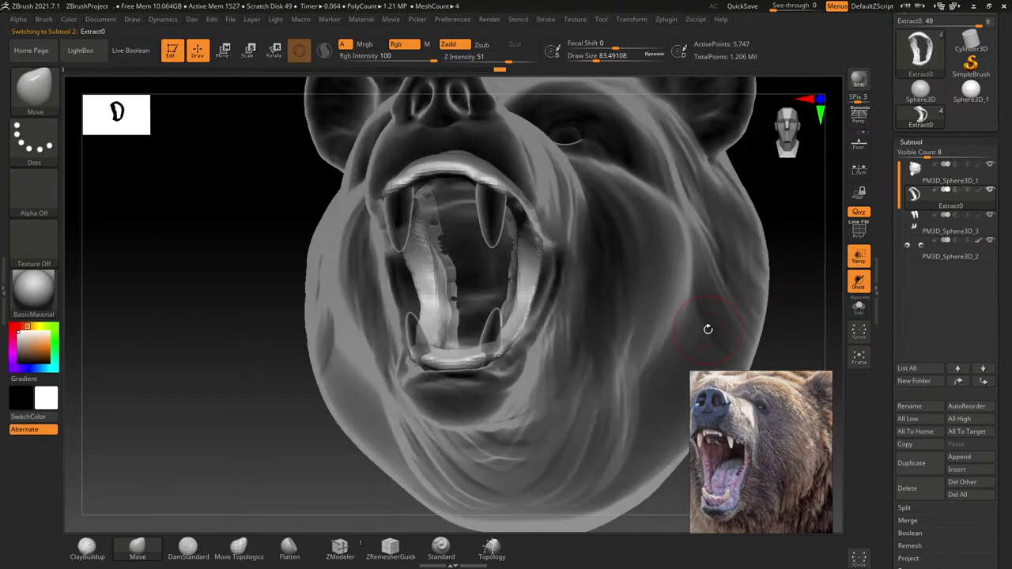
right_click_drag(707, 328, 473, 289, "ctrl")
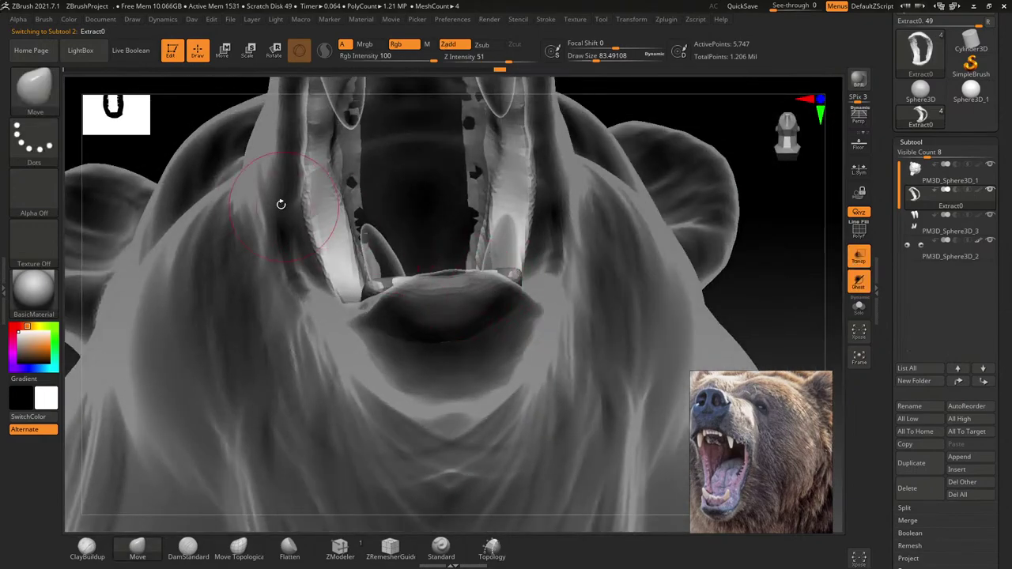
left_click(44, 92)
left_click(151, 99)
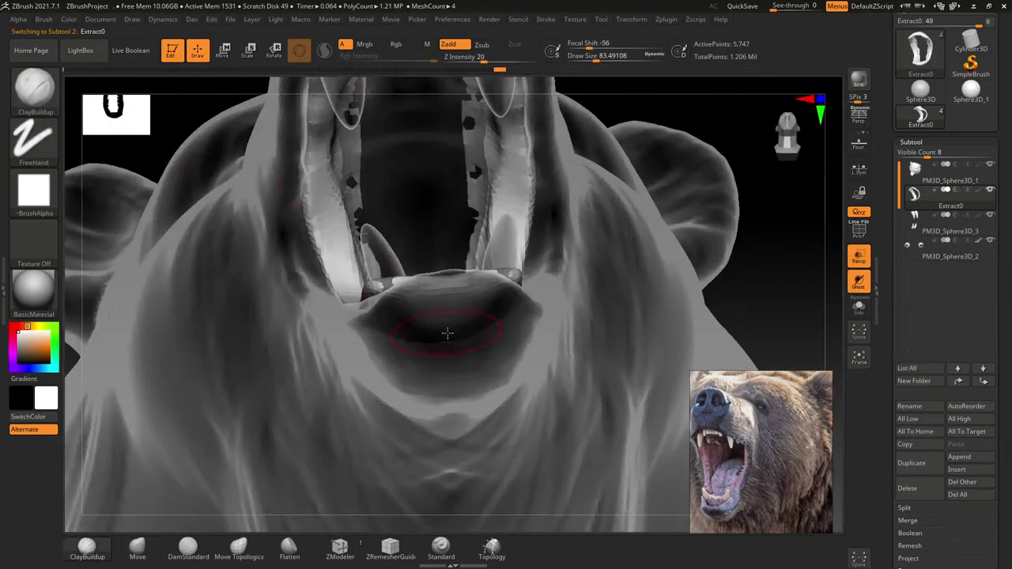
right_click_drag(447, 332, 448, 288)
mouse_move(404, 286)
left_mouse_down()
mouse_move(414, 309)
mouse_move(398, 292)
left_mouse_up()
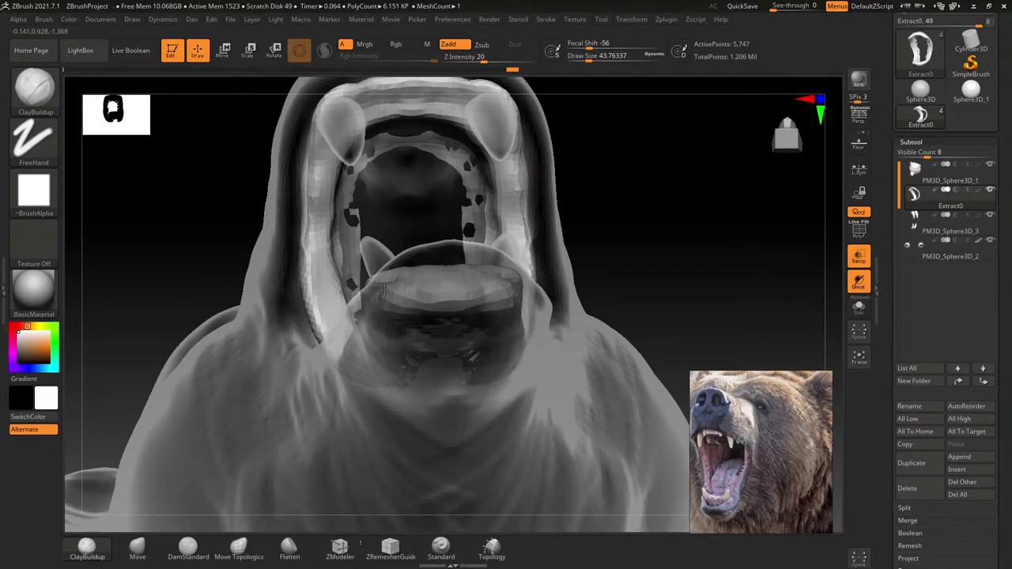
Step: Build up and smooth the inner lower lip, then turn Transp off
right_click_drag(639, 332, 512, 333)
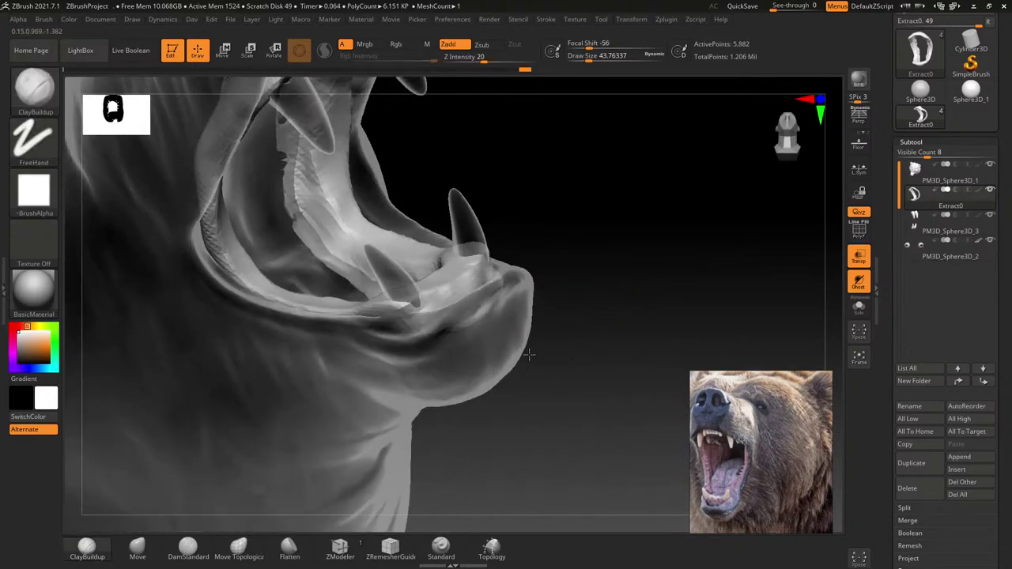
mouse_move(483, 313)
left_mouse_down()
mouse_move(481, 289)
mouse_move(474, 325)
left_mouse_up()
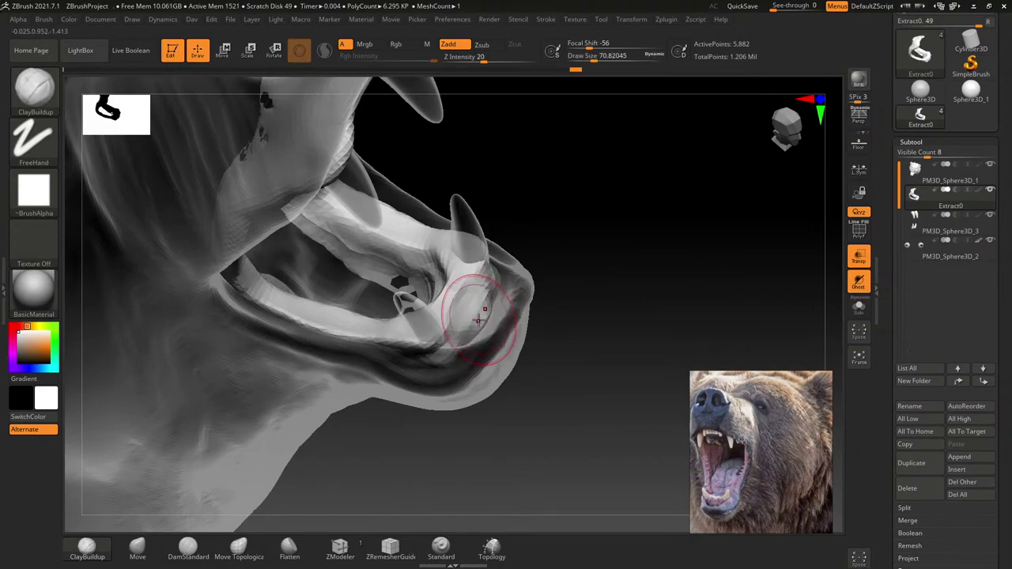
left_click_drag(479, 298, 470, 317, "shift")
mouse_move(469, 317)
right_mouse_down("shift")
mouse_move(468, 333)
mouse_move(445, 341)
right_mouse_up("shift")
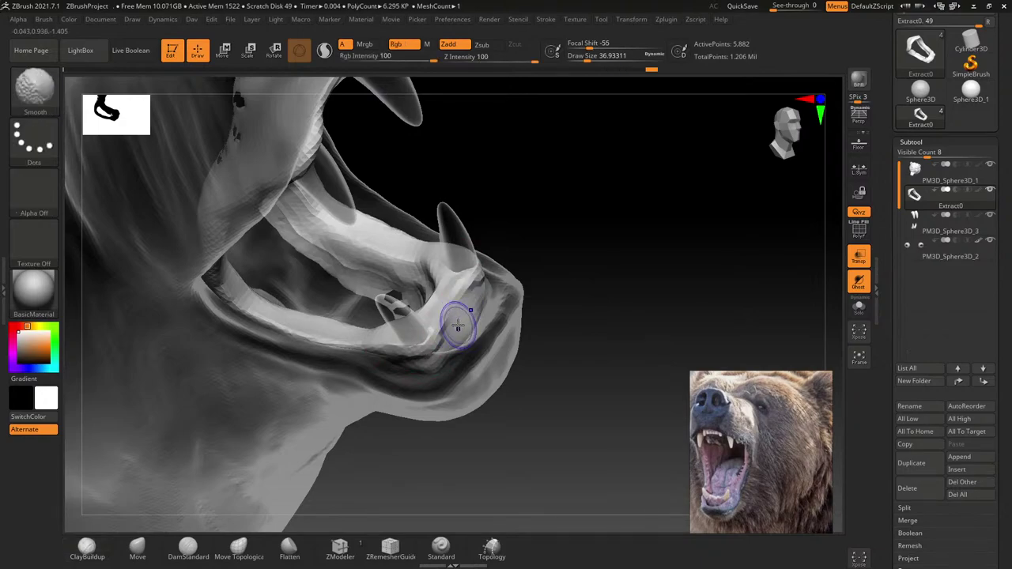
mouse_move(527, 425)
right_mouse_down()
mouse_move(493, 335)
mouse_move(672, 320)
right_mouse_up()
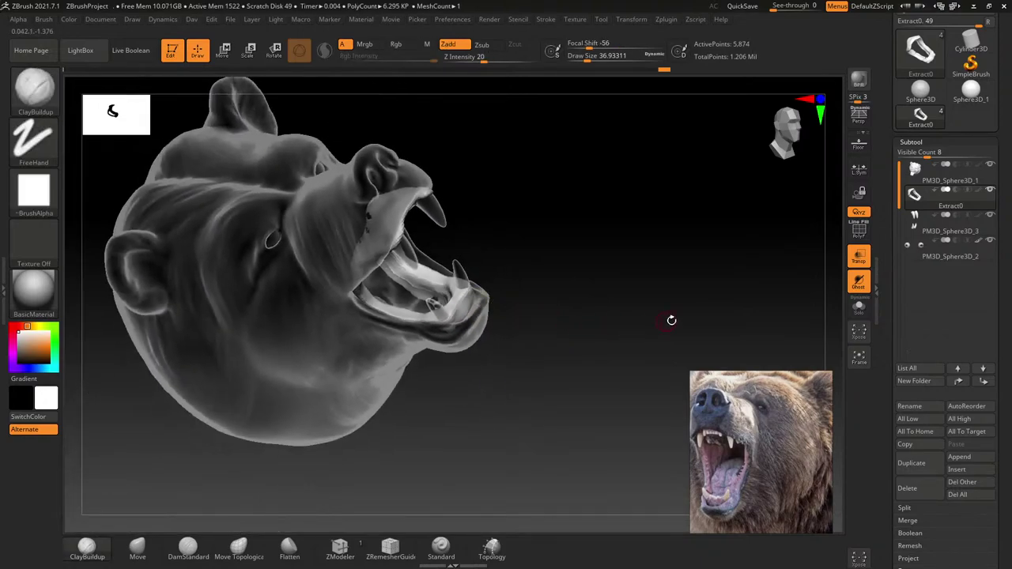
left_click(859, 255)
mouse_move(610, 324)
right_mouse_down()
mouse_move(580, 366)
mouse_move(567, 368)
mouse_move(544, 253)
mouse_move(522, 287)
mouse_move(512, 225)
mouse_move(524, 254)
mouse_move(514, 308)
mouse_move(481, 261)
mouse_move(376, 498)
right_mouse_up()
Step: Make the head active and nudge the upper-lip ridge with the Move brush
left_click(445, 274, "alt")
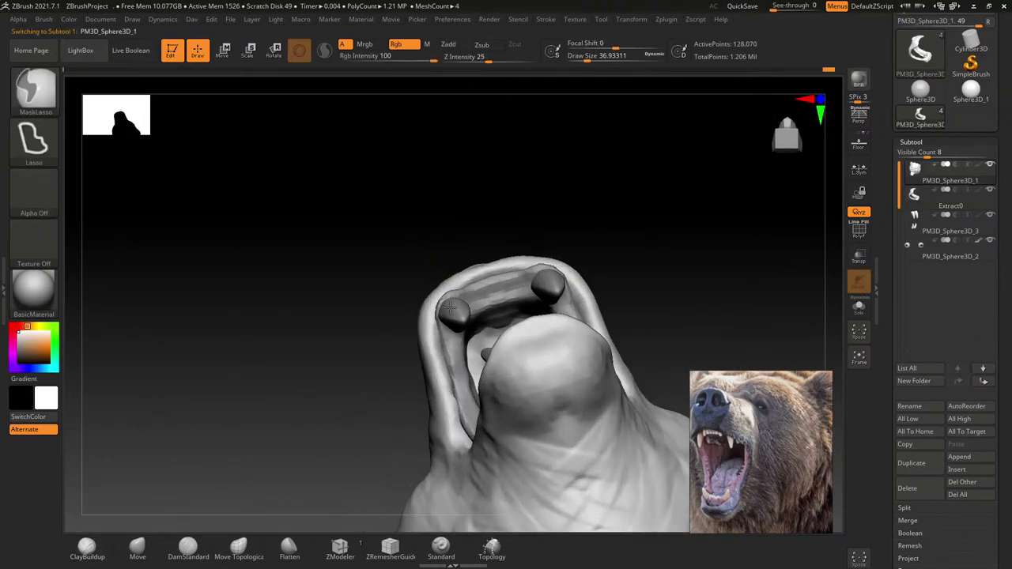
left_click(137, 550)
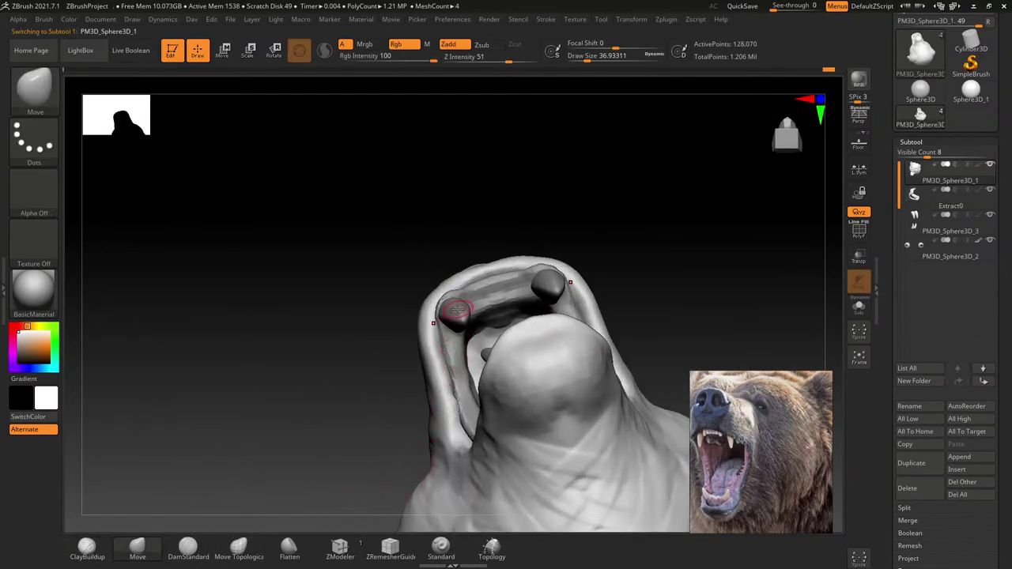
key("bracketright")
key("bracketright")
key("bracketright")
key("bracketright")
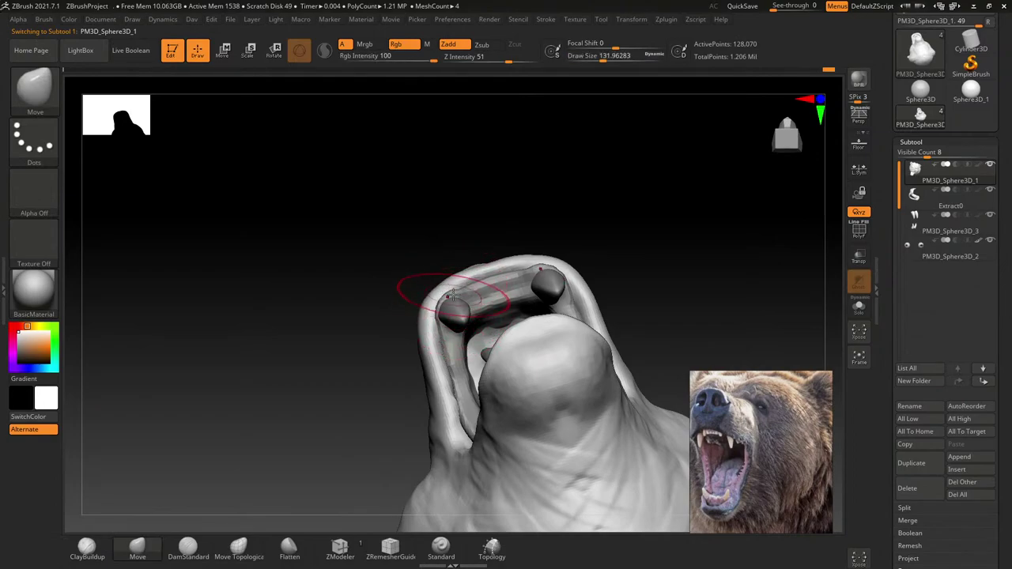
left_click_drag(451, 294, 451, 291)
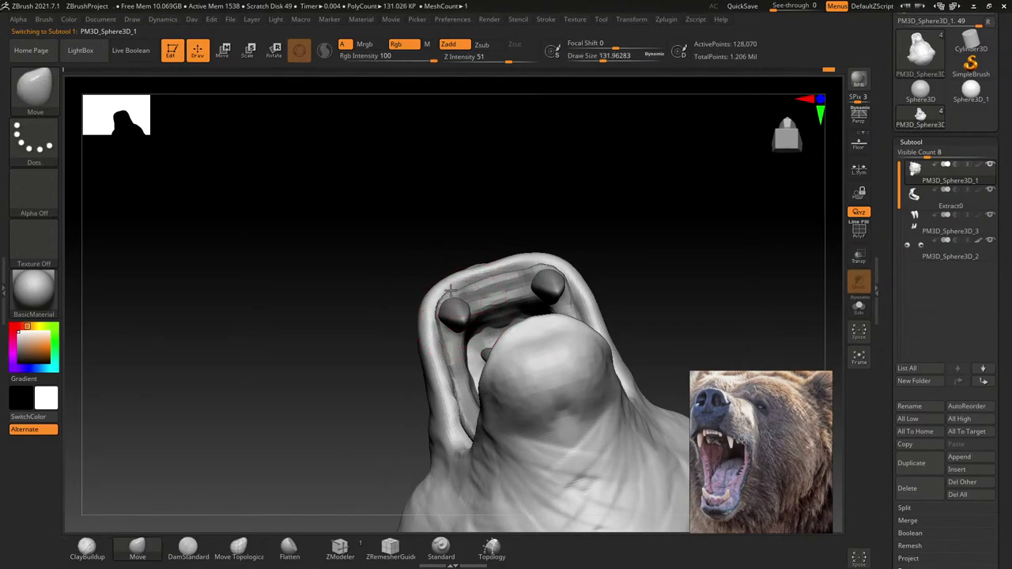
mouse_move(488, 274)
right_mouse_down()
mouse_move(507, 269)
mouse_move(460, 331)
right_mouse_up()
key("bracketleft")
left_click(498, 287, "alt")
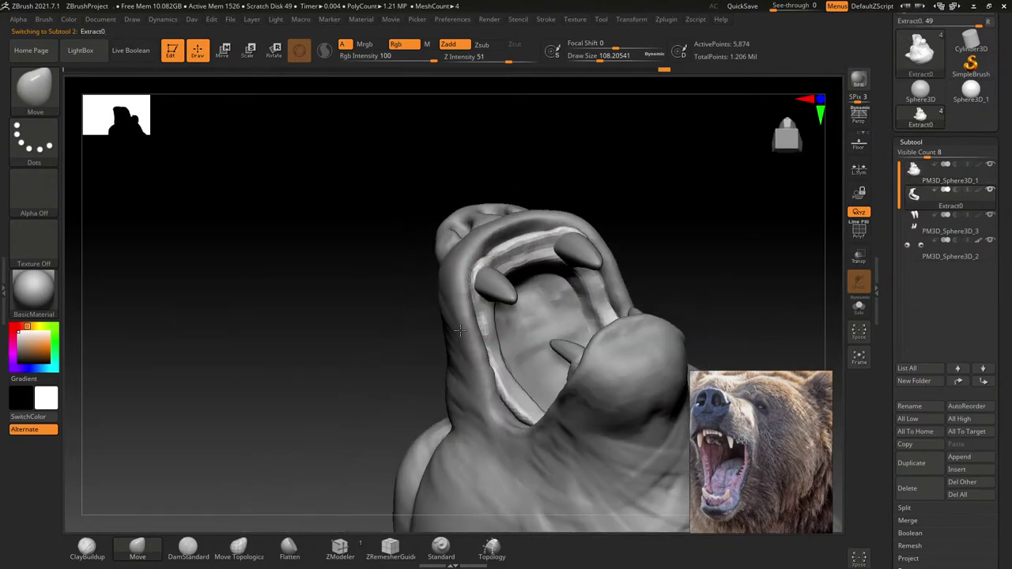
left_click(459, 330, "alt")
key("bracketleft")
key("bracketleft")
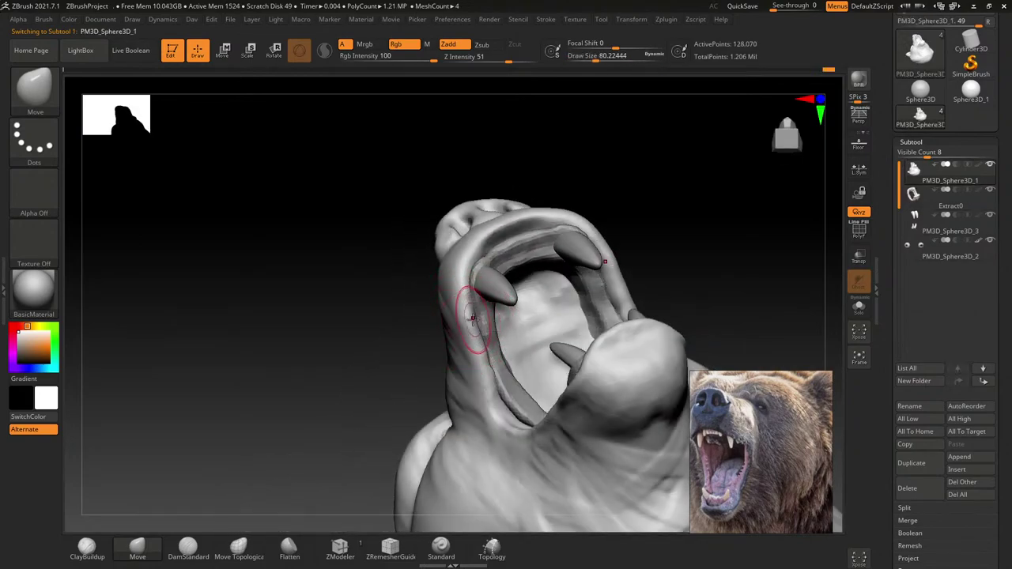
right_click_drag(475, 395, 505, 371)
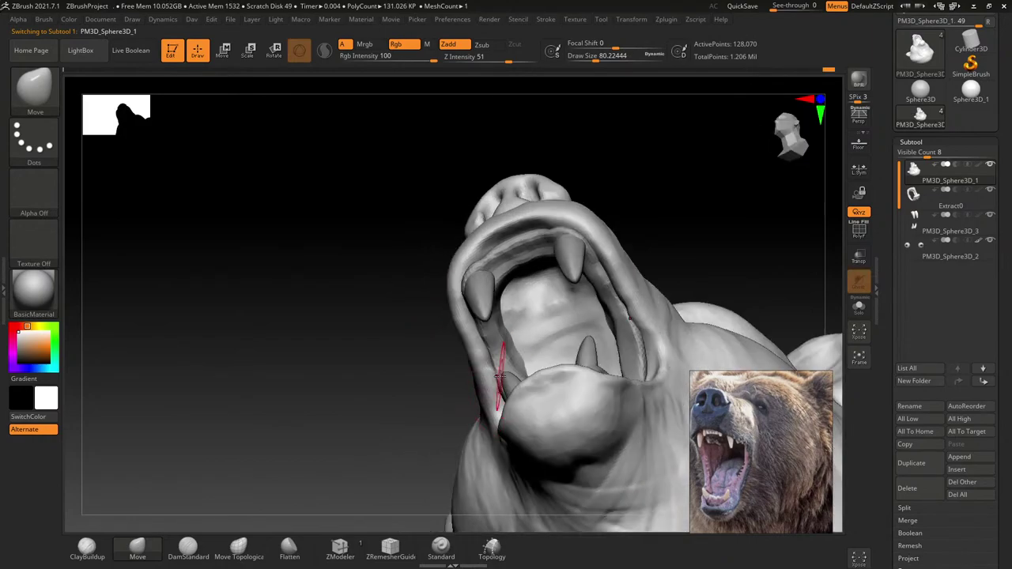
Step: Smooth the inner lip edges around the canines with a larger brush
key("shift")
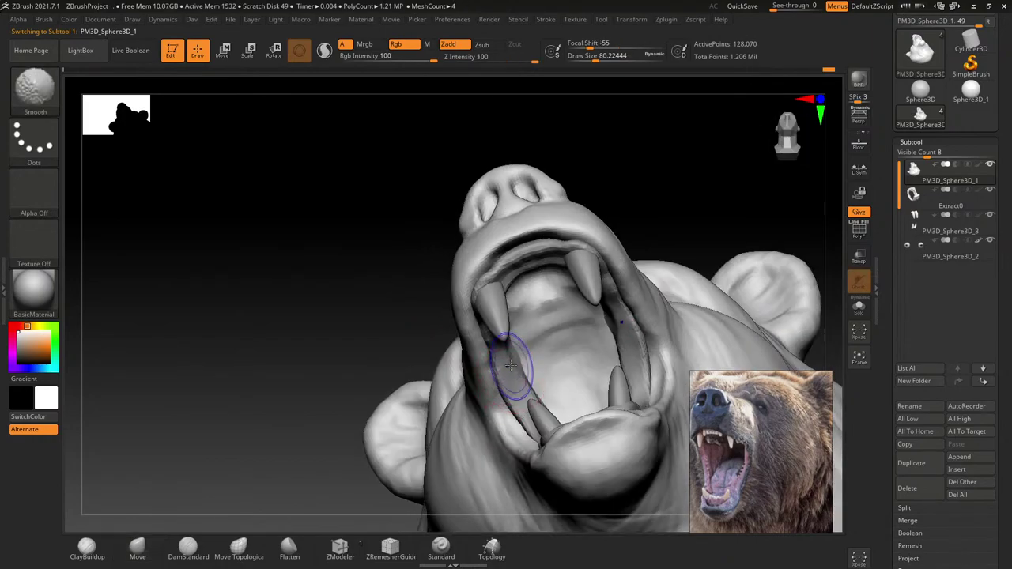
mouse_move(500, 343)
right_mouse_down()
mouse_move(529, 302)
mouse_move(452, 261)
mouse_move(481, 324)
mouse_move(458, 316)
mouse_move(490, 303)
right_mouse_up()
left_click(432, 230, "alt")
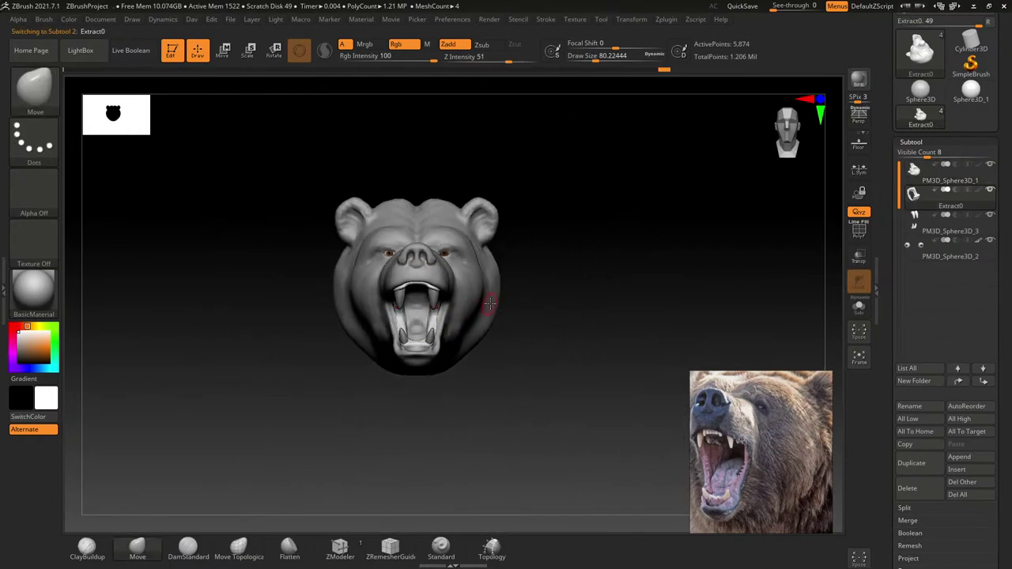
key("s")
left_click(481, 269, "alt")
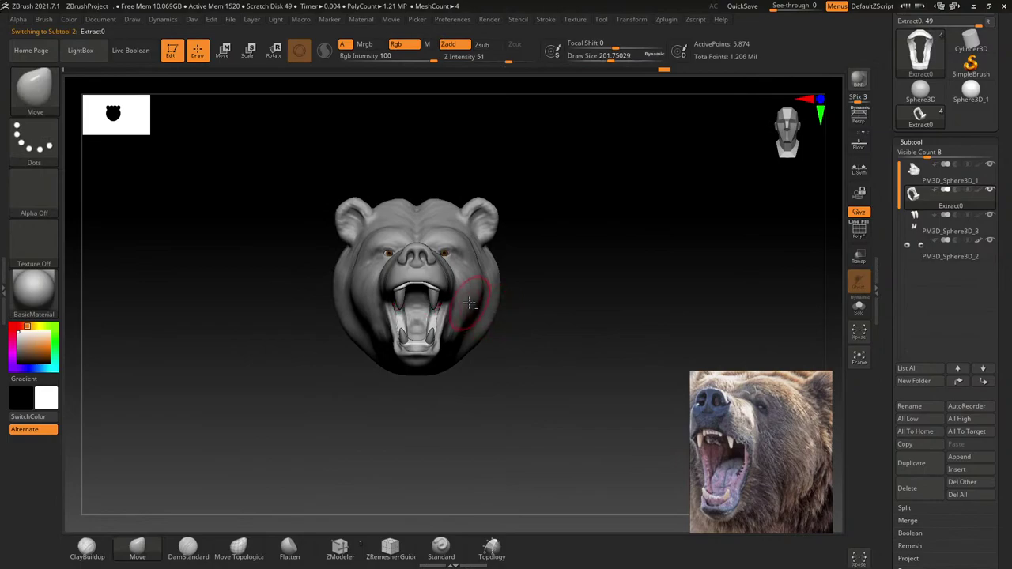
key("s")
left_click_drag(481, 266, 486, 266)
key("s")
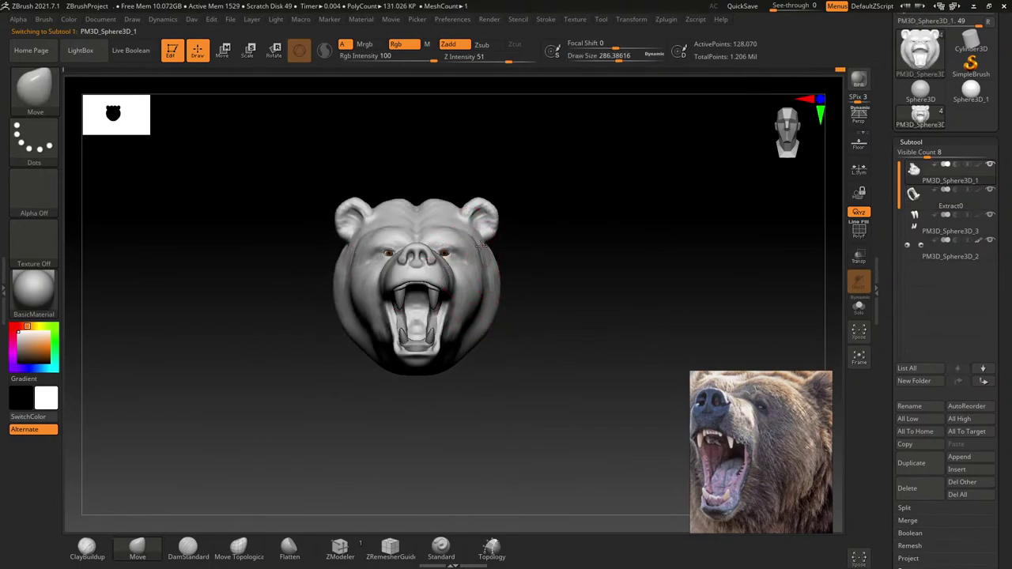
mouse_move(496, 275)
right_mouse_down()
mouse_move(464, 305)
mouse_move(430, 298)
right_mouse_up()
key("shift")
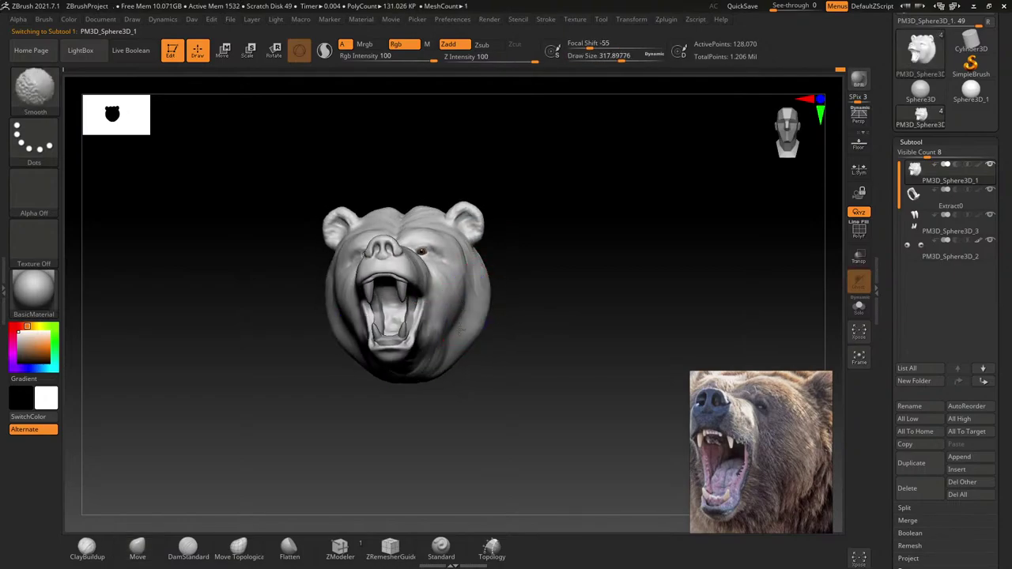
mouse_move(509, 330)
right_mouse_down()
mouse_move(509, 305)
mouse_move(765, 229)
right_mouse_up()
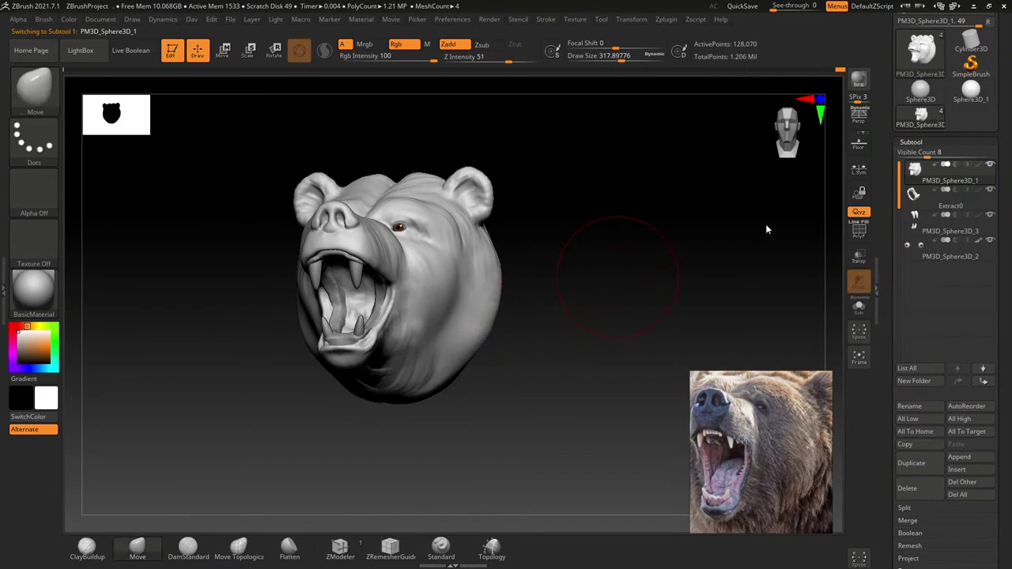
Step: Turn on Persp display and use a smaller brush on a near-frontal view
left_click(859, 117)
mouse_move(470, 324)
right_mouse_down()
mouse_move(521, 295)
mouse_move(525, 273)
mouse_move(495, 272)
right_mouse_up()
key("[")
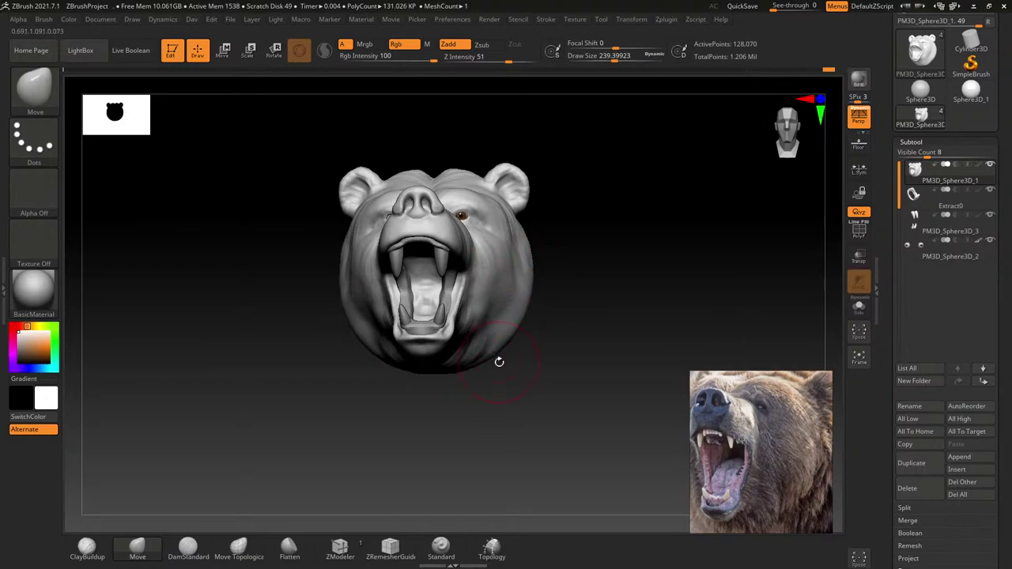
right_click_drag(477, 368, 463, 389)
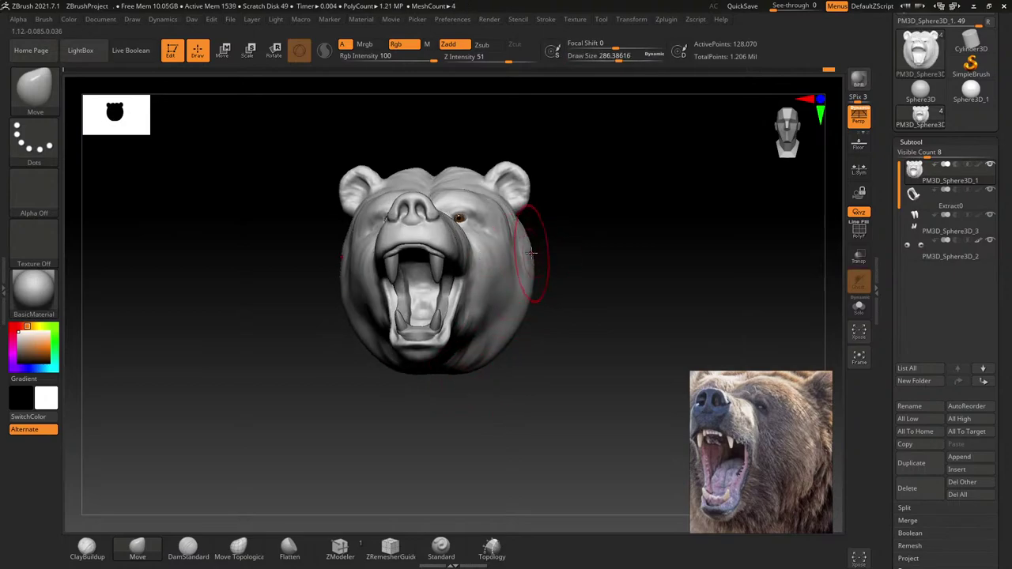
Step: Push out the ears and widen the skull sides with an enlarged Move brush
right_click_drag(530, 214, 401, 210)
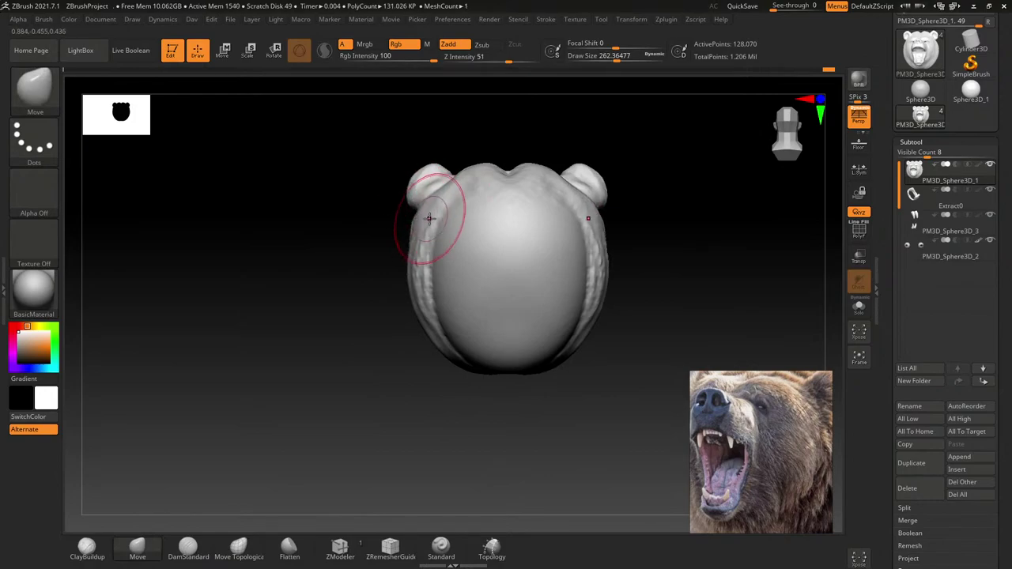
key("]")
left_click_drag(430, 204, 448, 181)
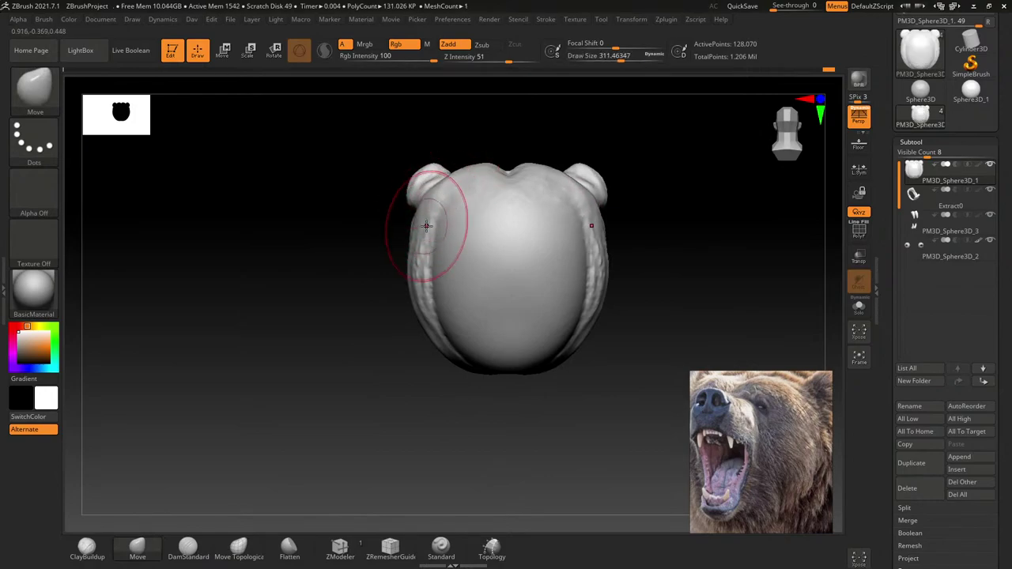
key("]")
left_click_drag(429, 226, 413, 265)
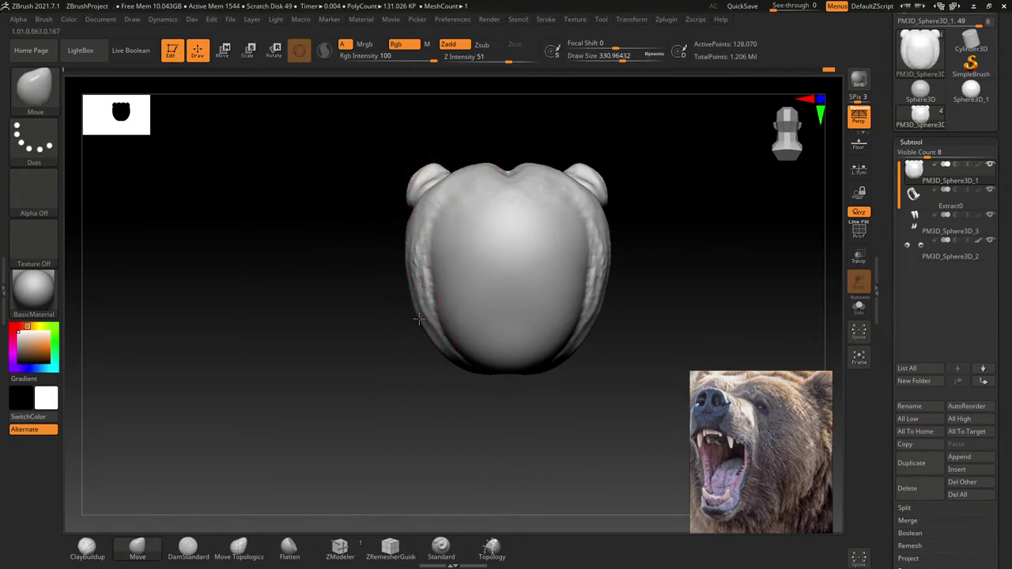
mouse_move(380, 316)
left_mouse_down()
mouse_move(486, 317)
mouse_move(533, 296)
mouse_move(506, 266)
left_mouse_up()
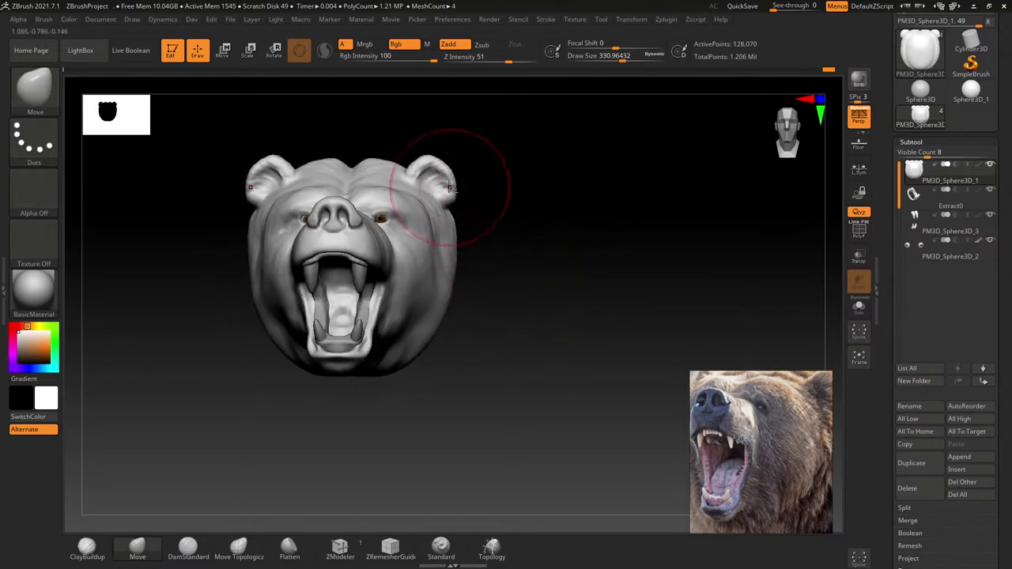
Step: Smooth the brow and refine the cheeks and snout around the eyes
mouse_move(443, 162)
left_mouse_down()
mouse_move(451, 203)
mouse_move(391, 204)
left_mouse_up()
key("s")
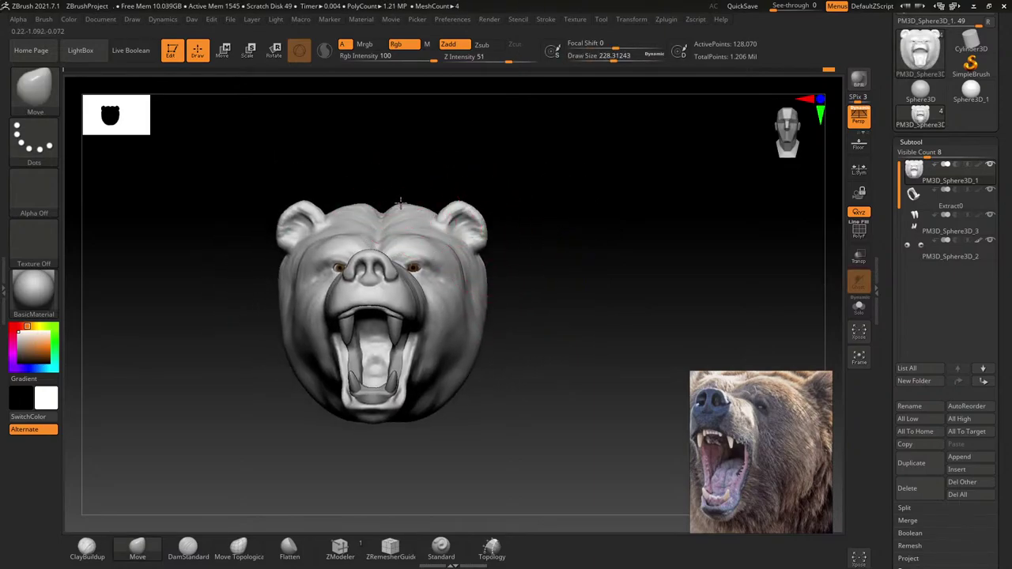
key("shift")
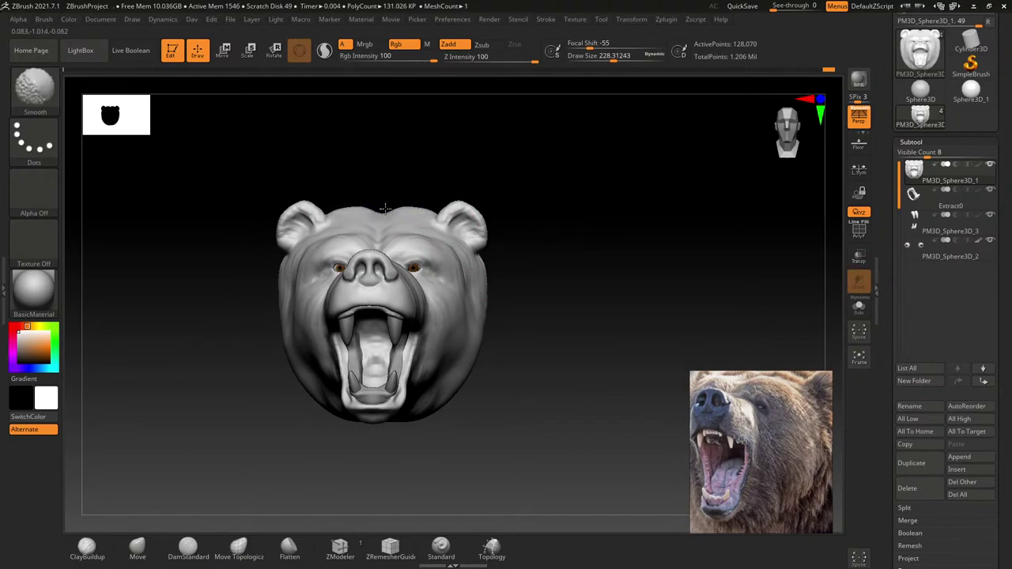
right_click_drag(437, 247, 414, 232)
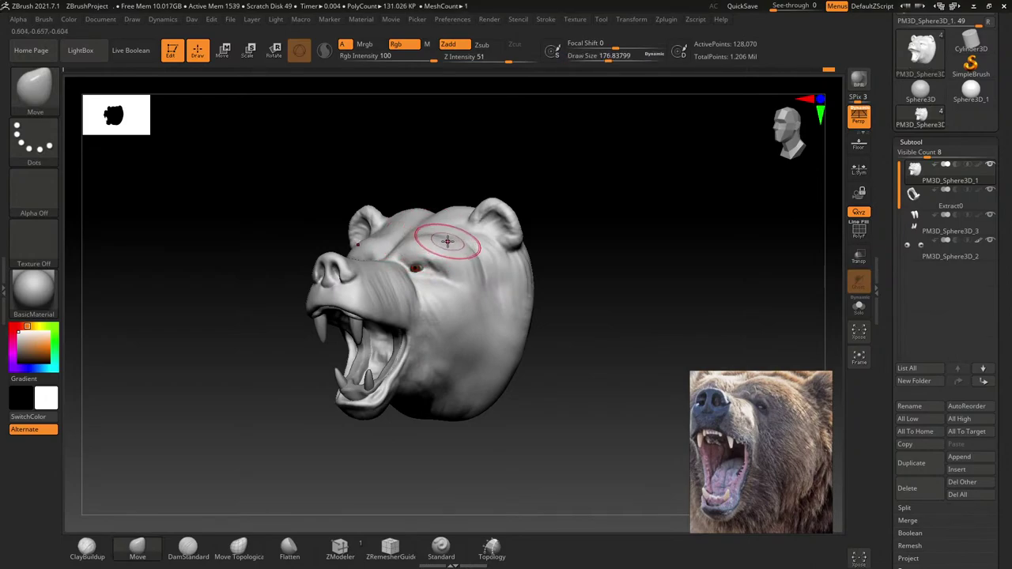
key("shift")
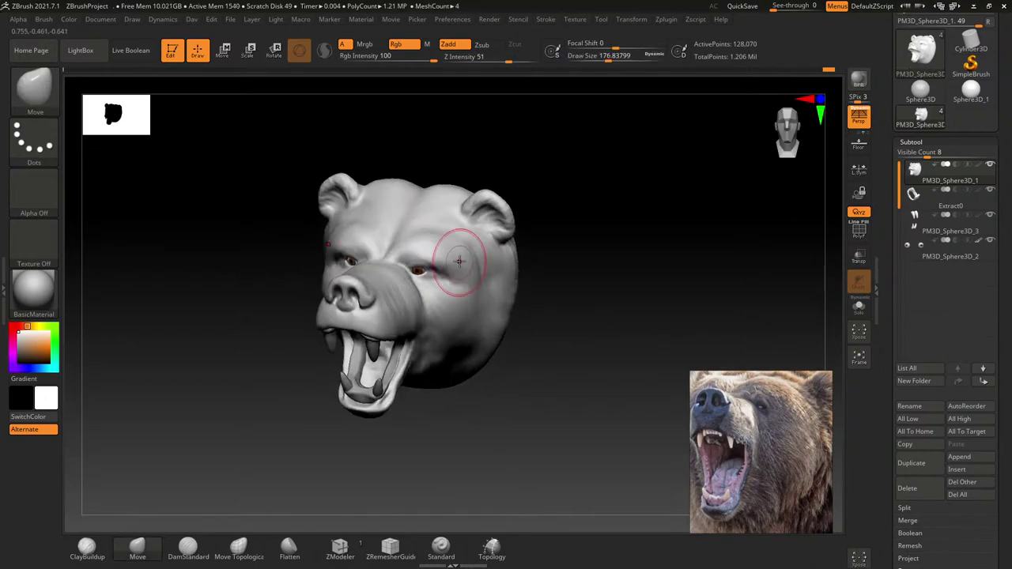
mouse_move(481, 266)
right_mouse_down()
mouse_move(459, 264)
mouse_move(493, 260)
mouse_move(497, 283)
mouse_move(423, 224)
mouse_move(422, 193)
right_mouse_up()
key("space")
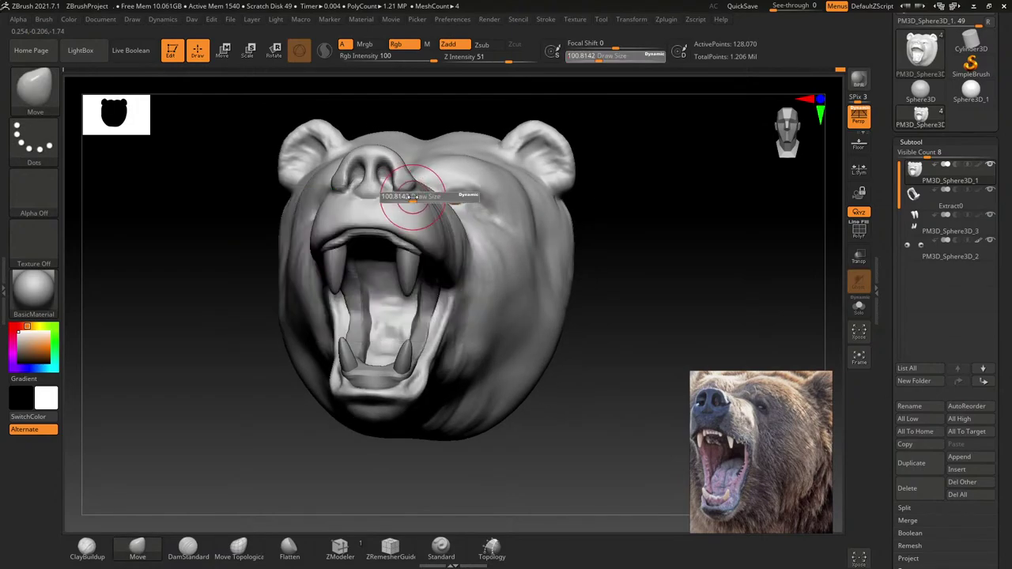
key("bracketright")
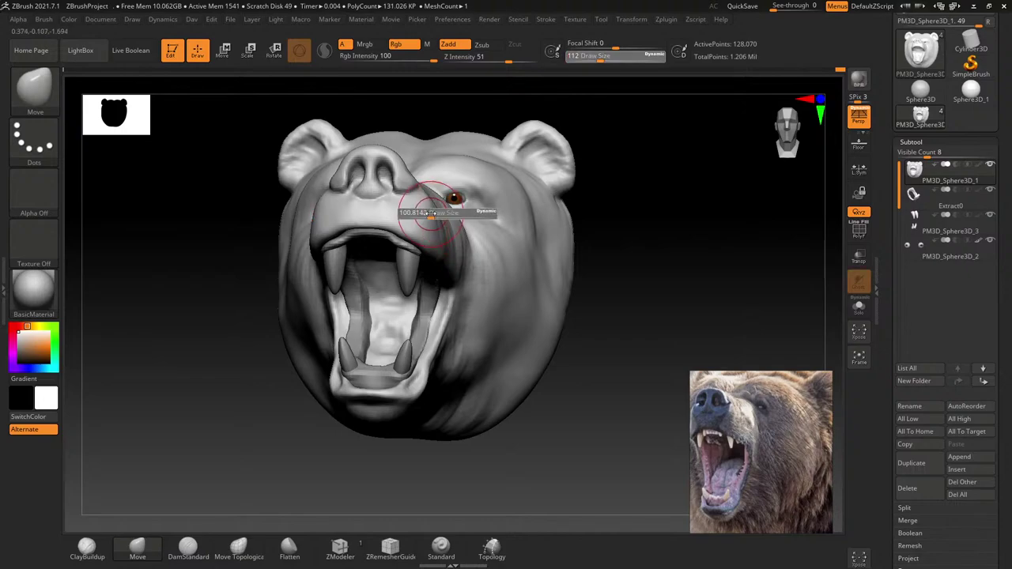
mouse_move(440, 222)
right_mouse_down()
mouse_move(453, 237)
mouse_move(420, 220)
right_mouse_up()
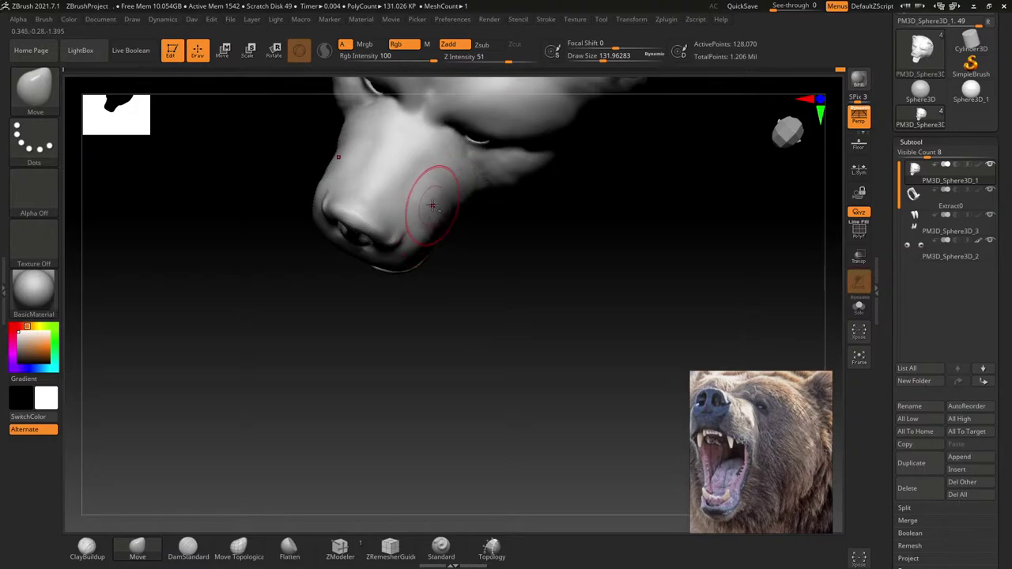
mouse_move(456, 176)
right_mouse_down()
mouse_move(441, 210)
mouse_move(418, 192)
mouse_move(439, 208)
right_mouse_up()
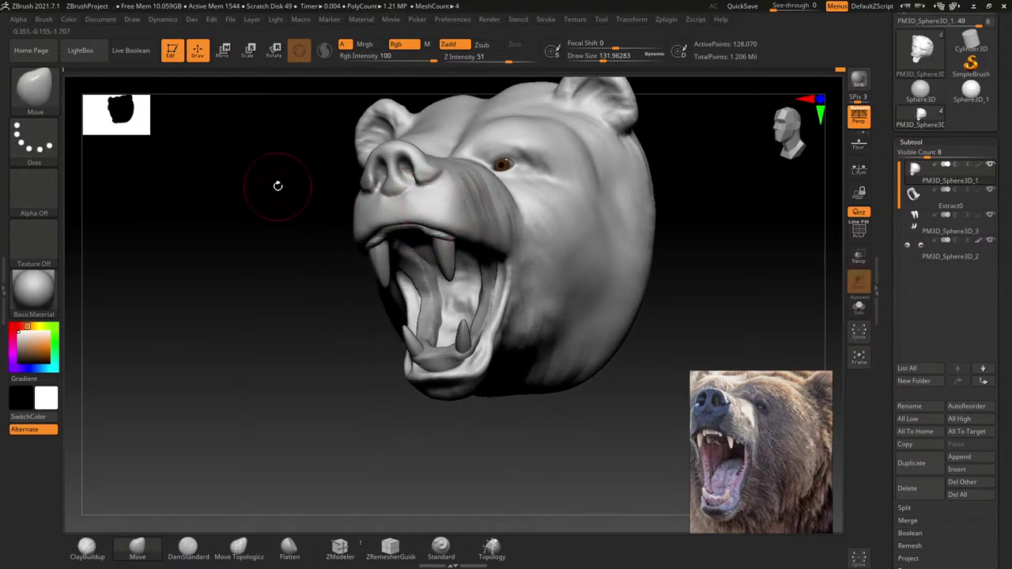
left_click(49, 104)
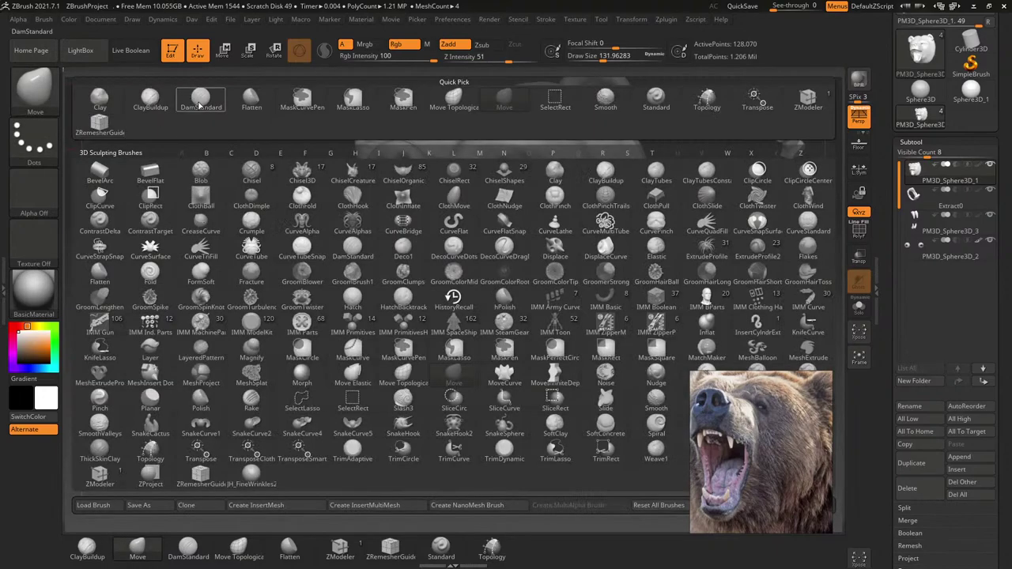
Step: Carve fine creases into the muzzle with DamStandard and smooth them
left_click(200, 105)
key("s")
left_click_drag(427, 208, 407, 193)
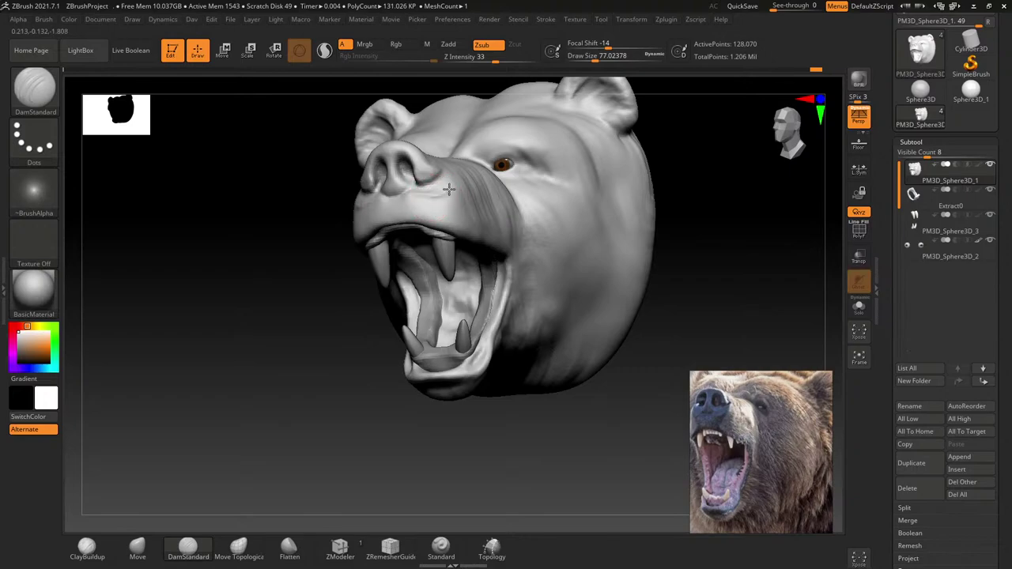
key("shift")
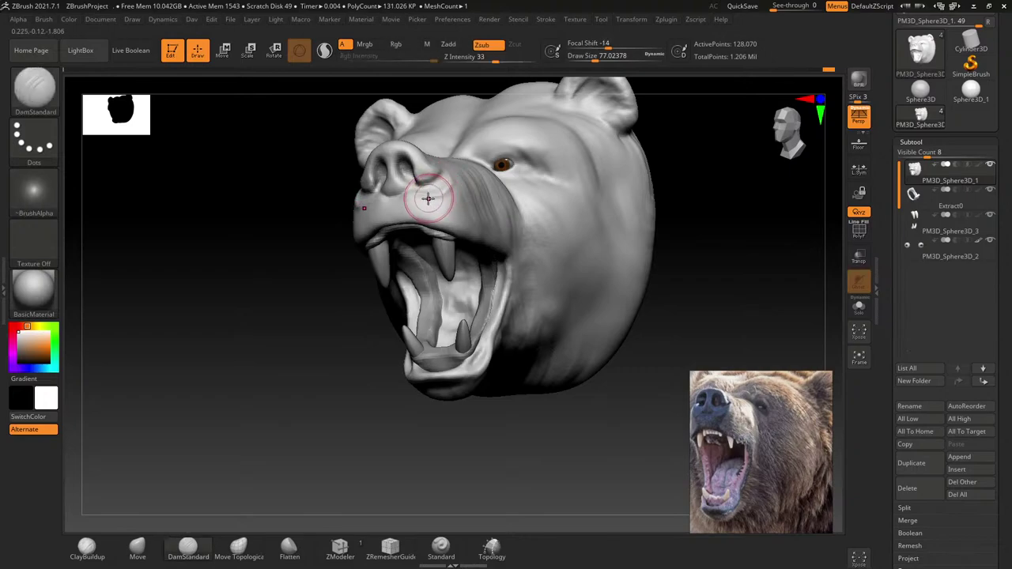
key("shift")
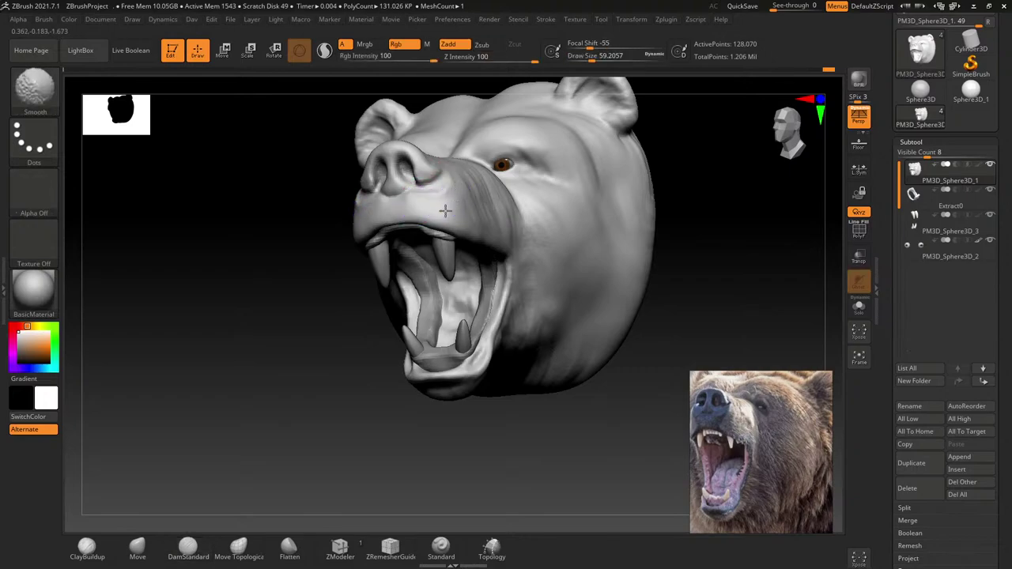
left_click_drag(445, 211, 452, 198, "shift")
mouse_move(348, 261)
left_mouse_down()
mouse_move(337, 332)
mouse_move(448, 270)
mouse_move(434, 262)
left_mouse_up()
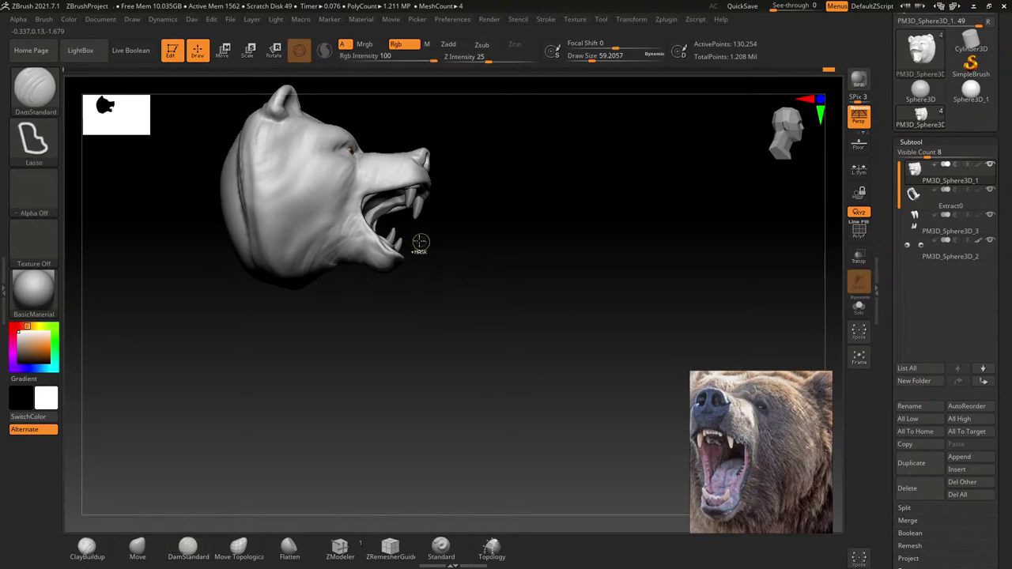
Step: Adjust the mouth corner with the Move brush and select Extract0
mouse_move(419, 240)
right_mouse_down("ctrl")
mouse_move(391, 236)
mouse_move(396, 255)
mouse_move(245, 313)
right_mouse_up("ctrl")
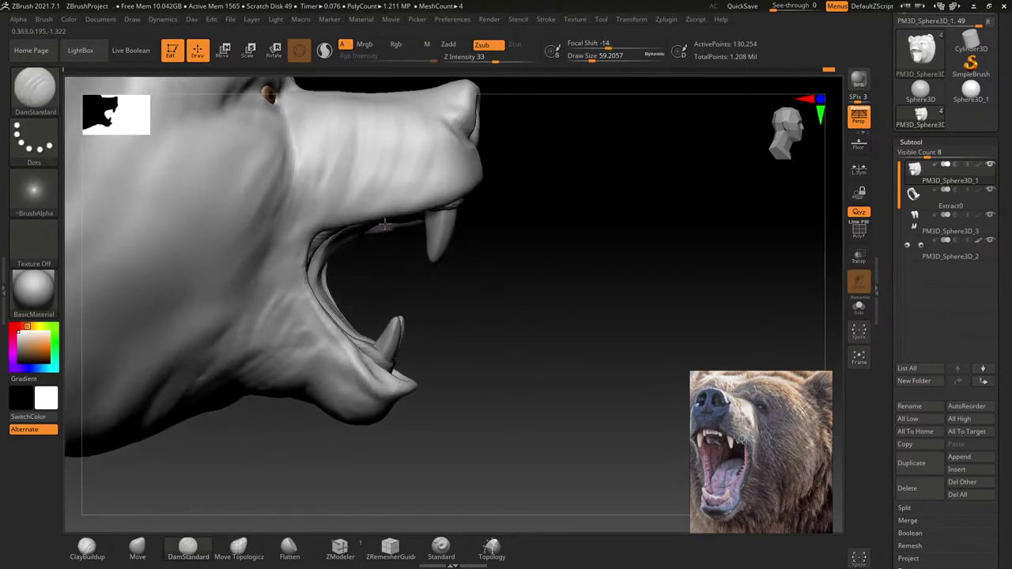
left_click(138, 547)
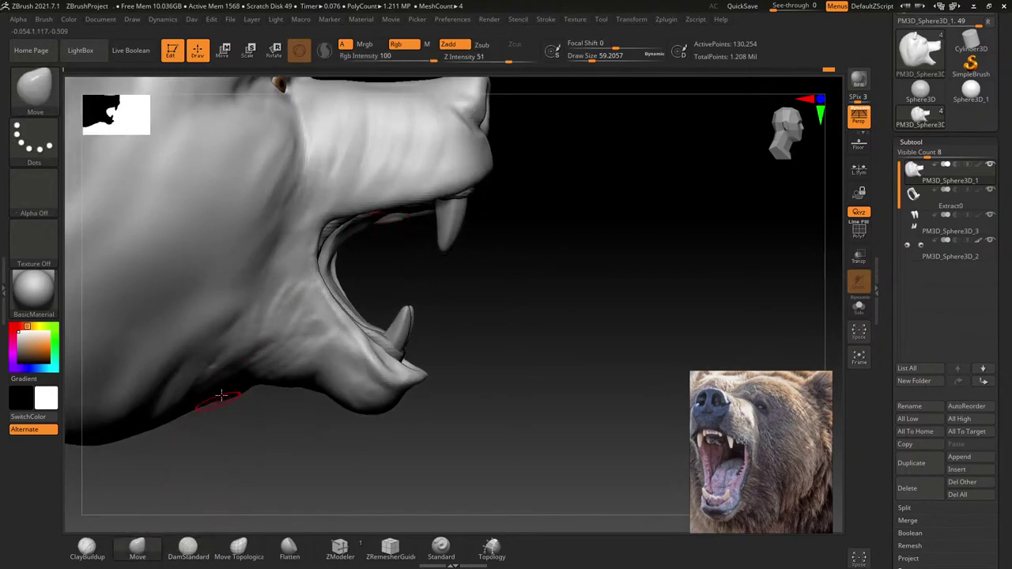
mouse_move(315, 236)
right_mouse_down("ctrl")
mouse_move(283, 226)
mouse_move(311, 255)
mouse_move(327, 255)
right_mouse_up("ctrl")
left_click(324, 254, "alt")
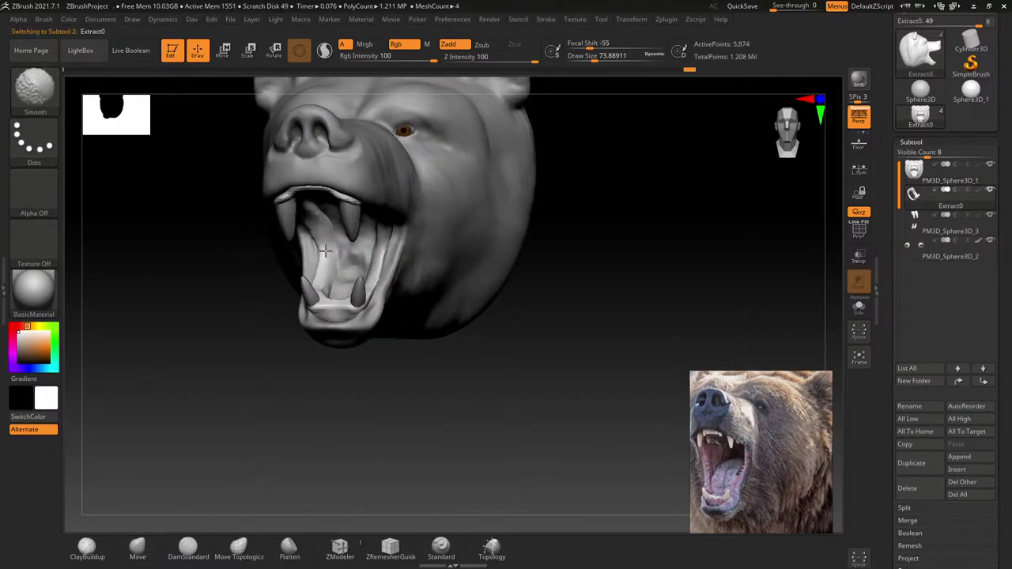
Step: Reshape the inner-mouth Extract0 piece with Move, then select the PM3D_Sphere3D_1 head
key("b")
key("m")
key("v")
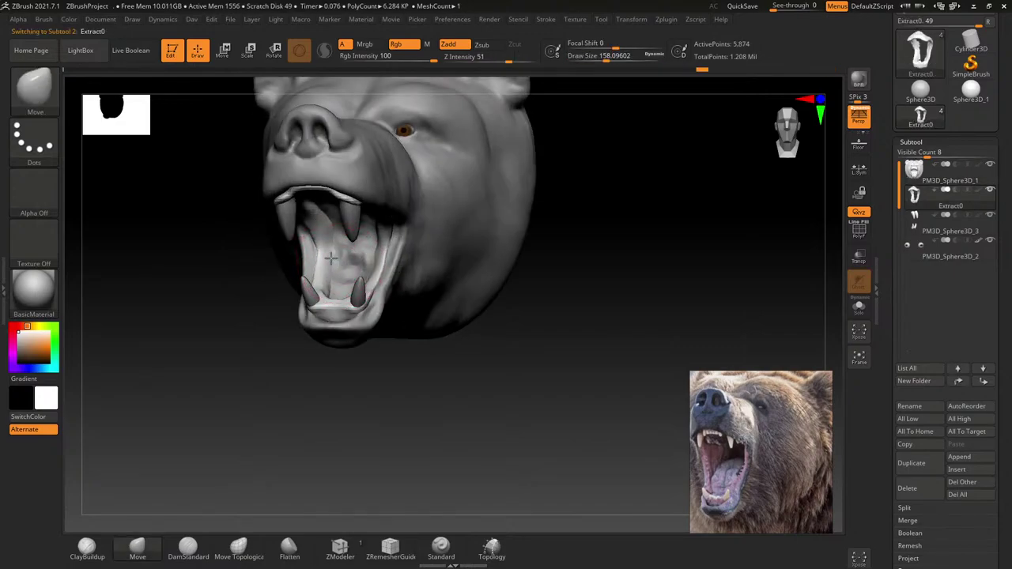
mouse_move(330, 257)
right_mouse_down()
mouse_move(320, 190)
mouse_move(293, 192)
right_mouse_up()
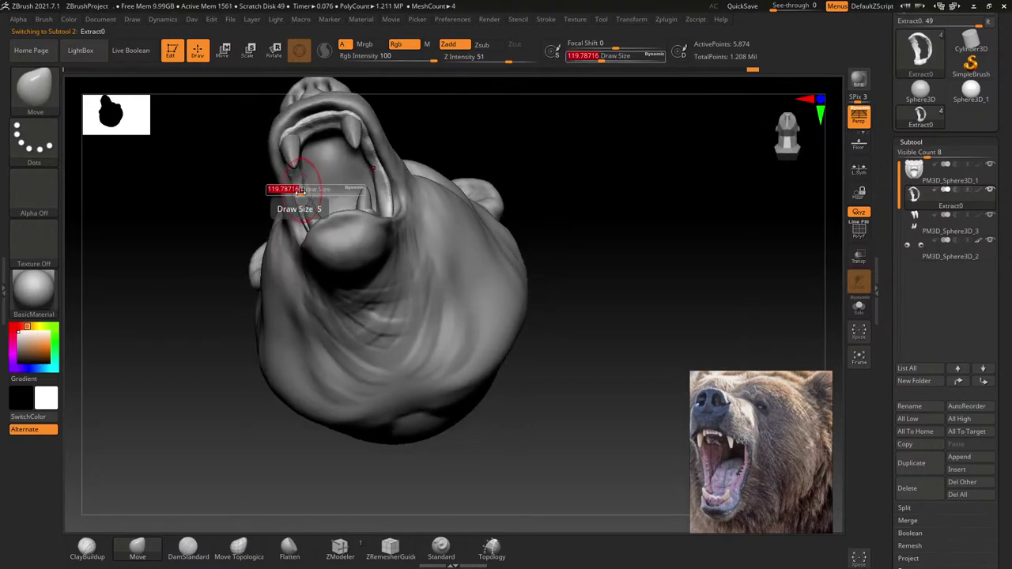
key("shift")
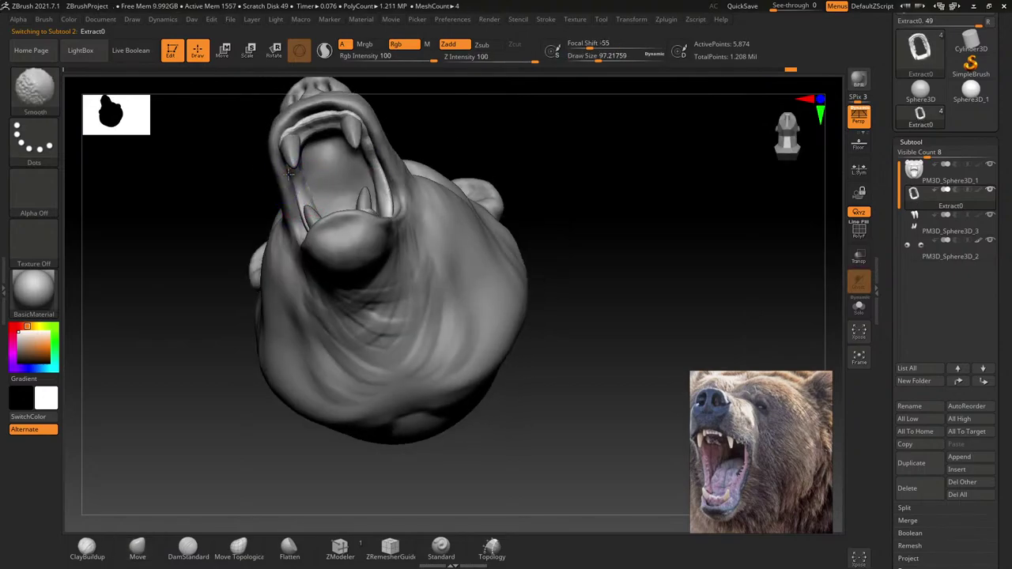
right_click_drag(293, 192, 298, 207)
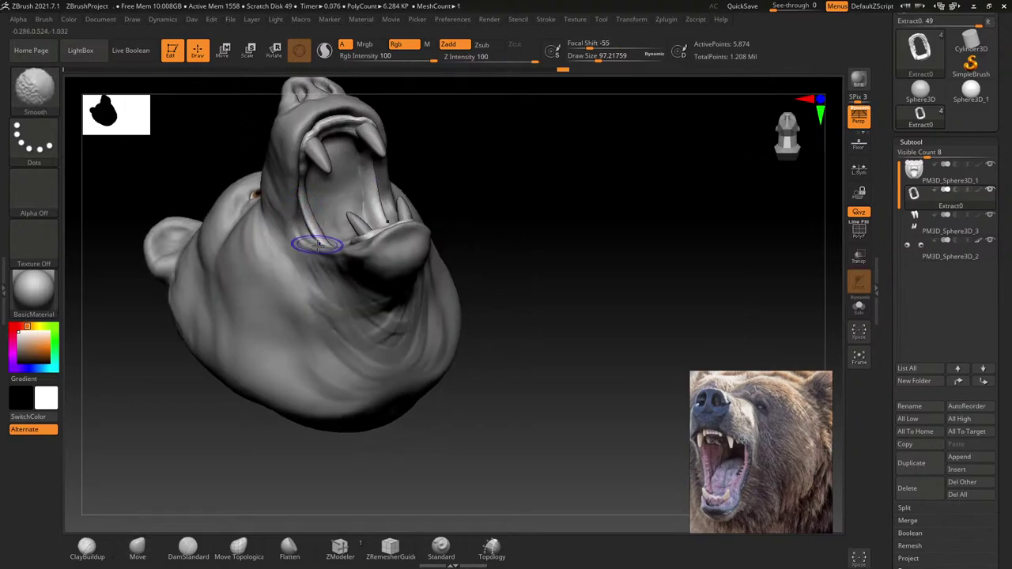
mouse_move(317, 246)
right_mouse_down()
mouse_move(314, 233)
mouse_move(339, 225)
mouse_move(339, 214)
mouse_move(269, 234)
right_mouse_up()
left_click(339, 219, "alt")
Step: Choose ClayBuildup and smooth the inside of the mouth
left_click(35, 88)
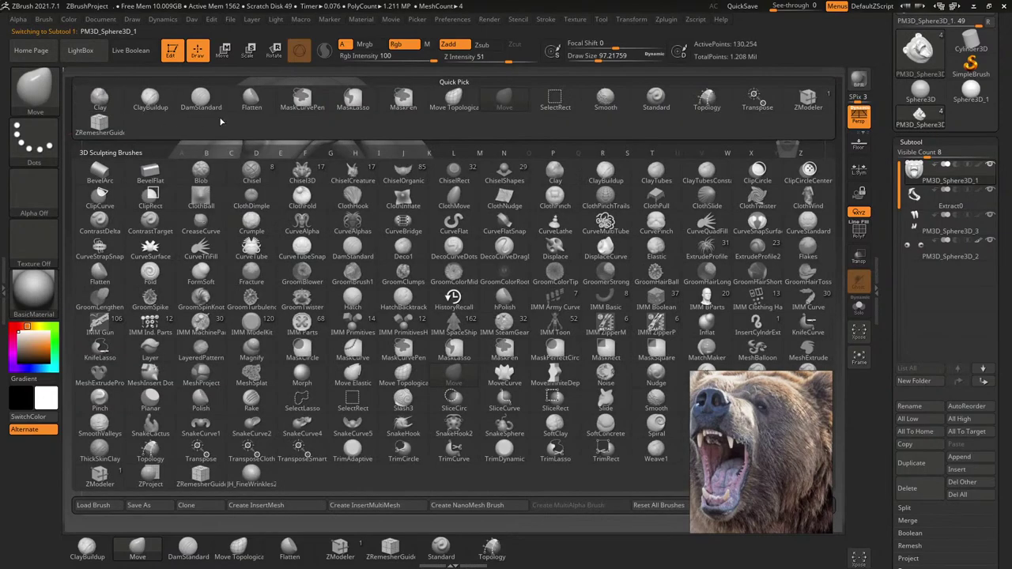
left_click(164, 101)
right_click_drag(347, 220, 349, 231)
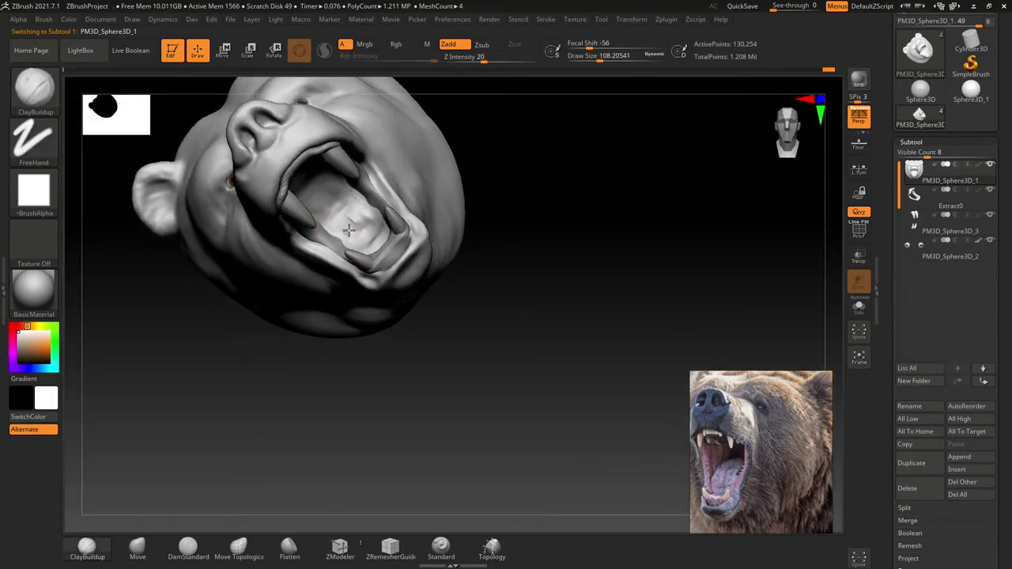
left_click_drag(379, 239, 365, 229, "shift")
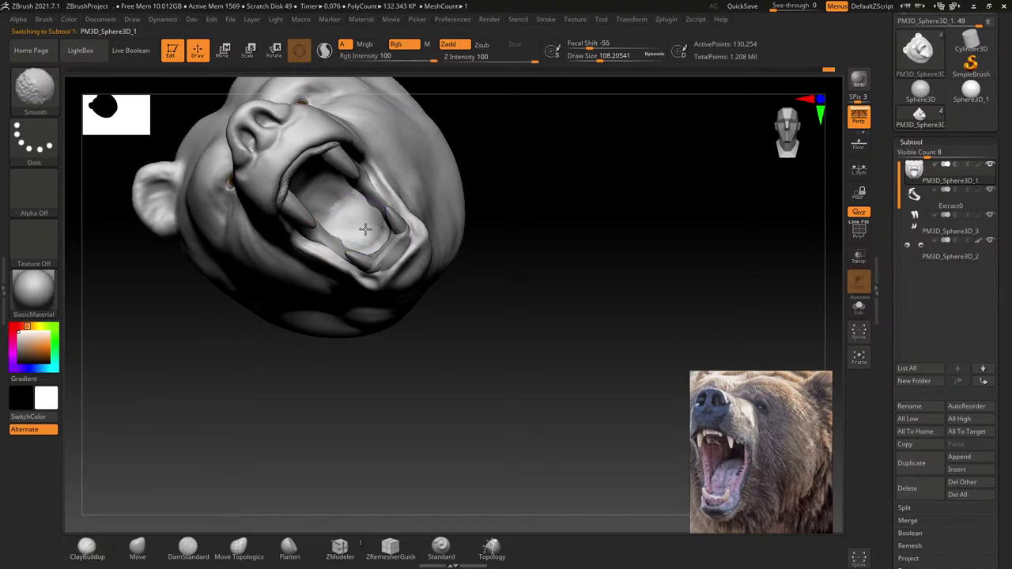
mouse_move(337, 205)
right_mouse_down()
mouse_move(385, 259)
mouse_move(411, 226)
mouse_move(422, 152)
mouse_move(413, 197)
mouse_move(331, 193)
right_mouse_up()
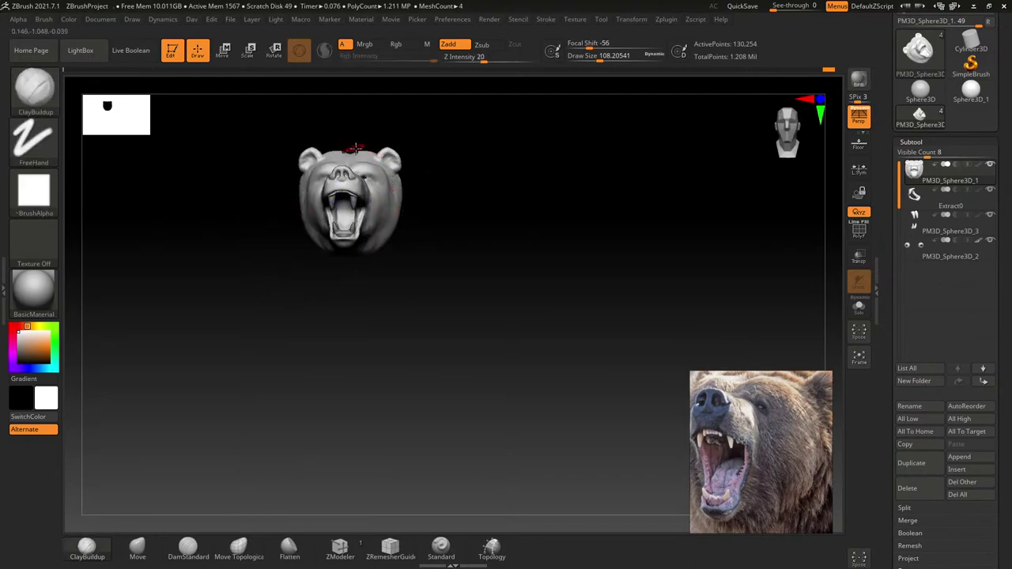
mouse_move(535, 240)
right_mouse_down("alt")
mouse_move(587, 222)
mouse_move(553, 210)
right_mouse_up("alt")
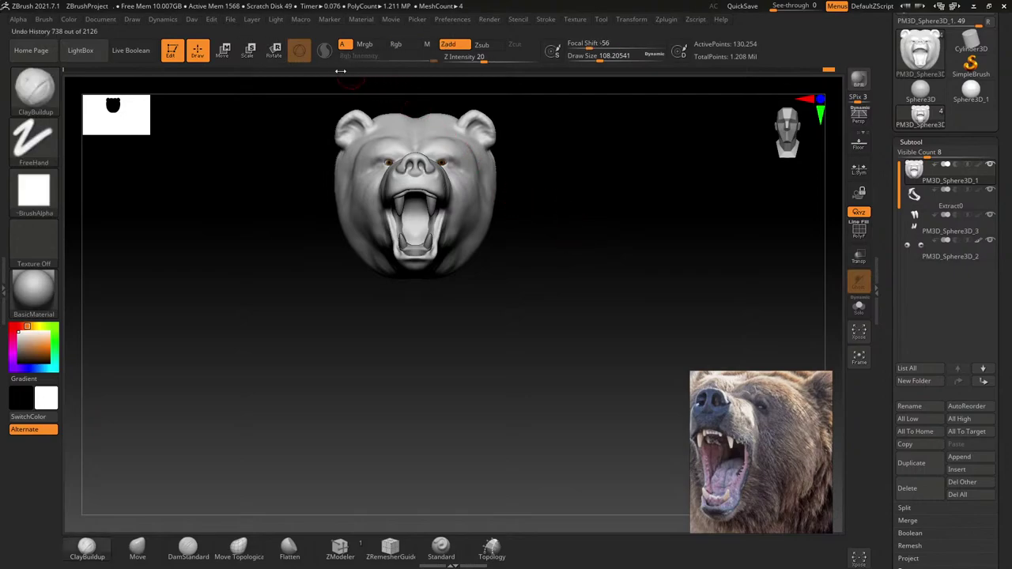
mouse_move(463, 151)
right_mouse_down("ctrl")
mouse_move(475, 169)
mouse_move(475, 153)
right_mouse_up("ctrl")
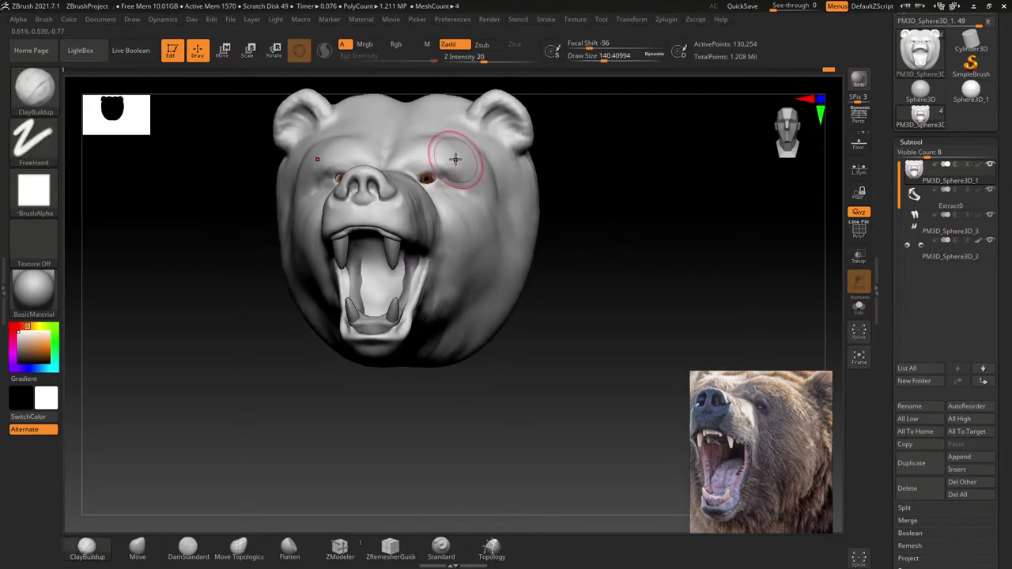
key("shift")
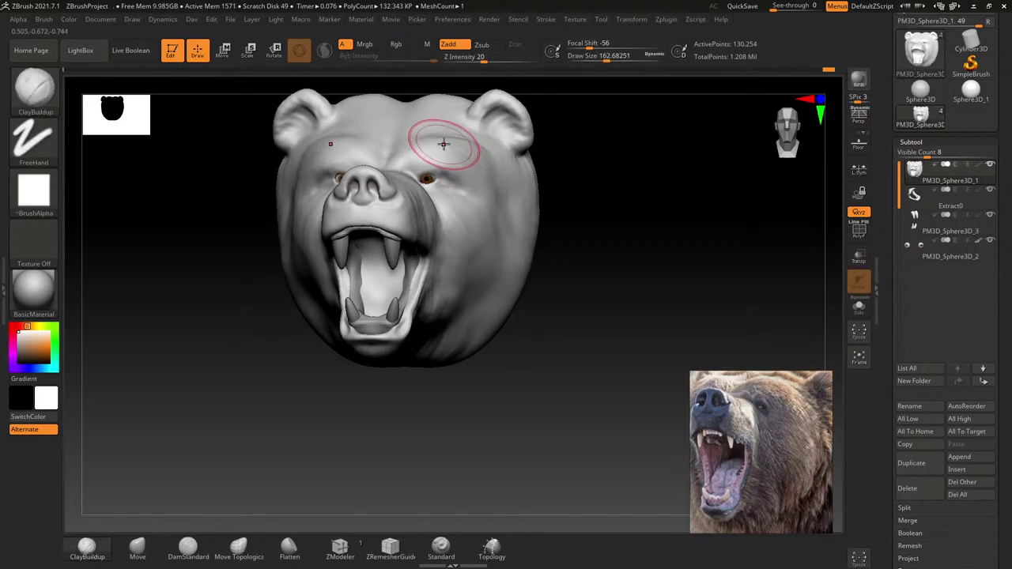
key("shift")
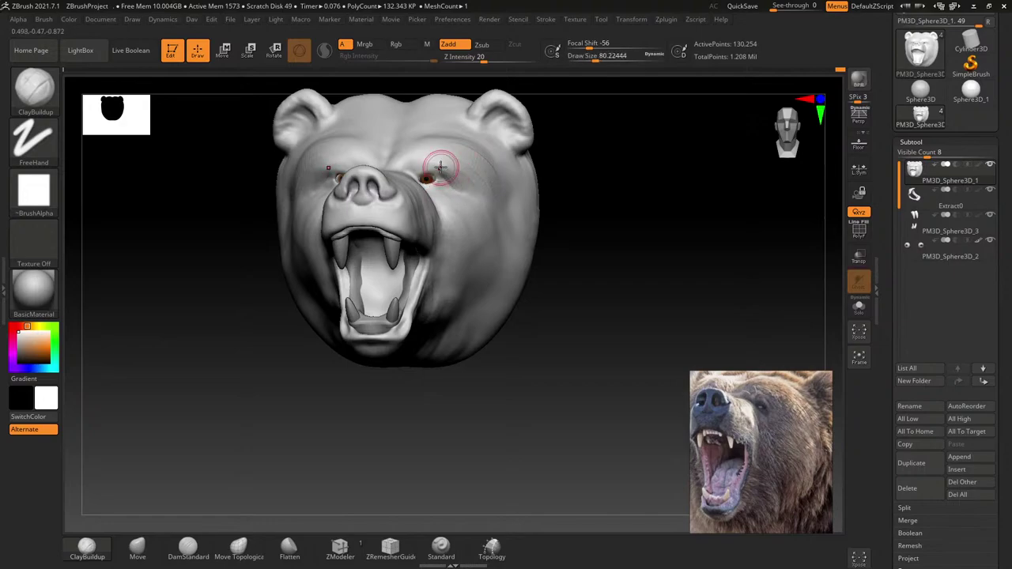
Step: Smooth the area around the eye with the brush enlarged to about 100
right_click_drag(461, 197, 452, 177)
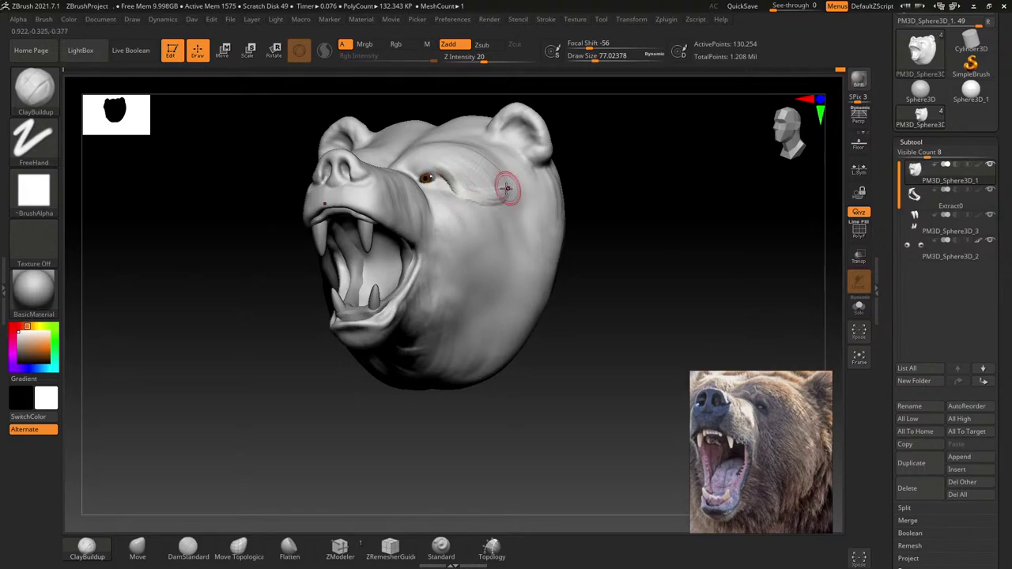
key("bracketright")
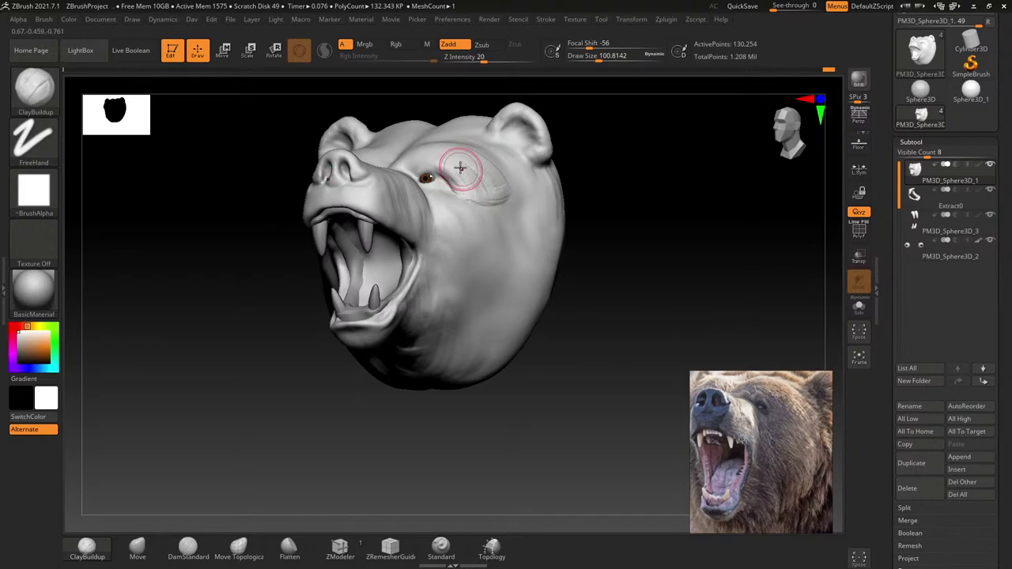
key("shift")
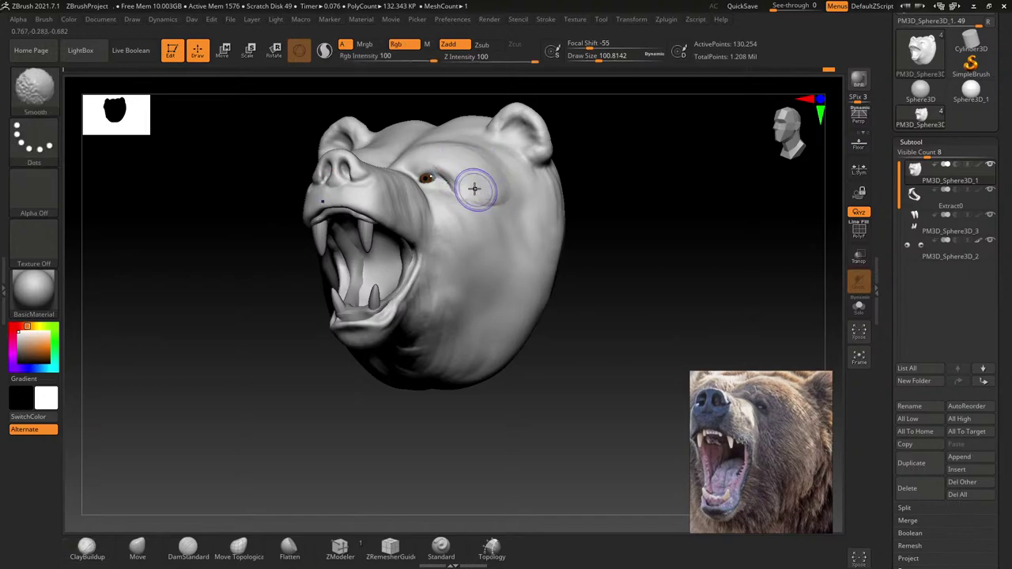
left_click_drag(452, 173, 471, 176, "shift")
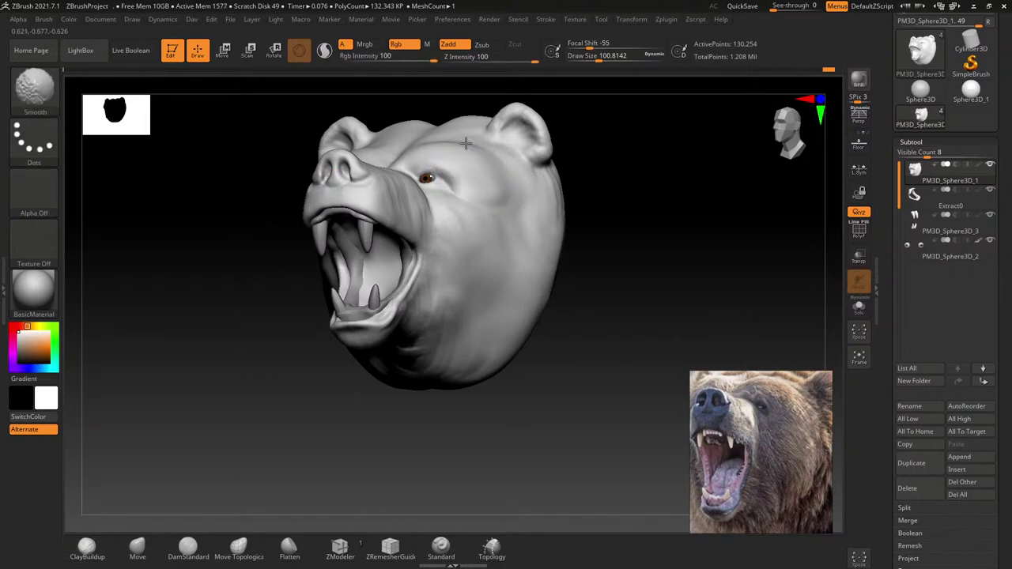
left_click_drag(506, 210, 515, 208)
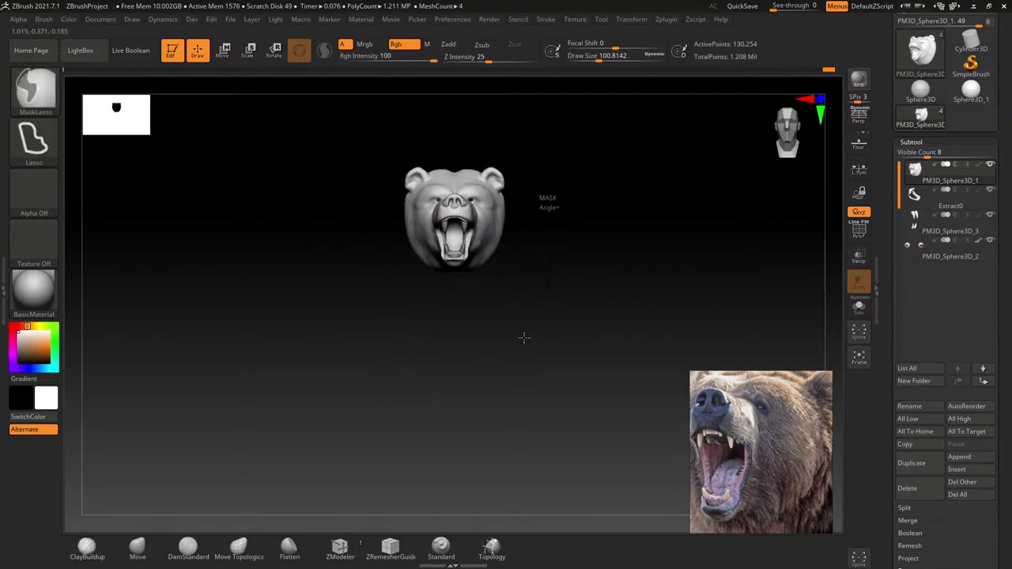
left_click_drag(524, 338, 492, 219)
right_click_drag(493, 219, 491, 229, "ctrl")
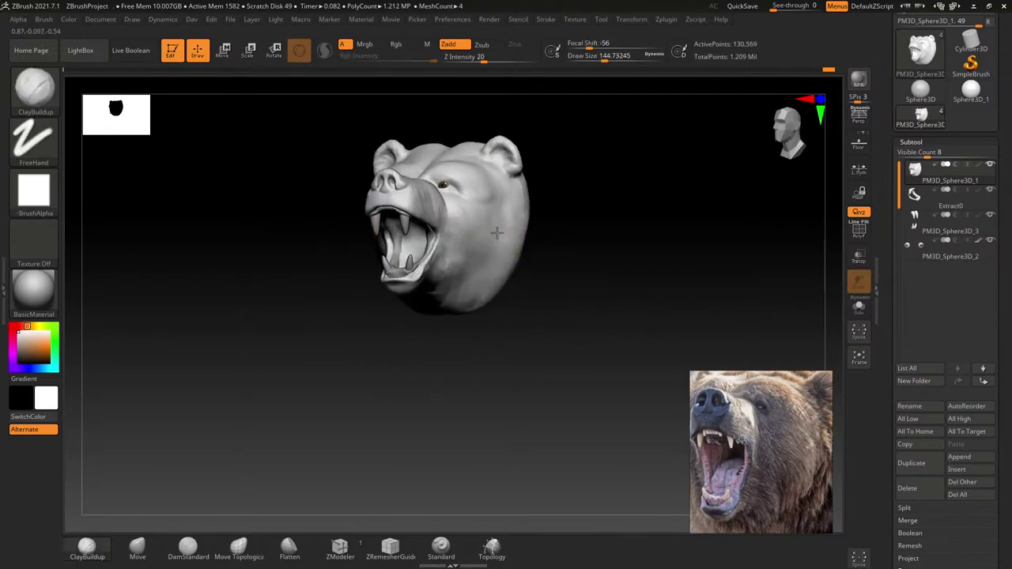
Step: Build up fur strokes down the cheek and smooth them
left_click_drag(479, 206, 483, 264)
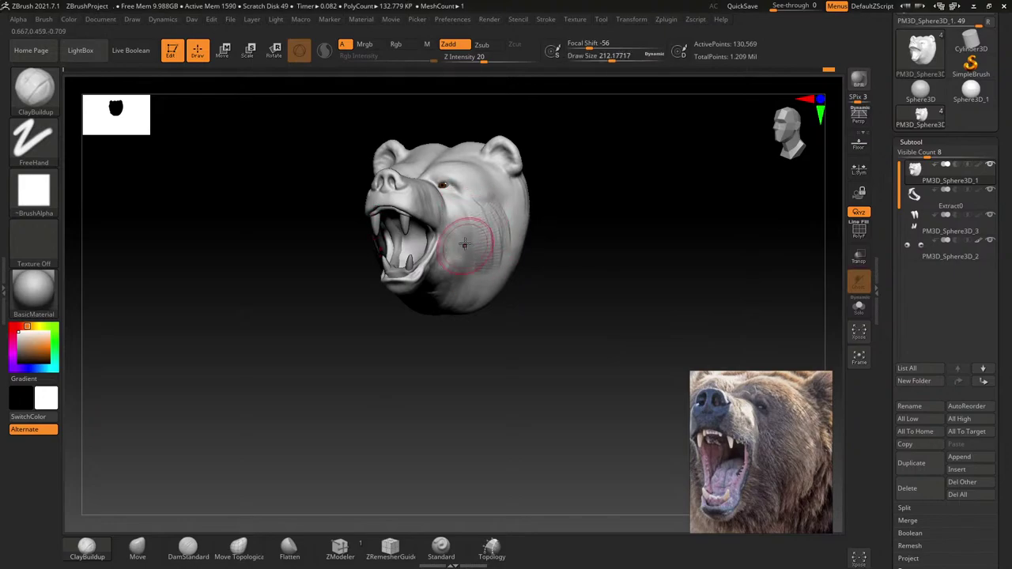
left_click_drag(465, 207, 461, 253)
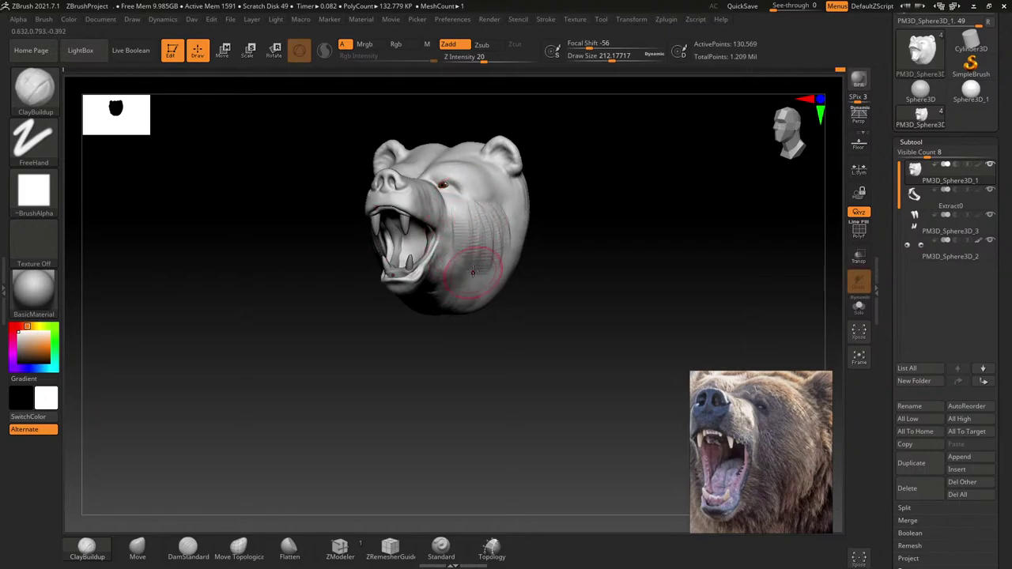
key("shift")
mouse_move(530, 237)
left_mouse_down("shift")
mouse_move(518, 245)
mouse_move(481, 165)
left_mouse_up("shift")
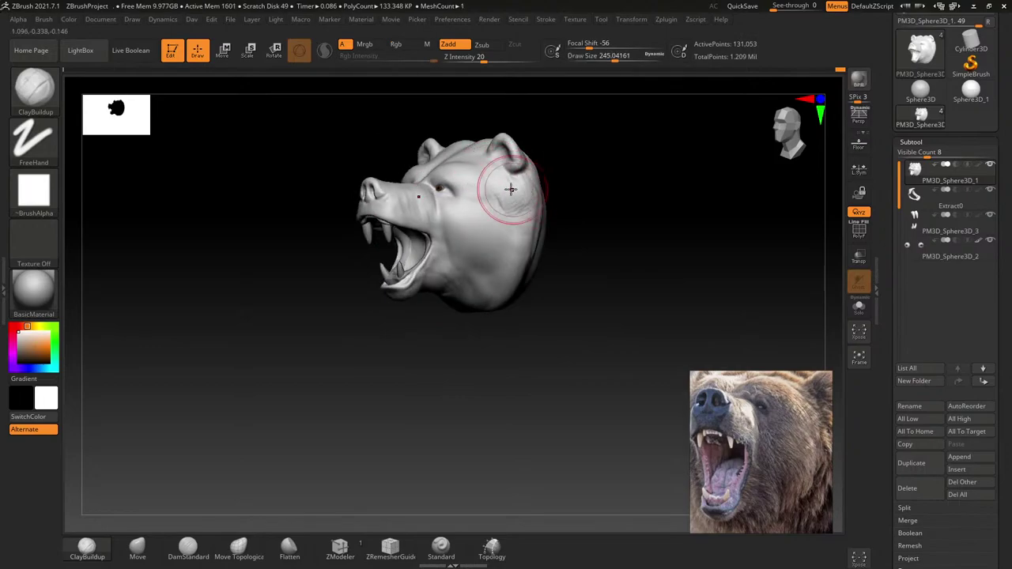
key("shift")
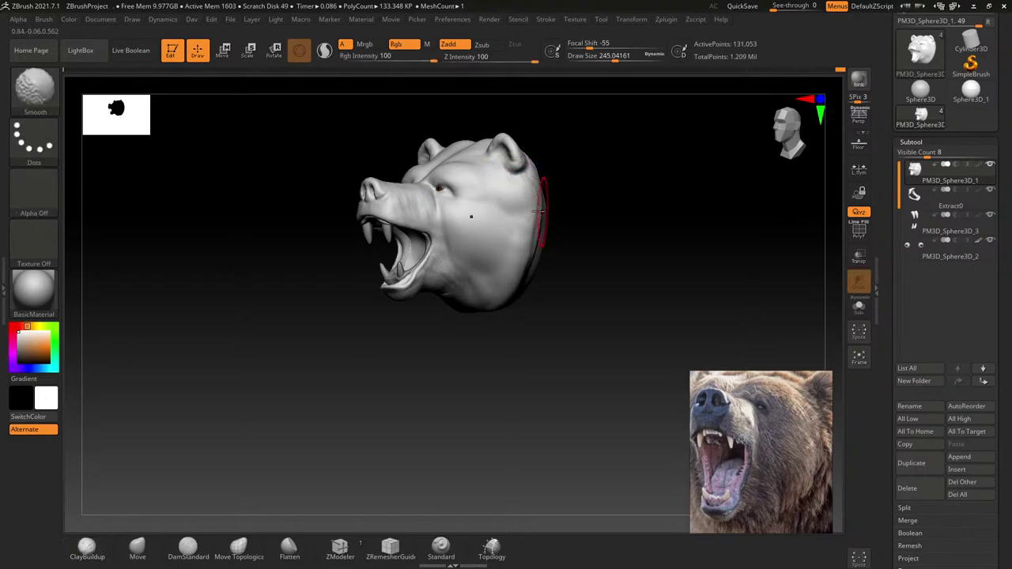
left_click_drag(538, 209, 541, 206, "shift")
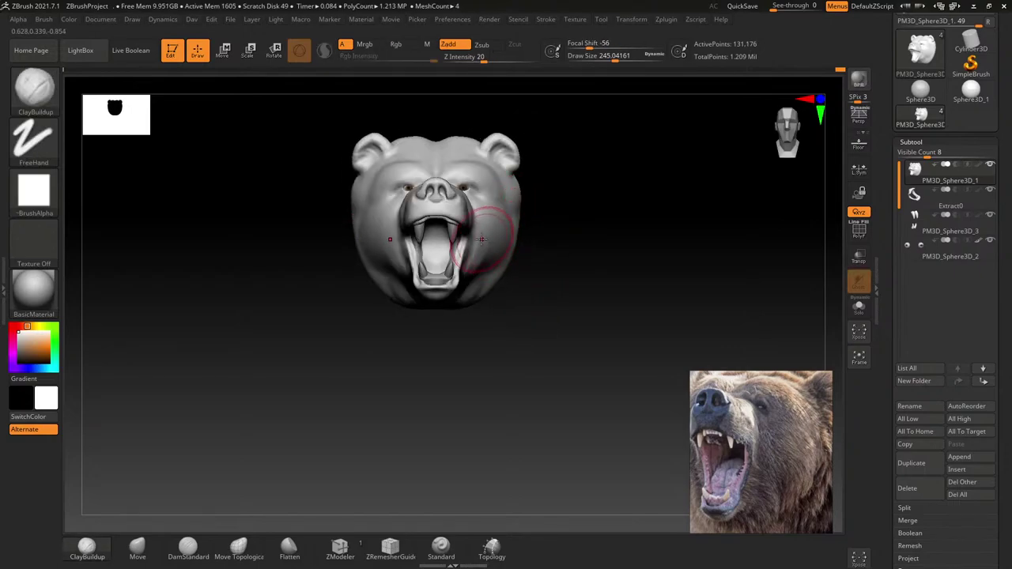
Step: Frame the lower jaw with the Move brush, resizing it from about 212 down to 87
left_click_drag(481, 238, 382, 362, "shift")
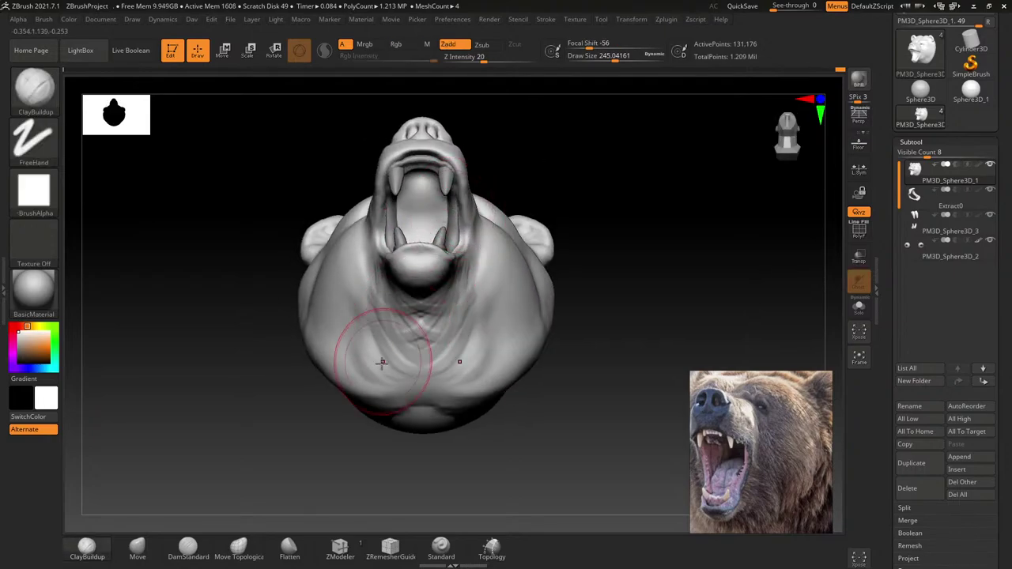
left_click(137, 546)
left_click_drag(419, 230, 460, 202)
key("bracketright")
key("bracketleft")
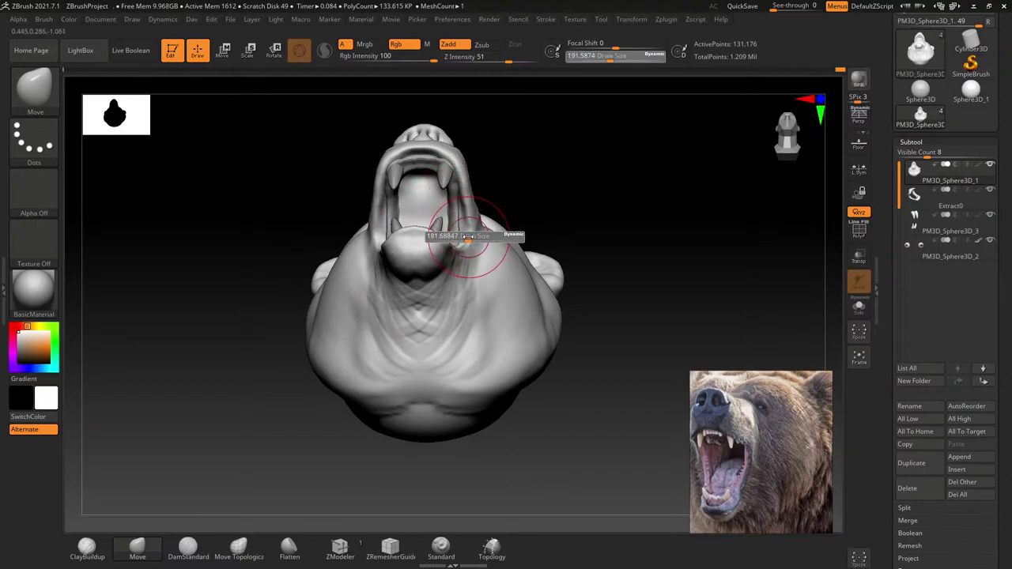
right_click_drag(461, 235, 455, 239)
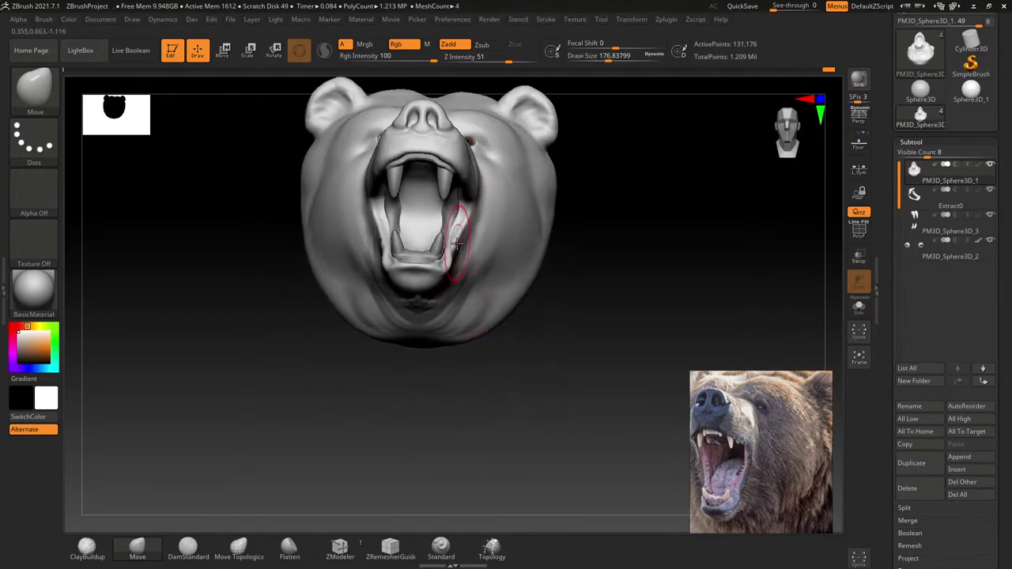
key("bracketleft")
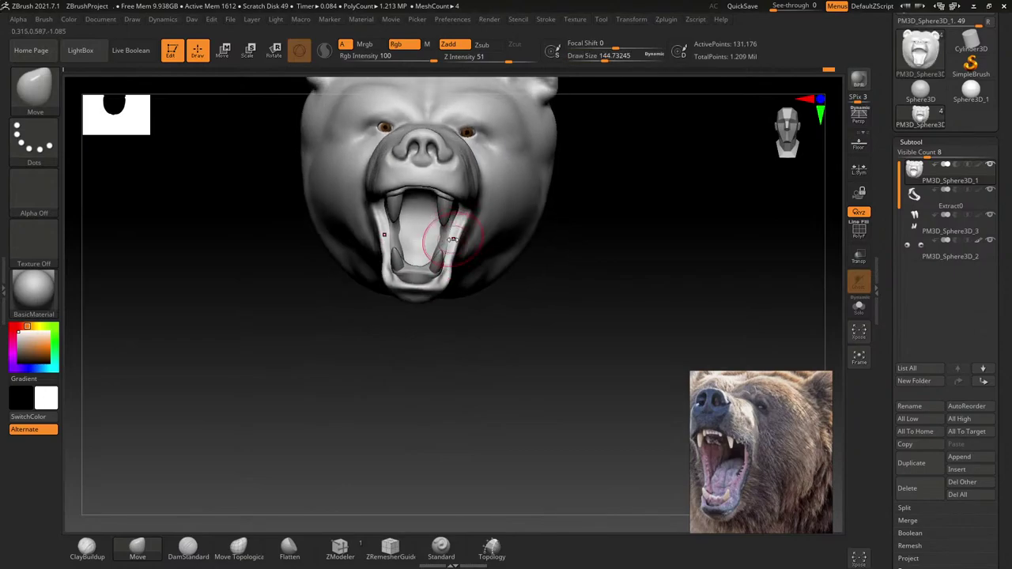
right_click_drag(451, 244, 429, 332)
left_click_drag(396, 294, 485, 289, "ctrl")
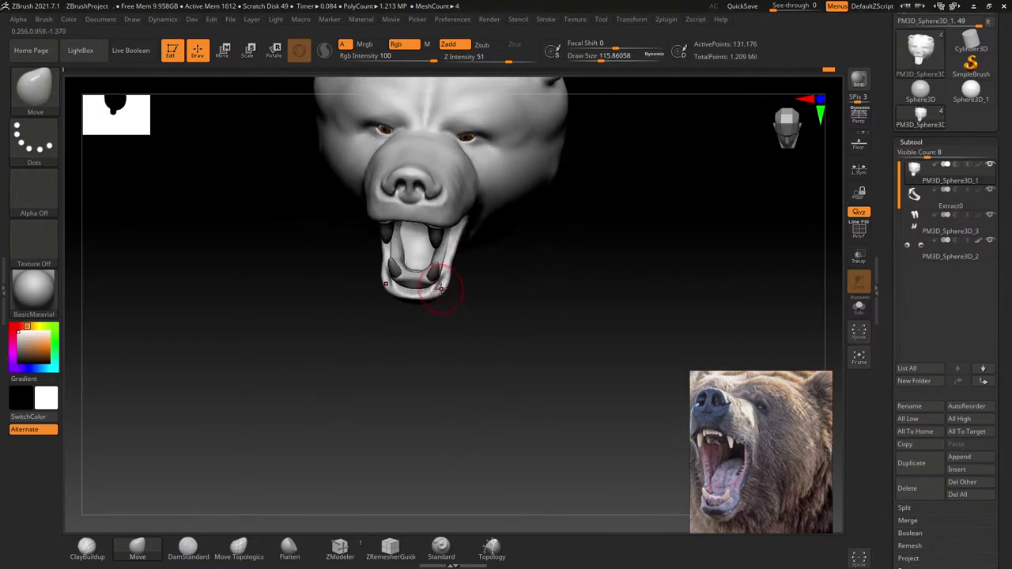
mouse_move(452, 293)
right_mouse_down()
mouse_move(439, 310)
mouse_move(445, 290)
right_mouse_up()
key("s")
left_click_drag(446, 290, 431, 289)
mouse_move(431, 289)
right_mouse_down()
mouse_move(446, 318)
mouse_move(447, 295)
mouse_move(433, 309)
mouse_move(427, 265)
mouse_move(405, 250)
right_mouse_up()
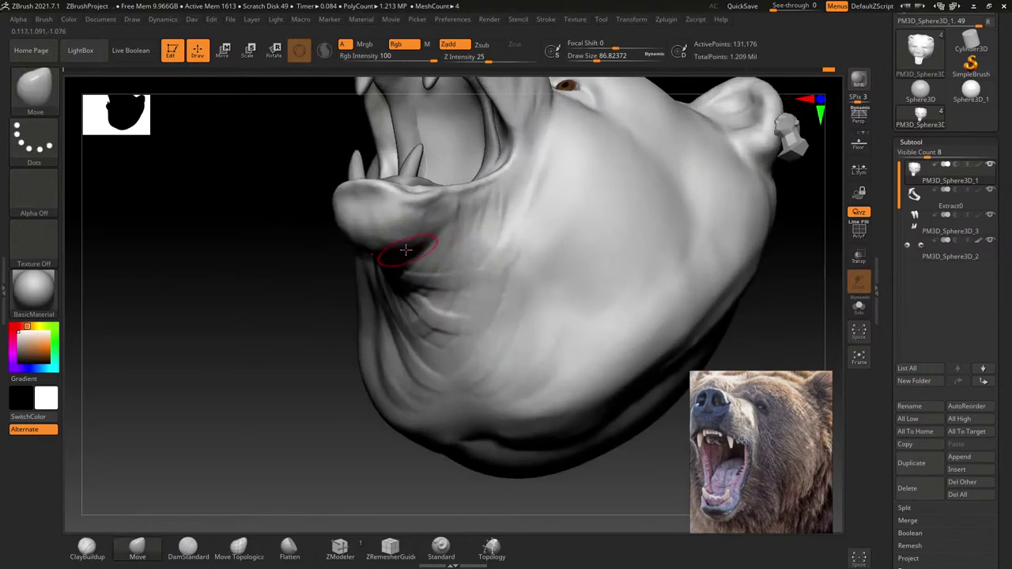
Step: Build up clay under the lower lip with ClayBuildup and smooth it
left_click(34, 87)
left_click(199, 127)
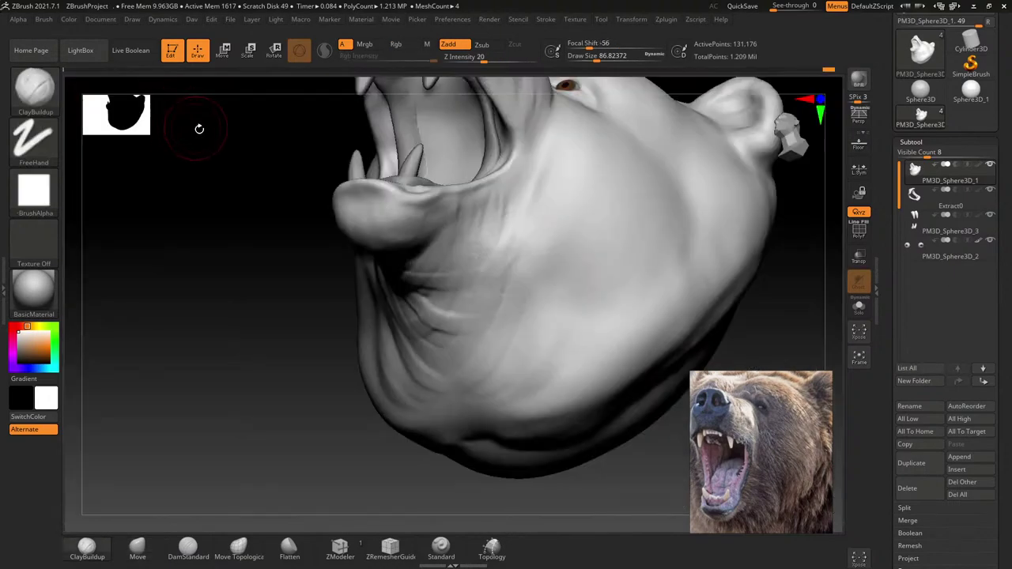
right_click_drag(198, 127, 361, 226)
mouse_move(353, 212)
left_mouse_down()
mouse_move(371, 207)
mouse_move(334, 212)
mouse_move(419, 233)
left_mouse_up()
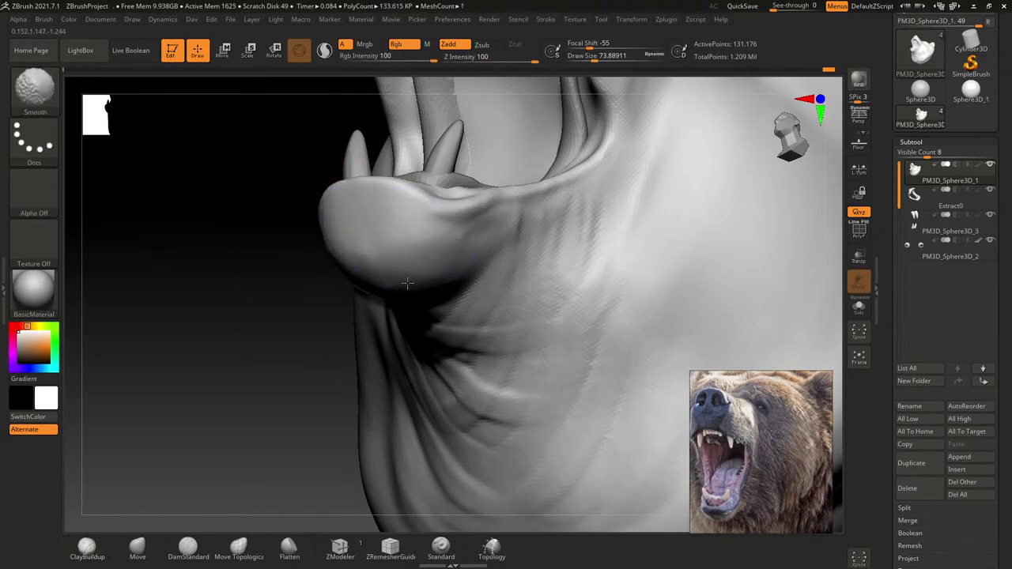
left_click_drag(300, 332, 261, 309)
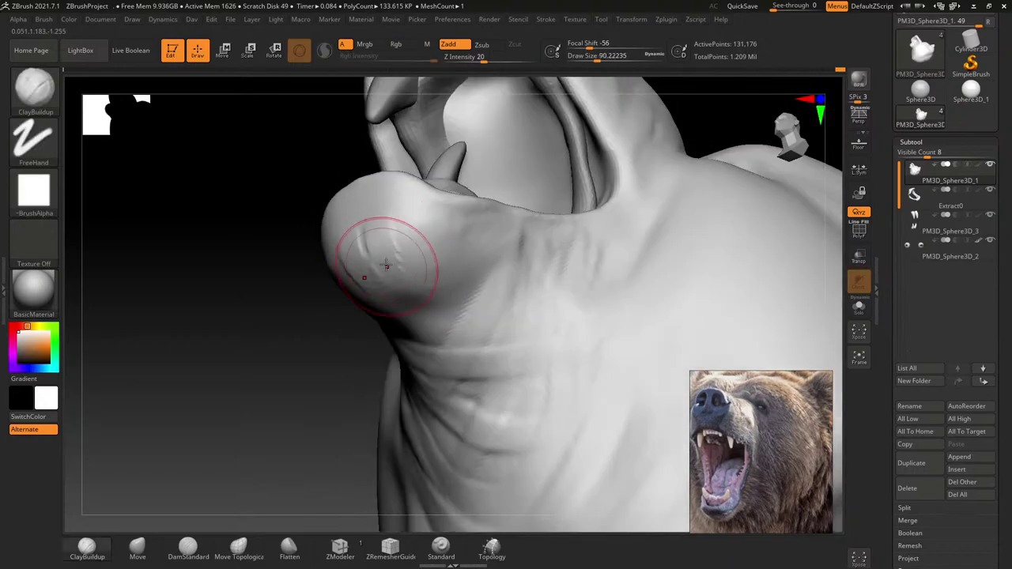
left_click_drag(380, 248, 360, 272, "shift")
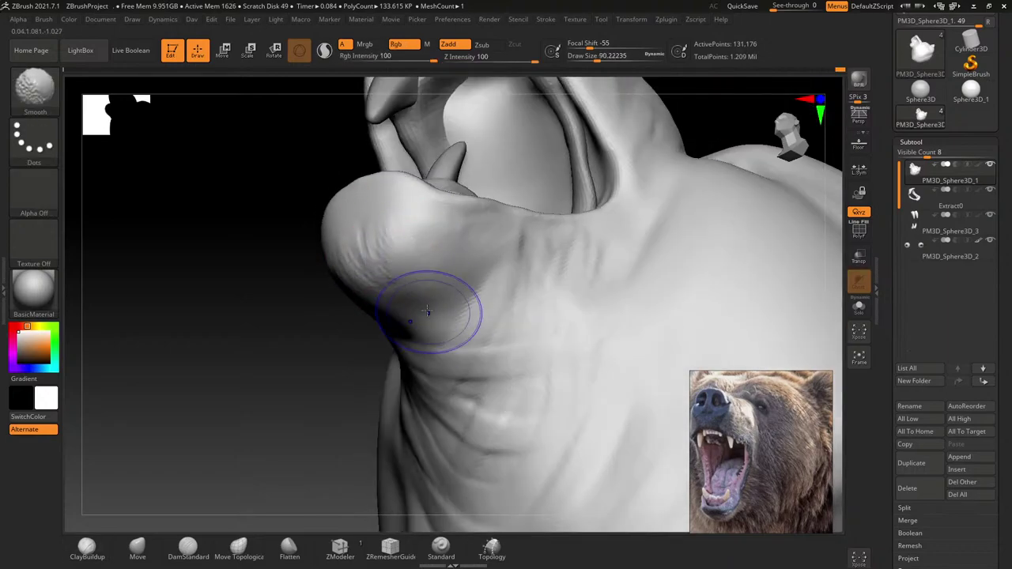
Step: Zoom out to the whole bear head and scroll the Subtool palette
left_click_drag(277, 333, 332, 261, "alt")
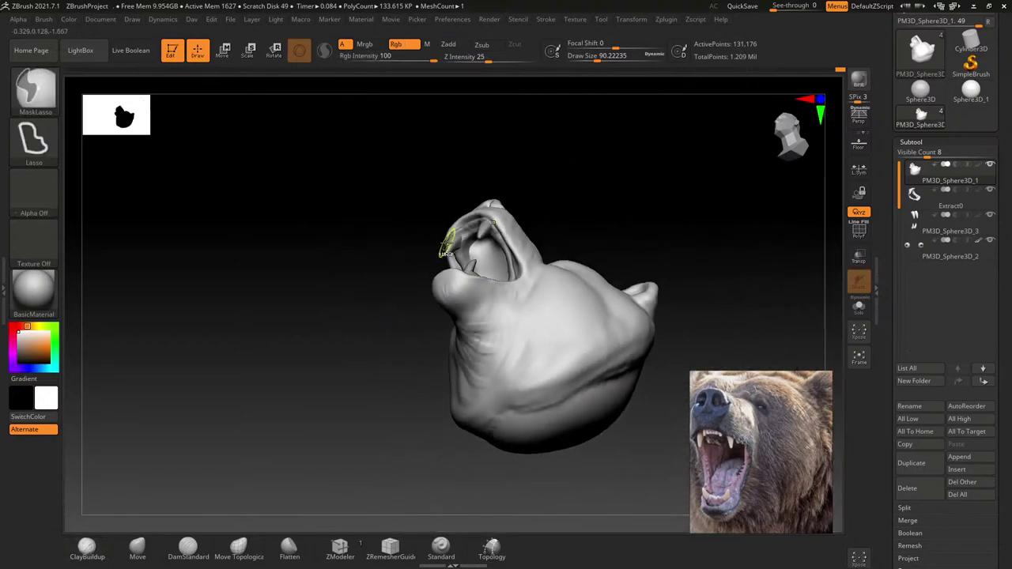
mouse_move(380, 340)
left_mouse_down()
mouse_move(444, 358)
mouse_move(395, 293)
mouse_move(480, 317)
mouse_move(504, 363)
mouse_move(492, 279)
left_mouse_up()
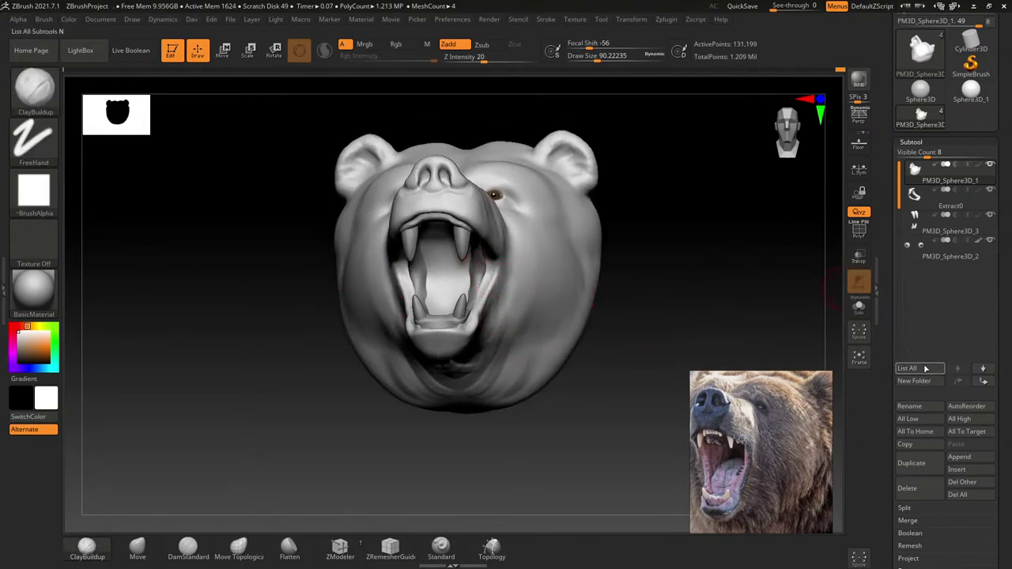
scroll(941, 317, "down", 5)
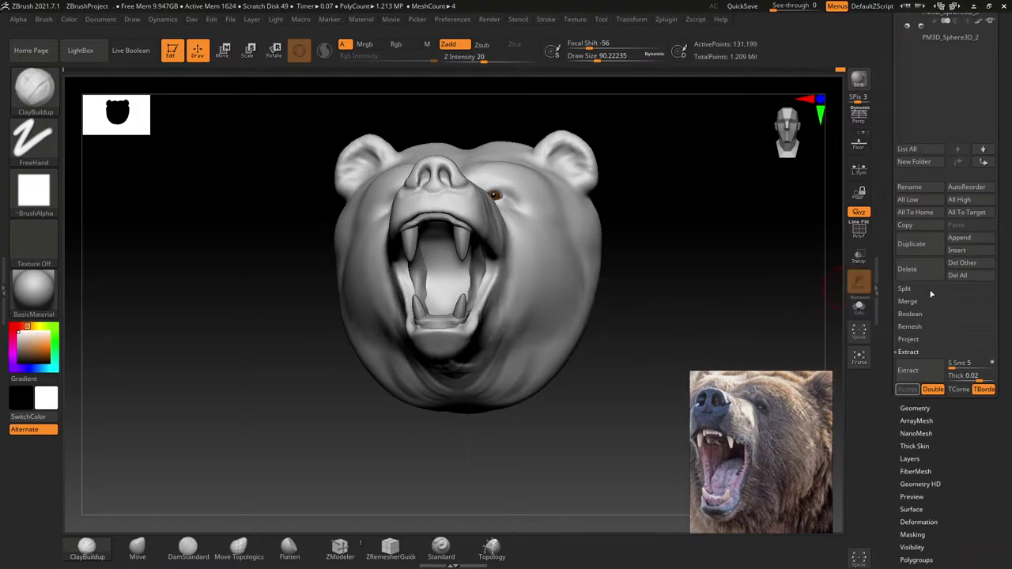
Step: Insert a Sphere3D as a new subtool and isolate it with Solo
left_click(961, 252)
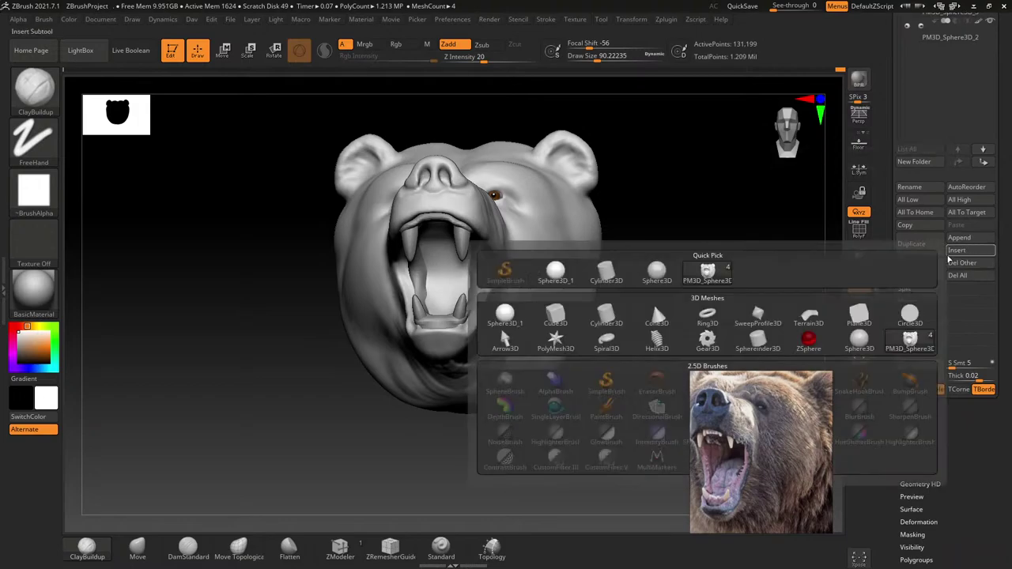
left_click(508, 316)
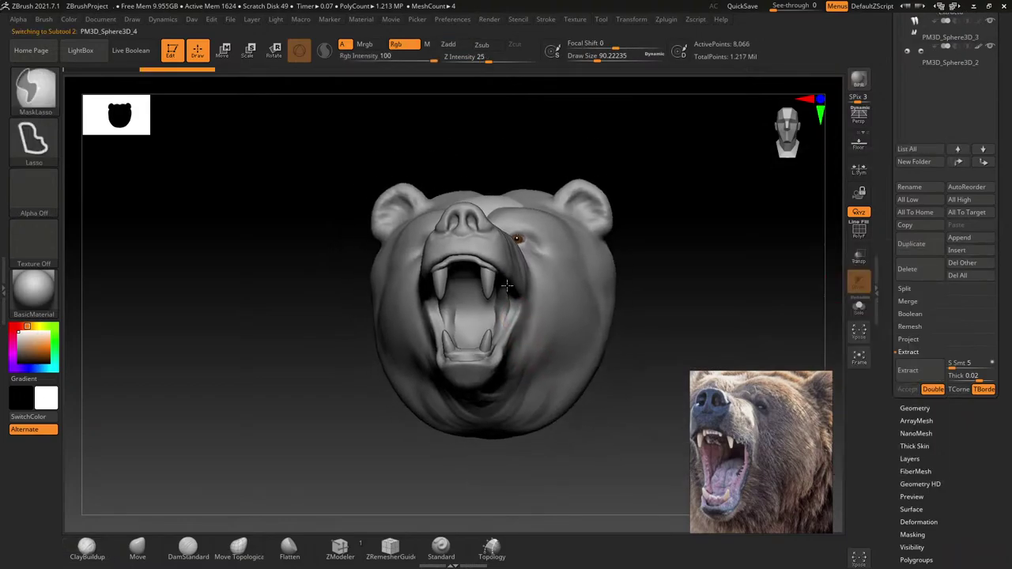
left_click(855, 310)
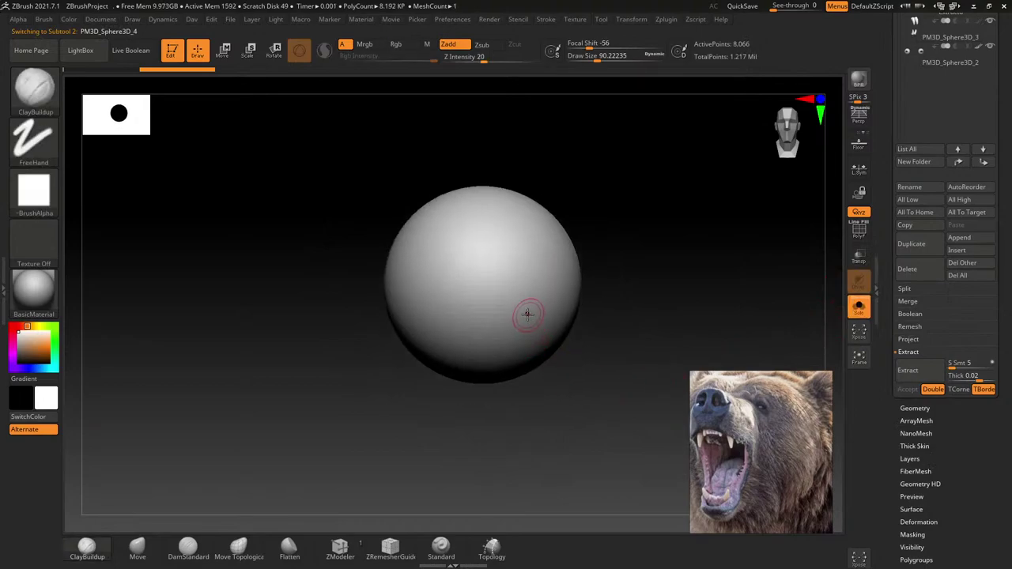
key("w")
key("ctrl+shift")
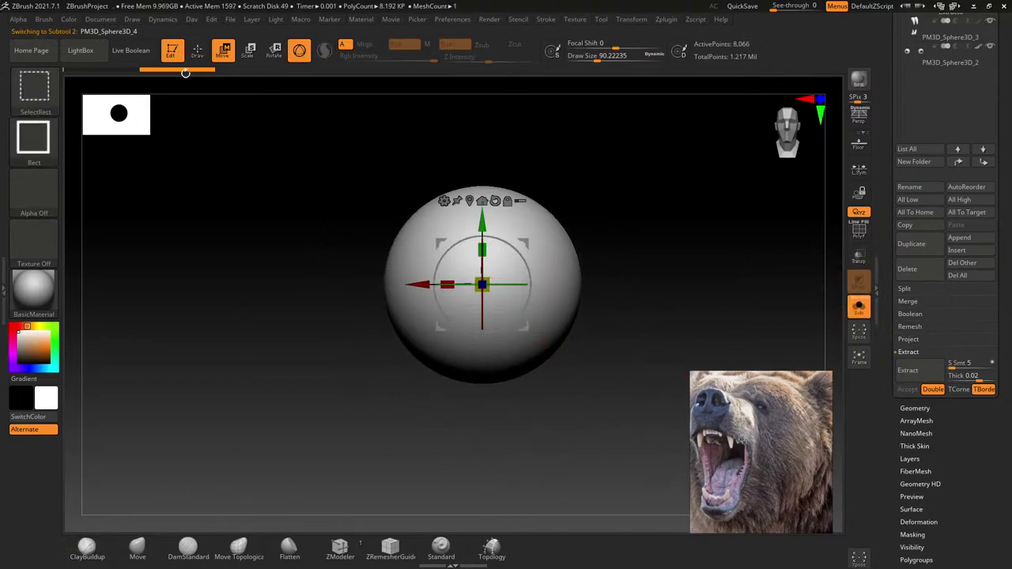
key("q")
key("b")
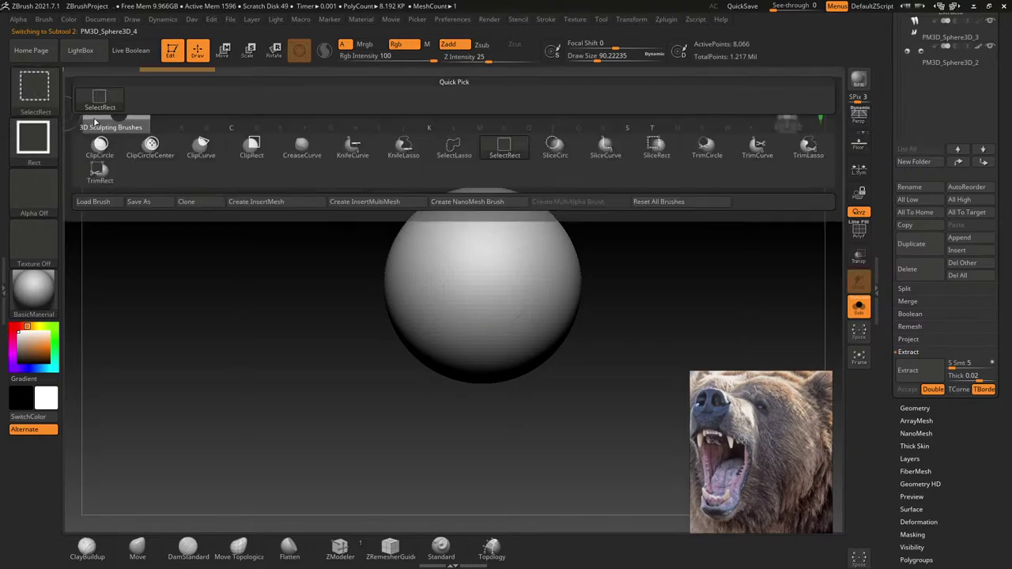
Step: With KnifeCurve, slice off both sides and the rounded top of the sphere
left_click(34, 87)
left_click(352, 147)
left_click_drag(389, 471, 435, 130)
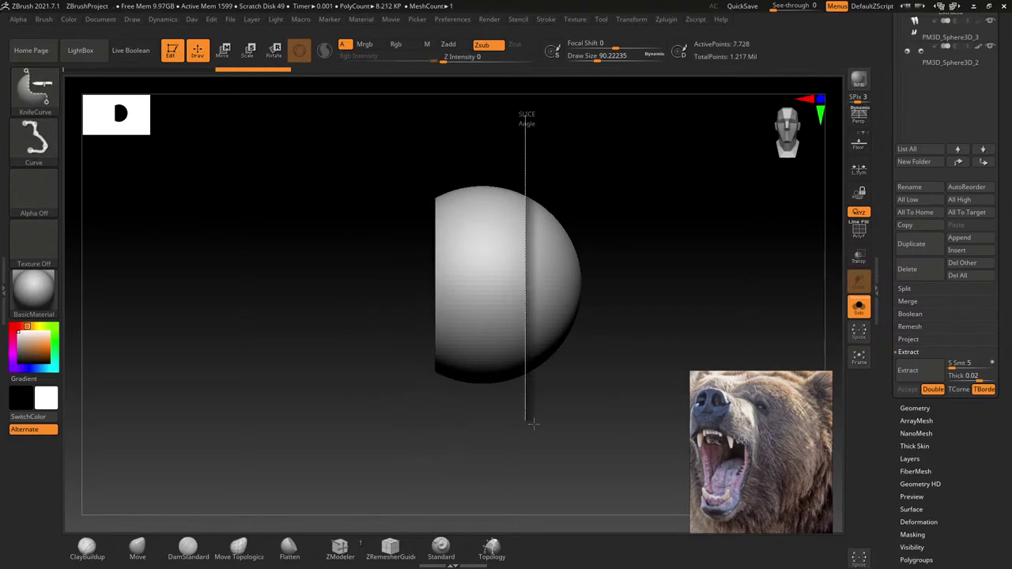
left_click_drag(524, 110, 528, 455)
left_click_drag(350, 220, 616, 220)
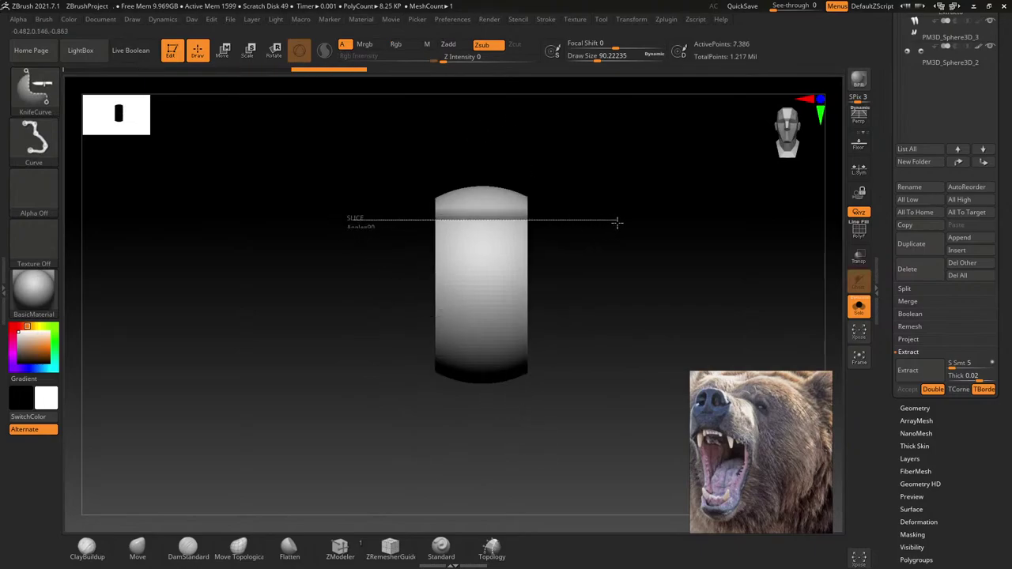
Step: Cut the bottom flat and trim the remaining curved sides to leave a rectangle
left_click_drag(526, 354, 306, 316)
left_click_drag(333, 375, 407, 348, "shift")
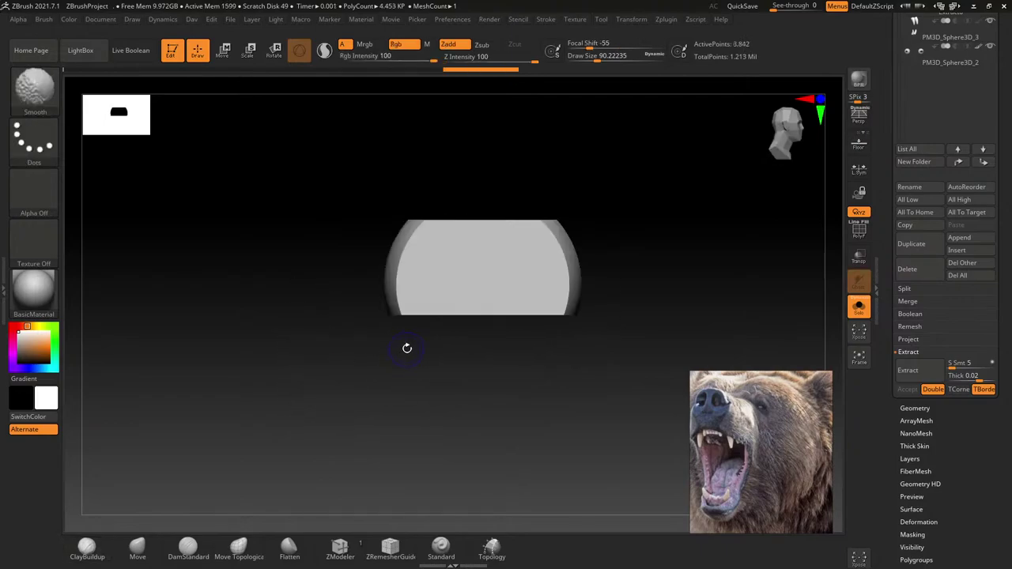
left_click_drag(496, 180, 499, 451, "ctrl+shift")
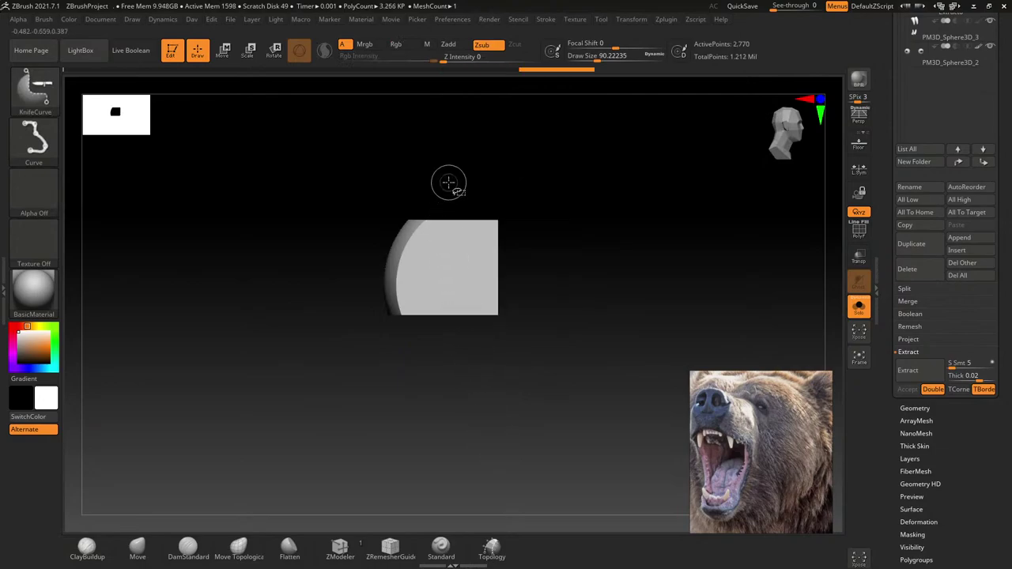
mouse_move(467, 412)
left_mouse_down("ctrl+shift")
mouse_move(464, 134)
mouse_move(429, 129)
left_mouse_up("ctrl+shift")
left_click_drag(450, 272, 407, 266, "shift")
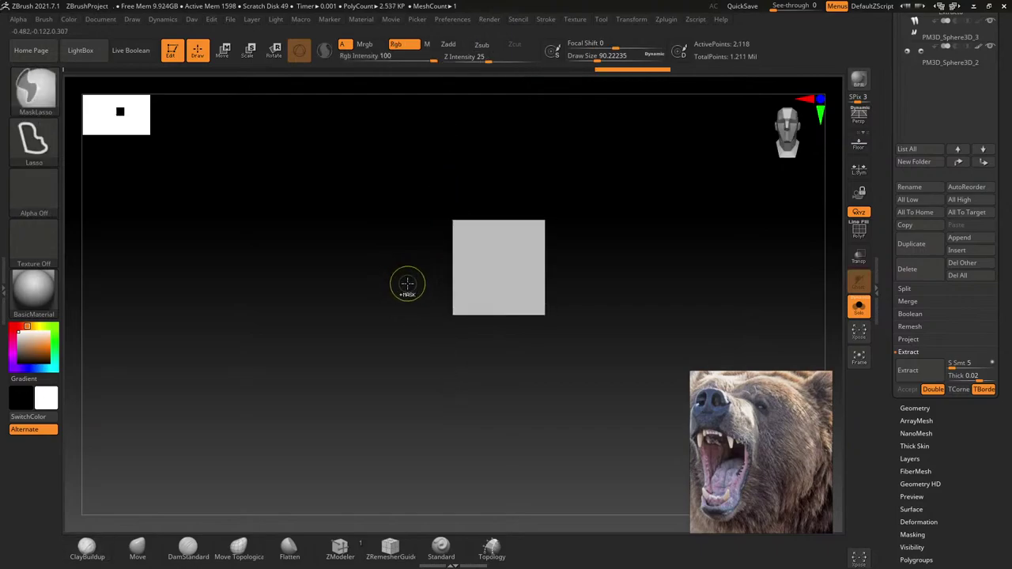
key("space")
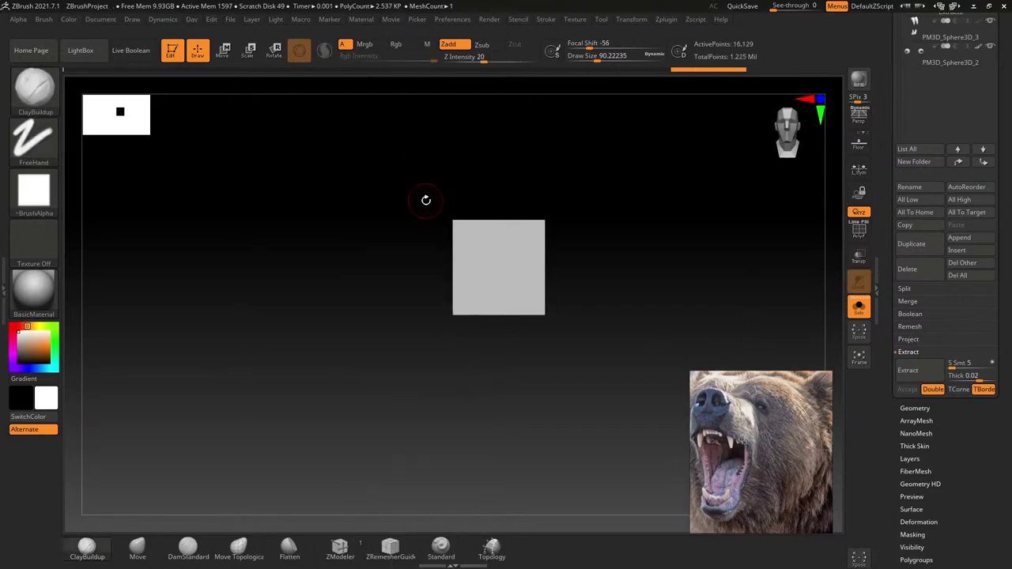
Step: Build up clay down one corner of the block, then enlarge the brush
key("g")
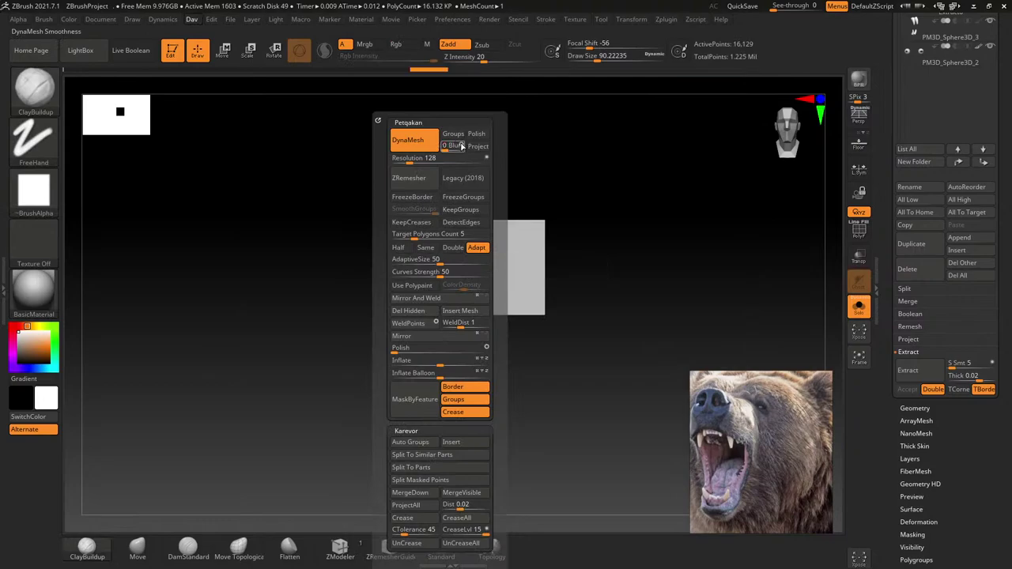
left_click_drag(565, 245, 594, 276)
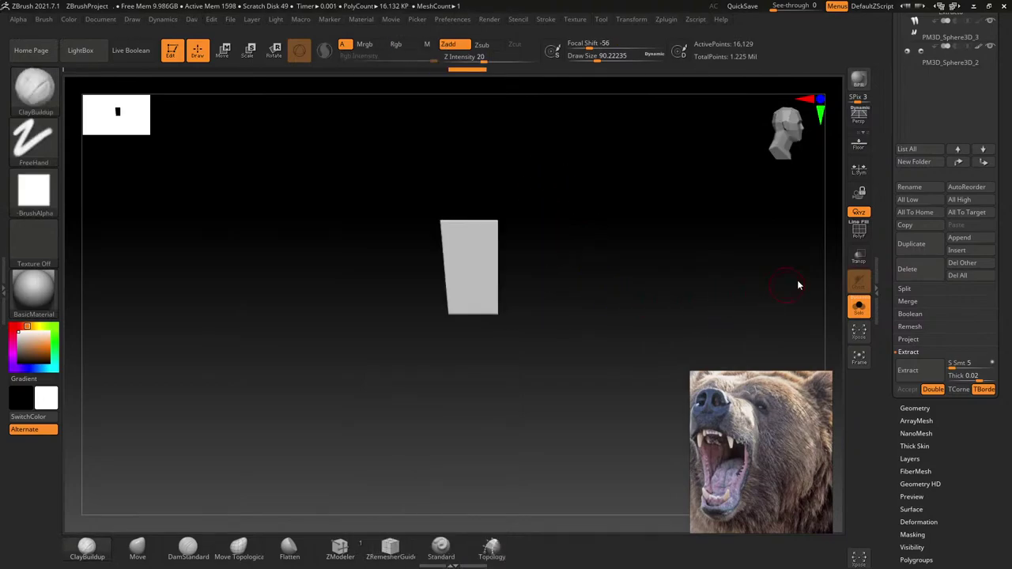
left_click_drag(799, 285, 412, 236)
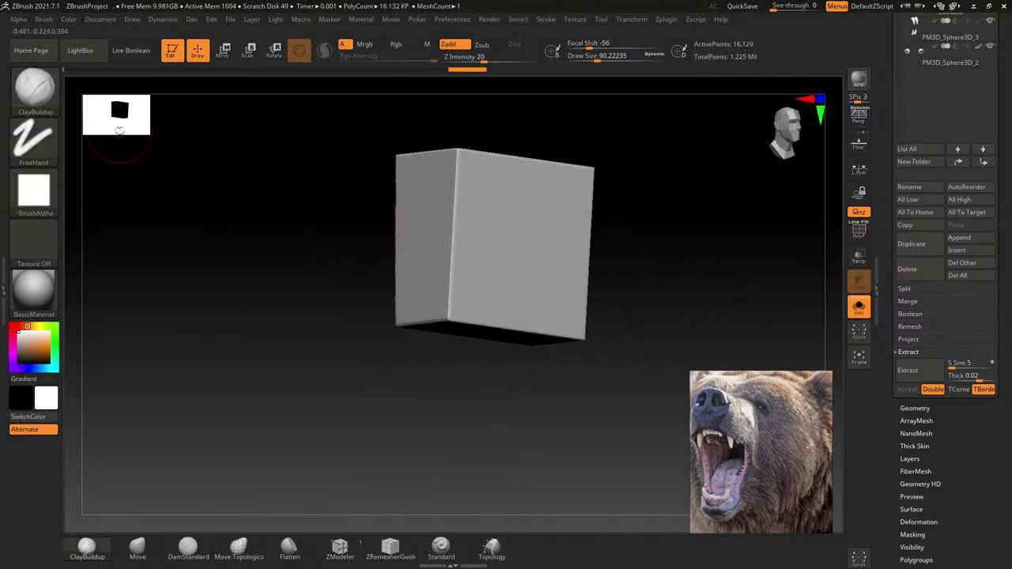
left_click_drag(461, 148, 452, 261)
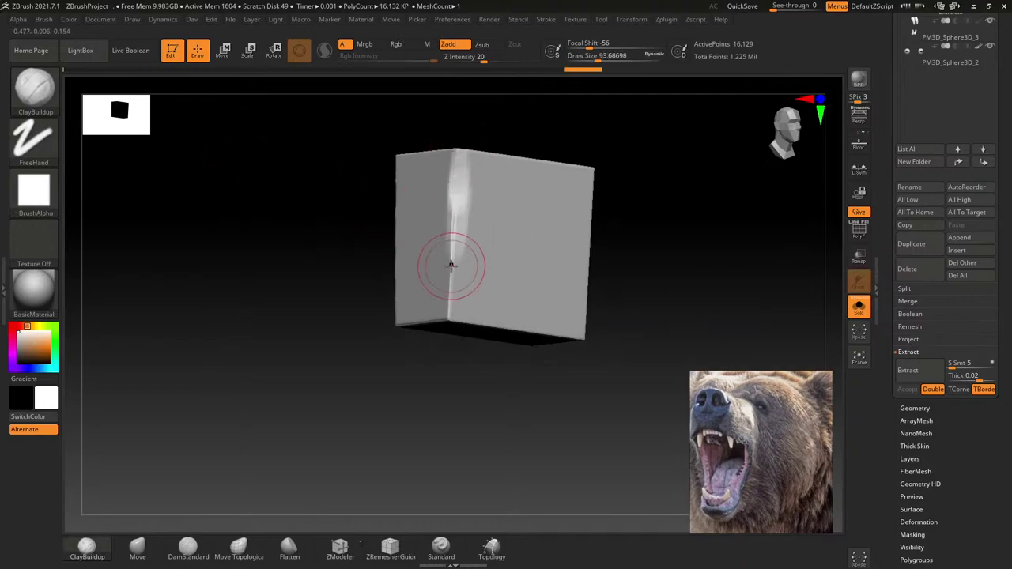
key("]")
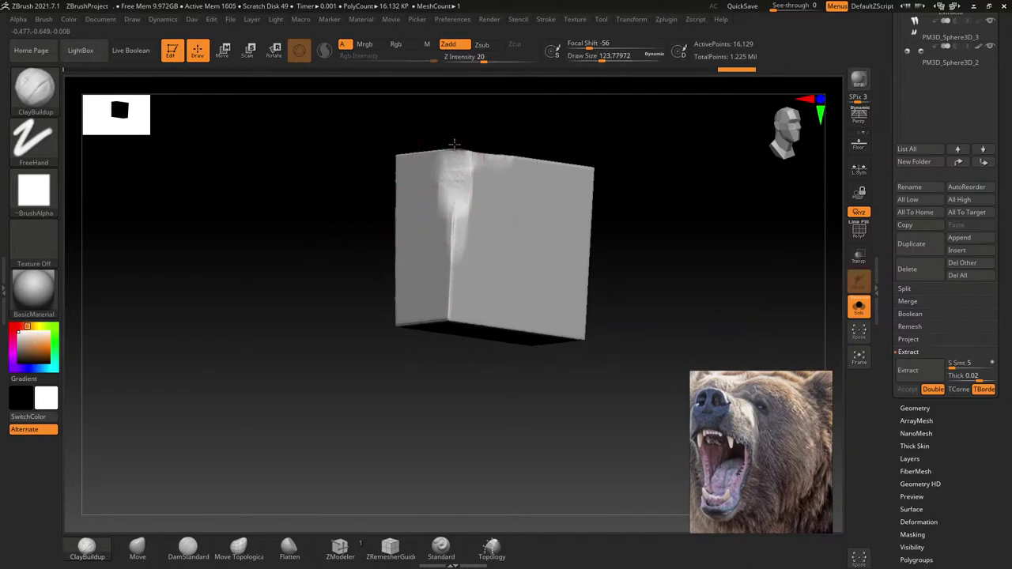
Step: Add ClayBuildup ridges along the block's corner, bottom edge and front face
left_click_drag(463, 138, 493, 296)
key("ctrl")
key("shift")
key("]")
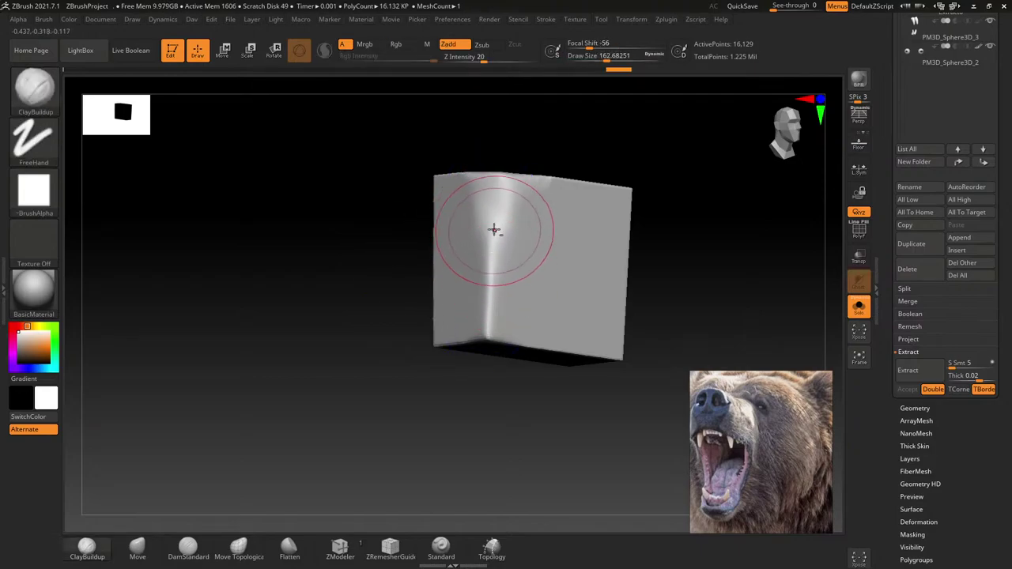
left_click_drag(489, 222, 487, 348)
mouse_move(492, 213)
left_mouse_down()
mouse_move(477, 340)
mouse_move(463, 316)
mouse_move(572, 349)
left_mouse_up()
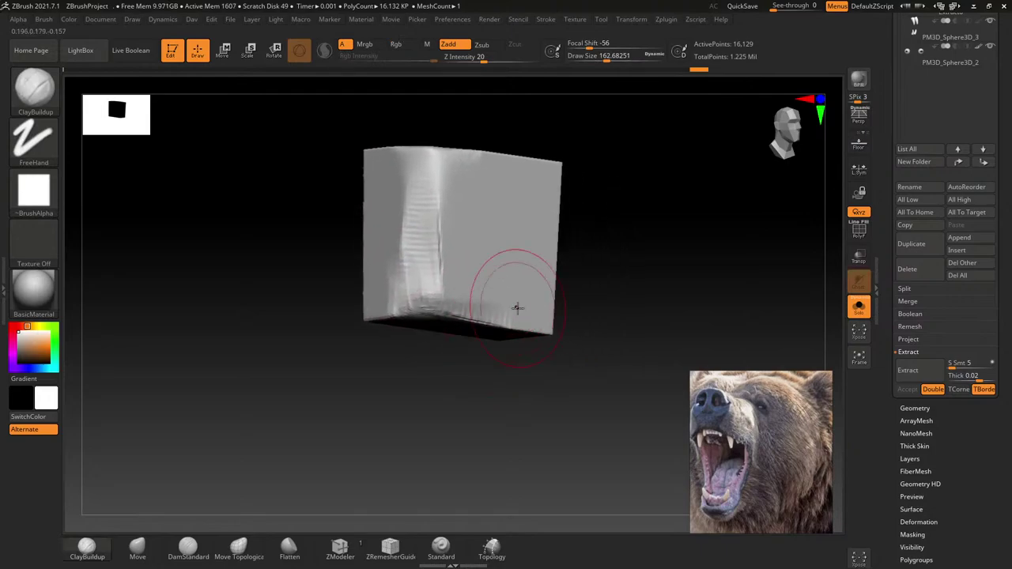
right_click_drag(573, 349, 472, 271)
mouse_move(442, 271)
left_mouse_down()
mouse_move(452, 181)
mouse_move(467, 203)
mouse_move(482, 280)
mouse_move(491, 260)
mouse_move(511, 264)
mouse_move(516, 331)
mouse_move(582, 211)
mouse_move(591, 170)
mouse_move(547, 332)
mouse_move(522, 336)
mouse_move(628, 343)
mouse_move(539, 311)
mouse_move(538, 320)
left_mouse_up()
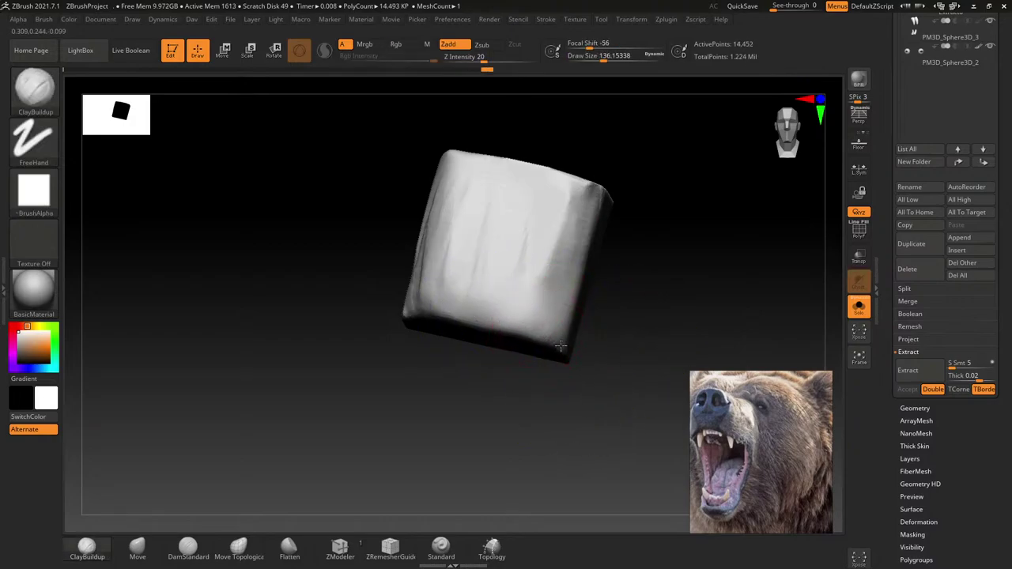
Step: Smooth the clay and squeeze the block thinner in depth with Transpose scale
key("shift")
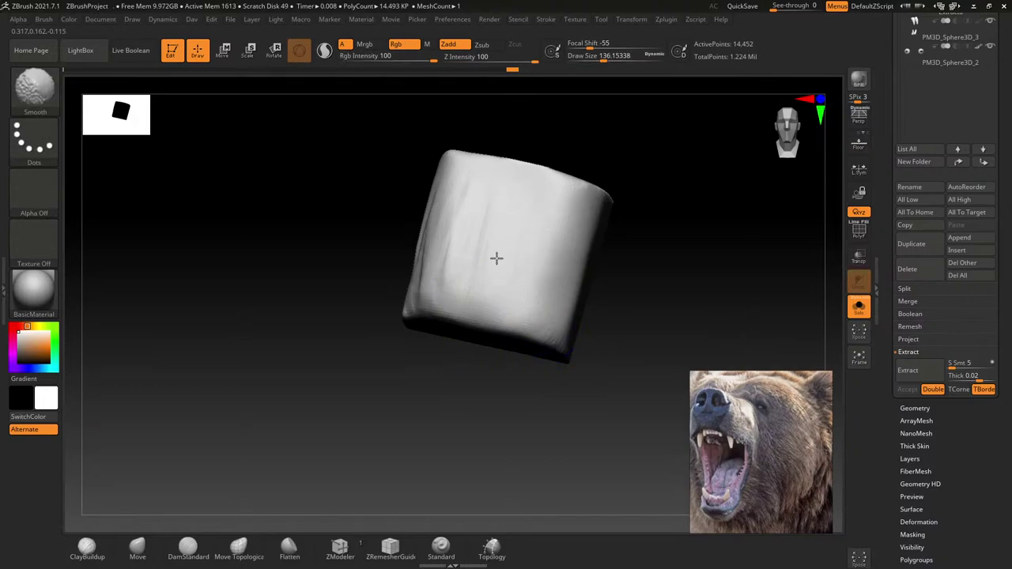
right_click_drag(442, 228, 404, 232)
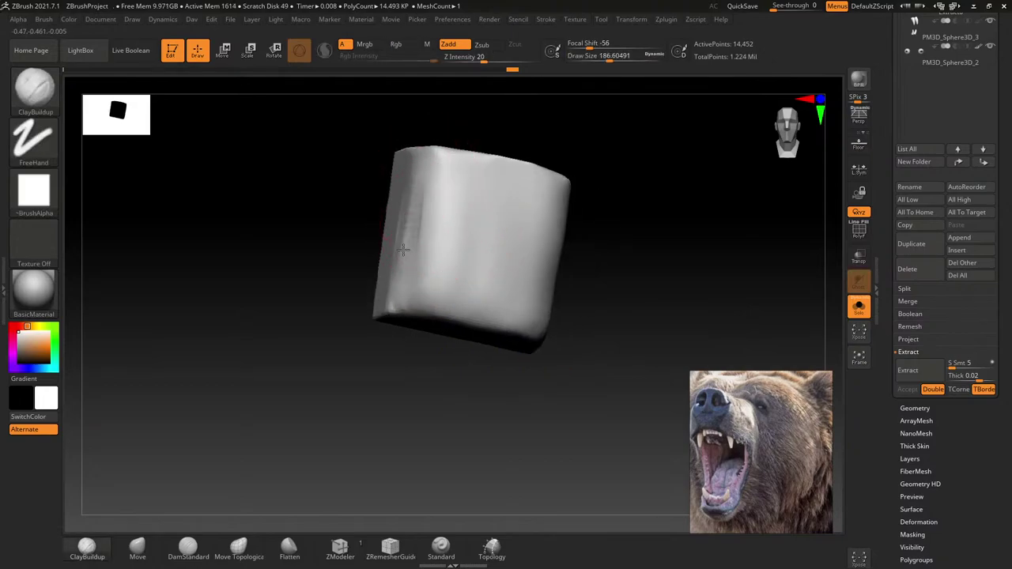
key("shift")
mouse_move(390, 313)
right_mouse_down()
mouse_move(419, 293)
mouse_move(419, 346)
right_mouse_up()
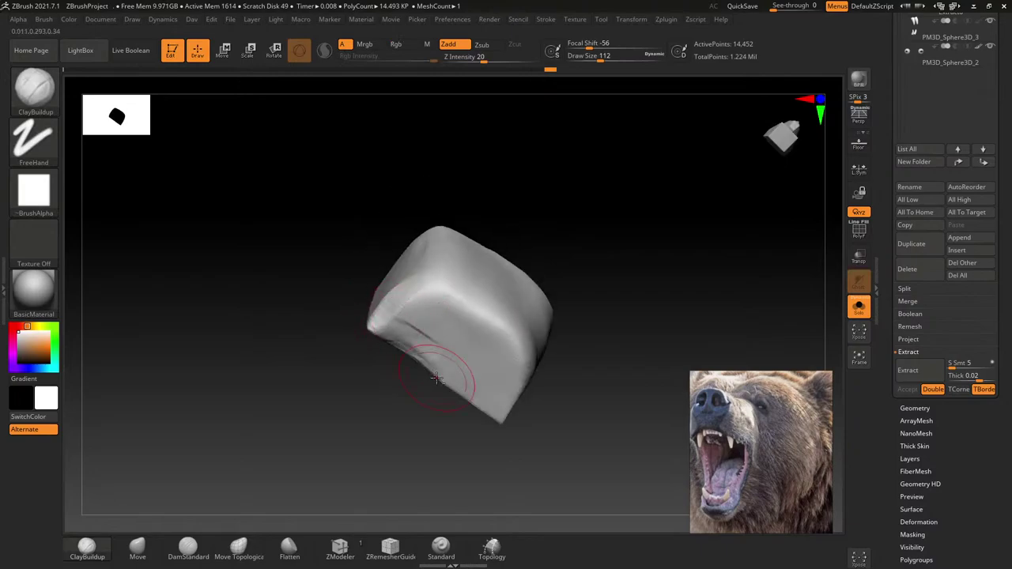
right_click_drag(437, 379, 464, 366, "shift")
key("w")
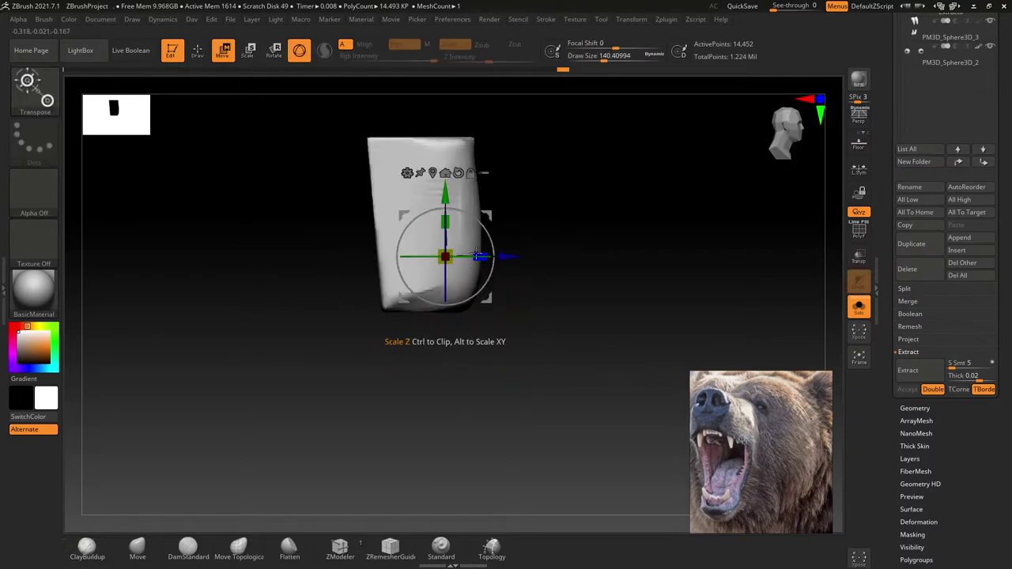
left_click_drag(479, 256, 492, 230)
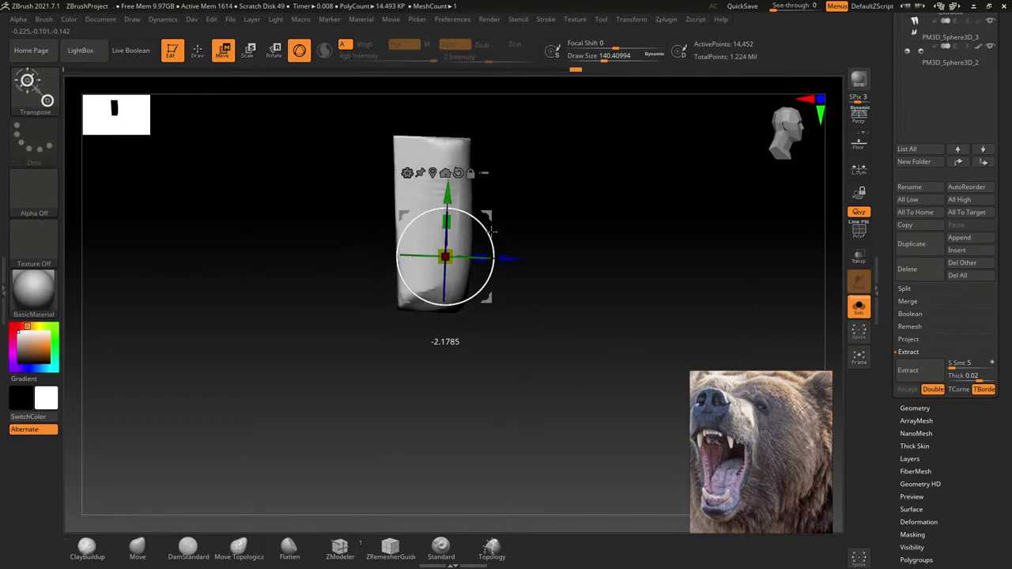
left_click(197, 49)
Step: Build up clay down the block's front edge with brush size about 108
right_click_drag(441, 260, 391, 307)
left_click_drag(398, 267, 396, 171)
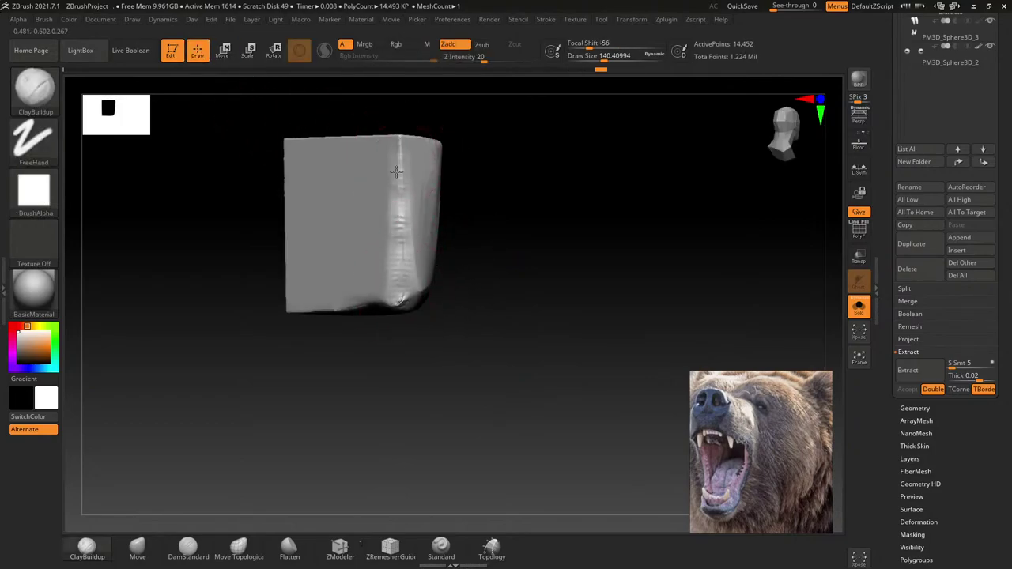
key("ctrl+z")
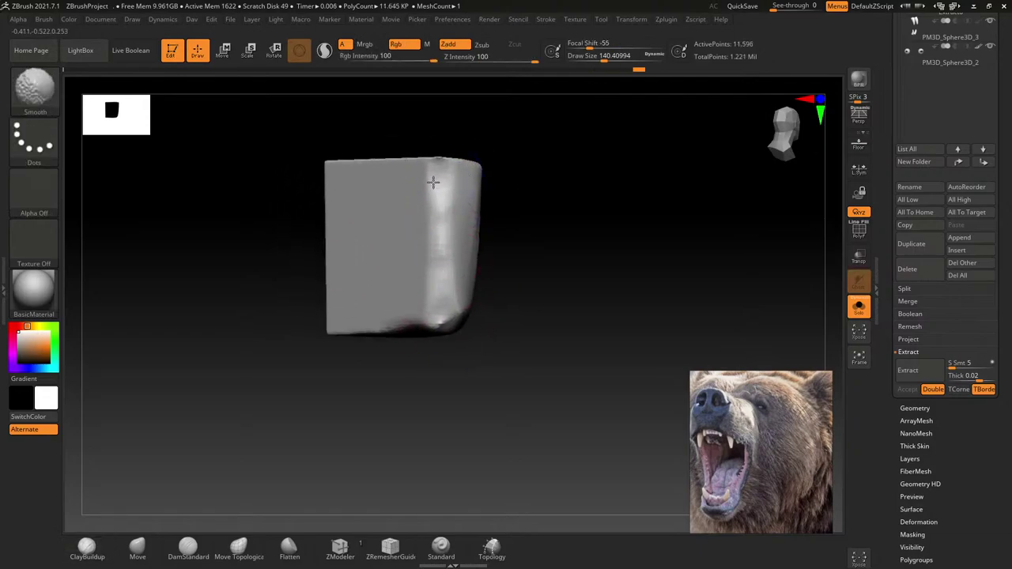
mouse_move(384, 309)
right_mouse_down()
mouse_move(348, 302)
mouse_move(439, 278)
right_mouse_up()
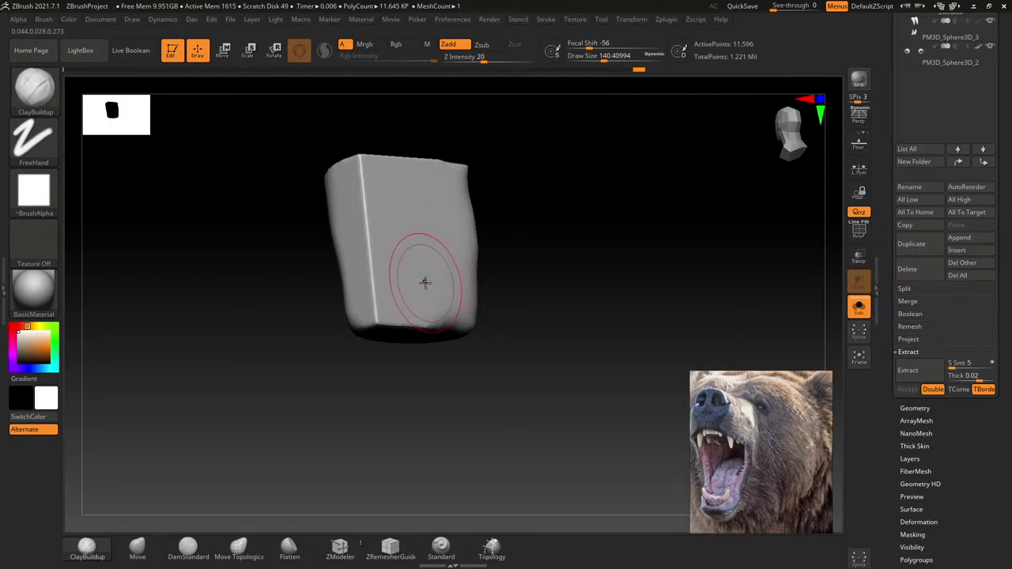
right_click_drag(414, 274, 409, 244)
key("s")
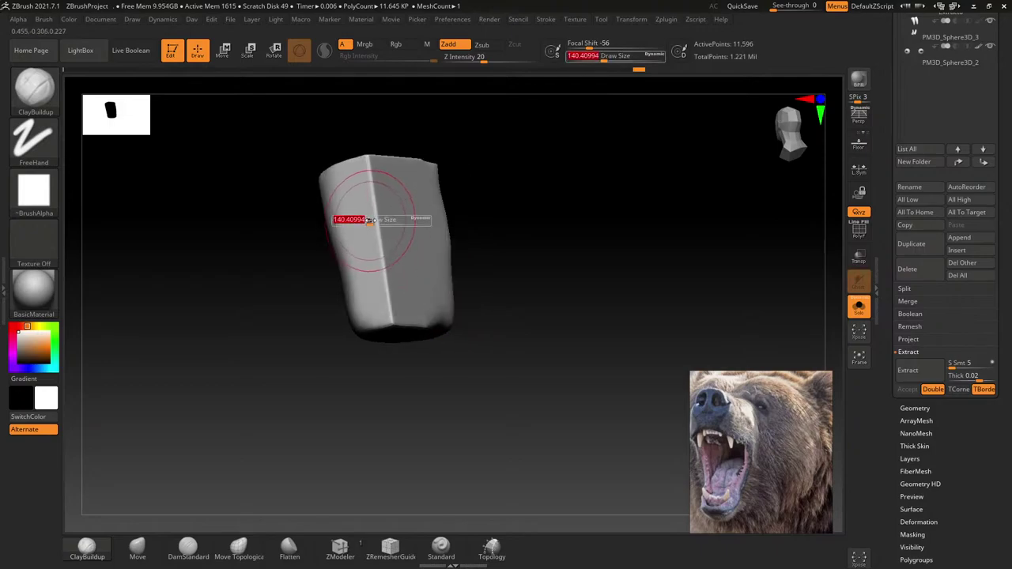
left_click_drag(396, 237, 377, 179)
left_click_drag(377, 218, 407, 300)
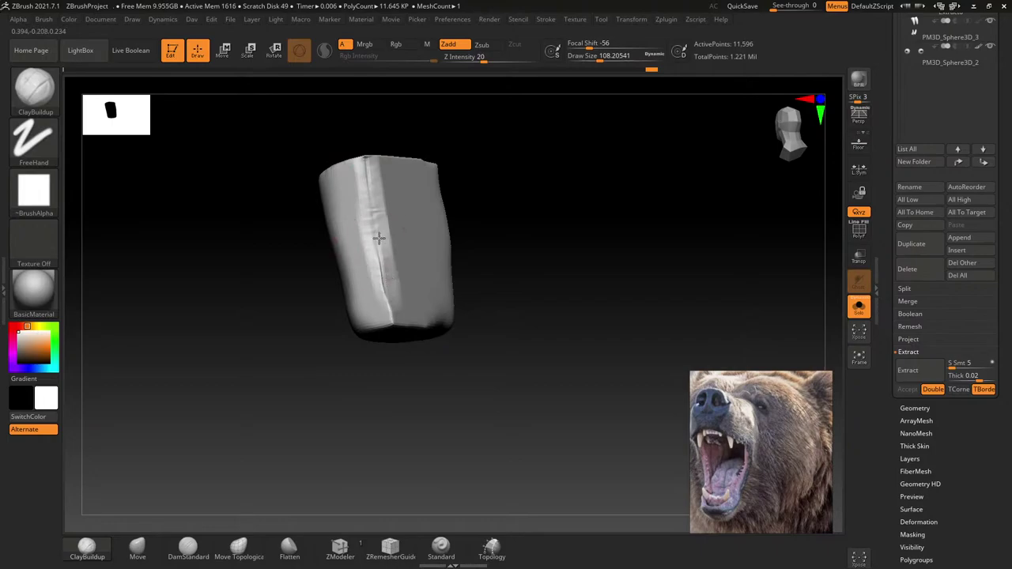
right_click_drag(407, 300, 378, 307)
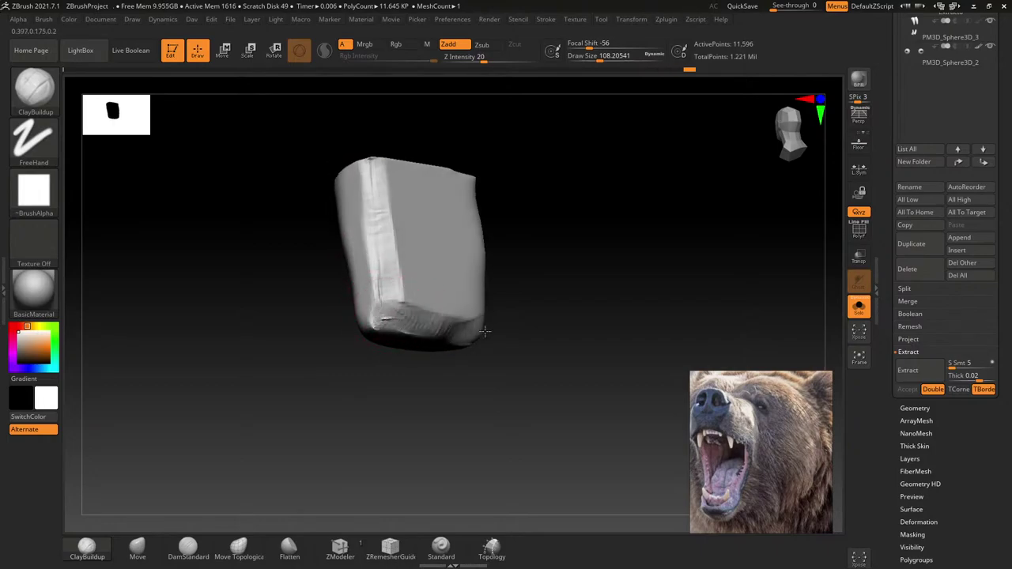
Step: Smooth the block, then build up and smooth its left edge
right_click_drag(490, 336, 458, 316)
key("shift")
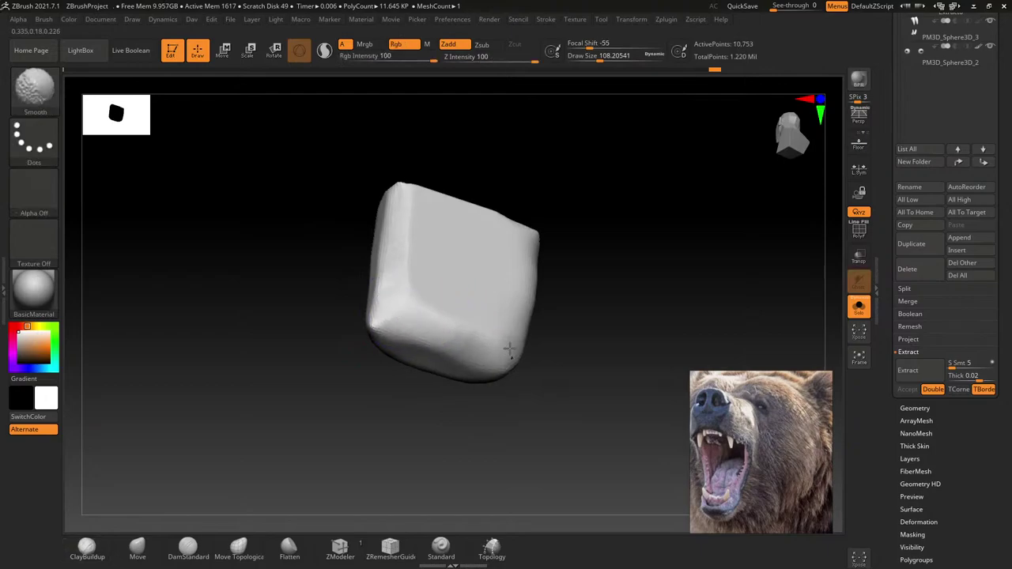
right_click_drag(509, 350, 490, 312, "shift")
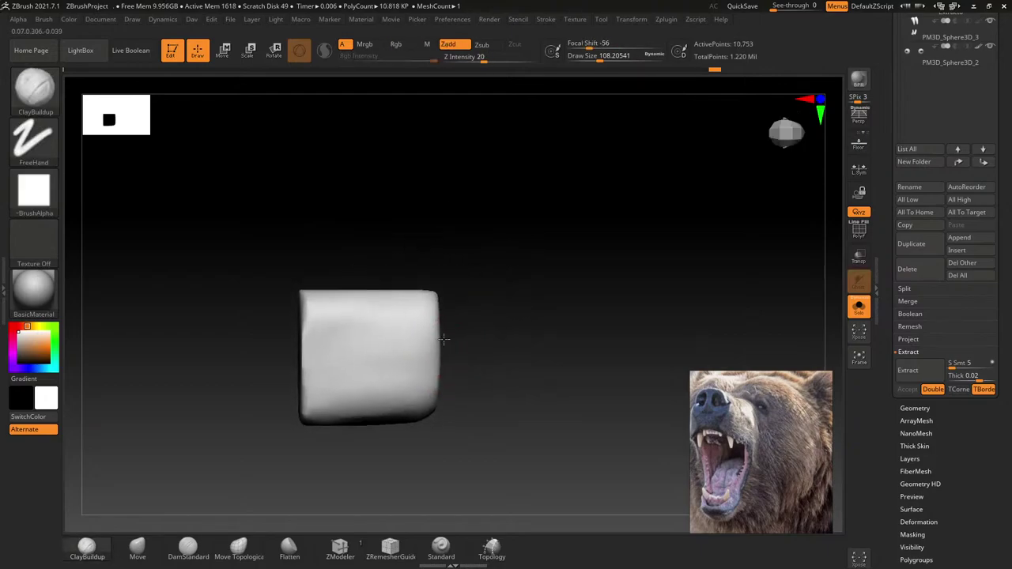
mouse_move(444, 340)
right_mouse_down("alt")
mouse_move(428, 298)
mouse_move(433, 277)
right_mouse_up("alt")
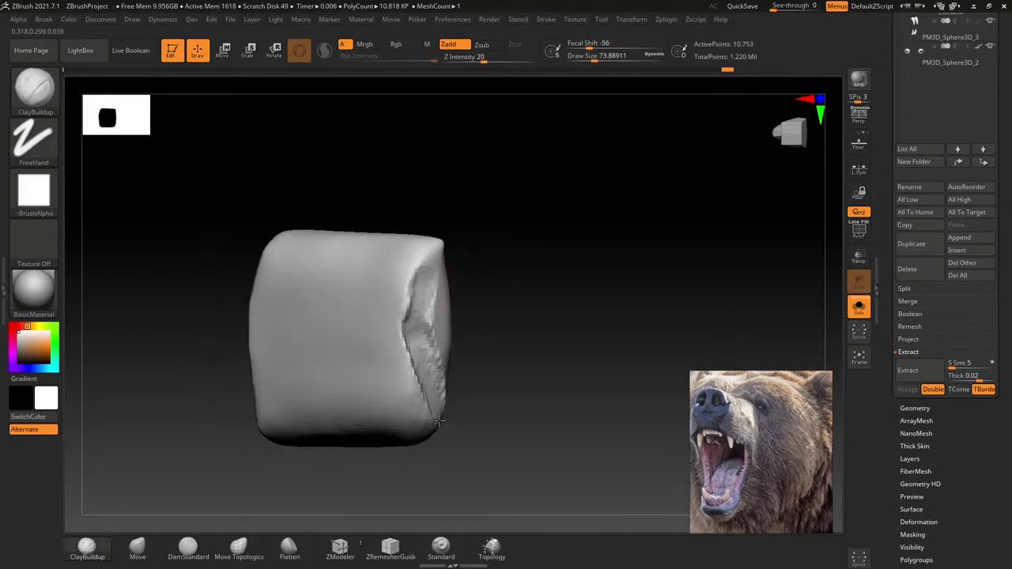
mouse_move(436, 360)
right_mouse_down()
mouse_move(430, 328)
mouse_move(413, 358)
mouse_move(404, 353)
mouse_move(419, 340)
mouse_move(414, 324)
right_mouse_up()
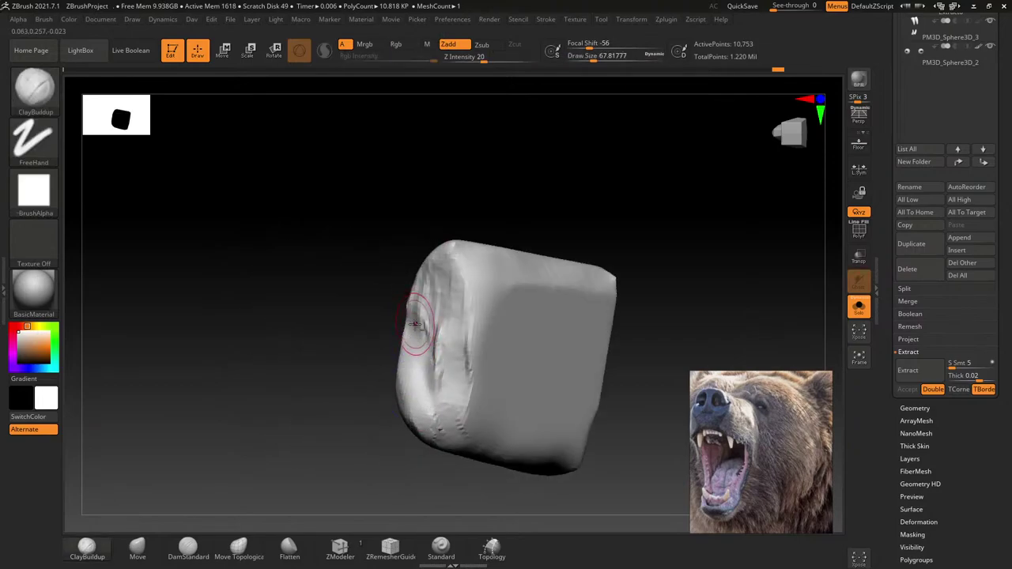
mouse_move(445, 286)
left_mouse_down()
mouse_move(422, 419)
mouse_move(379, 403)
left_mouse_up()
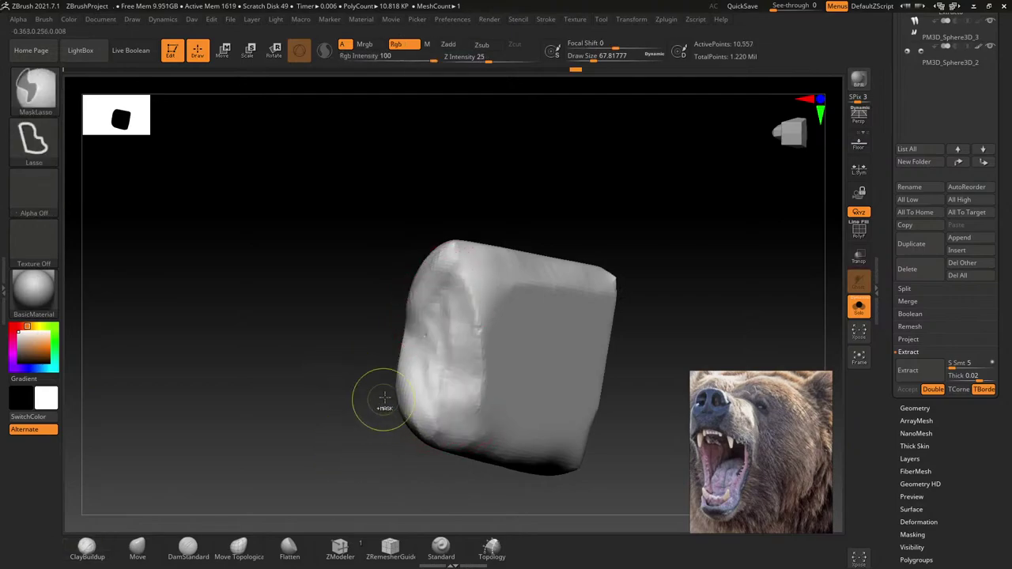
right_click_drag(380, 404, 451, 323, "shift")
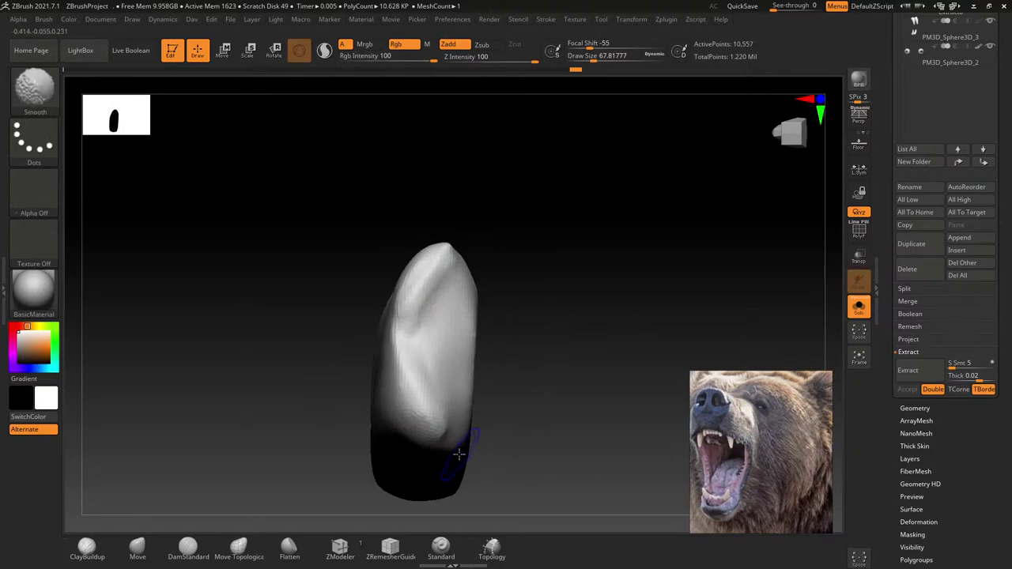
right_click_drag(459, 454, 454, 379, "shift")
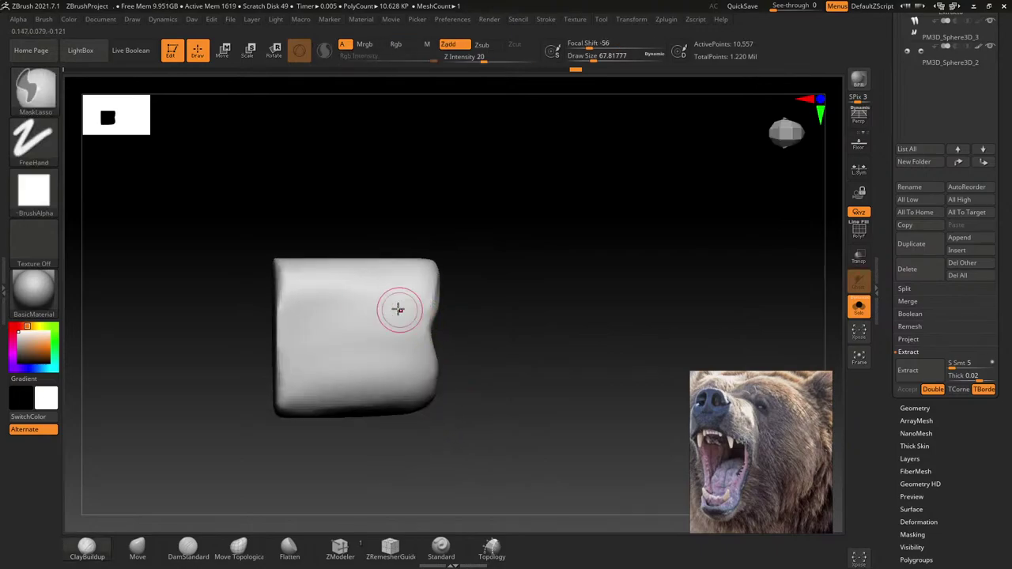
left_click(55, 94)
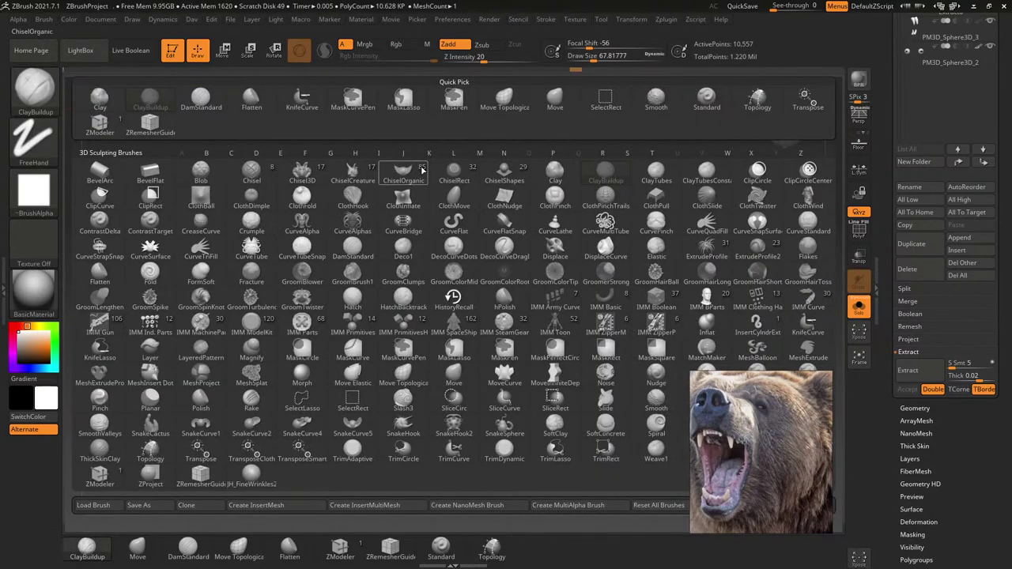
Step: Pull the block's corners square with the Move brush at size ~176, then turn off Solo
left_click(535, 111)
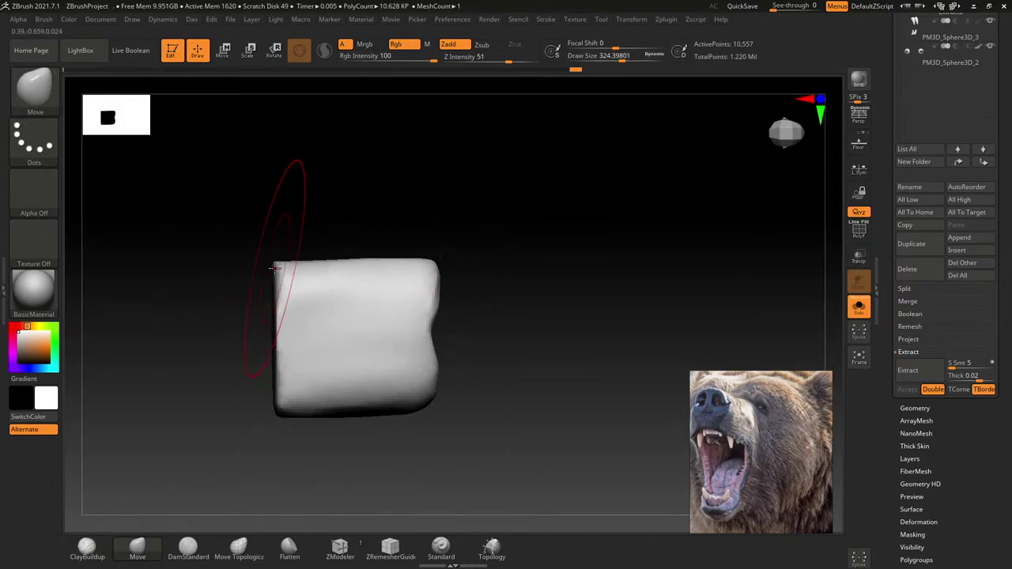
left_click_drag(285, 409, 268, 339)
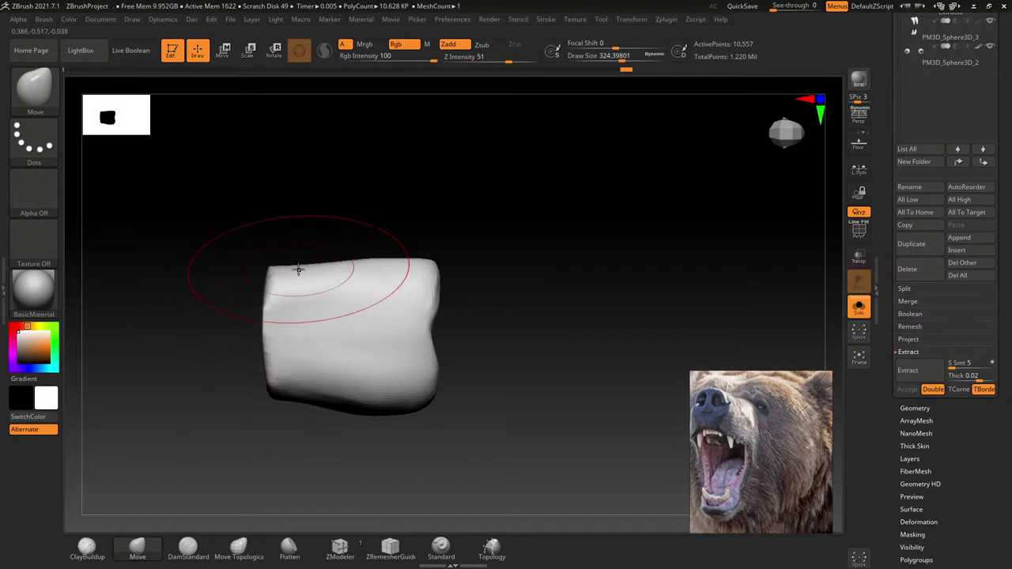
key("[")
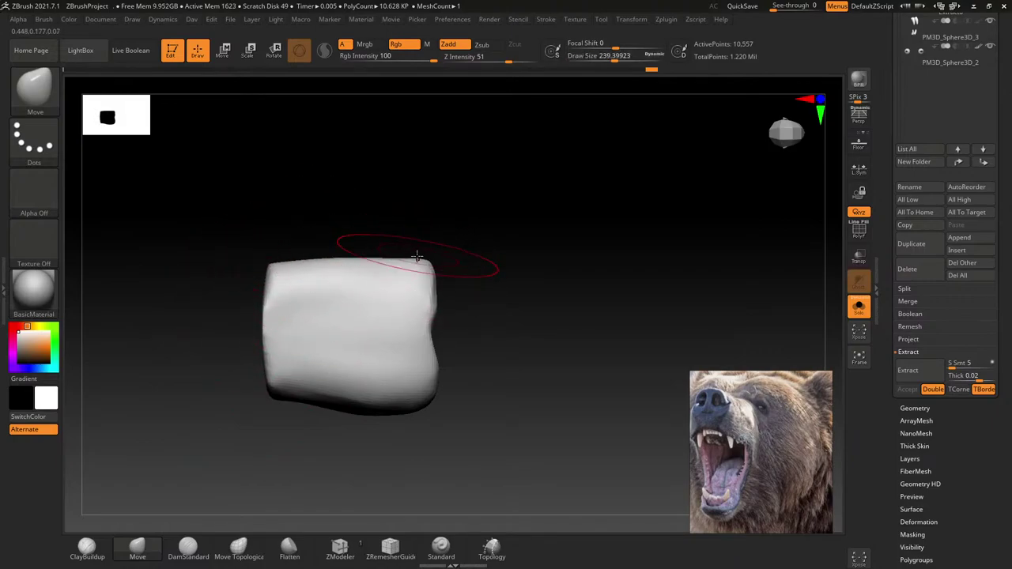
mouse_move(417, 255)
left_mouse_down()
mouse_move(430, 411)
mouse_move(414, 405)
left_mouse_up()
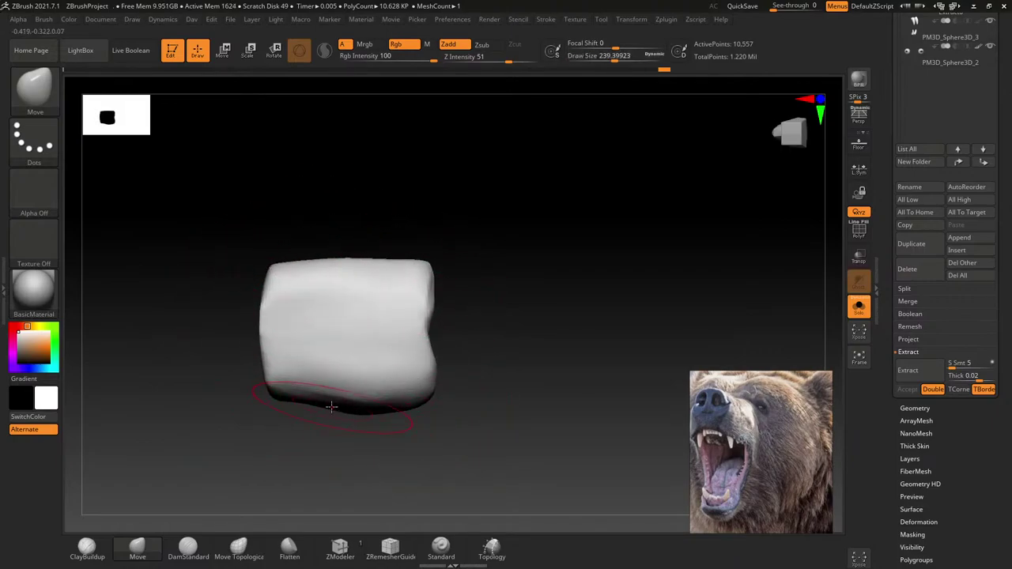
mouse_move(332, 406)
left_mouse_down()
mouse_move(335, 397)
mouse_move(499, 367)
left_mouse_up()
key("[")
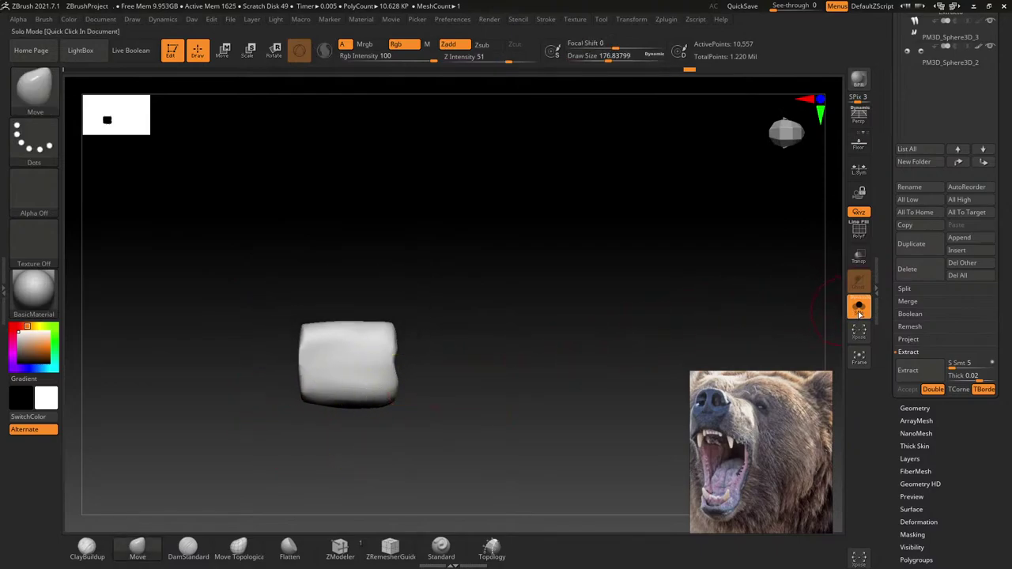
left_click(860, 314)
Step: Select the tooth subtool and move it up into the upper jaw
key("w")
mouse_move(376, 237)
left_mouse_down()
mouse_move(380, 326)
mouse_move(372, 285)
left_mouse_up()
left_click(361, 238, "alt")
mouse_move(361, 237)
left_mouse_down("alt")
mouse_move(310, 249)
mouse_move(378, 236)
mouse_move(369, 235)
left_mouse_up("alt")
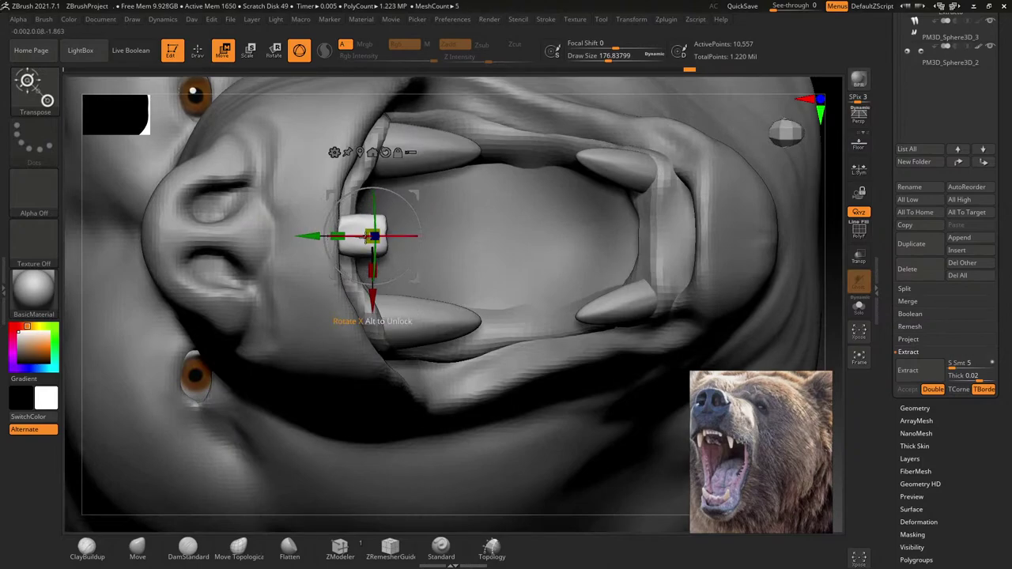
scroll(372, 236, "up", 3)
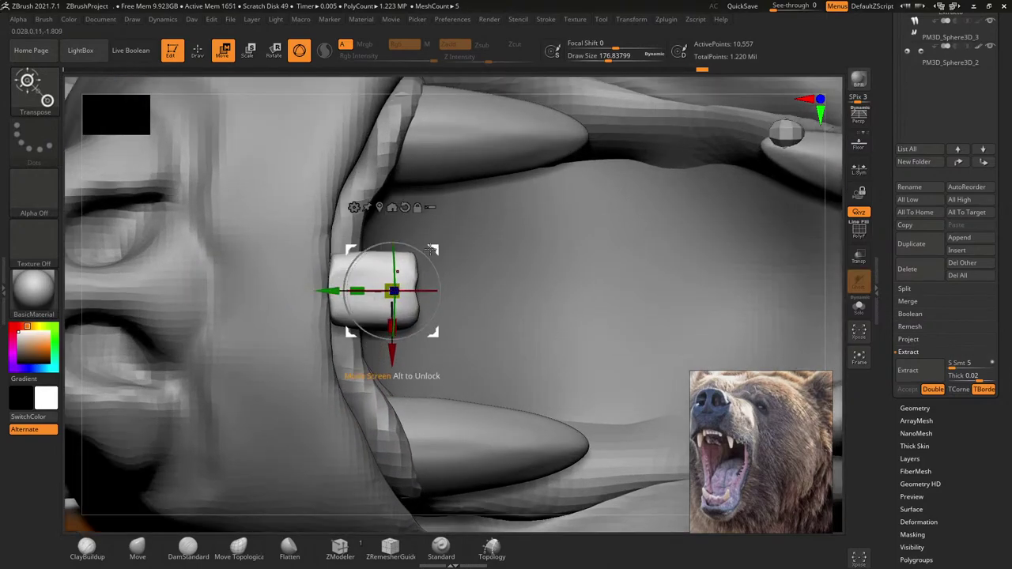
left_click_drag(432, 250, 440, 207)
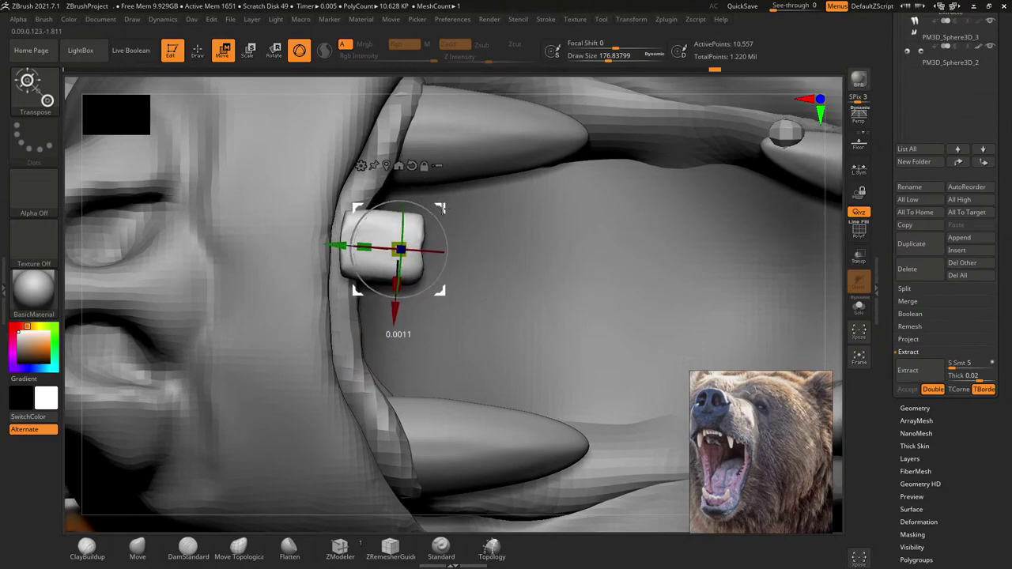
Step: Duplicate the tooth upward, tilt the copy about 11.6 degrees and enlarge it slightly
mouse_move(441, 220)
left_mouse_down("ctrl")
mouse_move(454, 145)
mouse_move(443, 207)
mouse_move(403, 222)
mouse_move(379, 175)
left_mouse_up("ctrl")
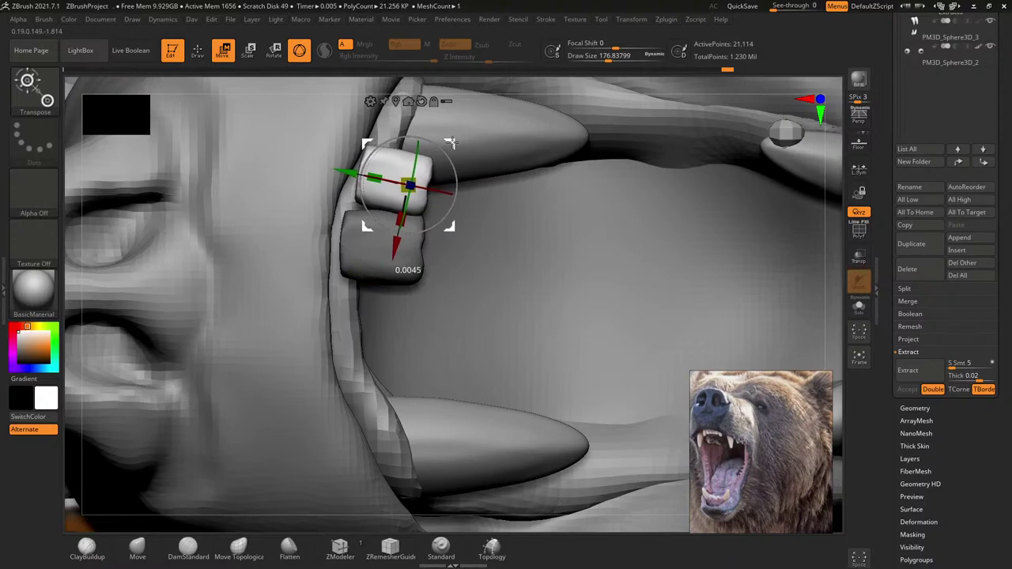
mouse_move(423, 247)
left_mouse_down()
mouse_move(436, 241)
mouse_move(360, 212)
mouse_move(371, 198)
left_mouse_up()
mouse_move(440, 168)
left_mouse_down()
mouse_move(375, 174)
mouse_move(440, 225)
left_mouse_up()
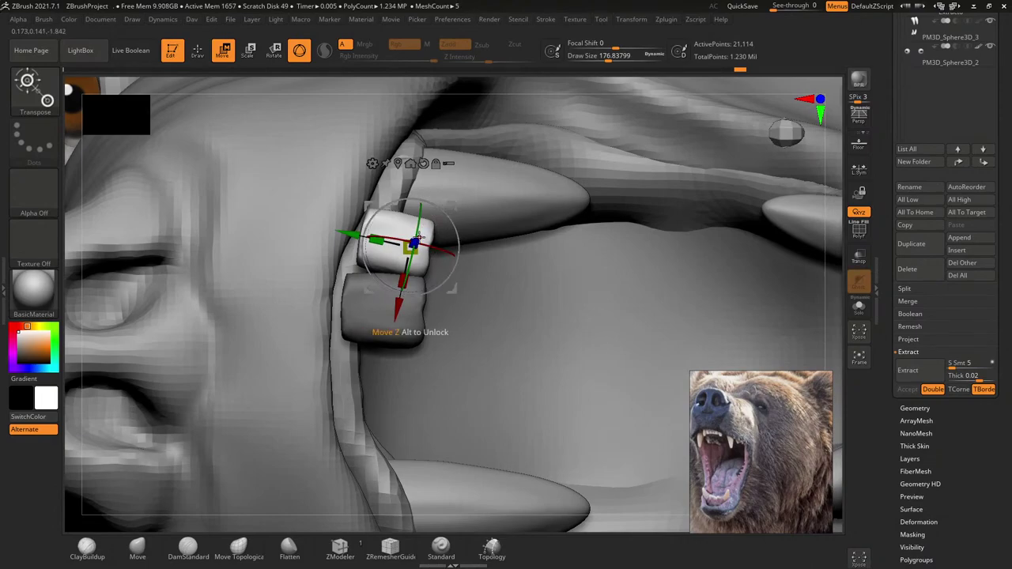
mouse_move(413, 250)
left_mouse_down()
mouse_move(458, 193)
mouse_move(407, 322)
left_mouse_up()
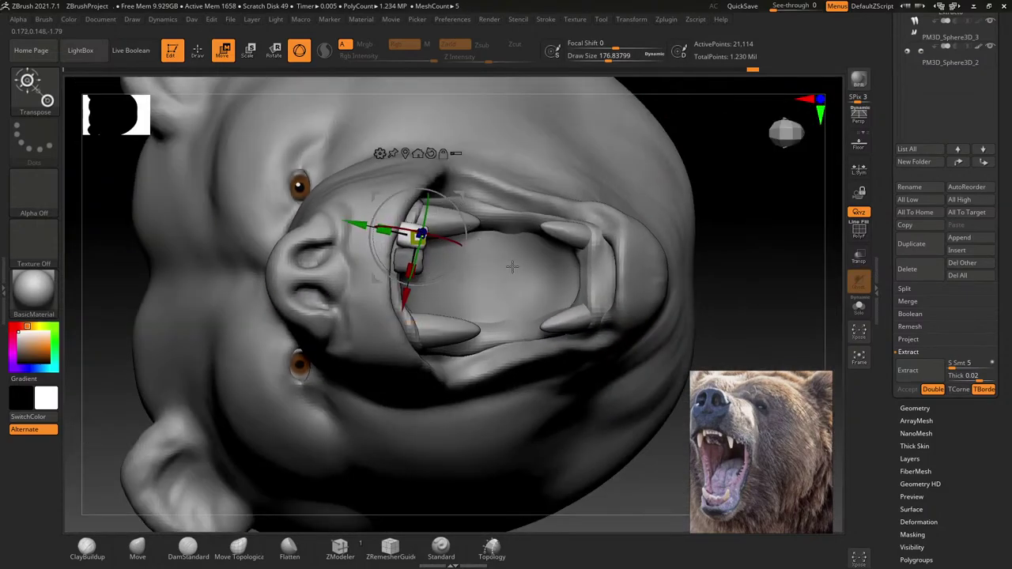
key("ctrl")
scroll(427, 233, "up", 3)
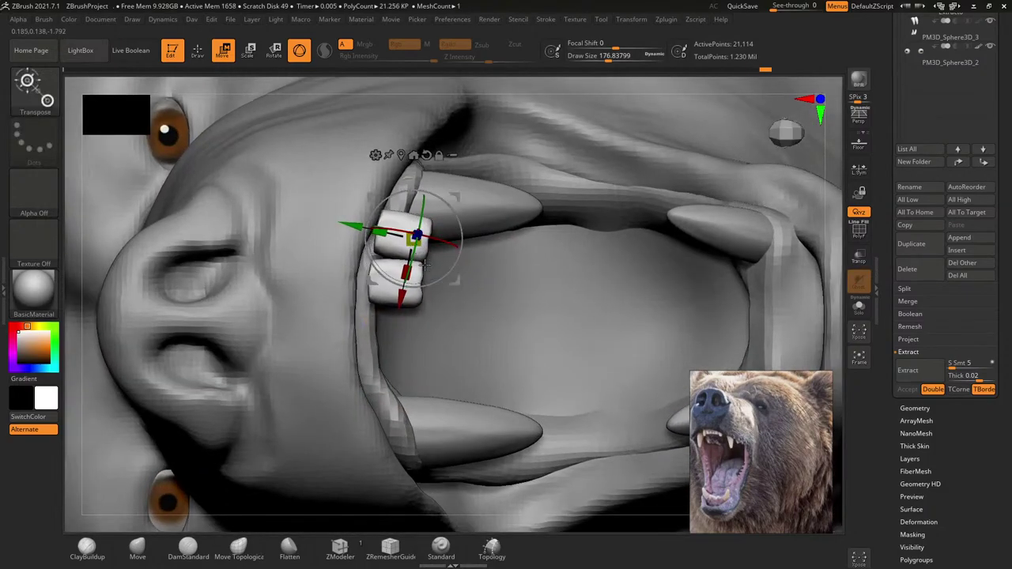
mouse_move(420, 244)
right_mouse_down()
mouse_move(418, 262)
mouse_move(427, 230)
mouse_move(451, 280)
mouse_move(403, 308)
right_mouse_up()
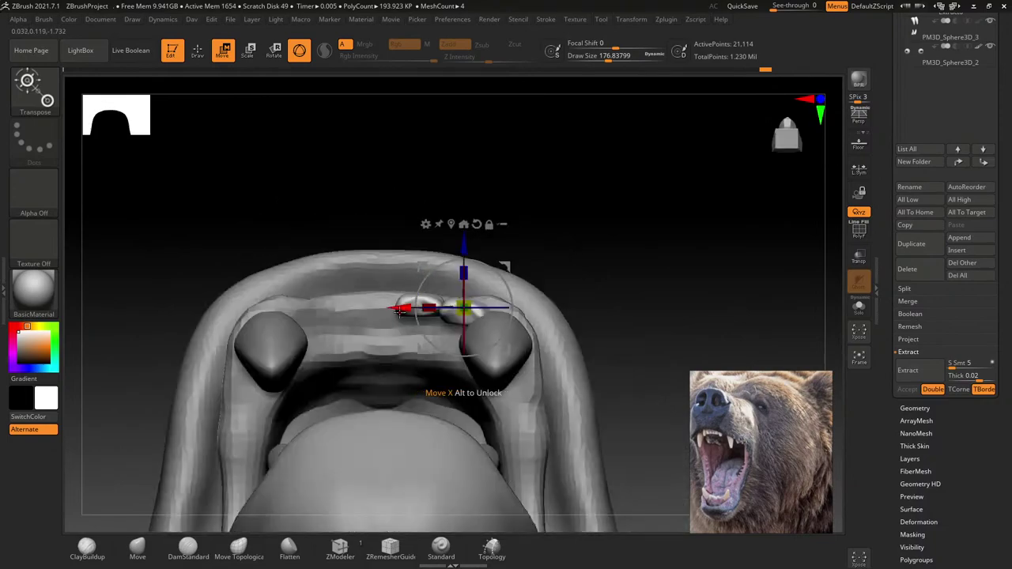
Step: Shift the incisors between the canines, lower them to the gum line and enlarge them
left_click_drag(395, 308, 384, 310)
left_click_drag(448, 246, 448, 253)
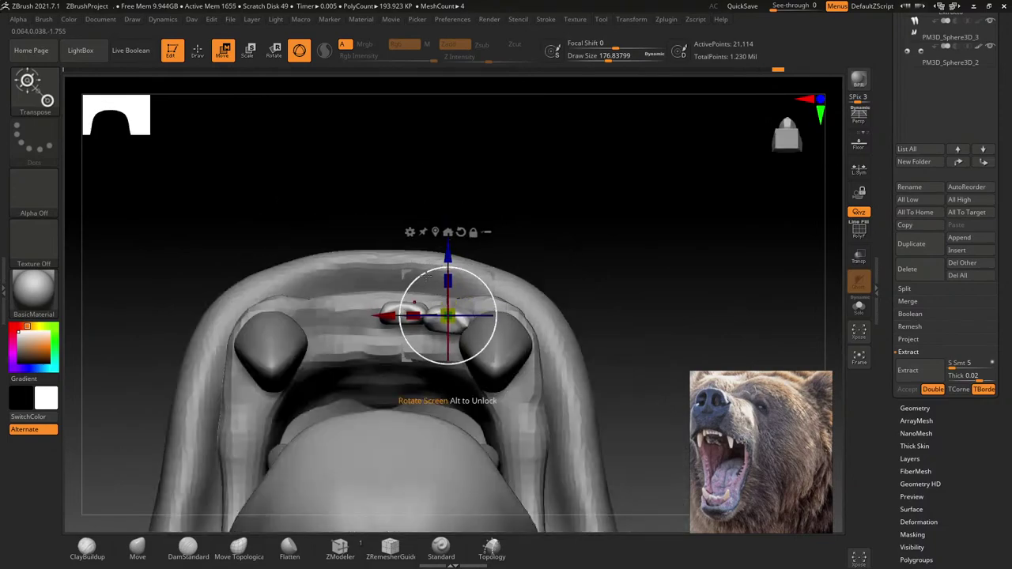
mouse_move(425, 275)
right_mouse_down()
mouse_move(463, 316)
mouse_move(497, 328)
mouse_move(494, 263)
mouse_move(445, 301)
right_mouse_up()
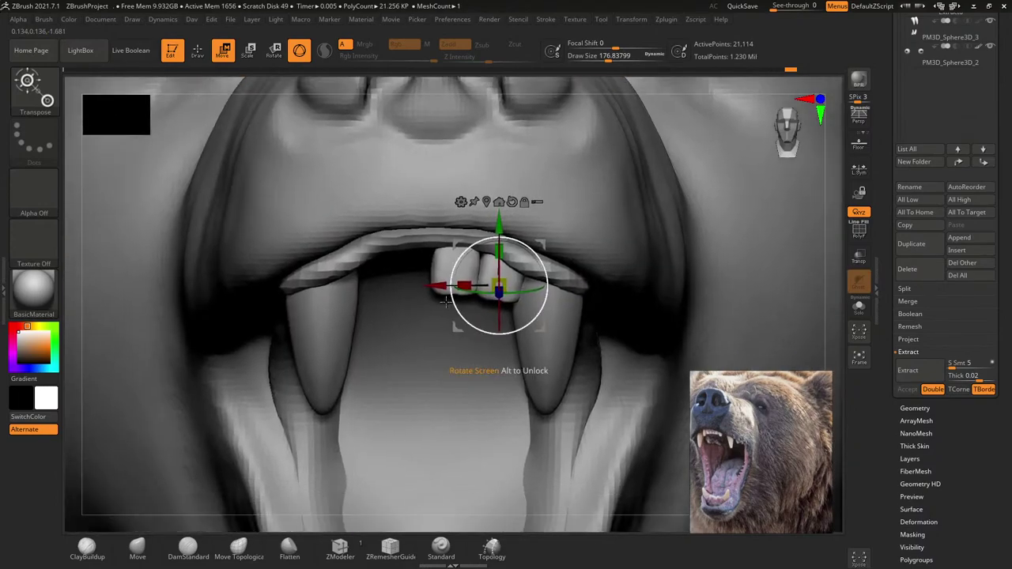
left_click_drag(445, 301, 444, 303)
mouse_move(471, 282)
left_mouse_down()
mouse_move(442, 238)
mouse_move(429, 308)
left_mouse_up()
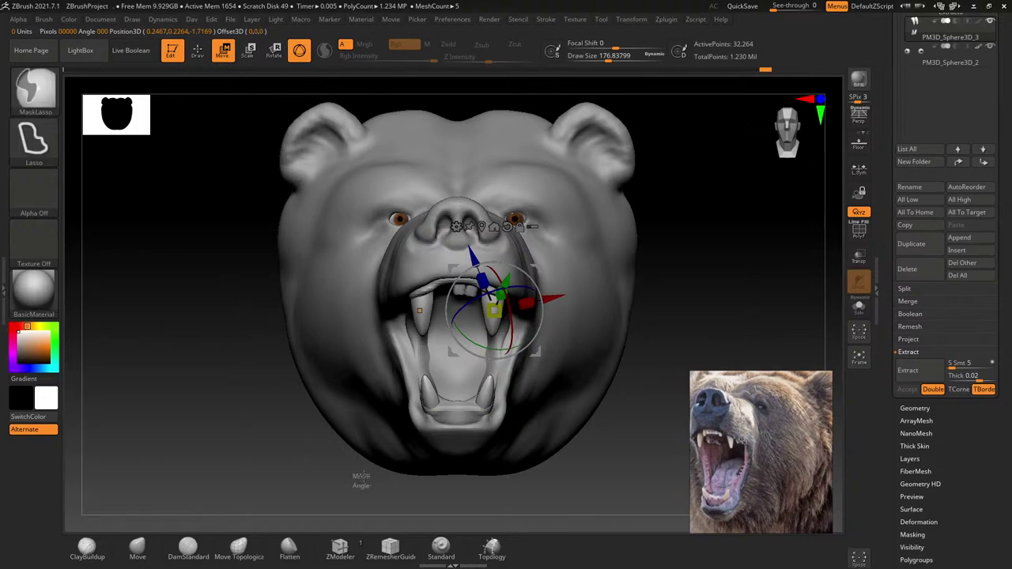
Step: Mask the head except the upper fangs, then raise the fangs and narrow them sideways
left_click_drag(363, 479, 537, 358, "ctrl")
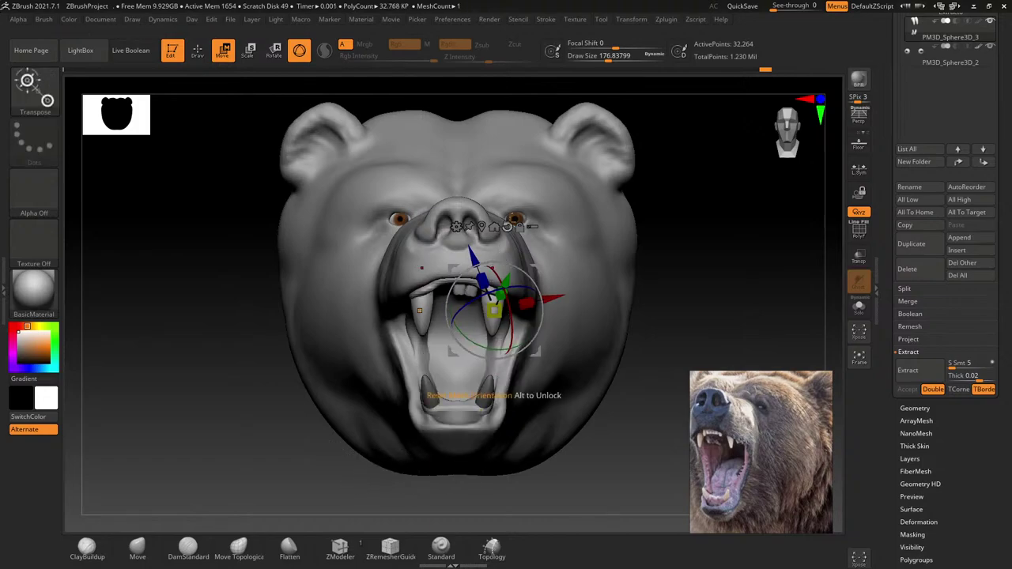
left_click_drag(473, 254, 481, 236)
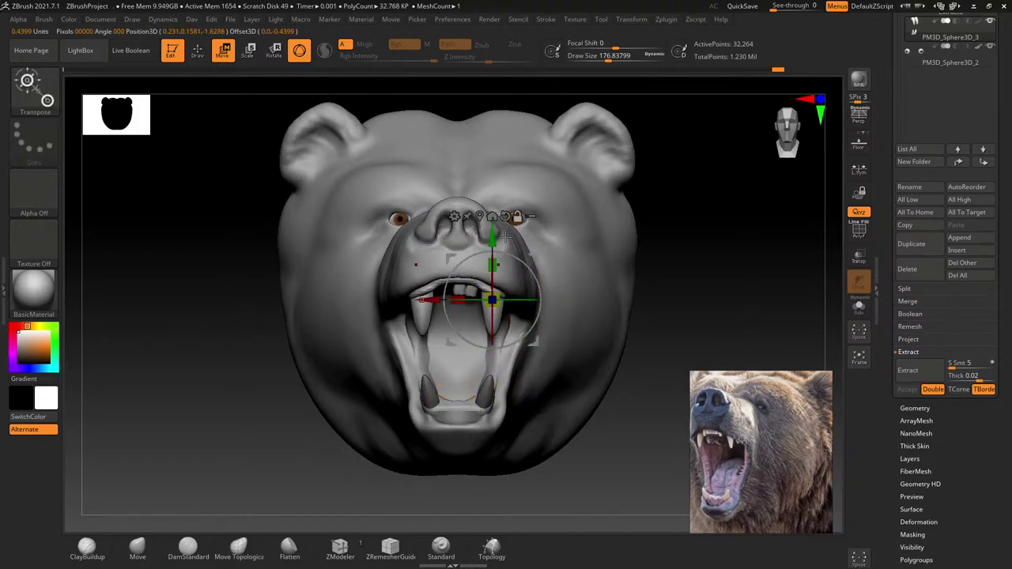
left_click_drag(491, 380, 543, 265)
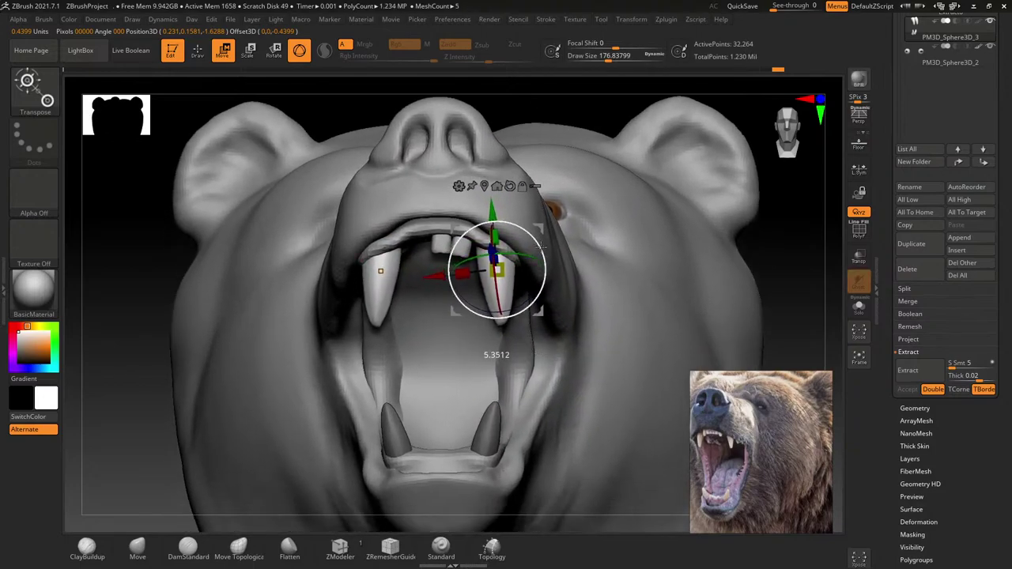
left_click_drag(465, 273, 440, 277)
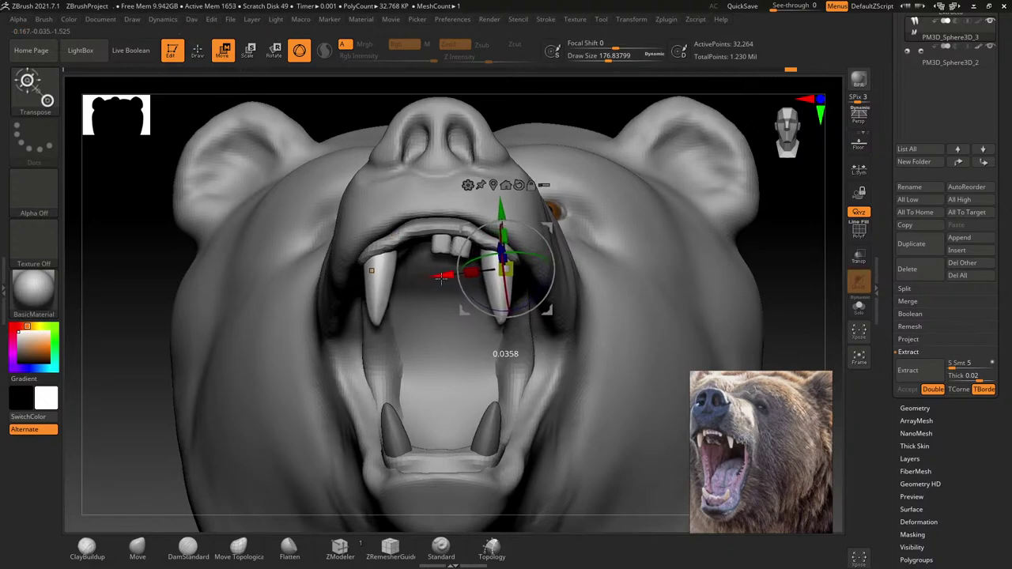
right_click_drag(453, 286, 444, 298)
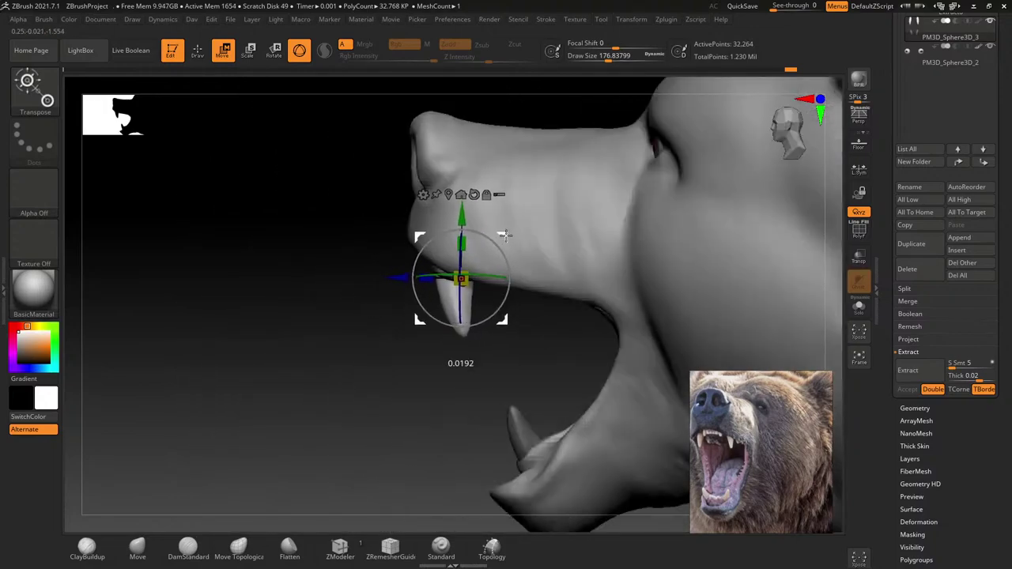
mouse_move(496, 243)
right_mouse_down()
mouse_move(529, 284)
mouse_move(515, 291)
right_mouse_up()
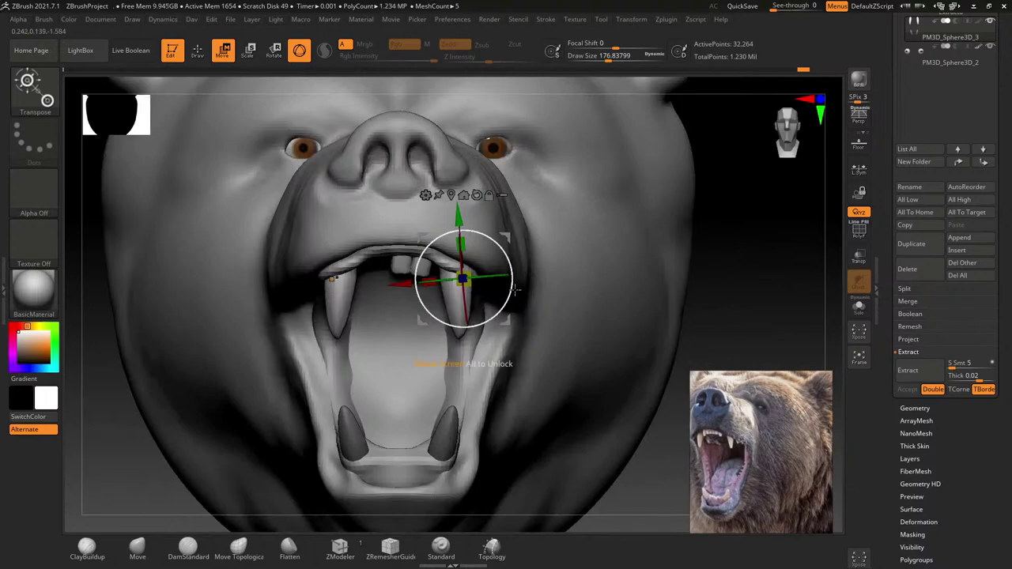
Step: Make the incisor pair active in Draw mode and resize the brush to tweak it
key("q")
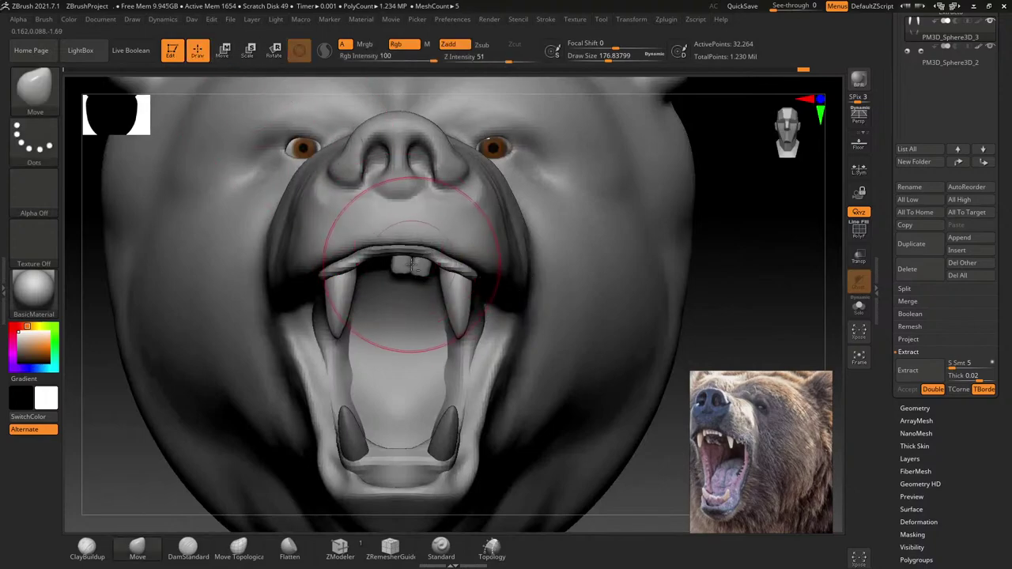
left_click(420, 279, "alt")
key("bracketleft")
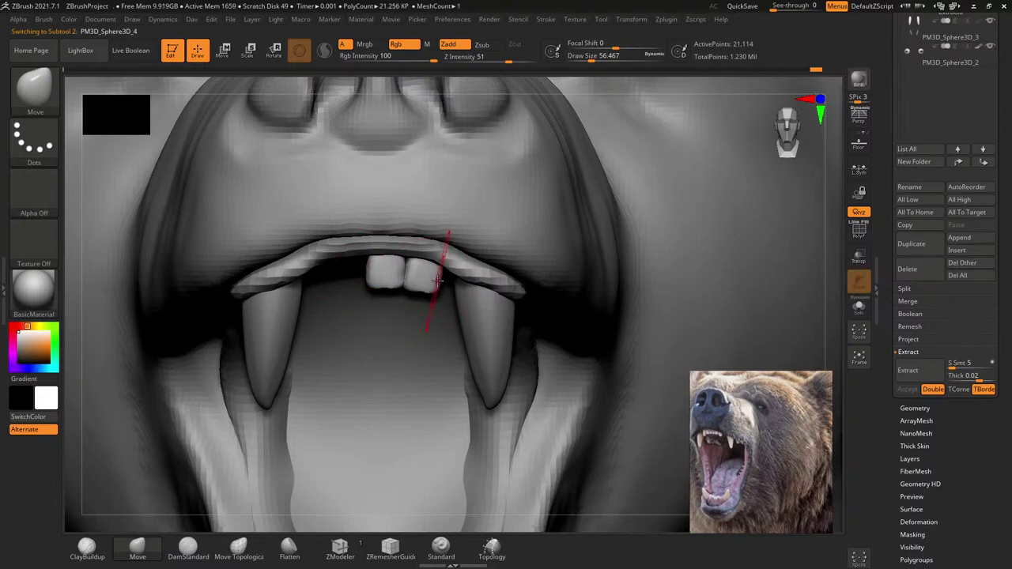
right_click_drag(429, 271, 403, 284, "ctrl")
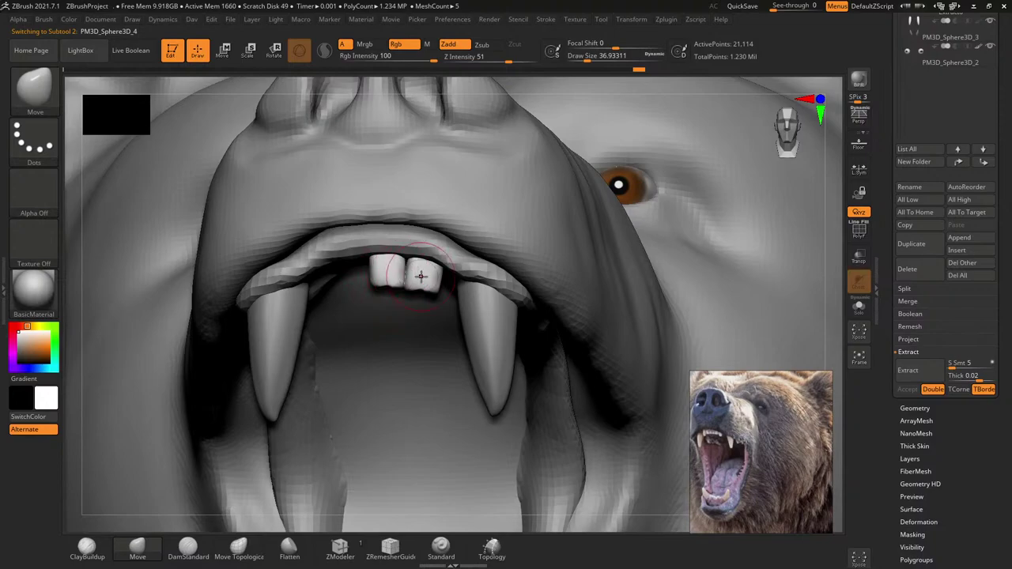
key("bracketright")
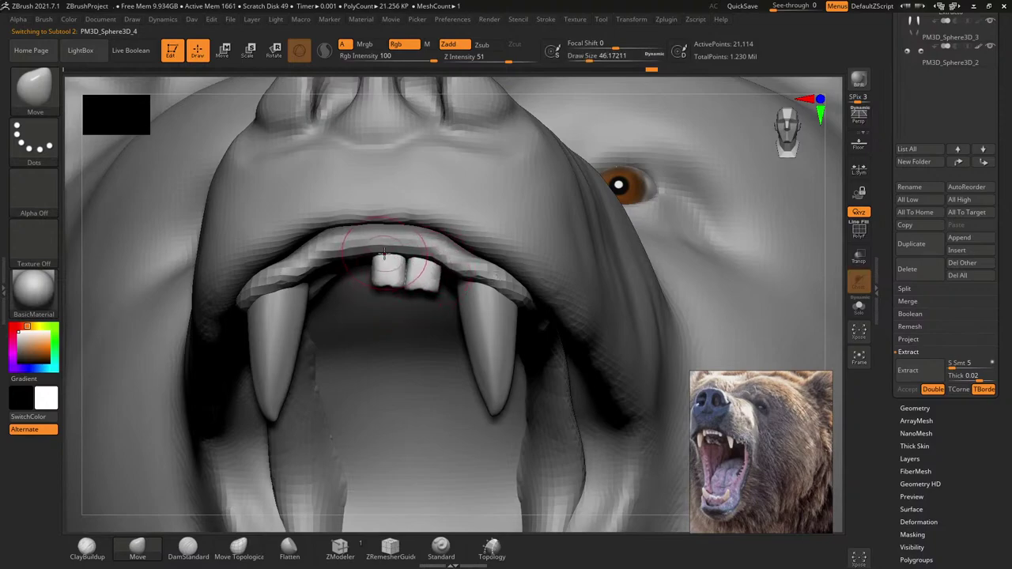
right_click_drag(373, 272, 423, 292, "ctrl")
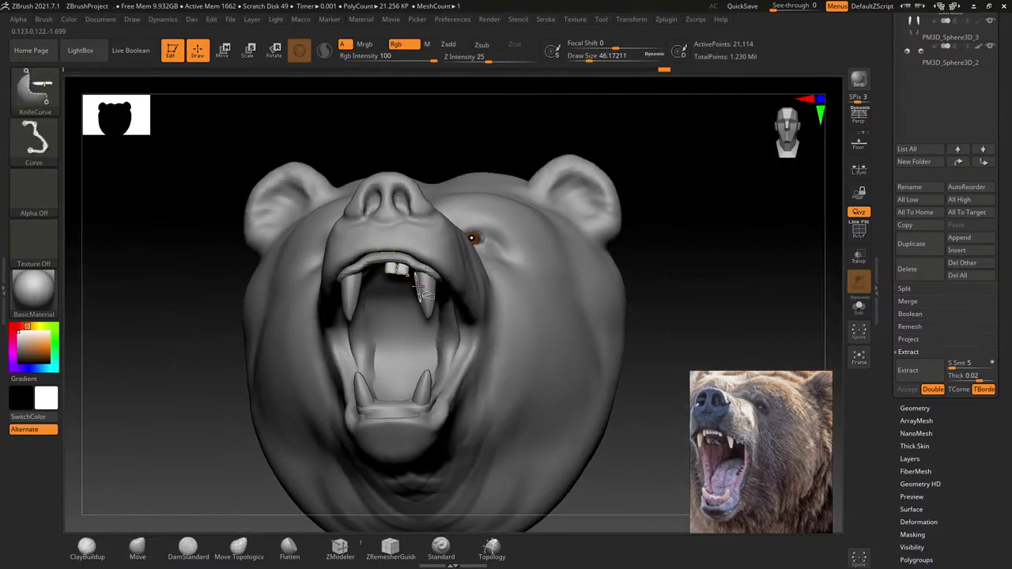
Step: Mirror the incisors to the other side, giving four upper incisors
key("shift+q")
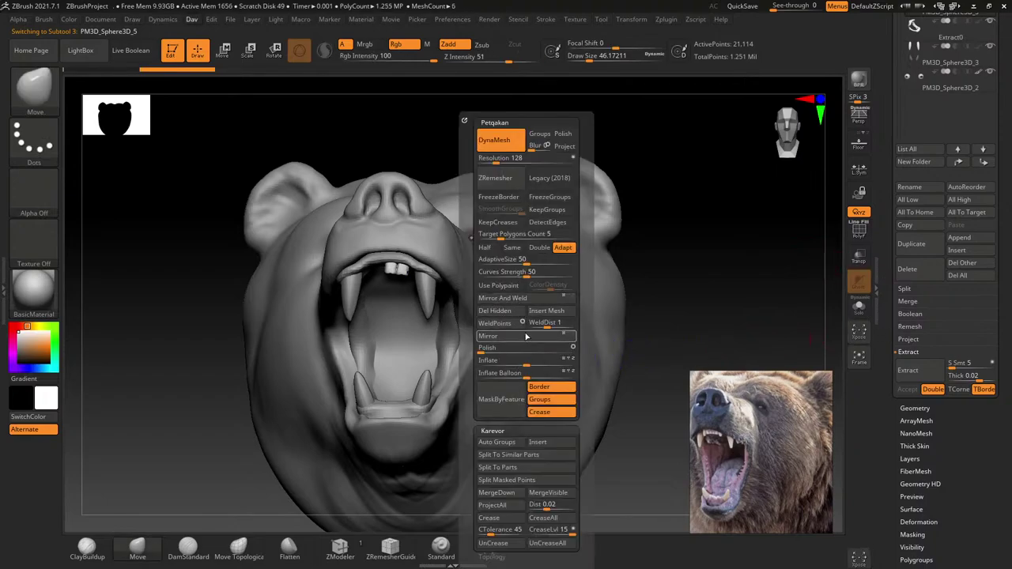
left_click(526, 336)
right_click_drag(443, 317, 396, 271, "ctrl")
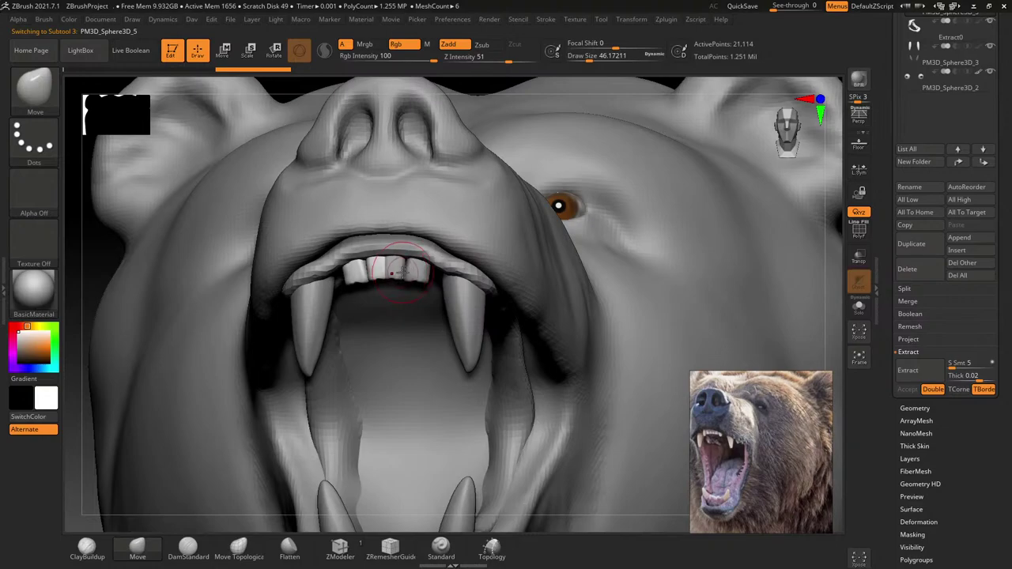
scroll(925, 95, "up", 3)
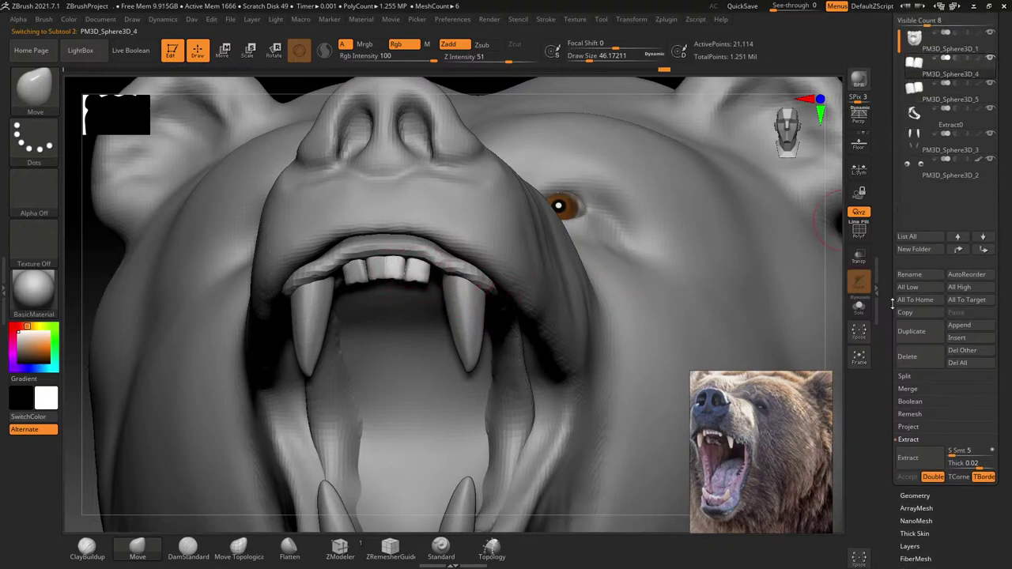
scroll(901, 277, "down", 5)
Step: MergeDown the incisors into the subtool below and confirm the merge
left_click(918, 232)
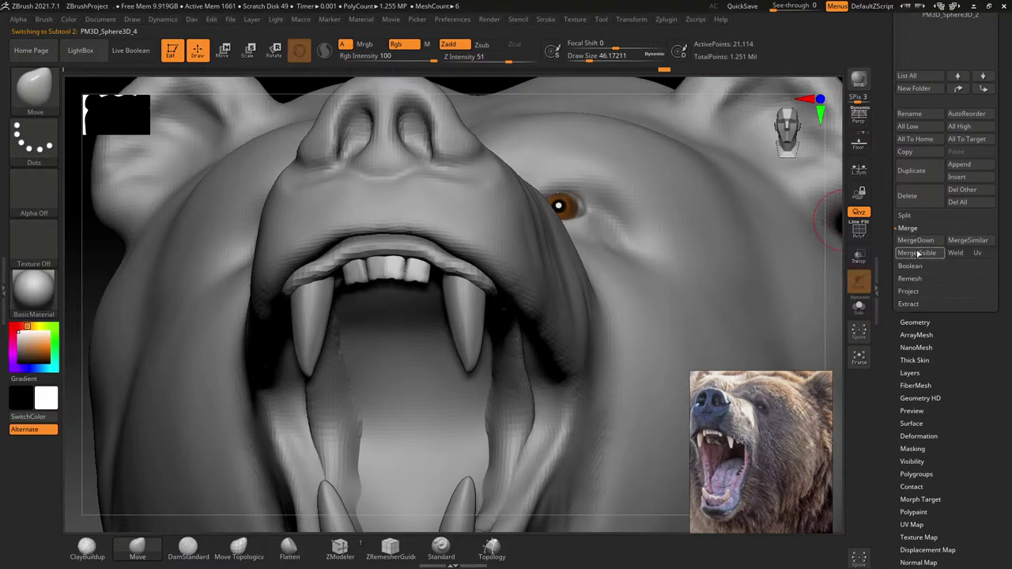
left_click(916, 239)
left_click(823, 265)
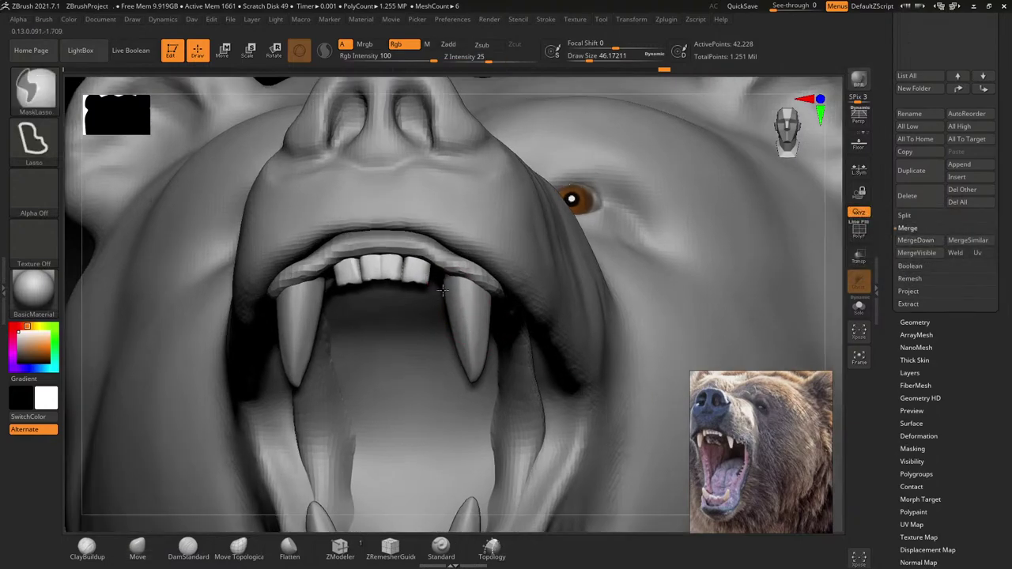
scroll(361, 271, "up", 5)
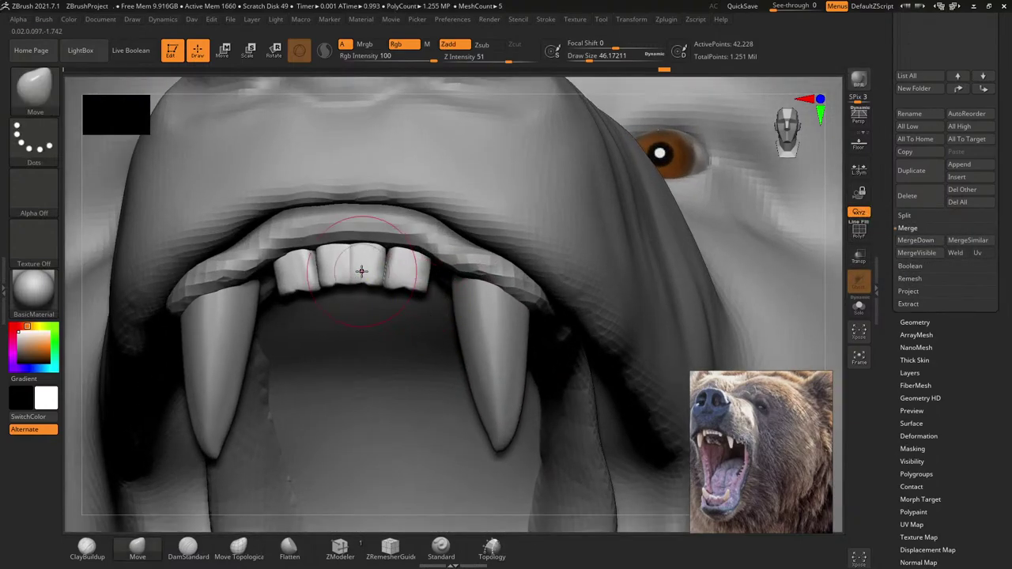
Step: Try reshaping the four incisors with a larger topological Move brush, then undo it
left_click(238, 549)
key("s")
left_click_drag(357, 313, 369, 312)
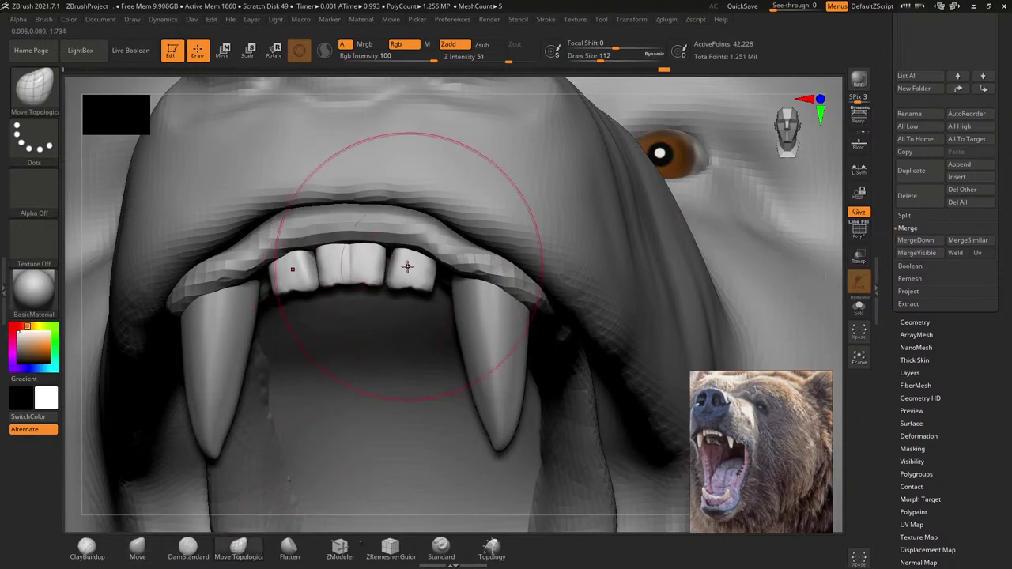
left_click_drag(370, 268, 372, 266)
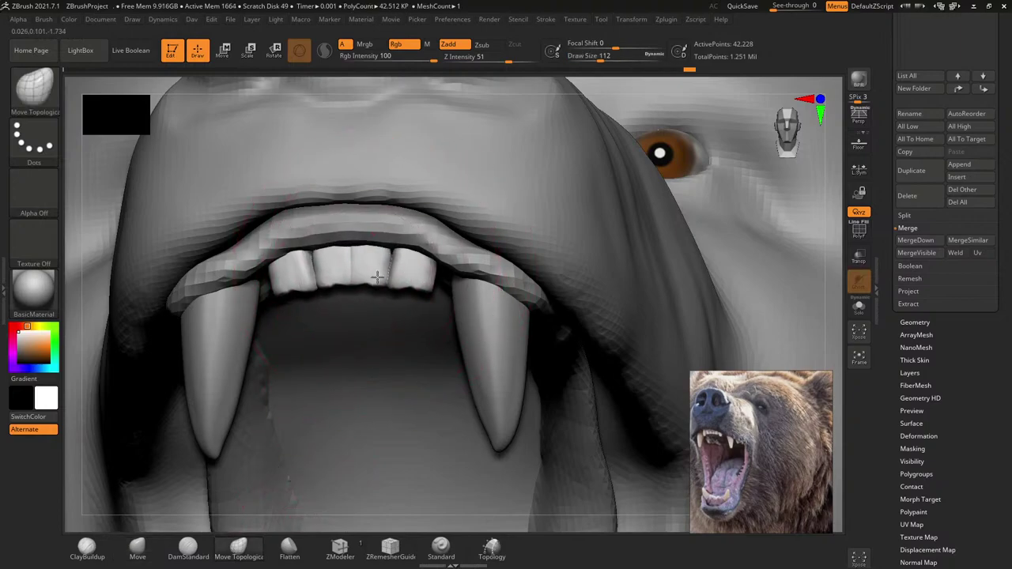
key("ctrl+z")
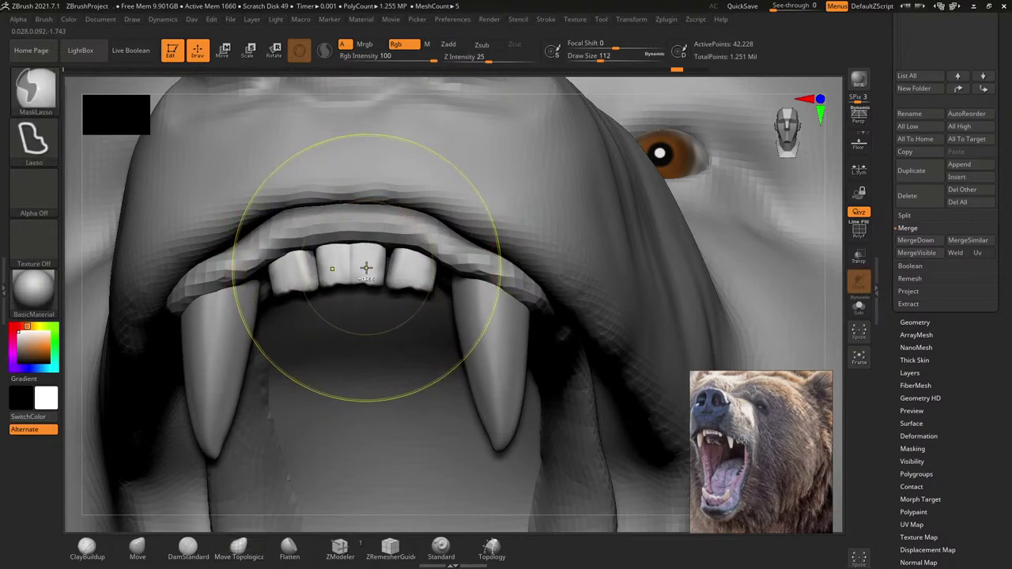
Step: Hide the two left incisors and nudge the remaining teeth sideways
left_click(388, 265, "ctrl+shift")
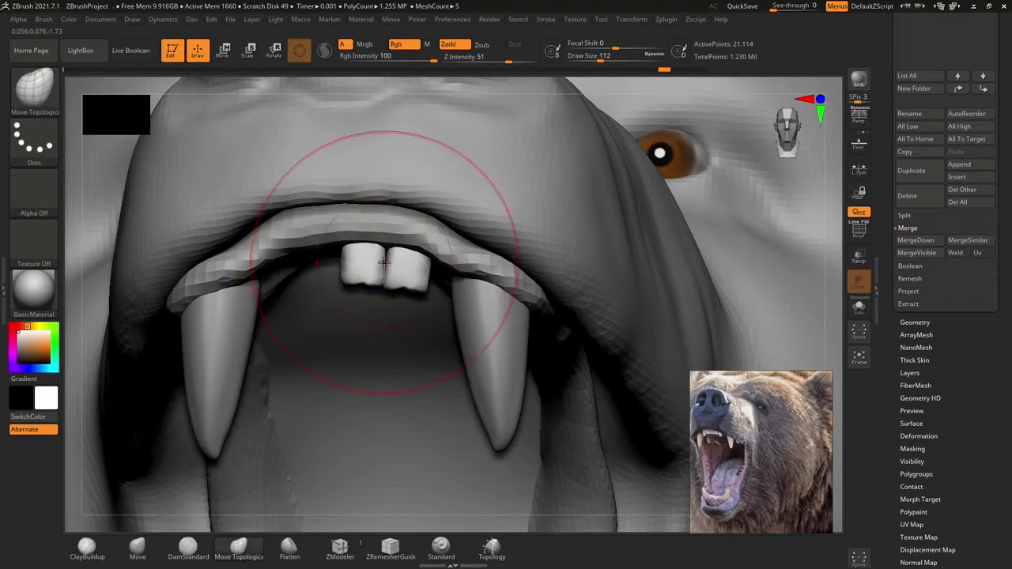
key("w")
left_click_drag(346, 282, 356, 283)
right_click_drag(411, 304, 425, 297)
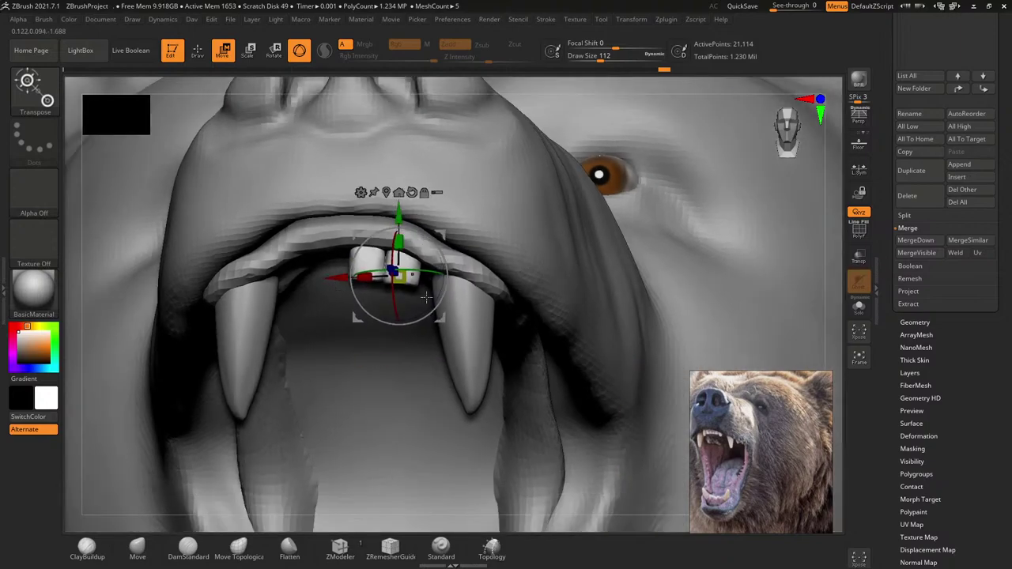
scroll(893, 156, "up", 5)
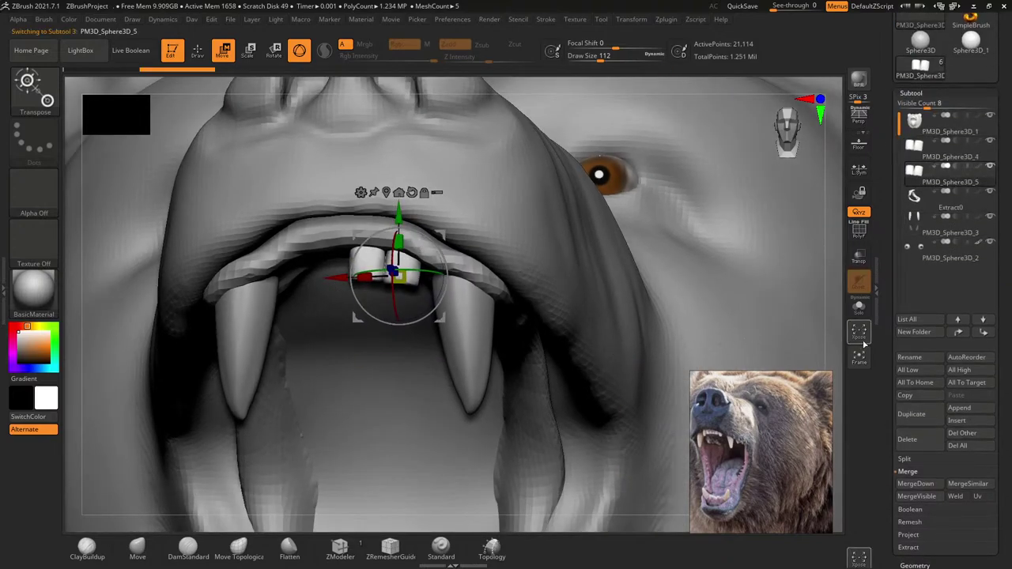
Step: Duplicate the teeth, select PM3D_Sphere3D_4 and MergeDown it, confirming the merge
left_click(911, 413)
left_click_drag(892, 376, 892, 241)
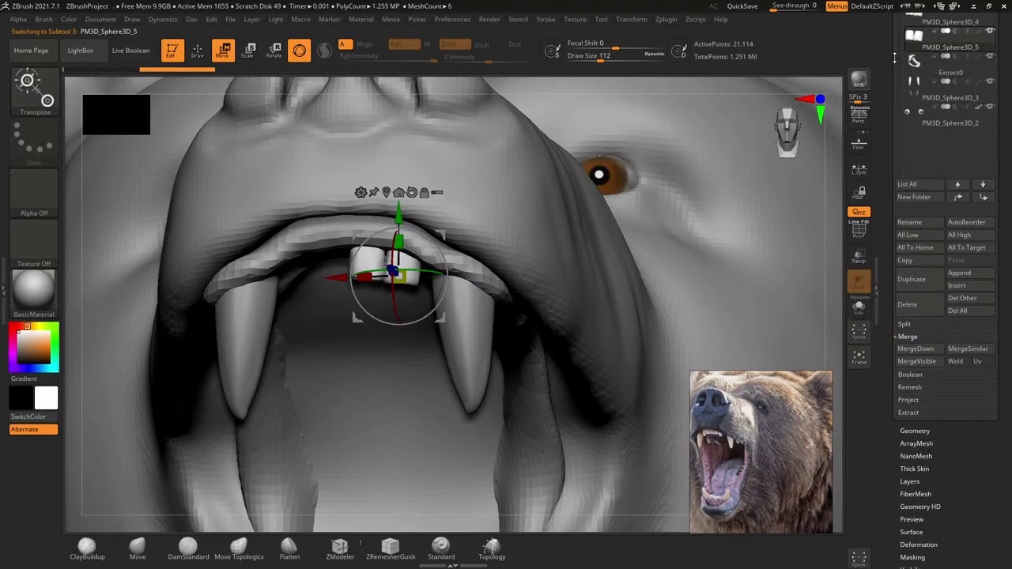
left_click_drag(894, 59, 904, 113)
left_click(945, 142)
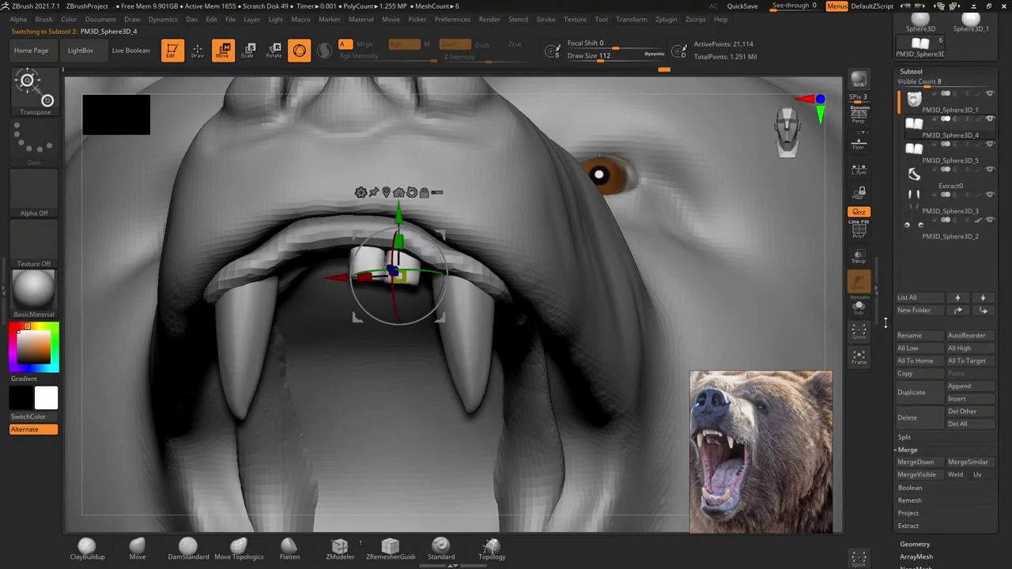
scroll(919, 338, "down", 3)
left_click(920, 338)
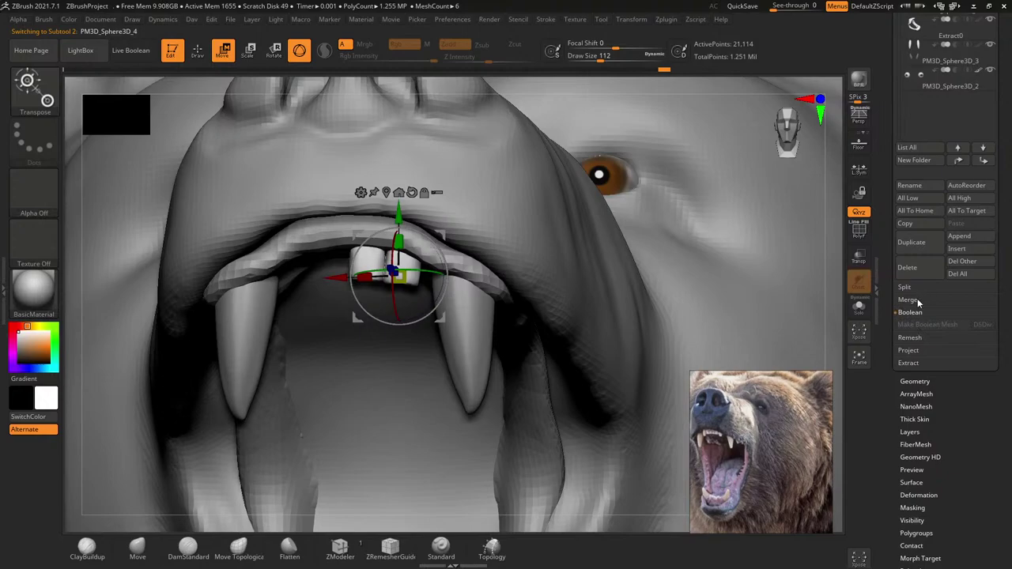
left_click(917, 300)
left_click(911, 312)
left_click(823, 338)
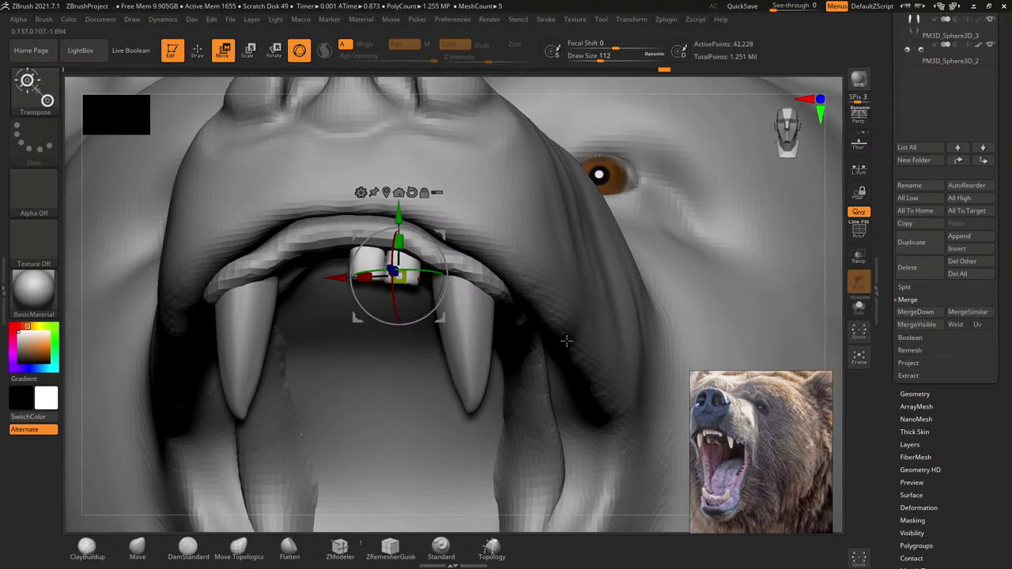
Step: Zoom in on the front teeth, shrink the brush to about 23, turn on PolyF, then undo
key("q")
right_click_drag(437, 332, 437, 301, "ctrl")
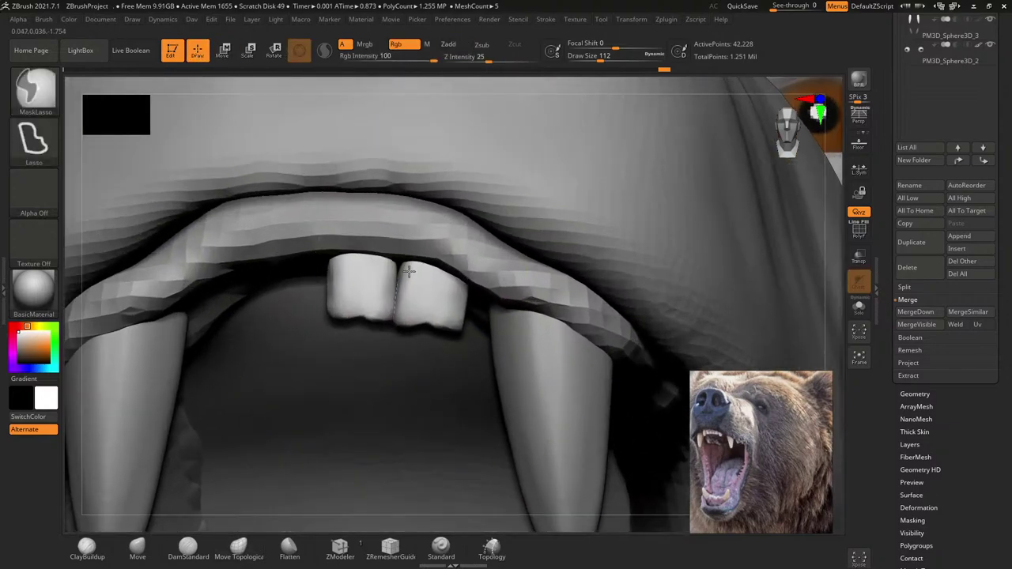
left_click_drag(437, 301, 432, 304)
left_click(860, 230)
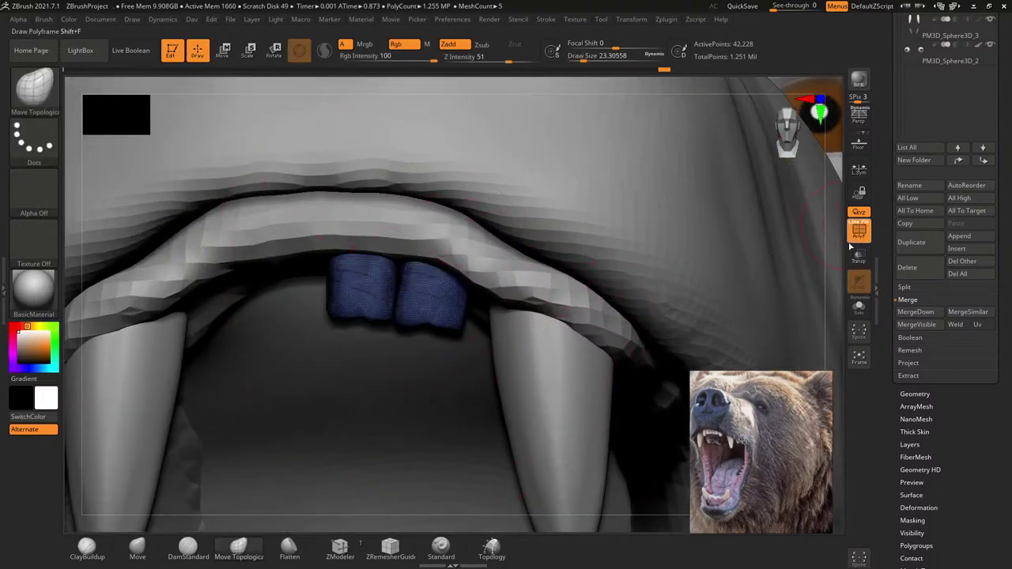
key("ctrl+z")
key("ctrl+z")
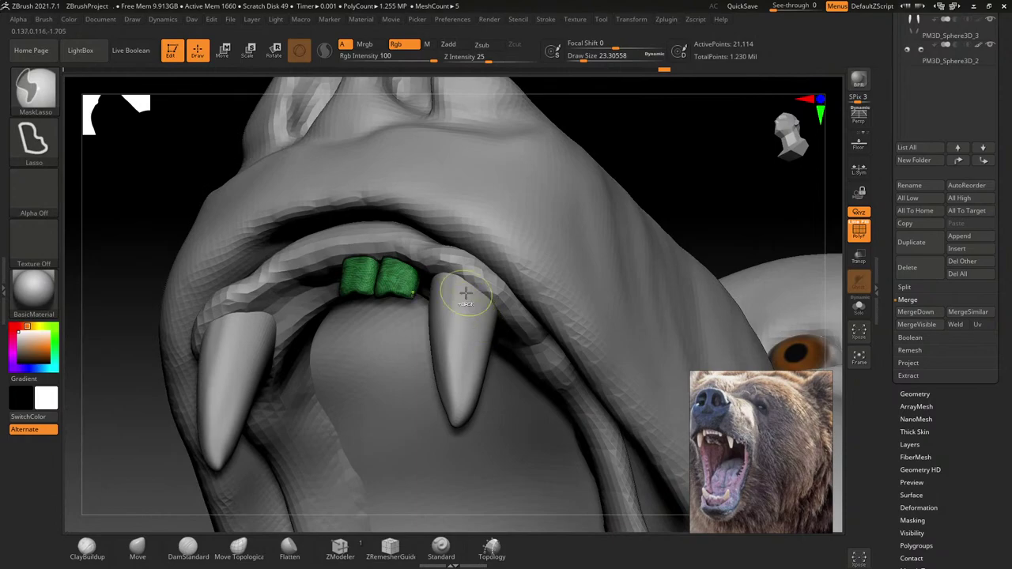
key("ctrl+z")
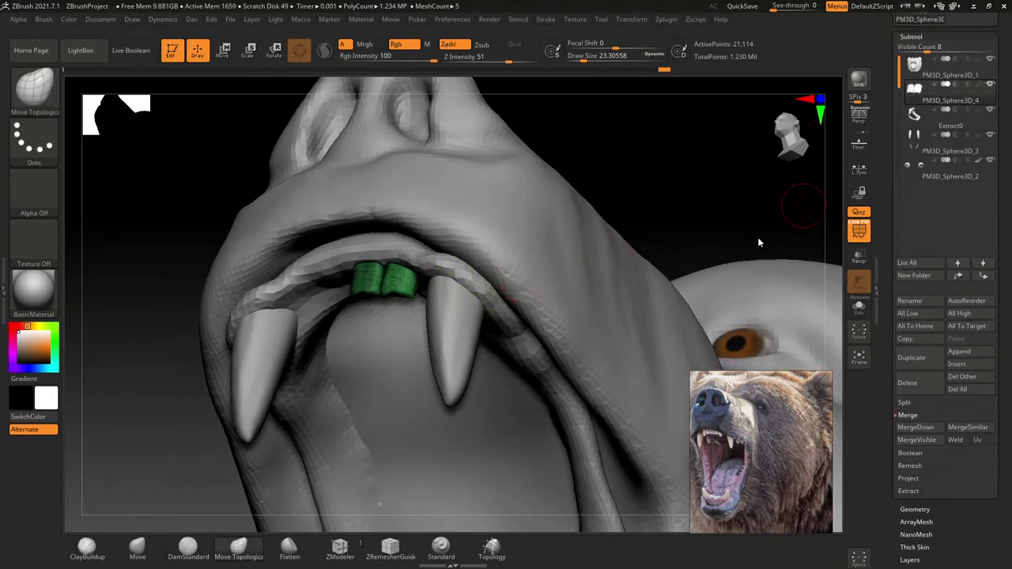
key("ctrl+z")
Step: Resize the green teeth slightly with the gizmo, then undo back to 21,114 points
key("w")
left_click_drag(381, 262, 412, 288)
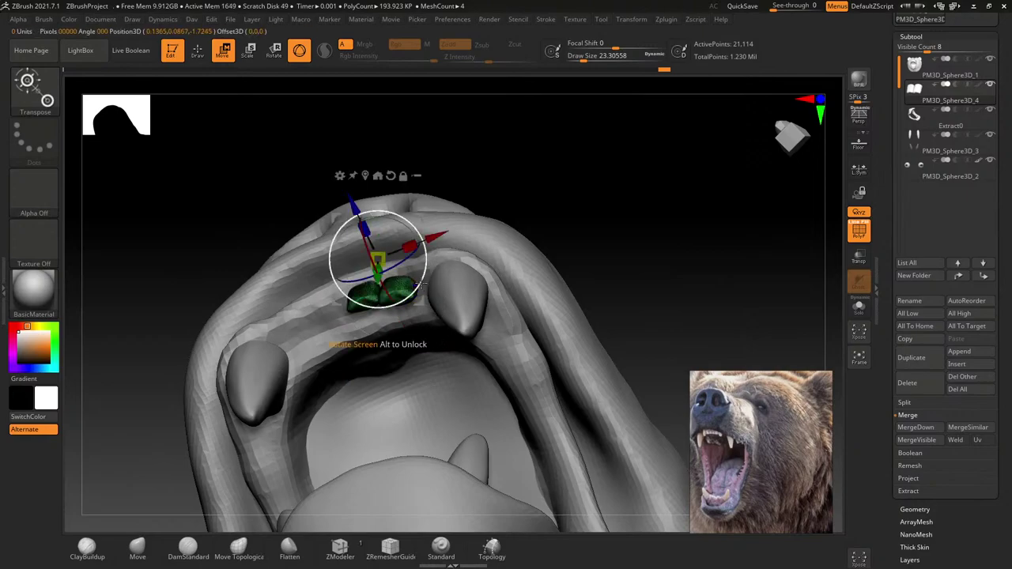
key("space")
left_click(411, 403)
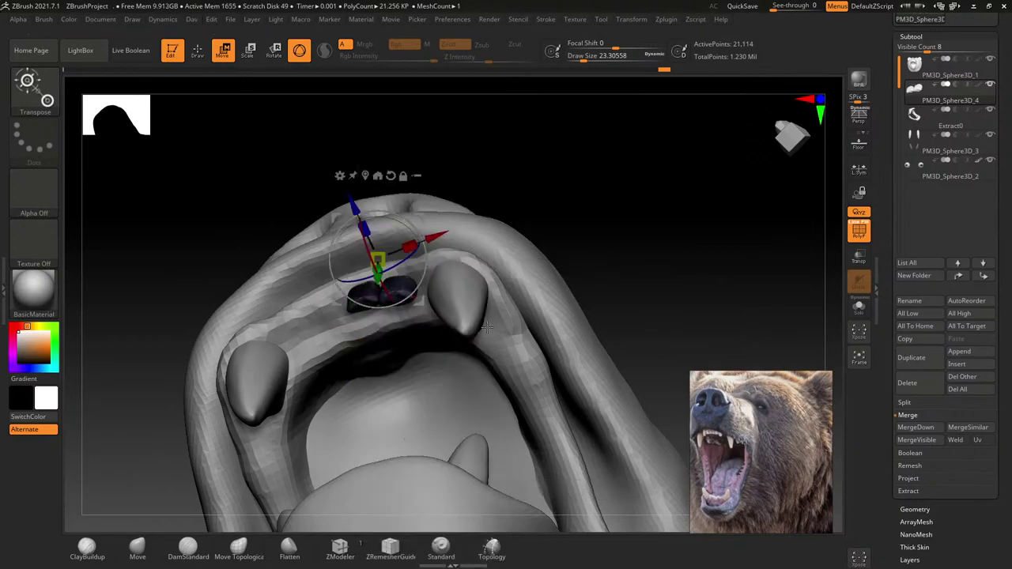
key("q")
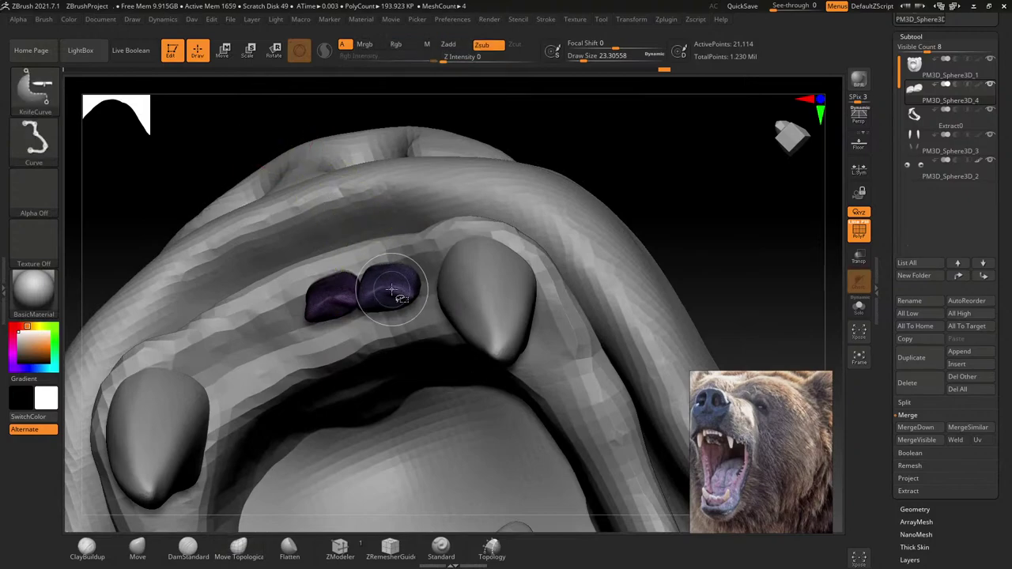
key("ctrl+z")
key("ctrl+z")
key("ctrl+z")
key("ctrl+z")
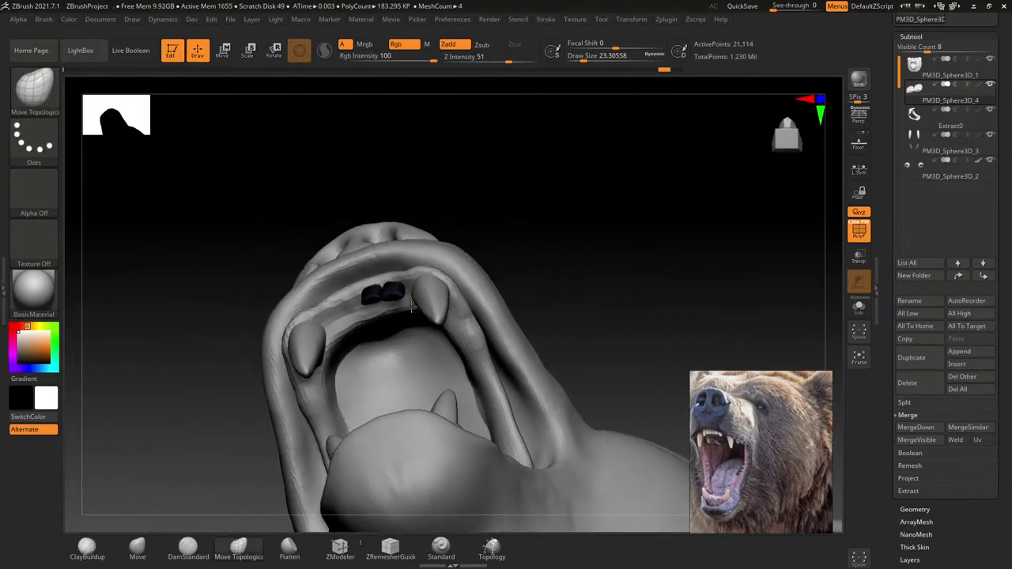
key("ctrl+z")
key("ctrl+z")
key("ctrl+z")
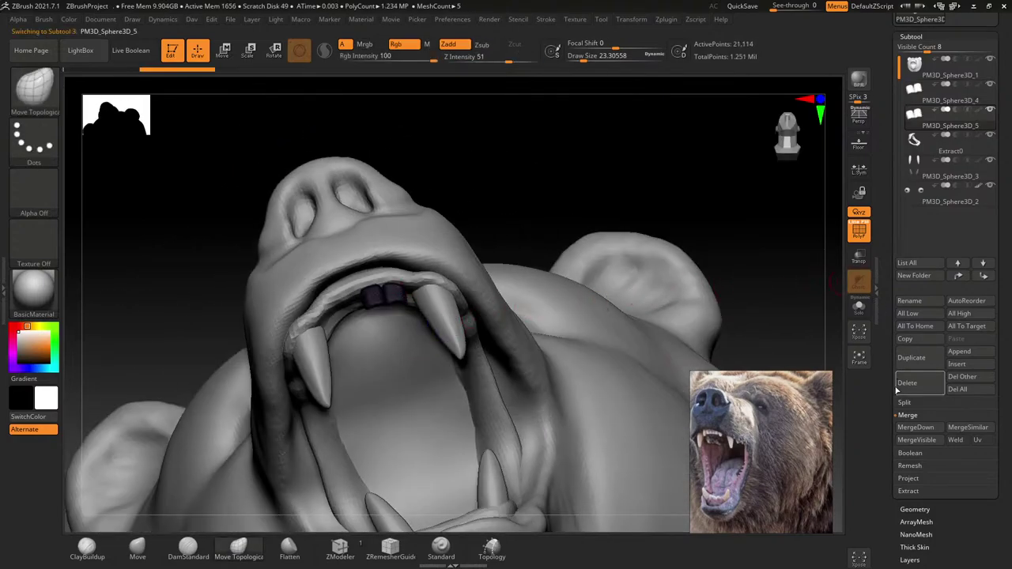
Step: Inflate the copied tooth pair slightly and enlarge the brush to about 120
key("d")
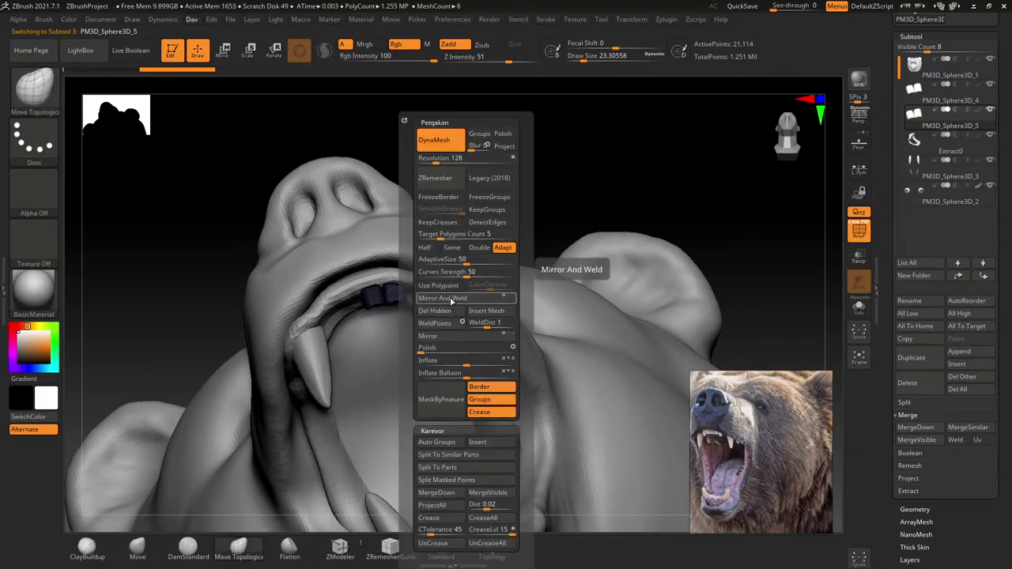
left_click_drag(451, 360, 455, 360)
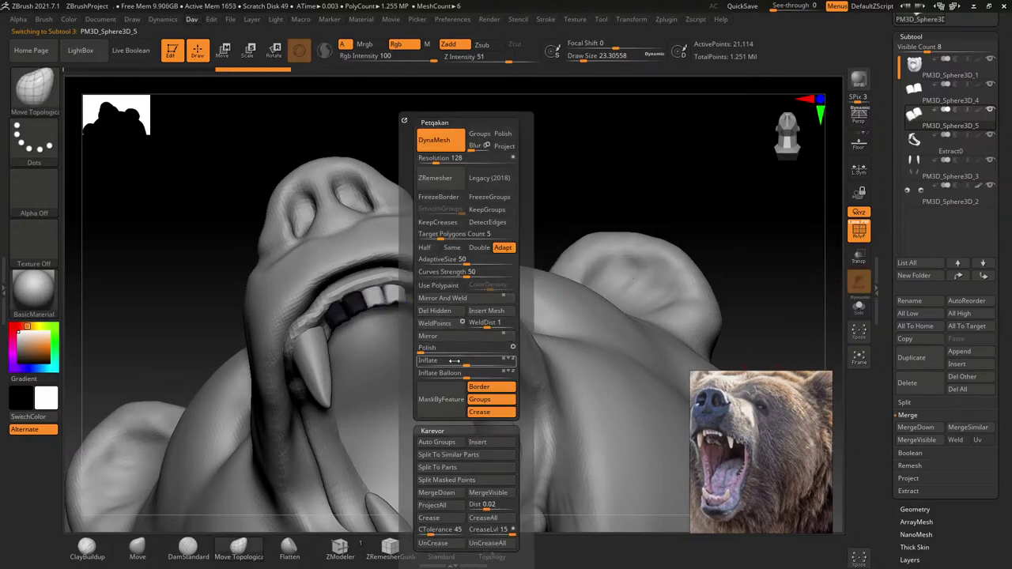
right_click_drag(362, 429, 424, 338)
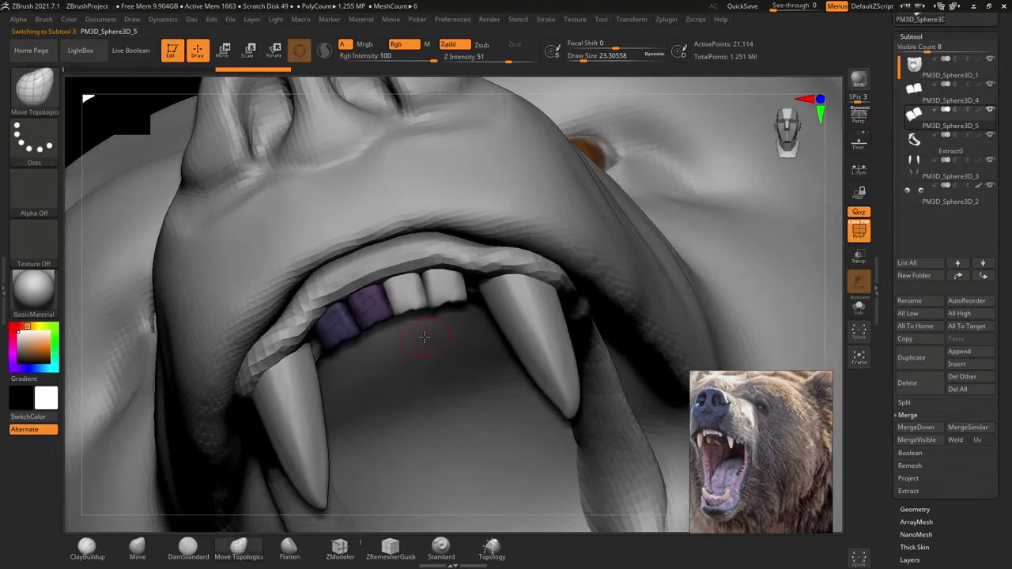
key("bracketright")
key("bracketright")
key("bracketright")
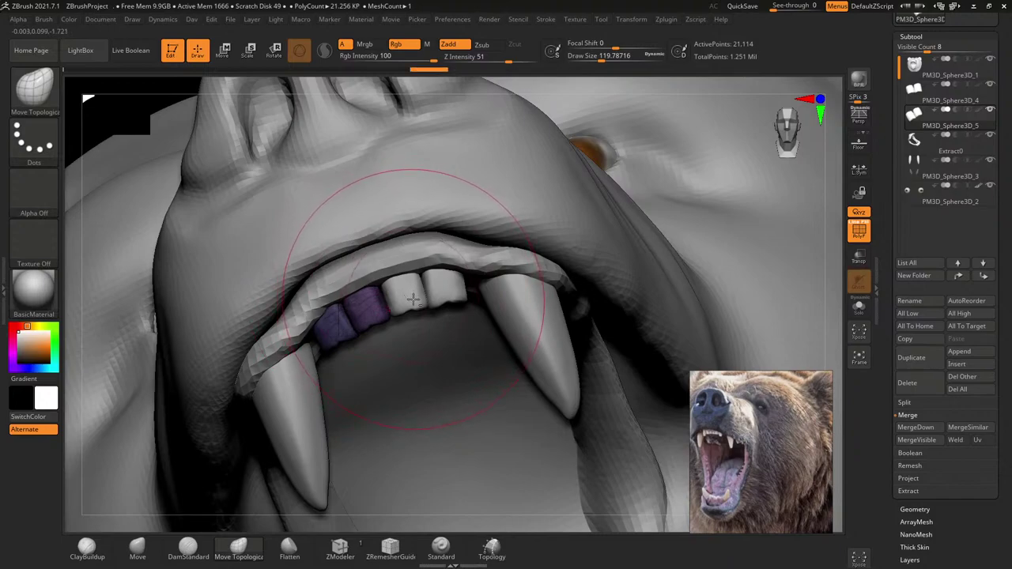
Step: Merge the copied teeth down into PM3D_Sphere3D_4, confirming the irreversible merge
left_click(929, 95)
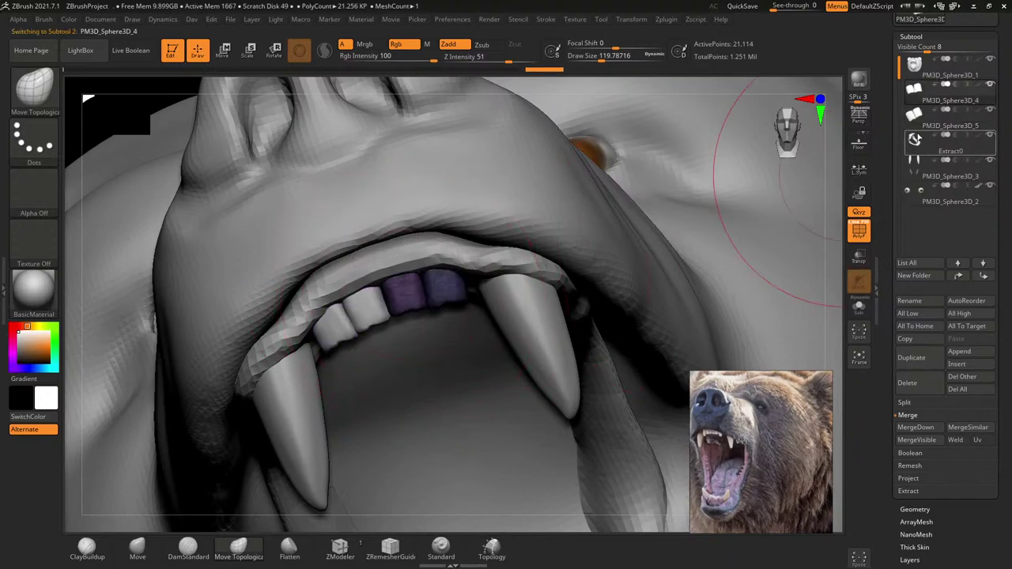
left_click(916, 427)
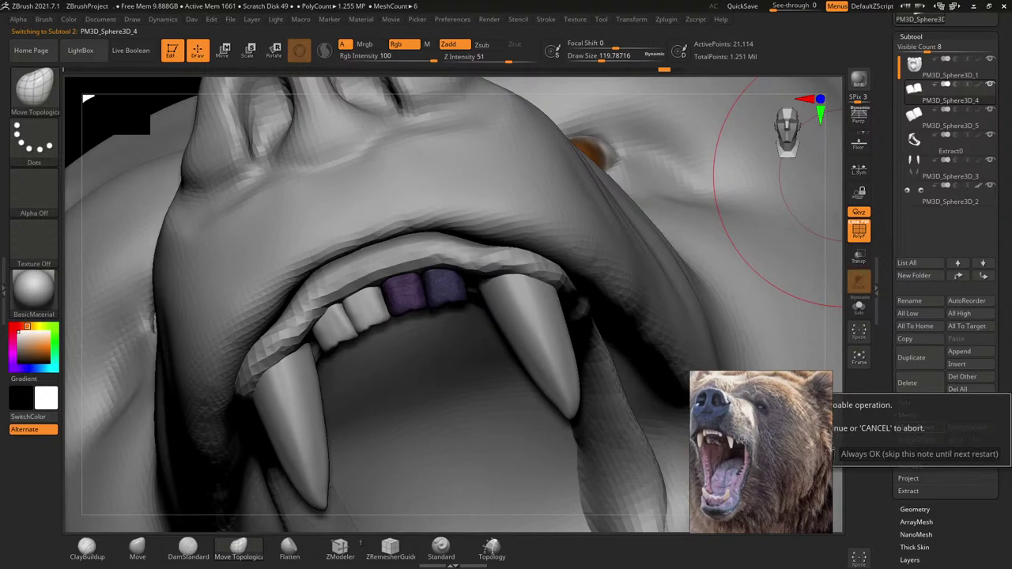
left_click(918, 463)
right_click_drag(440, 337, 408, 331)
Step: Run Auto Groups so each incisor gets its own polygroup, then shrink the brush to about 74
key("space")
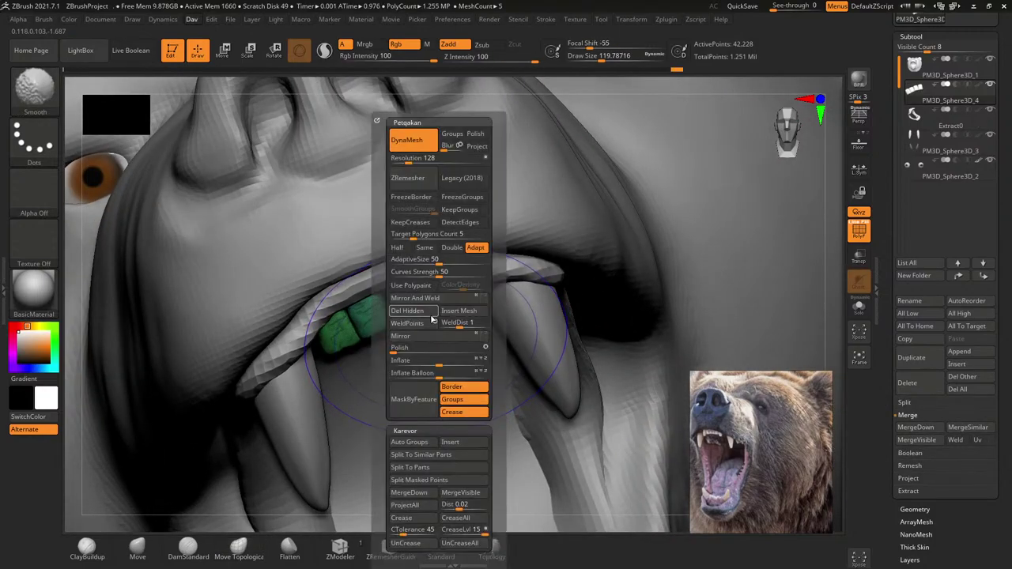
left_click(424, 444)
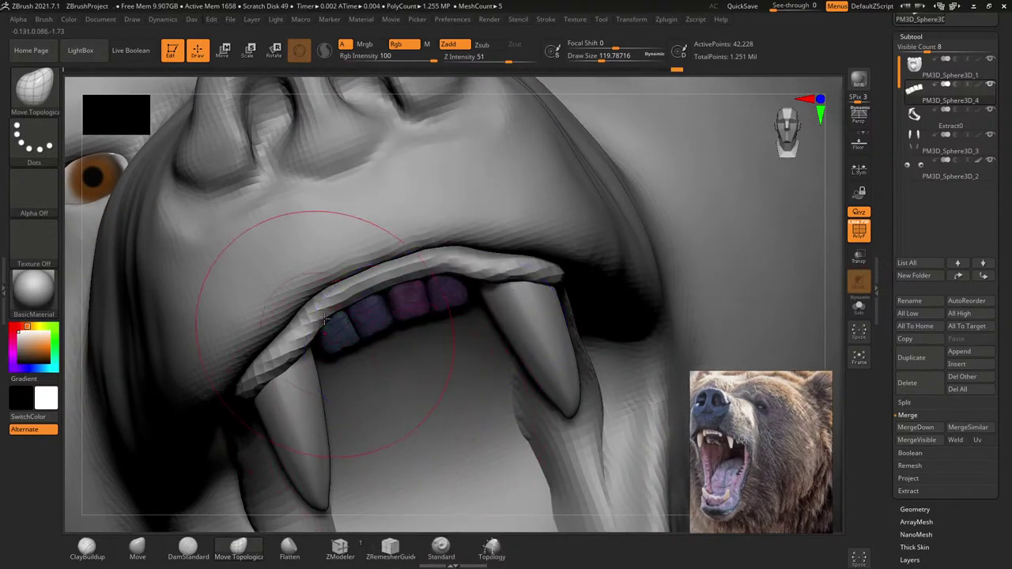
mouse_move(293, 373)
right_mouse_down()
mouse_move(394, 320)
mouse_move(345, 334)
right_mouse_up()
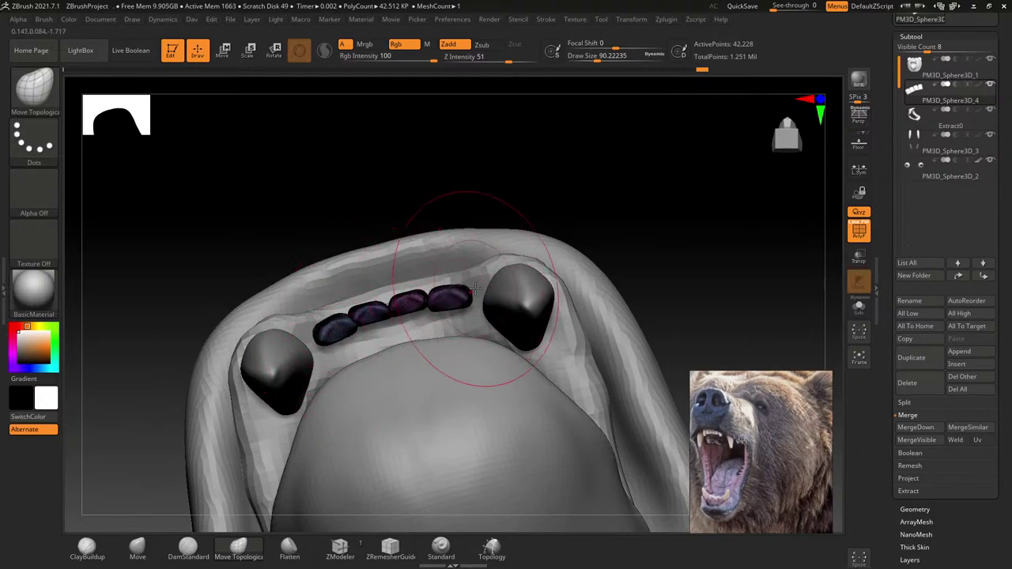
key("s")
left_click_drag(314, 334, 314, 338)
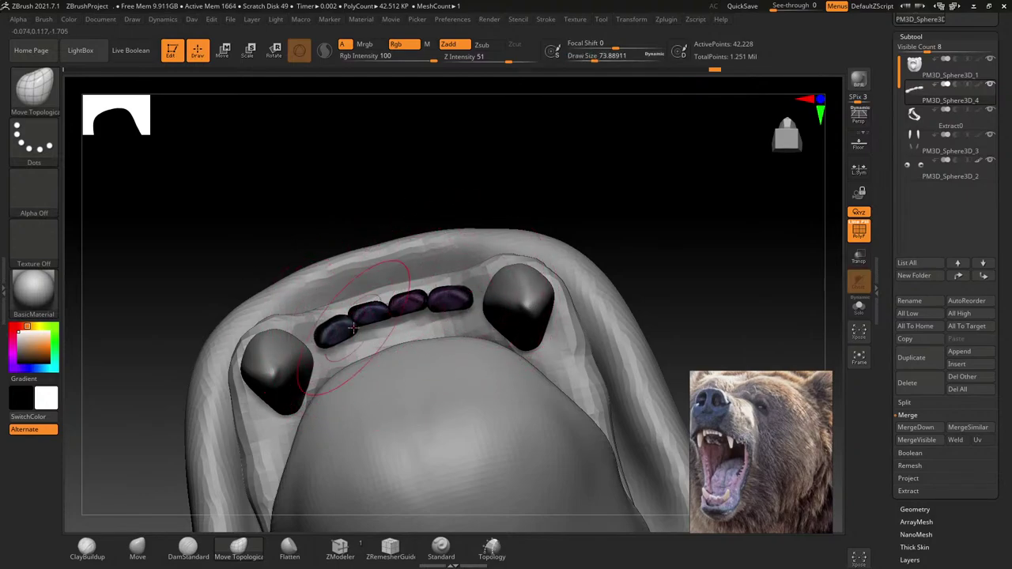
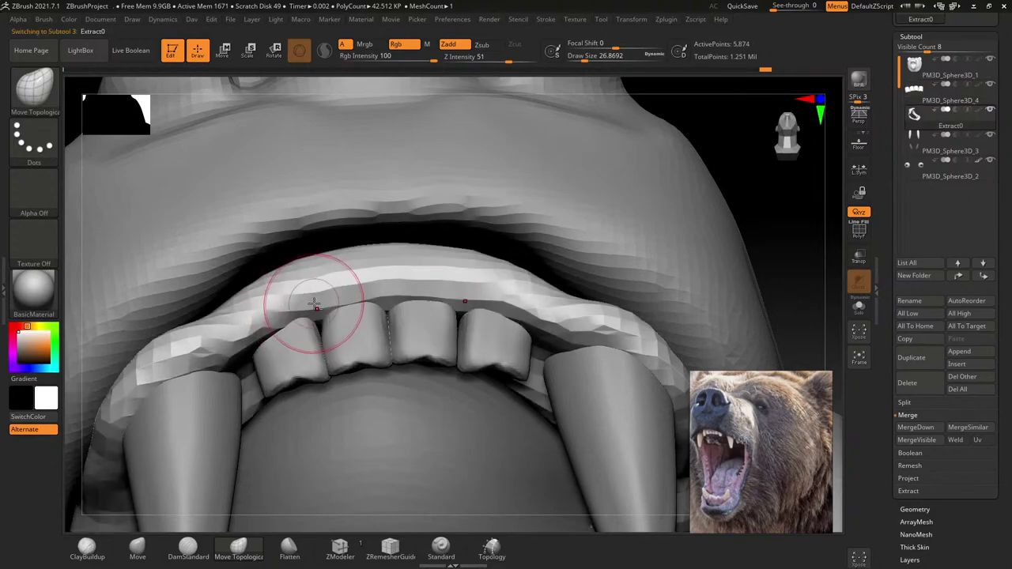
Step: DynaMesh the Extract0 gums, then thicken them around both canines with ClayBuildup and smoothing
key("space")
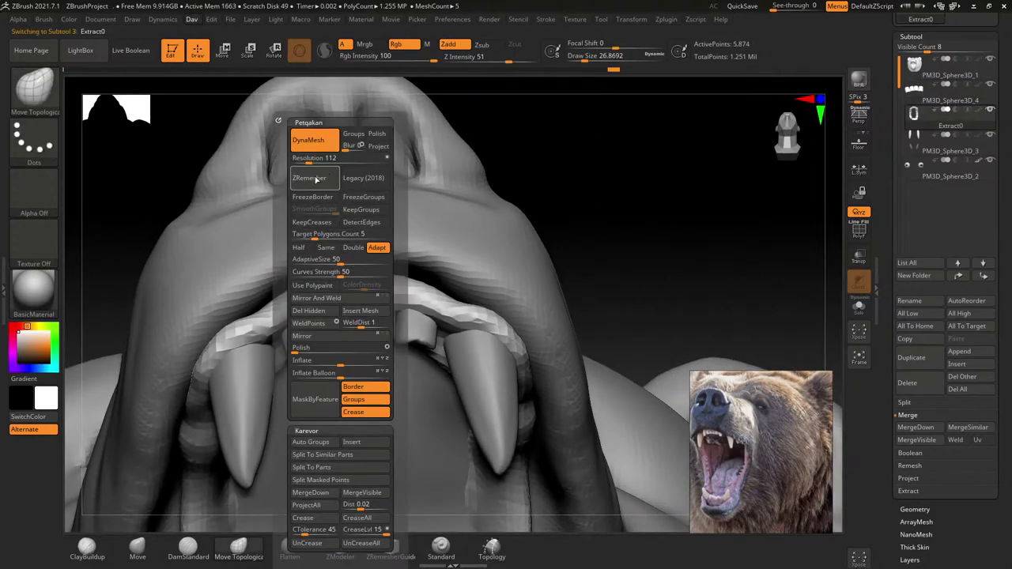
mouse_move(531, 174)
left_mouse_down("ctrl")
mouse_move(576, 223)
mouse_move(448, 242)
left_mouse_up("ctrl")
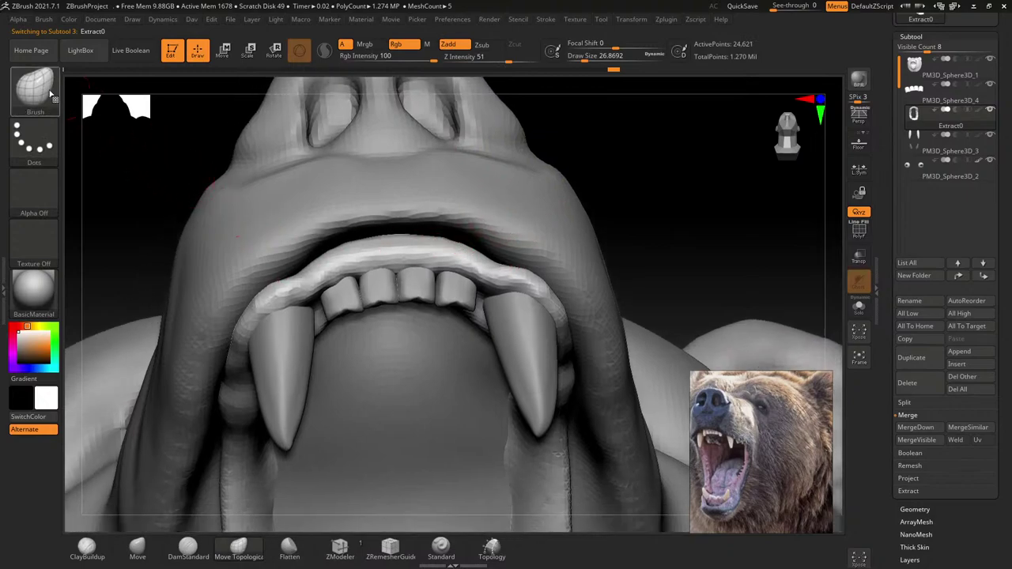
left_click(34, 87)
left_click(224, 187)
left_click_drag(293, 310, 267, 309)
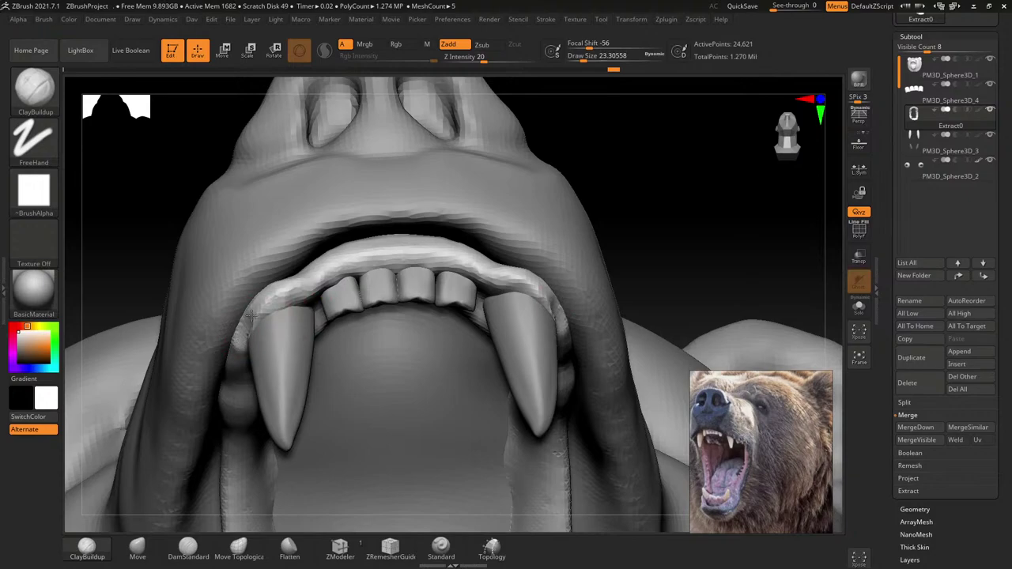
left_click_drag(277, 297, 240, 358)
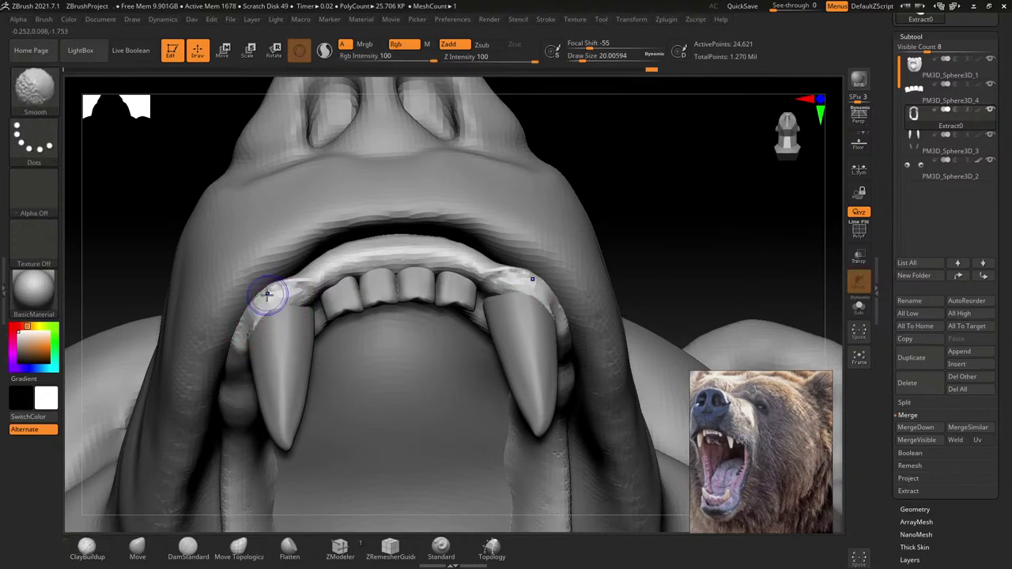
right_click_drag(240, 358, 257, 314)
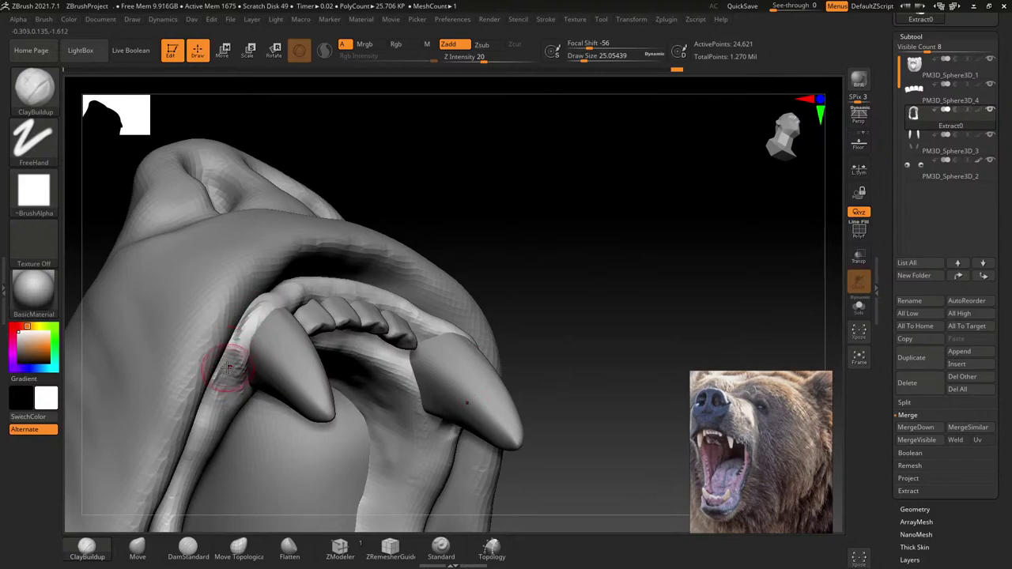
key("shift")
right_click_drag(241, 355, 324, 260)
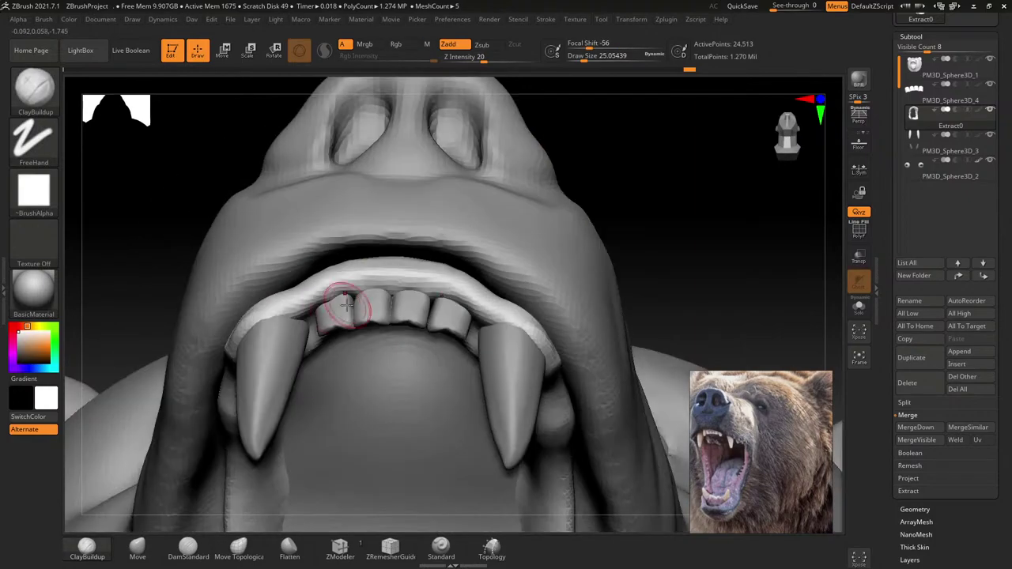
right_click_drag(517, 190, 340, 305)
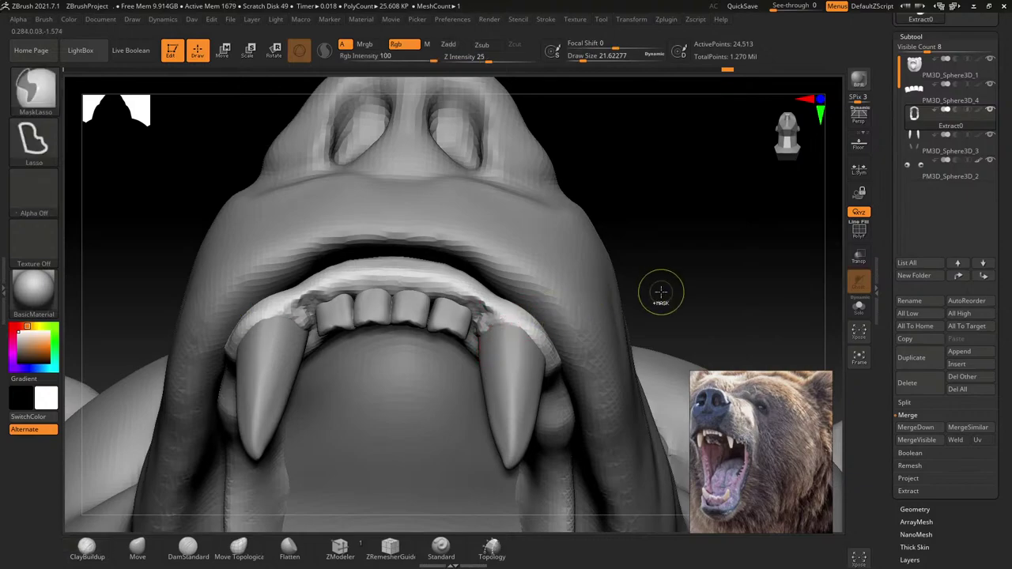
mouse_move(502, 327)
right_mouse_down()
mouse_move(440, 314)
mouse_move(446, 346)
right_mouse_up()
left_click(455, 314, "alt")
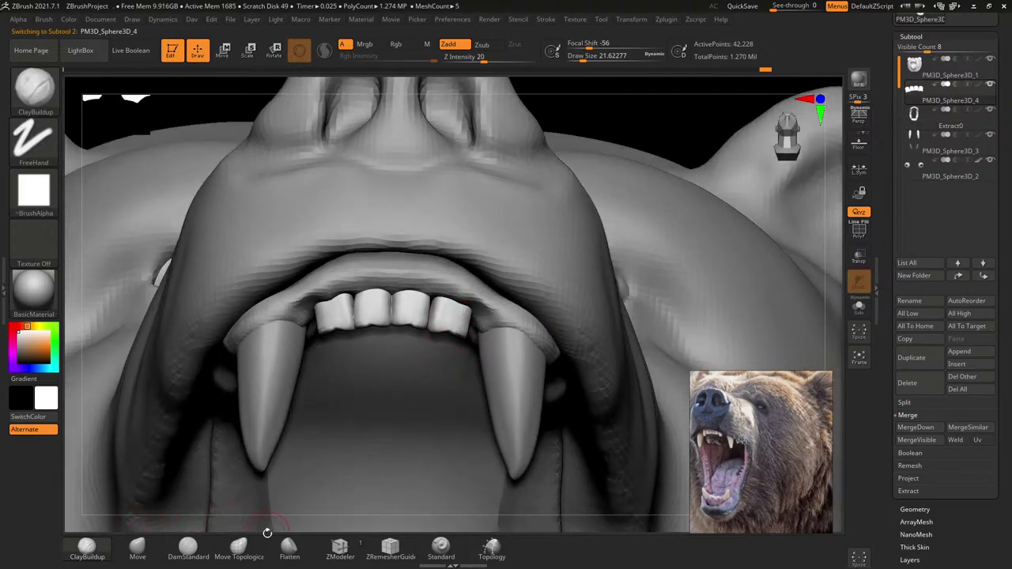
Step: Reshape the upper incisors with Move Topological, symmetry off, sizing the brush per tooth
left_click(238, 545)
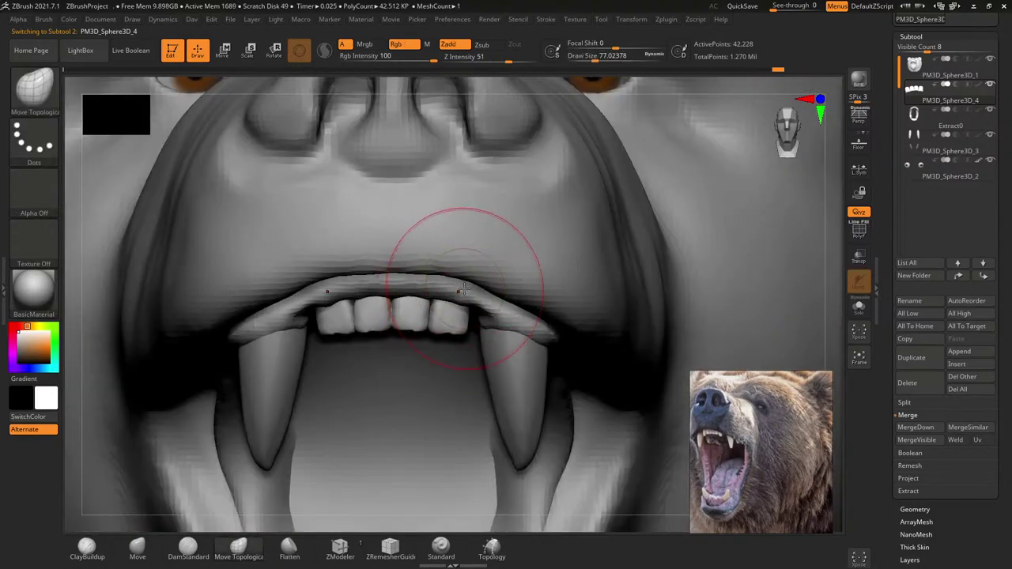
key("x")
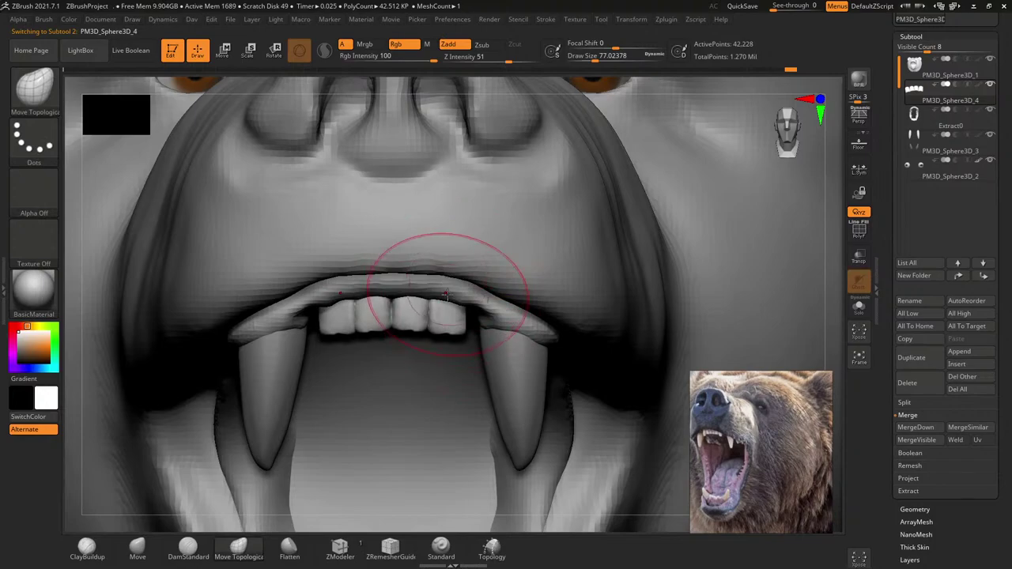
right_click_drag(429, 272, 407, 277)
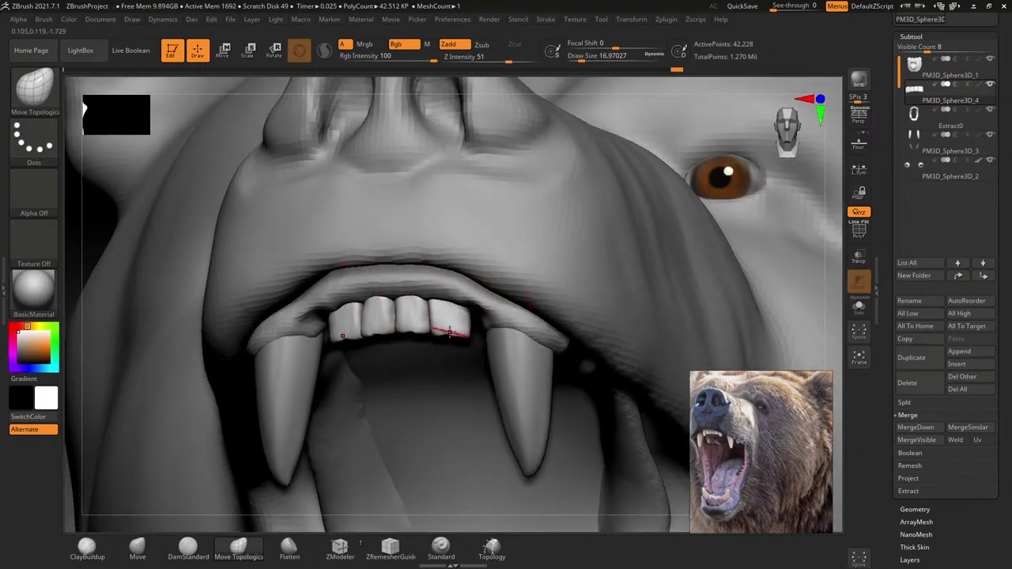
right_click_drag(453, 331, 463, 317)
key("s")
left_click_drag(475, 312, 479, 309)
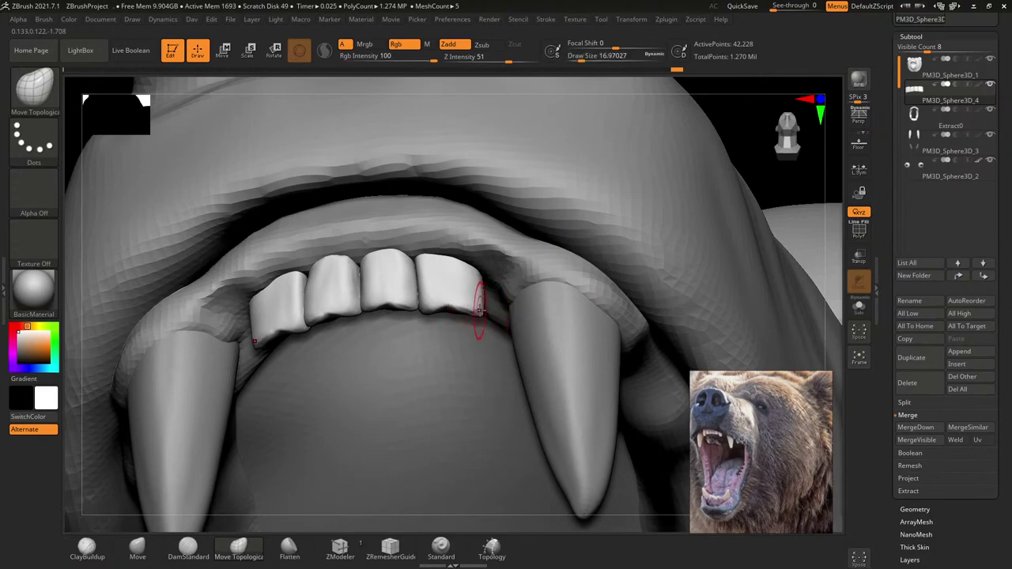
right_click_drag(463, 334, 471, 305)
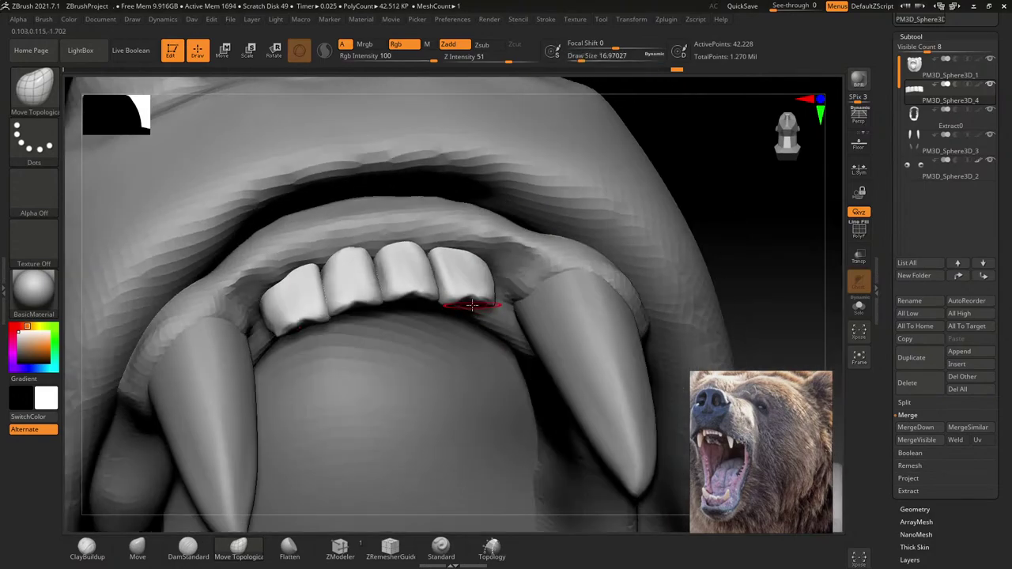
mouse_move(296, 336)
right_mouse_down()
mouse_move(287, 322)
mouse_move(364, 332)
mouse_move(475, 319)
right_mouse_up()
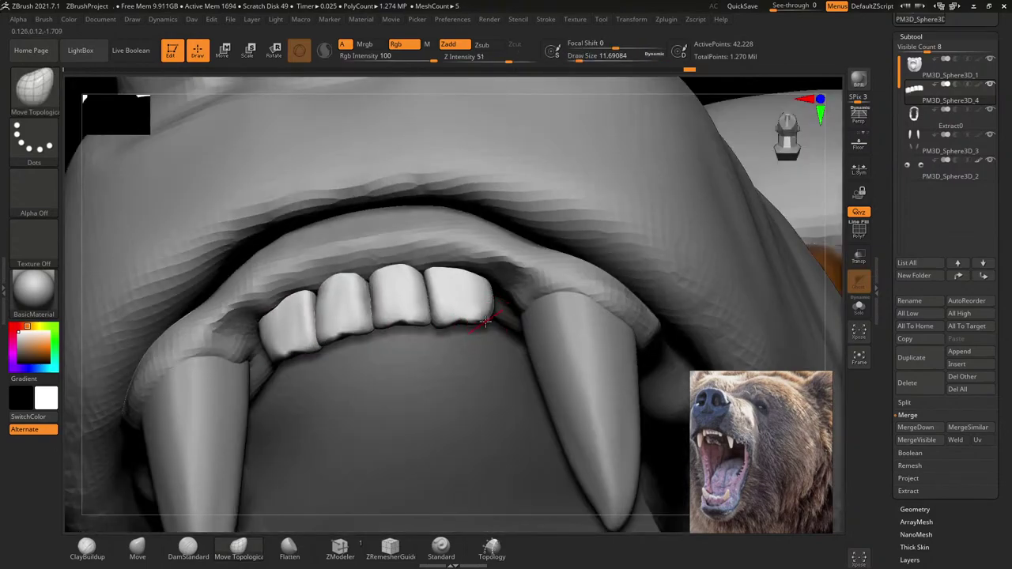
key("s")
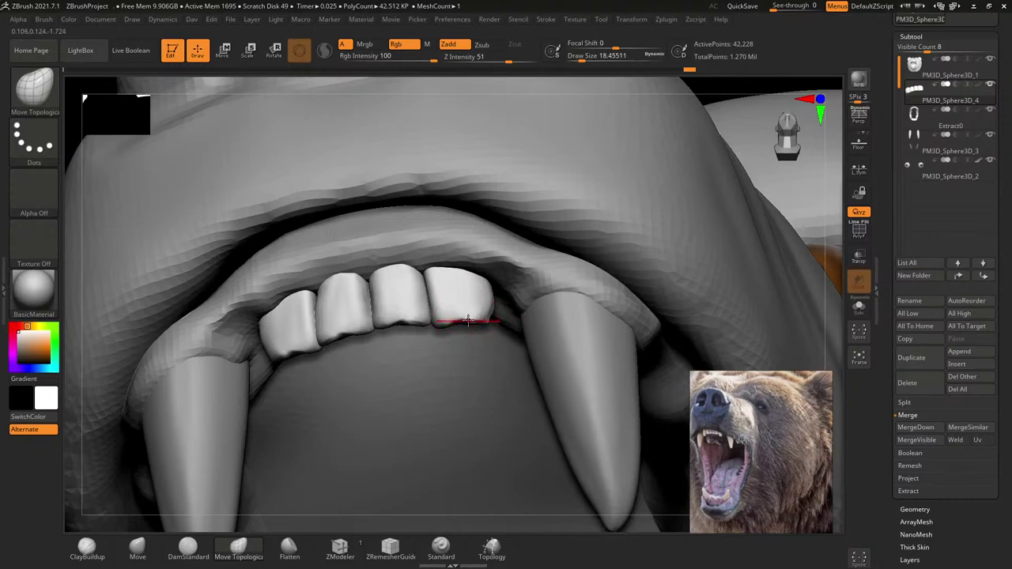
left_click_drag(471, 320, 522, 300)
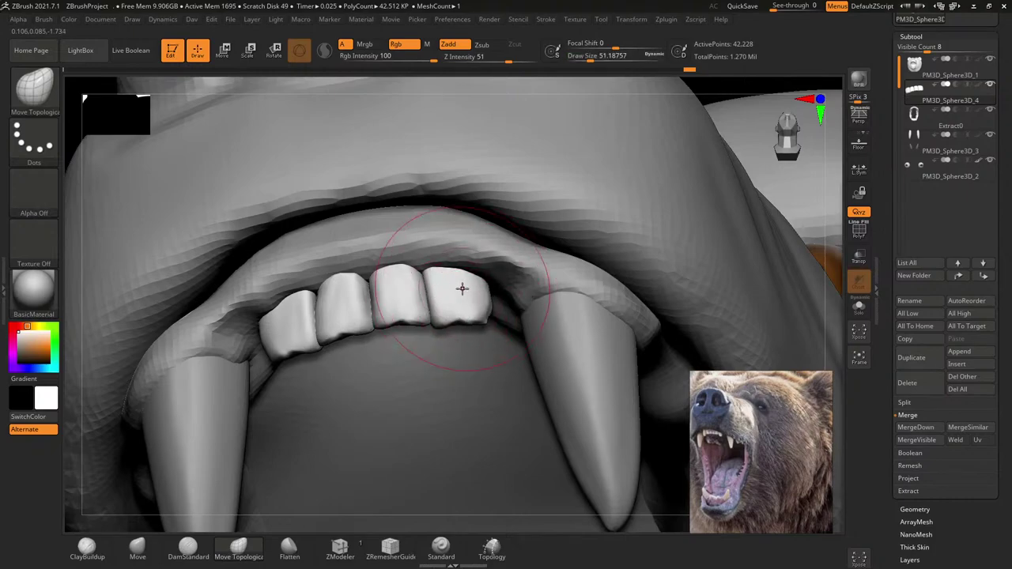
key("bracketleft")
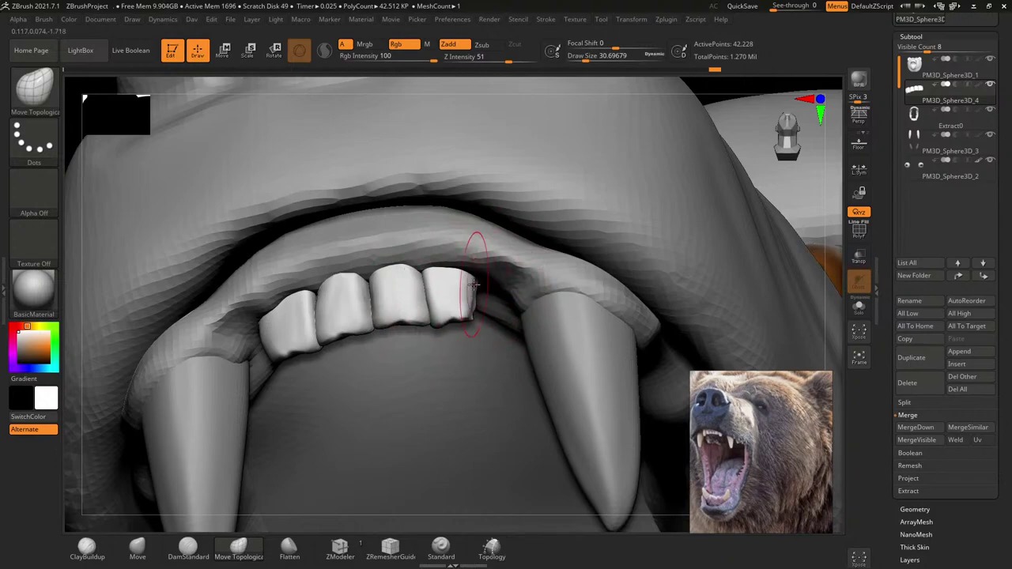
key("s")
mouse_move(395, 293)
left_mouse_down()
mouse_move(427, 294)
mouse_move(366, 282)
left_mouse_up()
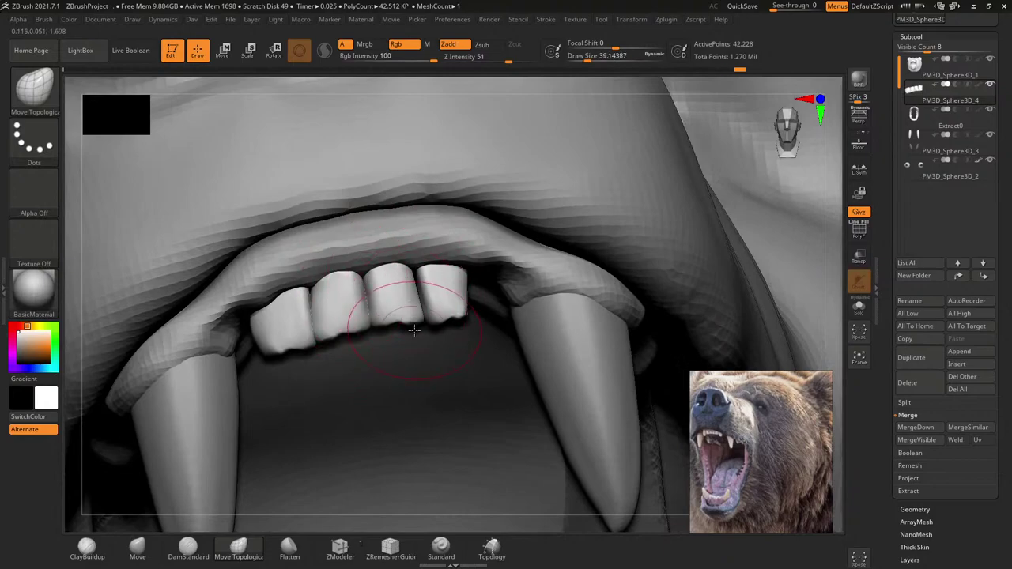
Step: Smooth the rightmost incisor edges and refine the front teeth at larger brush sizes
key("ctrl+z")
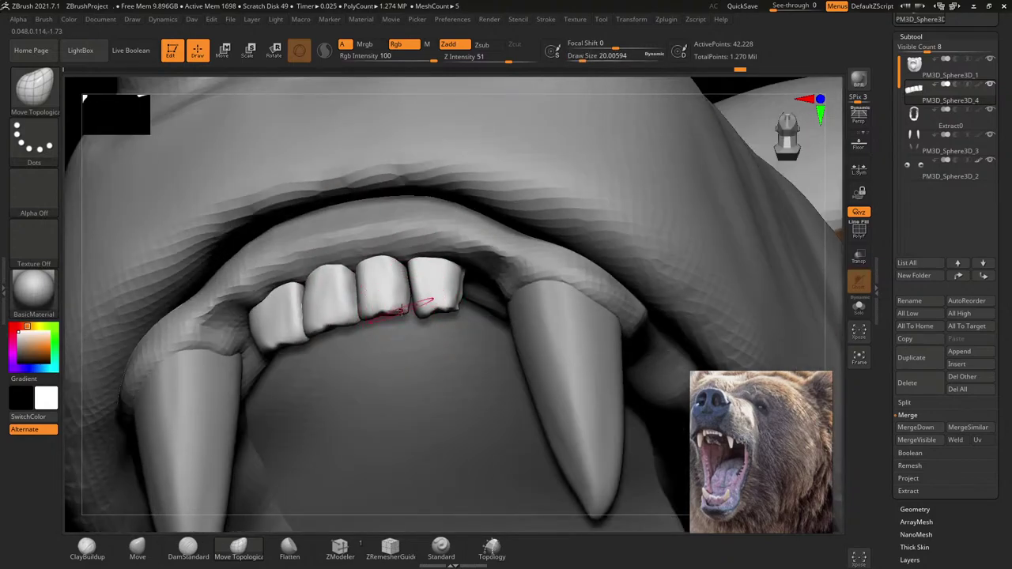
right_click_drag(391, 319, 405, 288)
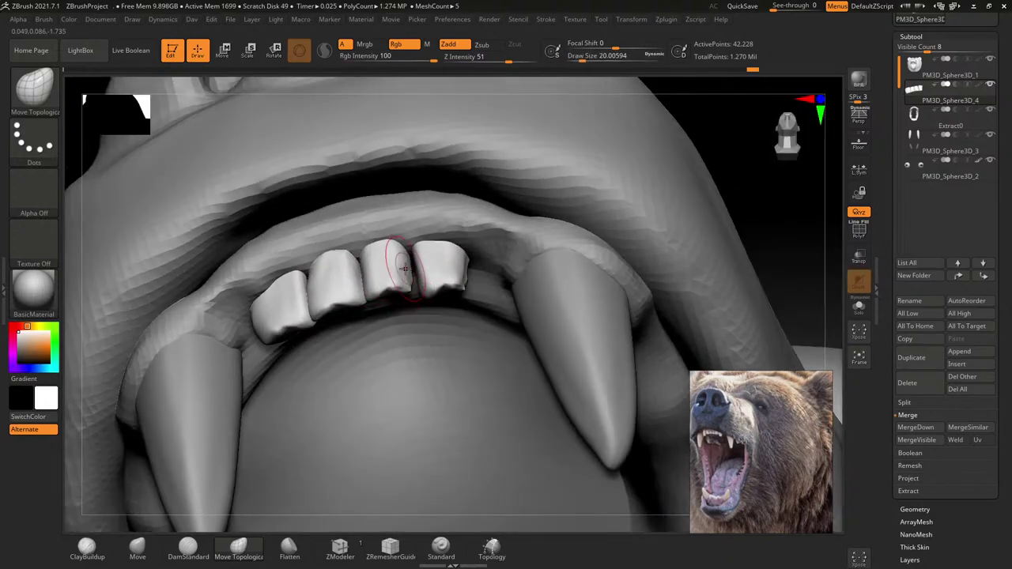
key("s")
left_click_drag(418, 267, 436, 261)
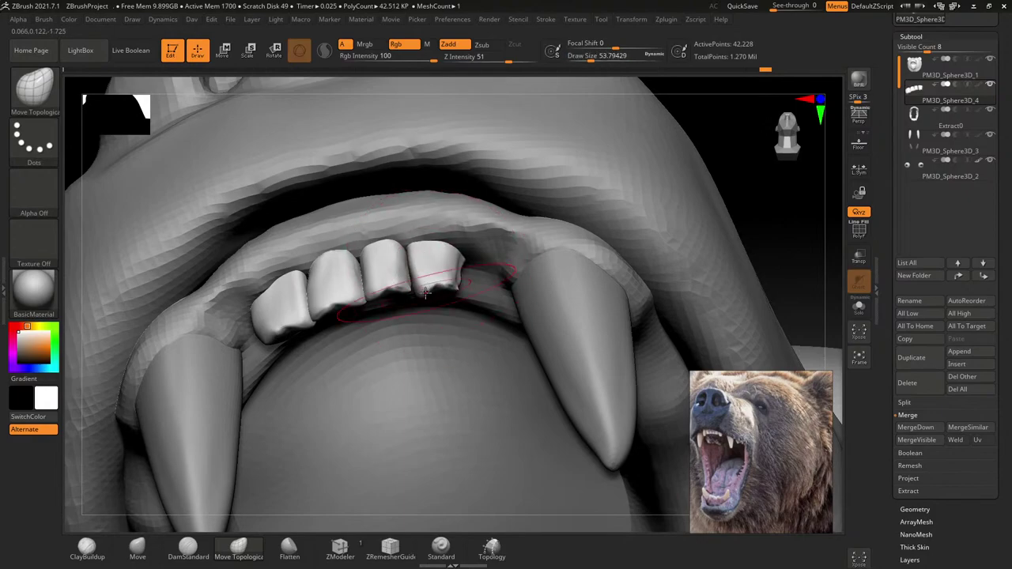
right_click_drag(442, 261, 411, 261)
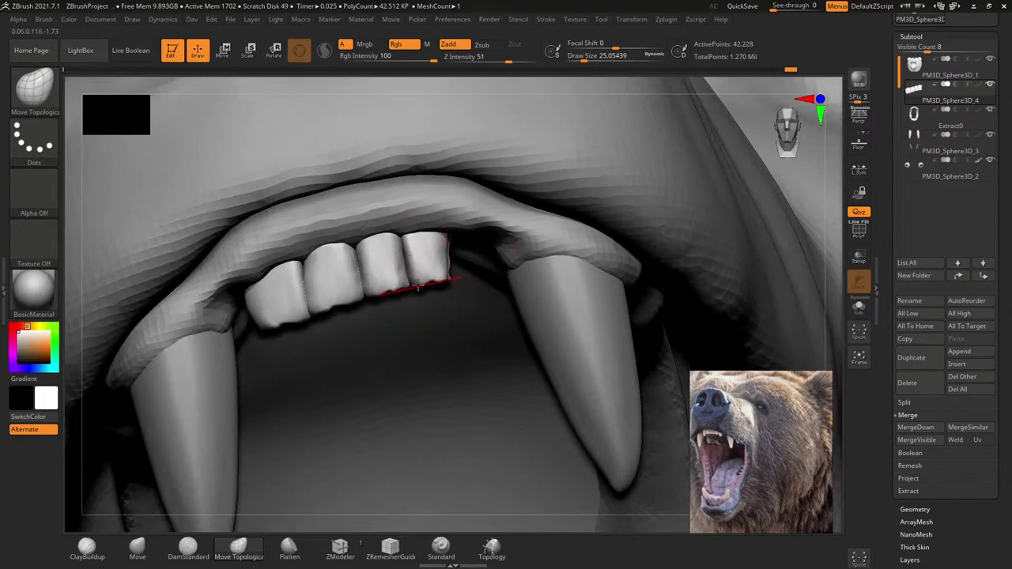
right_click_drag(416, 279, 425, 275)
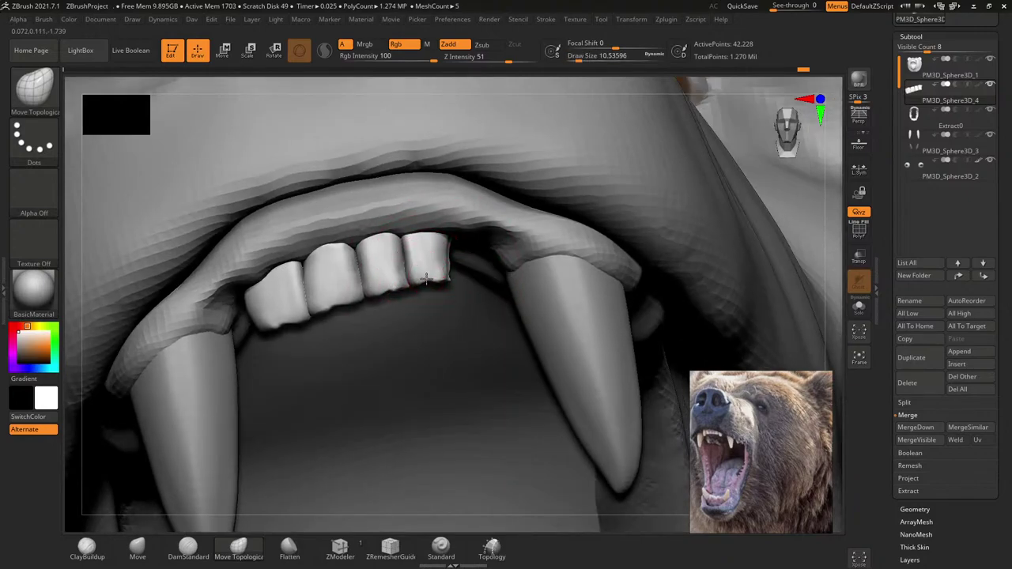
right_click_drag(447, 275, 441, 277)
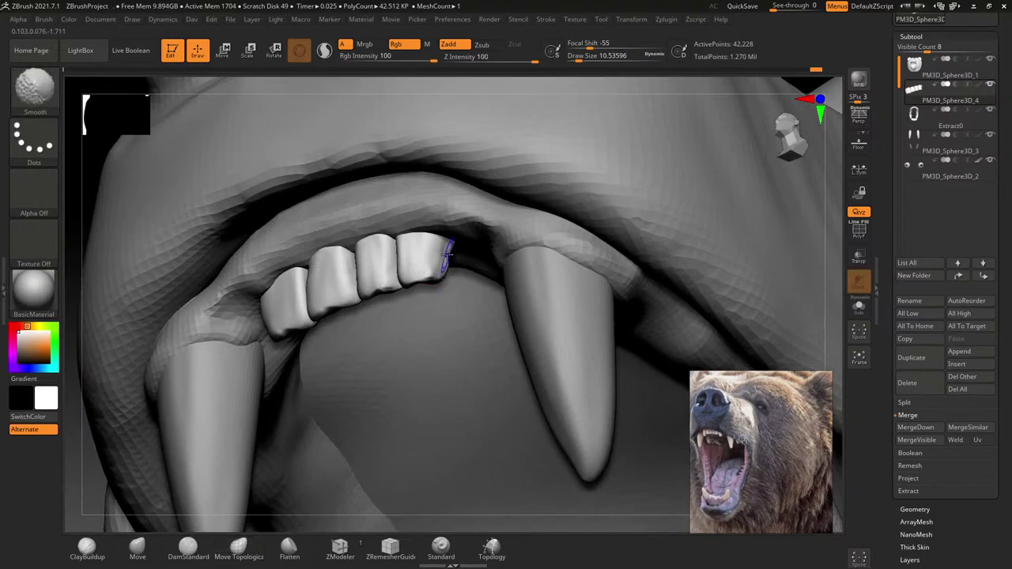
right_click_drag(446, 277, 436, 295)
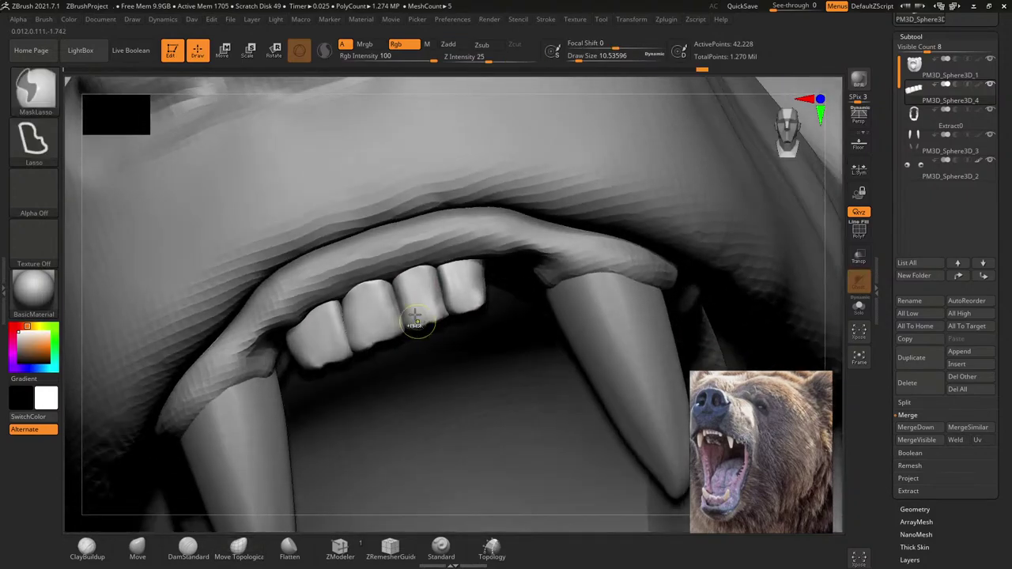
key("s")
left_click_drag(436, 294, 458, 294)
right_click_drag(459, 294, 411, 308)
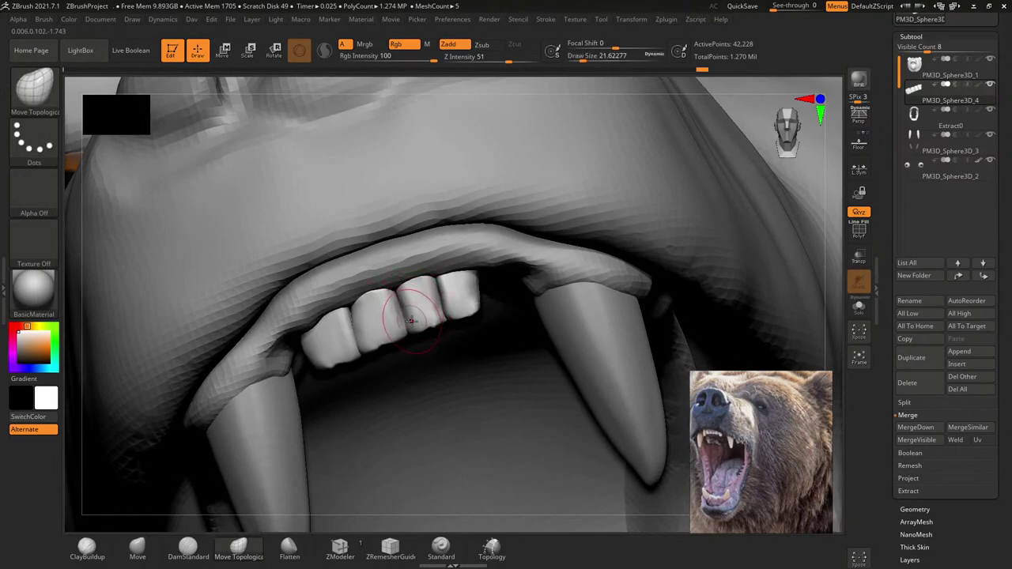
key("shift")
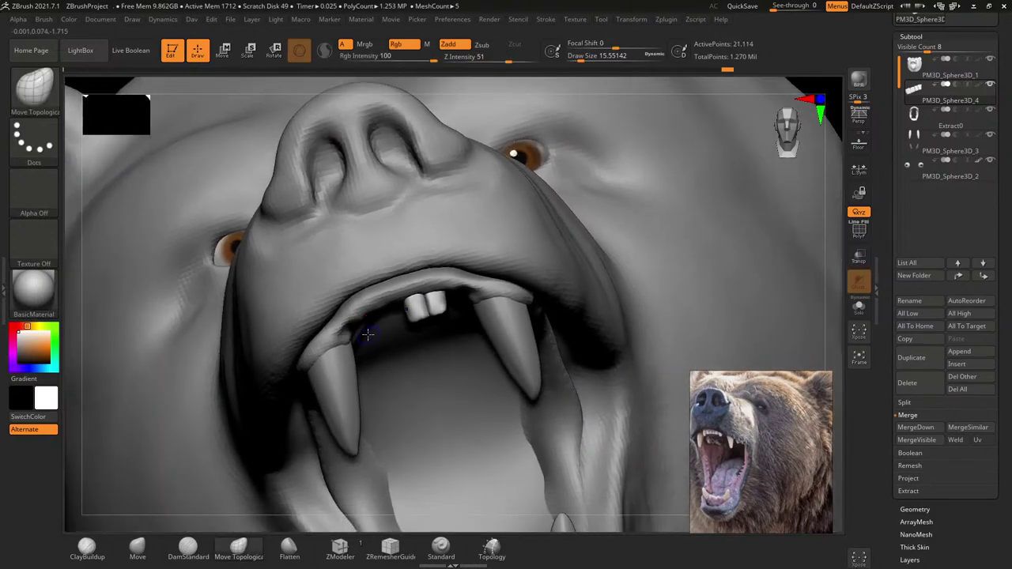
Step: Delete the hidden teeth, then solo, unhide and restore the full tooth subtool
key("space")
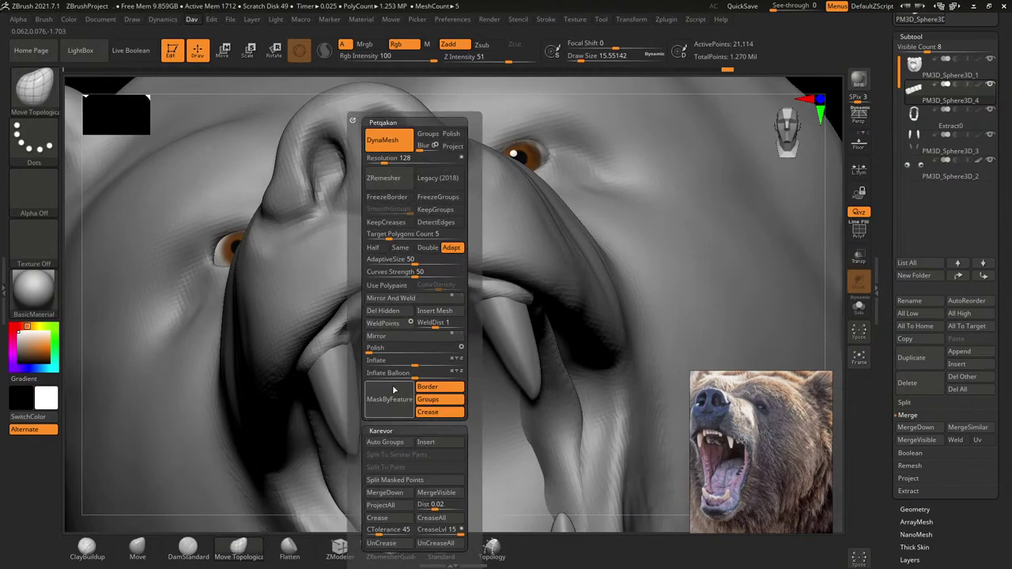
left_click(405, 310)
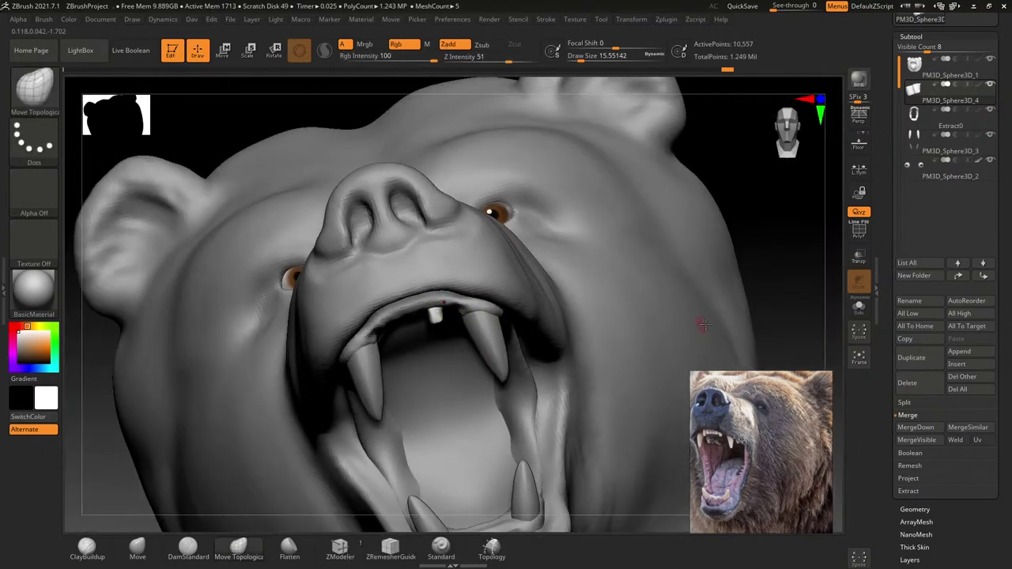
left_click(860, 313)
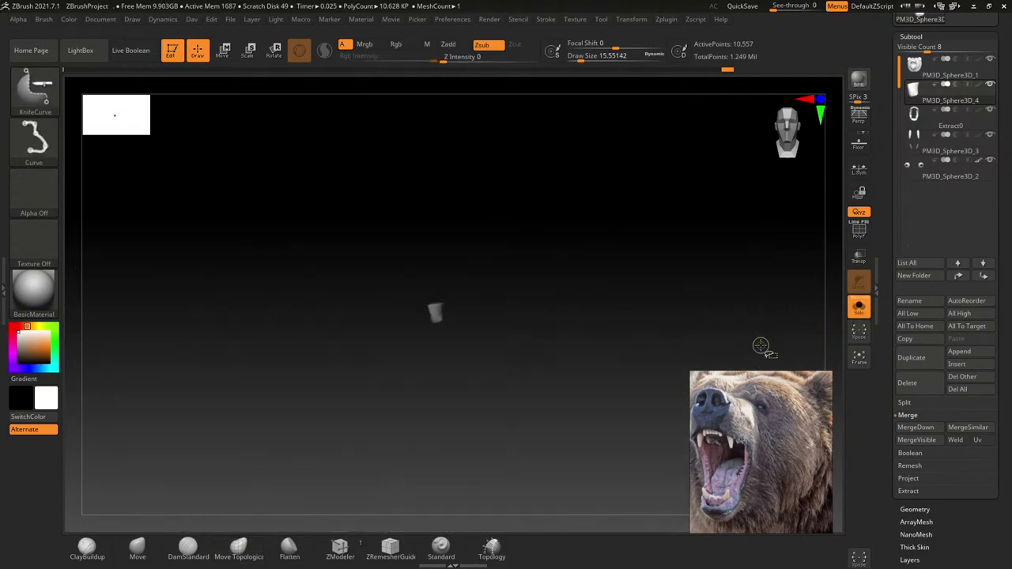
left_click(795, 314, "ctrl+shift")
left_click(860, 308)
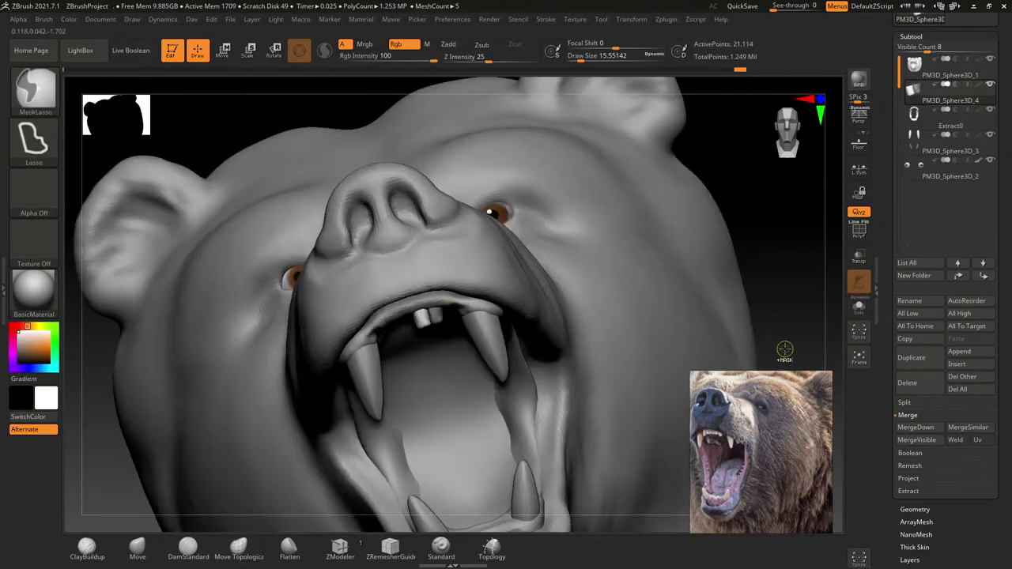
Step: Duplicate a tooth with the Transpose gizmo and position it beside the two incisors
mouse_move(624, 361)
right_mouse_down("ctrl")
mouse_move(470, 350)
mouse_move(425, 264)
right_mouse_up("ctrl")
key("w")
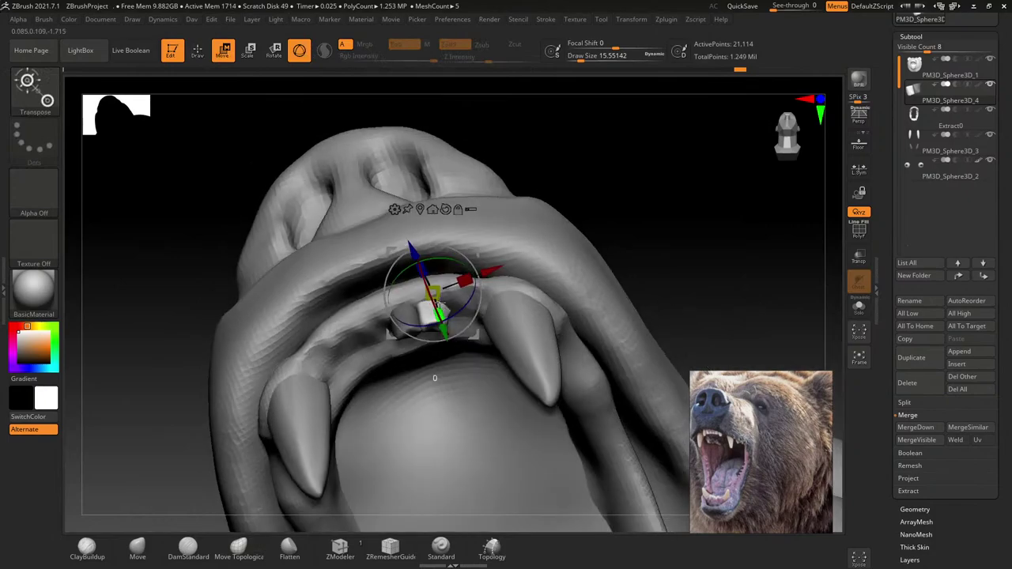
mouse_move(430, 306)
right_mouse_down()
mouse_move(454, 293)
mouse_move(443, 281)
right_mouse_up()
left_click_drag(470, 243, 507, 238, "ctrl")
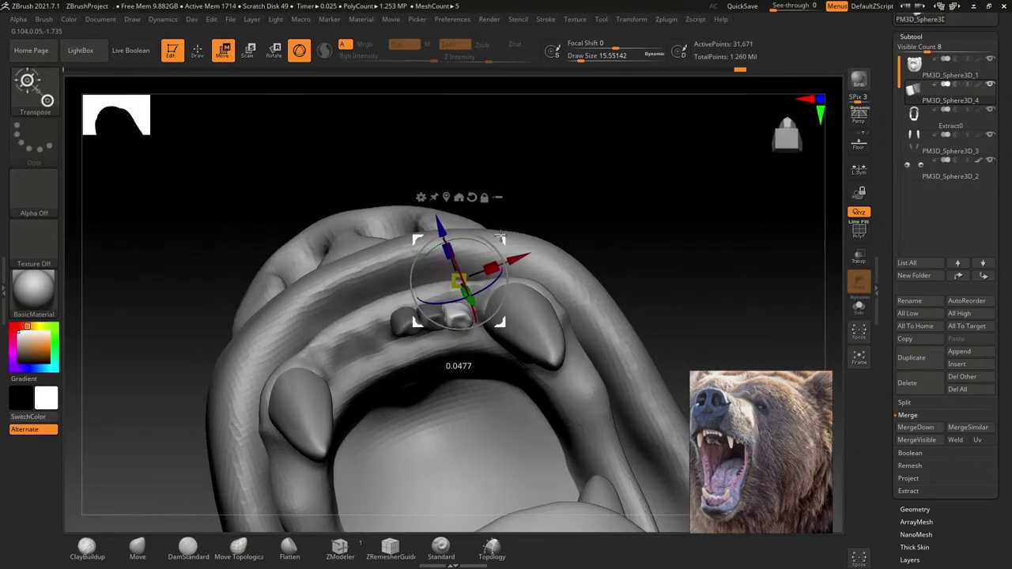
mouse_move(507, 238)
right_mouse_down()
mouse_move(474, 301)
mouse_move(500, 395)
right_mouse_up()
left_click_drag(500, 393, 499, 385)
right_click_drag(477, 401, 553, 314)
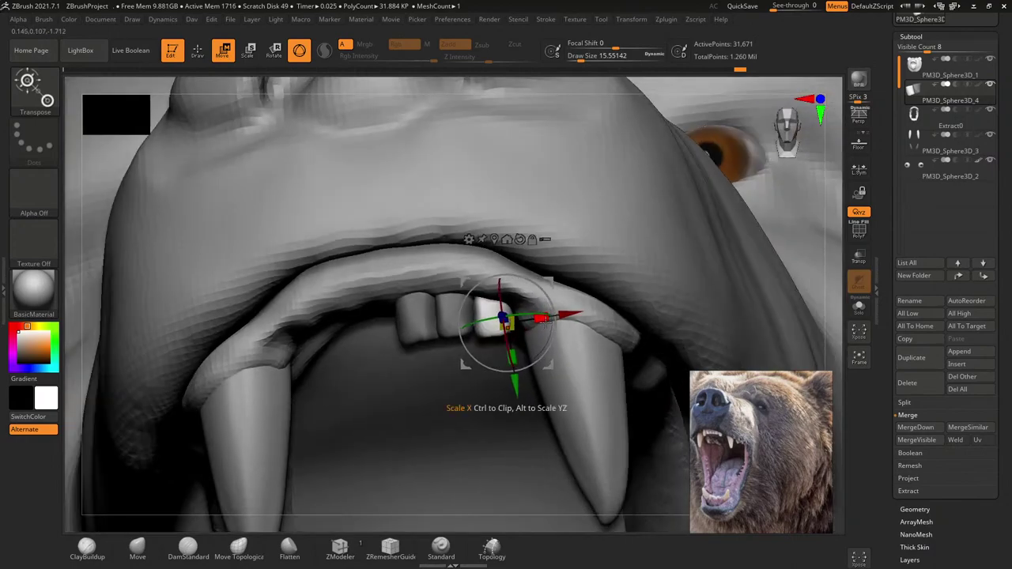
left_click_drag(557, 314, 563, 315)
left_click_drag(510, 384, 516, 380)
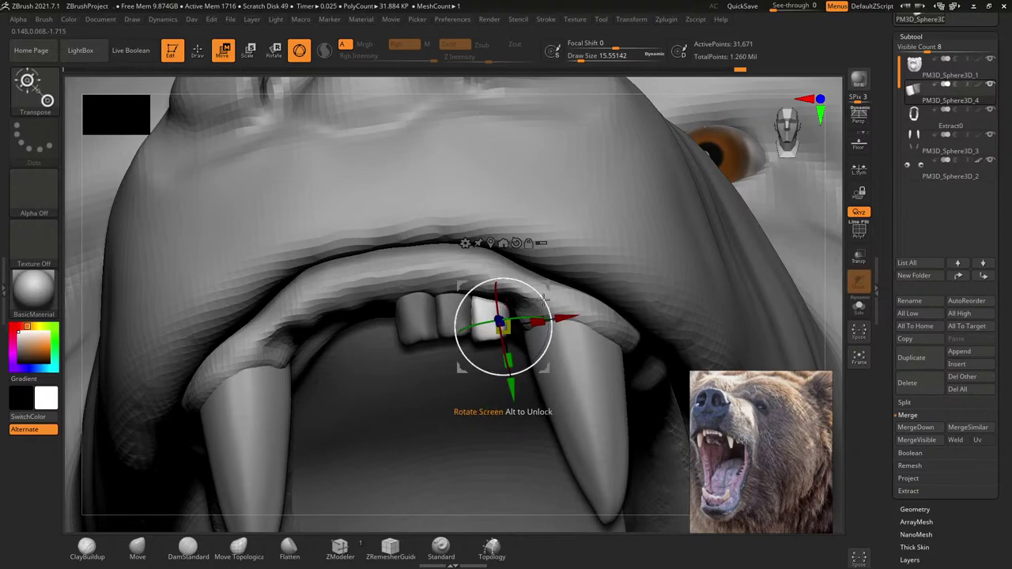
right_click_drag(543, 297, 543, 273)
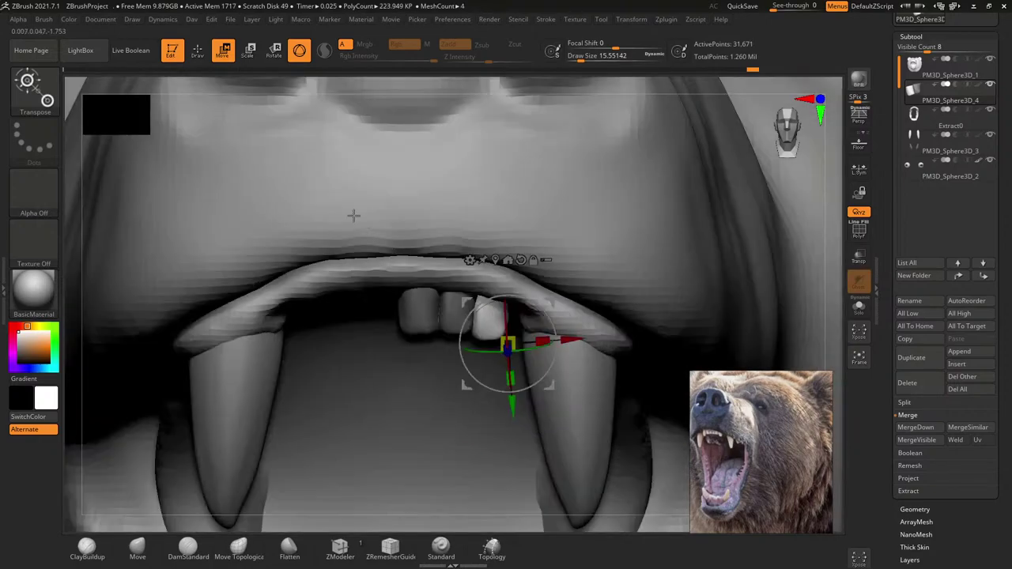
Step: Return to sculpting and frame the whole head to inspect the incisors
left_click(200, 59)
mouse_move(414, 327)
right_mouse_down("ctrl")
mouse_move(685, 395)
mouse_move(443, 329)
right_mouse_up("ctrl")
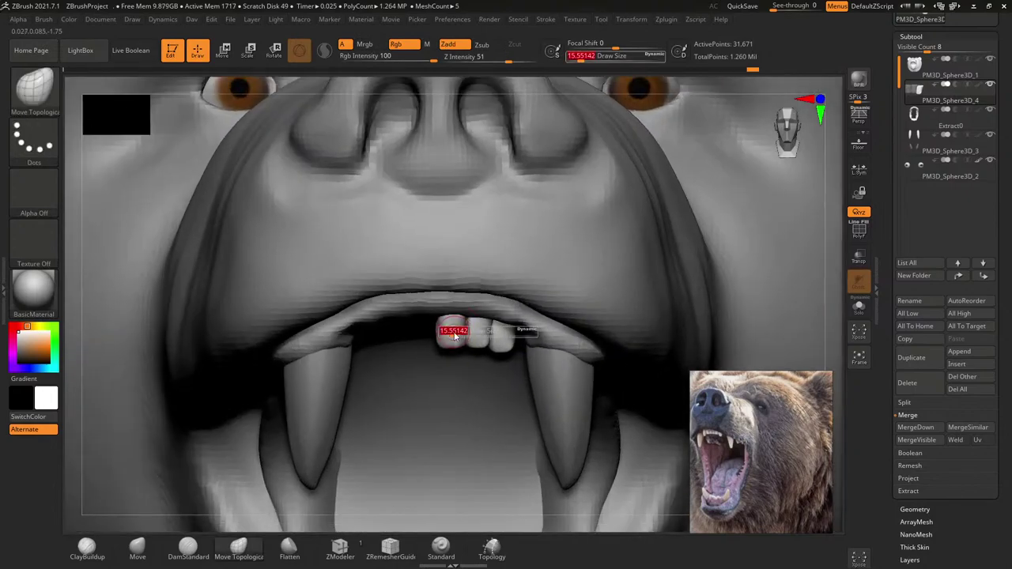
key("f")
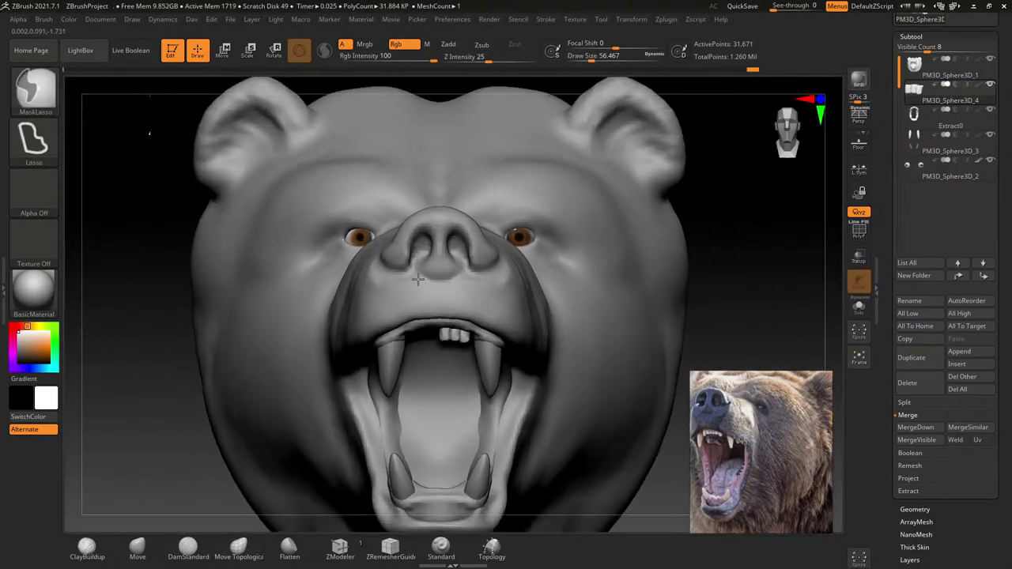
mouse_move(446, 352)
right_mouse_down()
mouse_move(457, 306)
mouse_move(427, 336)
right_mouse_up()
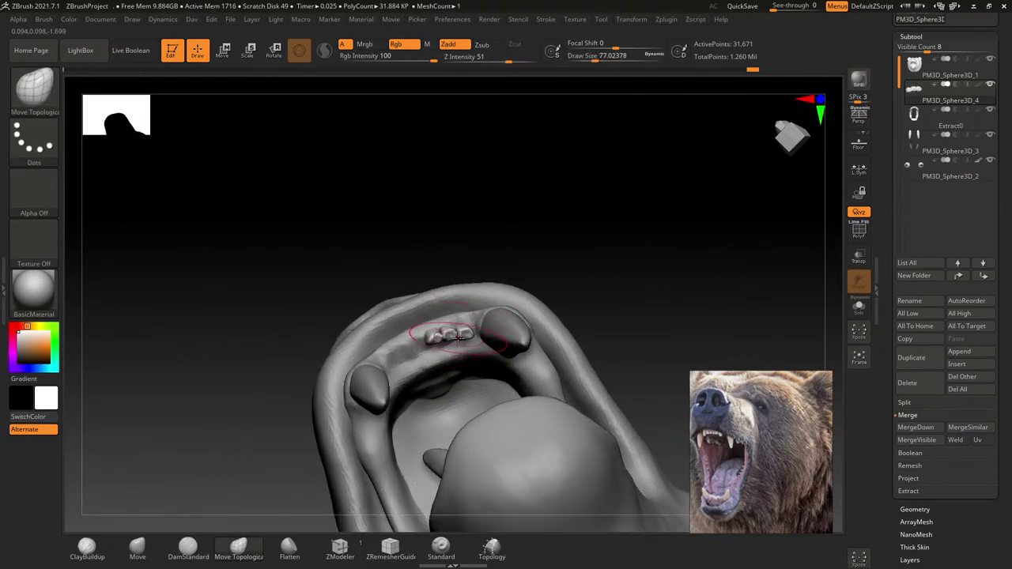
right_click_drag(457, 338, 472, 331)
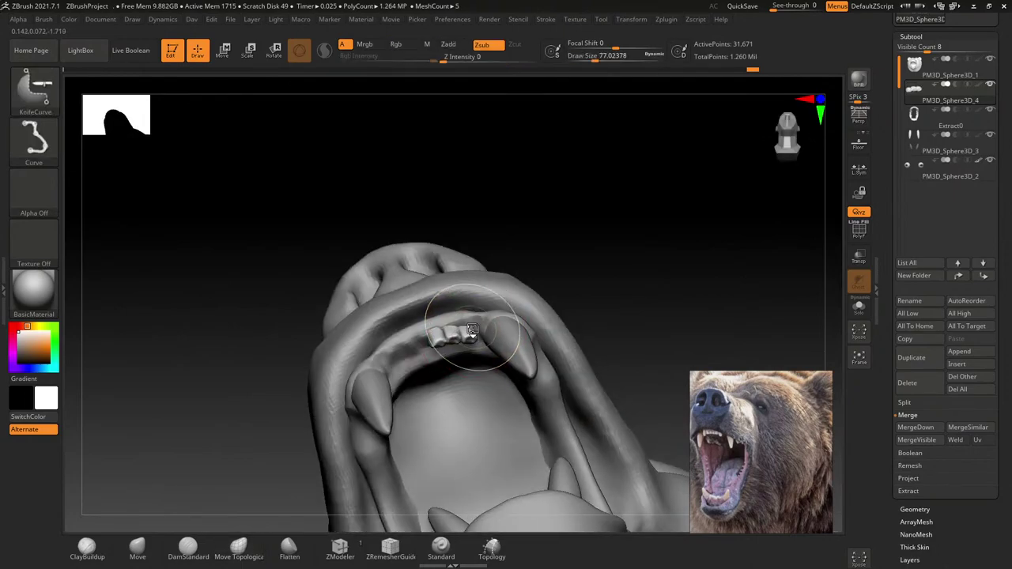
Step: Insert a row of small incisors, set draw size about 54, and MergeDown into the teeth
key("space")
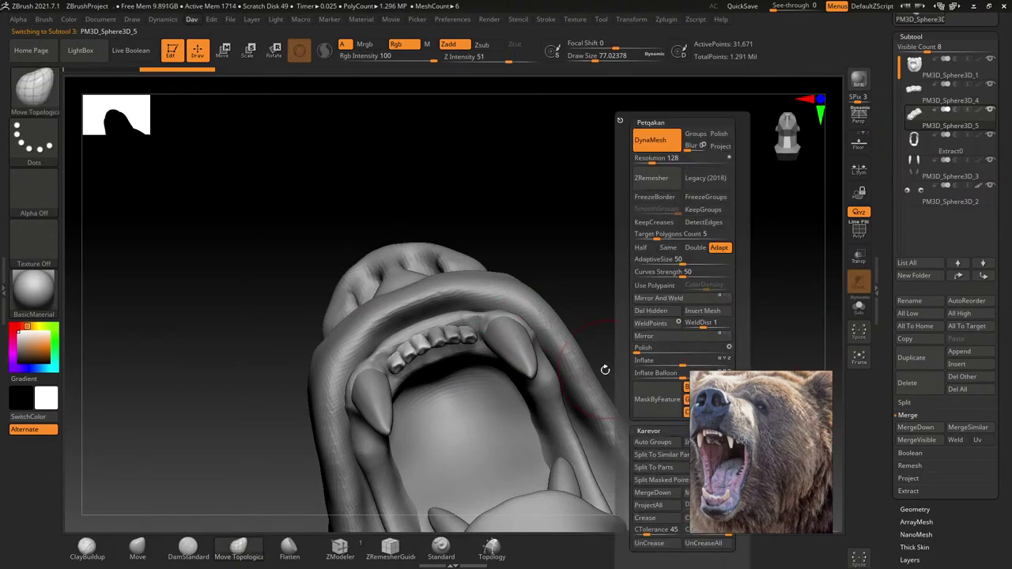
mouse_move(606, 368)
right_mouse_down()
mouse_move(427, 340)
mouse_move(535, 414)
right_mouse_up()
key("s")
left_click(421, 342)
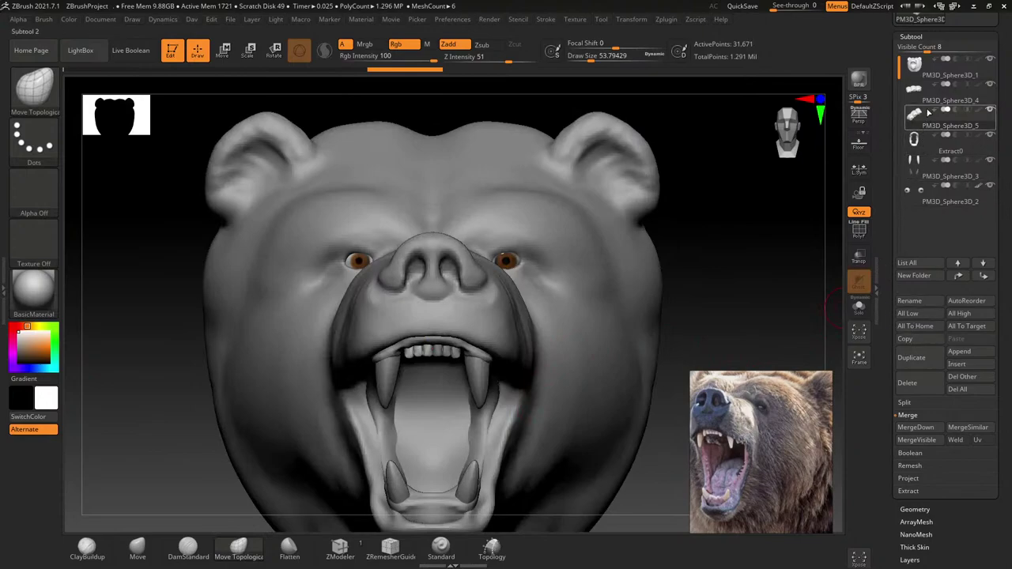
scroll(909, 372, "down", 1)
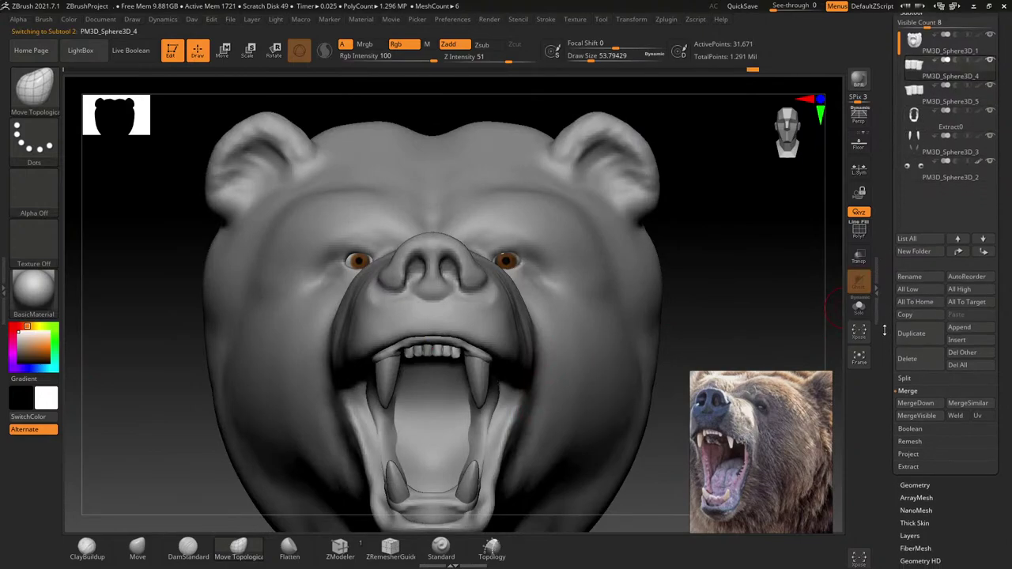
left_click(916, 399)
left_click(826, 425)
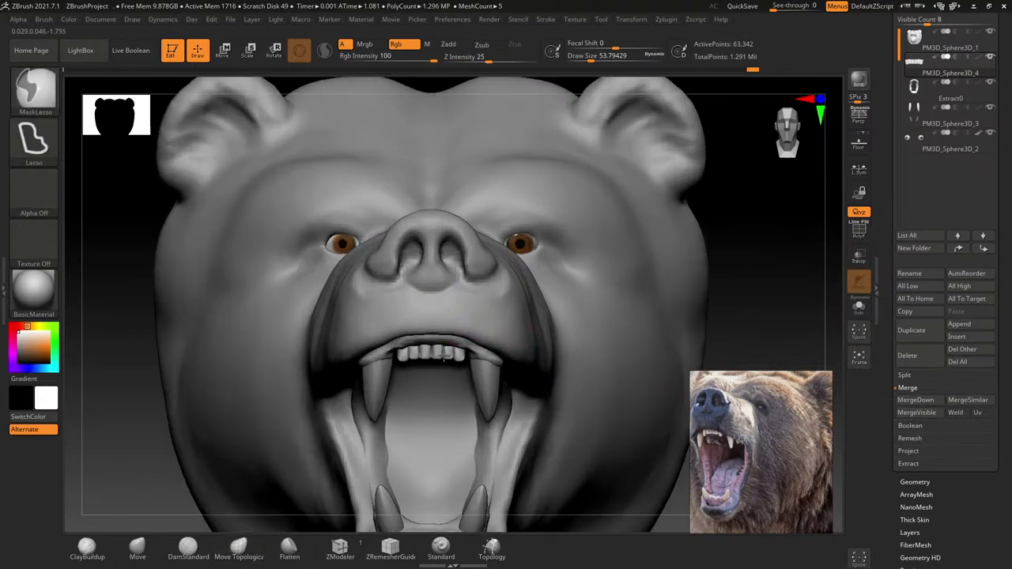
mouse_move(460, 348)
right_mouse_down("ctrl")
mouse_move(461, 395)
mouse_move(498, 323)
right_mouse_up("ctrl")
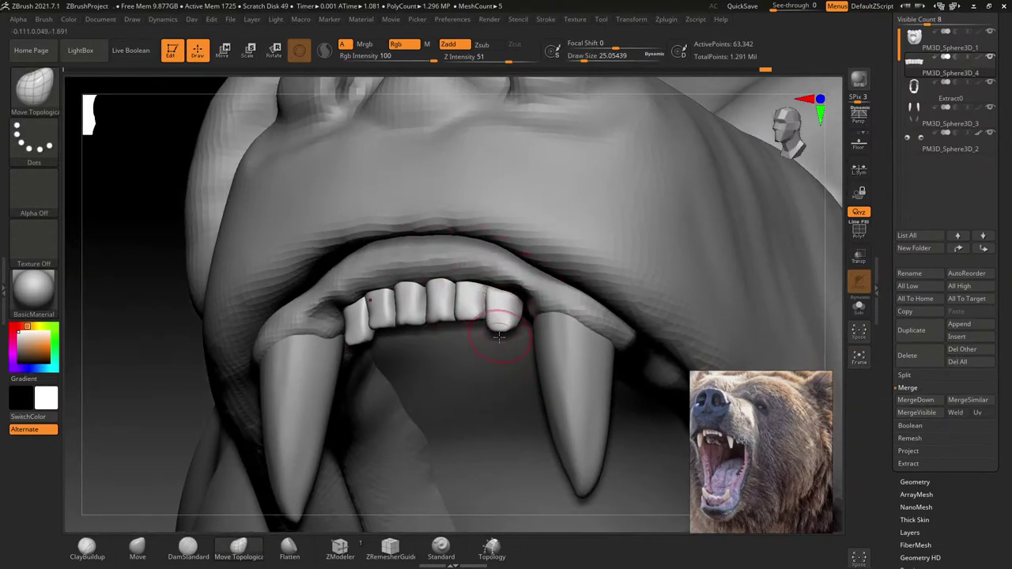
Step: Hide the right part of the bear head mesh with SelectLasso
mouse_move(497, 316)
right_mouse_down()
mouse_move(485, 327)
mouse_move(505, 331)
mouse_move(486, 317)
mouse_move(467, 240)
mouse_move(523, 328)
mouse_move(481, 268)
right_mouse_up()
left_click(477, 341, "alt")
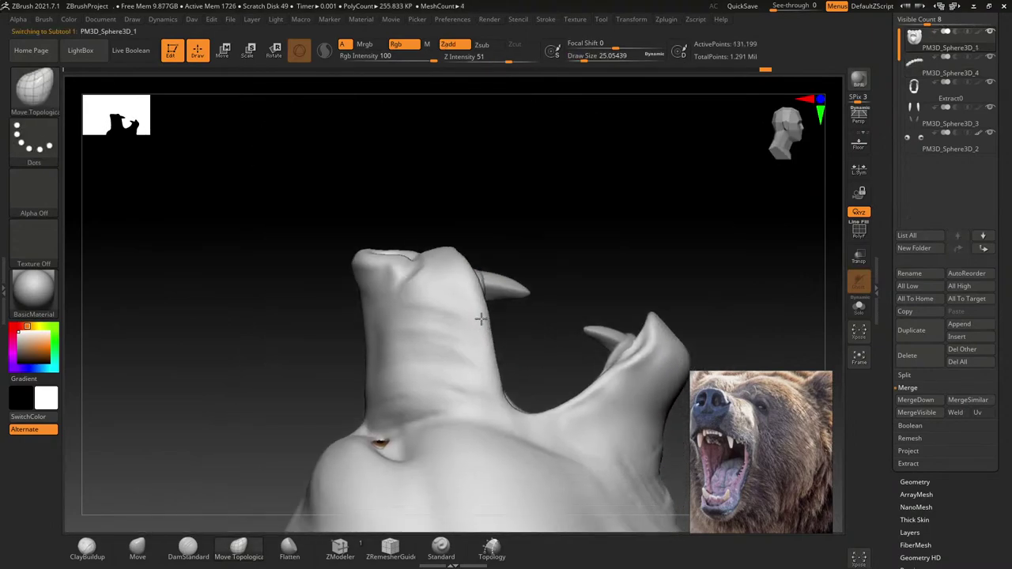
left_click_drag(526, 309, 640, 431, "ctrl+shift")
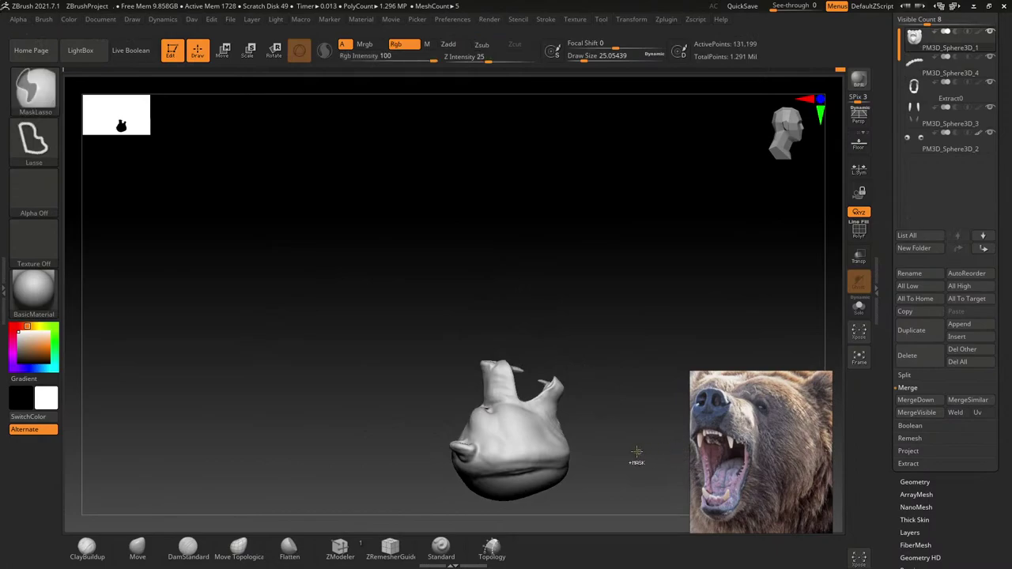
left_click(45, 90)
left_click(443, 160)
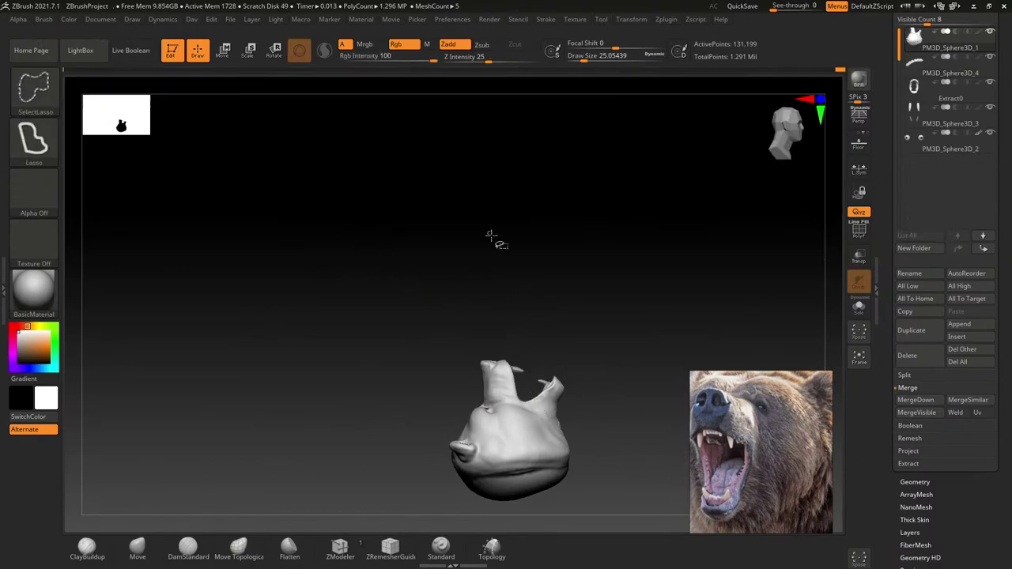
left_click_drag(551, 280, 535, 237, "alt")
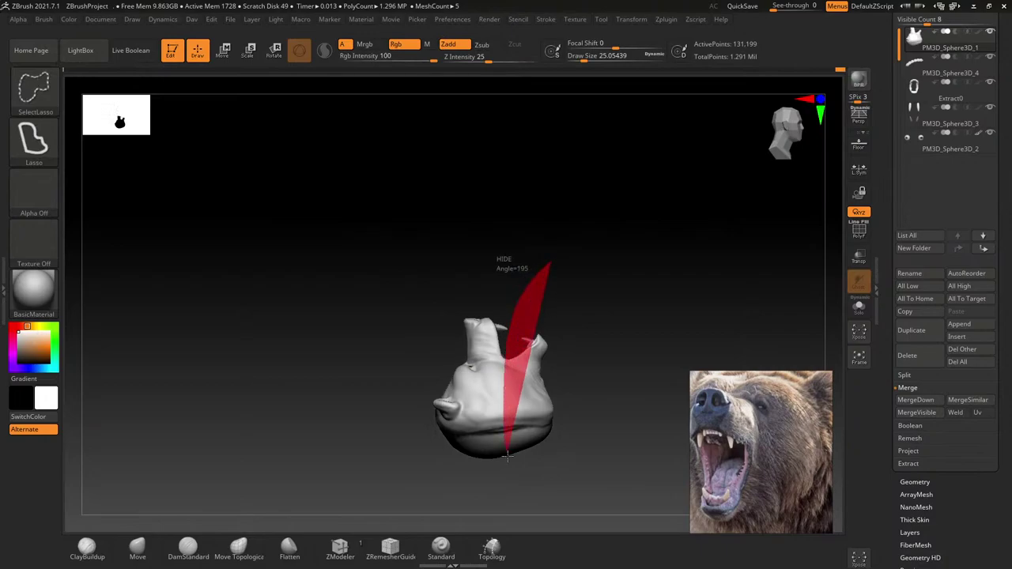
left_click_drag(507, 336, 524, 354, "ctrl+alt+shift")
Step: Hide unwanted parts of the Extract0 gum and undo the stray pulled piece
left_click(524, 353, "alt")
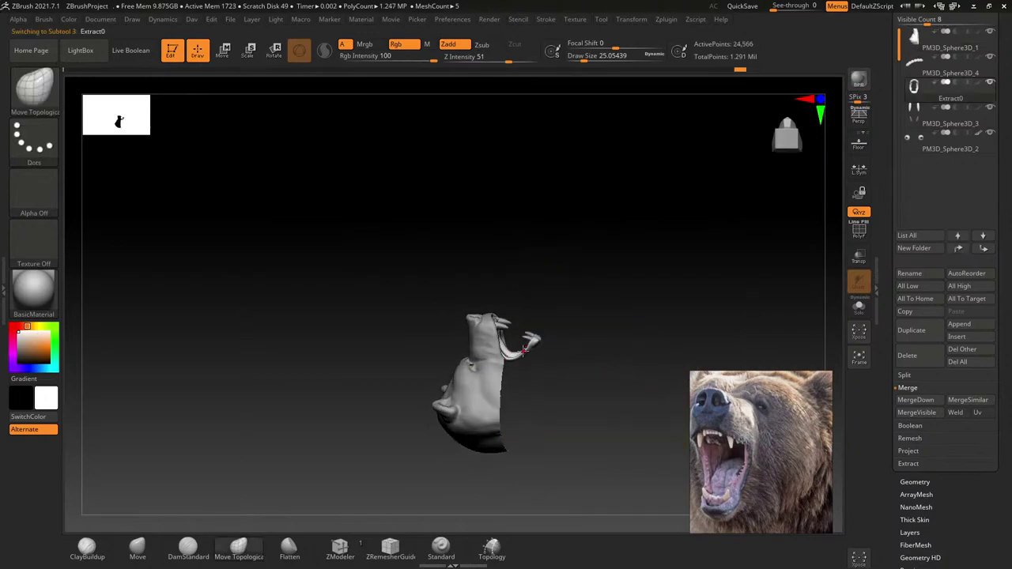
left_click_drag(512, 345, 576, 356, "ctrl+shift")
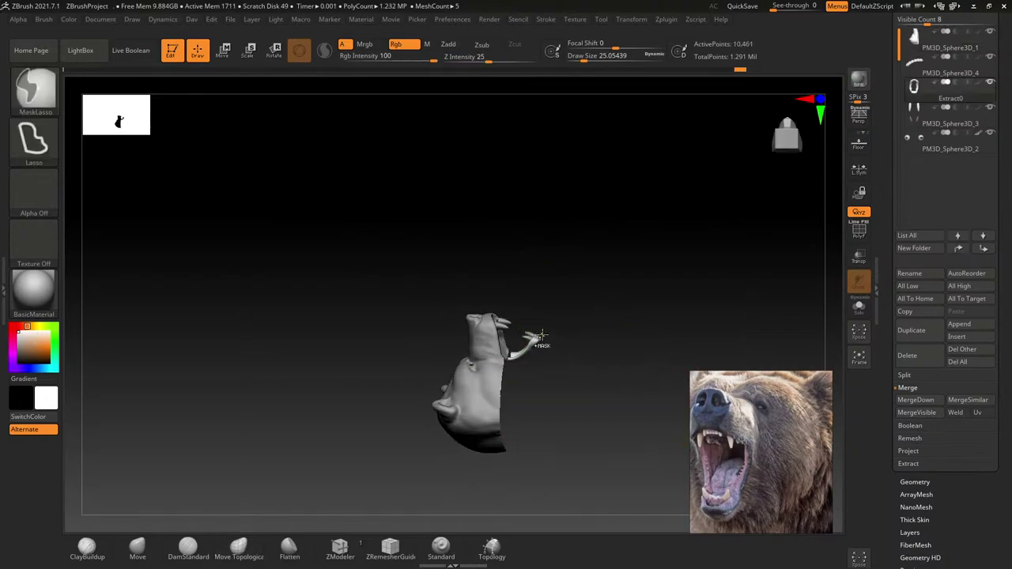
left_click_drag(509, 364, 511, 361, "ctrl+alt+shift")
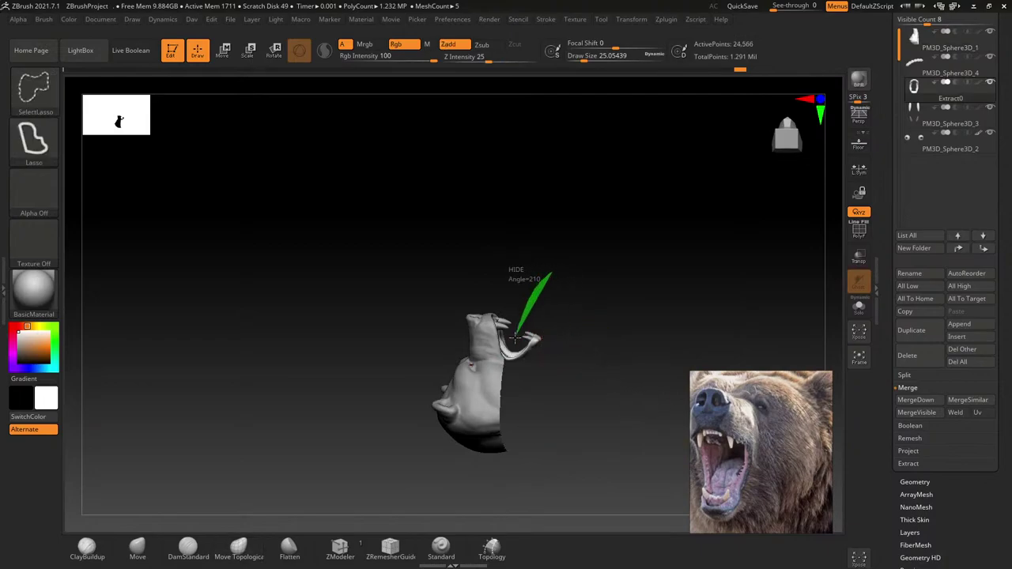
left_click_drag(515, 338, 518, 340, "ctrl+alt+shift")
left_click_drag(592, 388, 566, 342)
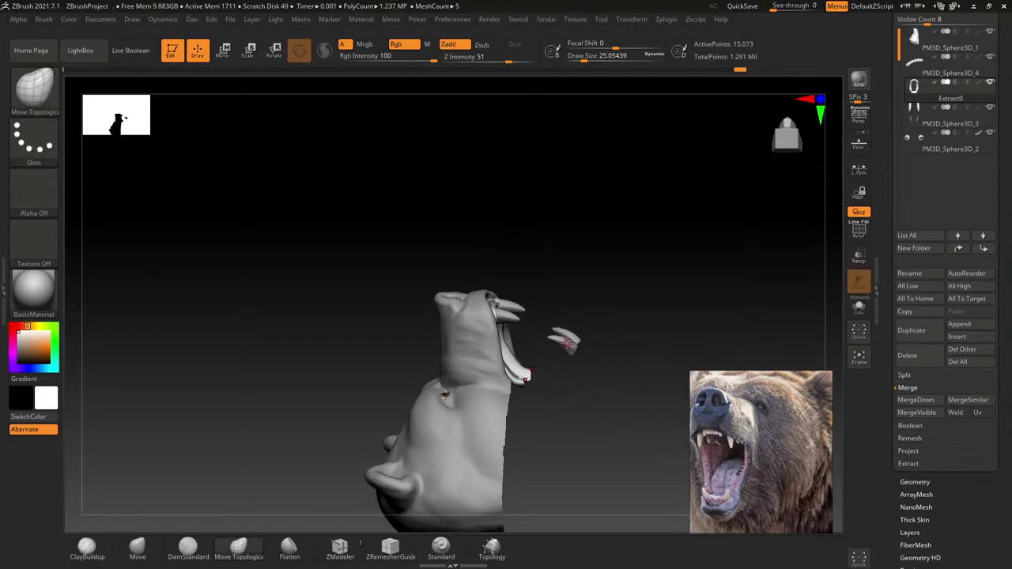
key("ctrl+z")
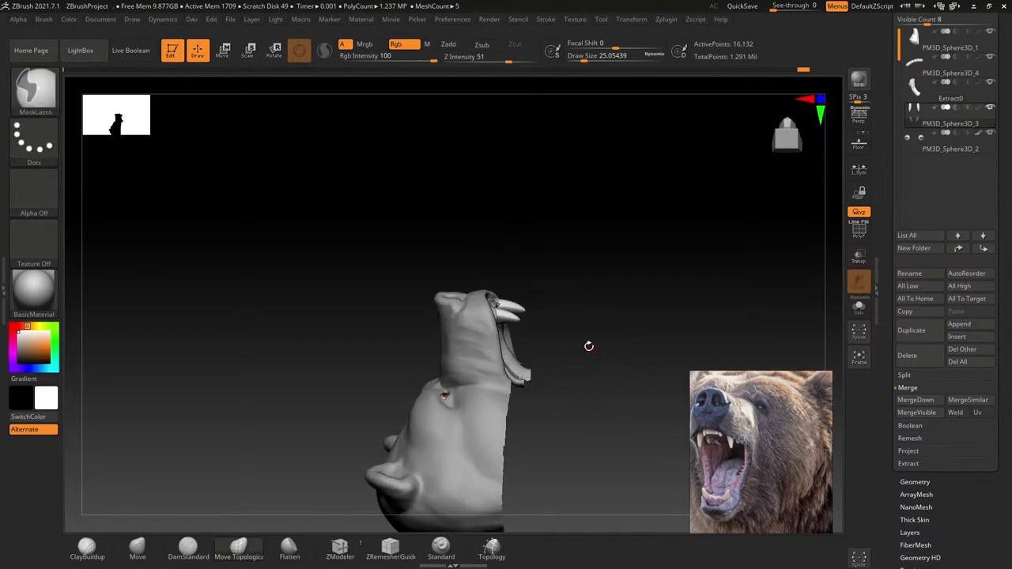
mouse_move(589, 346)
left_mouse_down()
mouse_move(497, 352)
mouse_move(443, 300)
left_mouse_up()
Step: Build up and Shift-smooth the gum line above the six upper incisors with ClayBuildup
left_click(439, 294, "alt")
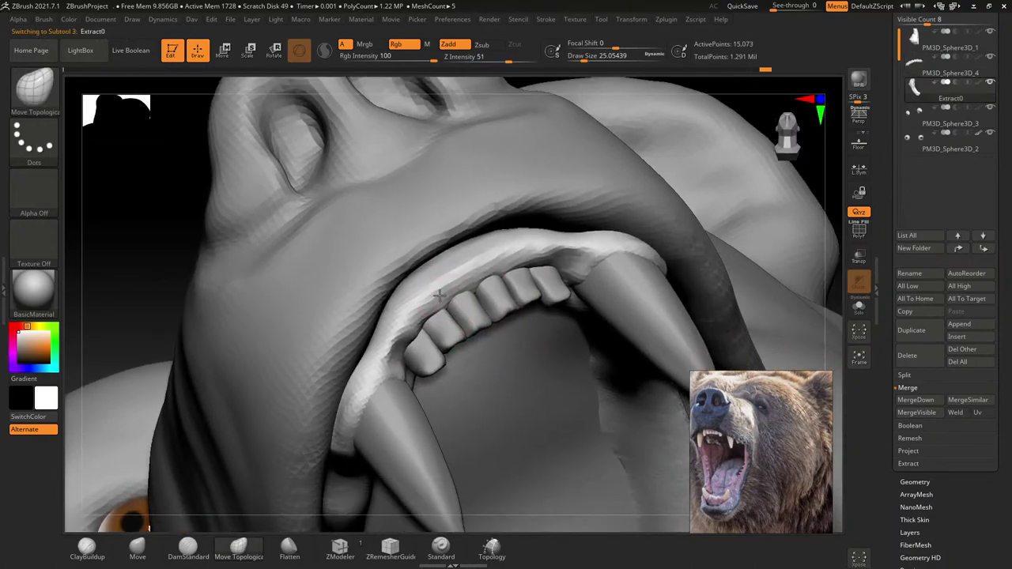
left_click(33, 87)
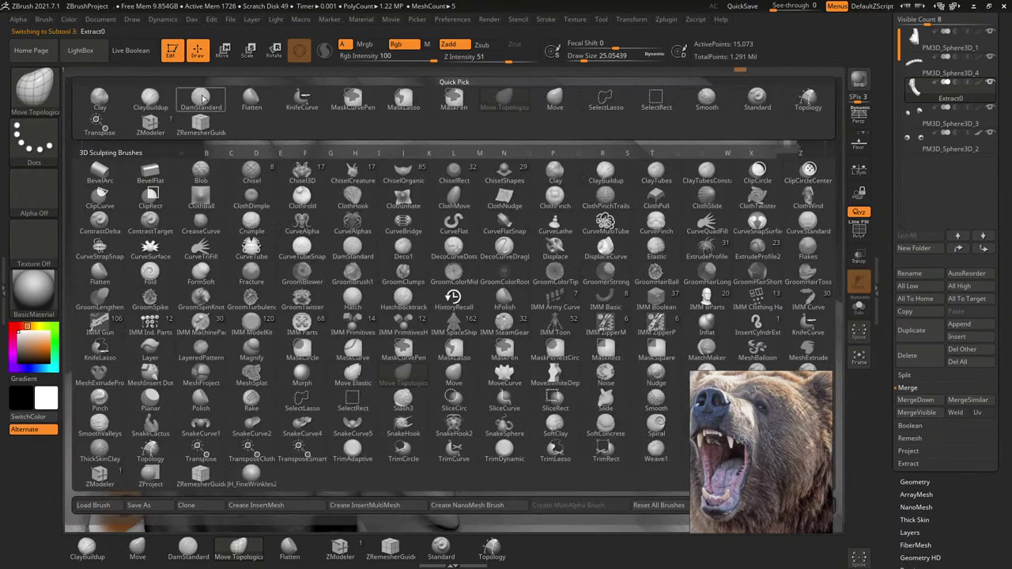
left_click(159, 103)
left_click_drag(398, 293, 400, 317)
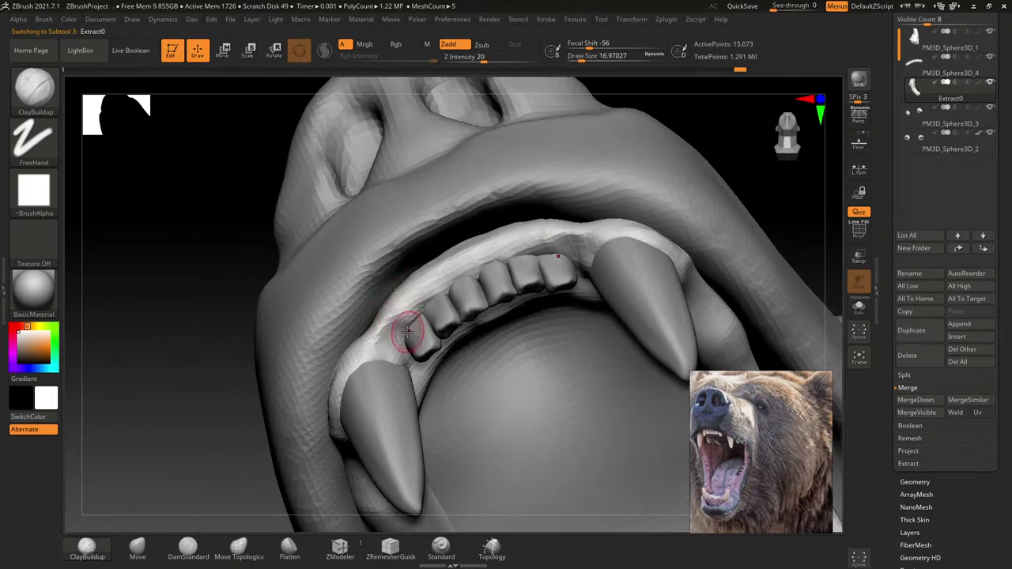
scroll(414, 320, "up", 3)
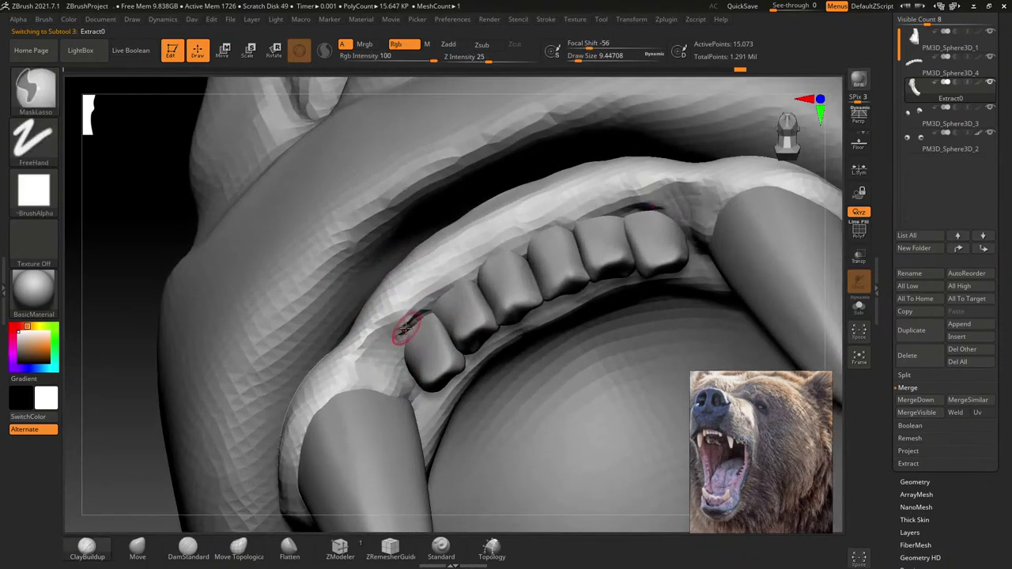
mouse_move(386, 286)
left_mouse_down()
mouse_move(402, 311)
mouse_move(464, 227)
mouse_move(466, 270)
mouse_move(526, 261)
left_mouse_up()
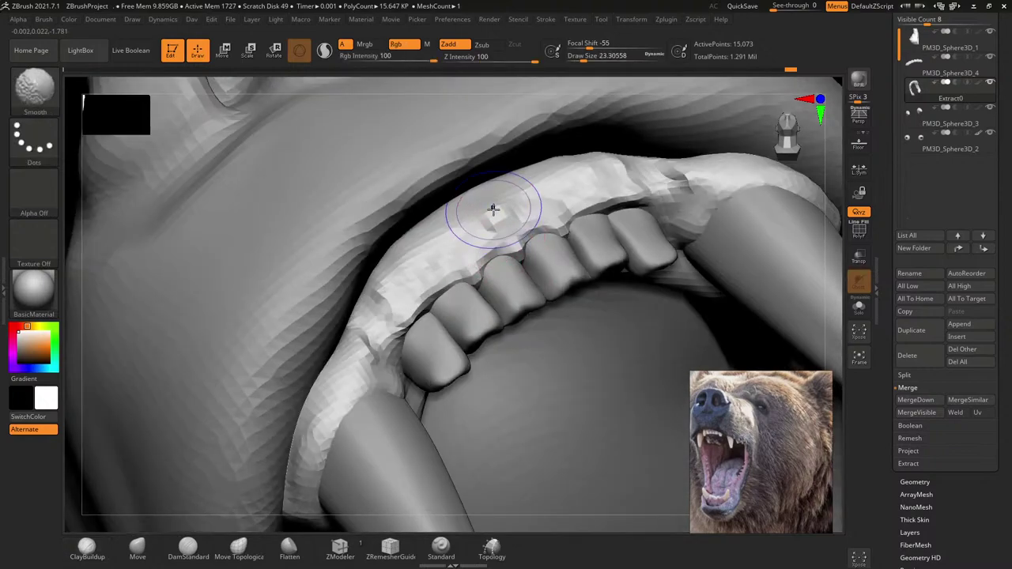
left_click_drag(492, 214, 458, 222, "shift")
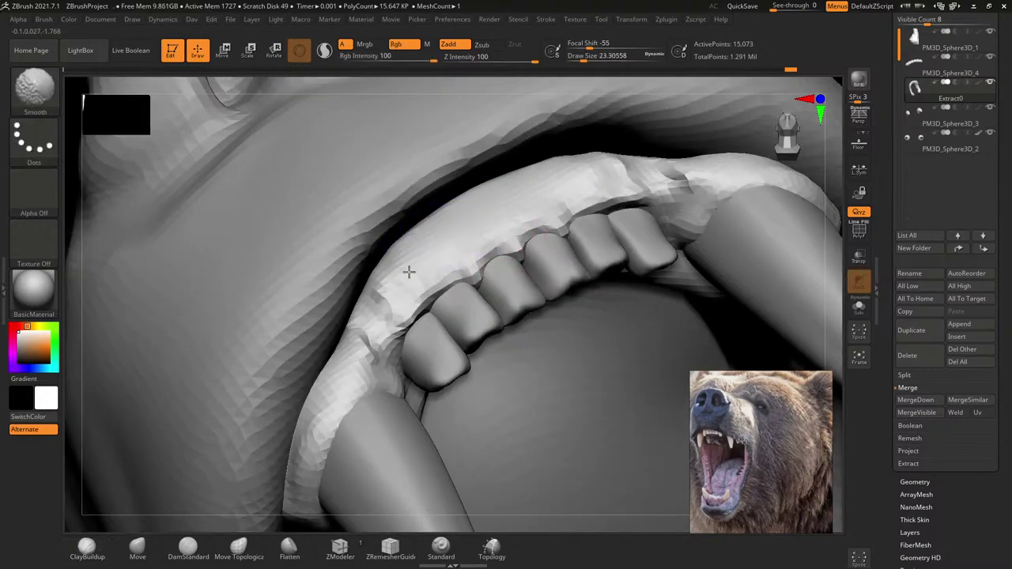
key("bracketleft")
key("bracketleft")
mouse_move(403, 324)
left_mouse_down("shift")
mouse_move(404, 275)
mouse_move(369, 316)
mouse_move(356, 353)
mouse_move(405, 283)
left_mouse_up("shift")
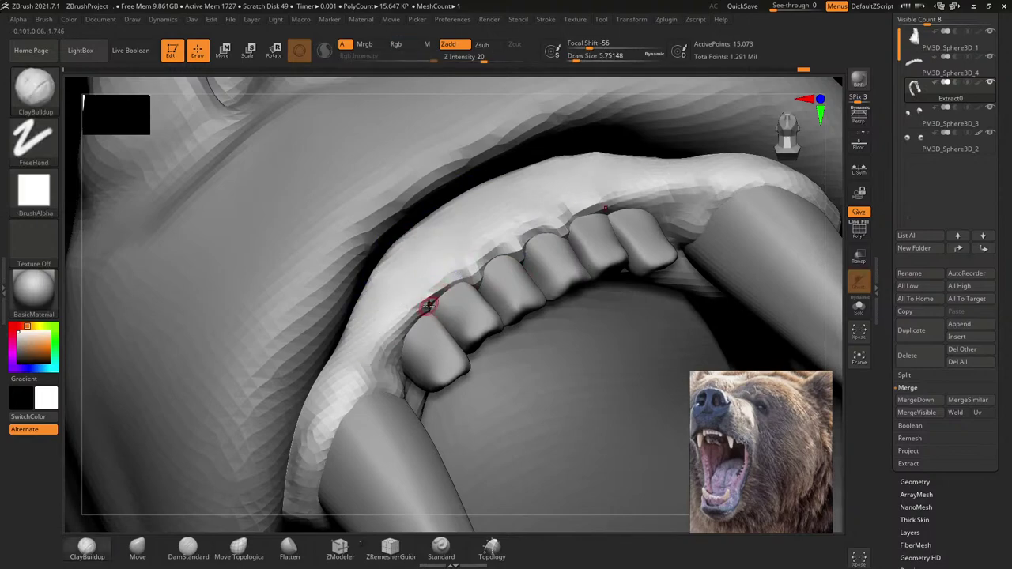
key("shift")
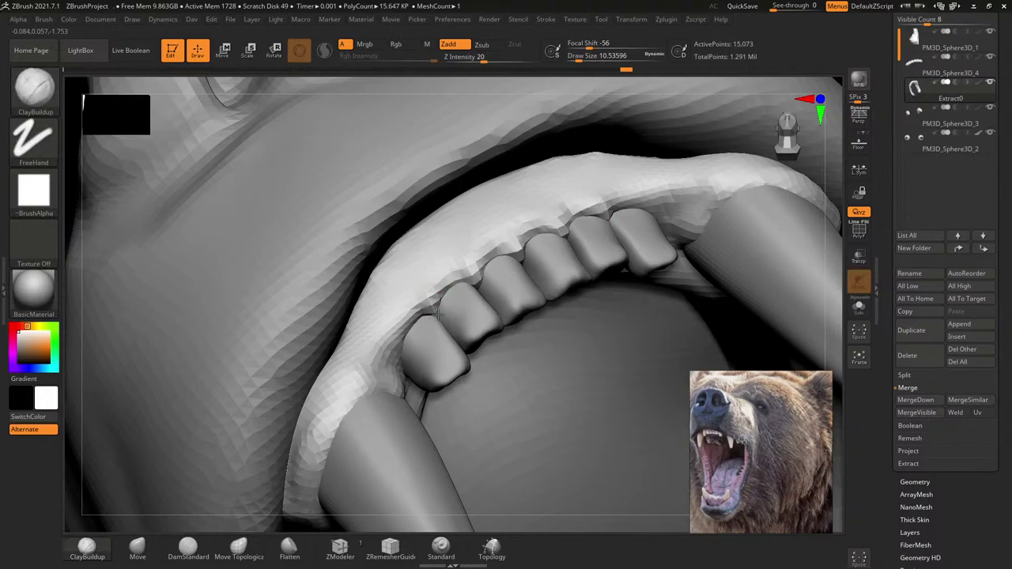
left_click_drag(439, 293, 443, 298, "shift")
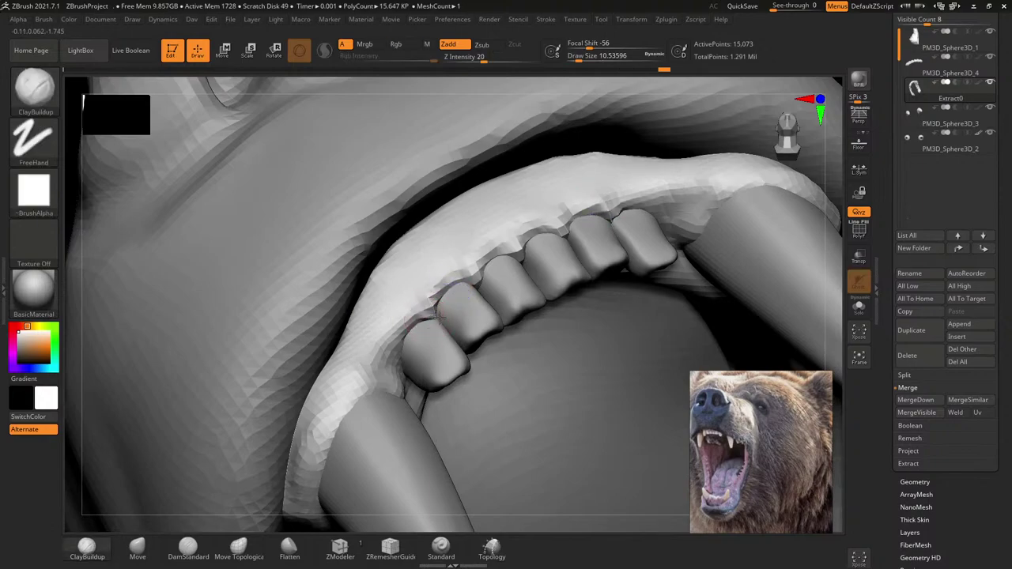
mouse_move(432, 333)
right_mouse_down()
mouse_move(409, 369)
mouse_move(413, 352)
mouse_move(400, 342)
right_mouse_up()
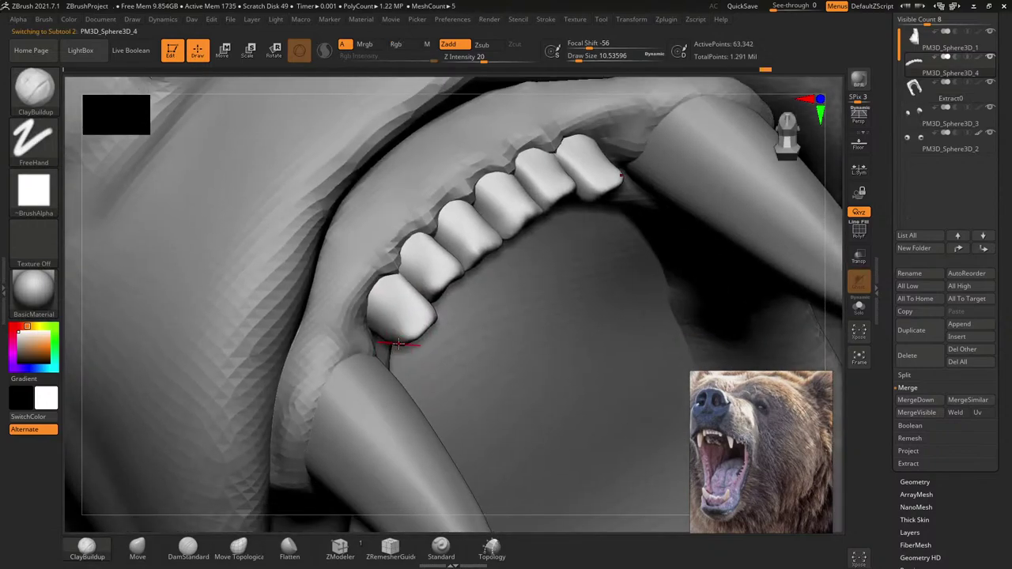
Step: Nudge the front teeth into shape with a small Move brush
left_click(158, 546)
key("s")
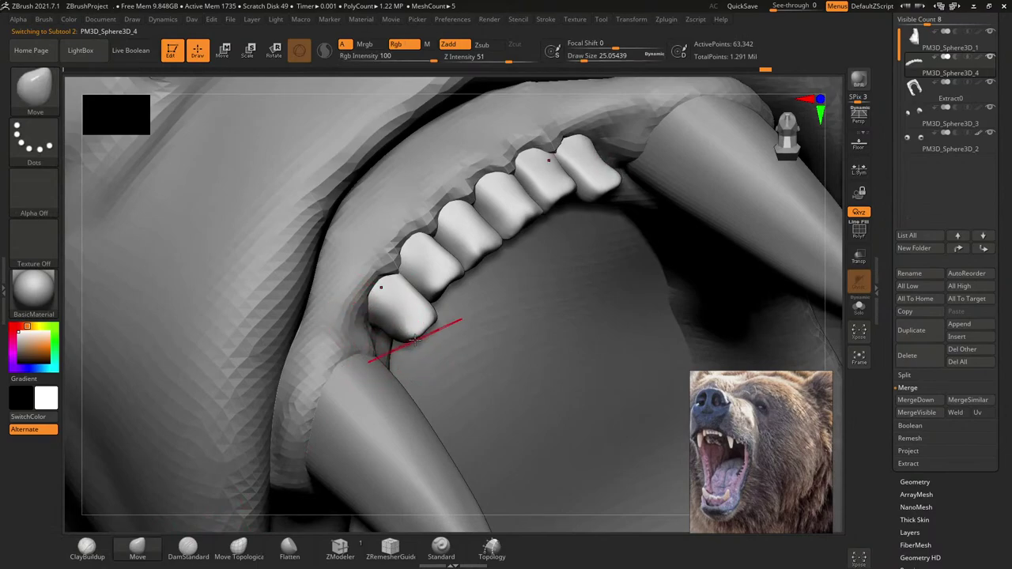
key("bracketleft")
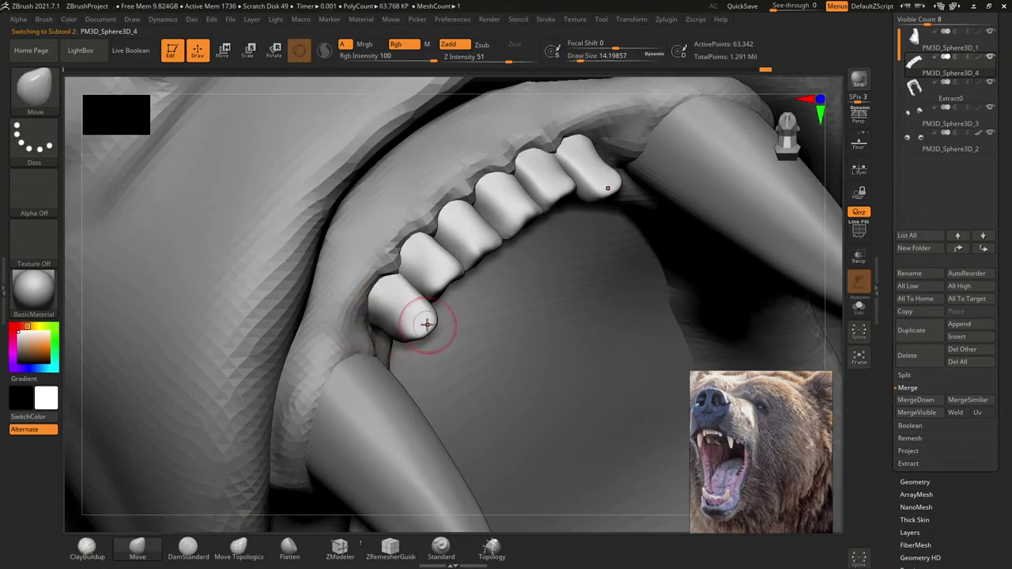
key("shift")
right_click_drag(415, 323, 408, 309)
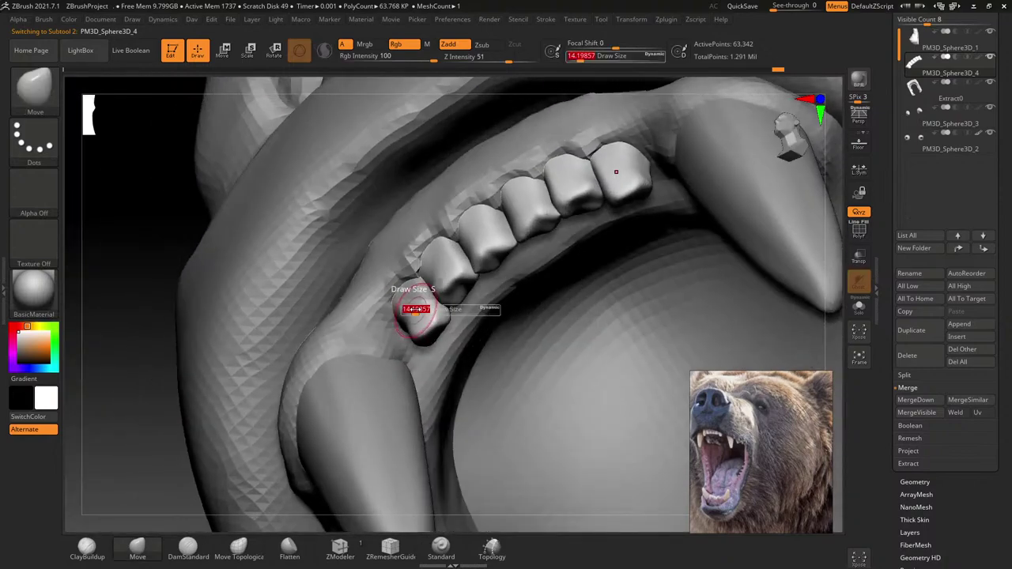
key("ctrl+z")
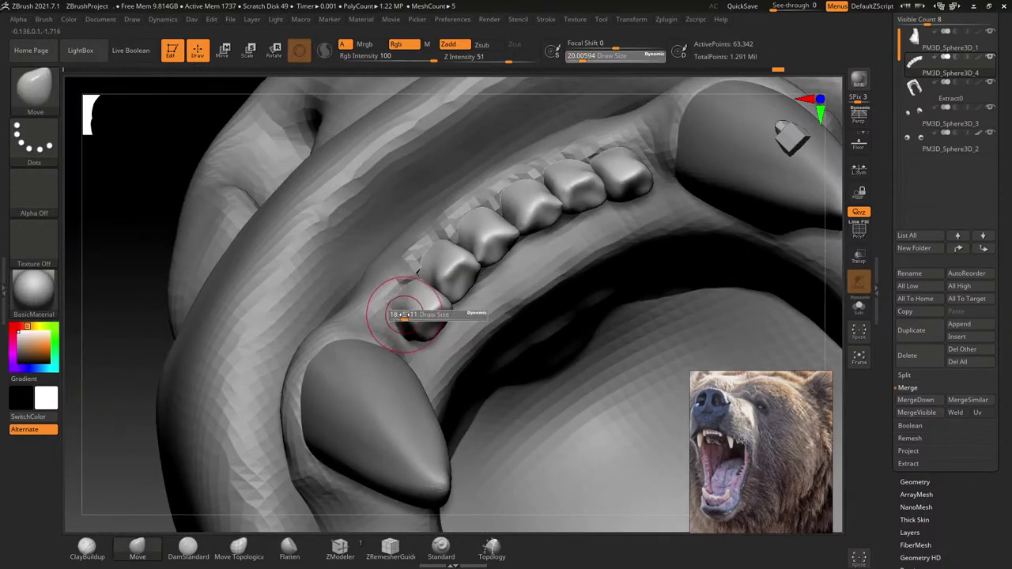
mouse_move(412, 332)
right_mouse_down()
mouse_move(353, 316)
mouse_move(439, 346)
right_mouse_up()
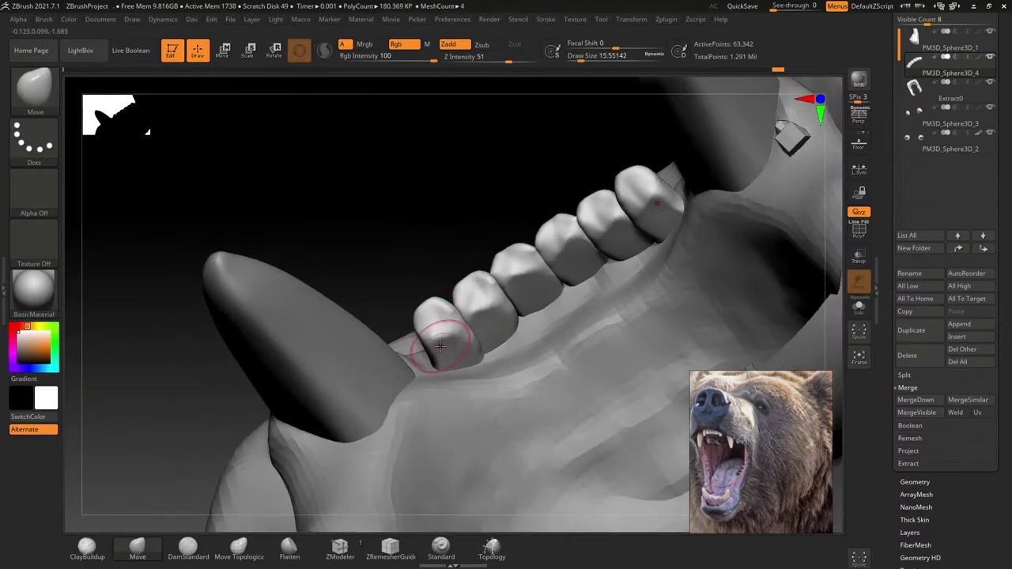
key("s")
left_click_drag(440, 358, 453, 366)
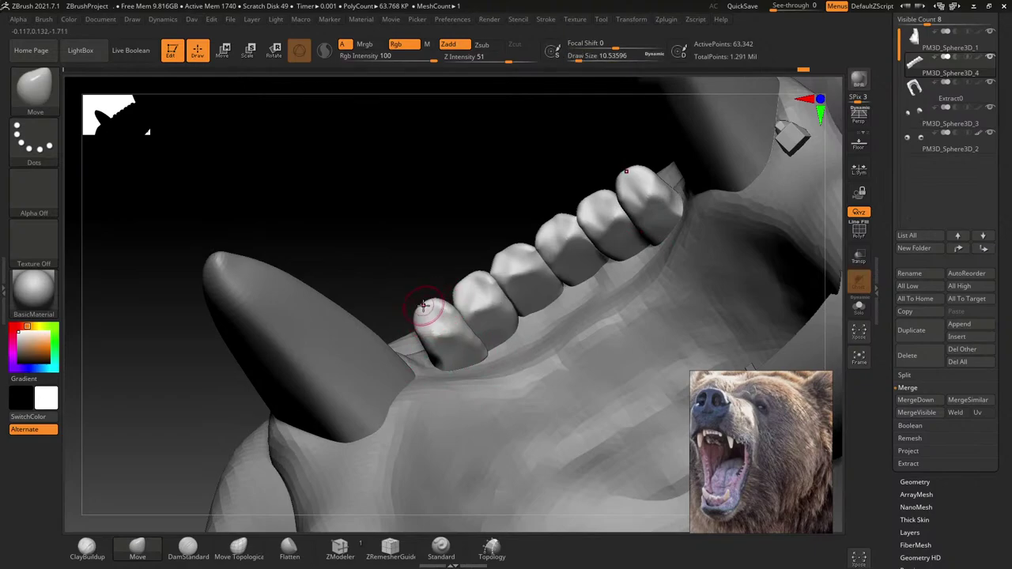
Step: Smooth the tooth surfaces and set the brush size to about 20
key("shift")
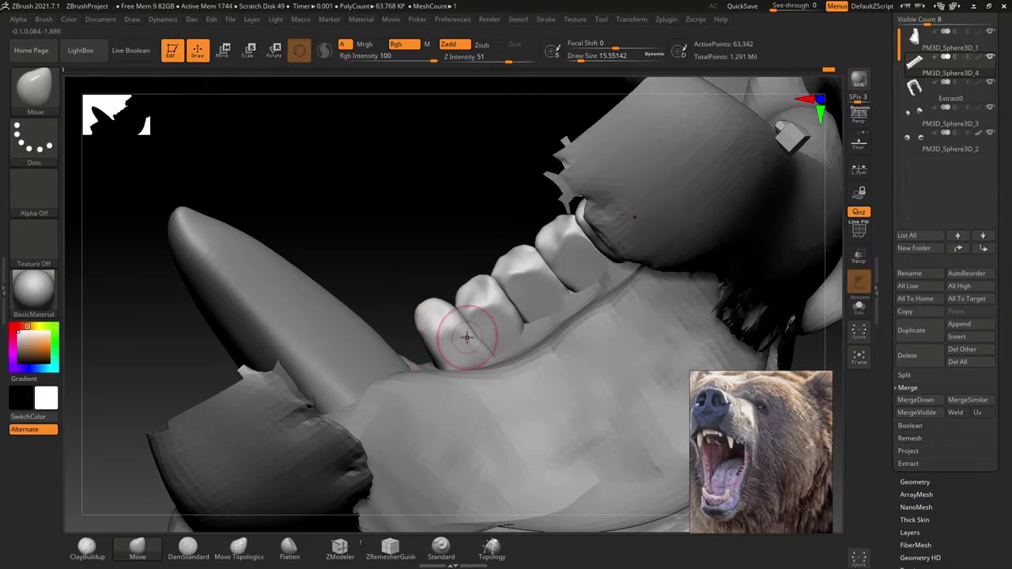
right_click_drag(466, 337, 451, 315)
key("s")
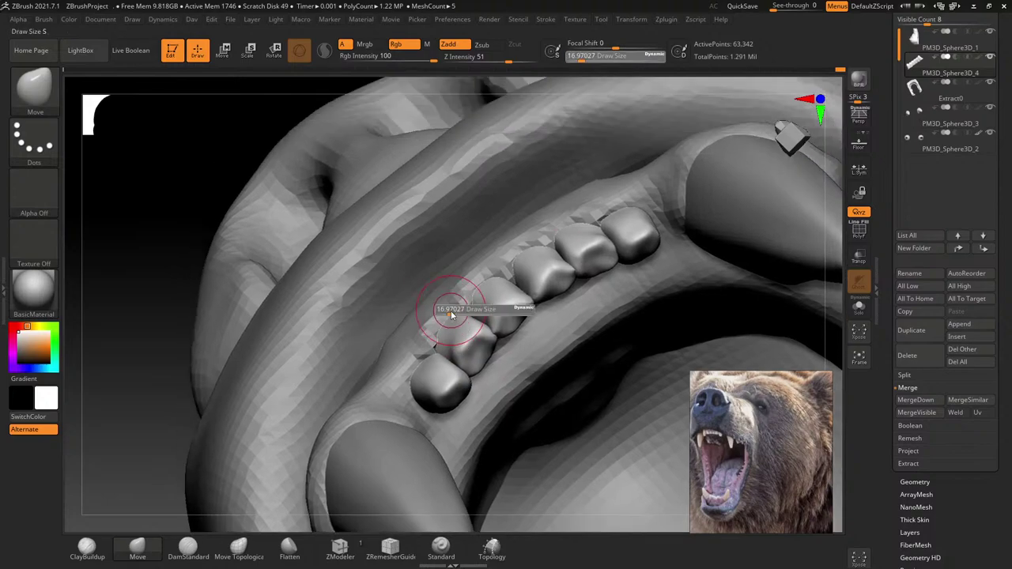
left_click_drag(451, 314, 474, 291)
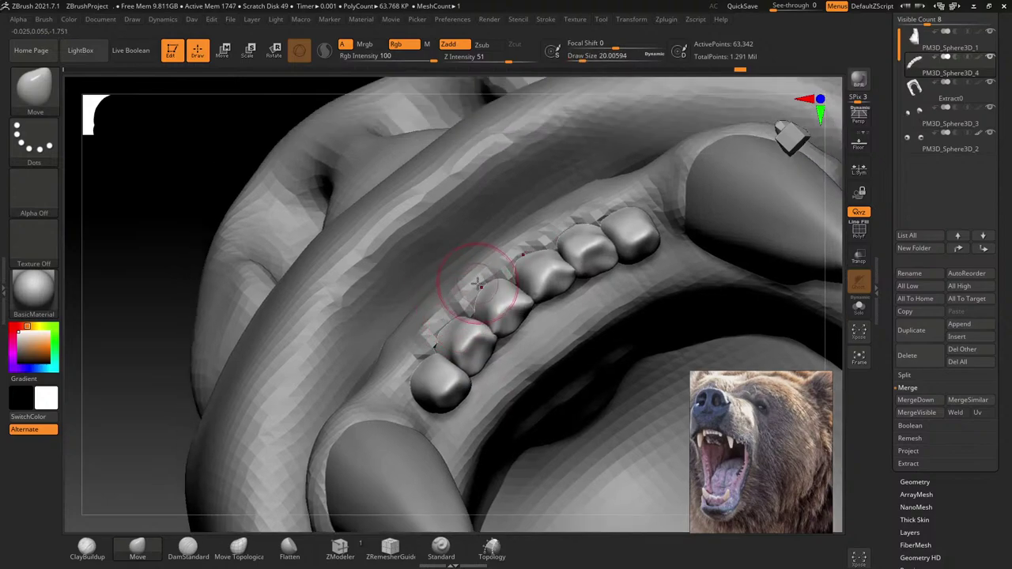
mouse_move(472, 312)
right_mouse_down()
mouse_move(469, 354)
mouse_move(450, 309)
mouse_move(487, 315)
right_mouse_up()
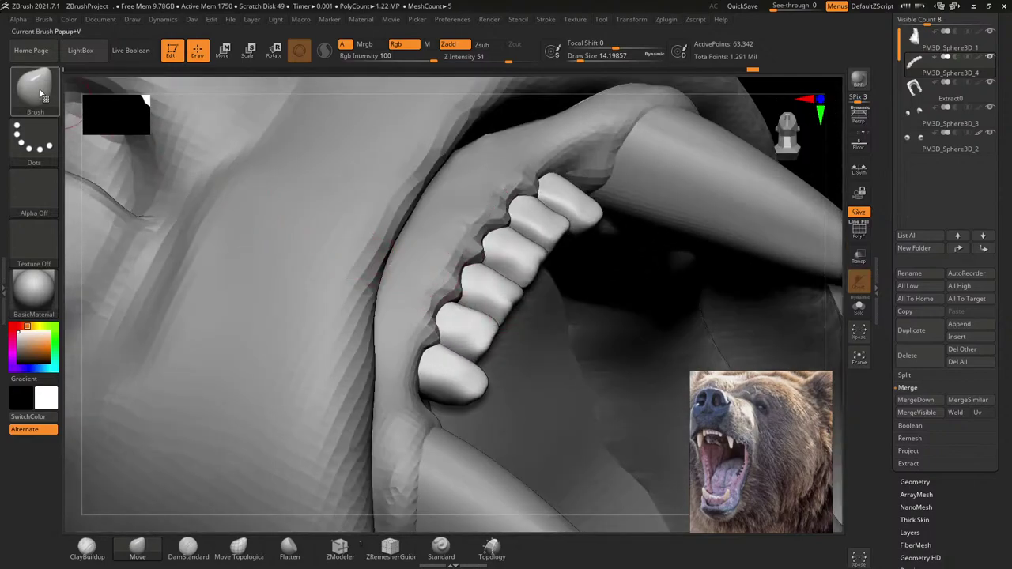
Step: Switch to ClayBuildup, enlarge the brush, and smooth the lumpy tooth surfaces
key("b")
key("c")
key("b")
right_click_drag(450, 309, 416, 282, "alt")
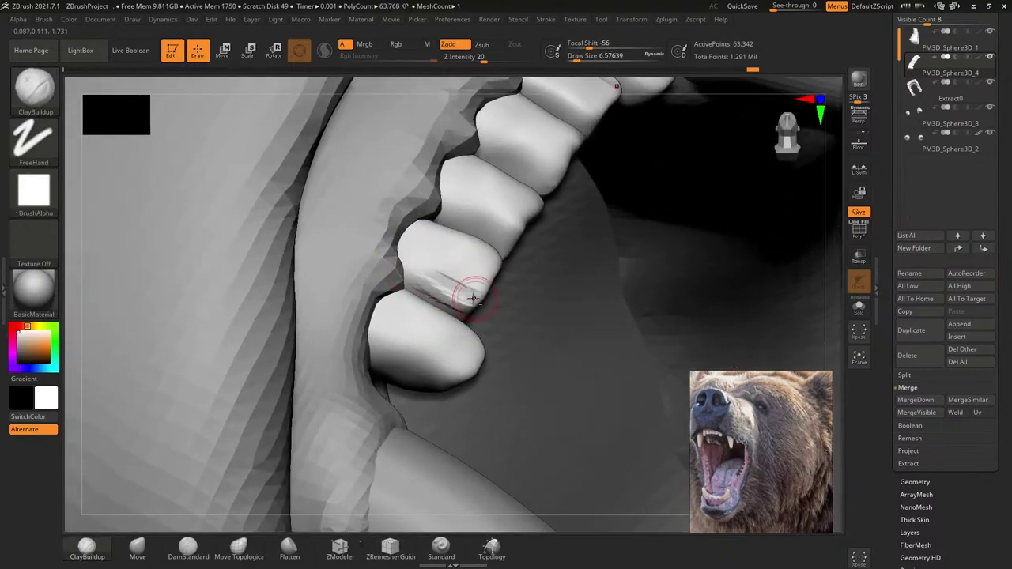
key("bracketright")
key("bracketright")
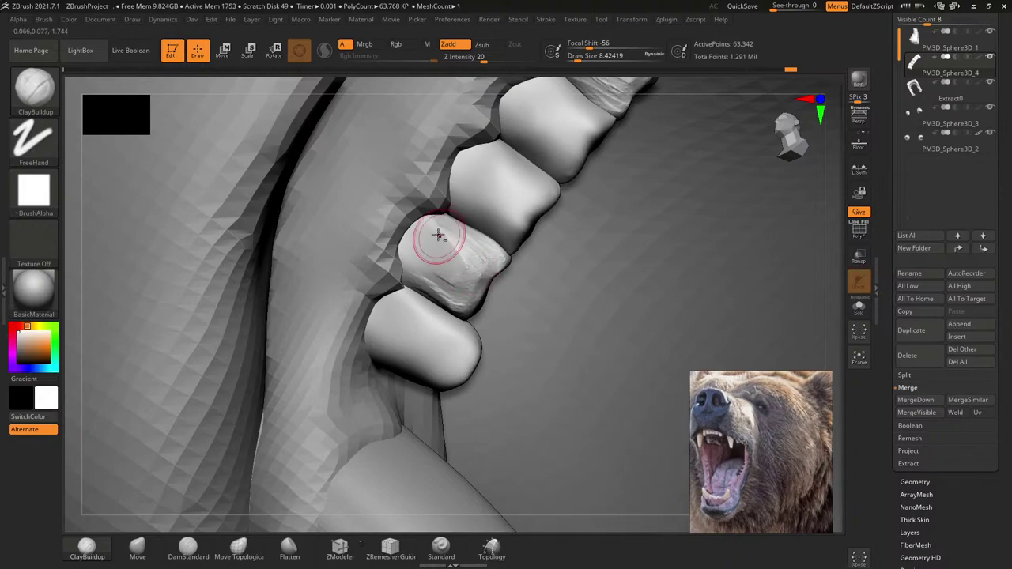
key("bracketright")
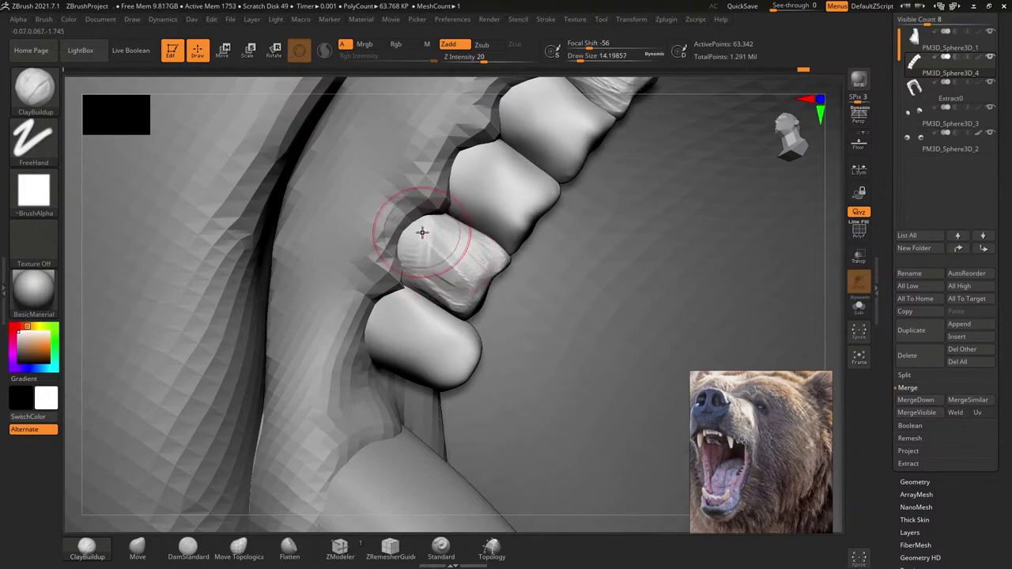
key("shift")
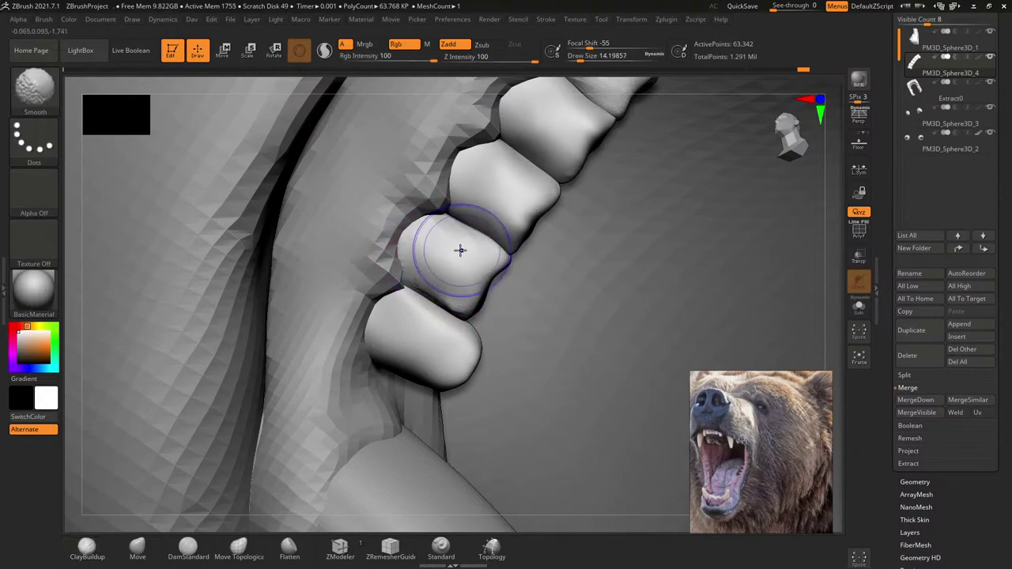
mouse_move(471, 250)
right_mouse_down()
mouse_move(469, 229)
mouse_move(450, 219)
right_mouse_up()
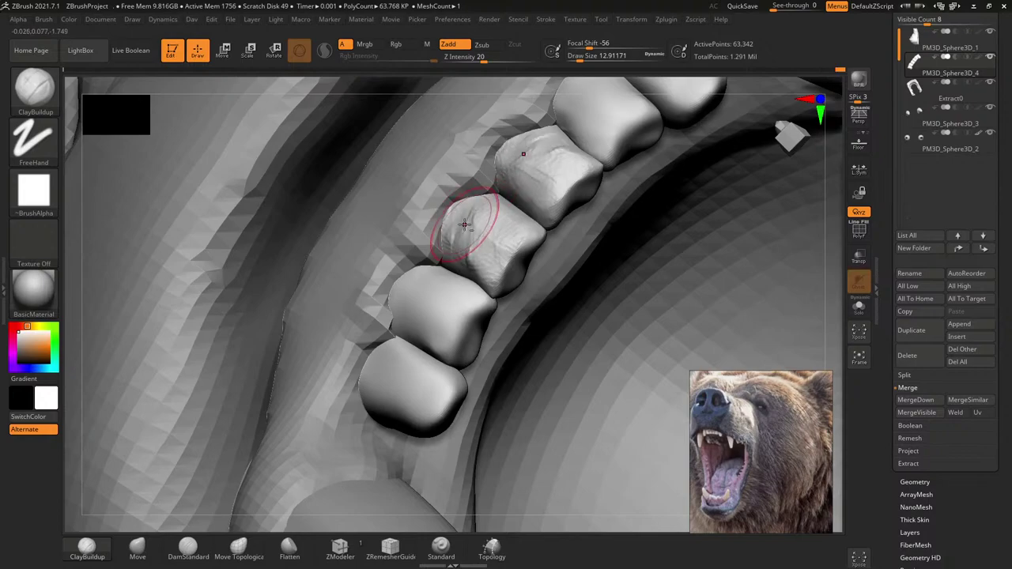
right_click_drag(476, 269, 472, 255)
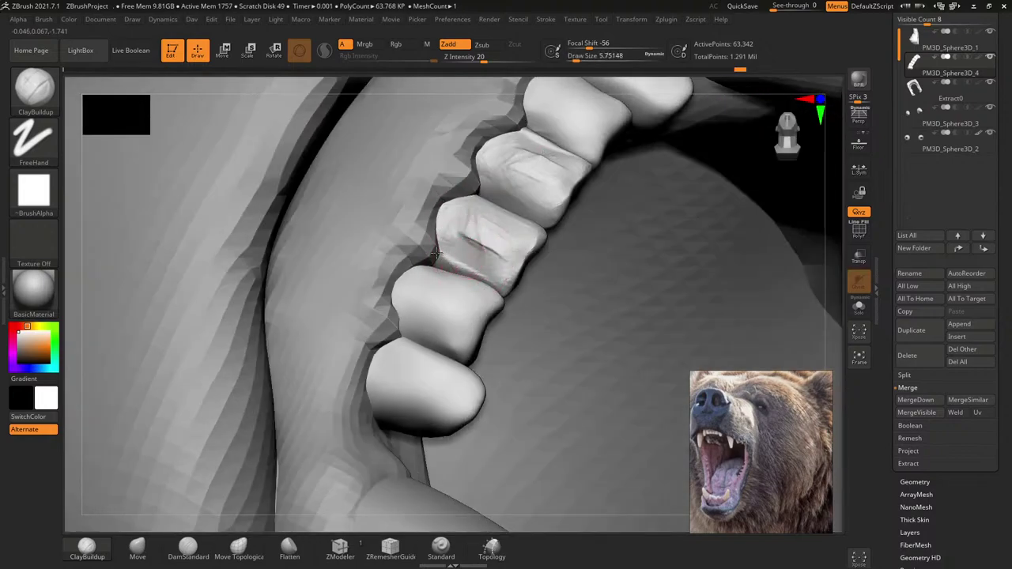
key("bracketright")
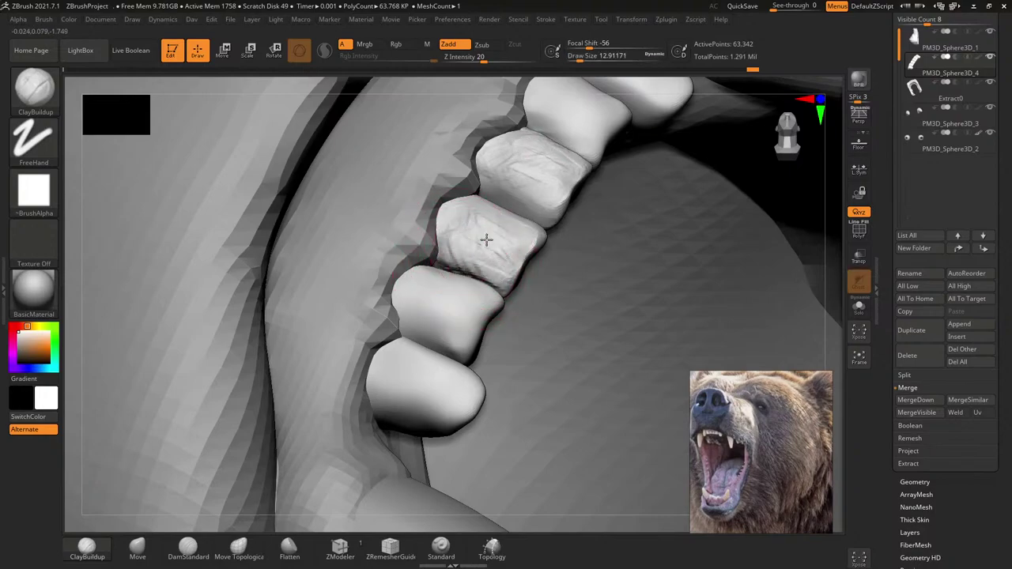
mouse_move(509, 235)
left_mouse_down("shift")
mouse_move(463, 226)
mouse_move(470, 239)
left_mouse_up("shift")
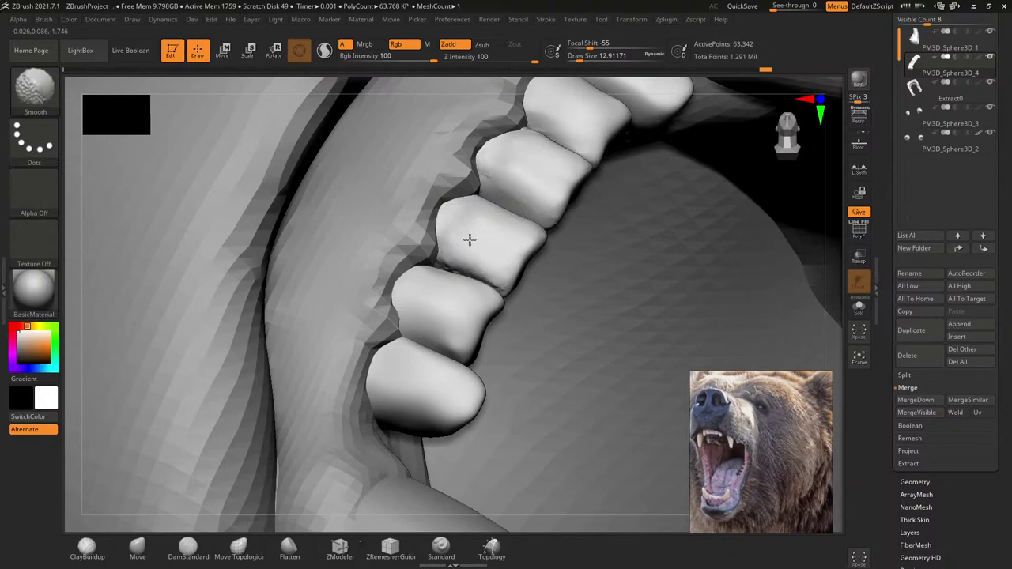
mouse_move(470, 239)
right_mouse_down()
mouse_move(497, 236)
mouse_move(481, 229)
mouse_move(492, 201)
right_mouse_up()
mouse_move(492, 201)
left_mouse_down()
mouse_move(502, 208)
mouse_move(481, 204)
mouse_move(492, 214)
left_mouse_up()
right_click_drag(493, 214, 502, 228)
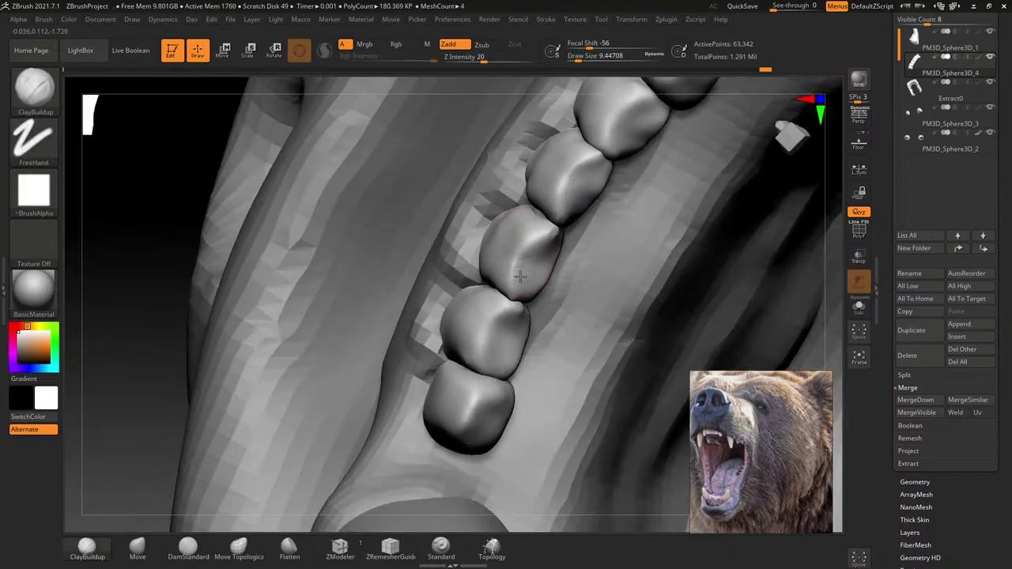
Step: Build up clay on the central teeth with a smaller brush
right_click_drag(542, 275, 545, 272)
mouse_move(548, 272)
left_mouse_down()
mouse_move(601, 221)
mouse_move(569, 269)
left_mouse_up()
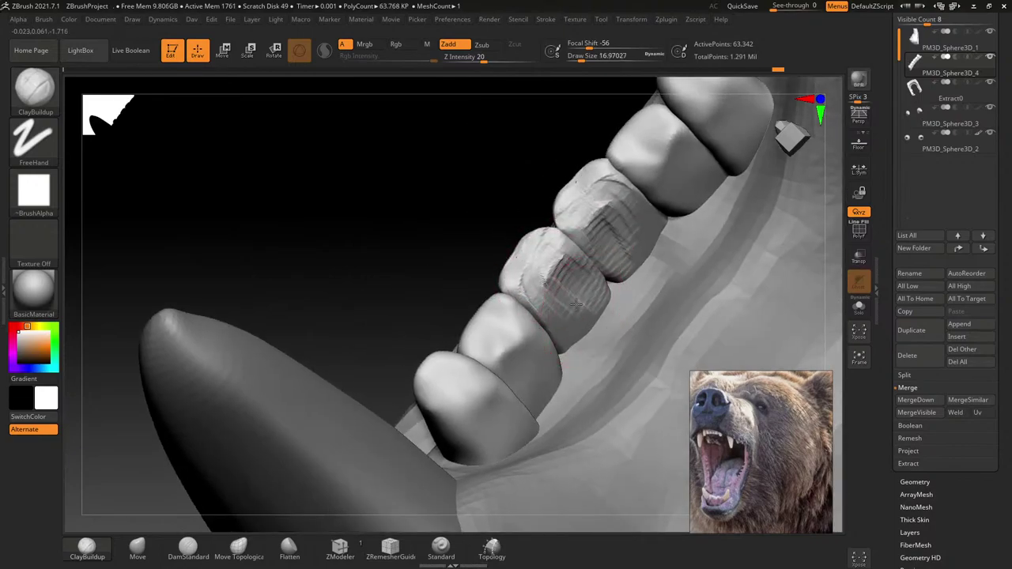
right_click_drag(570, 269, 549, 266)
mouse_move(548, 267)
left_mouse_down()
mouse_move(565, 309)
mouse_move(608, 213)
mouse_move(558, 285)
mouse_move(605, 210)
mouse_move(546, 250)
mouse_move(526, 227)
mouse_move(595, 276)
mouse_move(617, 237)
mouse_move(554, 293)
mouse_move(608, 206)
mouse_move(577, 286)
mouse_move(514, 229)
left_mouse_up()
key("bracketleft")
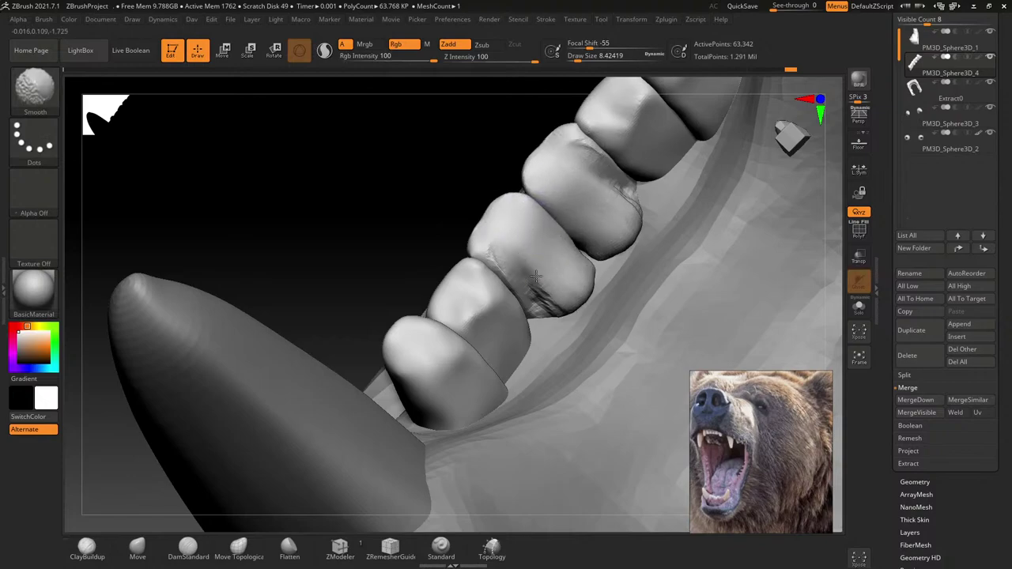
mouse_move(526, 288)
left_mouse_down()
mouse_move(616, 185)
mouse_move(535, 305)
mouse_move(520, 267)
left_mouse_up()
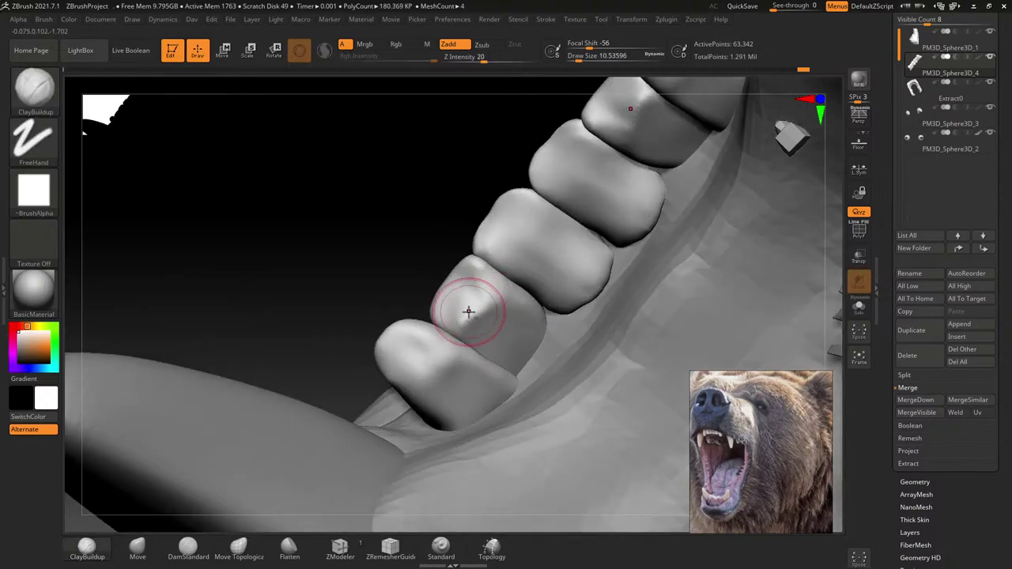
mouse_move(463, 309)
left_mouse_down()
mouse_move(474, 278)
mouse_move(456, 303)
mouse_move(466, 316)
mouse_move(506, 354)
mouse_move(544, 356)
mouse_move(531, 371)
mouse_move(522, 316)
mouse_move(546, 332)
mouse_move(515, 305)
mouse_move(522, 336)
mouse_move(494, 347)
mouse_move(514, 360)
mouse_move(530, 316)
mouse_move(465, 299)
left_mouse_up()
Step: Turn on transparency, smooth the central tooth crease, then select Extract0 and make it opaque
left_click(858, 258)
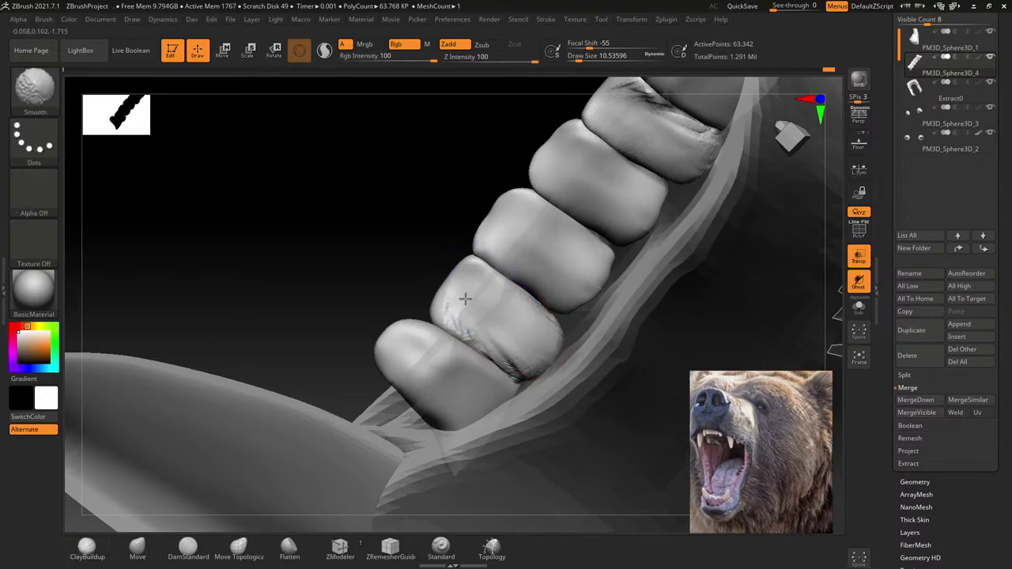
left_click_drag(497, 333, 541, 371, "shift")
right_click_drag(540, 320, 484, 320)
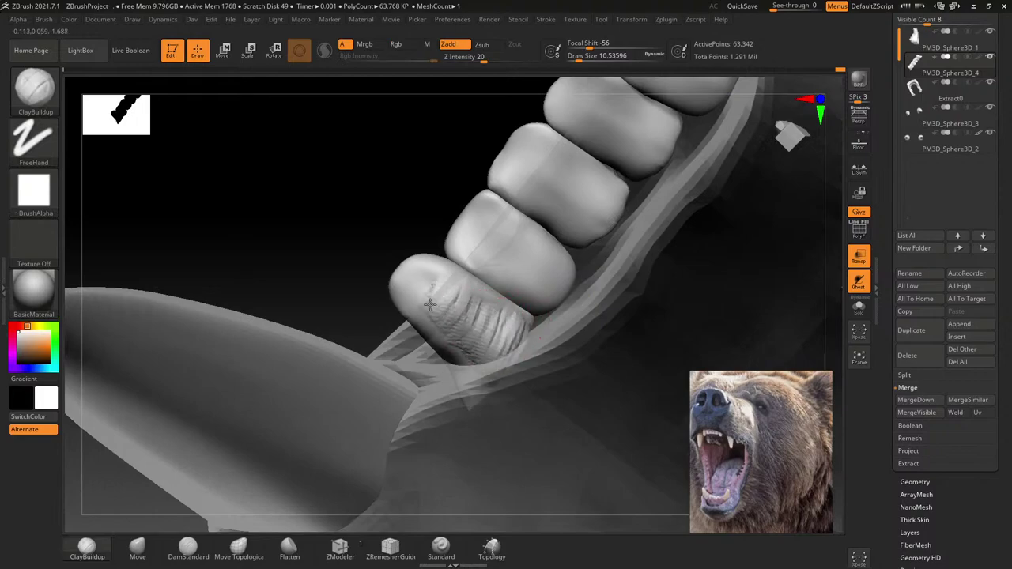
key("shift")
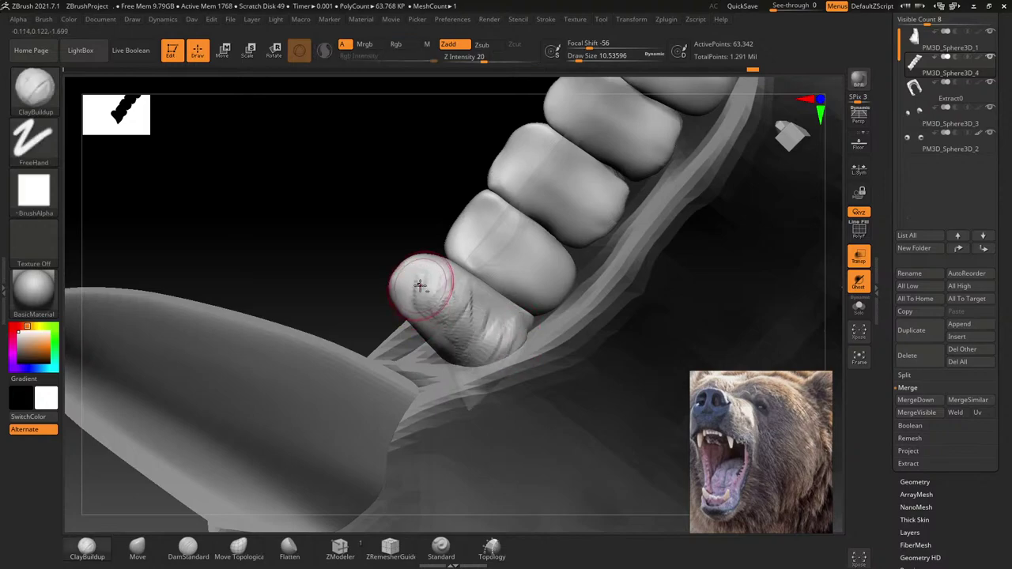
left_click_drag(449, 298, 452, 298, "shift")
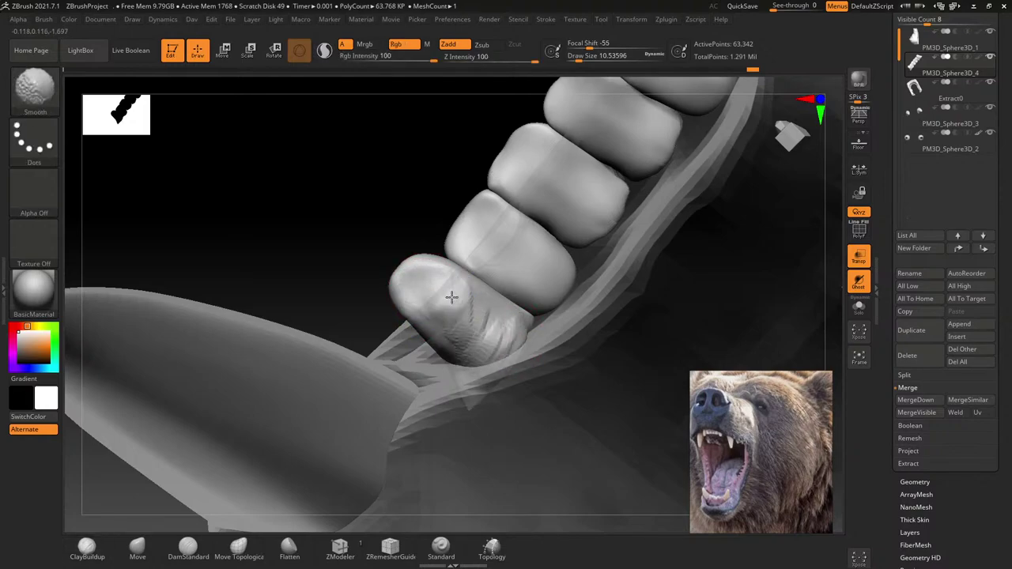
mouse_move(526, 362)
right_mouse_down()
mouse_move(413, 316)
mouse_move(546, 346)
mouse_move(529, 339)
right_mouse_up()
left_click(615, 323, "alt")
left_click(859, 258)
mouse_move(616, 341)
right_mouse_down()
mouse_move(593, 366)
mouse_move(509, 294)
mouse_move(498, 333)
mouse_move(525, 338)
mouse_move(491, 304)
right_mouse_up()
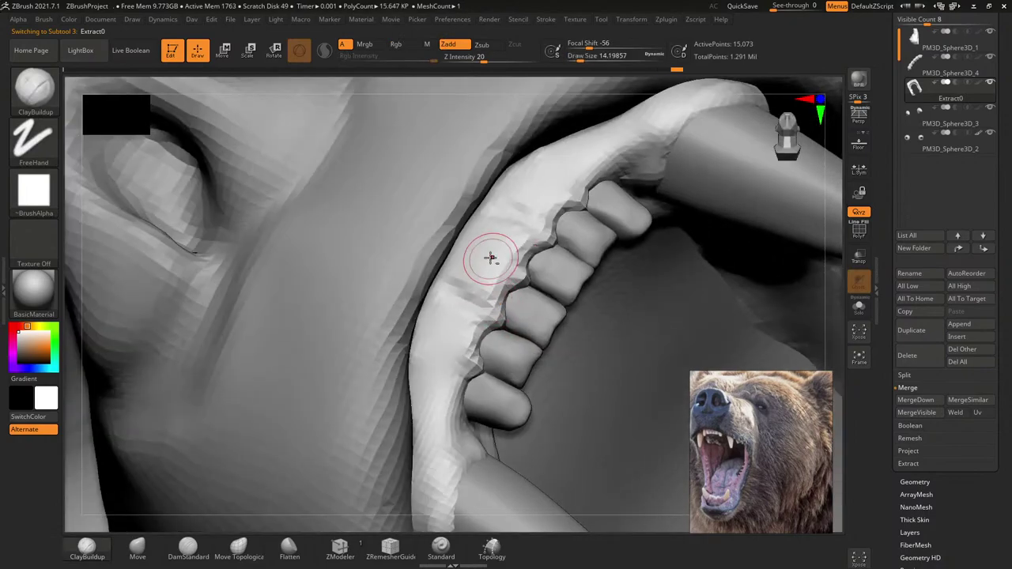
Step: Build up gum flesh beside the upper teeth from a side view of the jaw
key("shift")
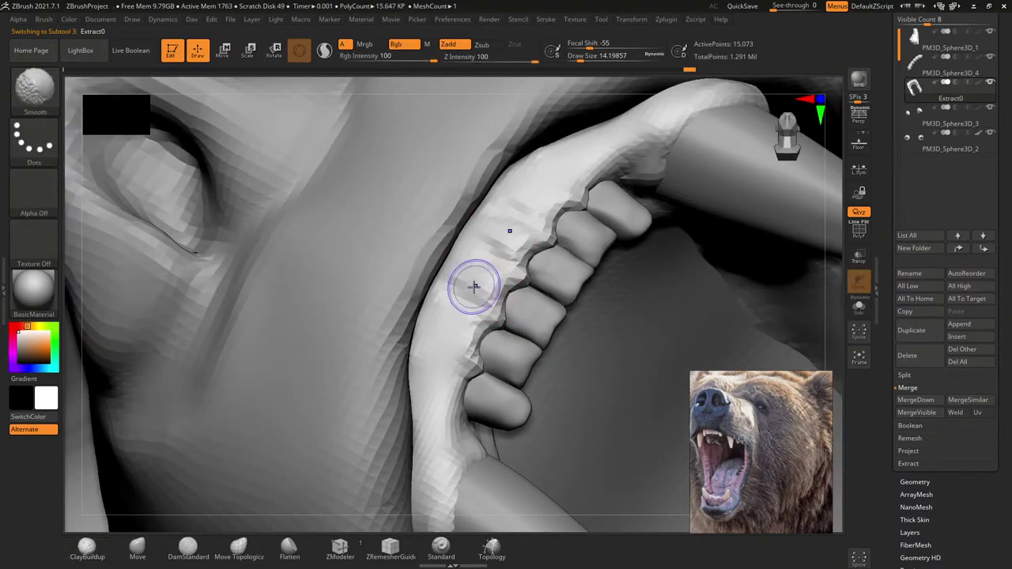
right_click_drag(486, 290, 470, 298)
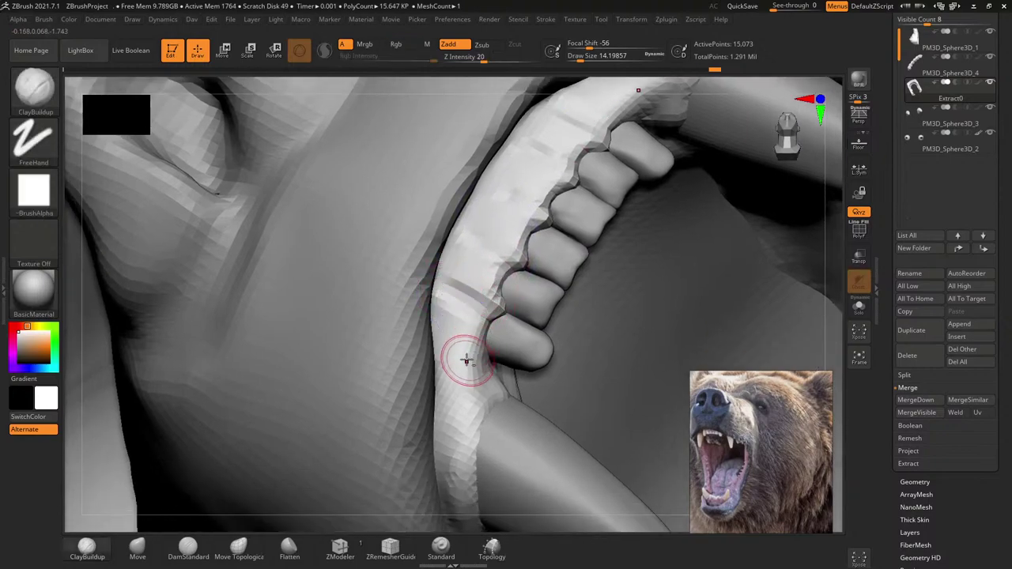
right_click_drag(468, 420, 483, 325)
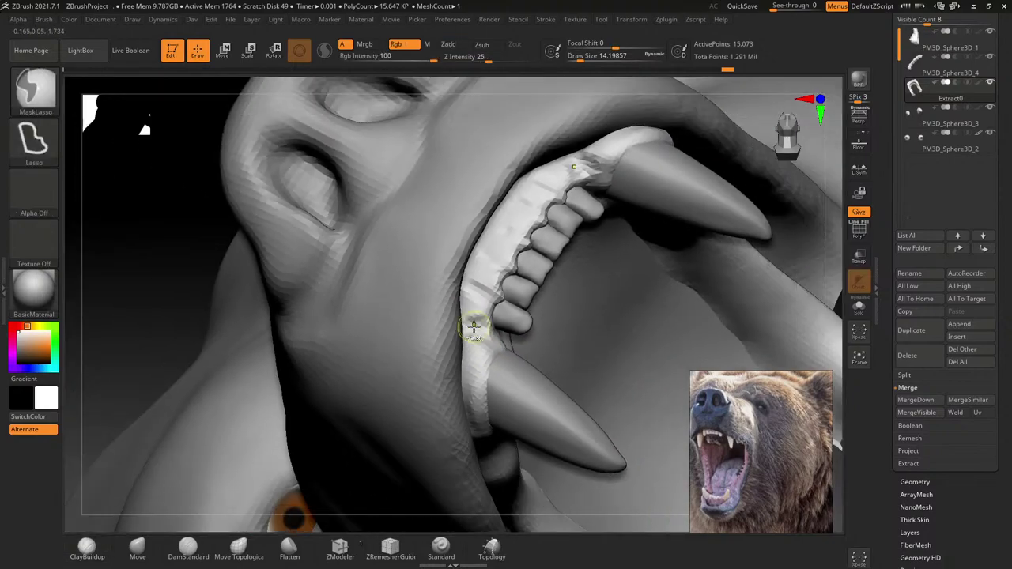
mouse_move(460, 321)
right_mouse_down("shift")
mouse_move(507, 367)
mouse_move(481, 306)
mouse_move(350, 273)
mouse_move(384, 282)
mouse_move(388, 265)
right_mouse_up("shift")
left_click_drag(432, 264, 404, 380)
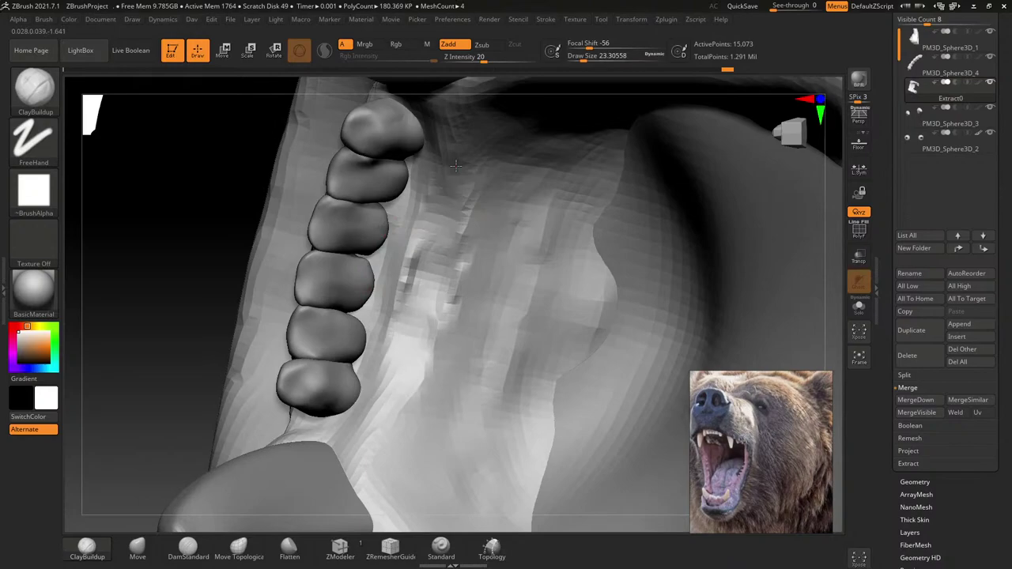
right_click_drag(443, 260, 452, 226)
Step: Enlarge the brush to about 32.7 and sculpt ridge marks into the inner gum
key("s")
left_click_drag(457, 209, 474, 209)
right_click_drag(474, 209, 457, 189)
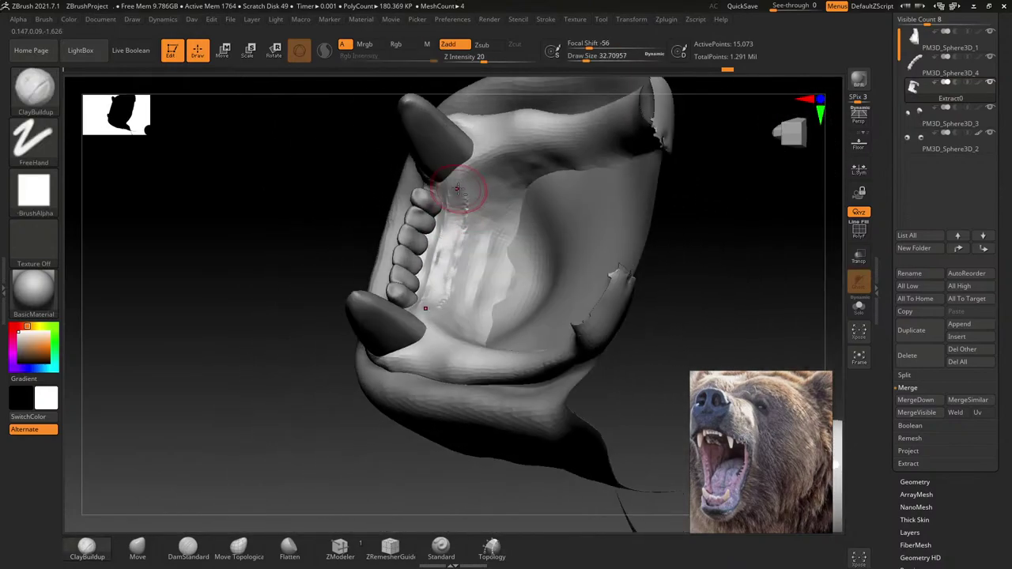
mouse_move(461, 192)
left_mouse_down()
mouse_move(474, 272)
mouse_move(458, 290)
left_mouse_up()
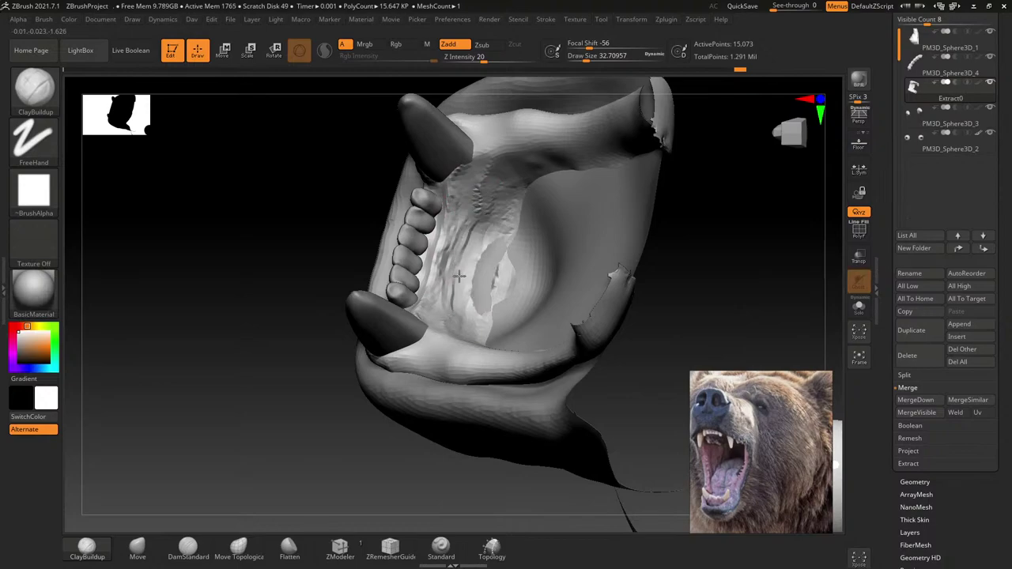
right_click_drag(459, 276, 428, 264)
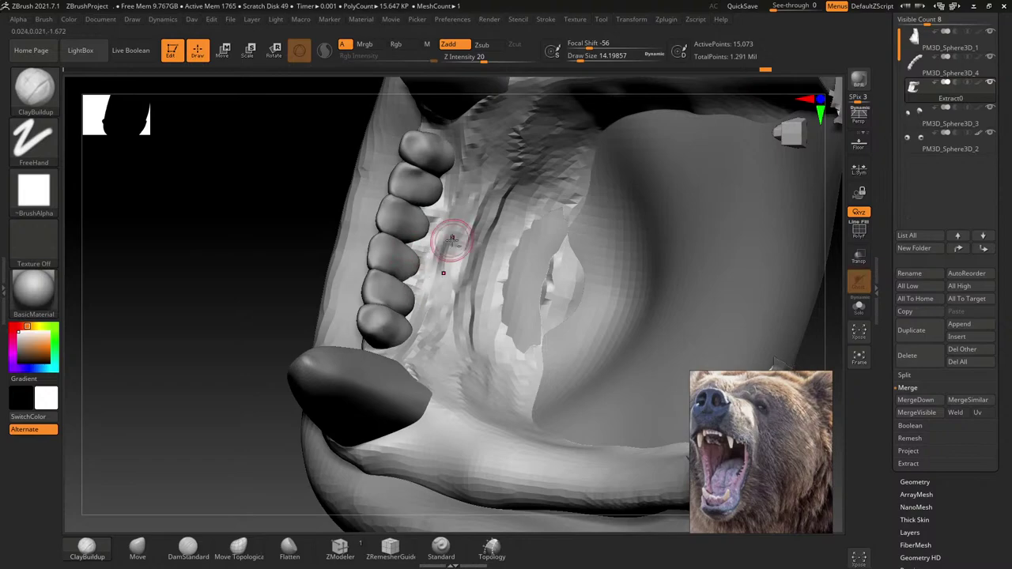
right_click_drag(425, 323, 430, 329)
Step: Resize the brush to about 17, then 30.7, and carve and smooth throat grooves
key("s")
left_click_drag(429, 330, 432, 329)
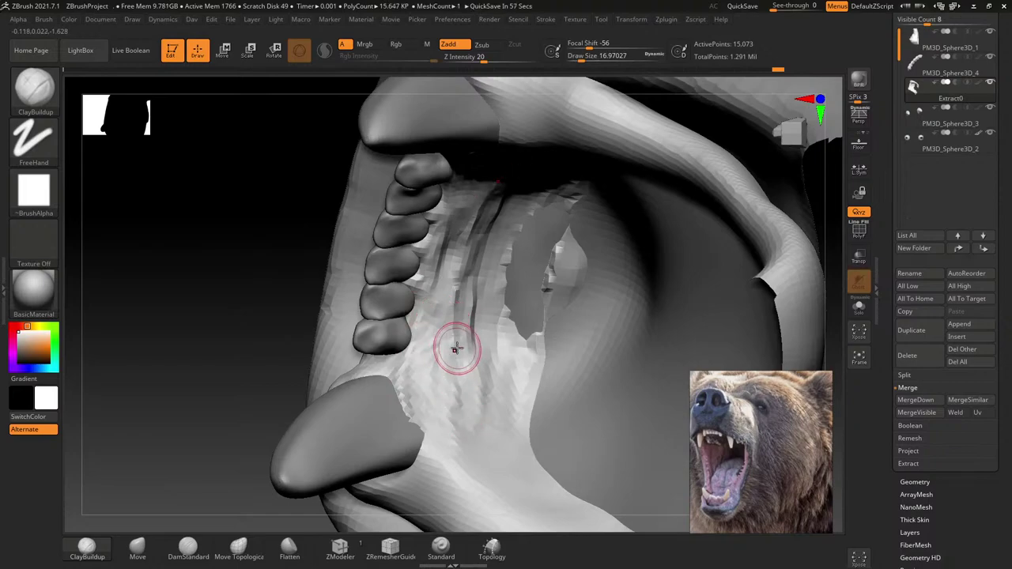
key("bracketright")
mouse_move(466, 348)
left_mouse_down()
mouse_move(483, 198)
mouse_move(446, 295)
left_mouse_up()
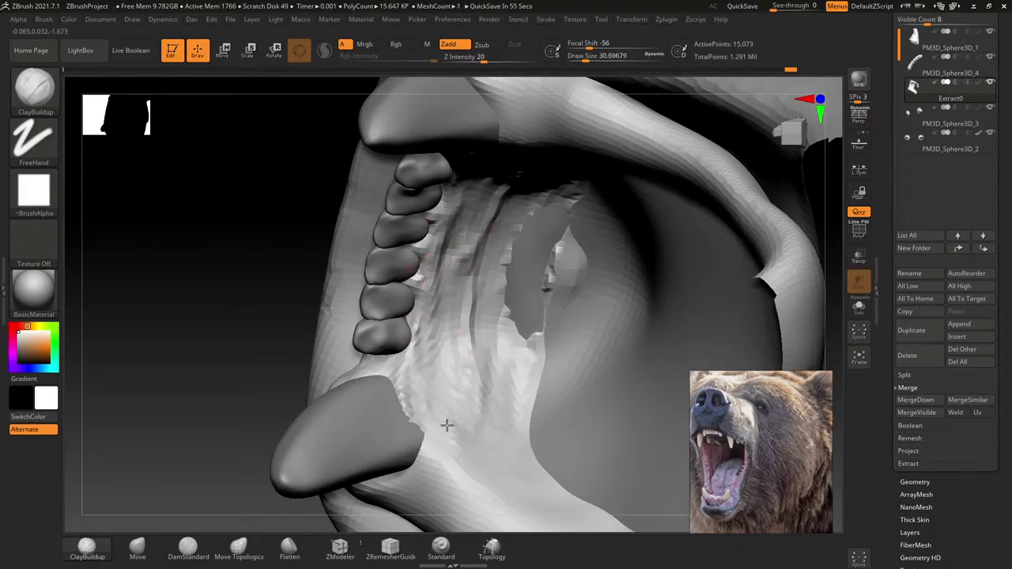
mouse_move(447, 424)
left_mouse_down("shift")
mouse_move(464, 214)
mouse_move(453, 313)
mouse_move(457, 273)
left_mouse_up("shift")
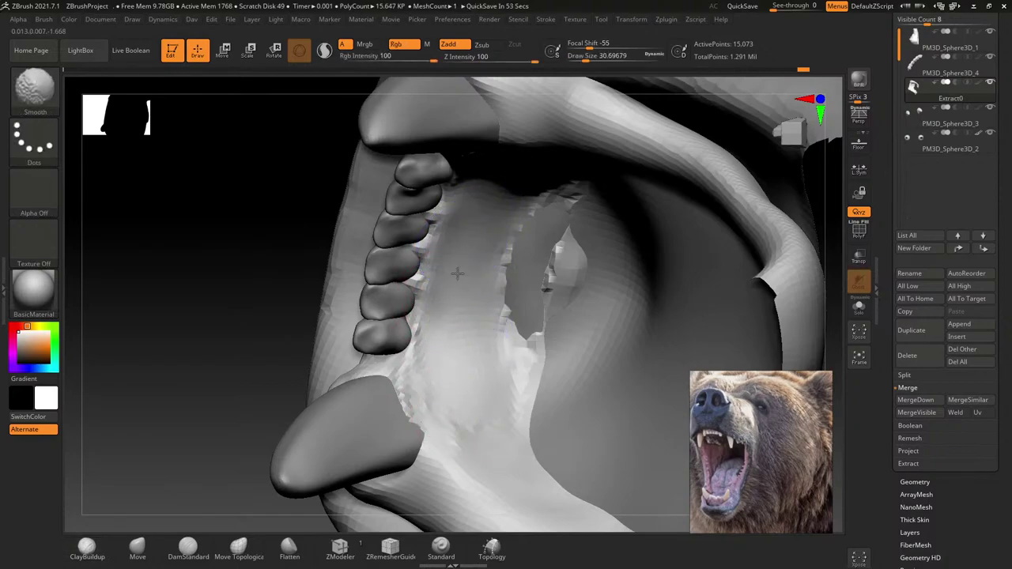
Step: Set the brush to about 17 and inspect the mouth and throat from several angles
right_click_drag(400, 294, 406, 319, "ctrl")
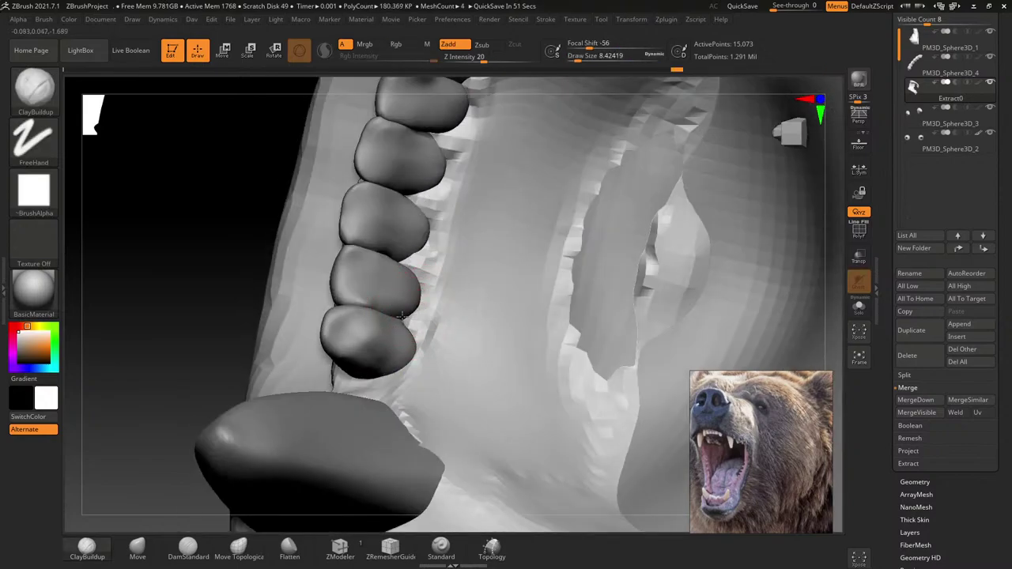
right_click_drag(414, 332, 389, 380)
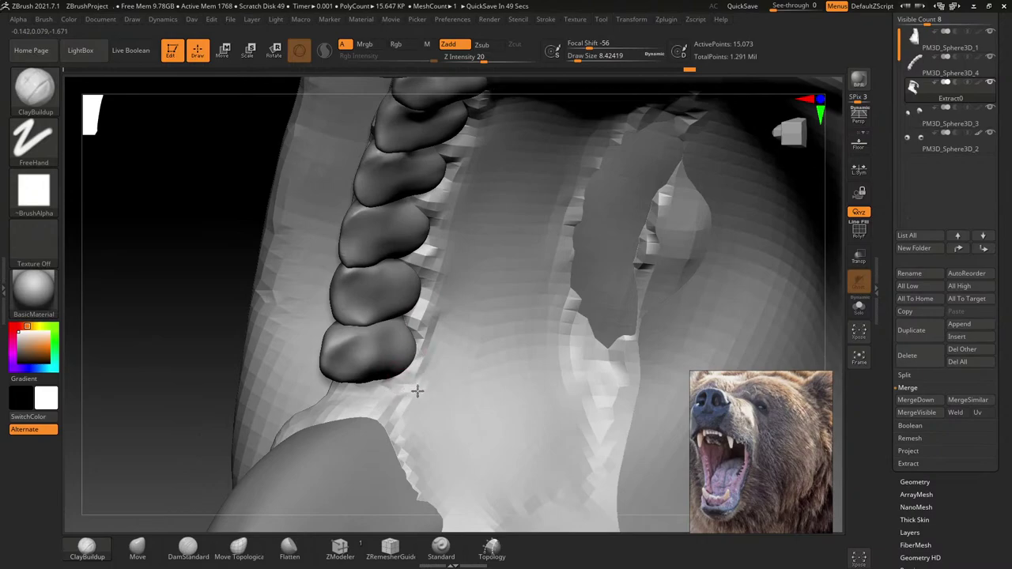
key("bracketright")
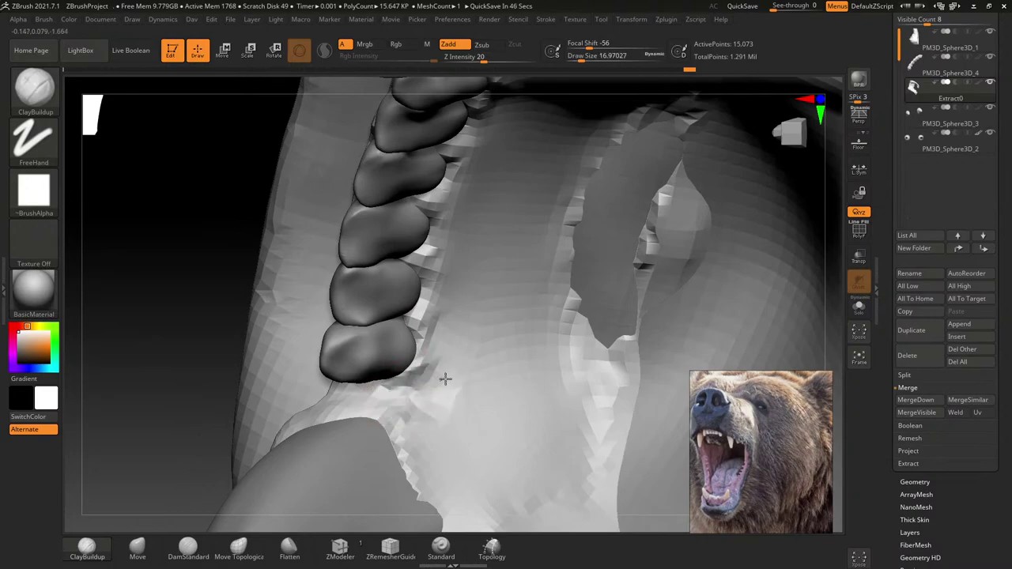
right_click_drag(430, 409, 406, 362)
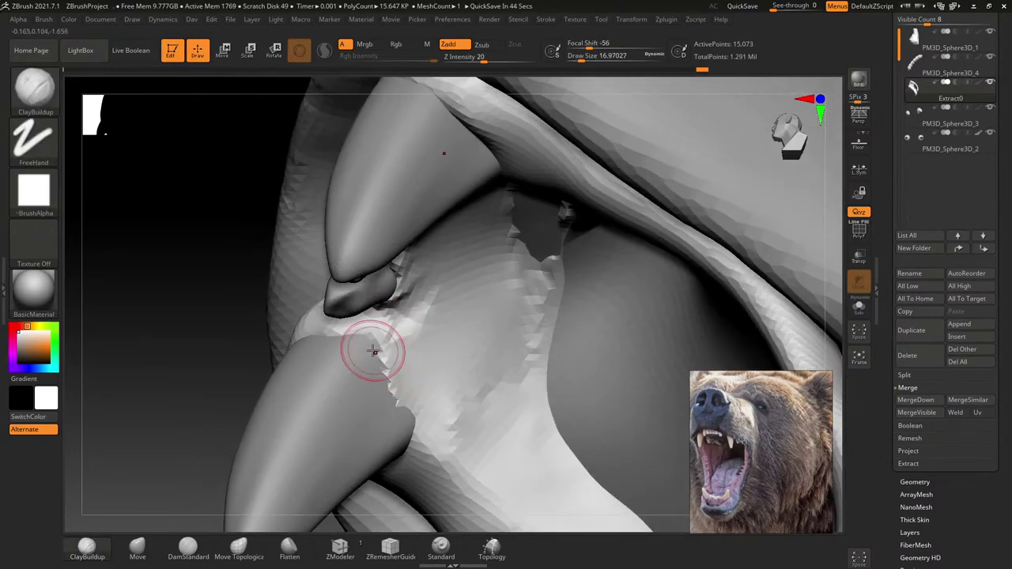
mouse_move(341, 339)
right_mouse_down()
mouse_move(401, 369)
mouse_move(342, 387)
right_mouse_up()
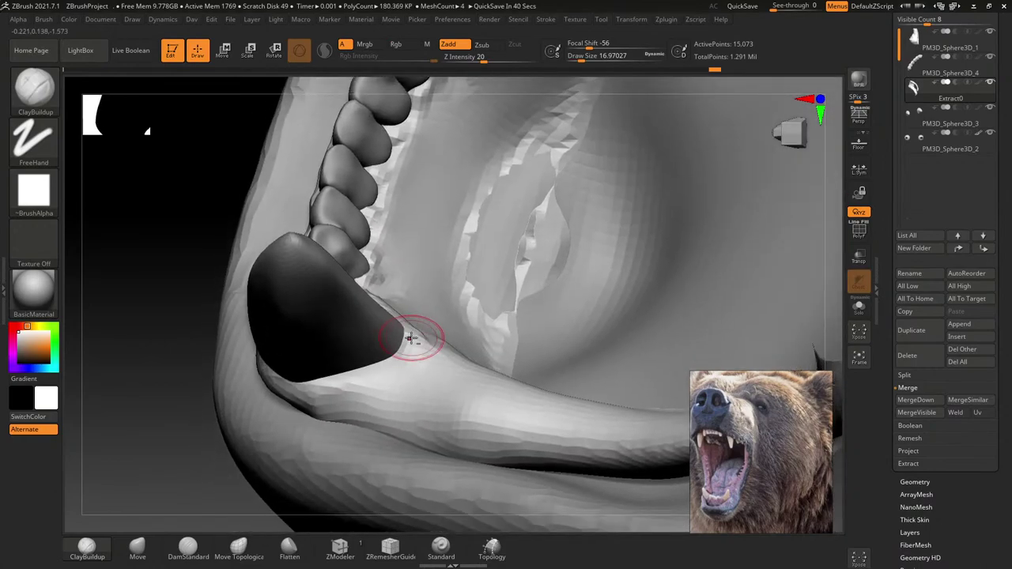
key("f")
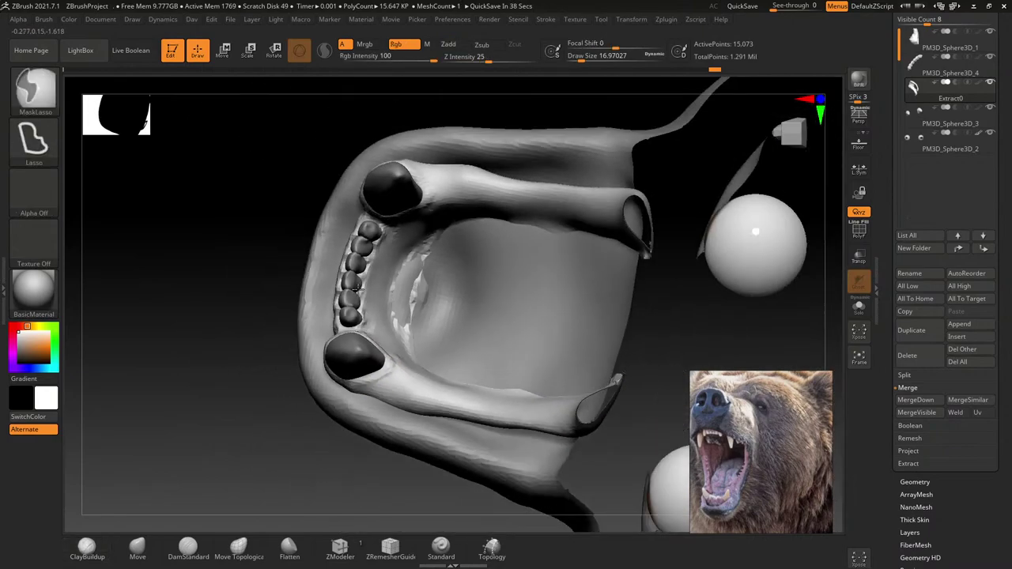
mouse_move(367, 369)
right_mouse_down()
mouse_move(401, 362)
mouse_move(481, 420)
mouse_move(445, 369)
right_mouse_up()
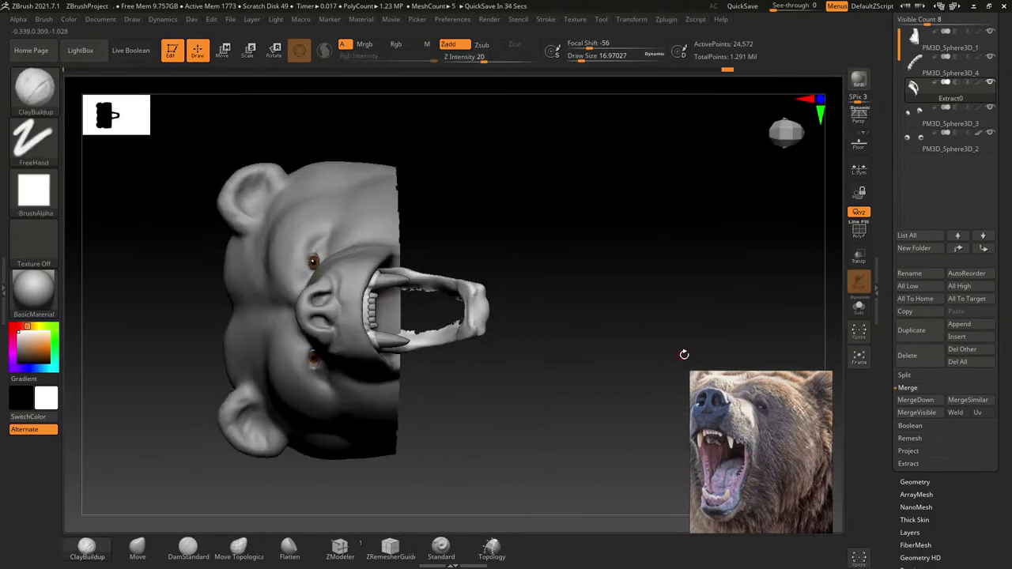
Step: Select the upper teeth part PM3D_Sphere3D_4 and bring the head to a front view
left_click(372, 302, "alt")
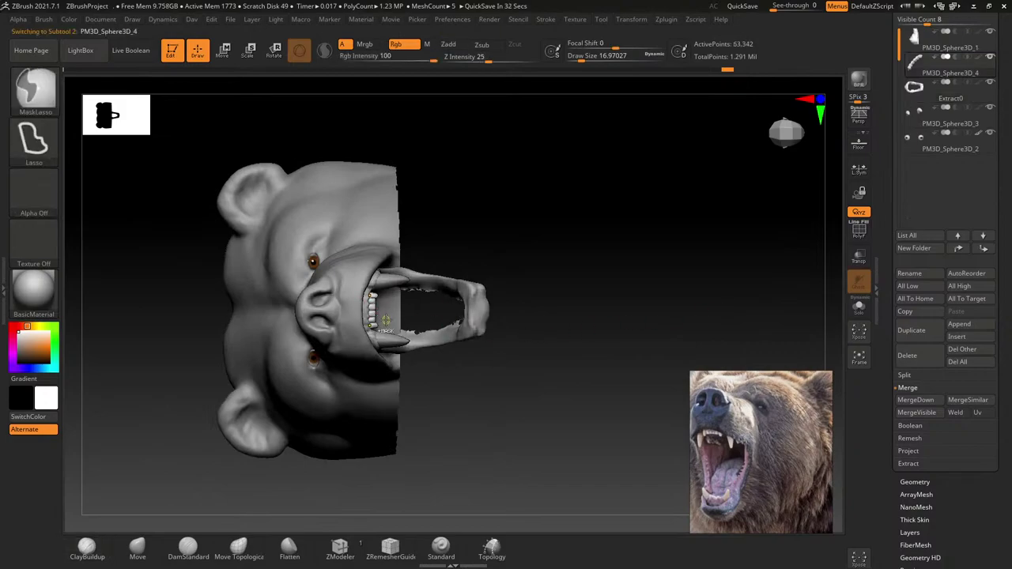
mouse_move(372, 303)
right_mouse_down("alt")
mouse_move(407, 262)
mouse_move(419, 284)
right_mouse_up("alt")
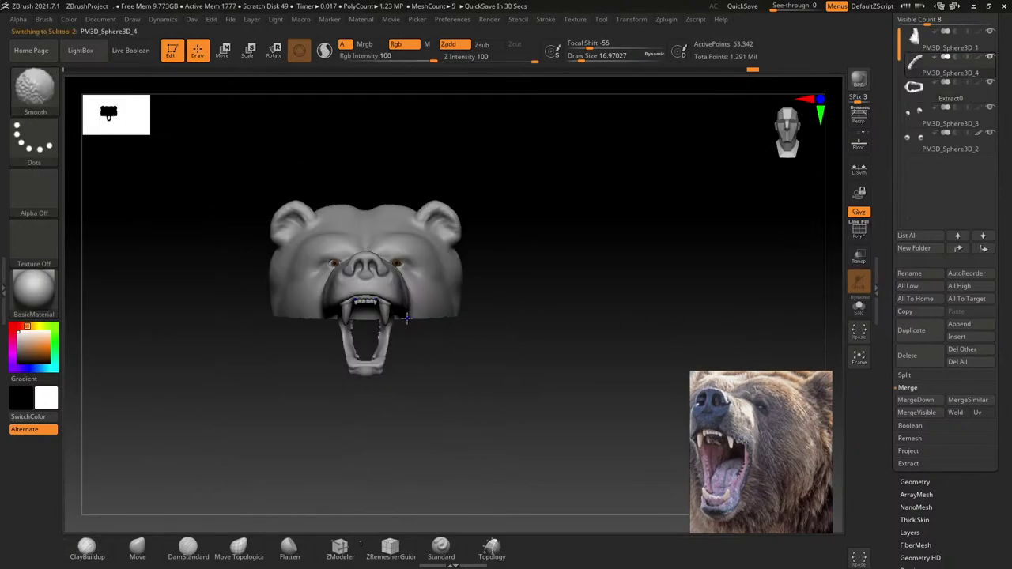
left_click(417, 371, "alt")
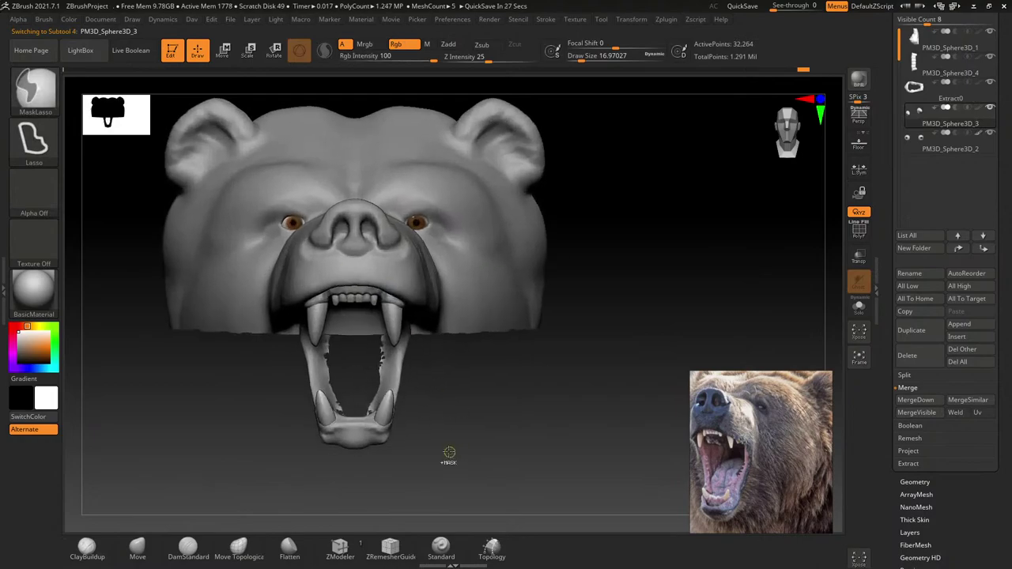
right_click_drag(447, 452, 433, 361)
mouse_move(365, 303)
right_mouse_down()
mouse_move(406, 334)
mouse_move(402, 302)
right_mouse_up()
left_click(403, 301, "alt")
Step: Copy the upper teeth down to the lower jaw with the Transpose gizmo and flip them upward
key("w")
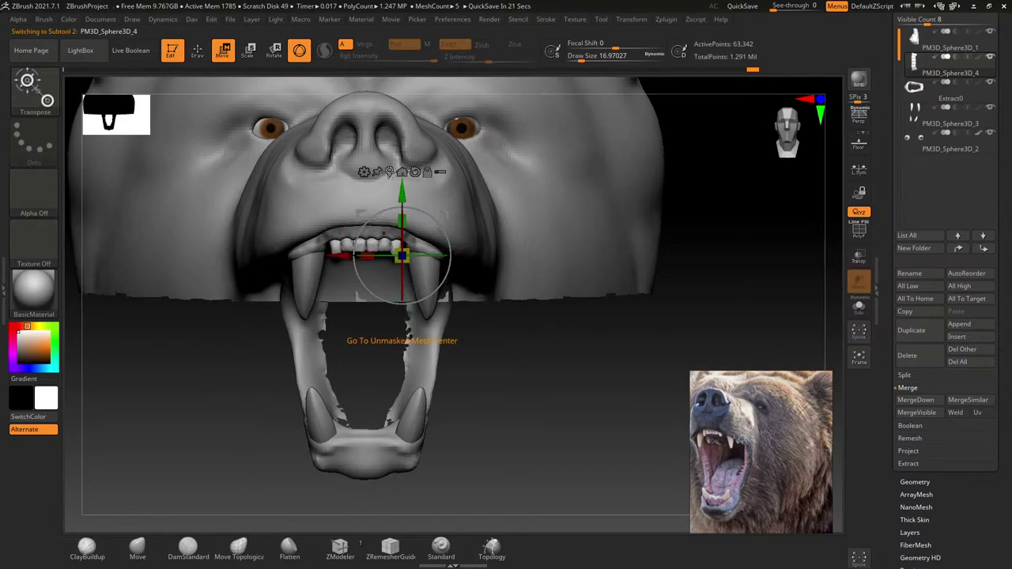
left_click_drag(401, 195, 360, 358, "ctrl")
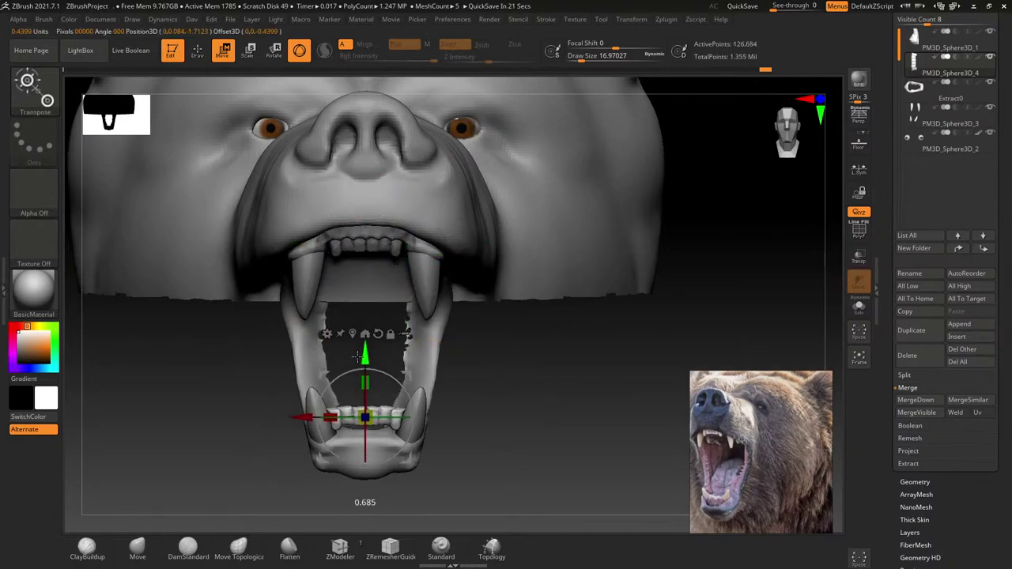
right_click_drag(360, 358, 367, 332)
mouse_move(376, 378)
left_mouse_down()
mouse_move(348, 376)
mouse_move(346, 366)
left_mouse_up()
right_click_drag(403, 350, 451, 348)
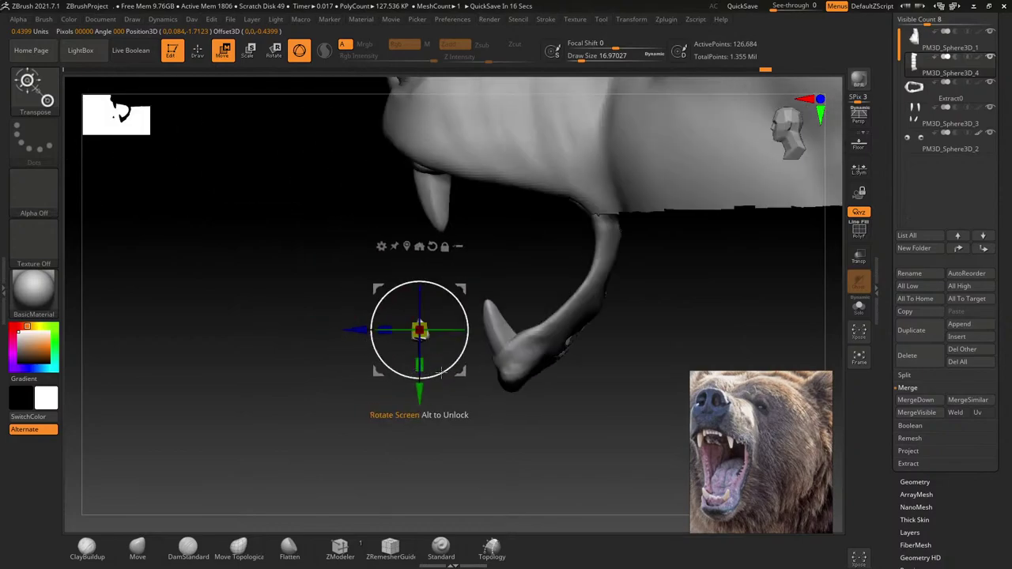
mouse_move(465, 326)
left_mouse_down()
mouse_move(458, 349)
mouse_move(492, 352)
left_mouse_up()
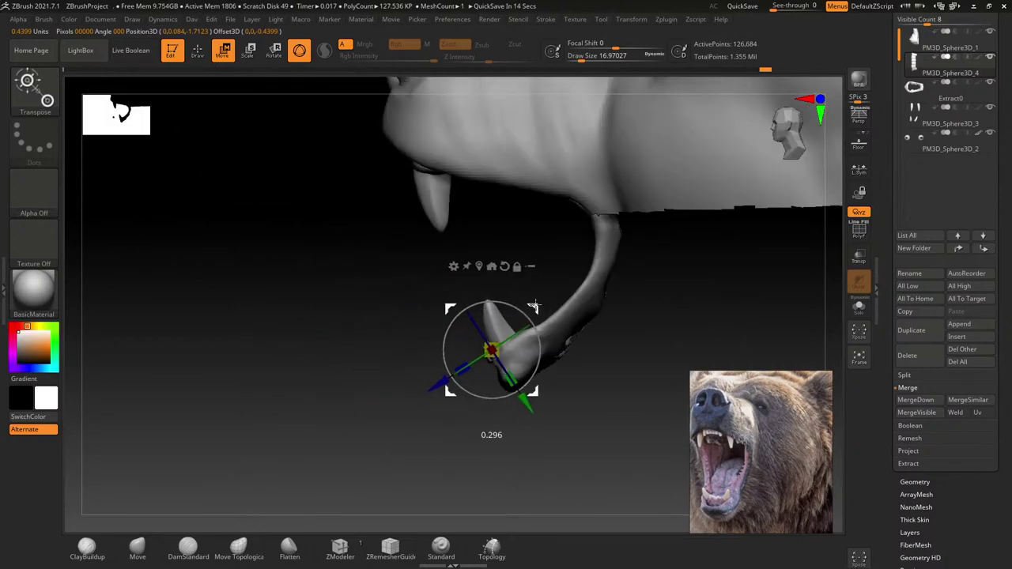
Step: Seat the lower teeth copy between the lower canines and shrink it slightly
mouse_move(487, 372)
right_mouse_down()
mouse_move(473, 391)
mouse_move(488, 395)
right_mouse_up()
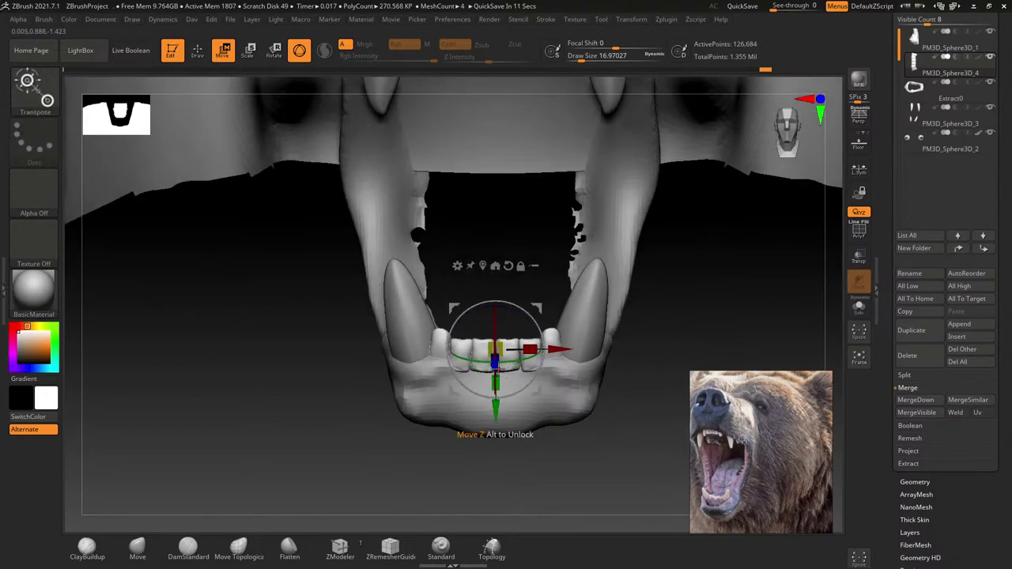
right_click_drag(496, 366, 500, 419)
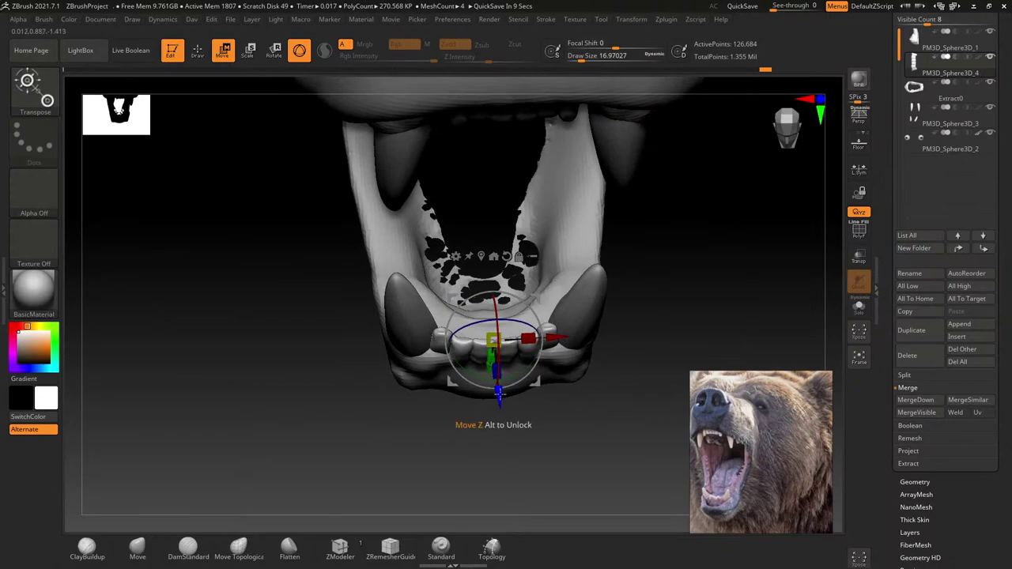
left_click_drag(498, 391, 497, 385)
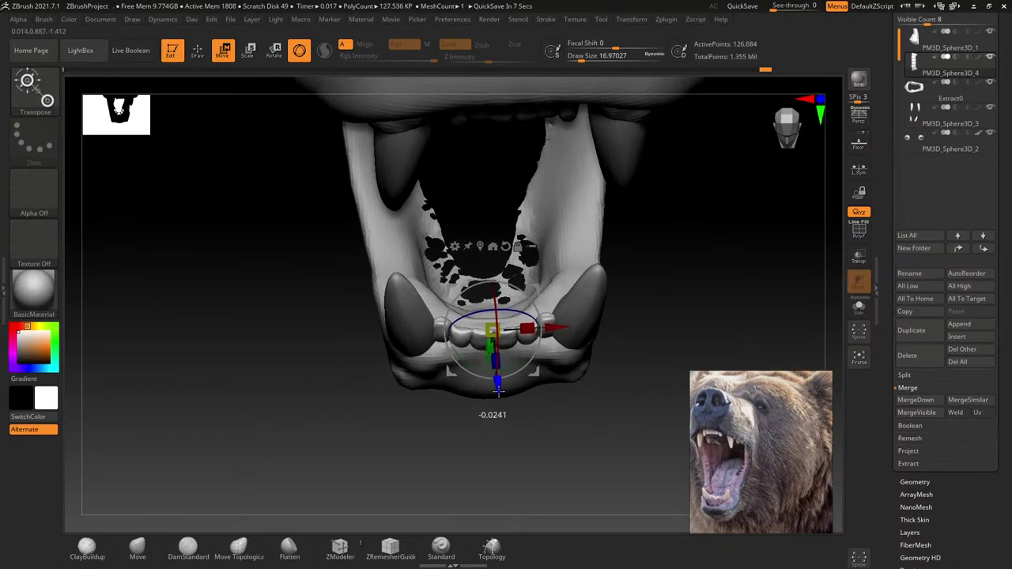
left_click_drag(501, 337, 498, 336)
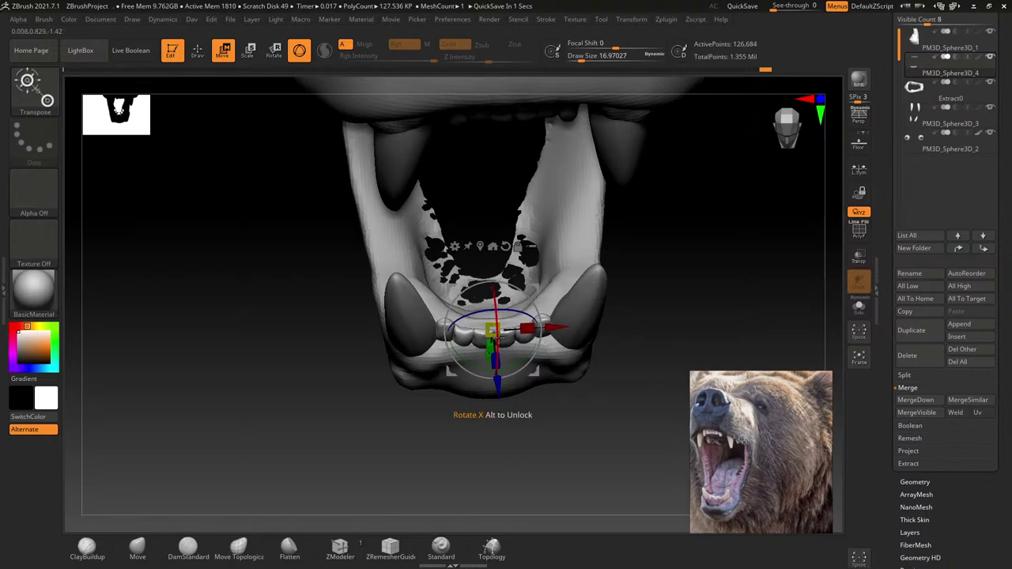
Step: On Extract0, build up clay on the lower gum below the teeth and smooth it
left_click(198, 51)
left_click(440, 301, "alt")
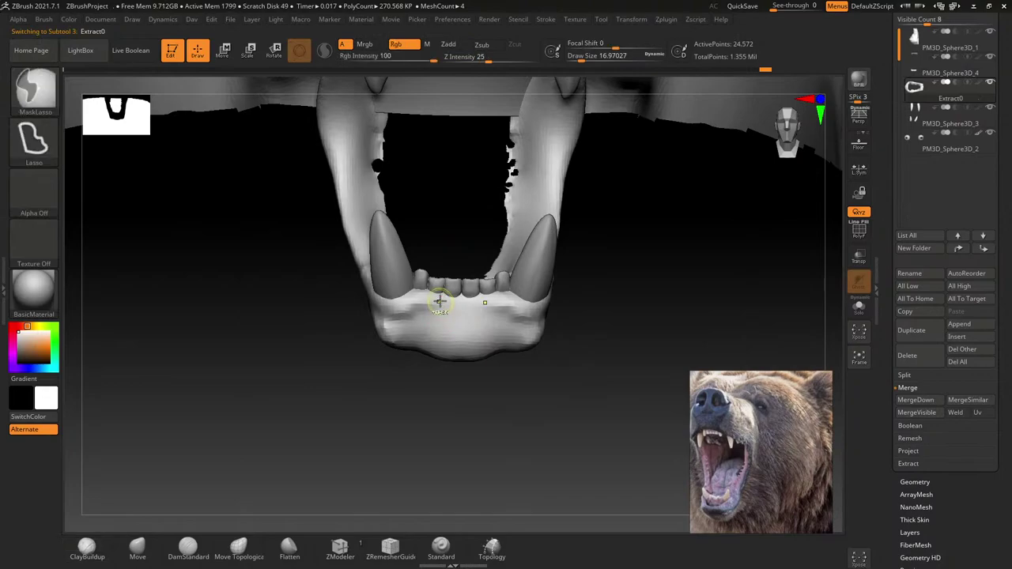
right_click_drag(440, 301, 416, 311, "ctrl")
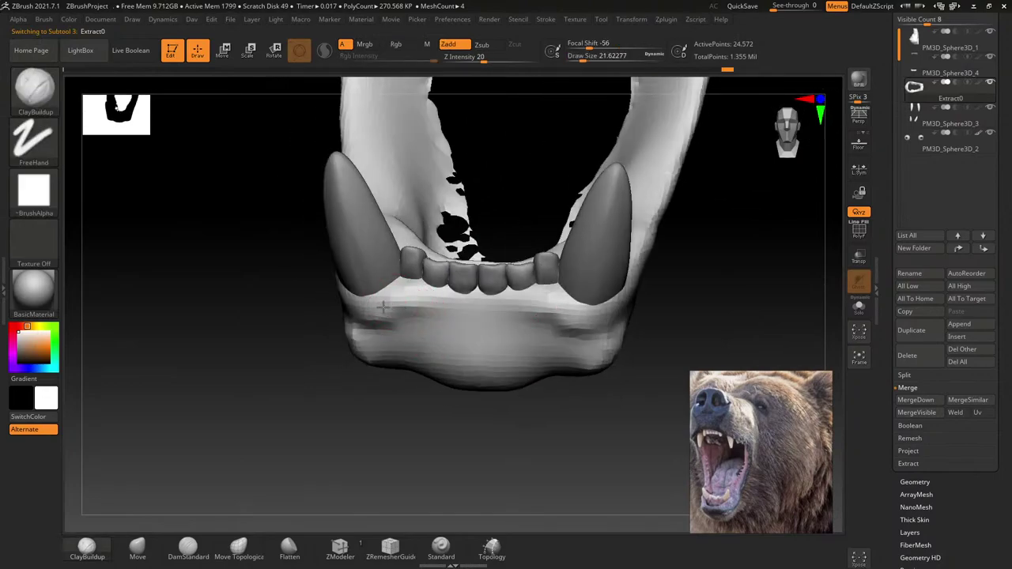
left_click_drag(384, 306, 471, 323)
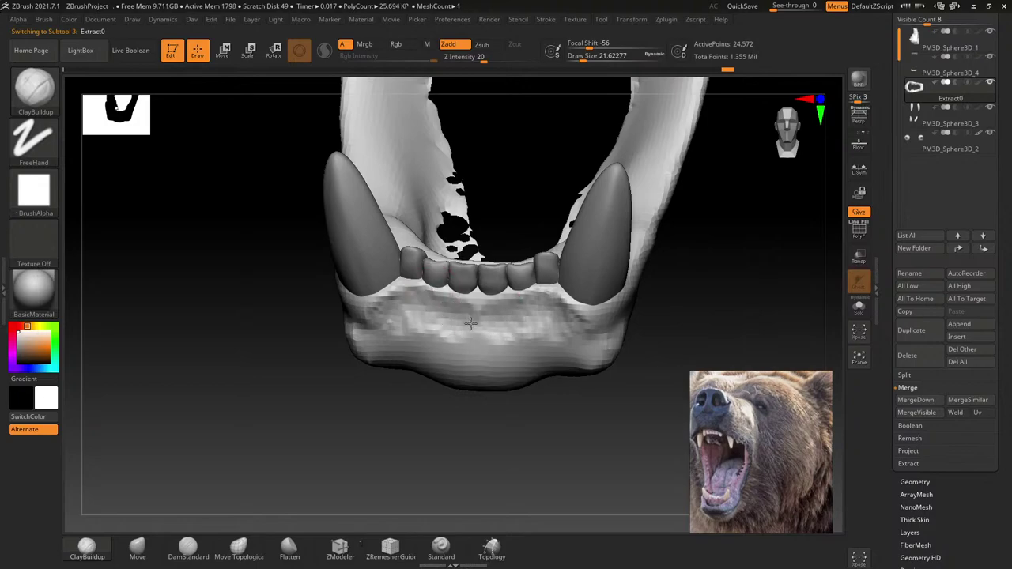
key("bracketright")
mouse_move(463, 332)
left_mouse_down()
mouse_move(478, 365)
mouse_move(436, 346)
mouse_move(471, 369)
left_mouse_up()
left_click_drag(446, 320, 470, 332, "shift")
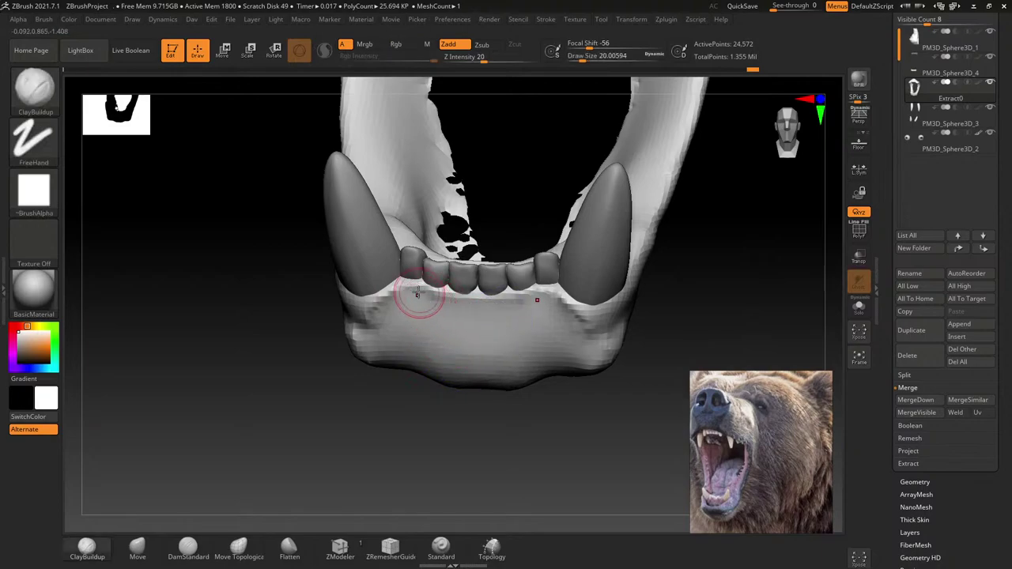
scroll(397, 286, "up", 3)
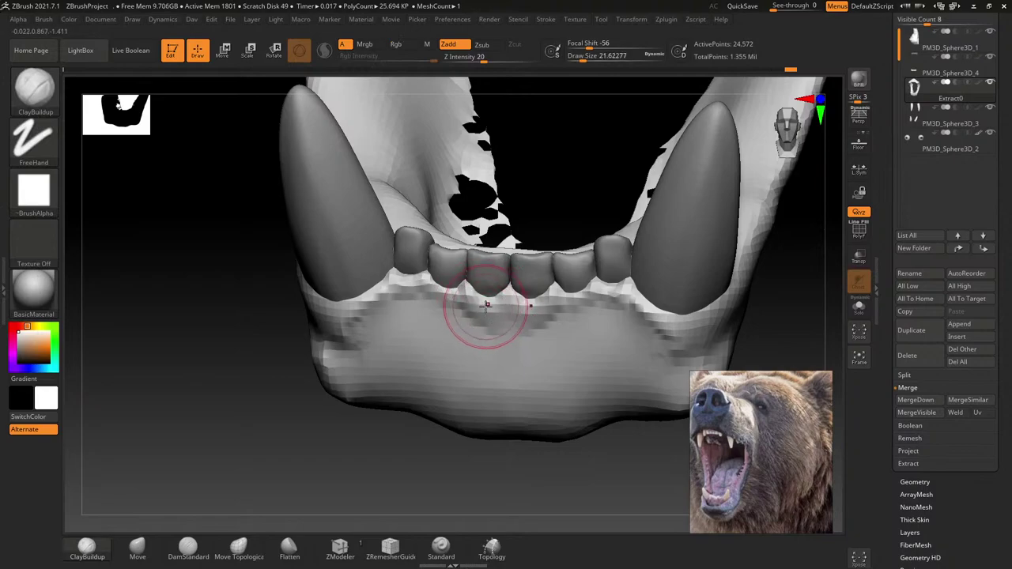
Step: Sculpt mirrored root-like ridges under the lower front teeth and smooth the surrounding gum
mouse_move(489, 319)
right_mouse_down("ctrl")
mouse_move(494, 284)
mouse_move(490, 354)
right_mouse_up("ctrl")
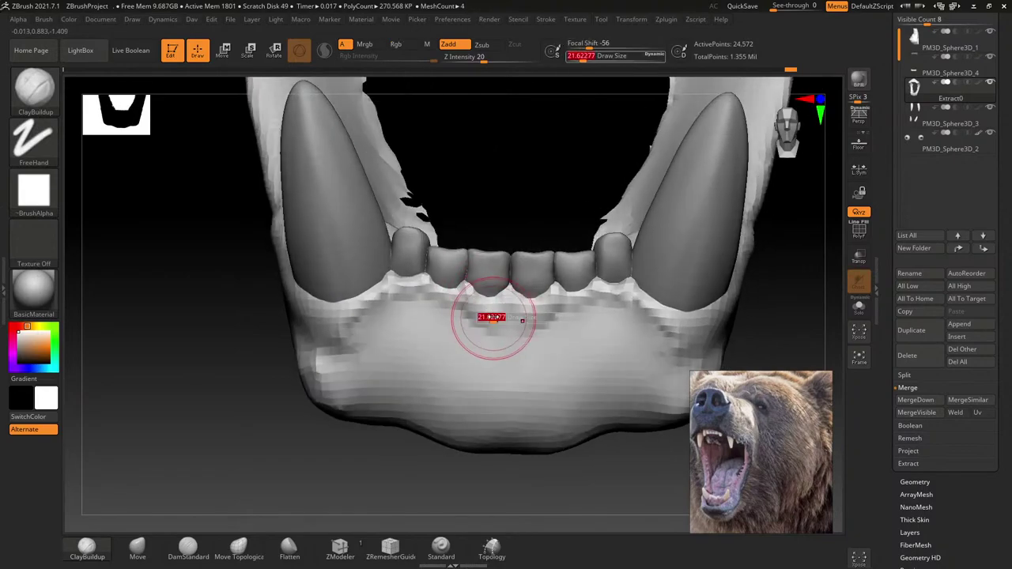
left_click_drag(475, 335, 479, 294)
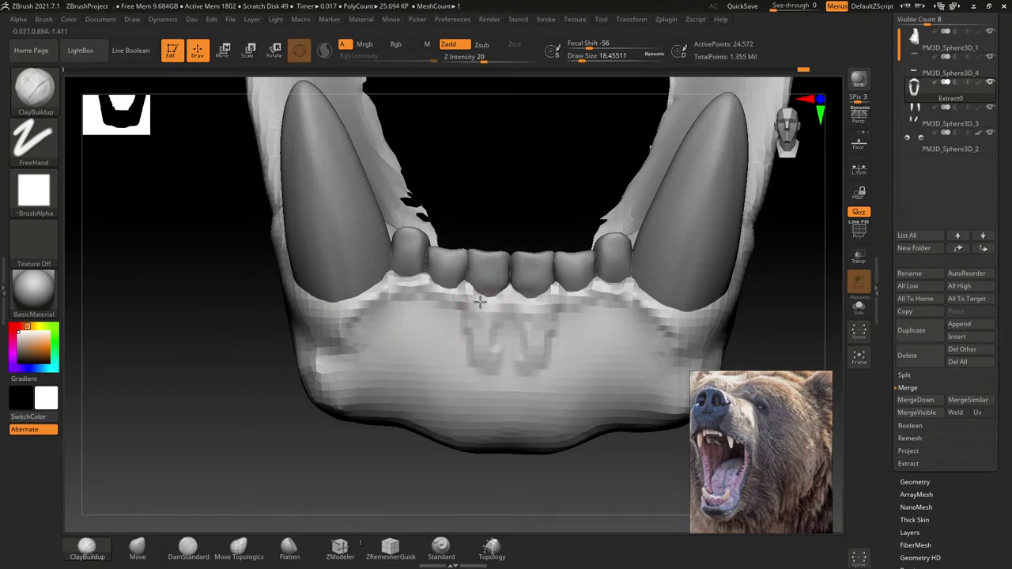
mouse_move(497, 361)
left_mouse_down("shift")
mouse_move(458, 333)
mouse_move(443, 333)
mouse_move(439, 352)
left_mouse_up("shift")
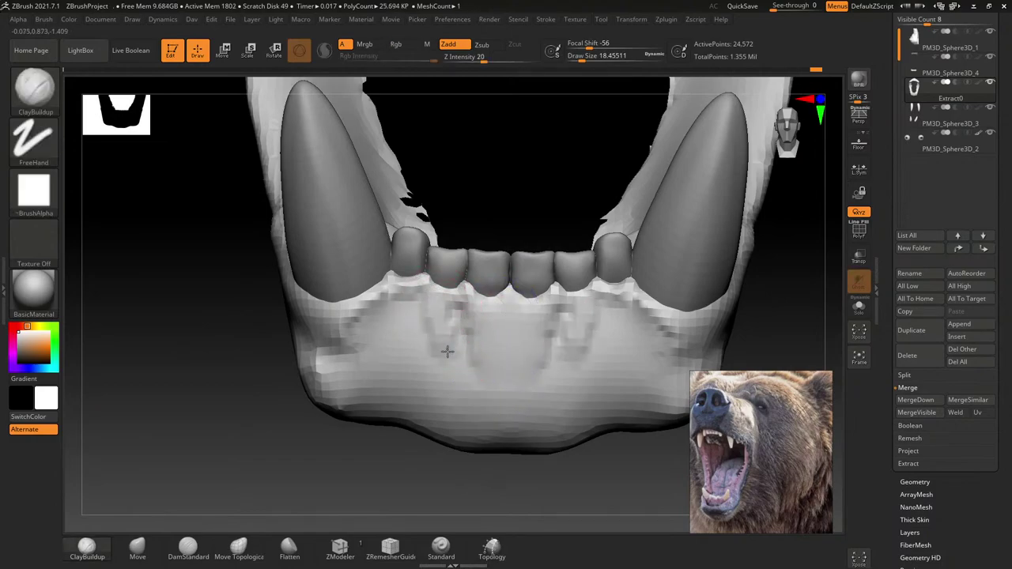
mouse_move(431, 304)
left_mouse_down()
mouse_move(447, 355)
mouse_move(450, 318)
mouse_move(463, 363)
left_mouse_up()
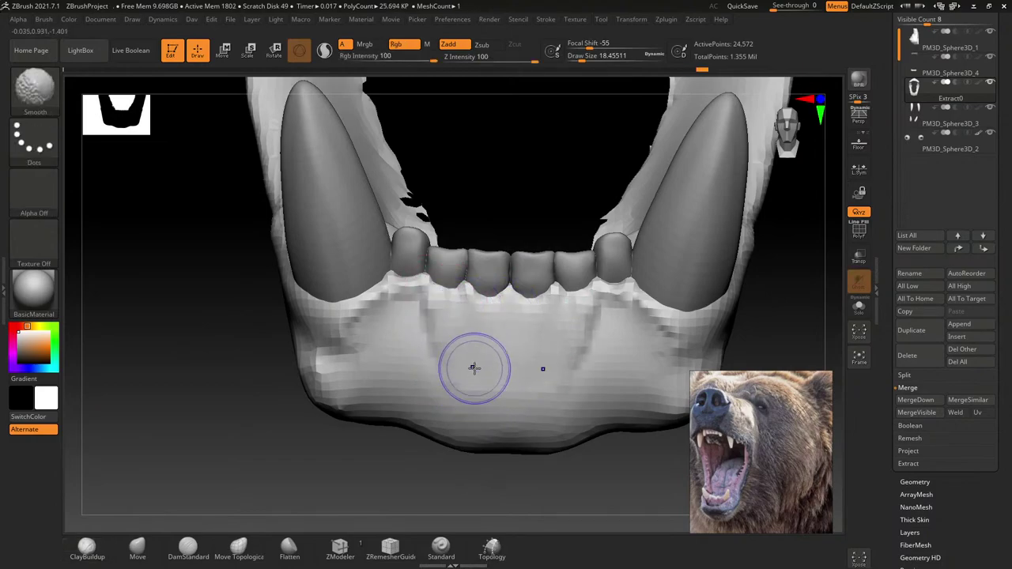
mouse_move(399, 285)
left_mouse_down()
mouse_move(405, 305)
mouse_move(362, 339)
left_mouse_up()
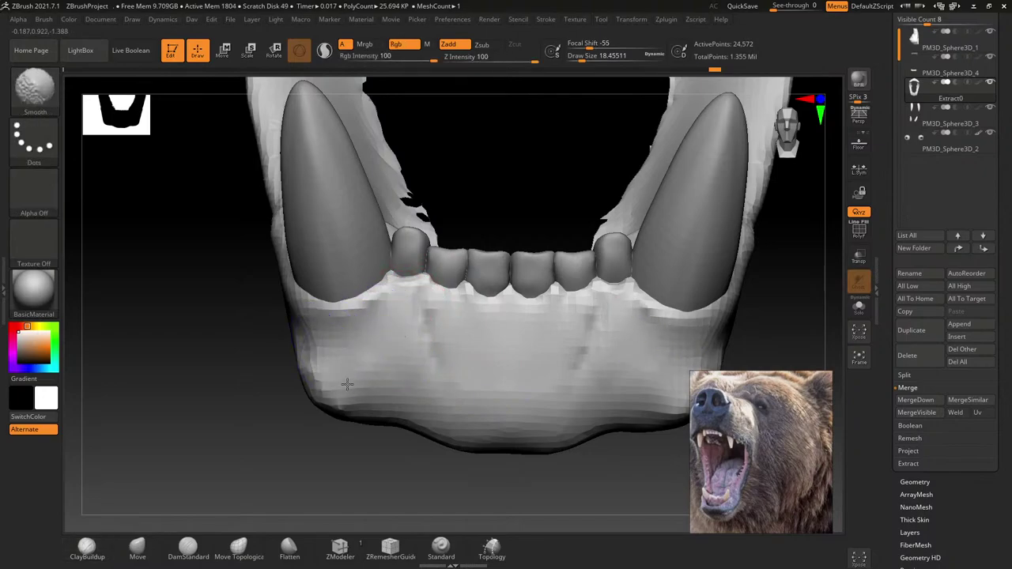
left_click_drag(347, 384, 352, 381, "shift")
mouse_move(340, 419)
left_mouse_down()
mouse_move(366, 379)
mouse_move(371, 423)
left_mouse_up()
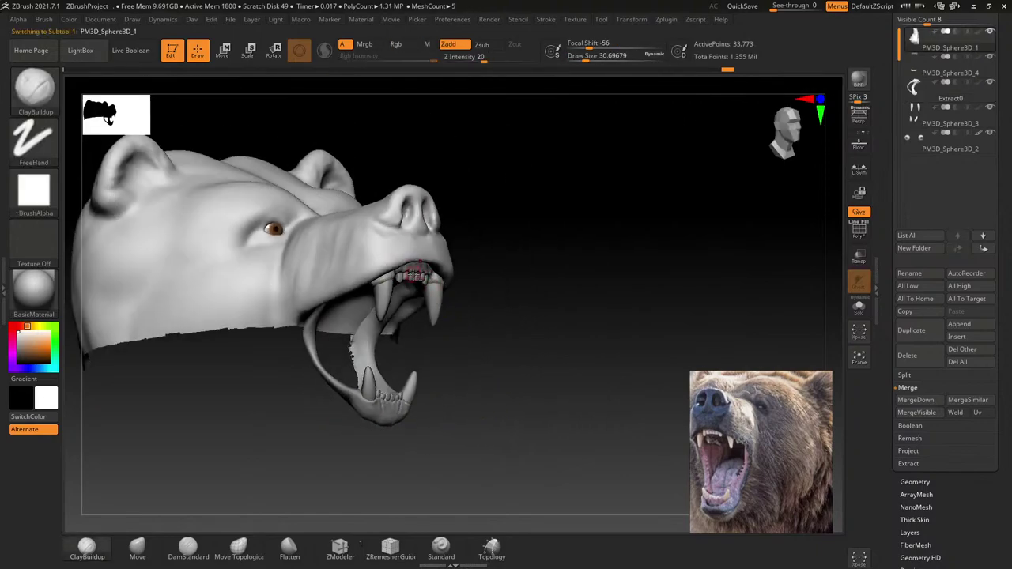
Step: Smooth the inner lip at the mouth corner, view the mouth from below, and select Extract0
mouse_move(485, 322)
left_mouse_down()
mouse_move(464, 322)
mouse_move(454, 371)
mouse_move(455, 326)
mouse_move(484, 269)
mouse_move(468, 308)
mouse_move(355, 248)
mouse_move(431, 252)
left_mouse_up()
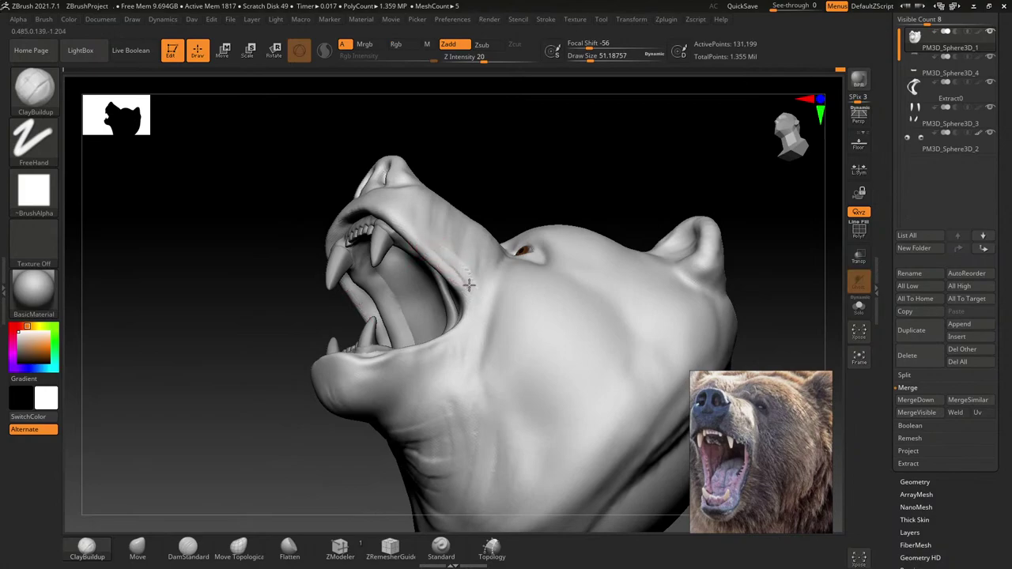
left_click_drag(476, 308, 456, 262, "shift")
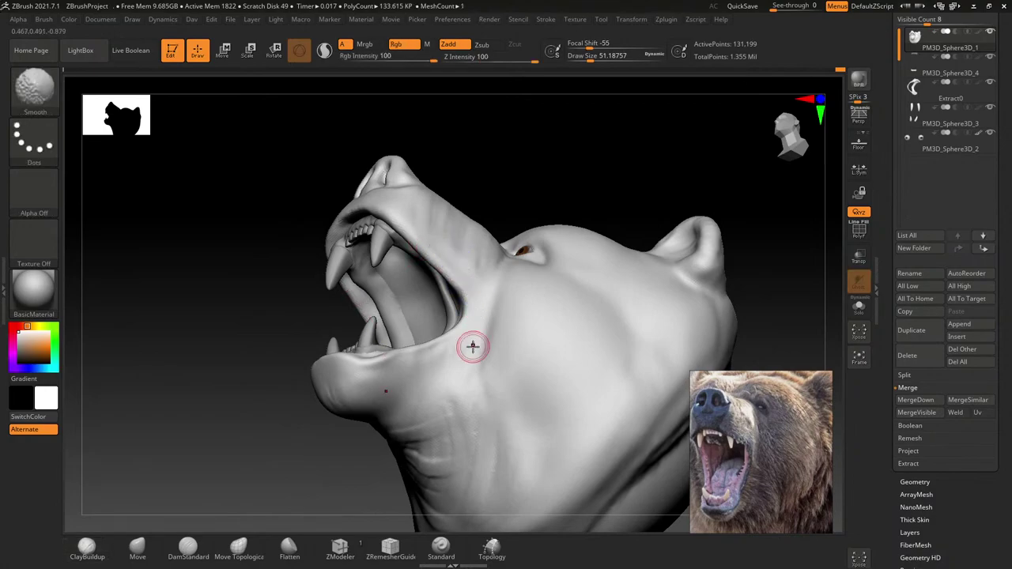
left_click_drag(472, 345, 474, 350)
left_click_drag(463, 389, 440, 271)
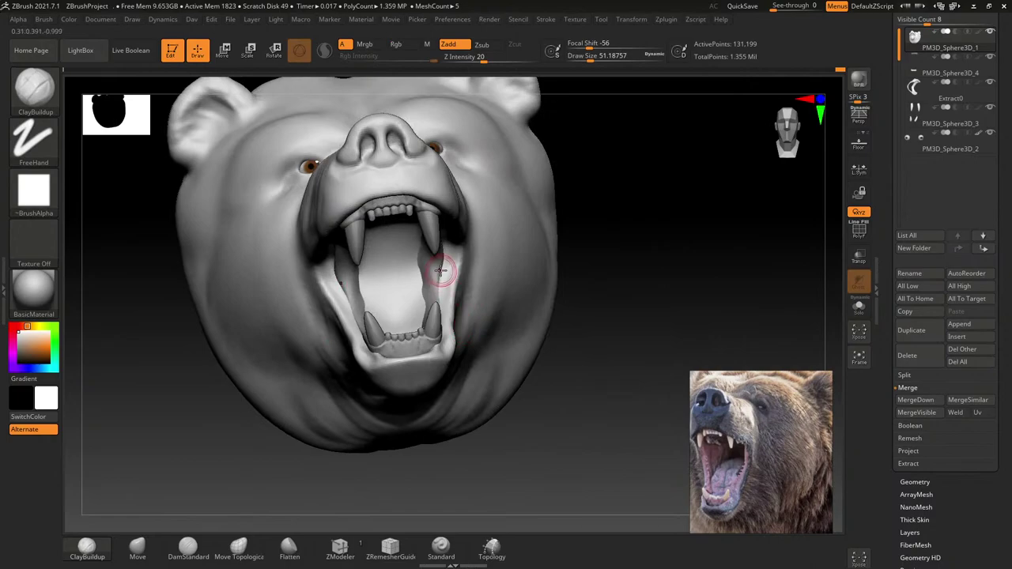
scroll(440, 271, "up", 3)
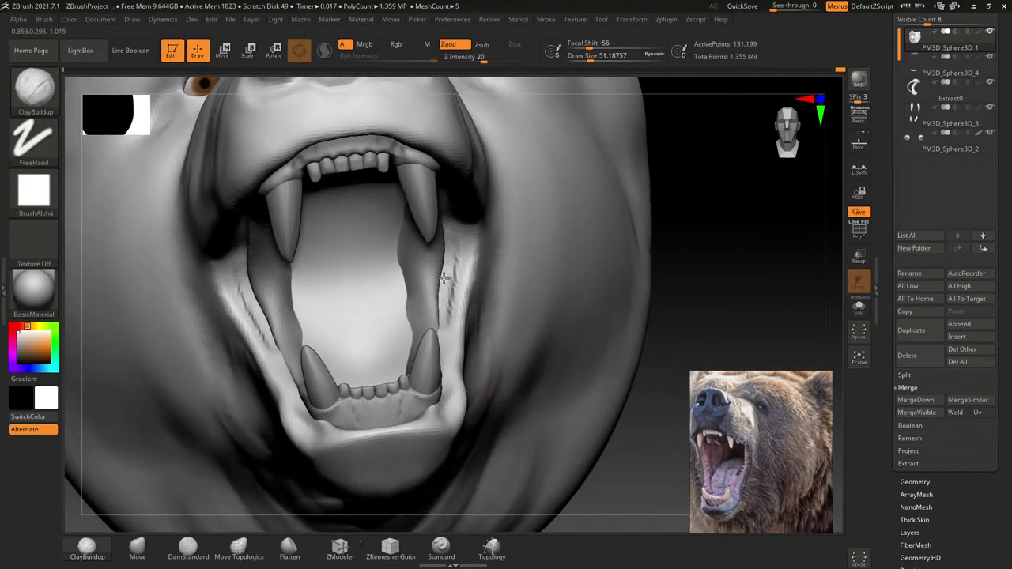
mouse_move(444, 277)
right_mouse_down()
mouse_move(442, 352)
mouse_move(422, 289)
mouse_move(439, 244)
right_mouse_up()
right_click_drag(436, 287, 443, 160)
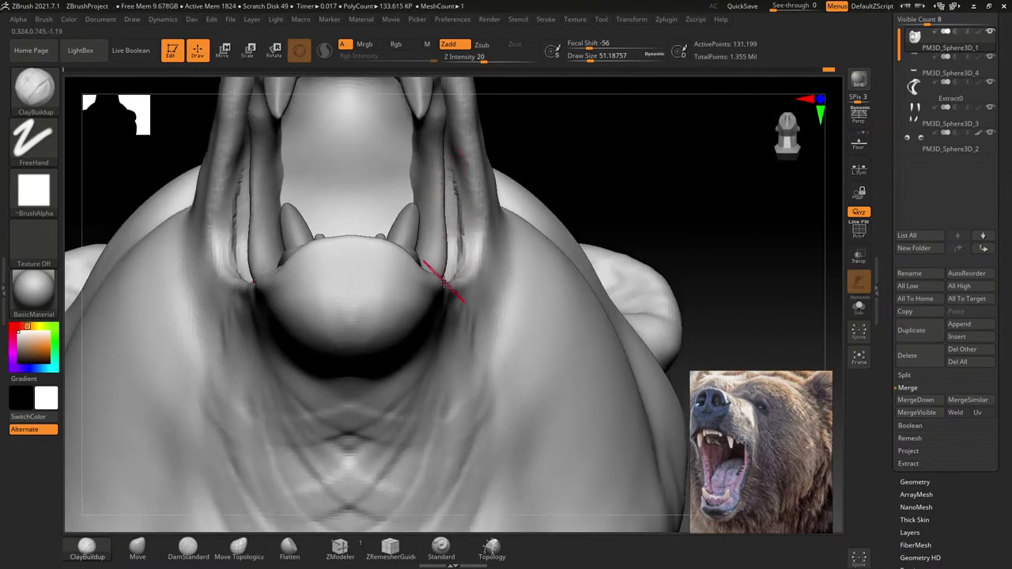
mouse_move(446, 281)
right_mouse_down("ctrl")
mouse_move(429, 192)
mouse_move(447, 275)
right_mouse_up("ctrl")
left_click(441, 198, "alt")
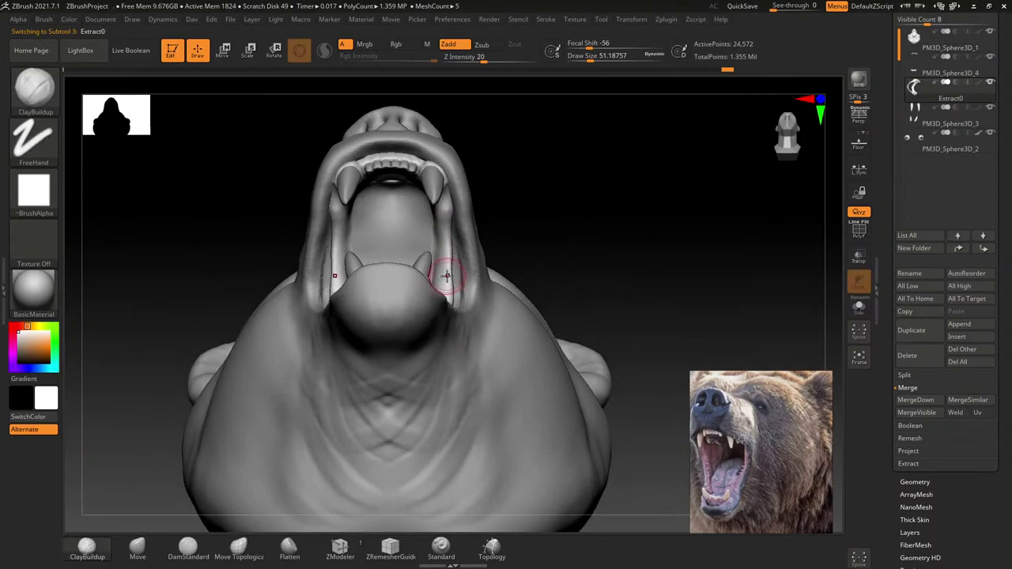
Step: Lasso-hide the neck region and hide the PM3D_Sphere3D_4 front teeth to see into the mouth
right_click_drag(374, 252, 393, 299)
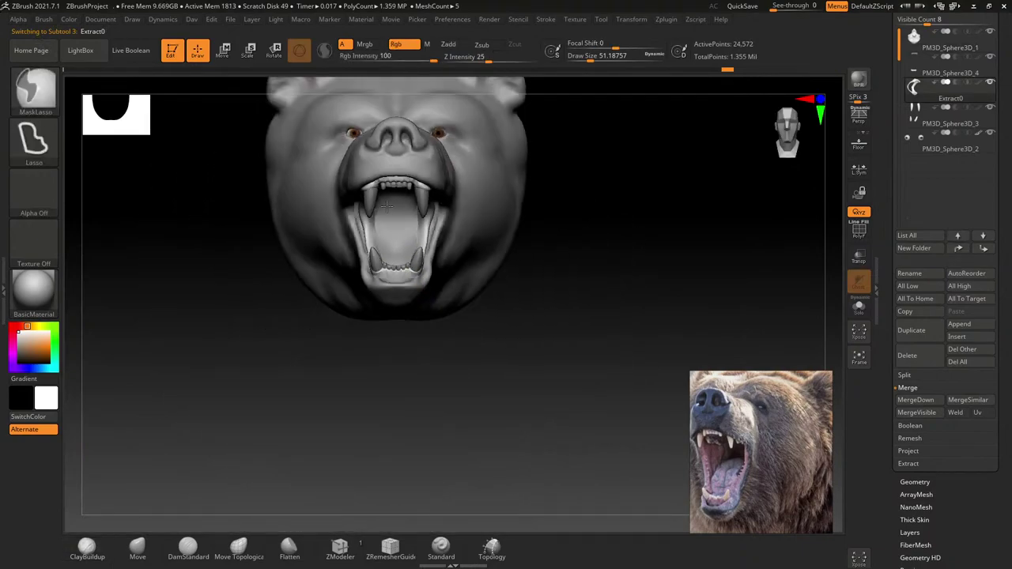
left_click_drag(260, 176, 526, 312, "ctrl")
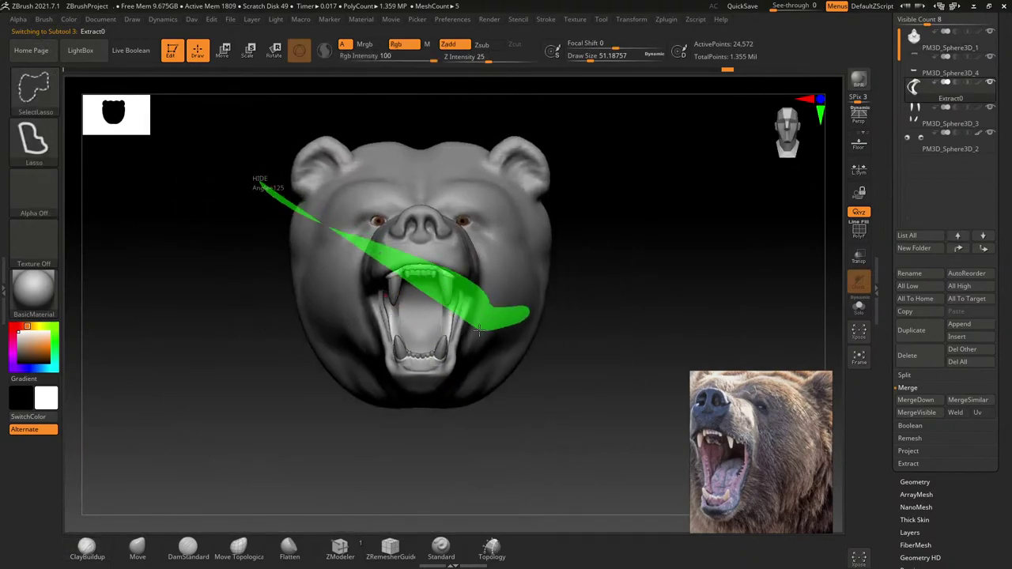
left_click_drag(486, 120, 468, 321, "ctrl+shift")
mouse_move(474, 379)
right_mouse_down()
mouse_move(461, 338)
mouse_move(443, 348)
right_mouse_up()
mouse_move(414, 484)
left_mouse_down("ctrl+alt+shift")
mouse_move(498, 336)
mouse_move(316, 379)
left_mouse_up("ctrl+alt+shift")
right_click_drag(300, 377, 425, 338)
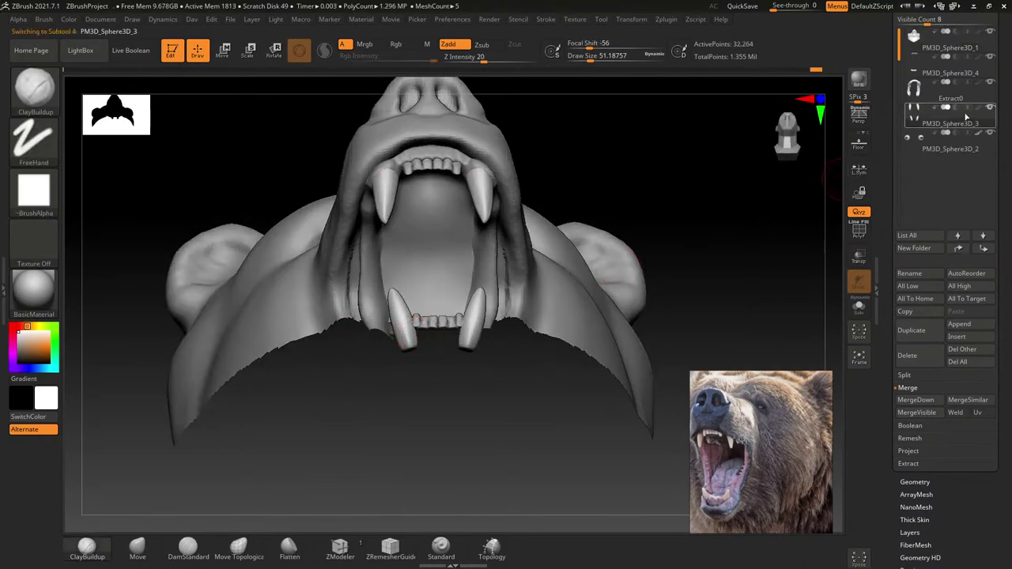
mouse_move(949, 73)
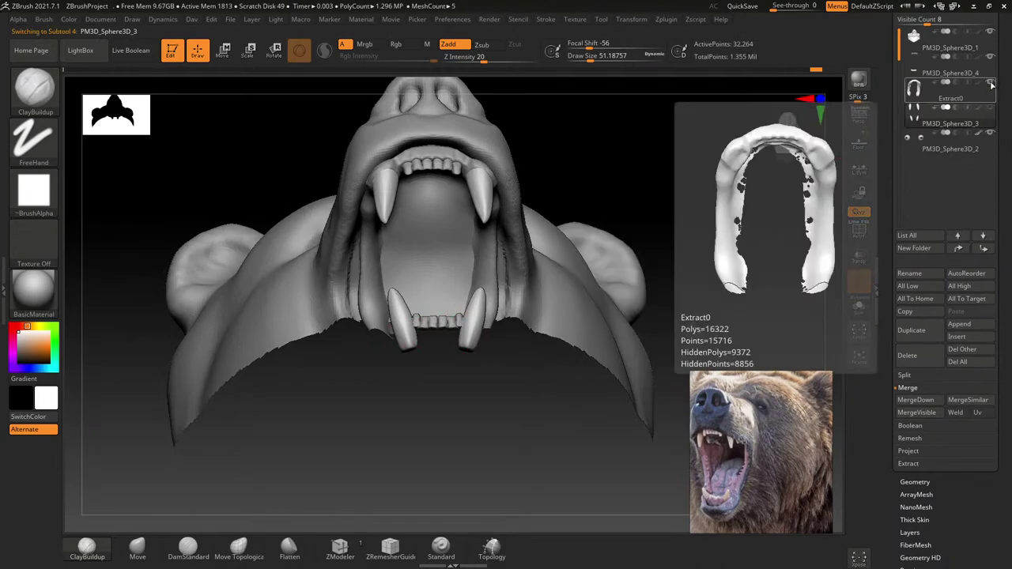
left_click(991, 57)
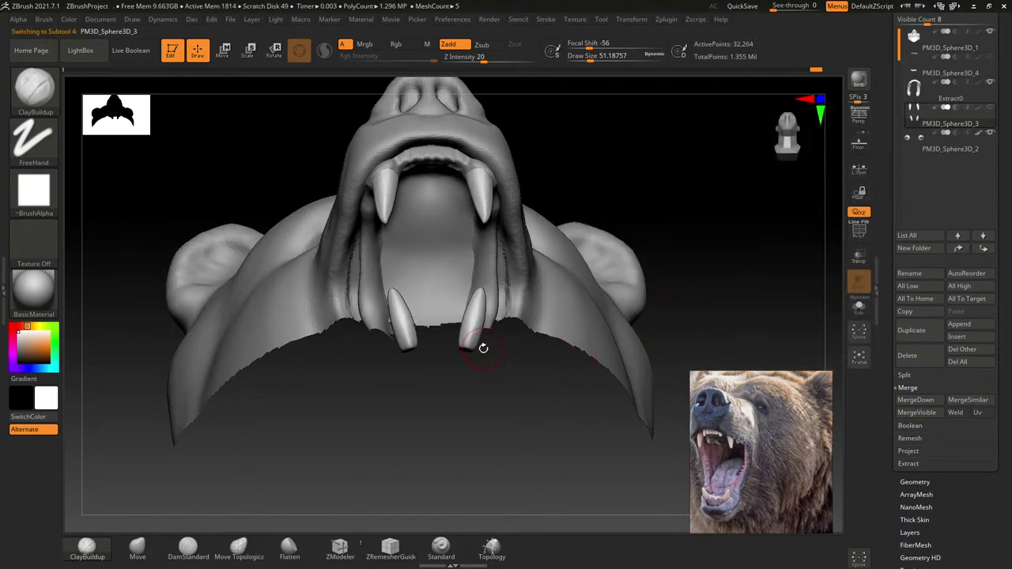
mouse_move(483, 348)
left_mouse_down()
mouse_move(445, 291)
mouse_move(309, 497)
left_mouse_up()
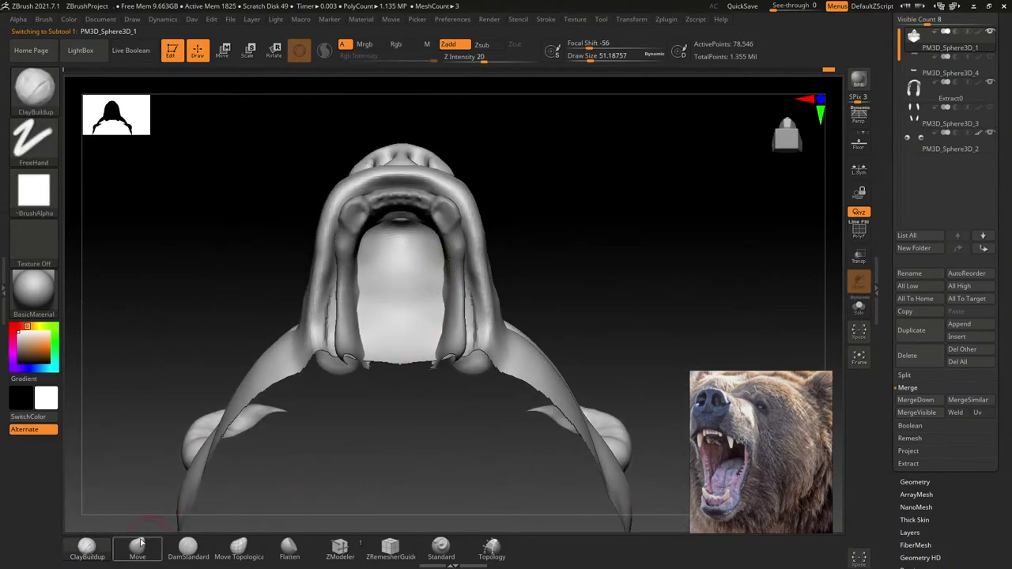
Step: Use the Move brush on Extract0 to pull the lower gum's inner edges into shape
left_click(139, 546)
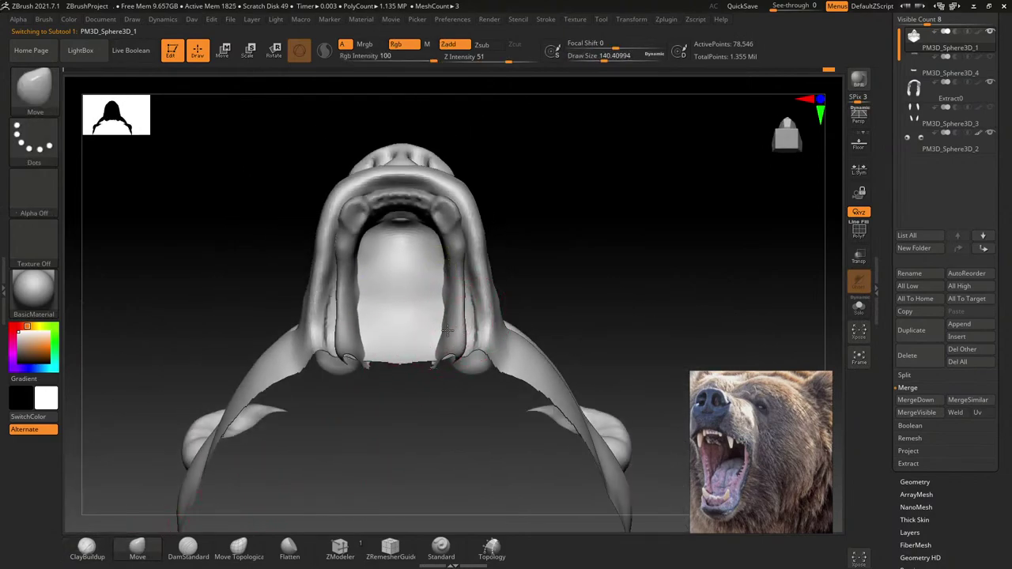
left_click(449, 305, "alt")
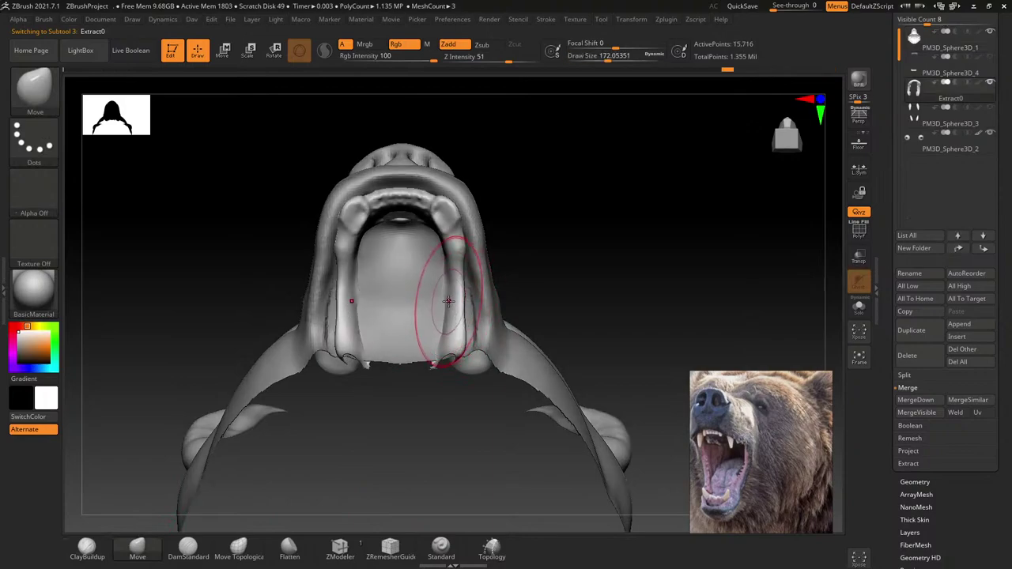
right_click_drag(440, 335, 455, 348)
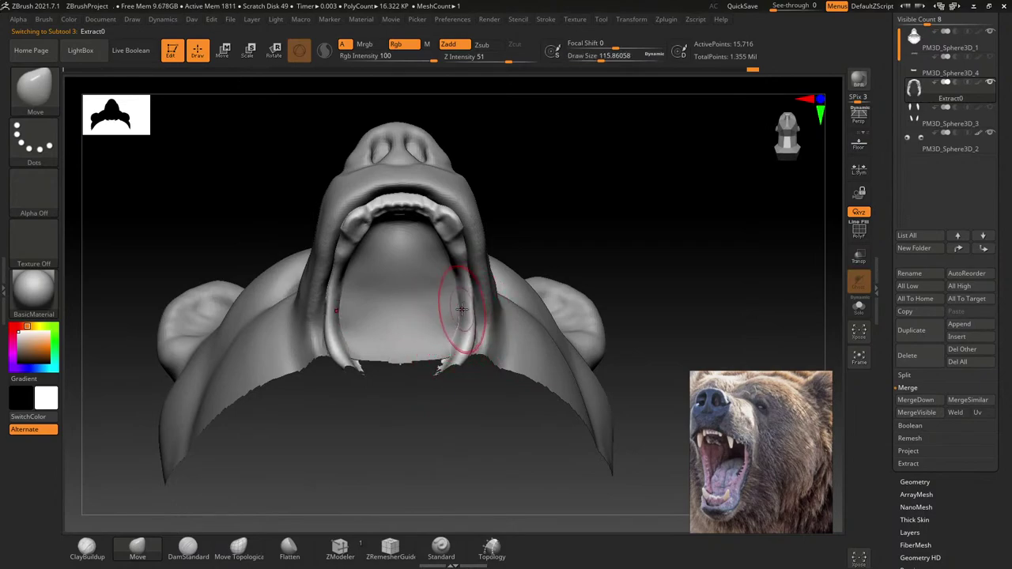
mouse_move(448, 339)
right_mouse_down()
mouse_move(450, 360)
mouse_move(462, 299)
mouse_move(443, 238)
right_mouse_up()
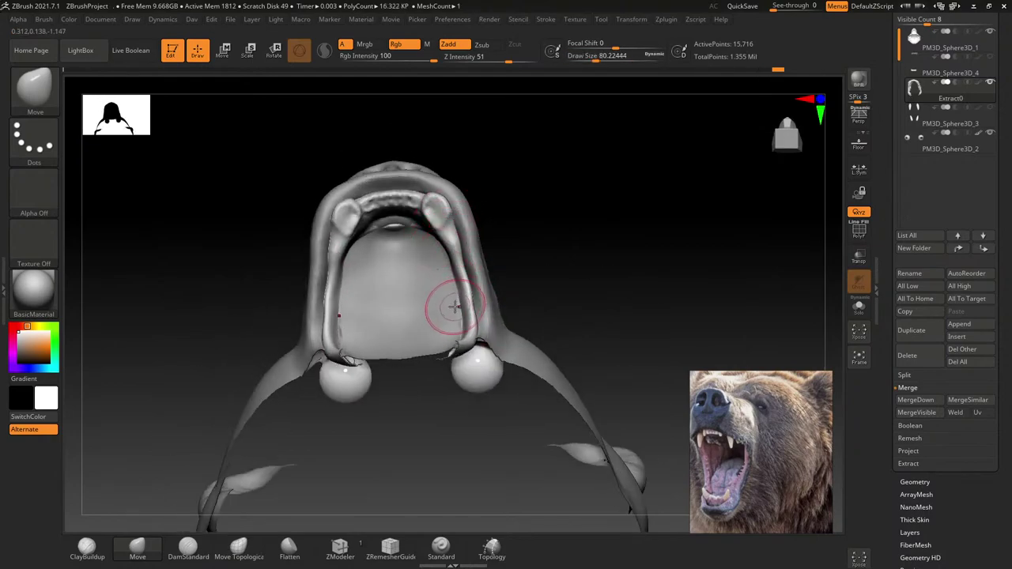
mouse_move(460, 307)
right_mouse_down()
mouse_move(477, 242)
mouse_move(451, 355)
mouse_move(458, 384)
mouse_move(471, 375)
mouse_move(452, 317)
right_mouse_up()
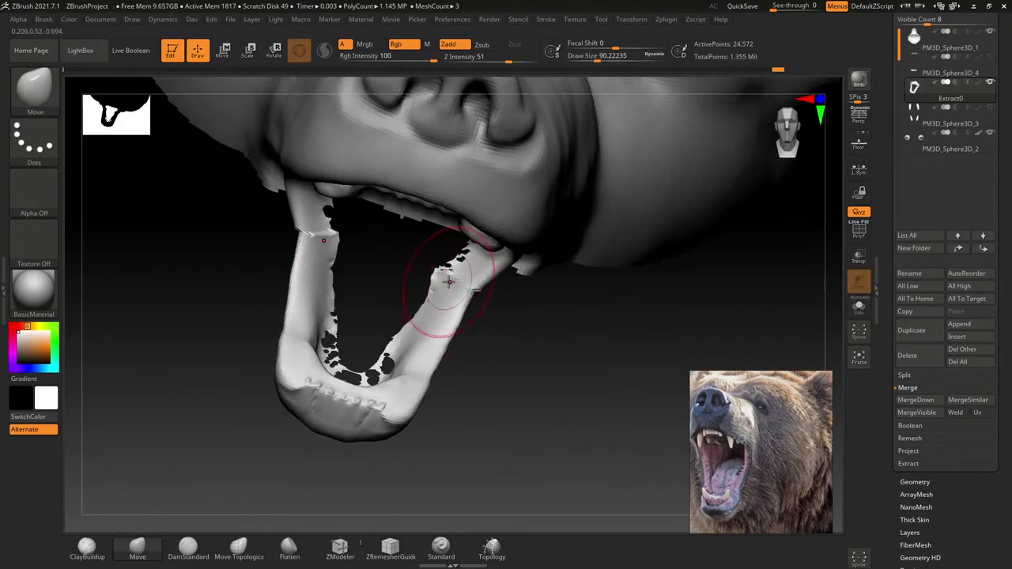
mouse_move(459, 294)
left_mouse_down()
mouse_move(419, 336)
mouse_move(418, 317)
mouse_move(456, 283)
left_mouse_up()
right_click_drag(456, 285, 464, 293)
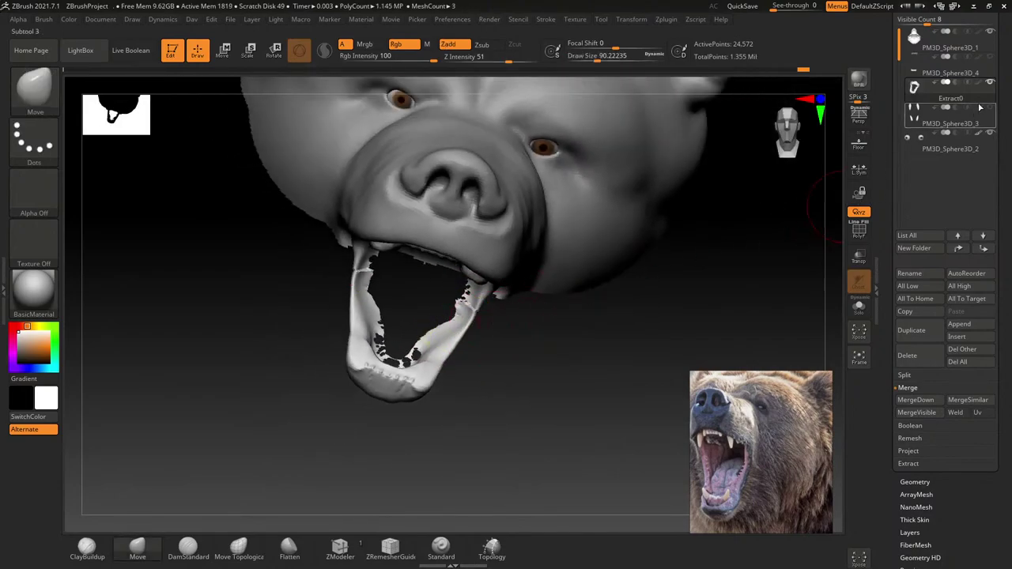
Step: Switch between the head and gum meshes and review the face from below and front
left_click(565, 283, "alt")
mouse_move(576, 355)
right_mouse_down()
mouse_move(564, 377)
mouse_move(427, 324)
right_mouse_up()
left_click(429, 327, "alt")
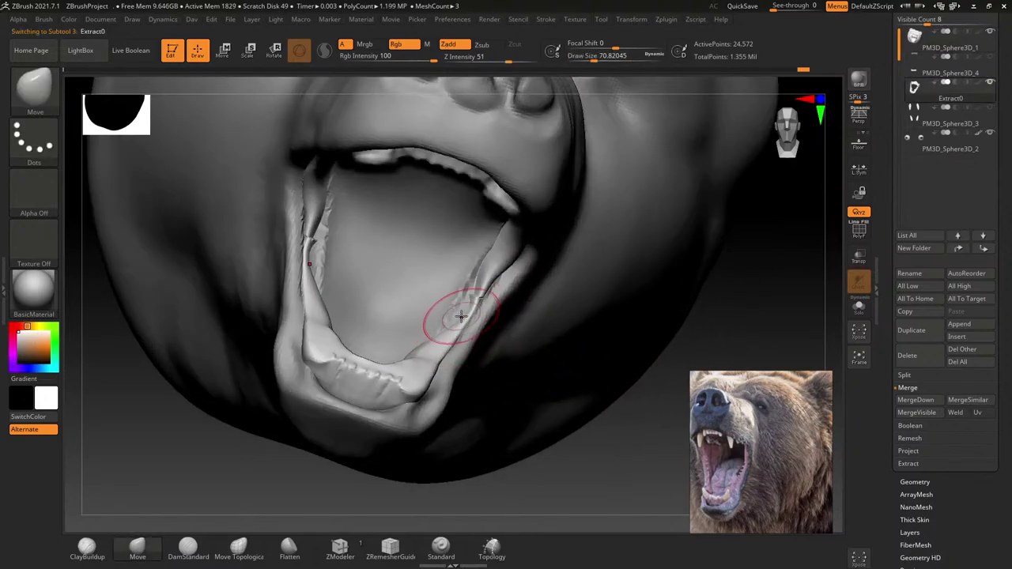
right_click_drag(464, 350, 509, 362)
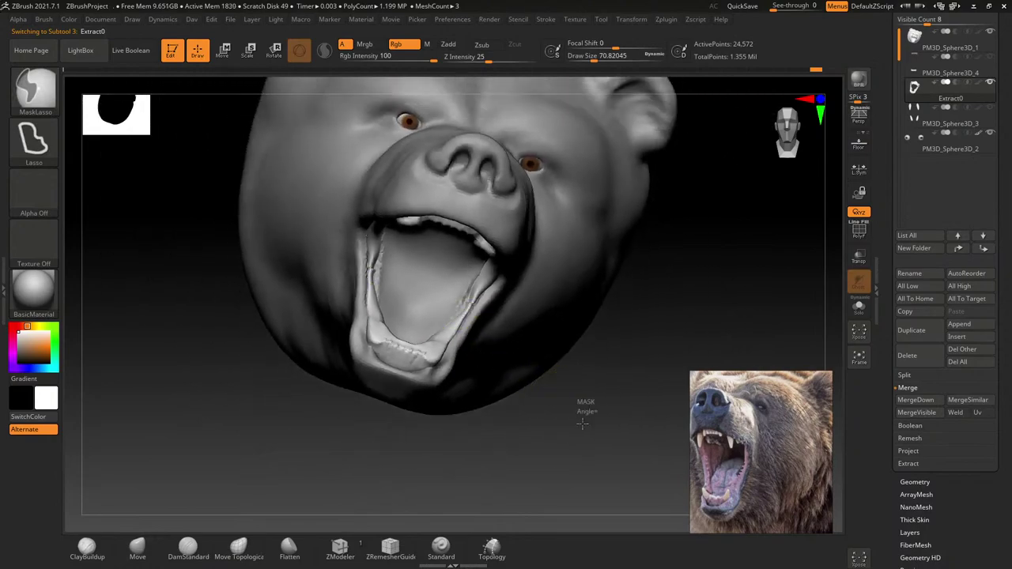
right_click_drag(519, 436, 455, 385)
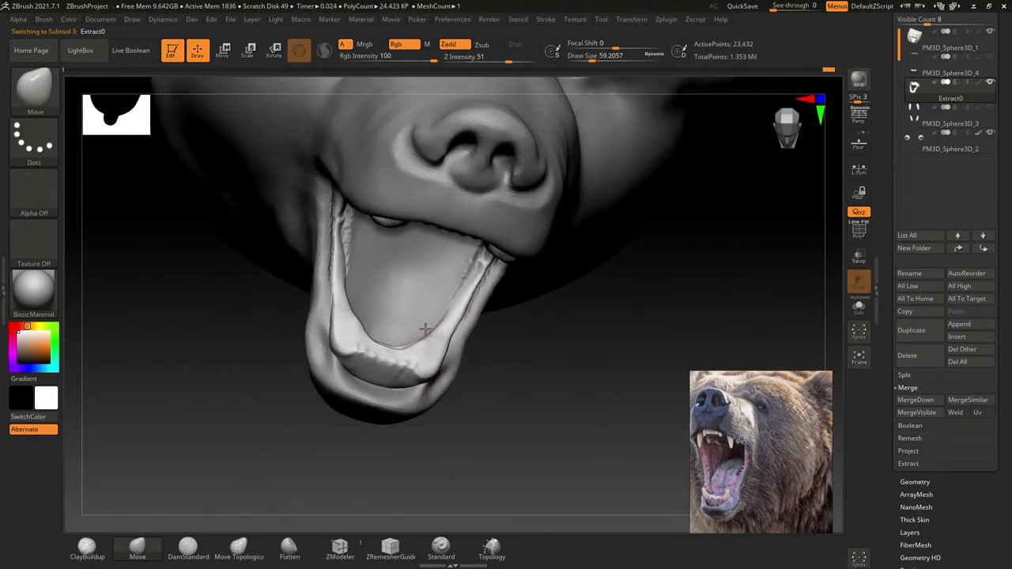
right_click_drag(449, 296, 468, 335, "ctrl")
right_click_drag(484, 459, 621, 316)
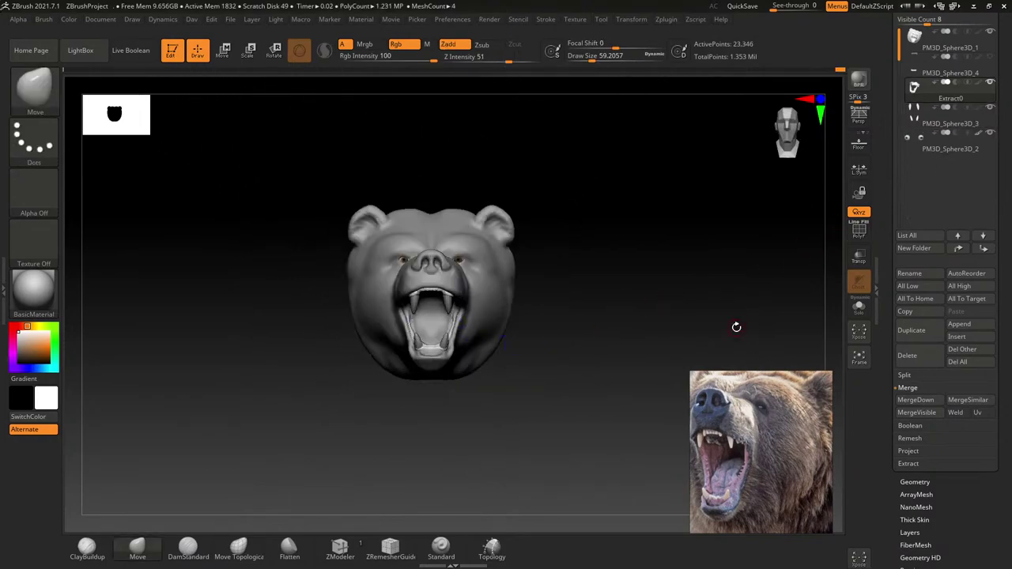
Step: Select PM3D_Sphere3D_1 and turn its visibility back on so the eye shows
right_click_drag(735, 324, 649, 317)
left_click(931, 148)
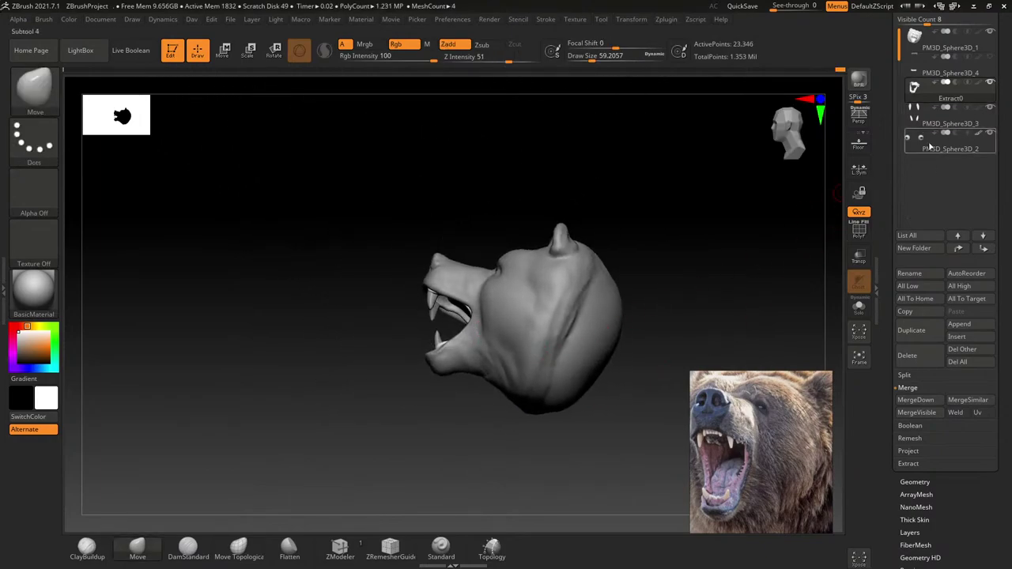
left_click(991, 56)
right_click_drag(379, 356, 516, 355)
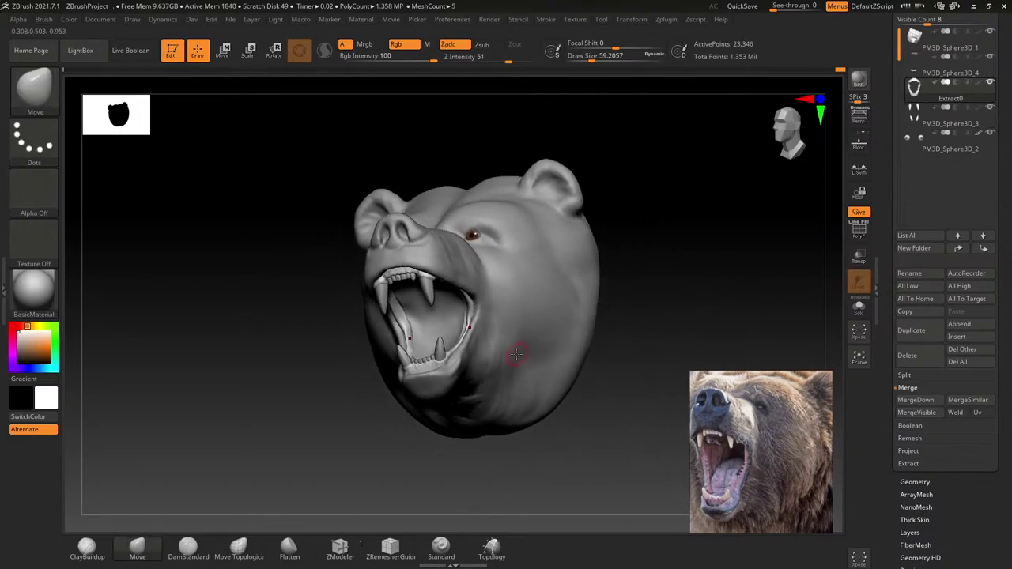
right_click_drag(516, 355, 419, 311)
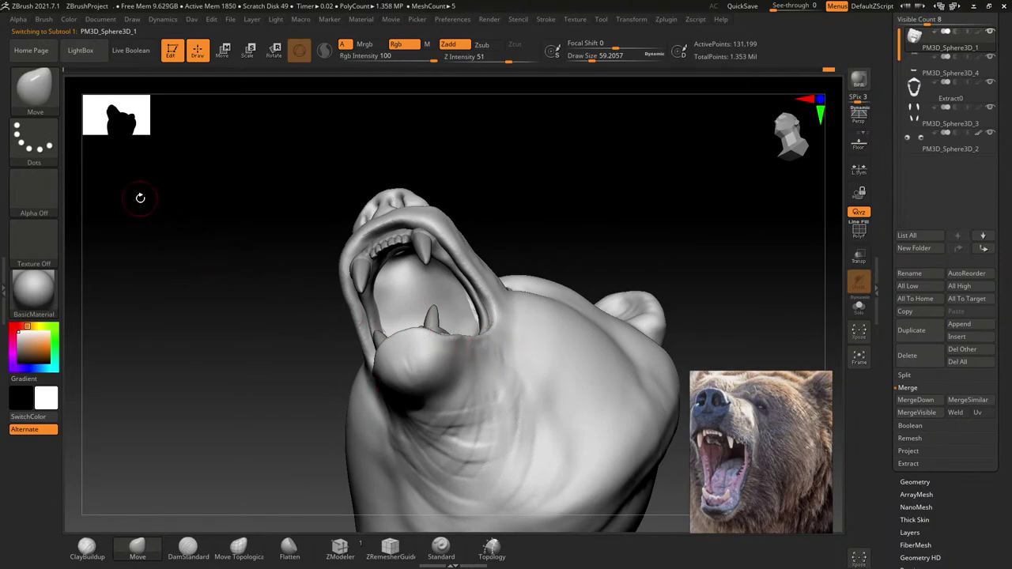
Step: With ClayBuildup, roughen the roof of the mouth with striated strokes
left_click(87, 545)
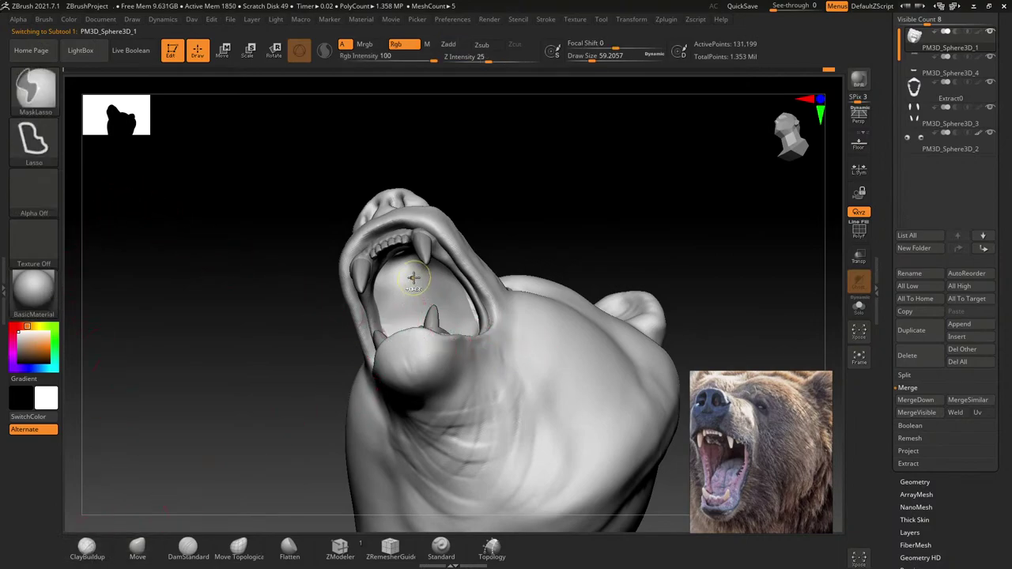
right_click_drag(414, 276, 417, 290)
mouse_move(417, 293)
left_mouse_down()
mouse_move(371, 293)
mouse_move(412, 269)
mouse_move(379, 292)
left_mouse_up()
right_click_drag(387, 296, 402, 302)
mouse_move(401, 303)
left_mouse_down()
mouse_move(470, 304)
mouse_move(388, 314)
left_mouse_up()
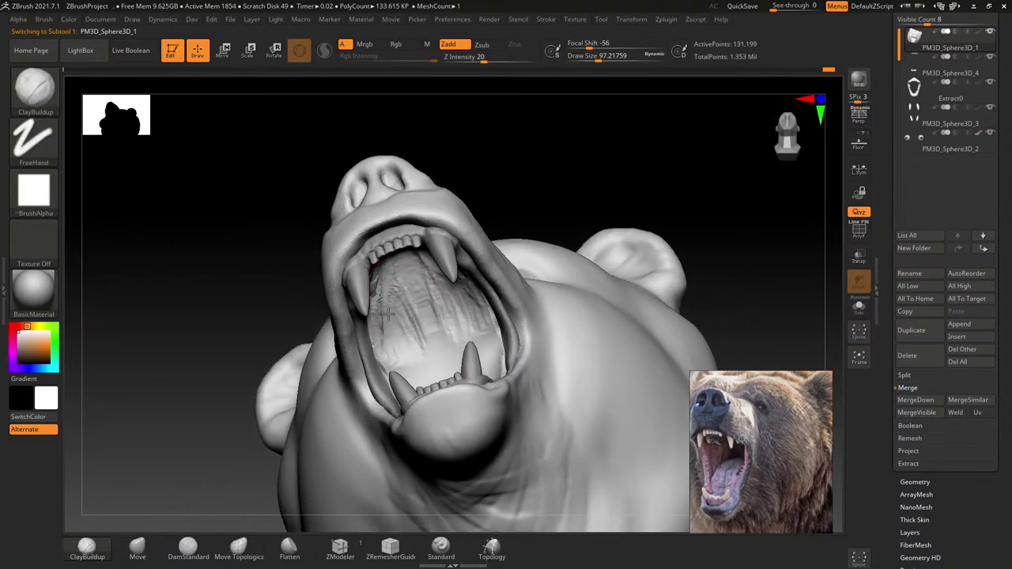
Step: Add more streaky detail inside the mouth from a more frontal angle
right_click_drag(459, 345, 442, 316)
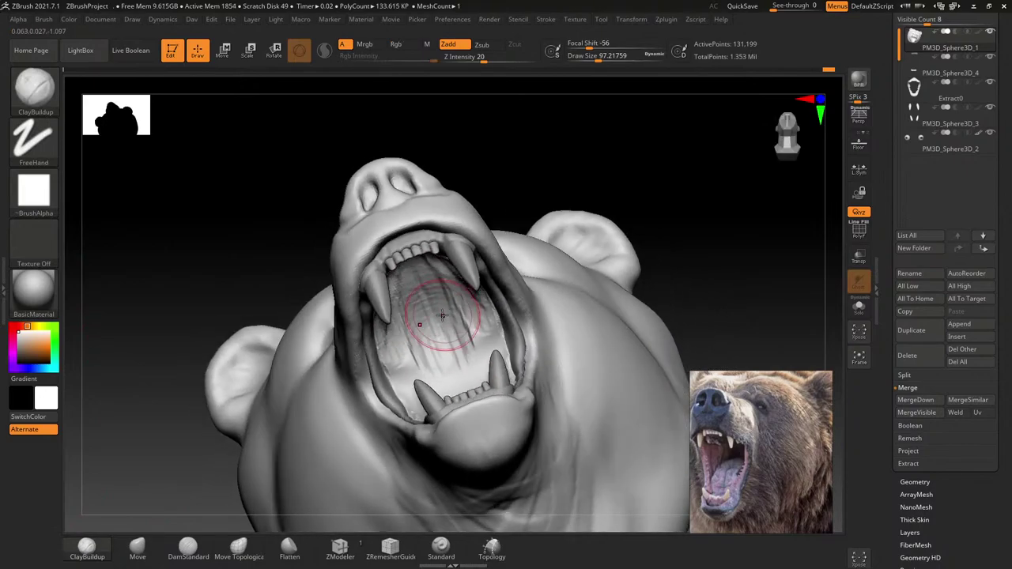
mouse_move(449, 370)
right_mouse_down()
mouse_move(462, 363)
mouse_move(440, 386)
right_mouse_up()
left_click_drag(426, 395, 411, 393)
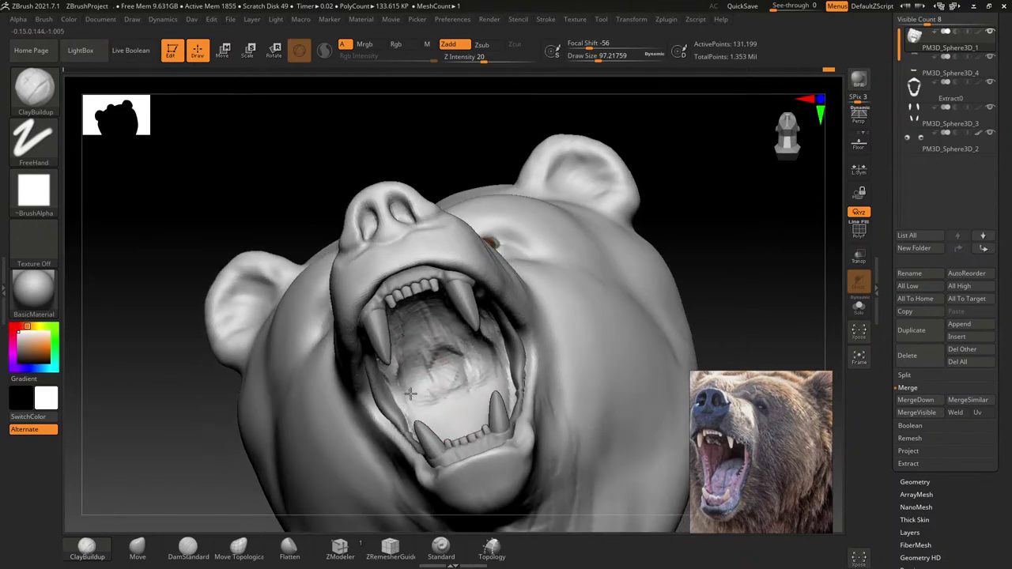
mouse_move(403, 375)
right_mouse_down()
mouse_move(409, 355)
mouse_move(446, 398)
mouse_move(417, 376)
right_mouse_up()
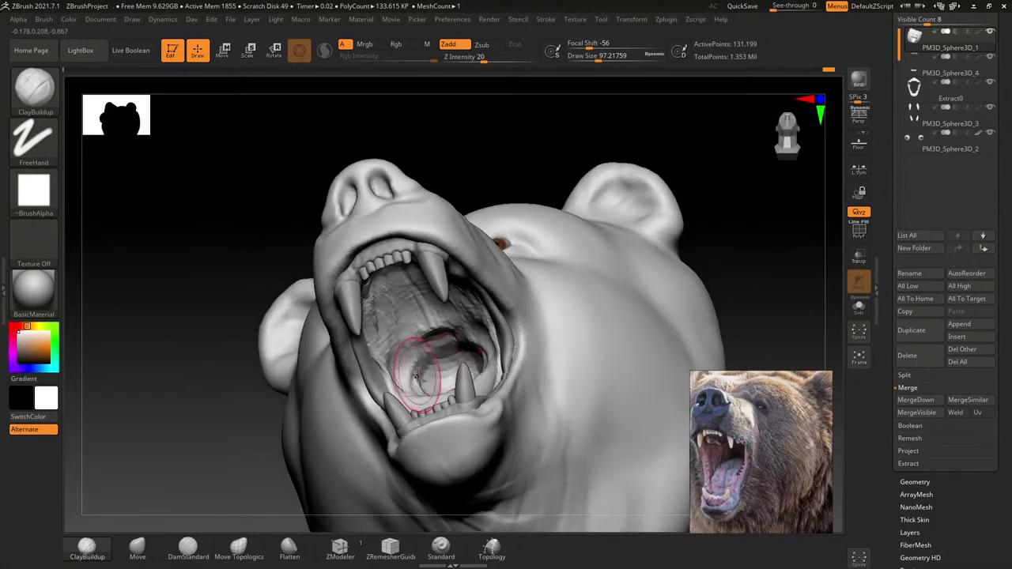
right_click_drag(410, 308, 414, 315)
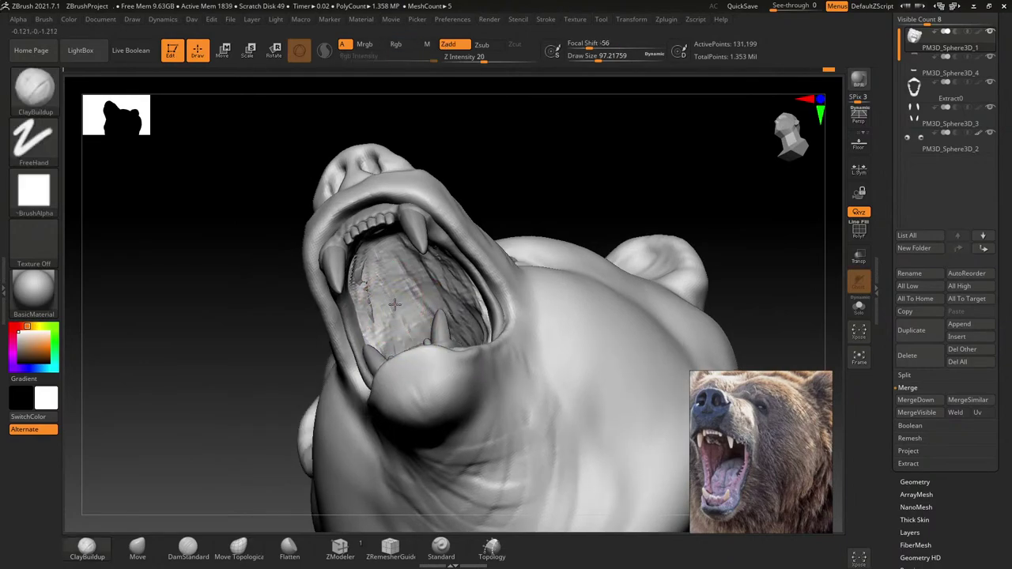
right_click_drag(403, 329, 493, 197)
Step: Pick the MaskPen brush and paint a mask over the inside of the mouth
key("shift")
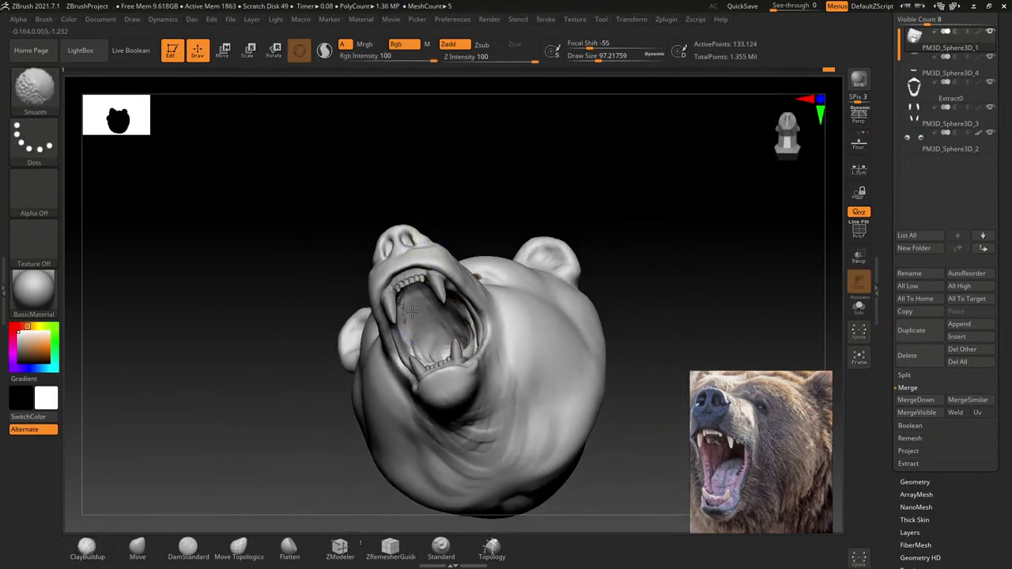
mouse_move(412, 310)
right_mouse_down()
mouse_move(418, 336)
mouse_move(402, 324)
mouse_move(407, 311)
mouse_move(445, 375)
right_mouse_up()
mouse_move(476, 339)
right_mouse_down()
mouse_move(427, 289)
mouse_move(425, 248)
right_mouse_up()
key("space")
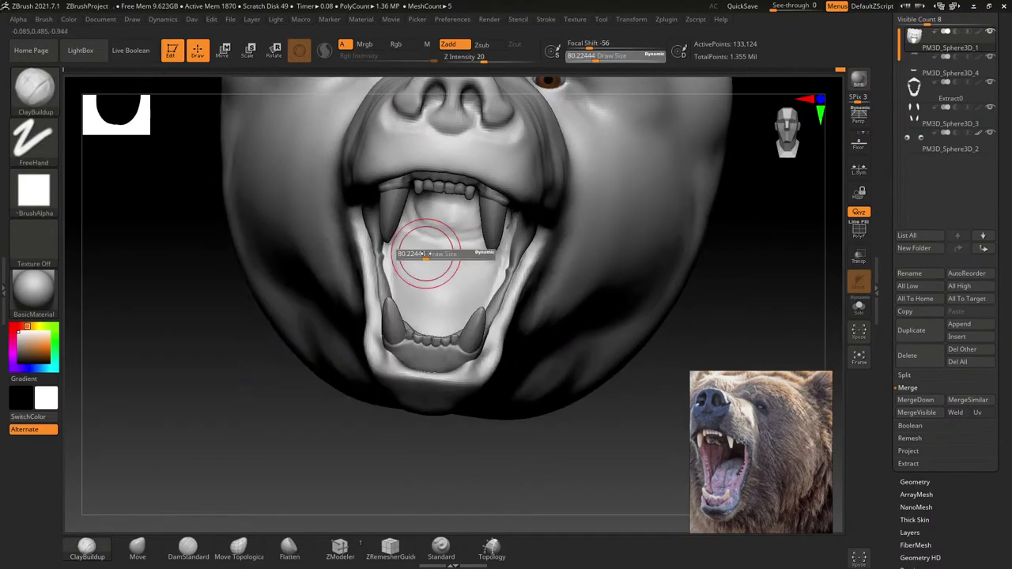
key("ctrl")
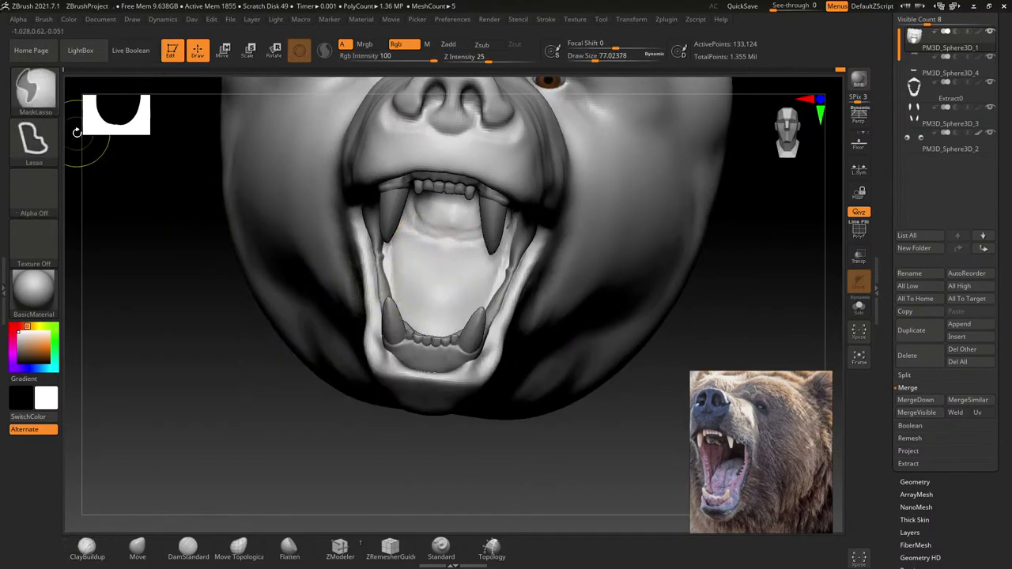
left_click(33, 87)
left_click(211, 101)
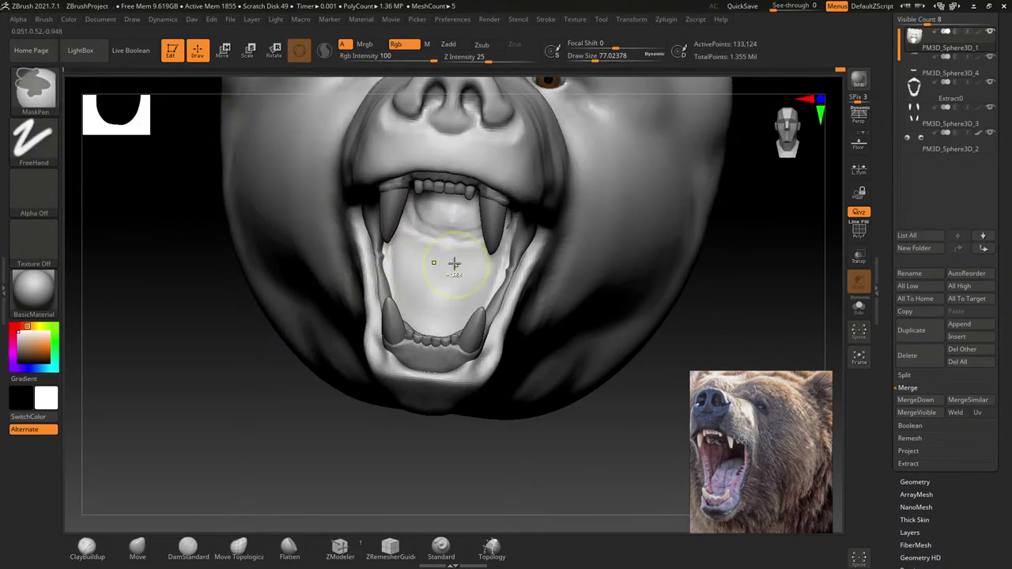
mouse_move(427, 237)
left_mouse_down("ctrl")
mouse_move(475, 285)
mouse_move(430, 231)
mouse_move(441, 214)
left_mouse_up("ctrl")
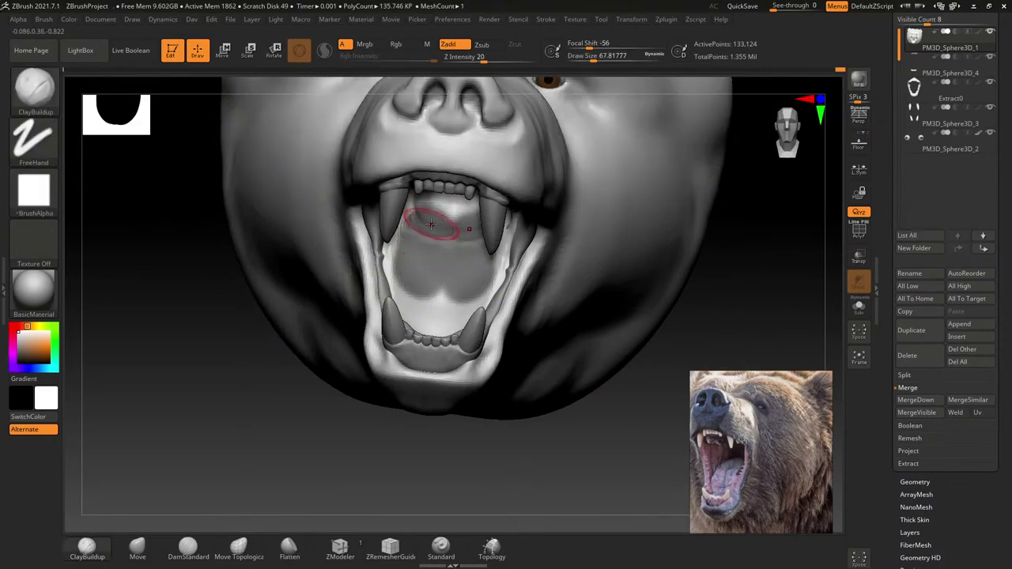
left_click_drag(423, 265, 443, 317, "ctrl")
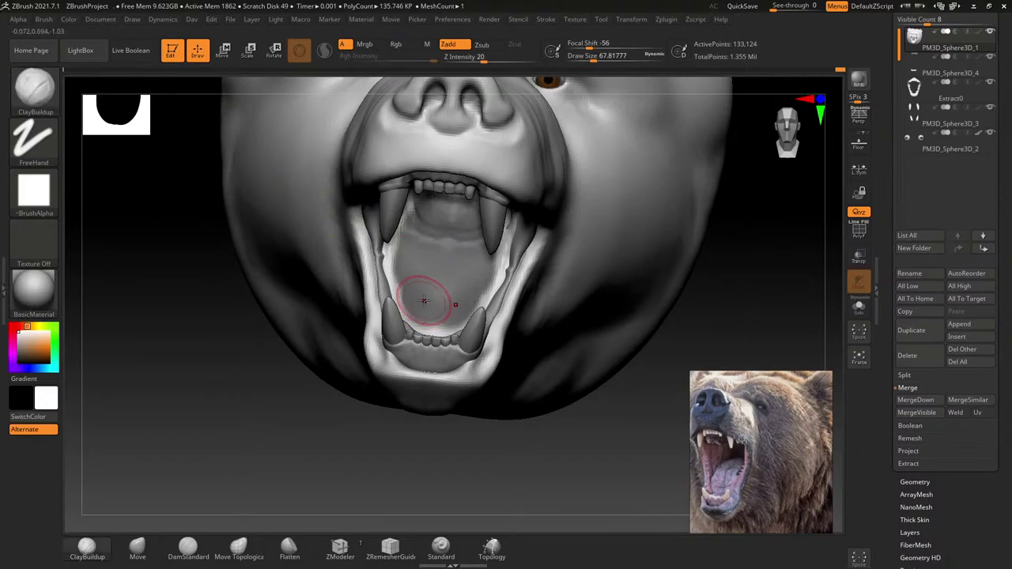
right_click_drag(429, 293, 412, 294)
left_click_drag(412, 295, 414, 314, "ctrl")
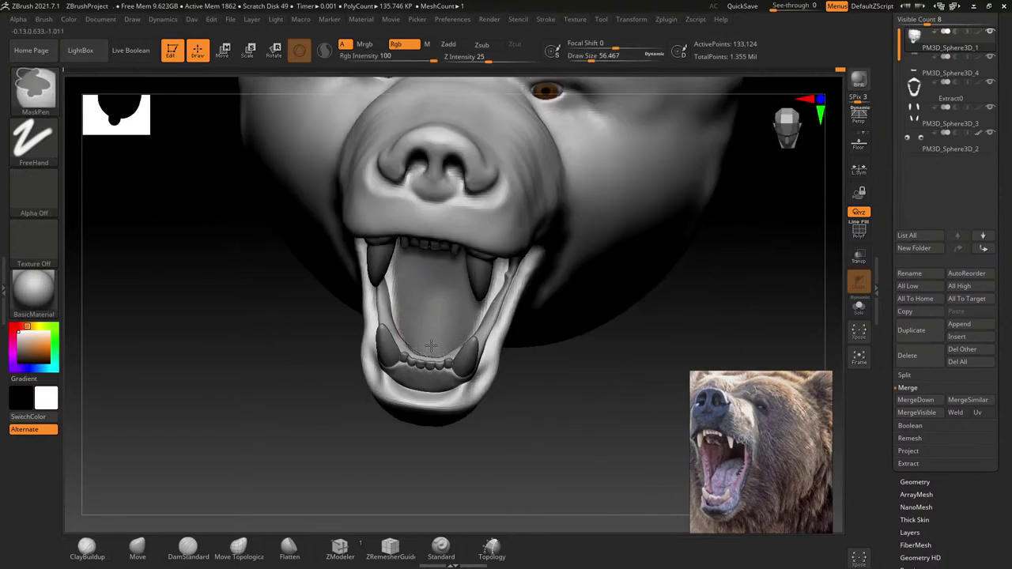
Step: Preview extracting the masked mouth interior with smoothing 5 and thickness 0.02
key("f")
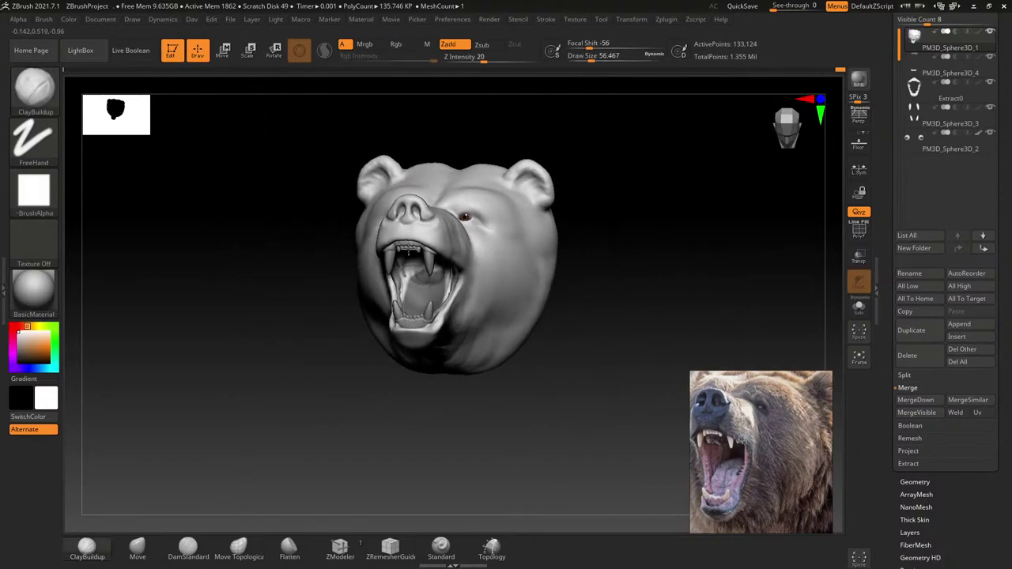
left_click_drag(633, 269, 633, 316)
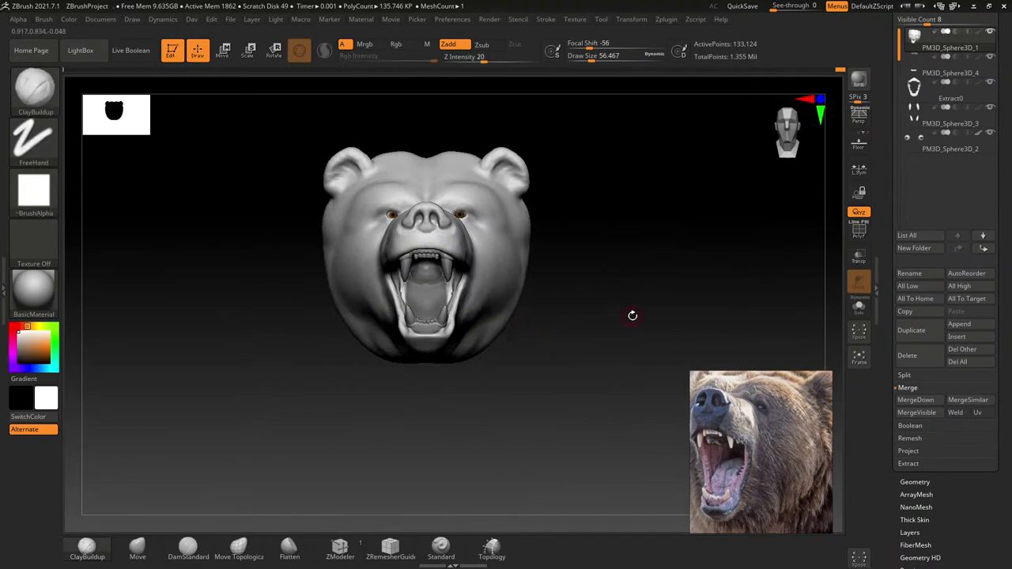
left_click(918, 463)
left_click(927, 462)
Step: Keep the extracted mouth shell as Extract2, hide the bear head, and solo the shell
right_click_drag(630, 384, 531, 350, "ctrl")
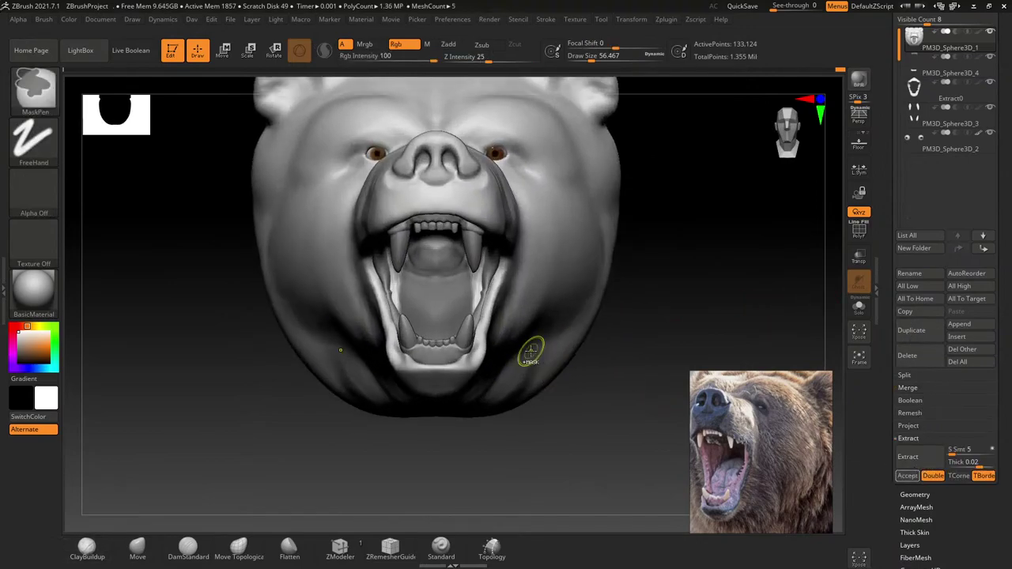
left_click(907, 475)
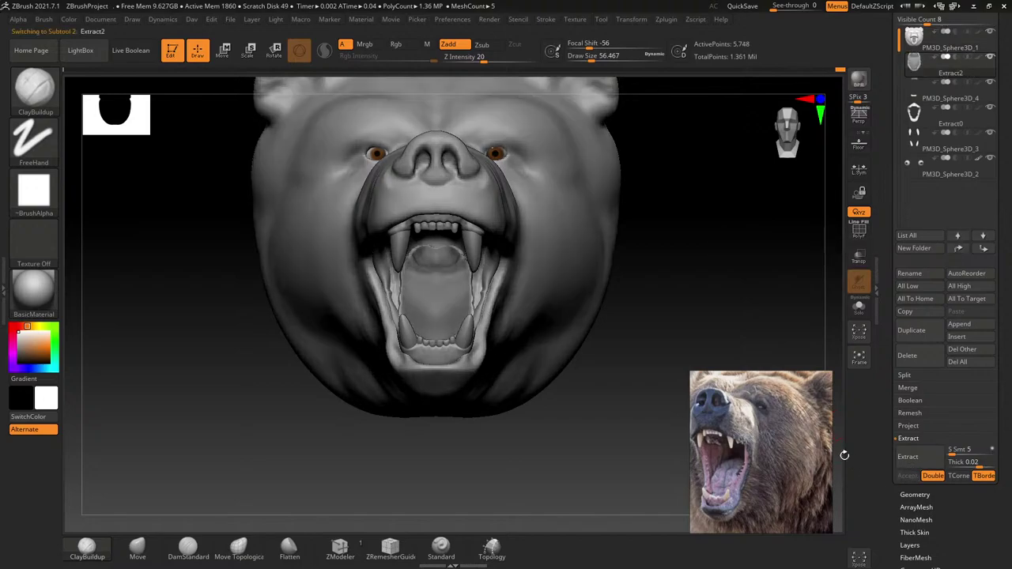
left_click(990, 33)
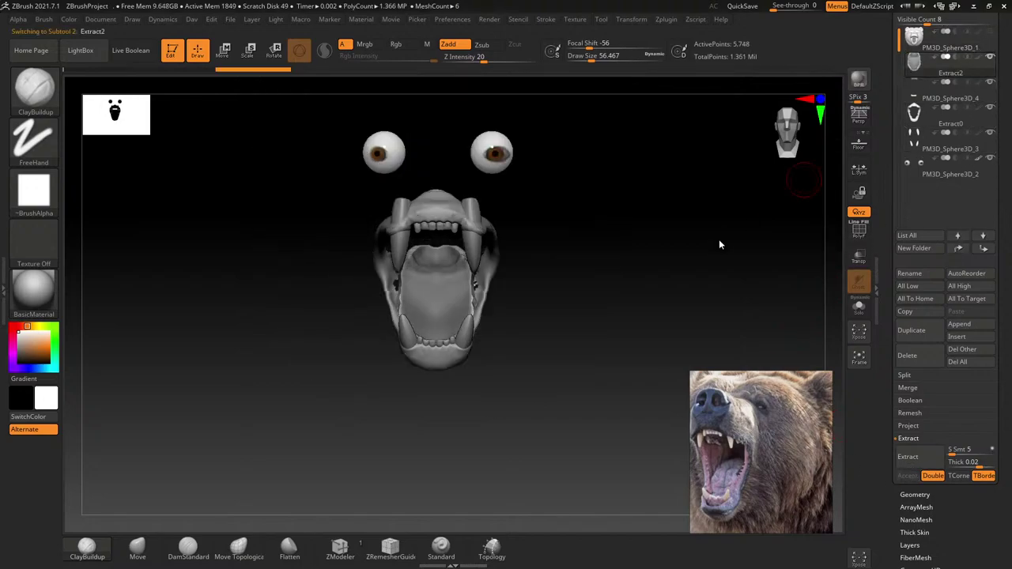
left_click_drag(515, 322, 558, 319)
left_click(859, 311)
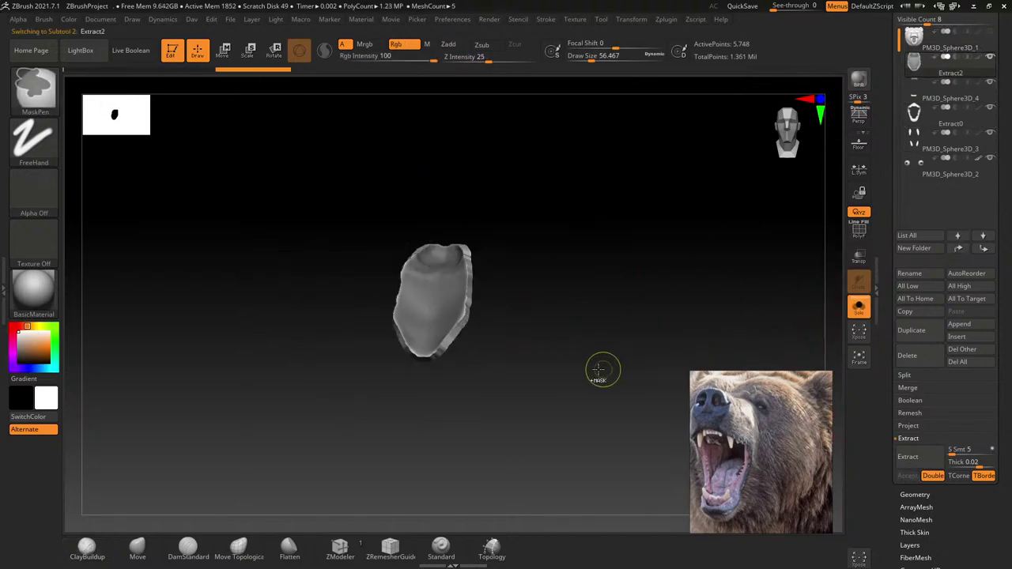
left_click_drag(493, 350, 474, 335, "shift")
Step: Remesh the extracted shell evenly with a blur of 100
key("space")
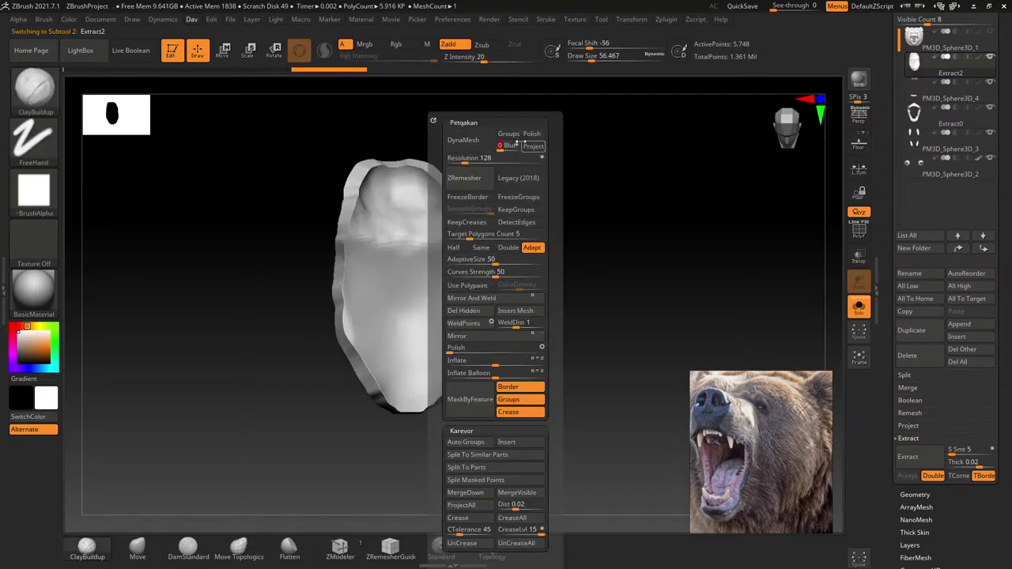
left_click(516, 145)
type("100")
left_click(463, 140)
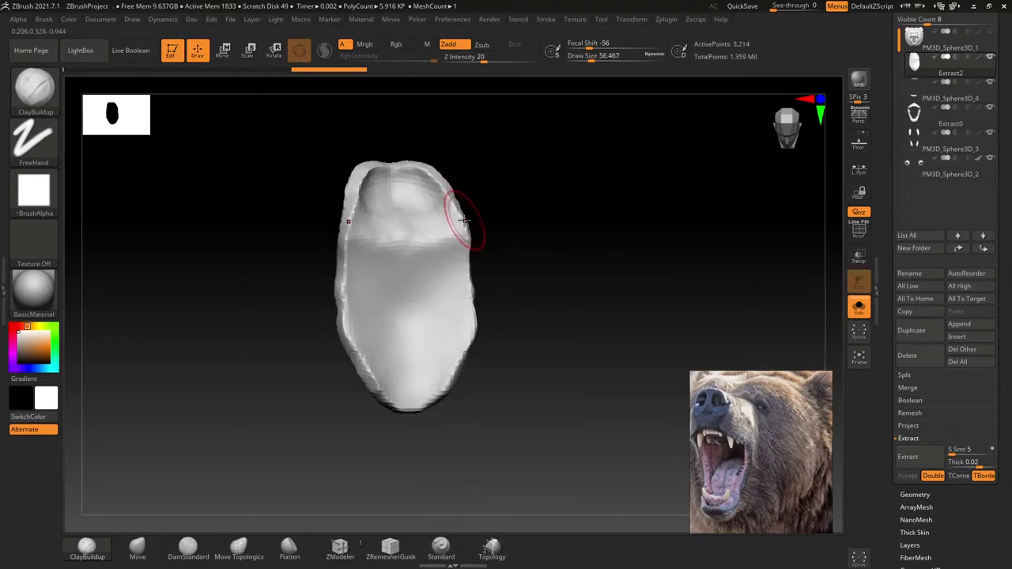
key("space")
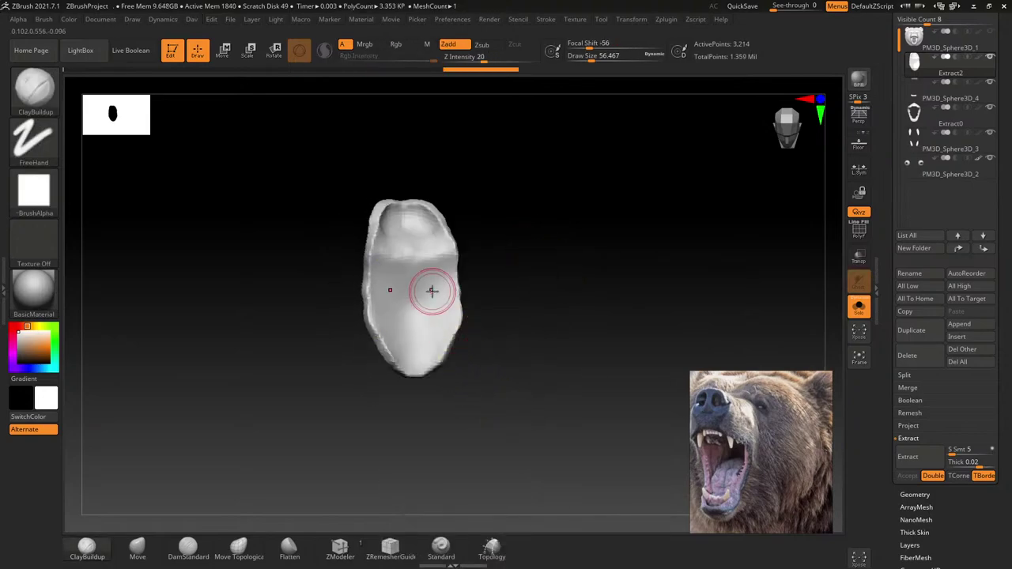
Step: Carve vertical ridges into the palate, resizing the brush for finer middle and lower ridges
mouse_move(430, 290)
right_mouse_down()
mouse_move(419, 239)
mouse_move(506, 351)
right_mouse_up()
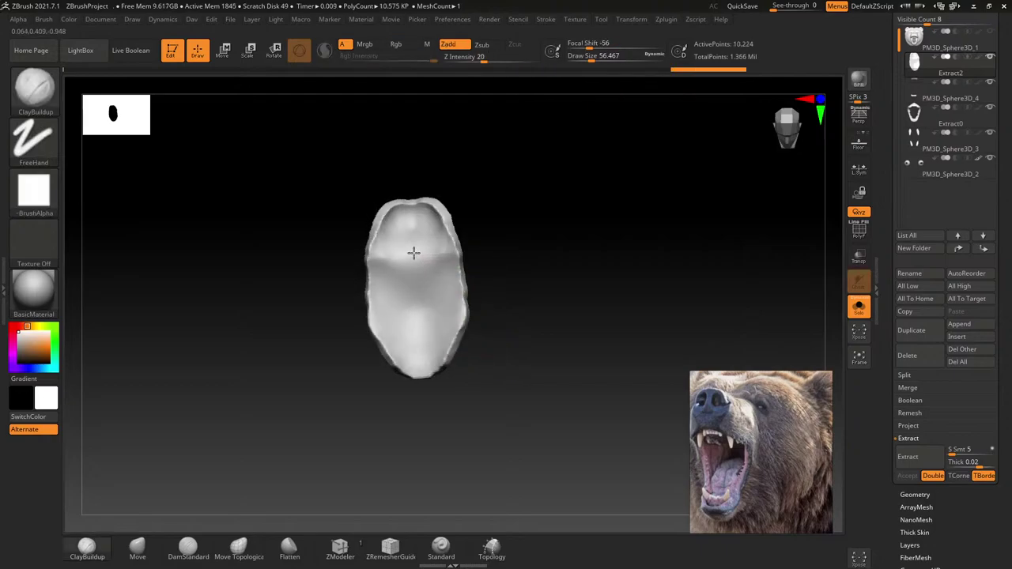
key("s")
left_click(404, 230)
mouse_move(413, 204)
left_mouse_down()
mouse_move(401, 244)
mouse_move(396, 233)
mouse_move(393, 292)
mouse_move(388, 267)
mouse_move(443, 308)
left_mouse_up()
key("bracketleft")
key("bracketright")
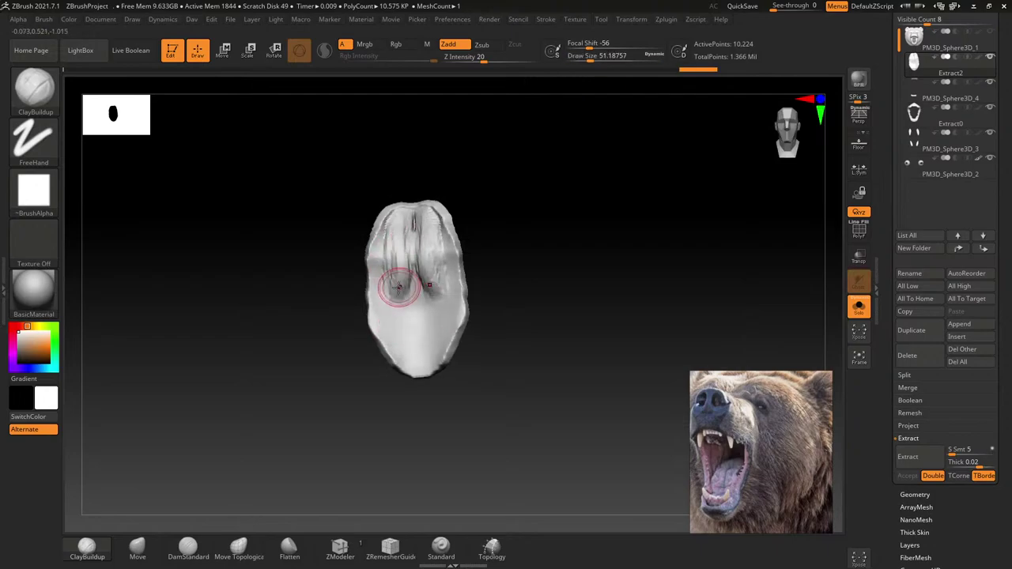
left_click_drag(403, 261, 395, 291)
key("ctrl+z")
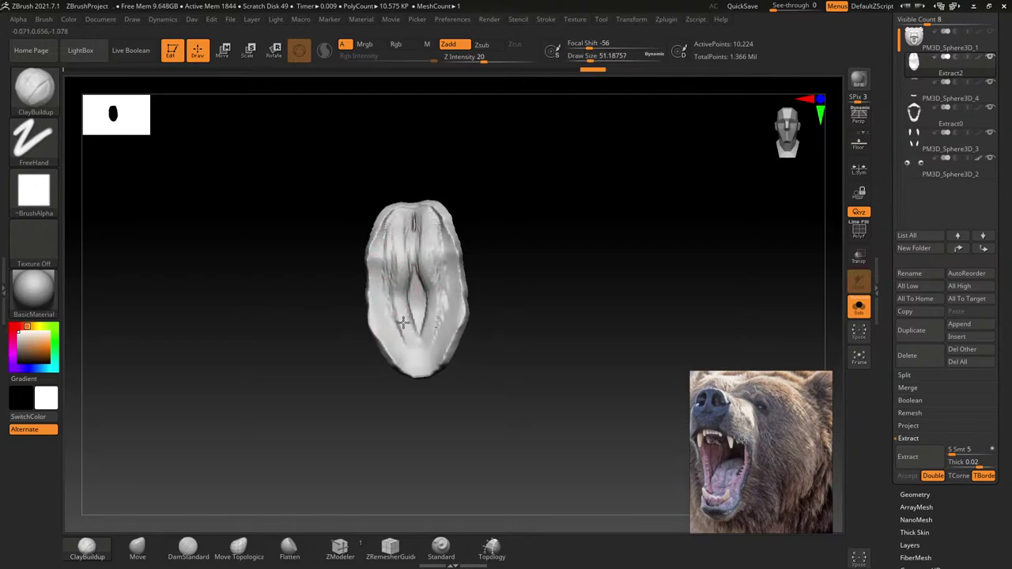
key("bracketright")
left_click_drag(417, 370, 393, 329)
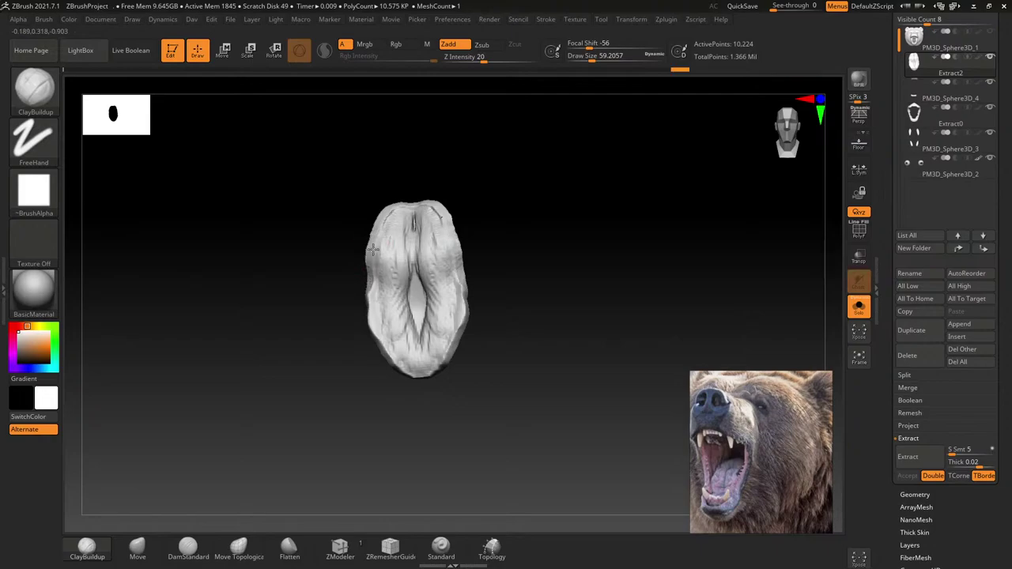
Step: Widen, smooth and round off the top of the palate
mouse_move(375, 234)
right_mouse_down()
mouse_move(385, 255)
mouse_move(361, 248)
mouse_move(365, 210)
right_mouse_up()
left_click_drag(365, 211, 366, 267)
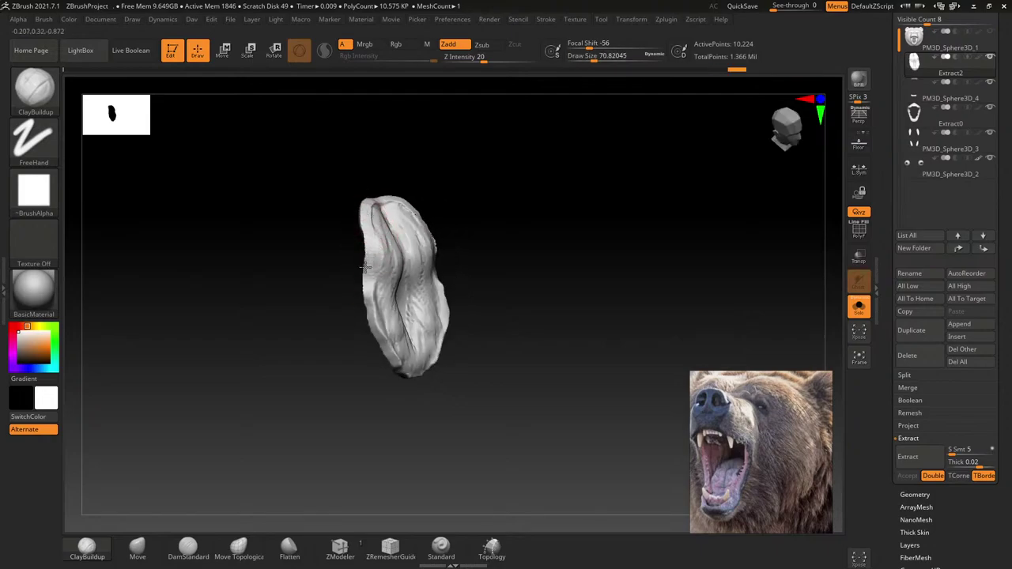
left_click_drag(359, 204, 366, 232, "shift")
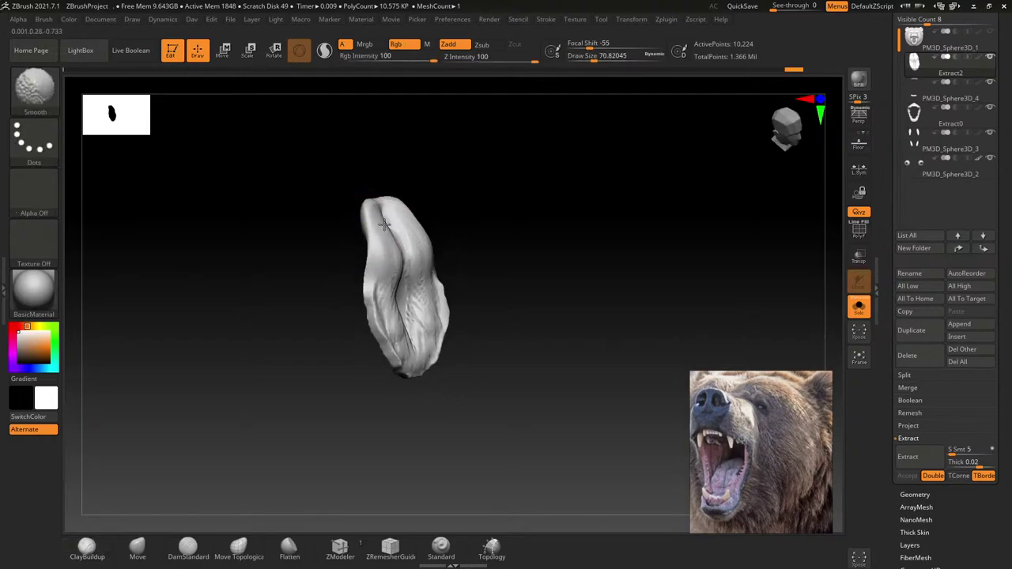
right_click_drag(395, 311, 343, 338)
right_click_drag(429, 234, 452, 228)
Step: Build downward ClayBuildup ridges across the top, front, right and lower palate
key("s")
mouse_move(452, 229)
left_mouse_down()
mouse_move(473, 240)
mouse_move(503, 309)
left_mouse_up()
left_click_drag(440, 261, 443, 328)
mouse_move(491, 231)
left_mouse_down()
mouse_move(495, 333)
mouse_move(475, 336)
left_mouse_up()
left_click_drag(467, 247, 459, 312)
left_click_drag(446, 239, 454, 304)
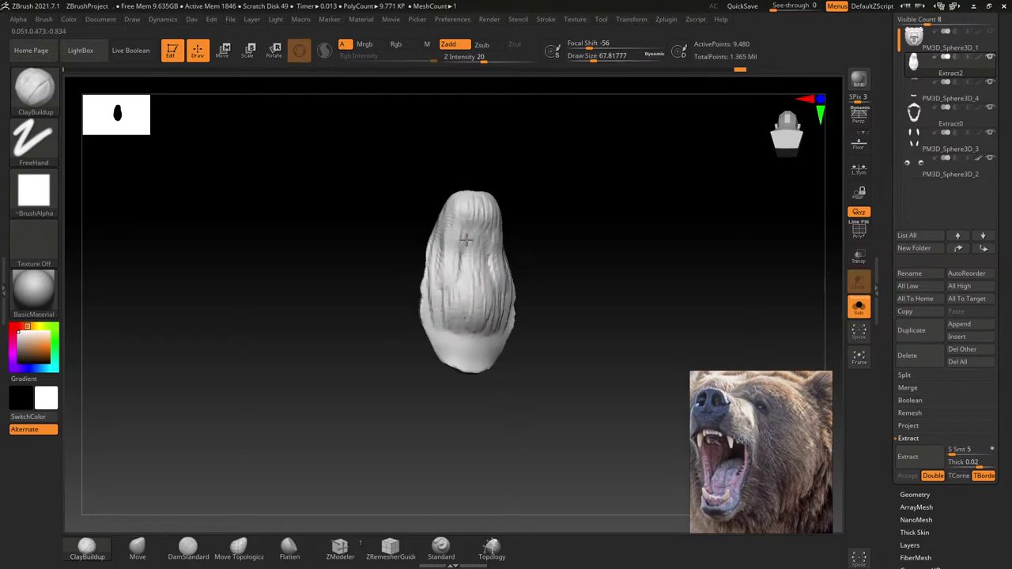
left_click_drag(491, 225, 497, 303)
left_click_drag(499, 250, 503, 333)
mouse_move(445, 262)
left_mouse_down()
mouse_move(452, 344)
mouse_move(473, 370)
left_mouse_up()
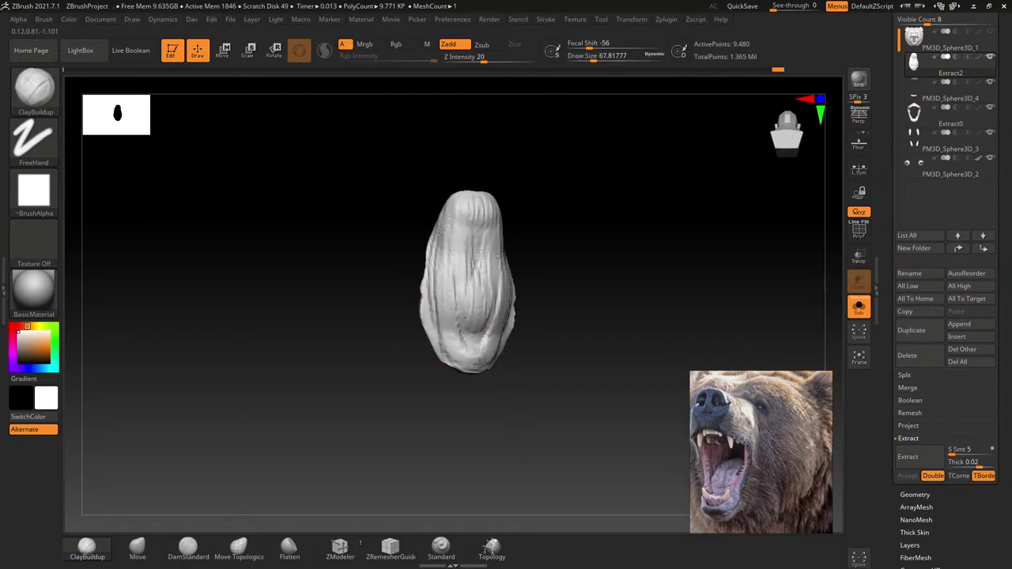
left_click_drag(487, 300, 497, 368)
left_click_drag(443, 306, 452, 365)
left_click_drag(498, 250, 507, 352)
left_click_drag(447, 247, 458, 360)
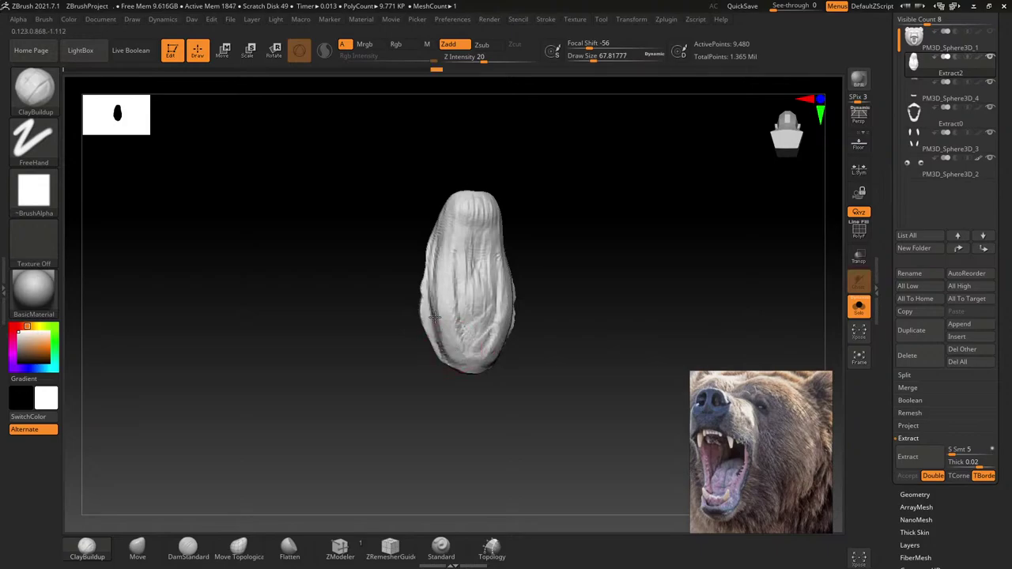
left_click_drag(498, 225, 508, 352)
left_click_drag(447, 253, 475, 368)
key("ctrl")
mouse_move(467, 288)
left_mouse_down()
mouse_move(486, 360)
mouse_move(520, 366)
mouse_move(582, 350)
left_mouse_up()
Step: Turn Solo off to view the palate inside the full skull from a frontal angle
left_click(859, 306)
mouse_move(668, 357)
left_mouse_down()
mouse_move(498, 319)
mouse_move(452, 237)
mouse_move(445, 263)
mouse_move(413, 242)
left_mouse_up()
mouse_move(401, 286)
left_mouse_down()
mouse_move(384, 266)
mouse_move(401, 261)
mouse_move(424, 277)
mouse_move(371, 265)
mouse_move(378, 306)
left_mouse_up()
key("s")
key("s")
Step: Select Extract2 and Shift-smooth the palate behind the lower front teeth
left_click(363, 277, "alt")
key("s")
key("s")
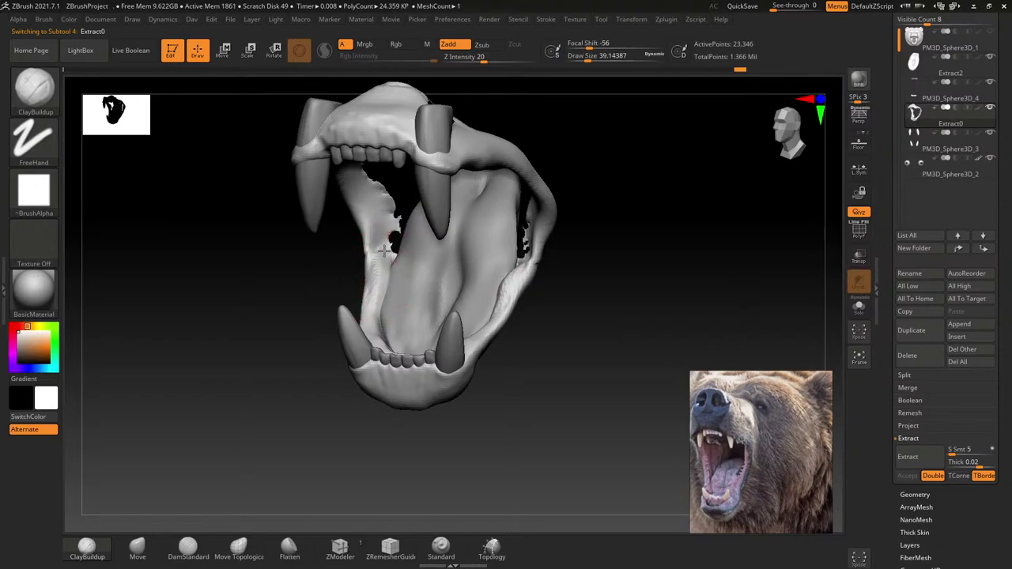
mouse_move(385, 247)
right_mouse_down()
mouse_move(372, 214)
mouse_move(395, 260)
mouse_move(382, 262)
right_mouse_up()
key("space")
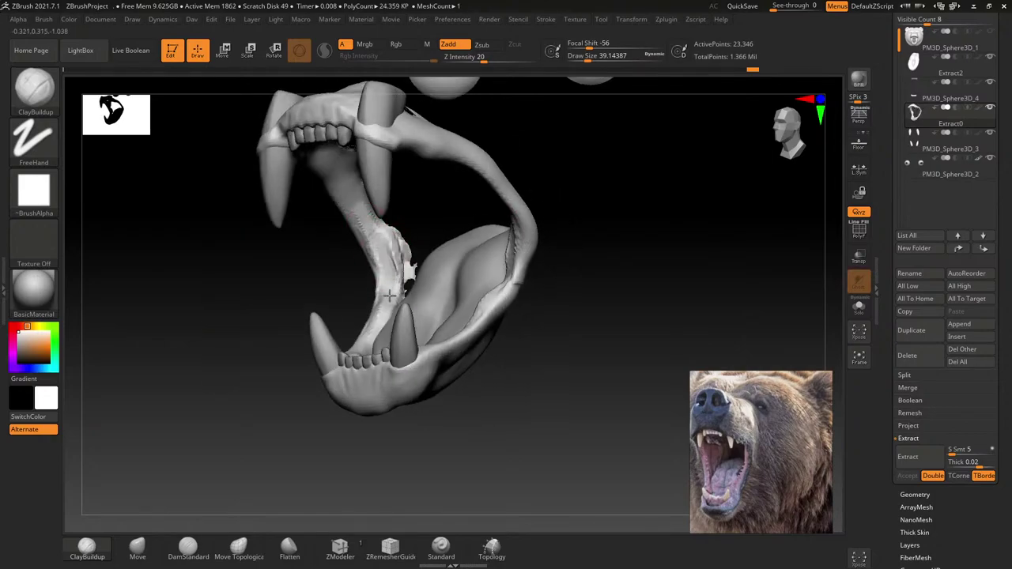
mouse_move(394, 277)
right_mouse_down()
mouse_move(386, 245)
mouse_move(412, 266)
right_mouse_up()
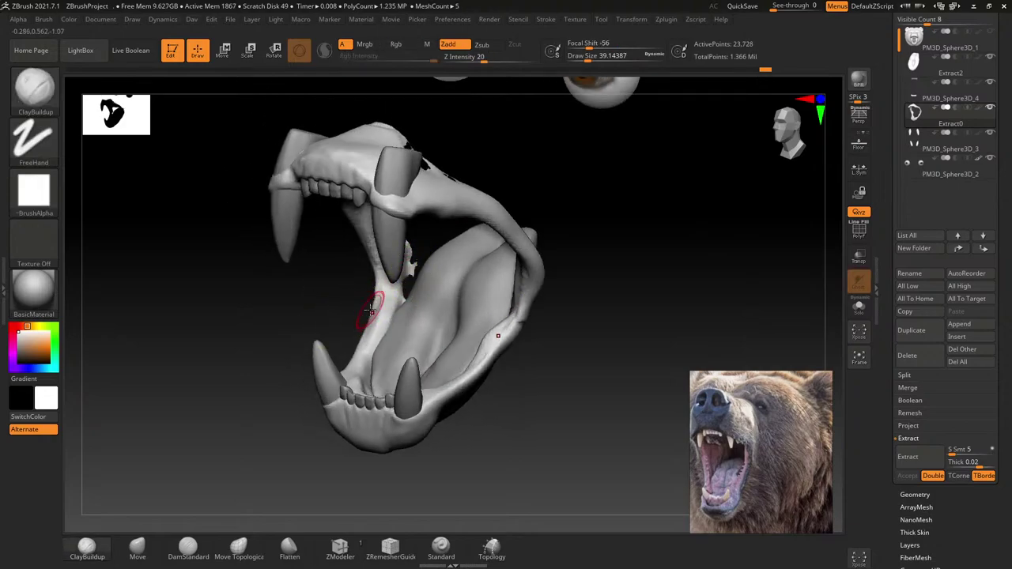
mouse_move(370, 310)
right_mouse_down()
mouse_move(406, 312)
mouse_move(443, 229)
mouse_move(439, 251)
right_mouse_up()
left_click(406, 312, "alt")
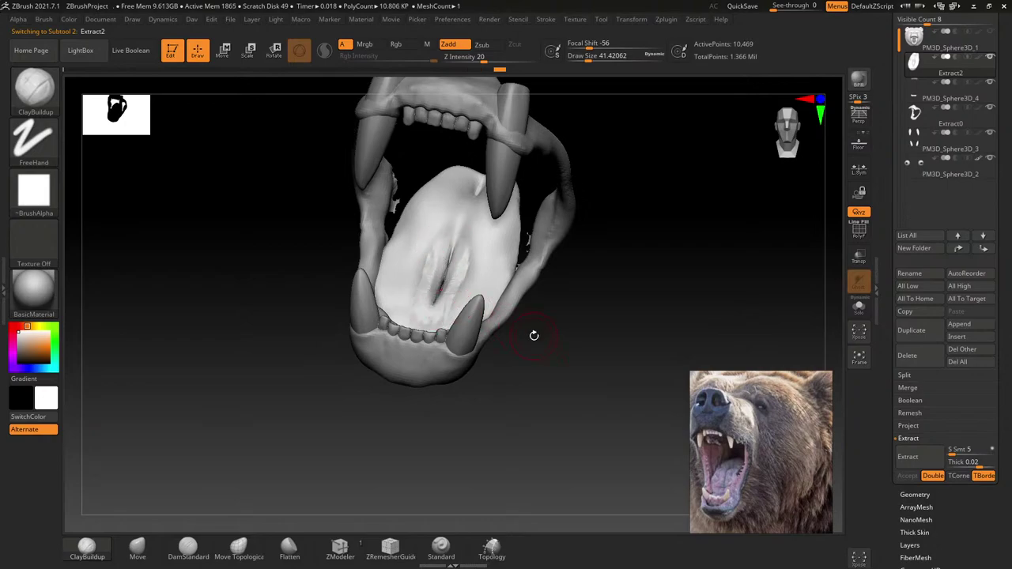
key("shift")
left_click_drag(447, 245, 446, 290, "shift")
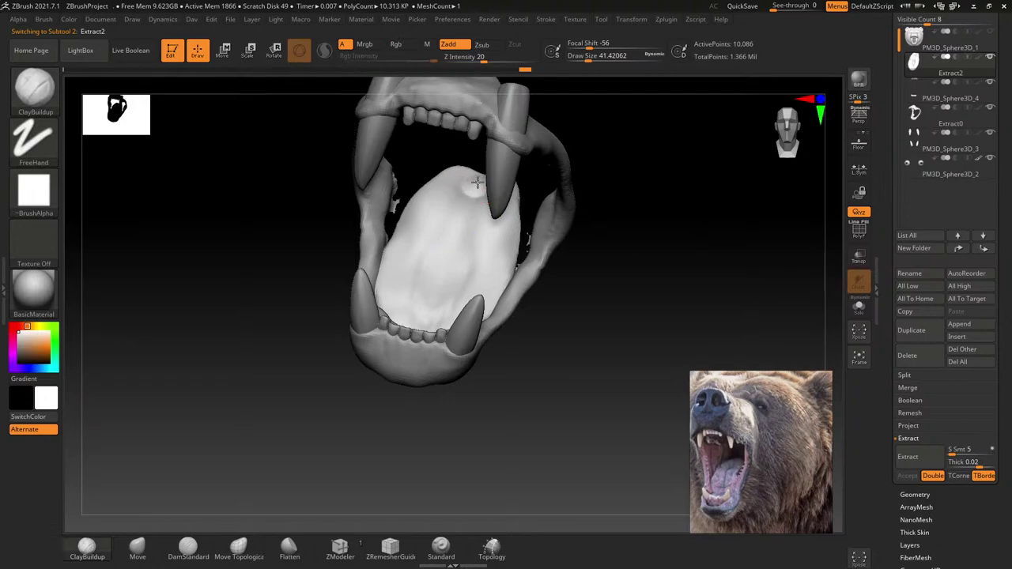
right_click_drag(477, 182, 558, 310, "ctrl")
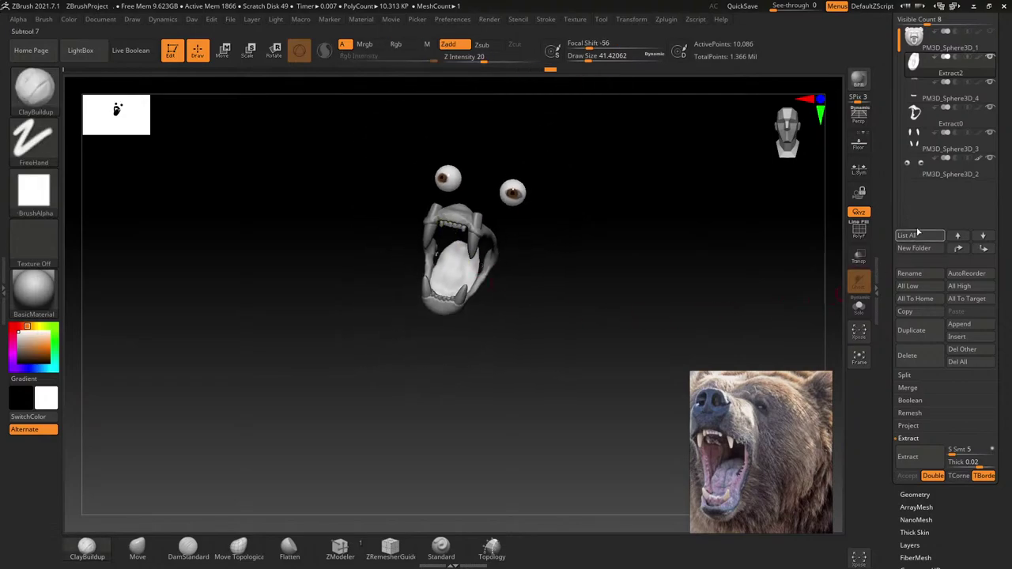
mouse_move(949, 44)
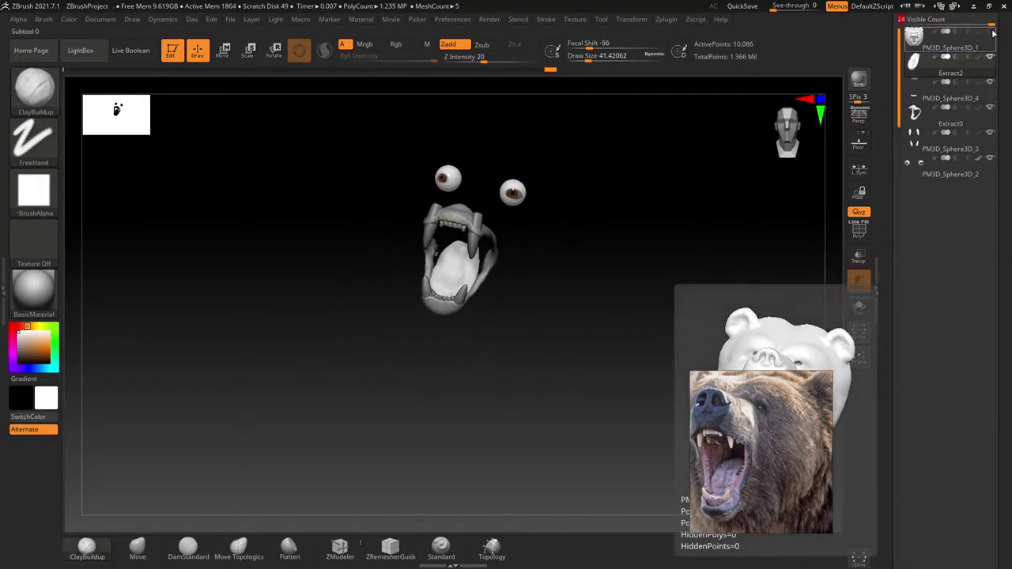
Step: Make the bear head visible again and angle the view to look into its mouth
left_click(991, 31)
right_click_drag(561, 320, 767, 264)
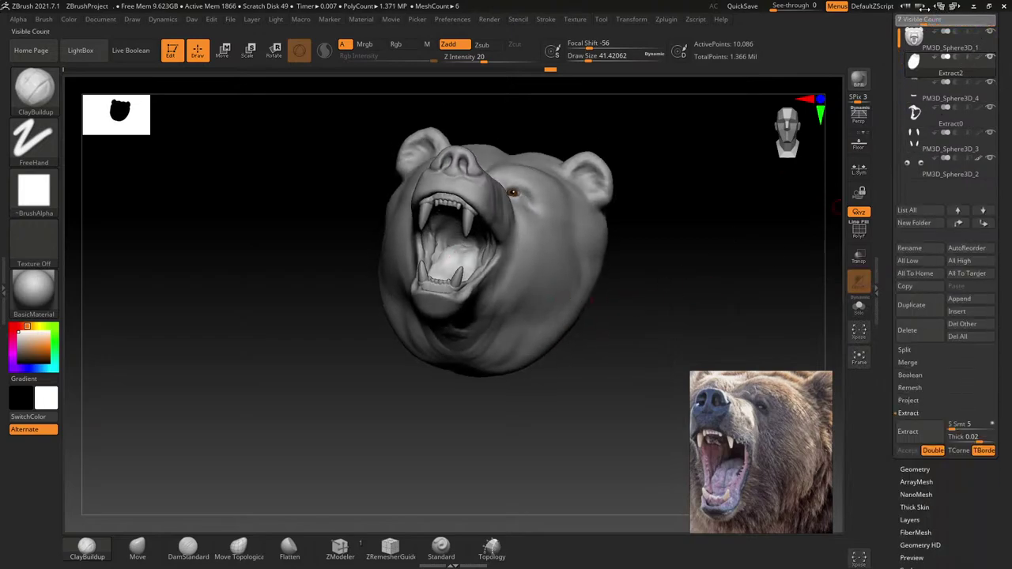
mouse_move(506, 285)
right_mouse_down()
mouse_move(465, 273)
mouse_move(432, 224)
mouse_move(445, 219)
mouse_move(342, 278)
mouse_move(433, 222)
right_mouse_up()
right_click(445, 219)
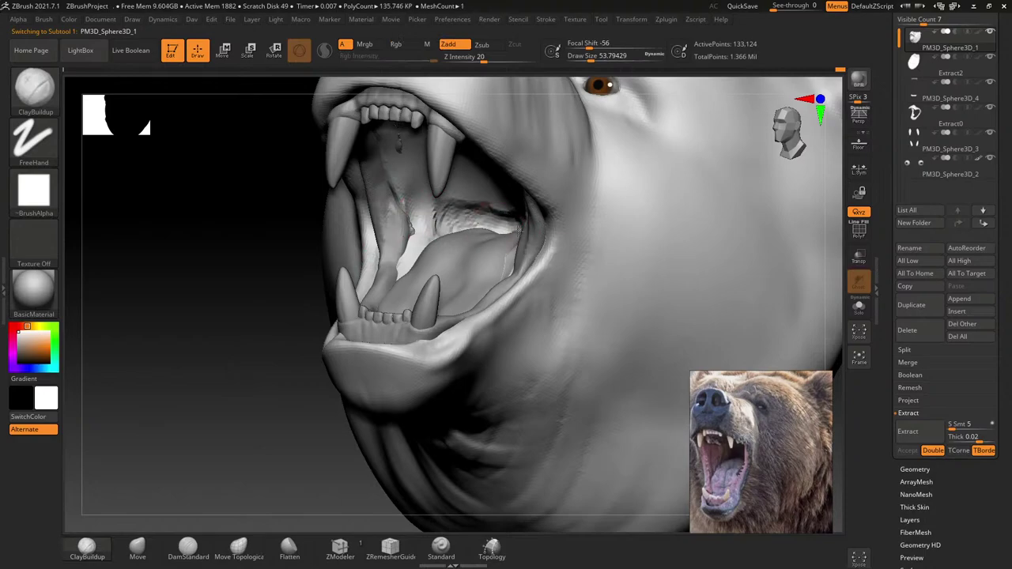
right_click(489, 219)
right_click_drag(489, 219, 501, 226)
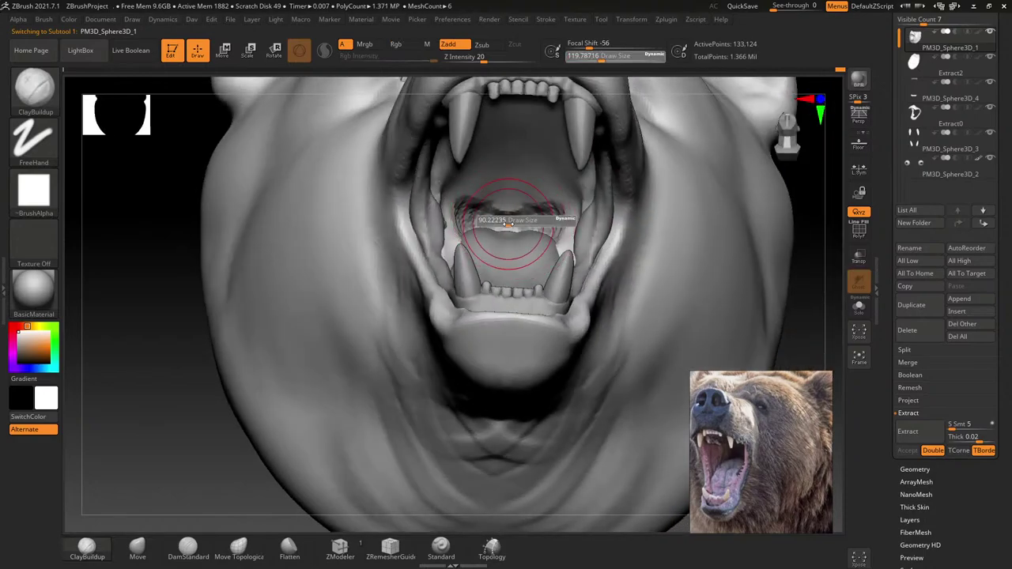
key("shift")
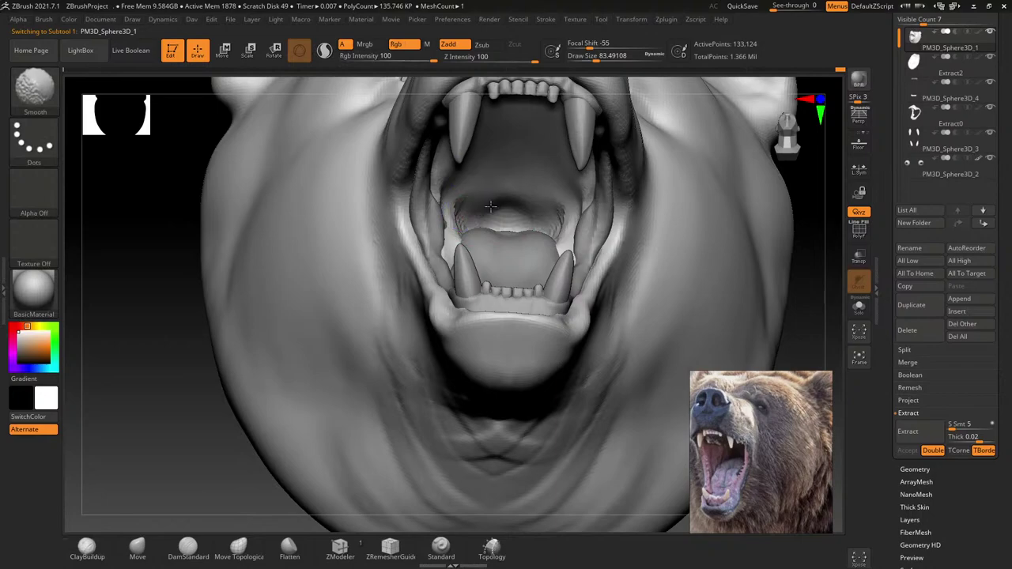
right_click_drag(558, 238, 486, 226, "ctrl")
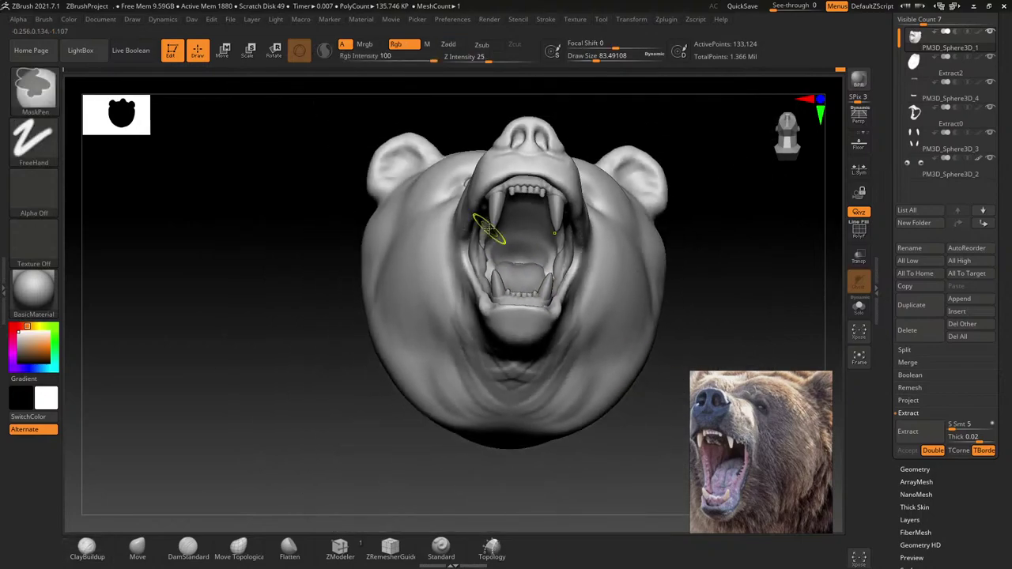
mouse_move(402, 323)
right_mouse_down()
mouse_move(526, 292)
mouse_move(515, 219)
mouse_move(528, 215)
right_mouse_up()
Step: Select Extract0 and sculpt a vertical ClayBuildup ridge inside the mouth
left_click(515, 219, "alt")
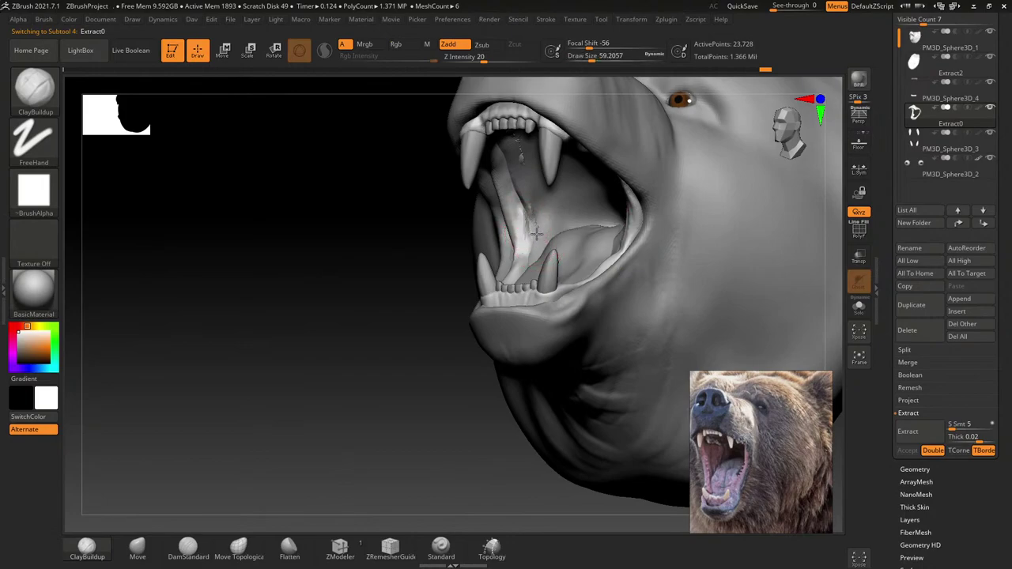
key("shift")
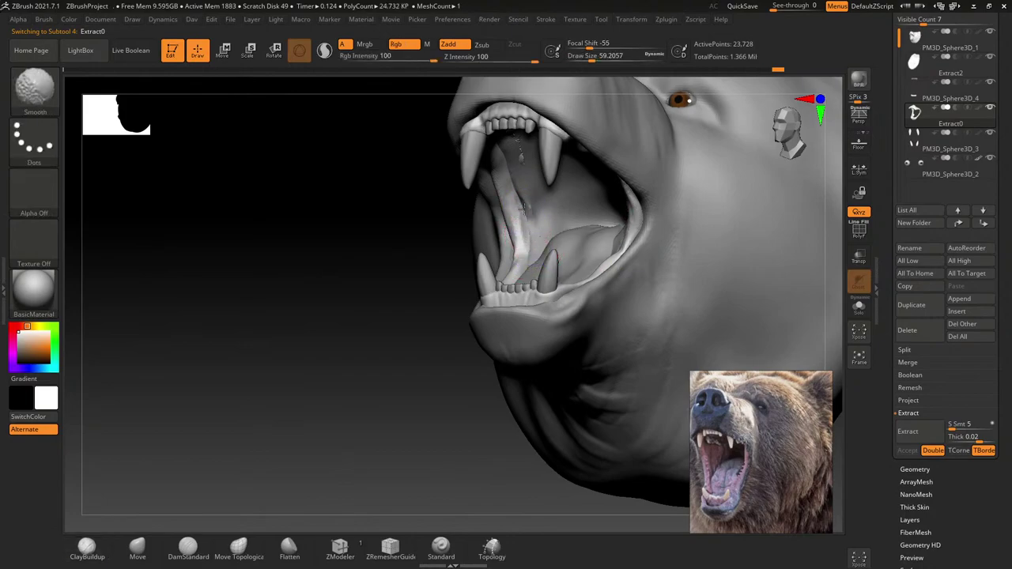
right_click_drag(520, 226, 515, 201)
key("space")
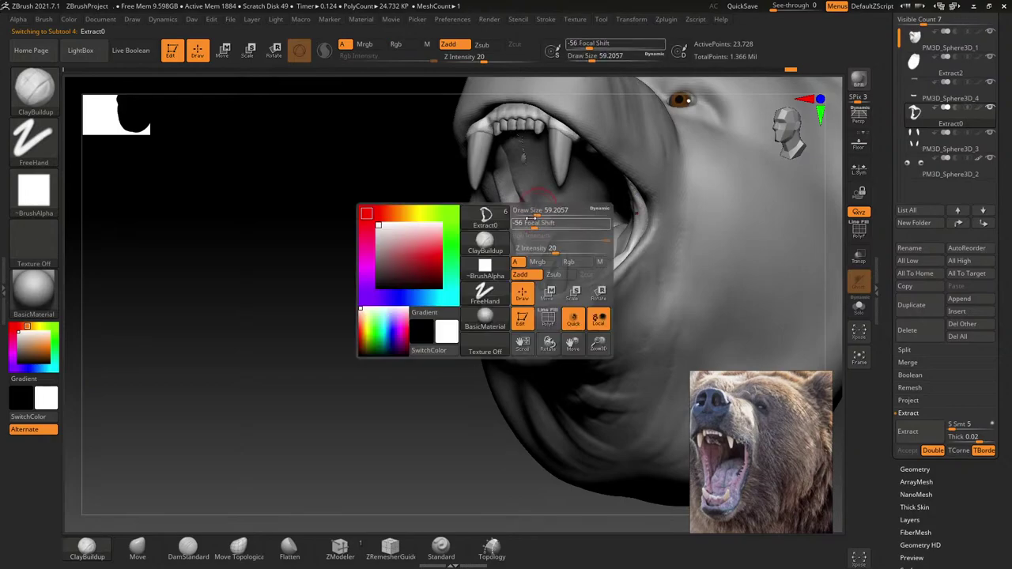
right_click_drag(510, 242, 524, 232)
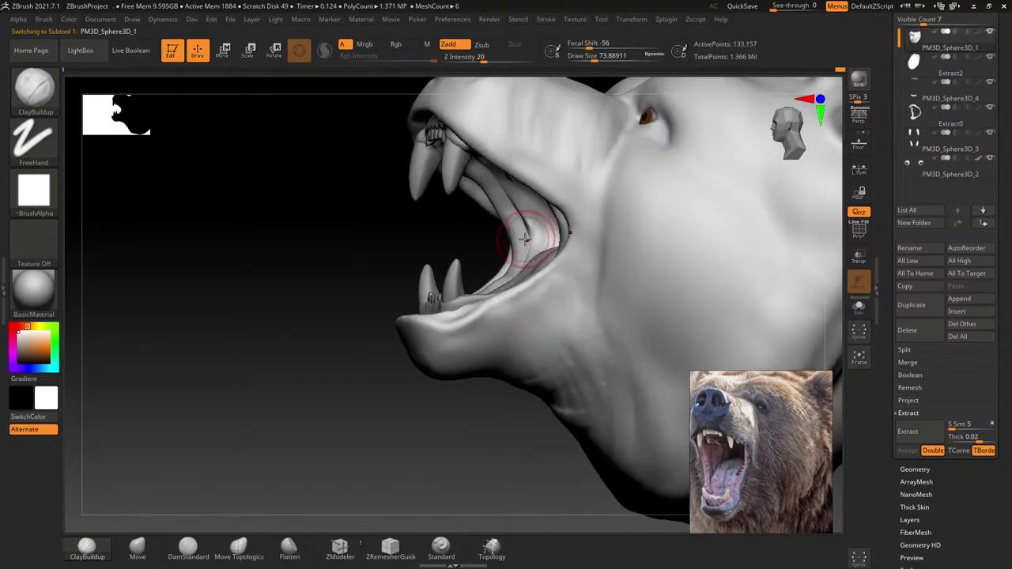
right_click_drag(532, 227, 516, 200)
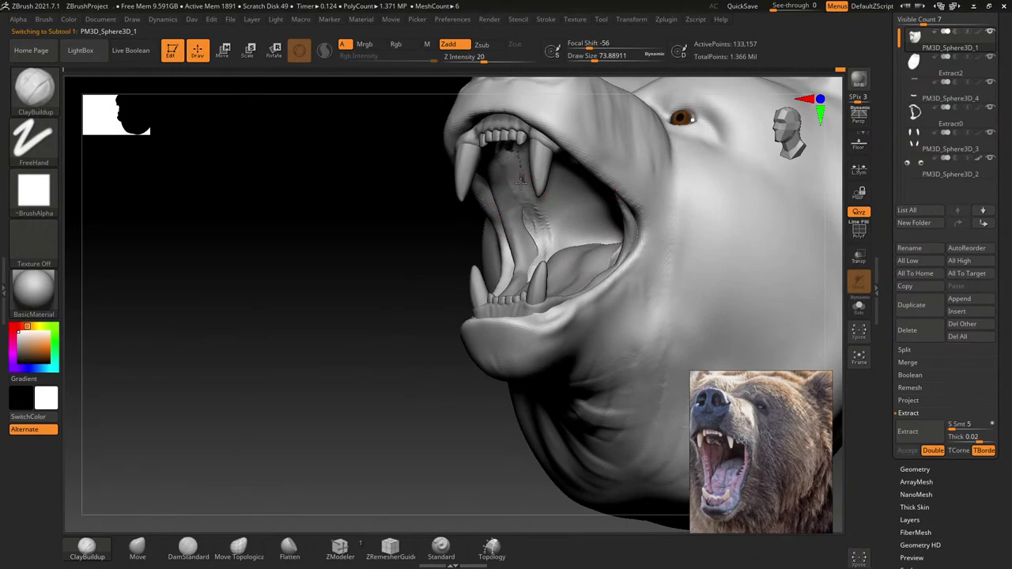
mouse_move(546, 222)
right_mouse_down()
mouse_move(542, 256)
mouse_move(550, 230)
right_mouse_up()
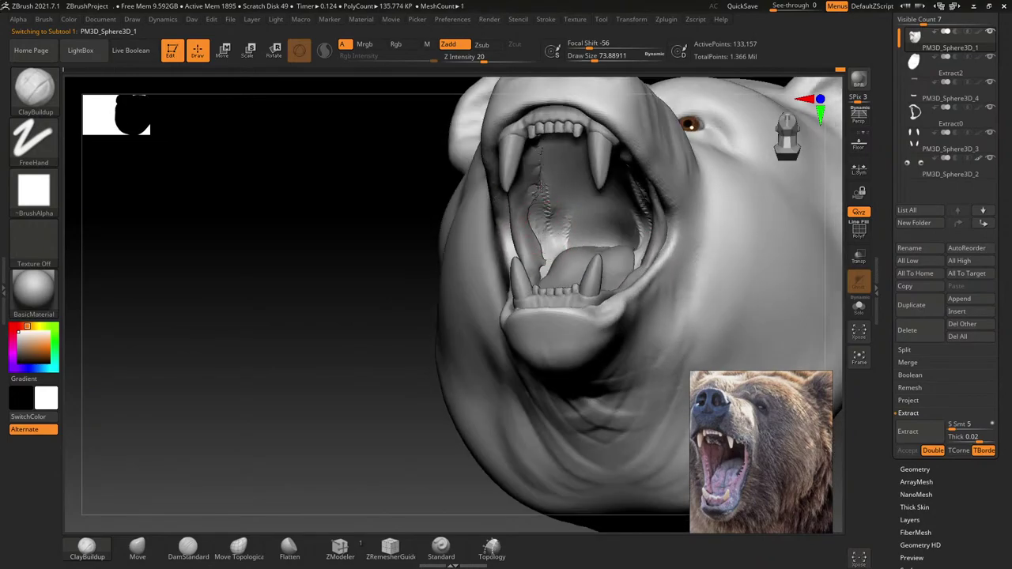
mouse_move(548, 187)
right_mouse_down()
mouse_move(521, 212)
mouse_move(536, 207)
right_mouse_up()
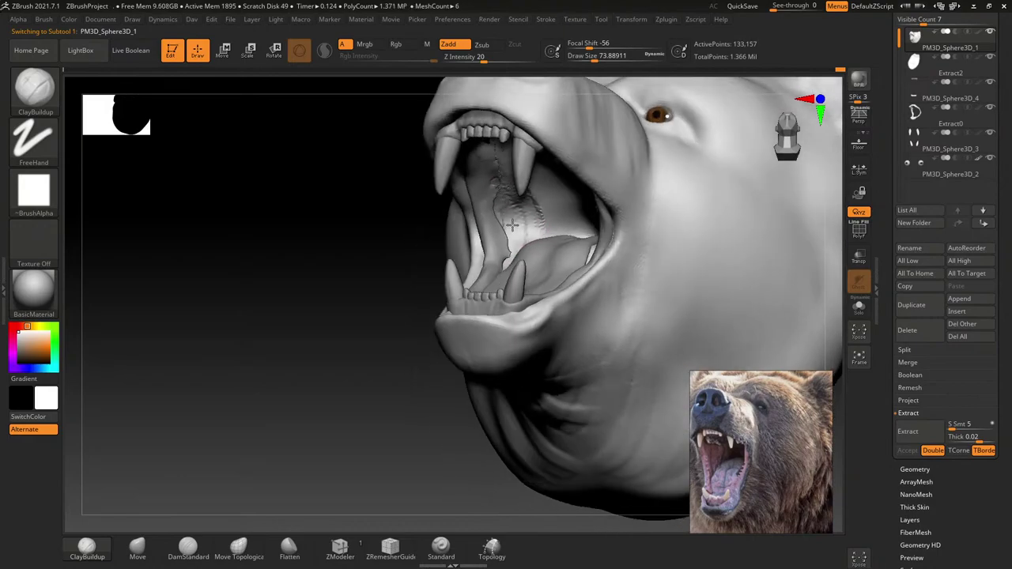
left_click_drag(504, 200, 507, 249)
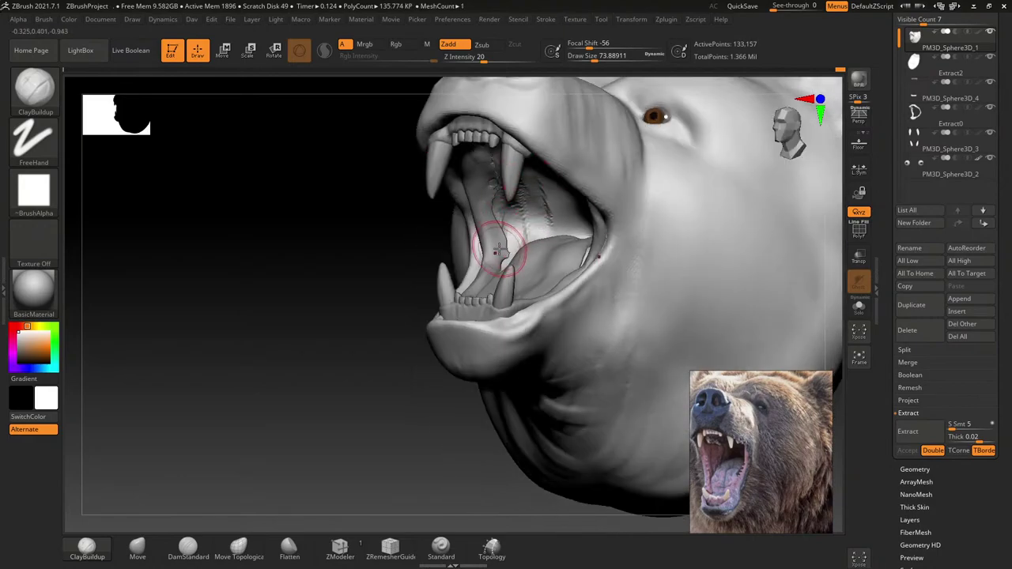
left_click(497, 252, "alt")
right_click_drag(497, 252, 582, 294, "alt")
Step: Solo Extract0 and slice the strip into two with the KnifeLasso brush
left_click(859, 308)
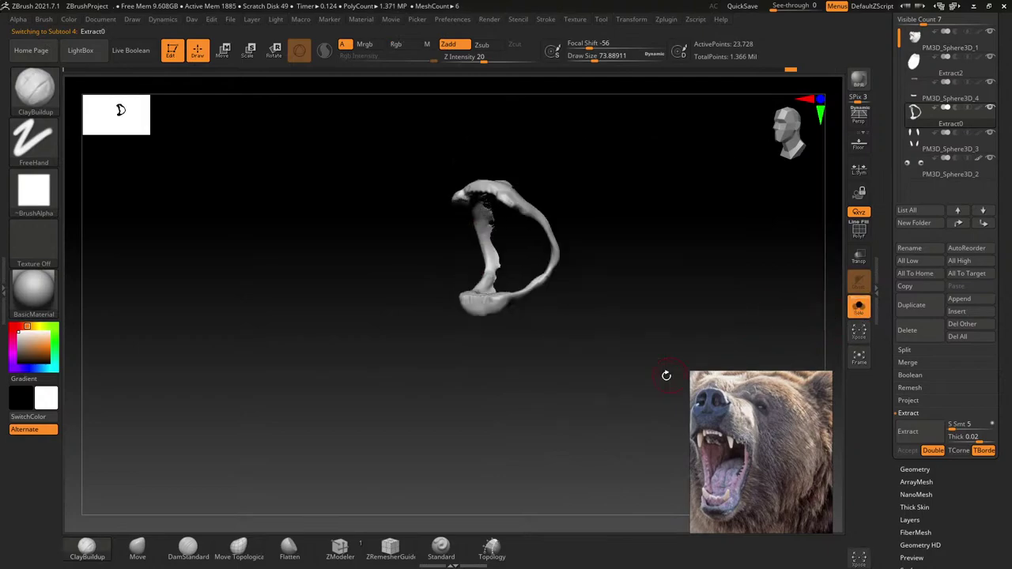
mouse_move(666, 375)
right_mouse_down()
mouse_move(522, 348)
mouse_move(475, 305)
mouse_move(549, 300)
mouse_move(522, 304)
right_mouse_up()
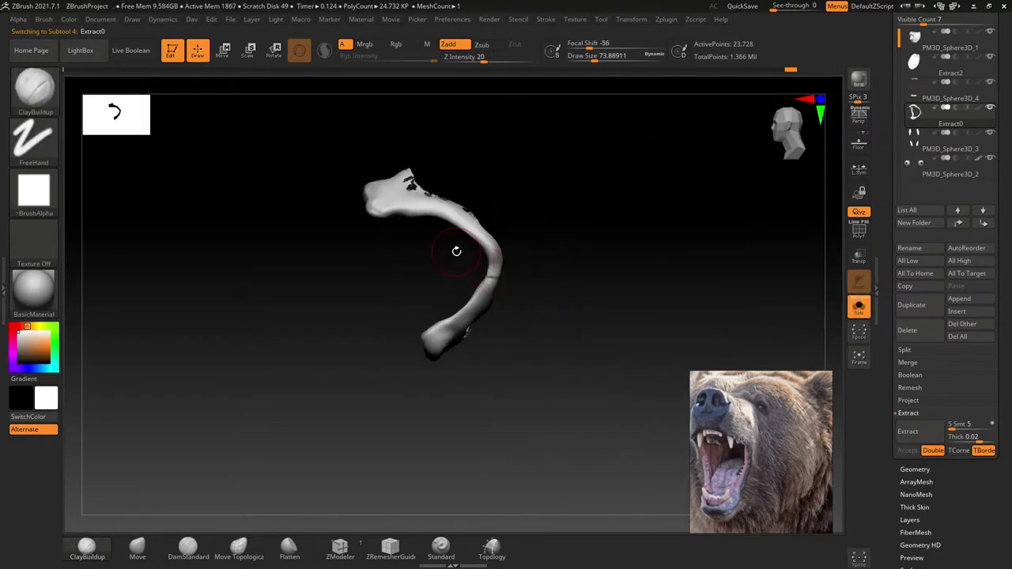
left_click(34, 87, "ctrl+shift")
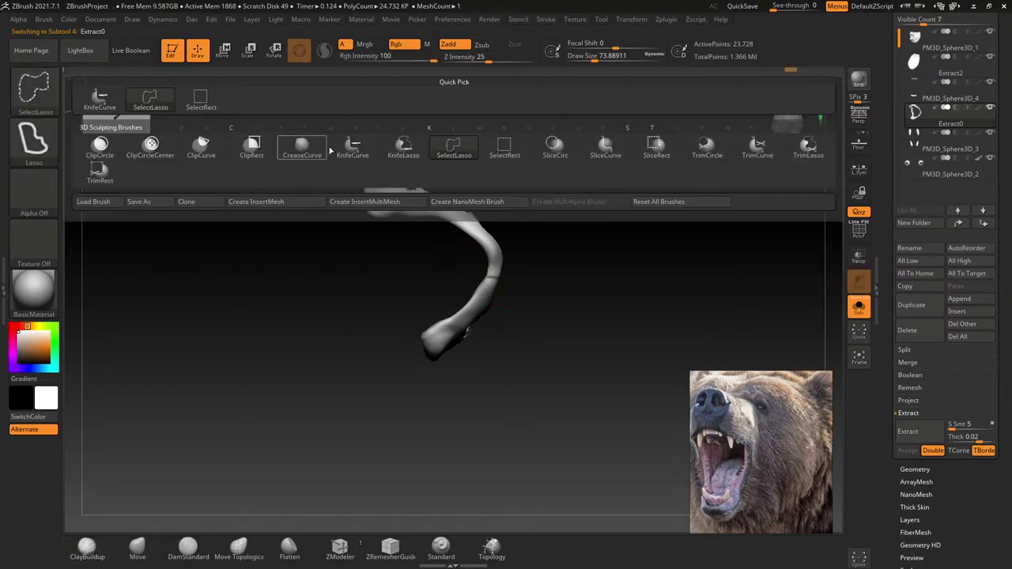
left_click(356, 156)
left_click(404, 150)
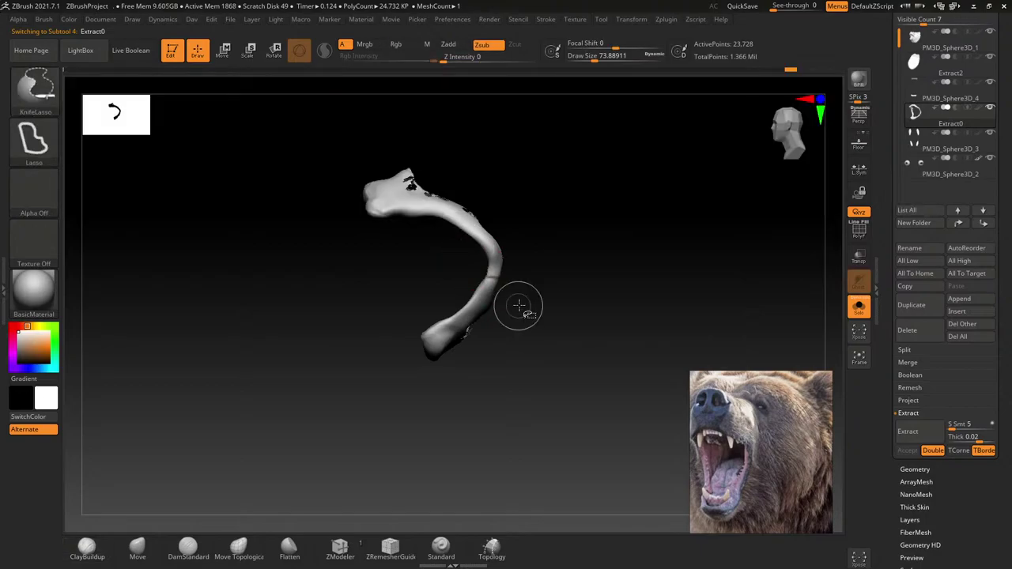
left_click_drag(465, 248, 562, 251, "ctrl+shift")
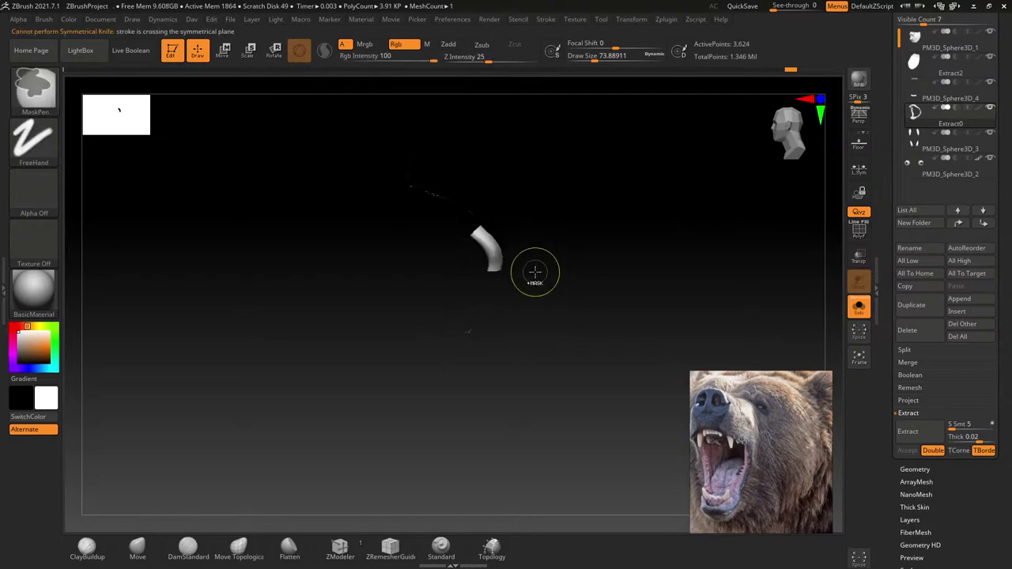
mouse_move(478, 231)
left_mouse_down("ctrl+shift")
mouse_move(546, 253)
mouse_move(507, 303)
mouse_move(520, 248)
left_mouse_up("ctrl+shift")
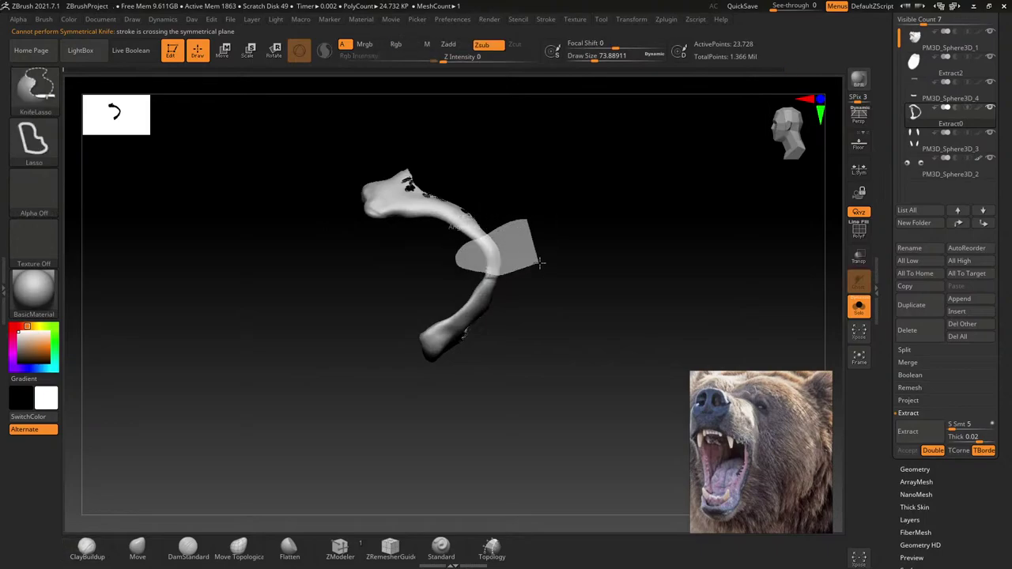
mouse_move(458, 250)
left_mouse_down("ctrl+shift")
mouse_move(515, 287)
mouse_move(518, 279)
mouse_move(425, 294)
left_mouse_up("ctrl+shift")
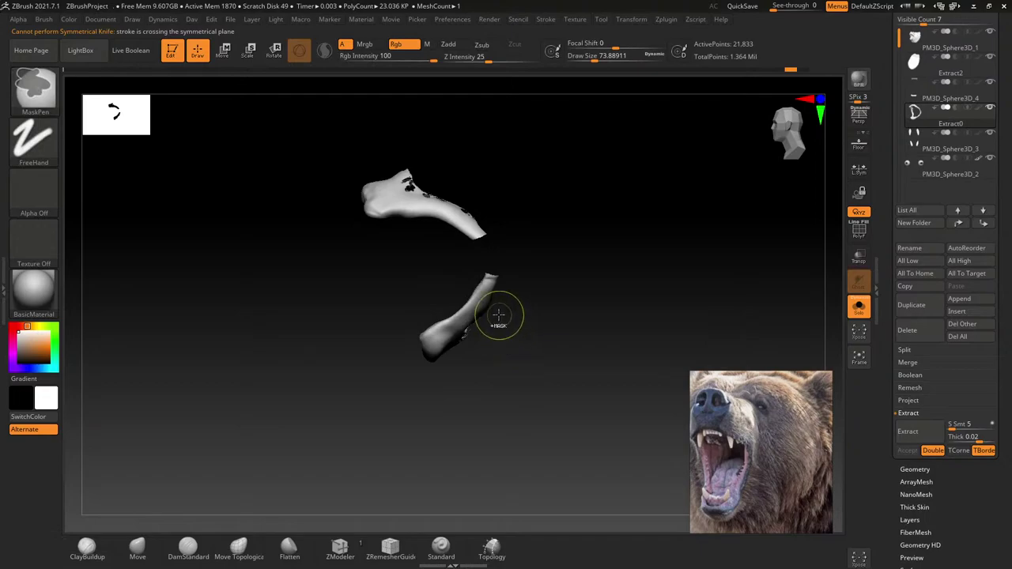
Step: Run Split To Similar Parts on the cut strip
key("space")
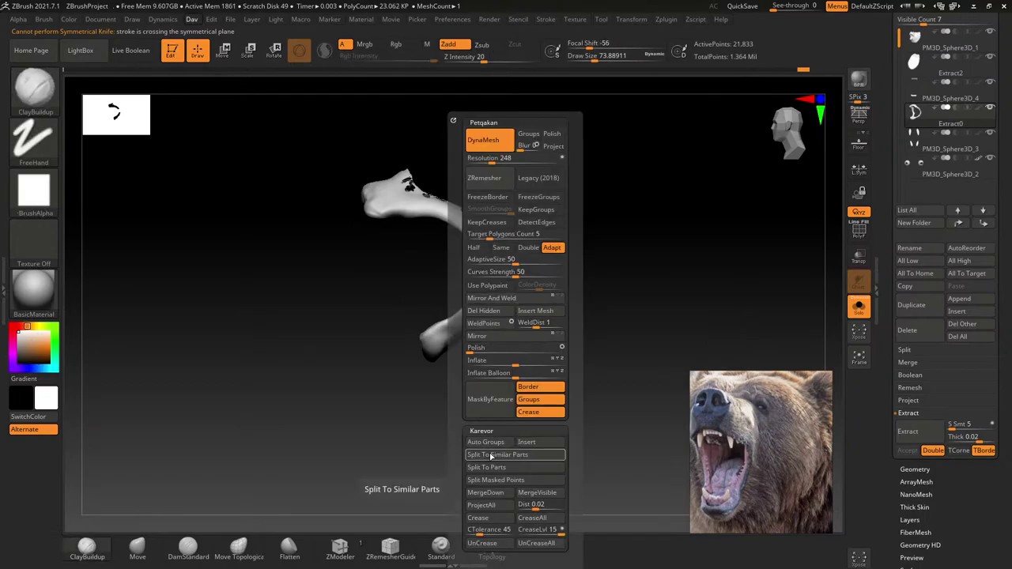
left_click(491, 456)
left_click_drag(479, 438, 486, 293)
mouse_move(502, 244)
left_mouse_down()
mouse_move(485, 251)
mouse_move(456, 233)
mouse_move(470, 264)
left_mouse_up()
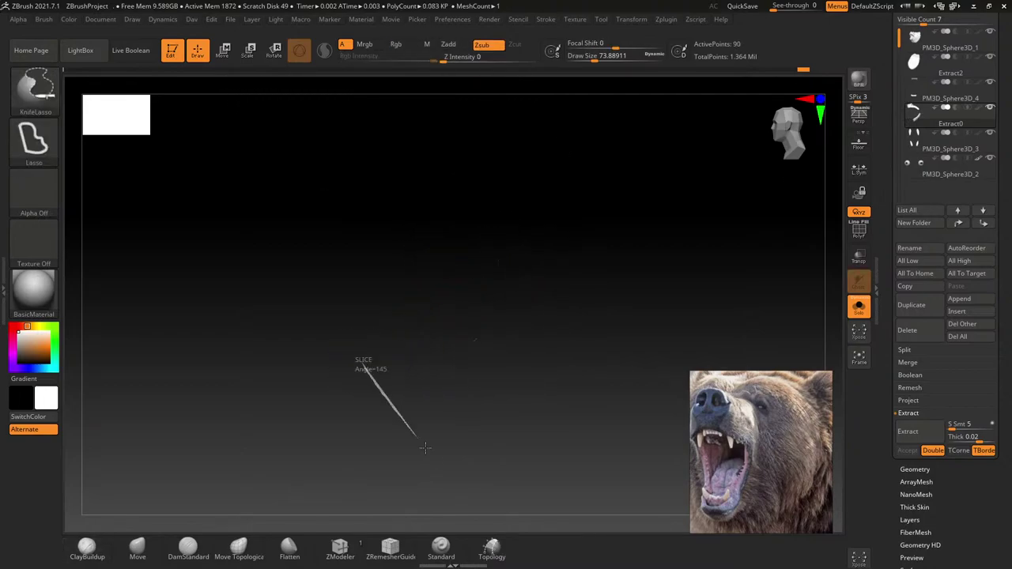
Step: Delete the hidden leftover geometry, leaving the two strip pieces
key("ctrl+shift")
left_click(55, 87)
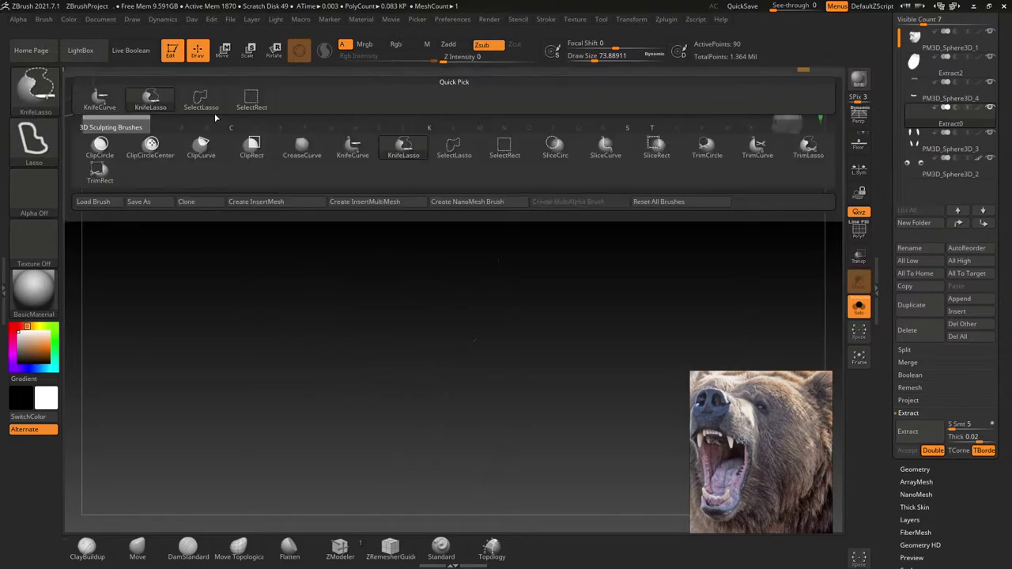
left_click(327, 422, "ctrl+shift")
key("space")
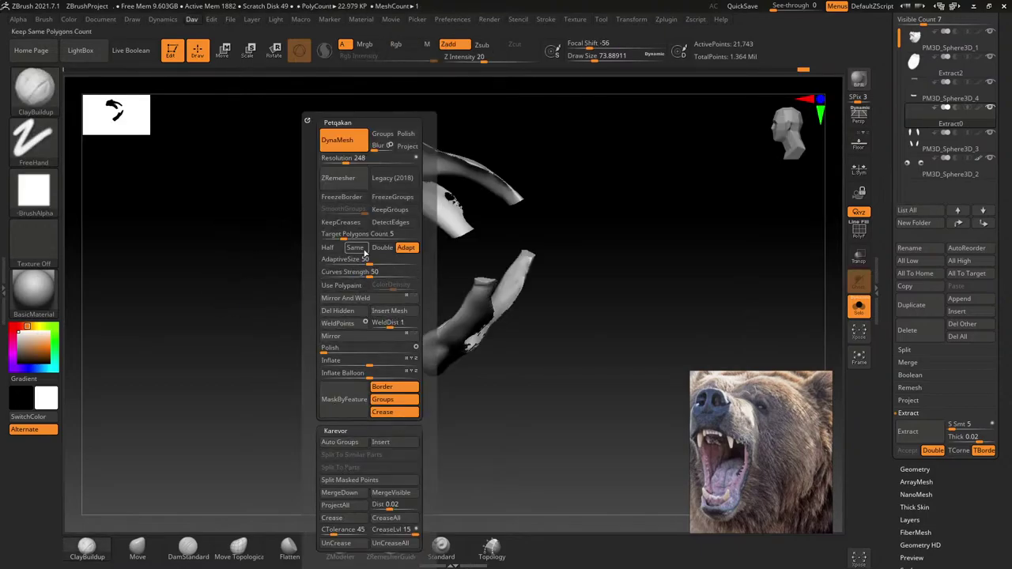
left_click(347, 316)
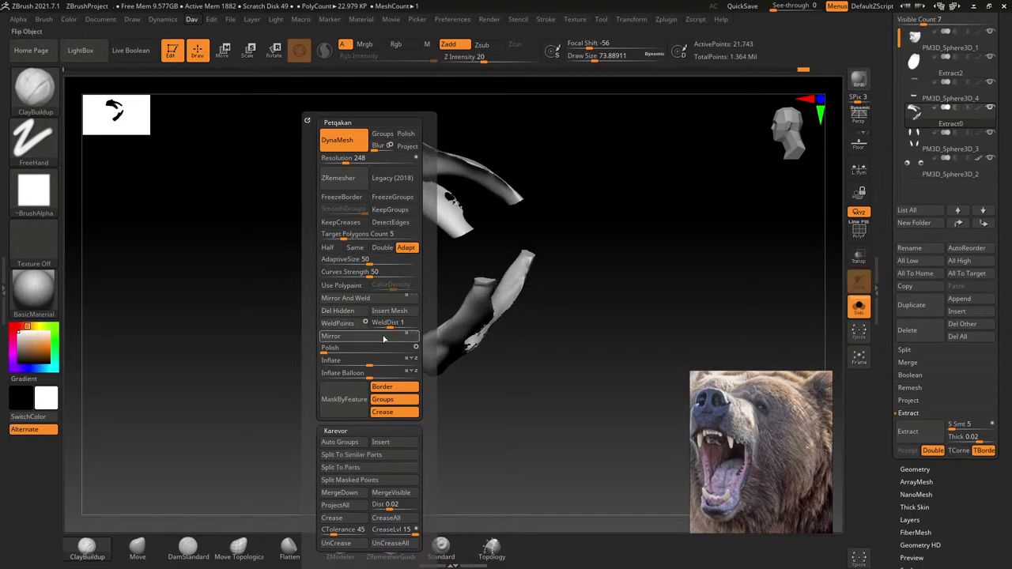
left_click_drag(553, 332, 765, 323)
Step: Turn Solo off, enable Transp, and Move-brush the lower strip toward the mouth corner
left_click(859, 310)
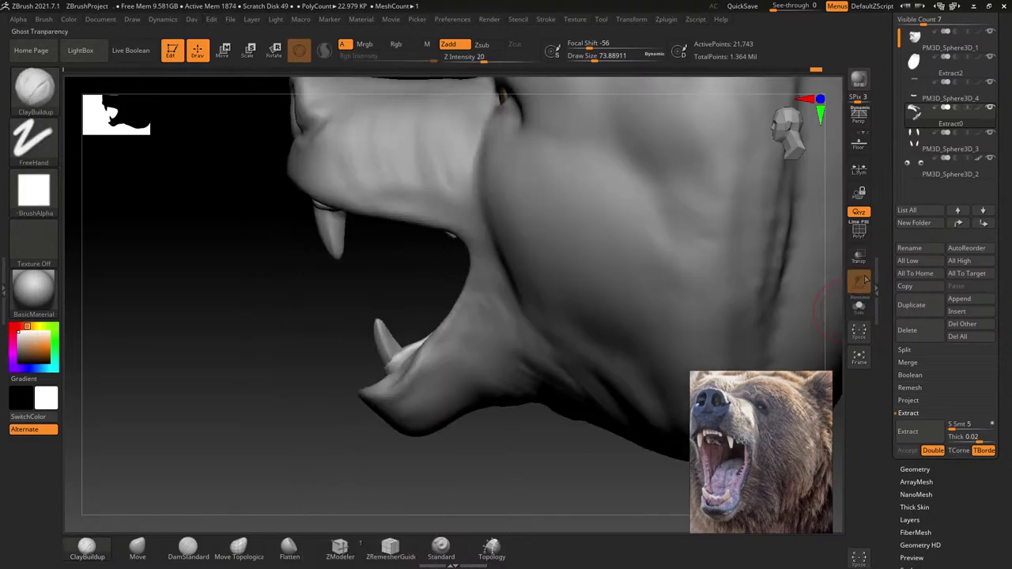
left_click(860, 258)
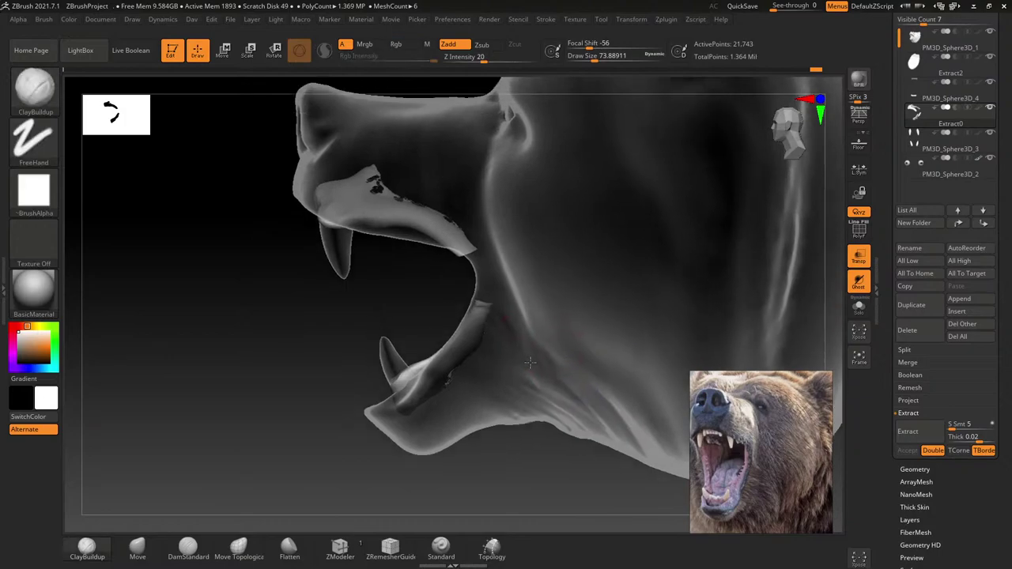
left_click_drag(474, 301, 382, 283)
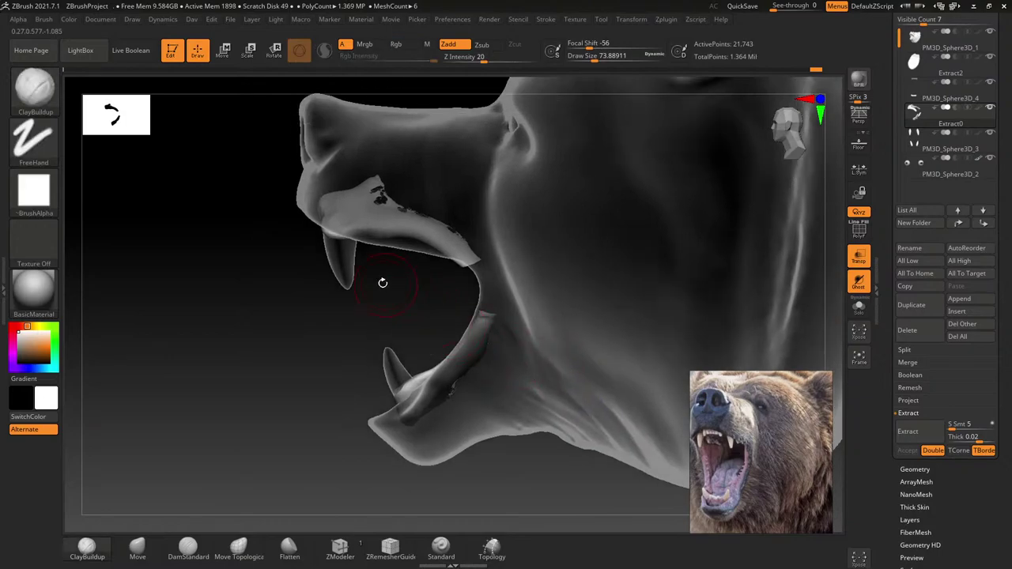
left_click(137, 544)
mouse_move(464, 293)
right_mouse_down()
mouse_move(468, 315)
mouse_move(485, 320)
right_mouse_up()
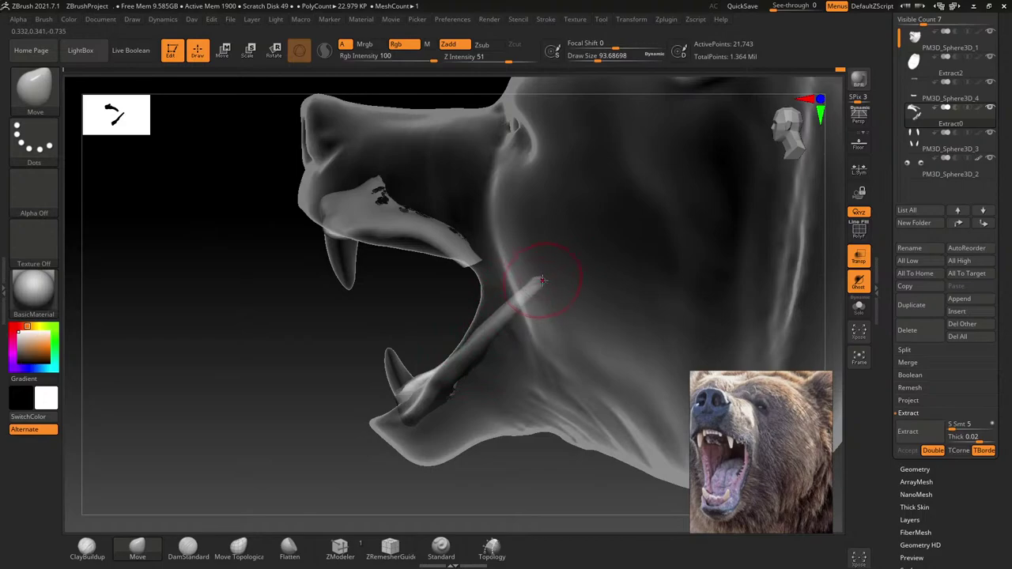
left_click_drag(457, 257, 523, 250)
key("s")
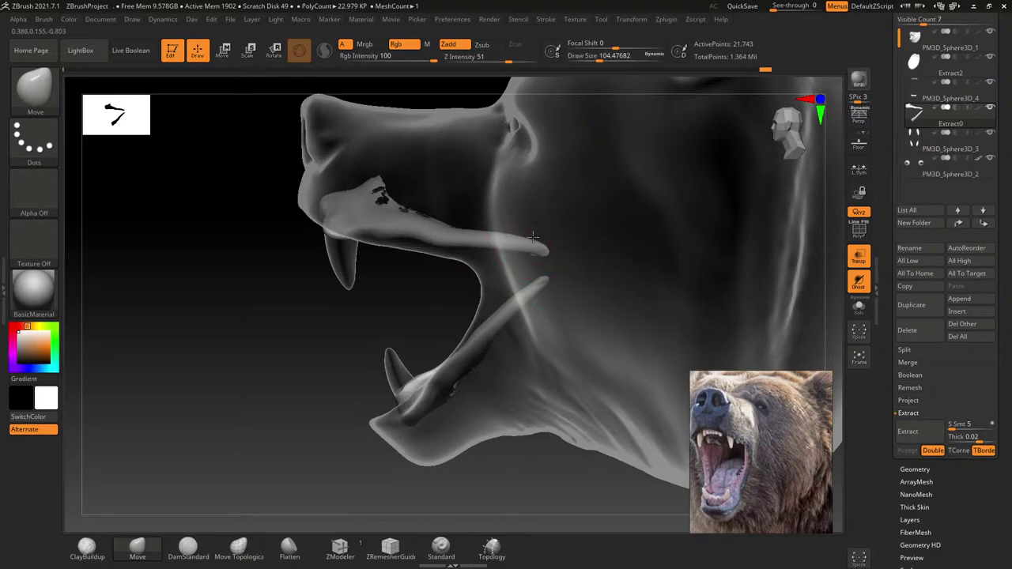
right_click_drag(531, 239, 523, 271, "shift")
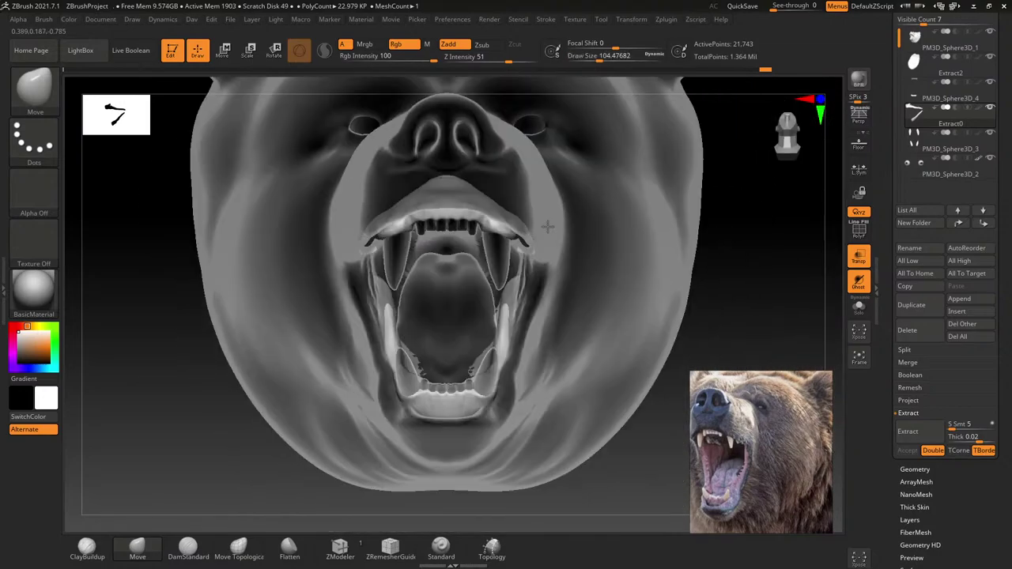
Step: Select PM3D_Sphere3D_1 and turn Transp off to show the head solid
left_click(486, 317, "alt")
mouse_move(485, 316)
right_mouse_down()
mouse_move(440, 241)
mouse_move(429, 261)
right_mouse_up()
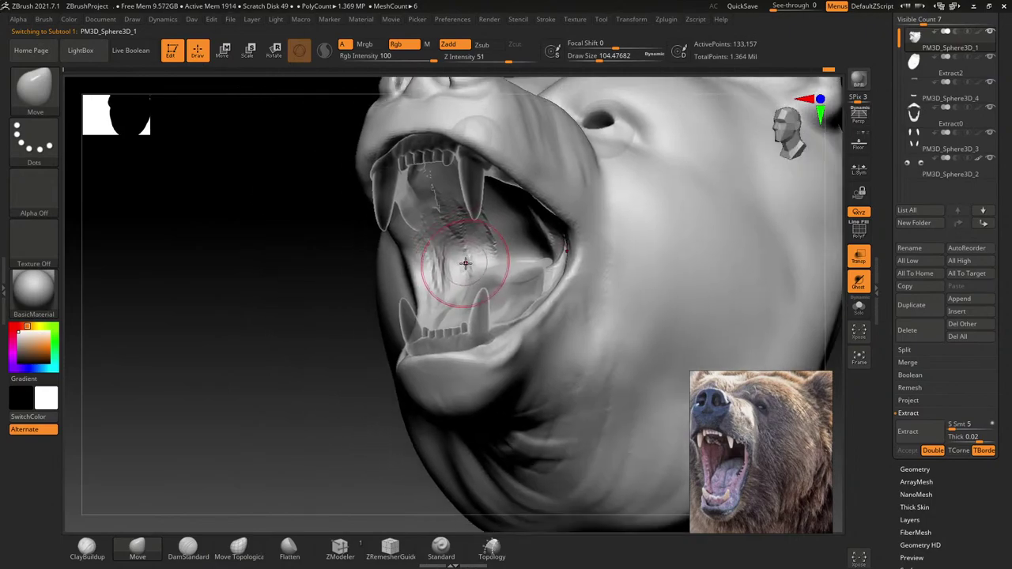
left_click(856, 261)
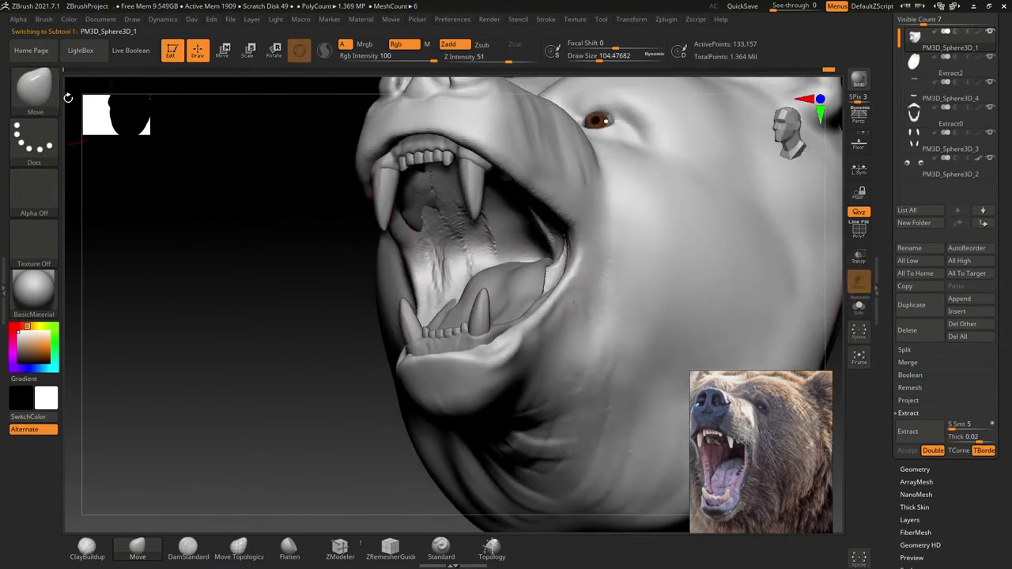
left_click(34, 87)
left_click(159, 103)
Step: With a smaller ClayBuildup brush, sculpt and smooth ridges inside the mouth
key("bracketleft")
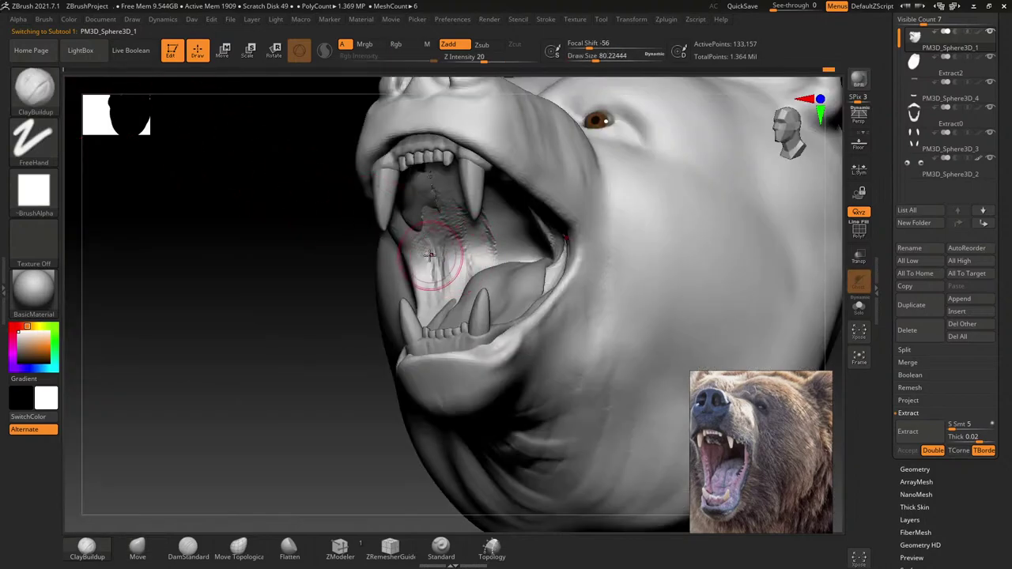
left_click_drag(427, 250, 431, 251, "shift")
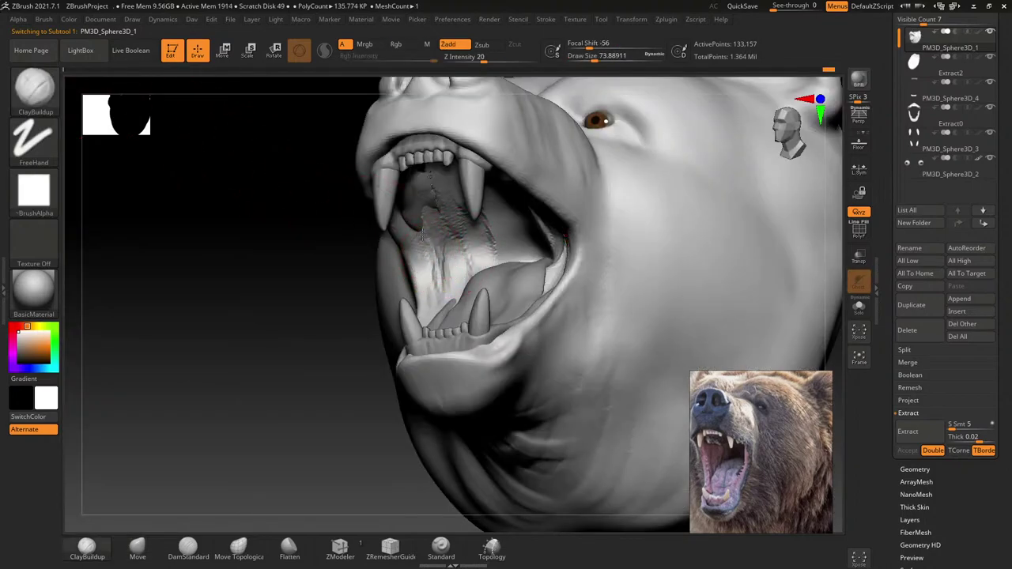
left_click_drag(467, 224, 472, 273)
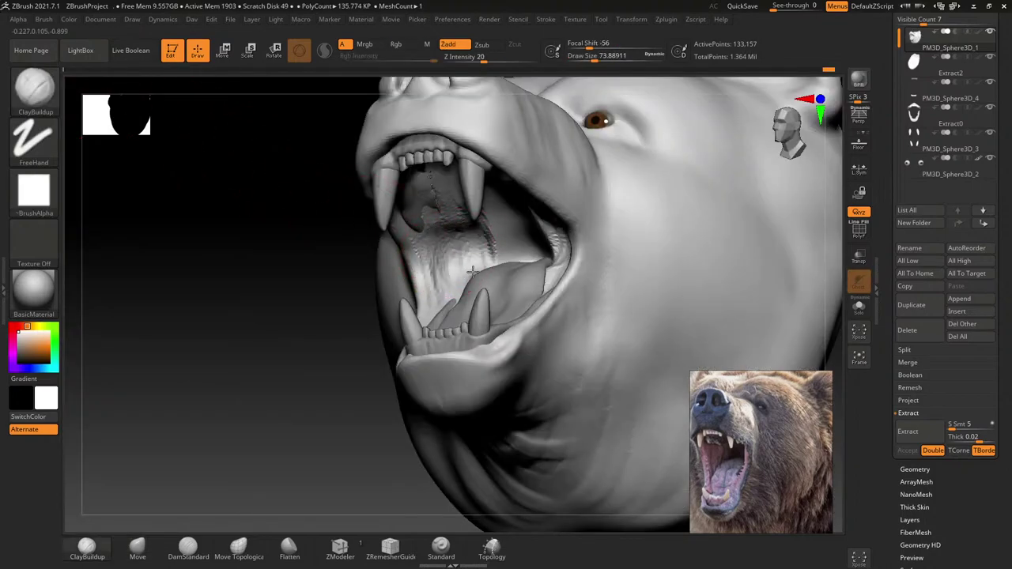
right_click_drag(458, 215, 473, 224)
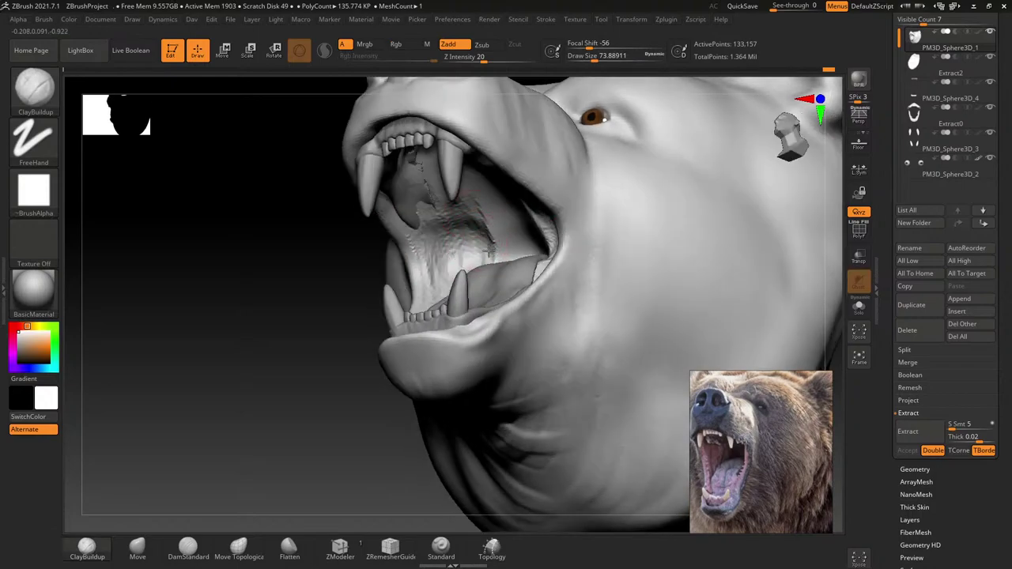
left_click_drag(490, 250, 477, 254)
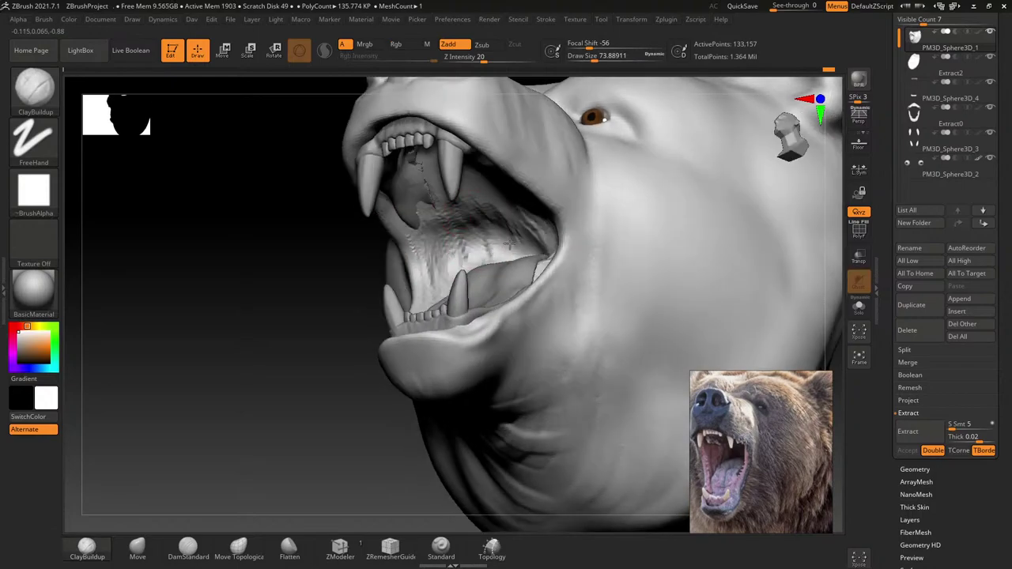
right_click_drag(491, 237, 433, 221)
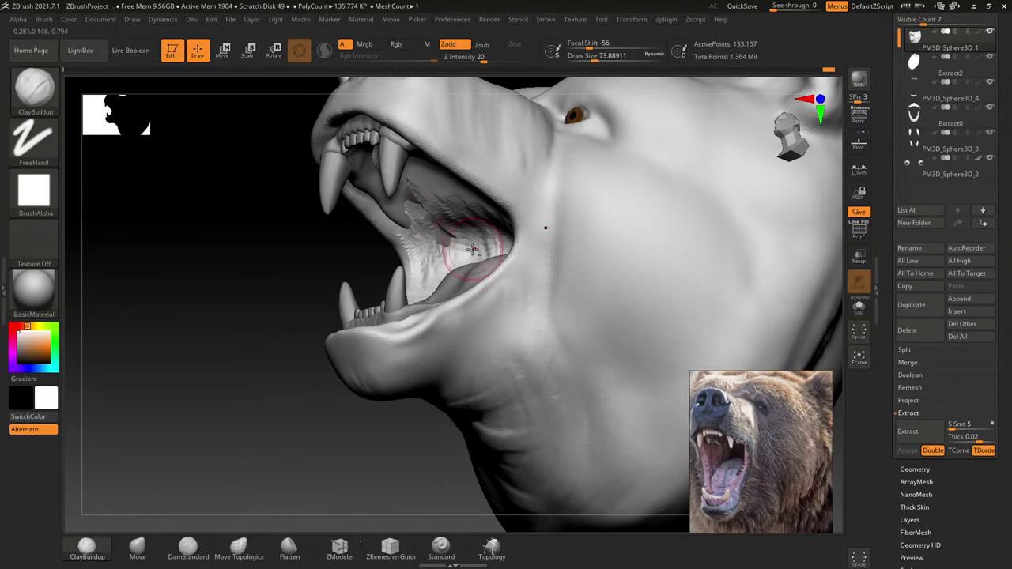
Step: Rotate and zoom around the head to check the mouth ridges from several angles
mouse_move(340, 284)
right_mouse_down()
mouse_move(371, 261)
mouse_move(383, 236)
mouse_move(439, 292)
mouse_move(426, 282)
right_mouse_up()
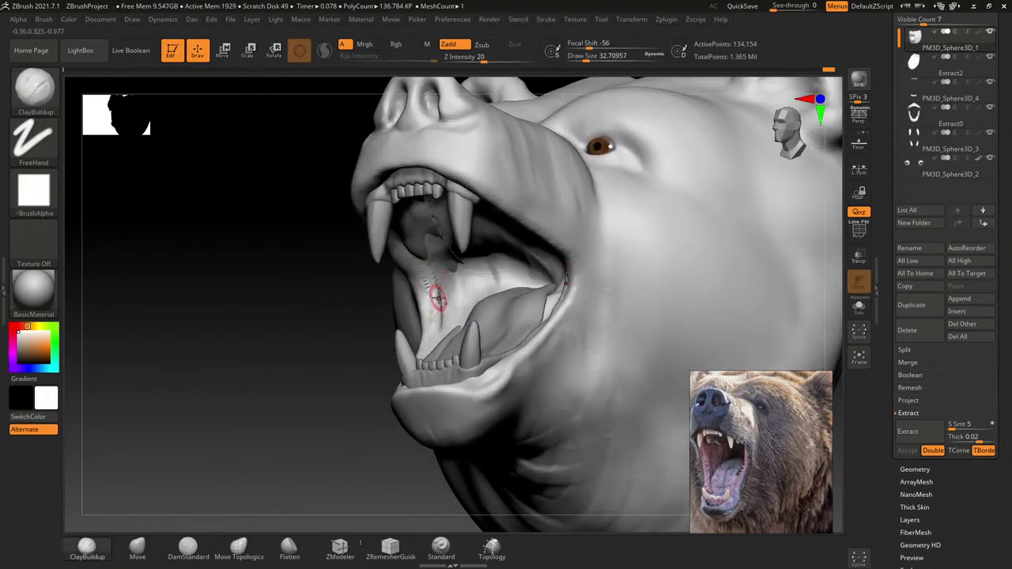
right_click_drag(438, 297, 433, 262)
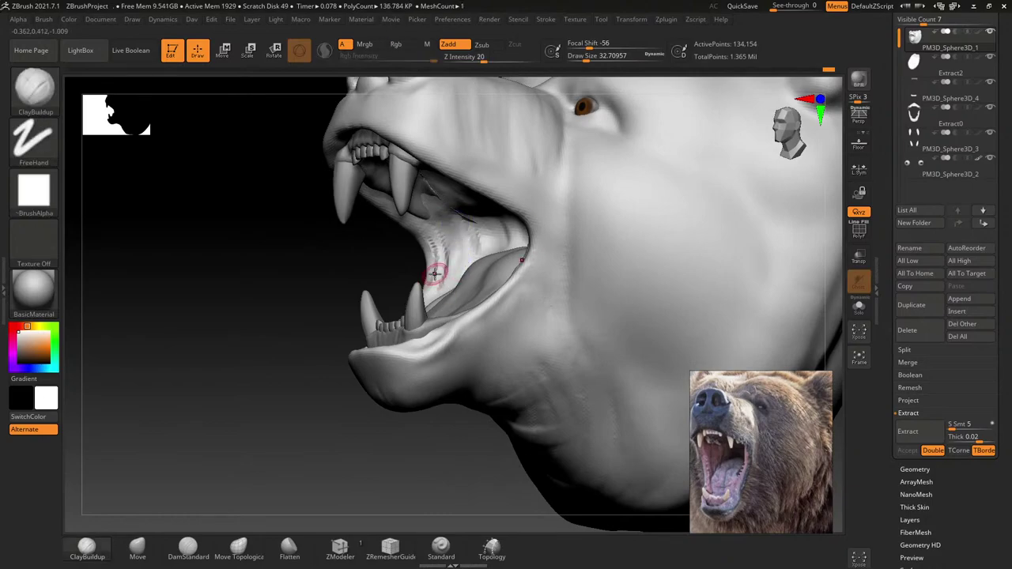
right_click_drag(420, 274, 423, 311)
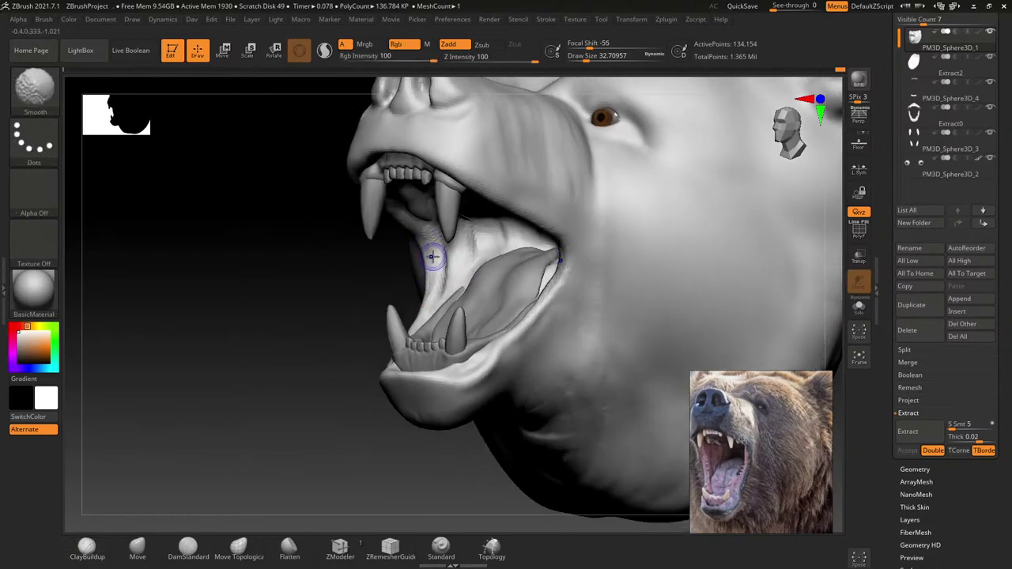
right_click_drag(430, 255, 439, 308)
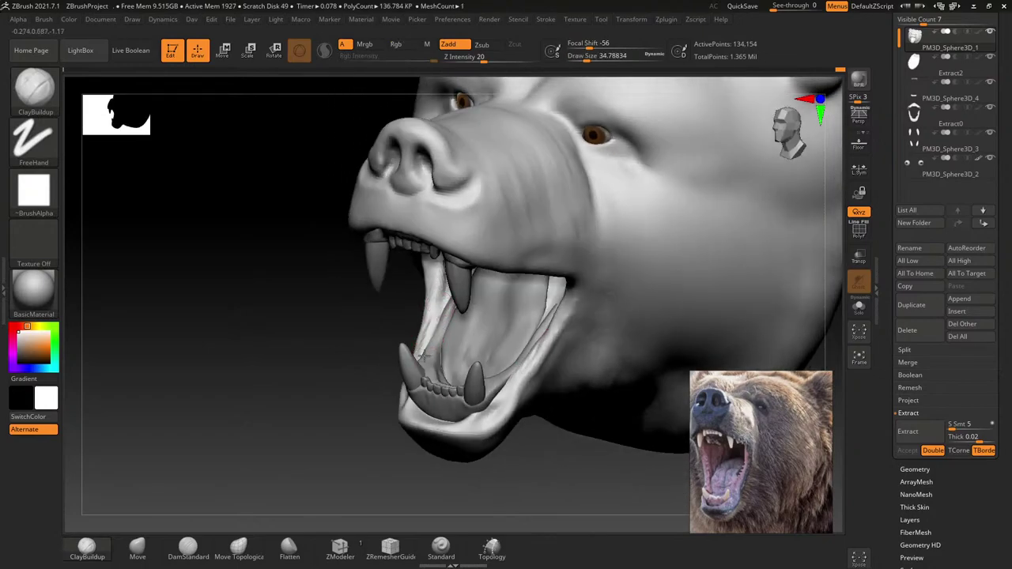
right_click_drag(423, 359, 431, 370)
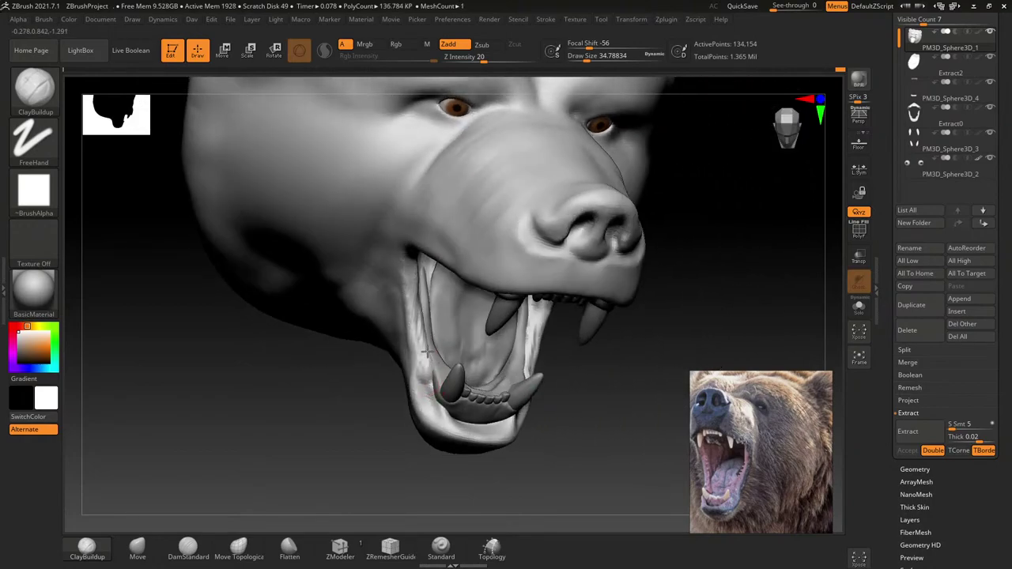
right_click_drag(420, 333, 421, 338)
right_click_drag(426, 285, 380, 373)
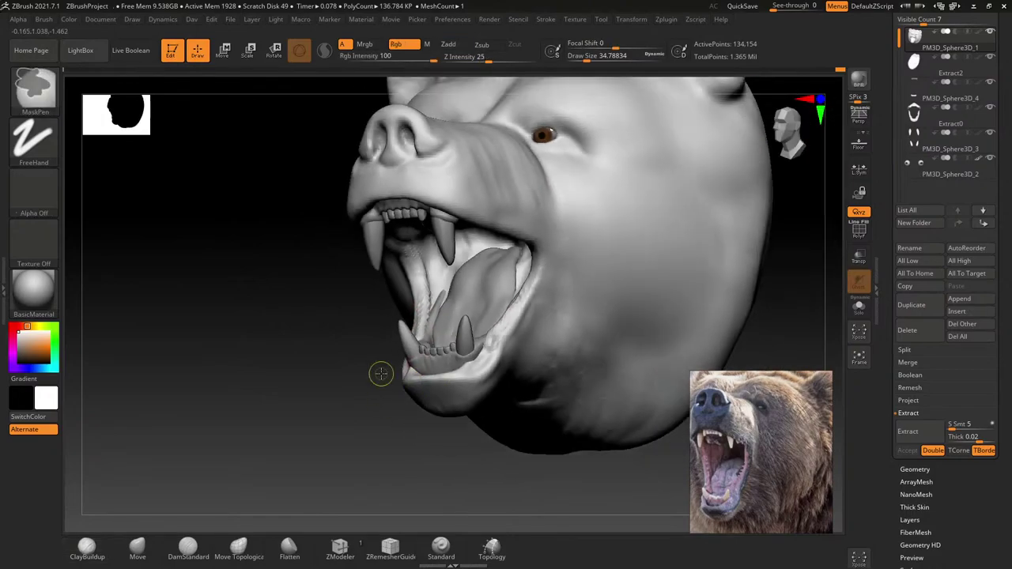
mouse_move(380, 431)
right_mouse_down()
mouse_move(399, 398)
mouse_move(384, 346)
mouse_move(451, 351)
mouse_move(401, 281)
right_mouse_up()
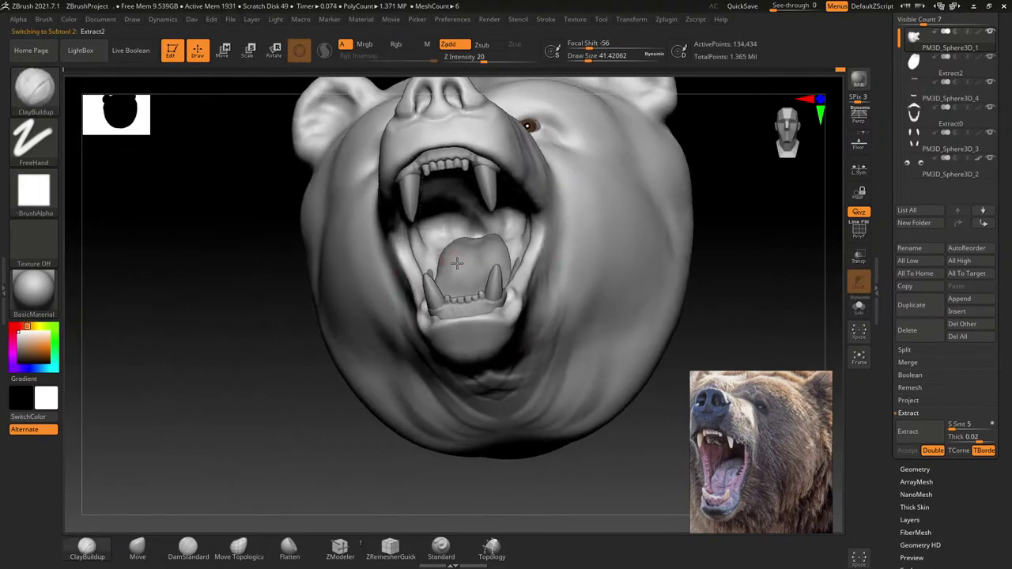
Step: Switch to the Move brush, zoom in on the mouth and adjust the brush size
right_click_drag(457, 263, 459, 242)
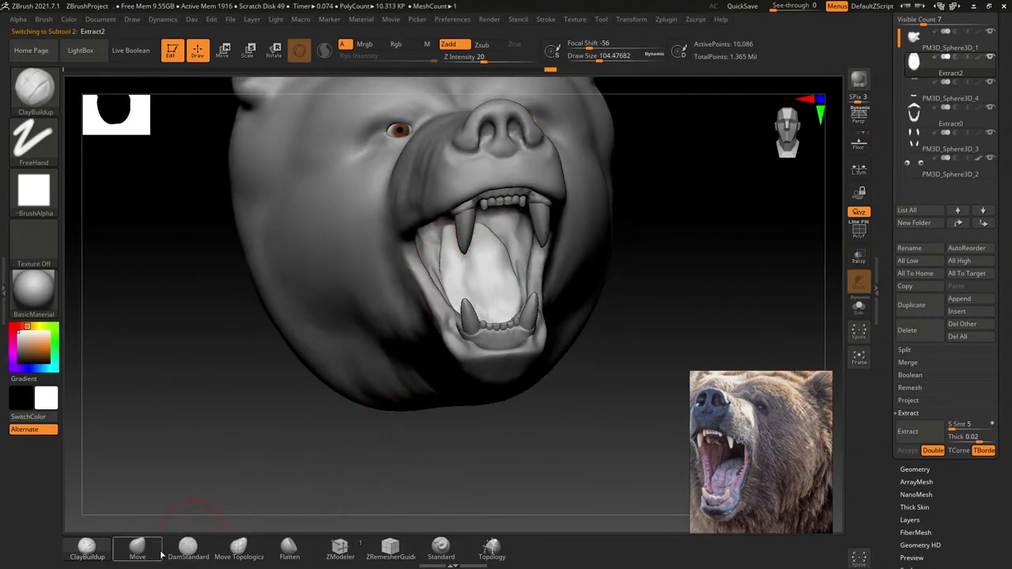
left_click(137, 546)
mouse_move(441, 237)
right_mouse_down("alt")
mouse_move(452, 271)
mouse_move(431, 245)
mouse_move(434, 260)
right_mouse_up("alt")
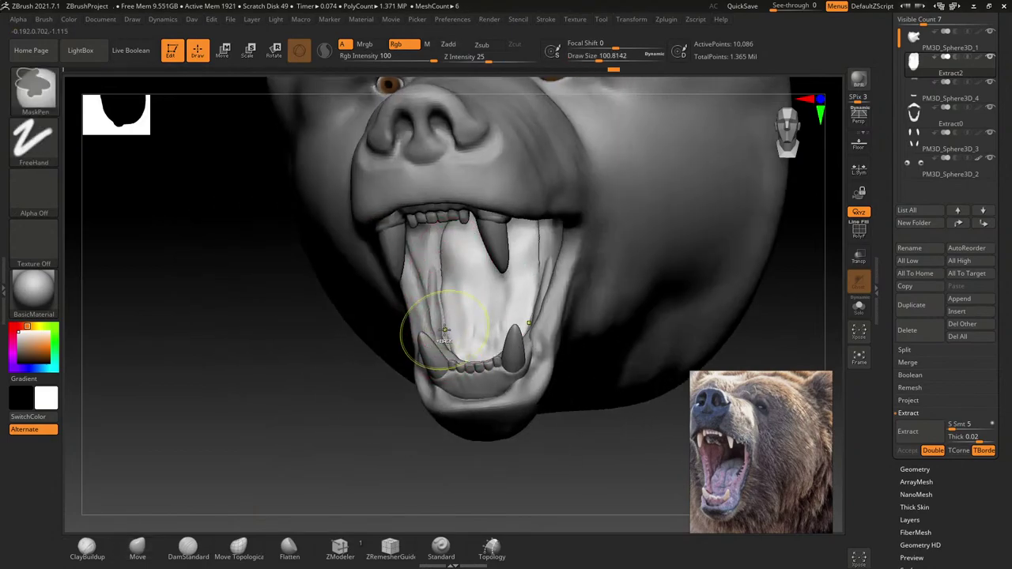
key("s")
mouse_move(458, 338)
right_mouse_down()
mouse_move(470, 350)
mouse_move(553, 296)
right_mouse_up()
key("s")
Step: With Transp on, smooth the inner lower jaw from a side profile
left_click(859, 257)
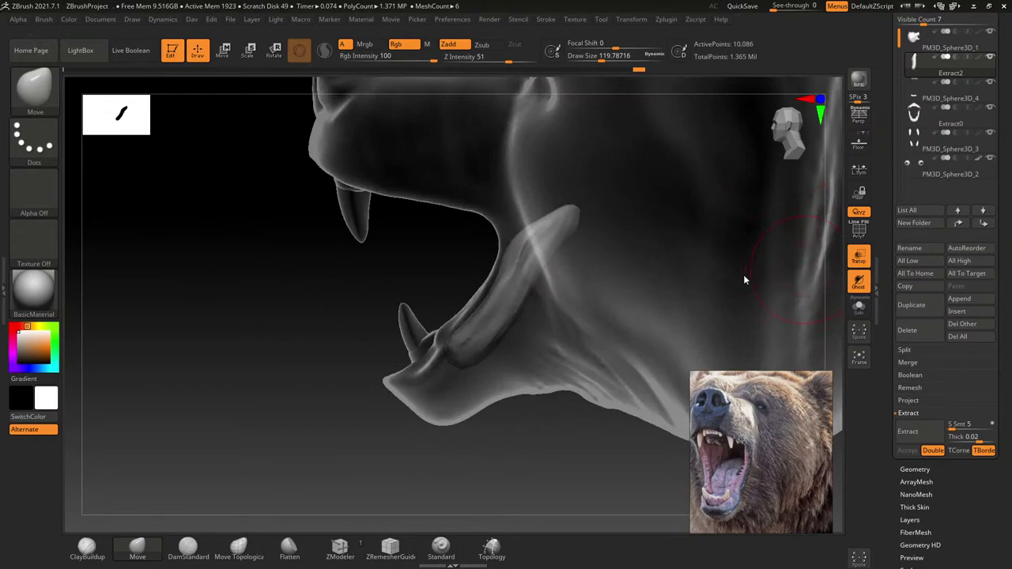
right_click_drag(512, 251, 501, 294, "shift")
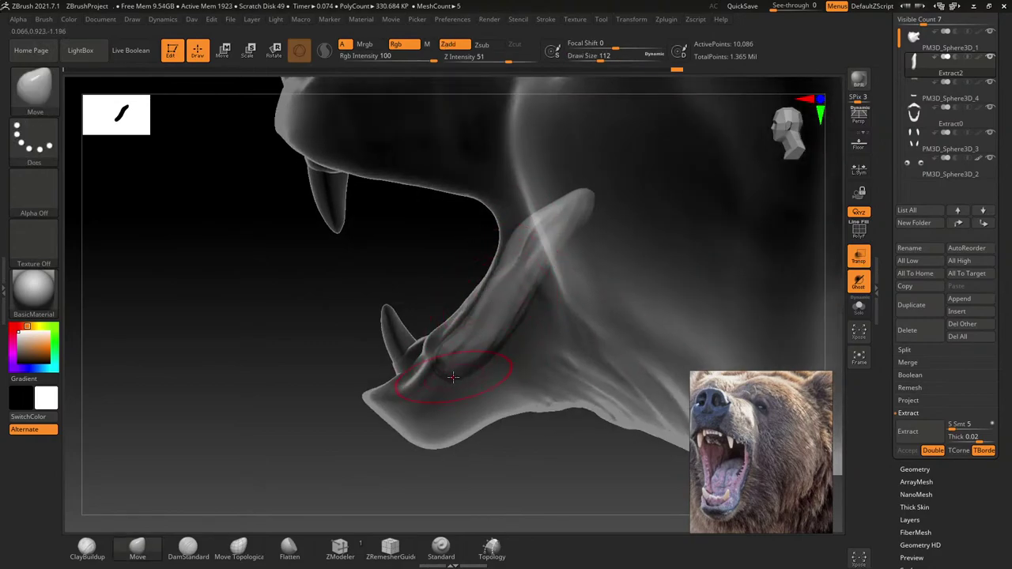
left_click_drag(473, 362, 460, 362, "shift")
key("f")
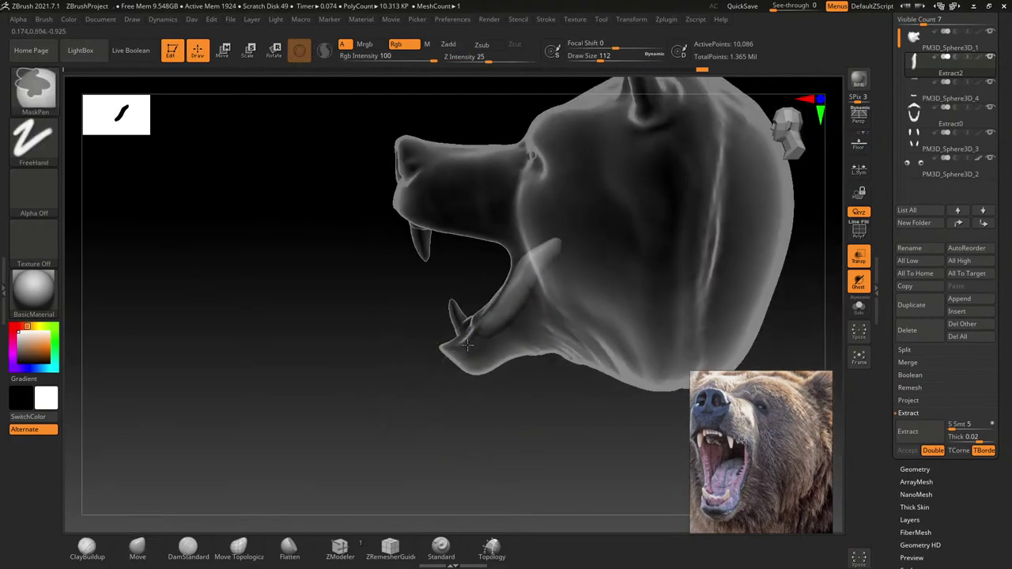
mouse_move(384, 477)
left_mouse_down("shift")
mouse_move(476, 357)
mouse_move(701, 301)
left_mouse_up("shift")
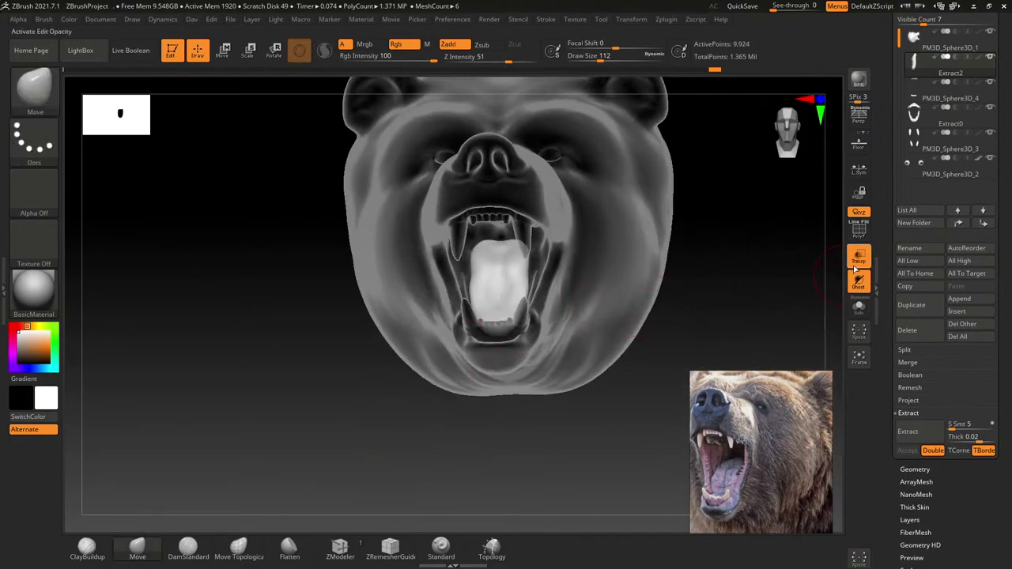
Step: Turn Transp off, zoom into the open mouth and select the DamStandard brush
left_click(857, 261)
right_click_drag(533, 294, 370, 212, "ctrl")
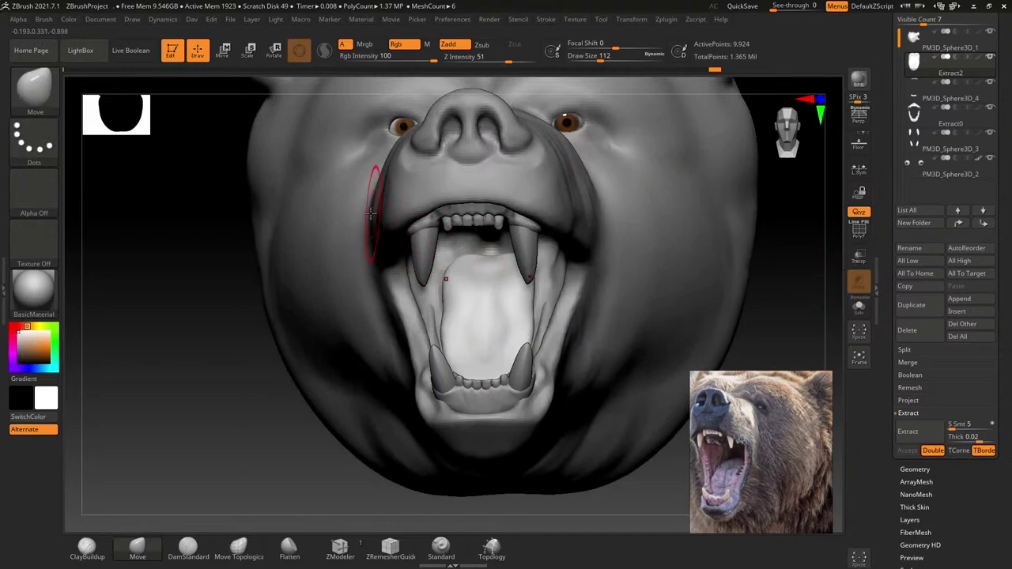
key("b")
key("s")
key("l")
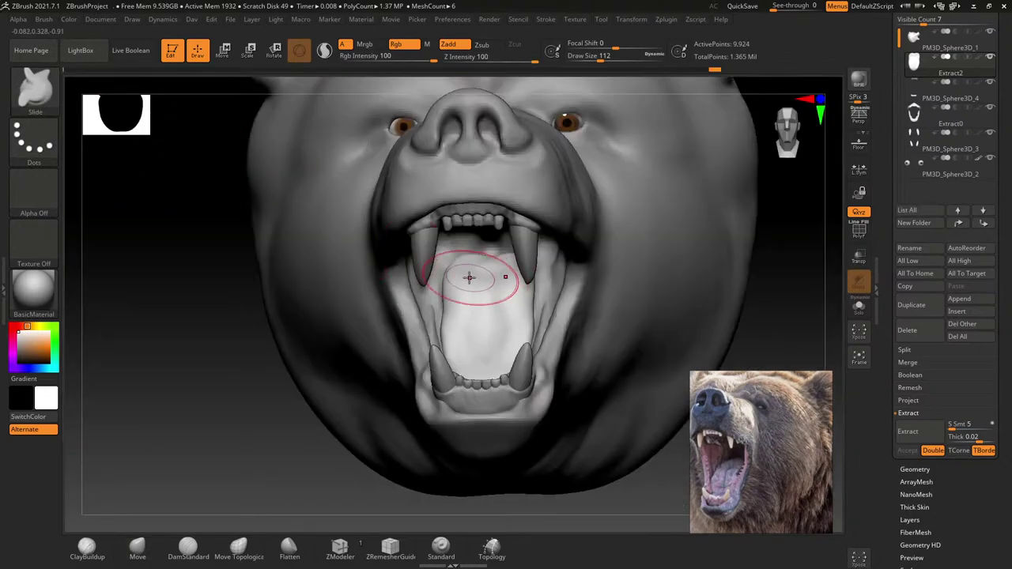
key("b")
key("d")
key("s")
mouse_move(405, 243)
right_mouse_down("ctrl")
mouse_move(501, 288)
mouse_move(481, 301)
mouse_move(481, 219)
right_mouse_up("ctrl")
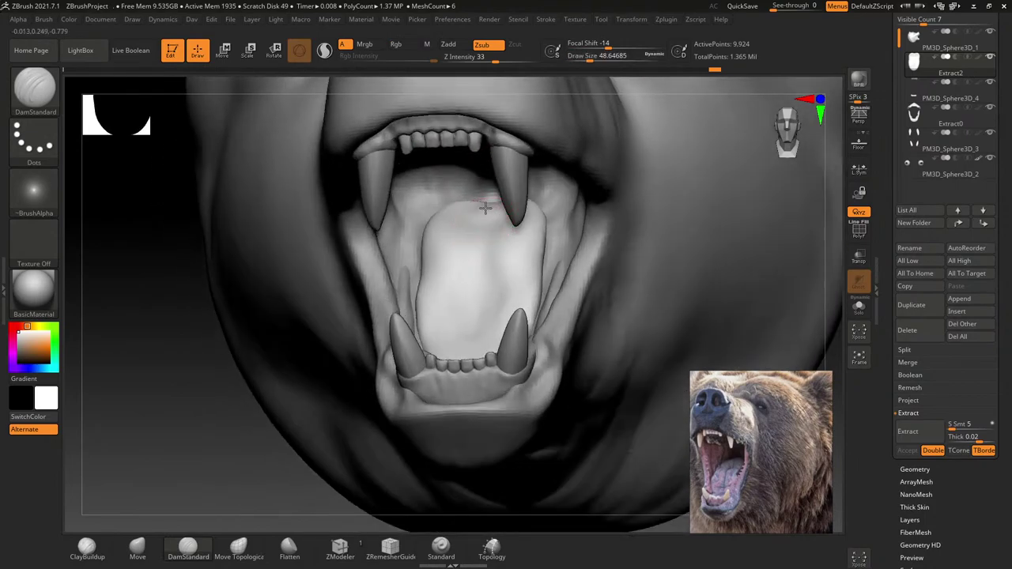
Step: Carve a centre groove and a short crosswise groove into the palate with DamStandard
left_click_drag(482, 199, 478, 265)
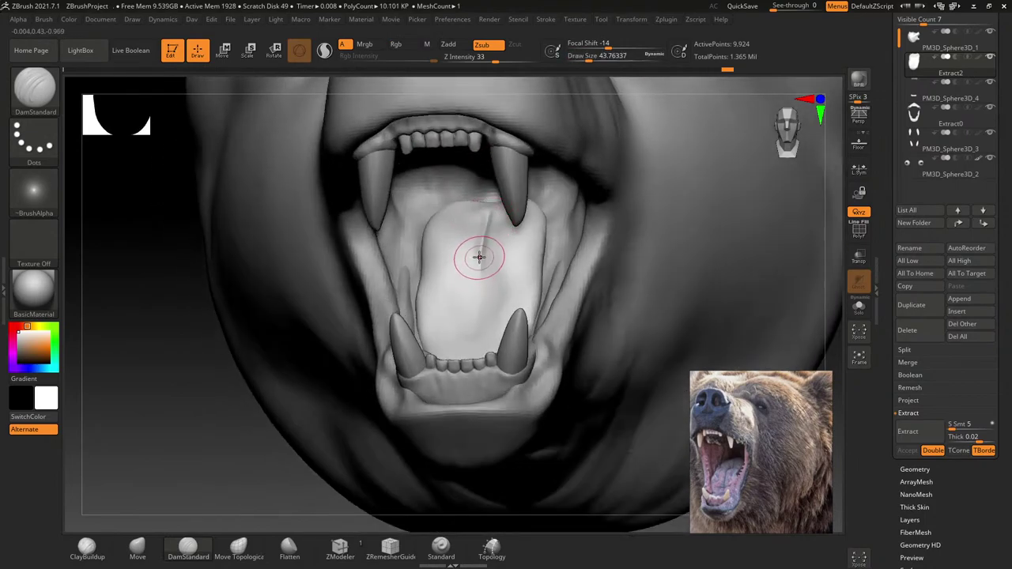
right_click_drag(477, 302, 483, 308)
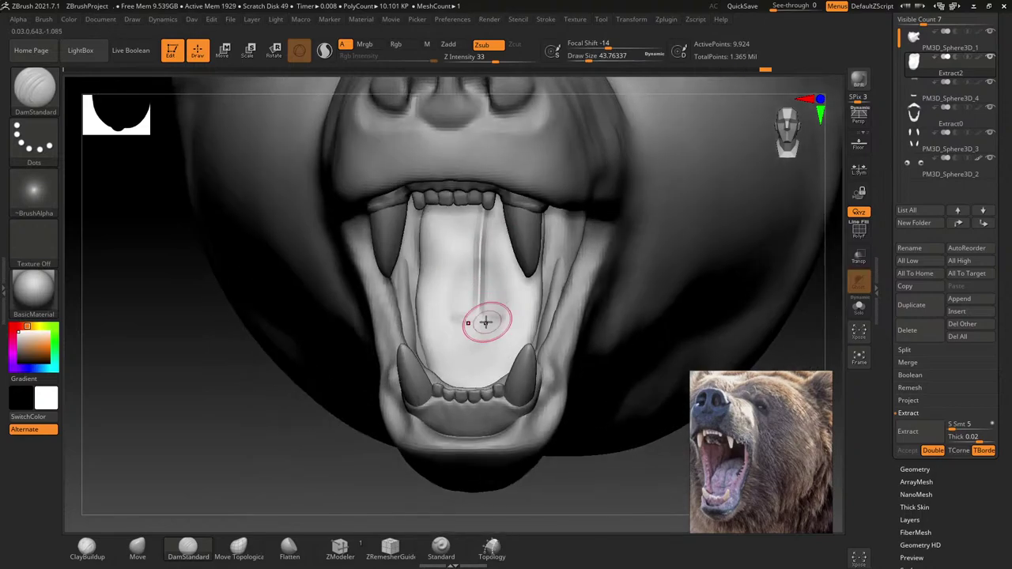
left_click_drag(449, 316, 514, 313)
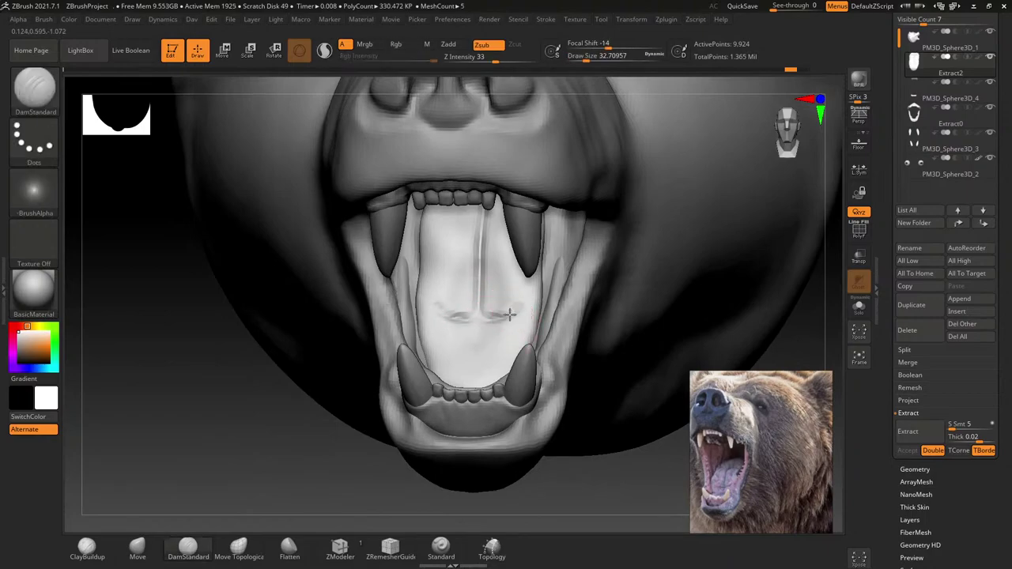
right_click_drag(481, 320, 475, 314)
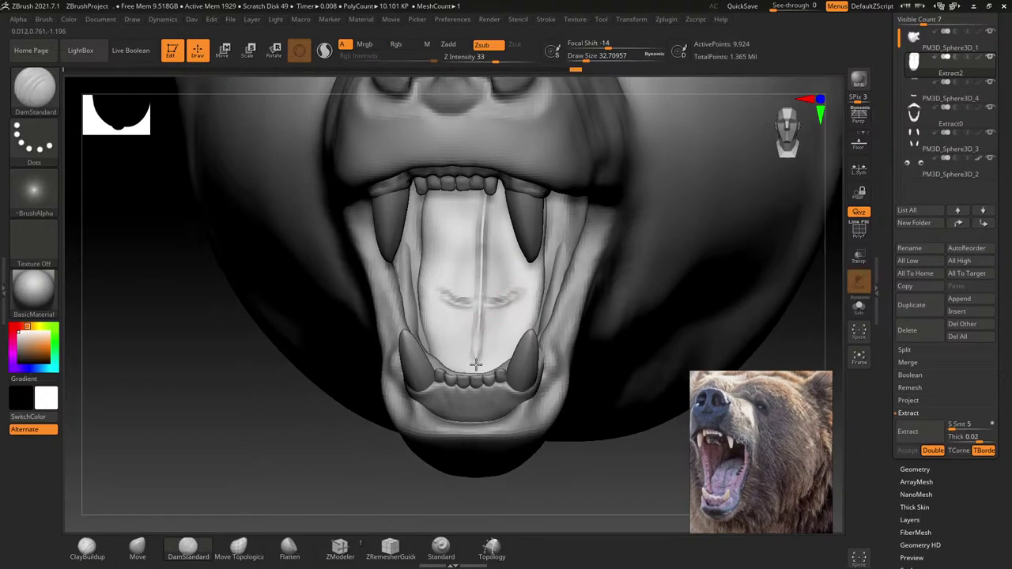
Step: Switch to ClayBuildup and build mirrored ridges on both sides of the palate
left_click(34, 87)
left_click(176, 121)
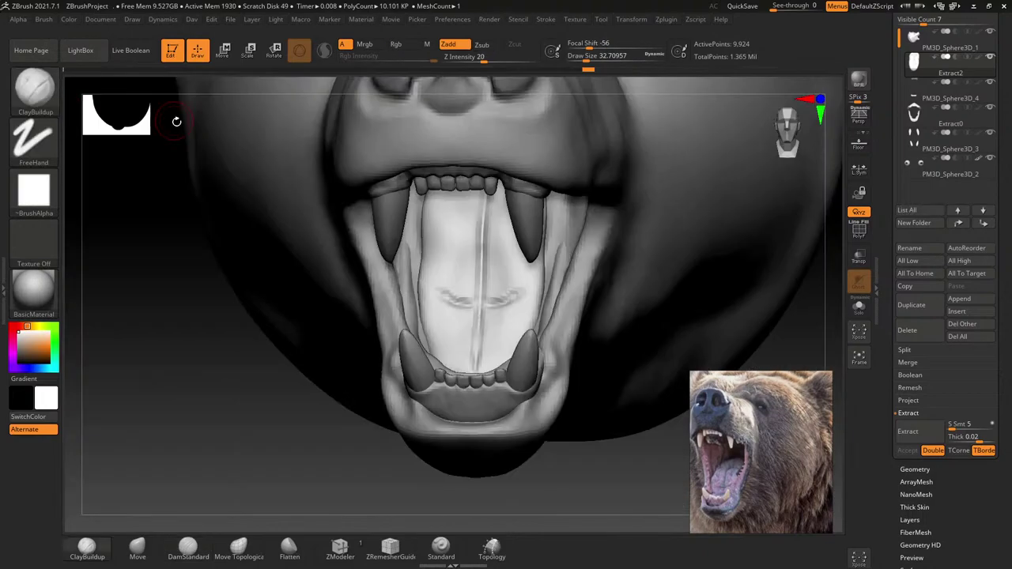
right_click_drag(438, 292, 502, 293)
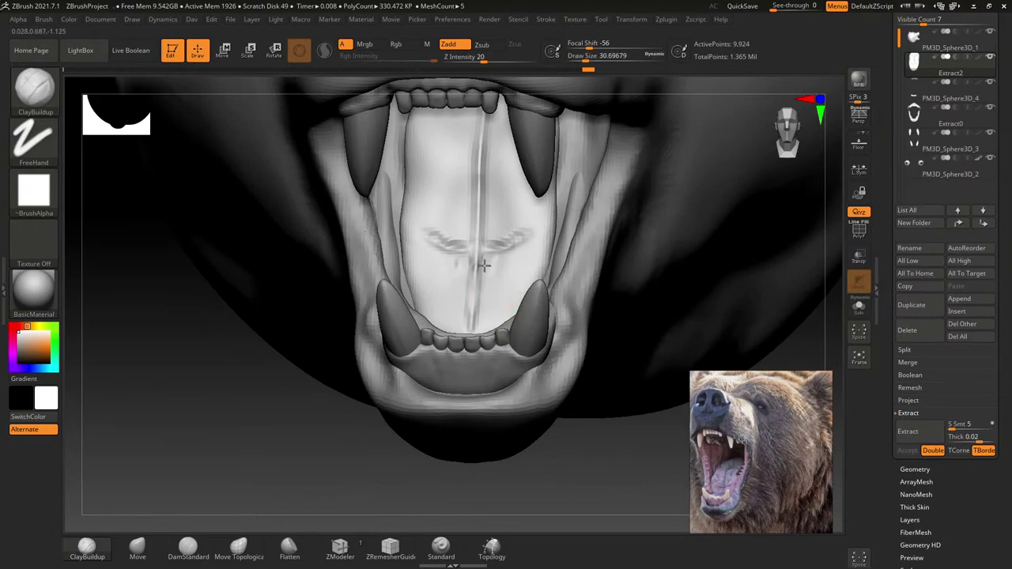
mouse_move(484, 266)
left_mouse_down()
mouse_move(499, 265)
mouse_move(490, 288)
left_mouse_up()
key("bracketleft")
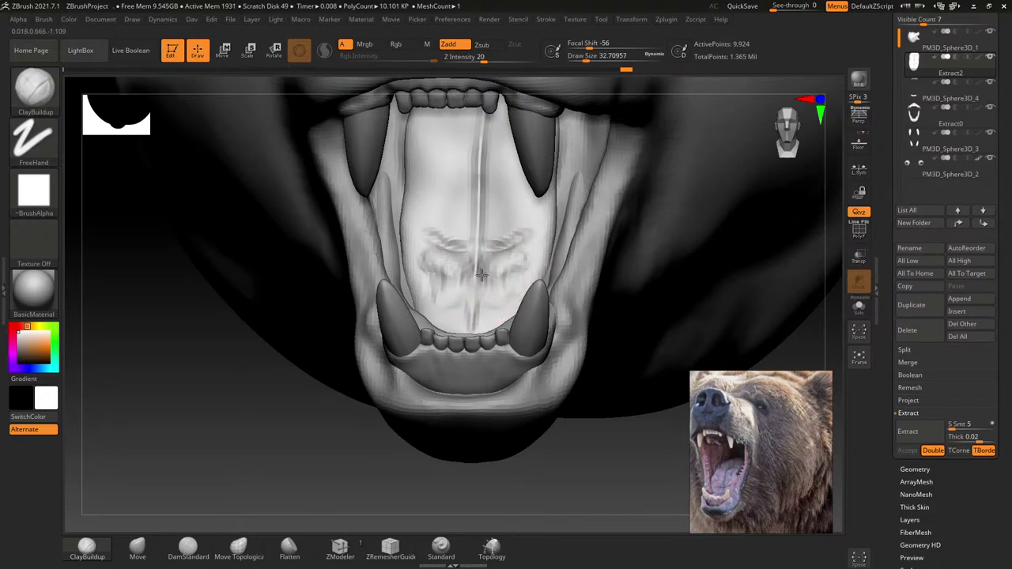
mouse_move(487, 298)
left_mouse_down()
mouse_move(517, 300)
mouse_move(483, 316)
mouse_move(506, 312)
mouse_move(520, 269)
mouse_move(502, 265)
mouse_move(529, 246)
left_mouse_up()
mouse_move(528, 246)
right_mouse_down()
mouse_move(497, 272)
mouse_move(508, 249)
right_mouse_up()
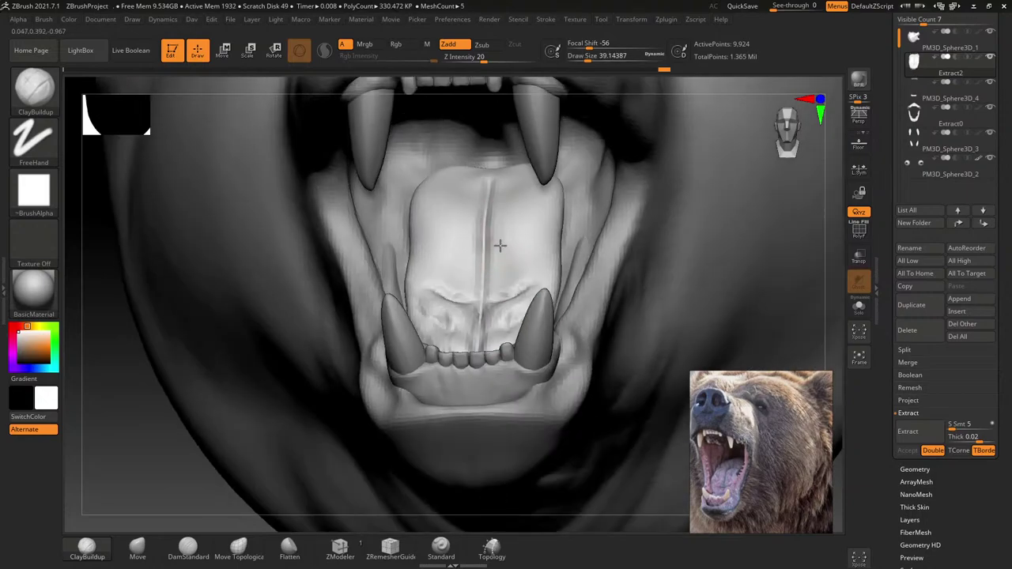
Step: Add lengthwise palate ridges, deepen the grooves, then rotate to a three-quarter view
mouse_move(499, 243)
left_mouse_down()
mouse_move(494, 281)
mouse_move(502, 263)
mouse_move(509, 273)
mouse_move(506, 253)
mouse_move(522, 246)
mouse_move(520, 267)
mouse_move(533, 242)
mouse_move(531, 270)
left_mouse_up()
mouse_move(546, 228)
left_mouse_down()
mouse_move(543, 207)
mouse_move(549, 233)
left_mouse_up()
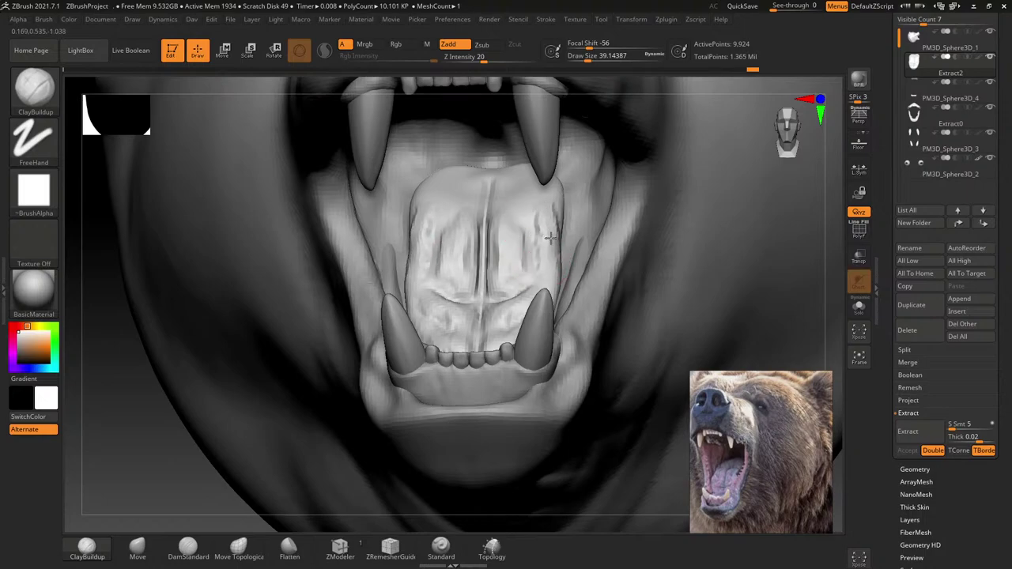
right_click_drag(549, 232, 516, 251)
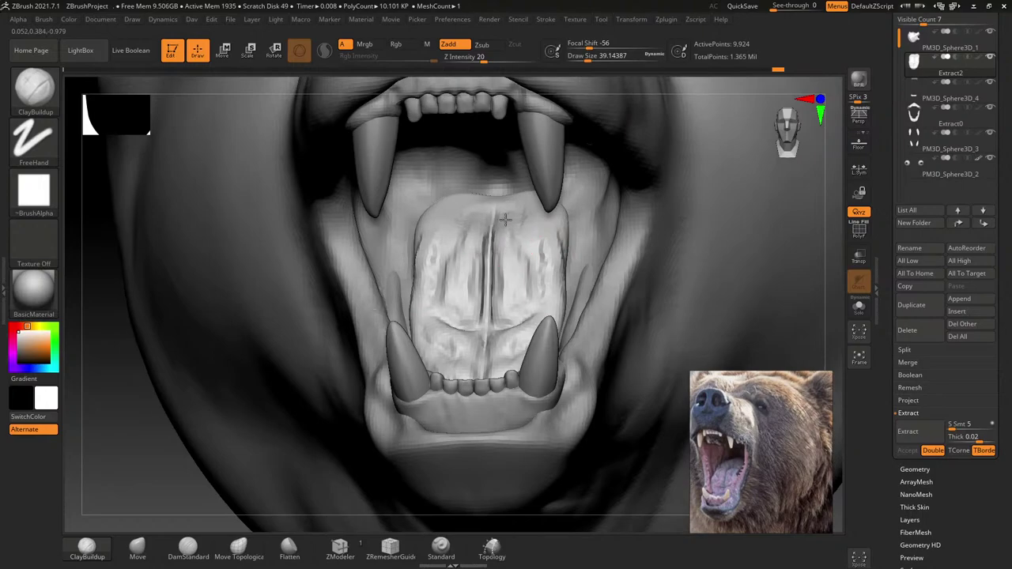
right_click_drag(526, 225, 531, 192)
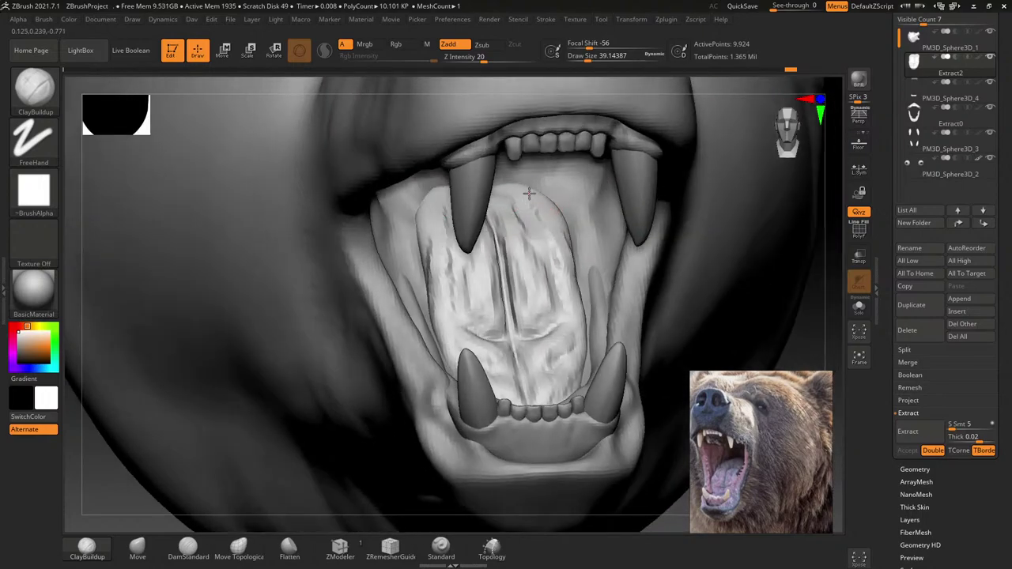
right_click_drag(552, 238, 524, 210)
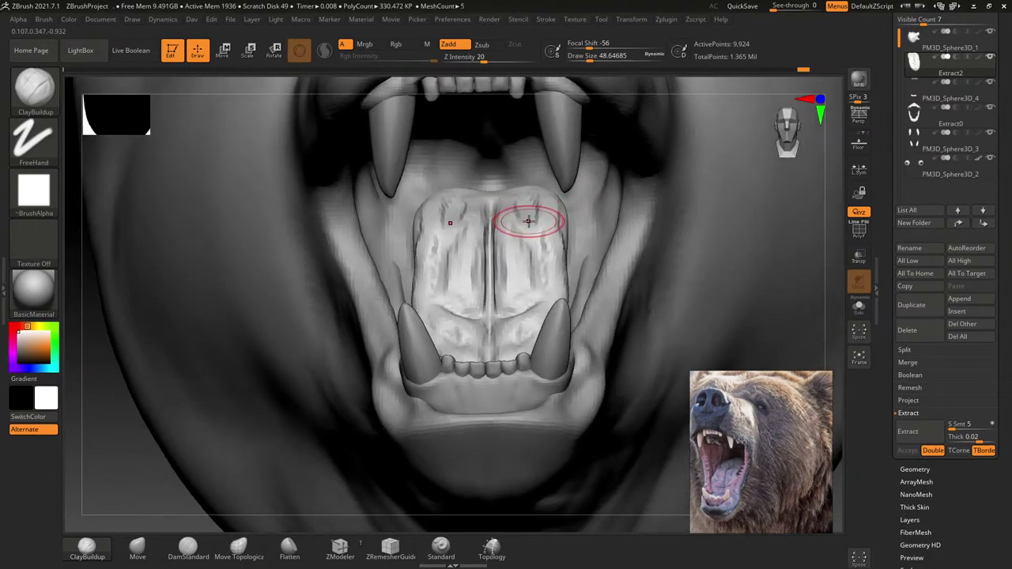
mouse_move(534, 211)
right_mouse_down()
mouse_move(482, 420)
mouse_move(497, 383)
mouse_move(501, 285)
right_mouse_up()
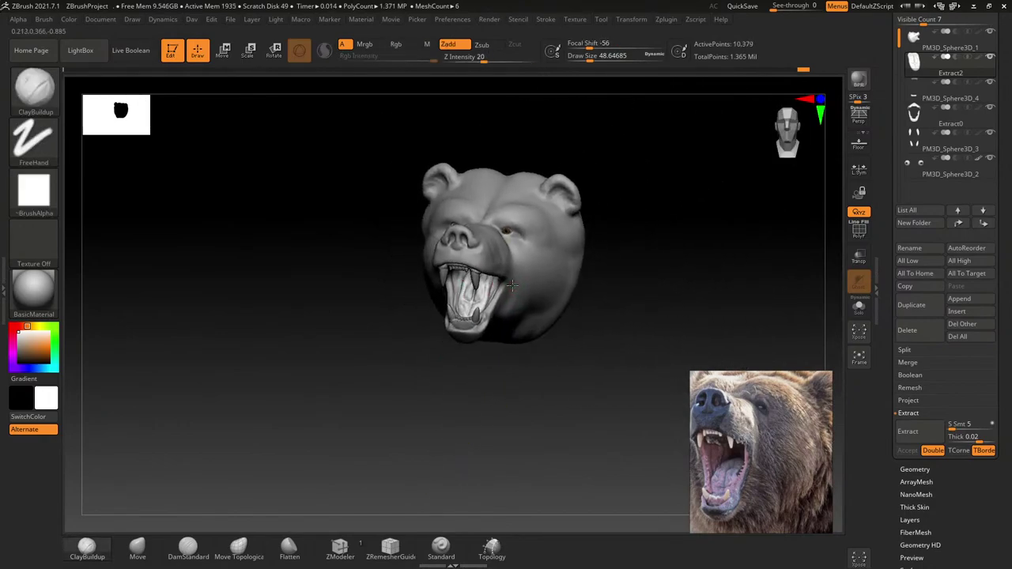
Step: Select the head mesh, centre it front-on and save the project with File > Save As
left_click(517, 309, "alt")
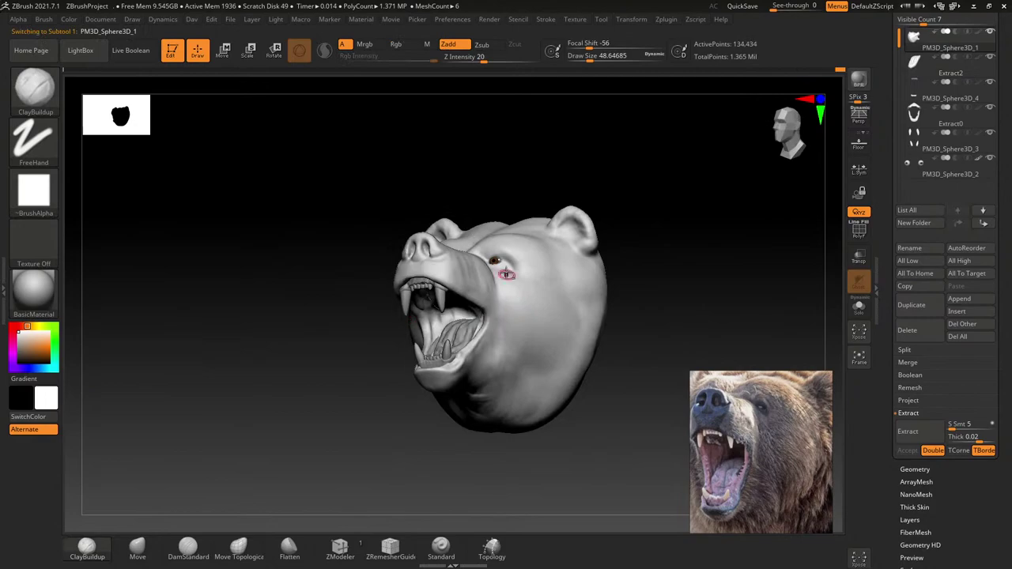
mouse_move(517, 309)
right_mouse_down()
mouse_move(511, 259)
mouse_move(515, 285)
mouse_move(490, 305)
mouse_move(543, 283)
mouse_move(564, 290)
mouse_move(500, 305)
right_mouse_up()
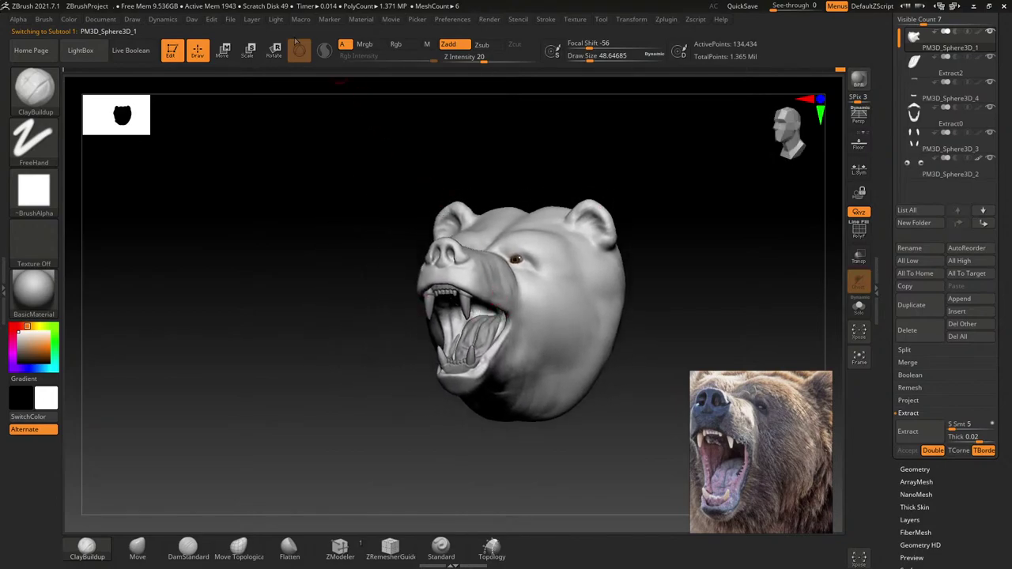
left_click(231, 19)
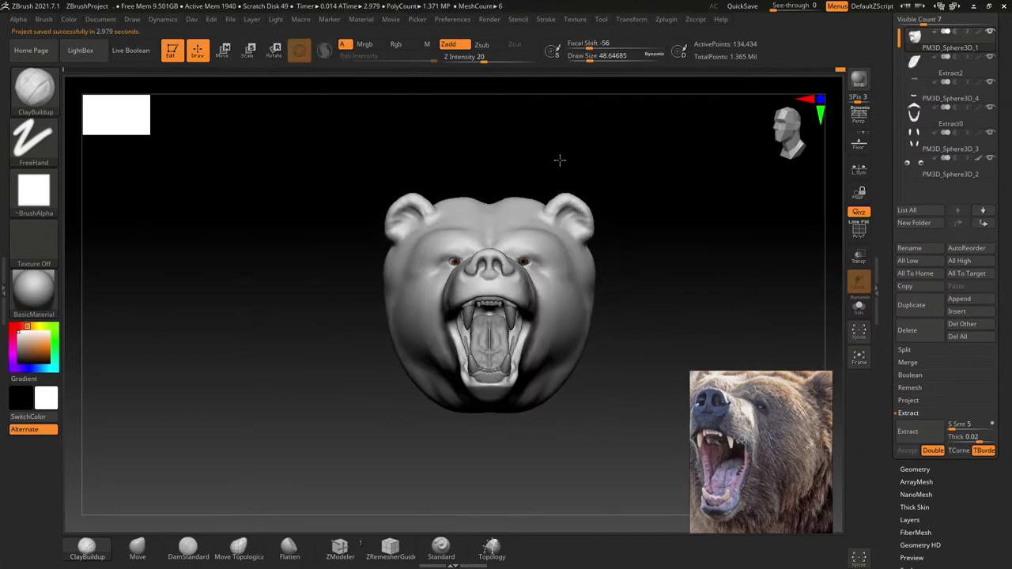
left_click(664, 20)
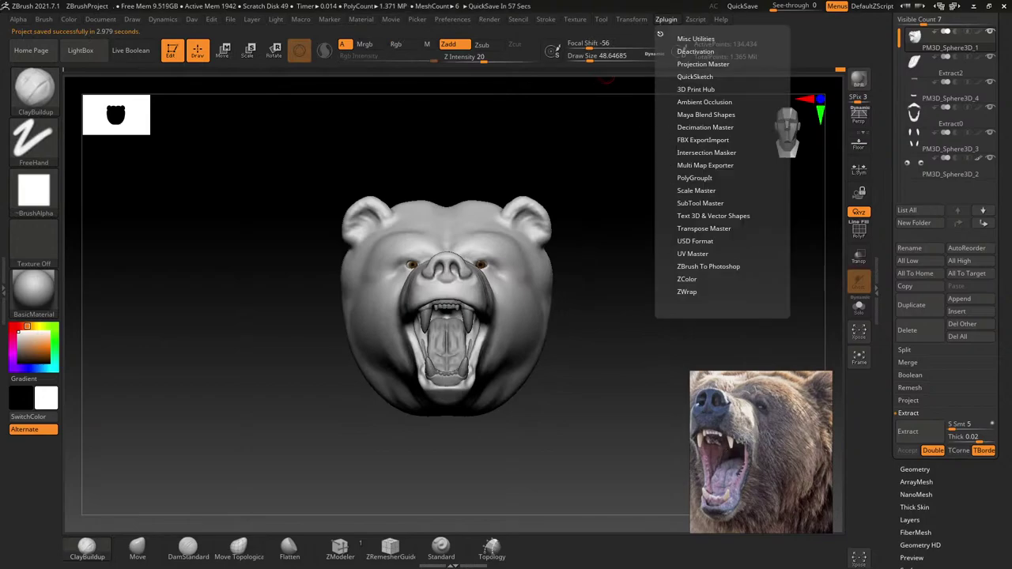
Step: Create 3D text 'End of part 1. too be continue soon' with Text 3D & Vector Shapes and solo it
left_click(722, 215)
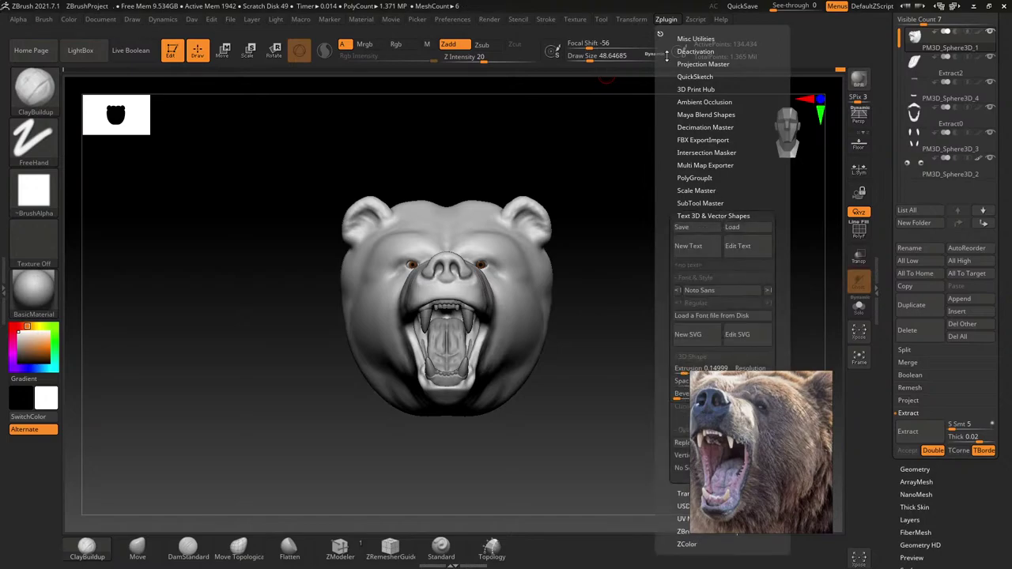
left_click(661, 30)
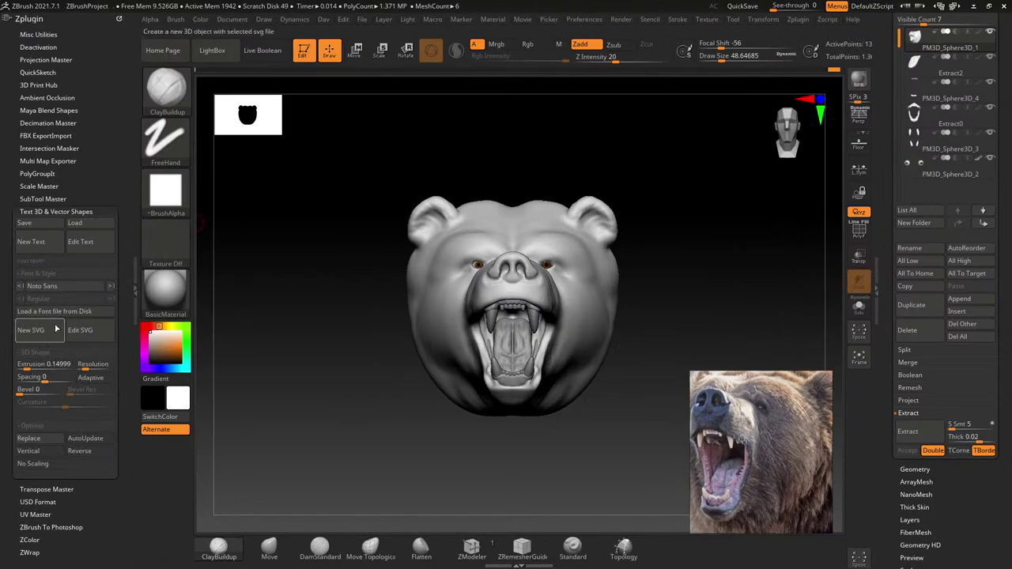
left_click(32, 241)
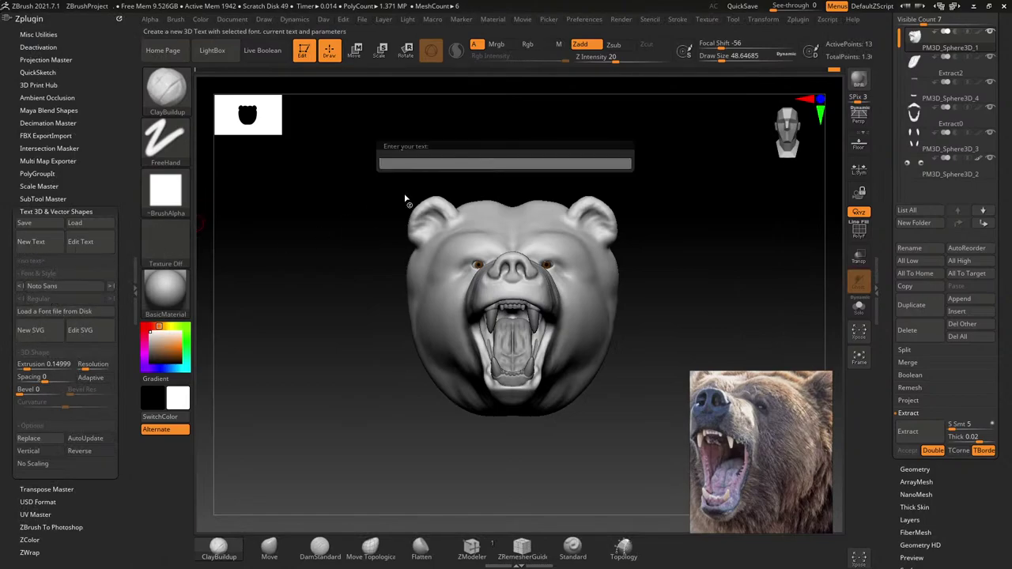
type("E")
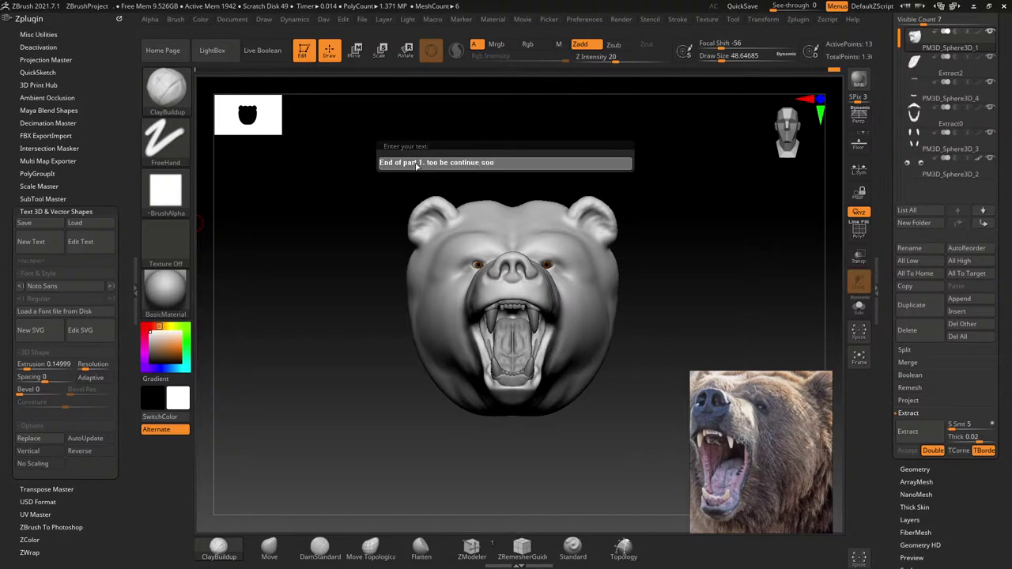
key("Return")
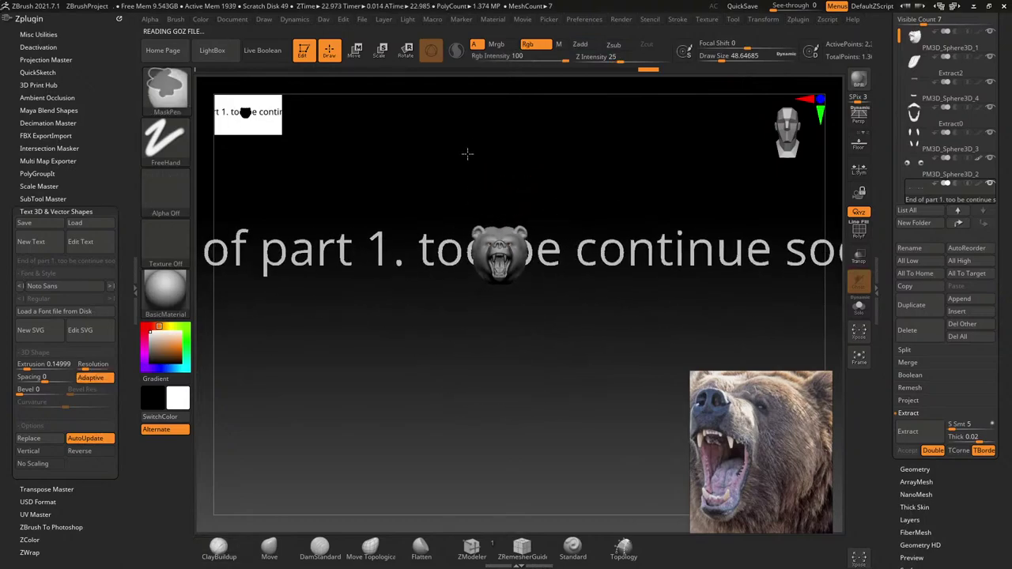
left_click(860, 308)
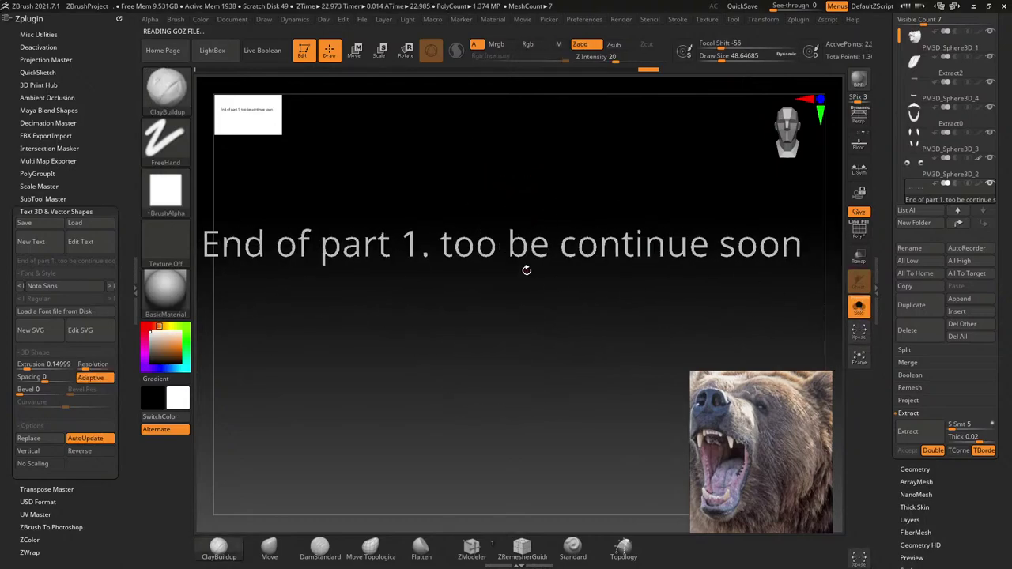